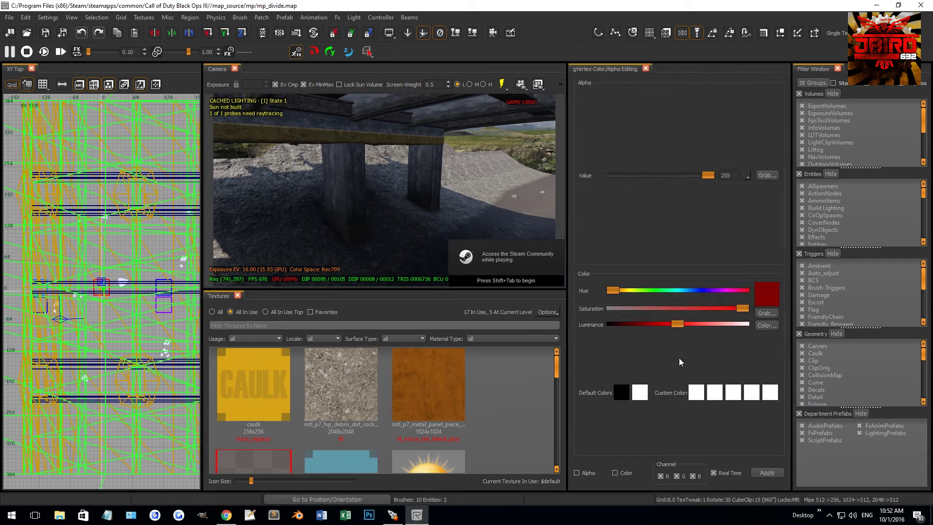
Close the Vertex Color/Alpha Editing panel and bring the bridge into the camera view
{"action": "left_click", "coordinate": [645, 69]}
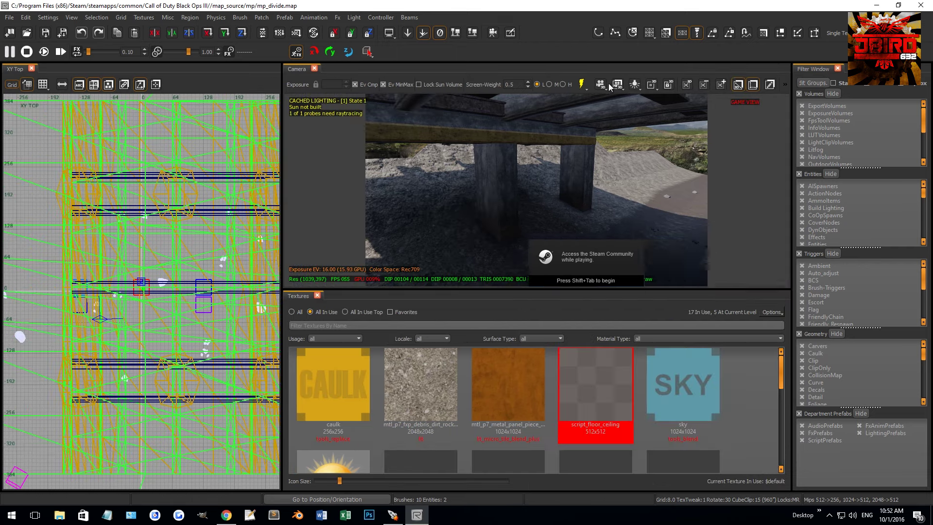
{"action": "scroll", "coordinate": [502, 133], "scroll_direction": "down", "scroll_amount": 10}
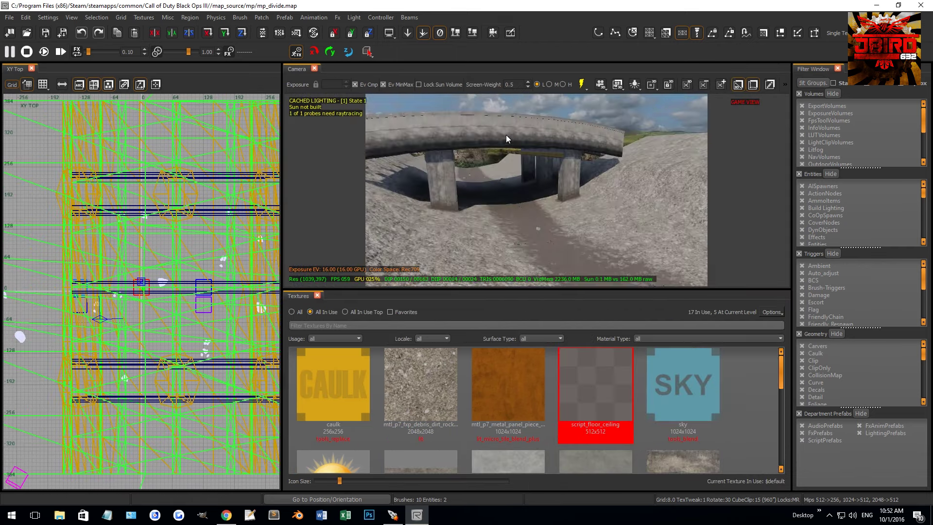
{"action": "mouse_move", "coordinate": [517, 168]}
{"action": "right_mouse_down"}
{"action": "mouse_move", "coordinate": [462, 163]}
{"action": "mouse_move", "coordinate": [516, 187]}
{"action": "right_mouse_up"}
{"action": "key", "text": "ctrl+a"}
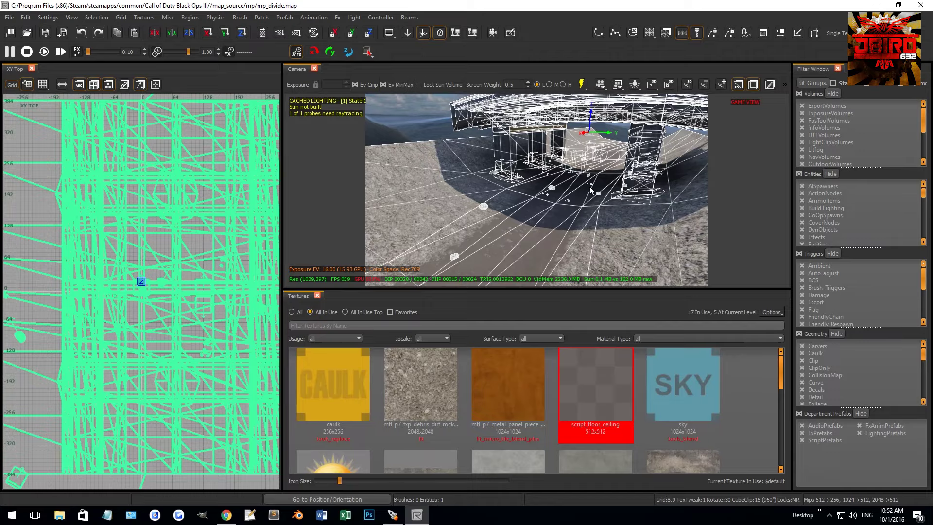
{"action": "right_click_drag", "start_coordinate": [589, 195], "coordinate": [513, 151]}
{"action": "mouse_move", "coordinate": [533, 197]}
{"action": "right_mouse_down"}
{"action": "mouse_move", "coordinate": [541, 202]}
{"action": "mouse_move", "coordinate": [544, 184]}
{"action": "mouse_move", "coordinate": [602, 140]}
{"action": "mouse_move", "coordinate": [578, 201]}
{"action": "right_mouse_up"}
{"action": "left_click", "coordinate": [523, 211]}
{"action": "key", "text": "Escape"}
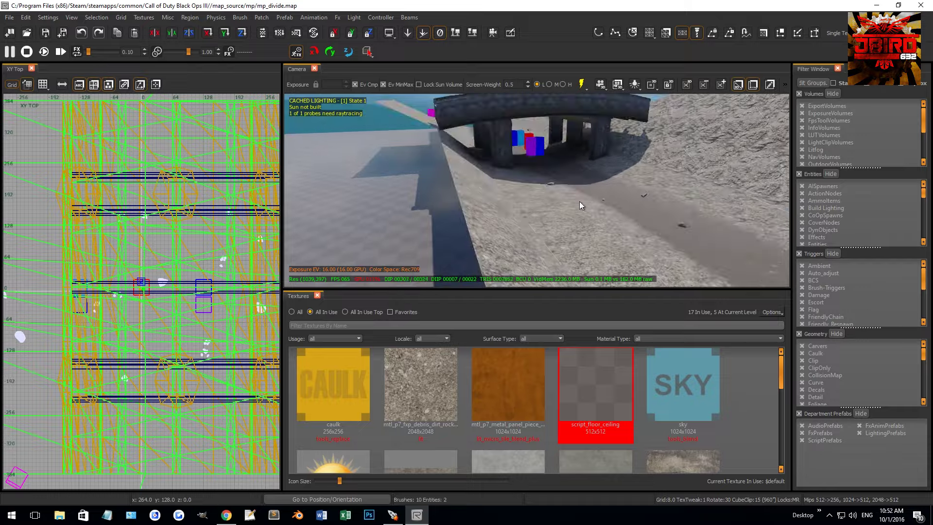
Select the bridge geometry prefab in the main map and enter it for editing
{"action": "key", "text": "ctrl+a"}
{"action": "mouse_move", "coordinate": [602, 185]}
{"action": "left_mouse_down"}
{"action": "mouse_move", "coordinate": [544, 163]}
{"action": "mouse_move", "coordinate": [491, 181]}
{"action": "left_mouse_up"}
{"action": "key", "text": "ctrl+z"}
{"action": "mouse_move", "coordinate": [491, 181]}
{"action": "right_mouse_down"}
{"action": "mouse_move", "coordinate": [675, 223]}
{"action": "mouse_move", "coordinate": [587, 142]}
{"action": "mouse_move", "coordinate": [630, 162]}
{"action": "mouse_move", "coordinate": [588, 189]}
{"action": "mouse_move", "coordinate": [559, 184]}
{"action": "right_mouse_up"}
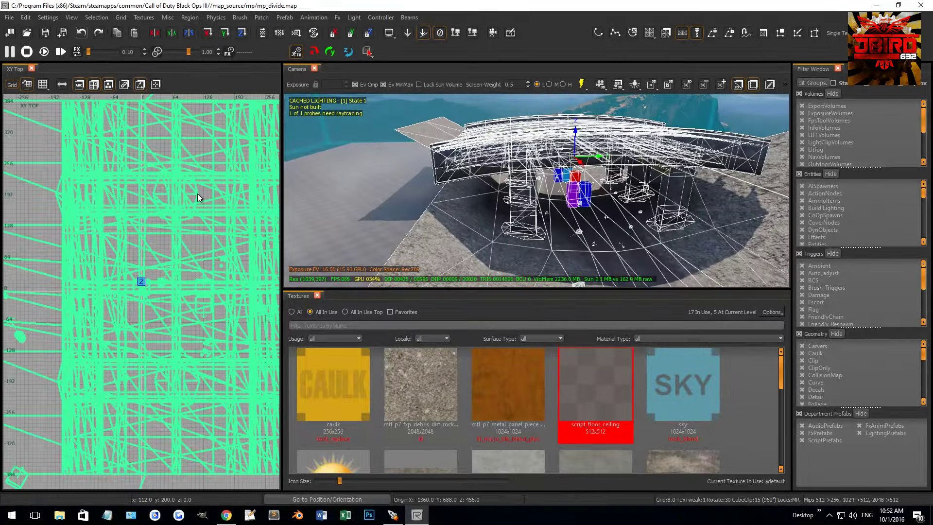
{"action": "right_click", "coordinate": [198, 193]}
{"action": "mouse_move", "coordinate": [262, 208]}
{"action": "left_click", "coordinate": [340, 207]}
Select all six coloured entity boxes under the bridge and cut them from the prefab
{"action": "right_click_drag", "start_coordinate": [486, 194], "coordinate": [506, 198]}
{"action": "left_click", "coordinate": [520, 200], "text": "shift"}
{"action": "left_click", "coordinate": [540, 197], "text": "shift"}
{"action": "left_click", "coordinate": [529, 171], "text": "shift"}
{"action": "left_click", "coordinate": [514, 167], "text": "shift"}
{"action": "left_click", "coordinate": [501, 167], "text": "shift"}
{"action": "right_click_drag", "start_coordinate": [501, 166], "coordinate": [571, 199]}
{"action": "left_click", "coordinate": [515, 194], "text": "shift"}
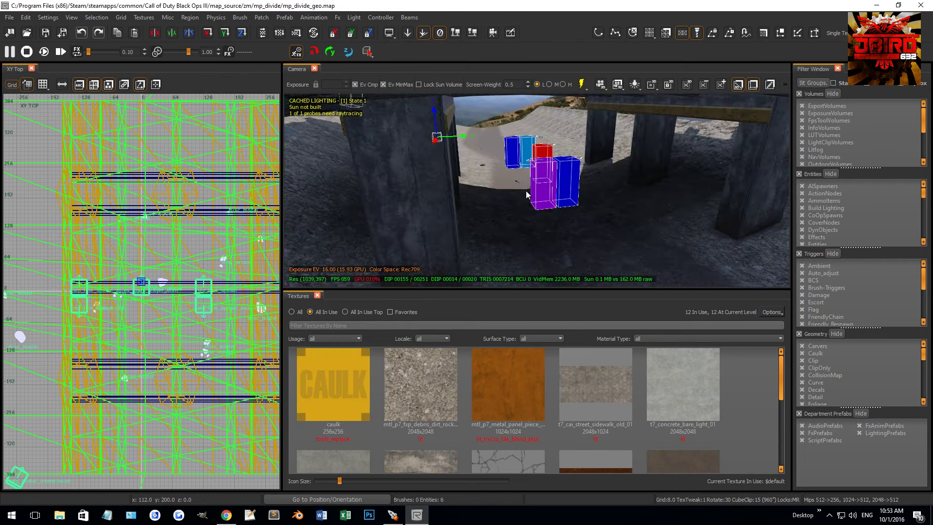
{"action": "key", "text": "BackSpace"}
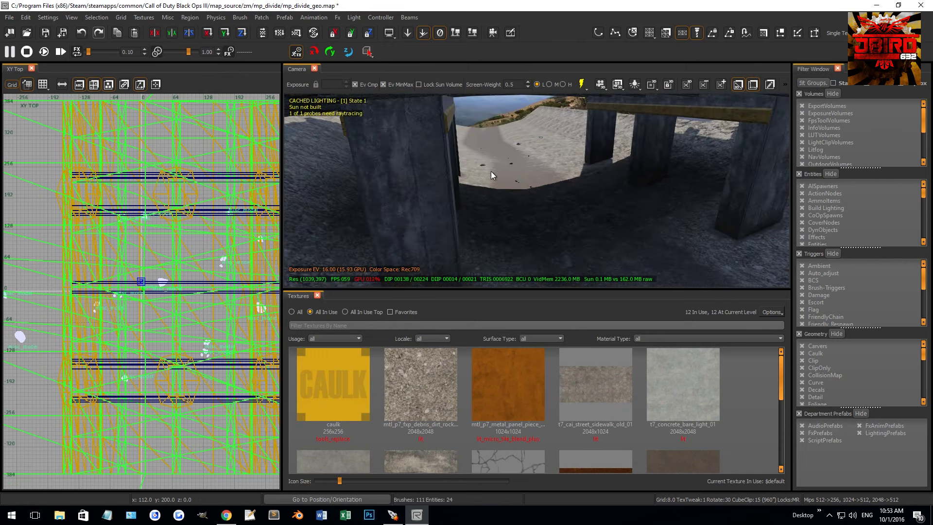
Leave the prefab, paste the six cut boxes into mp_divide.map, and select the bridge prefab
{"action": "right_click_drag", "start_coordinate": [476, 176], "coordinate": [339, 188]}
{"action": "right_click", "coordinate": [210, 209]}
{"action": "mouse_move", "coordinate": [233, 217]}
{"action": "left_click", "coordinate": [351, 218]}
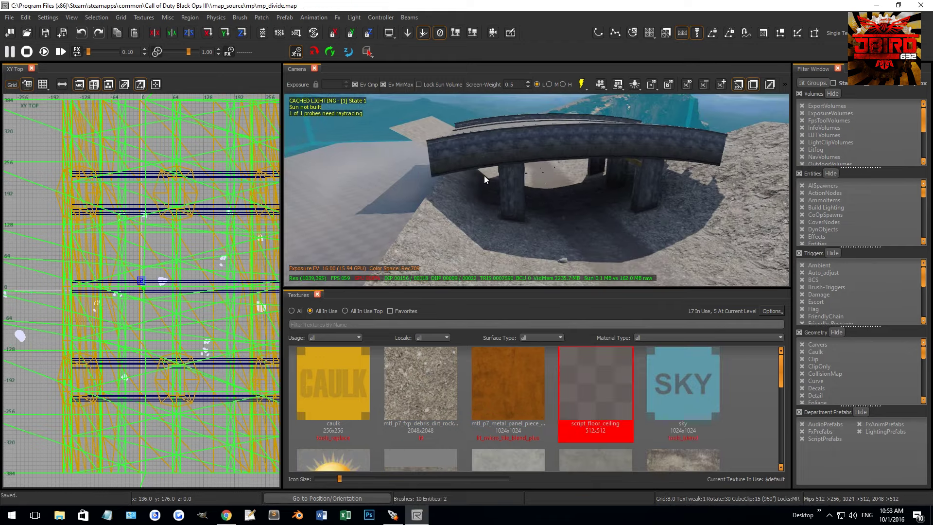
{"action": "left_click", "coordinate": [500, 178]}
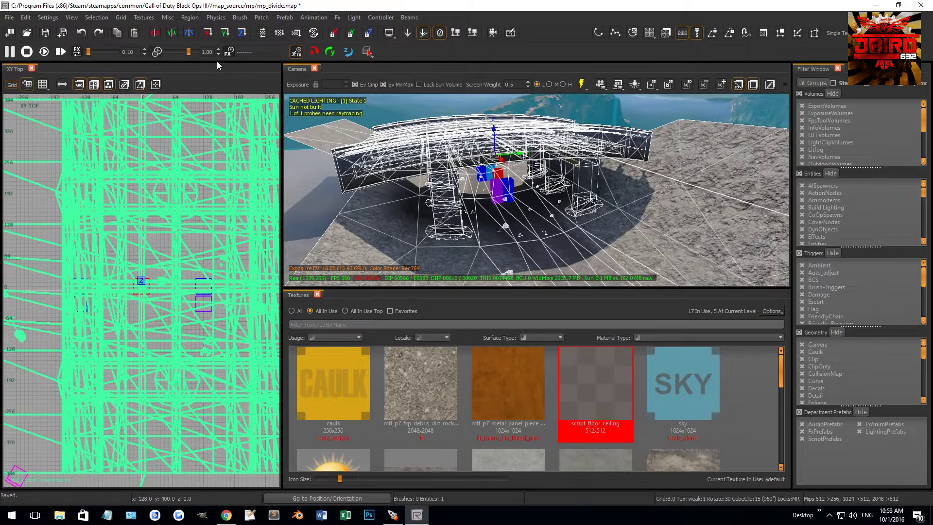
Enter the bridge prefab, examine the space beneath and around the bridge, and return to the main map
{"action": "right_click", "coordinate": [184, 162]}
{"action": "mouse_move", "coordinate": [208, 174]}
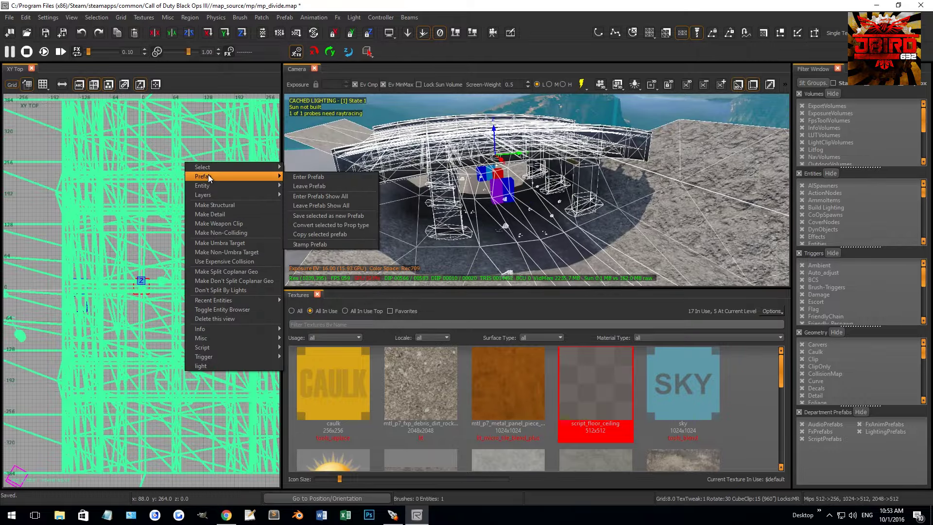
{"action": "left_click", "coordinate": [305, 176]}
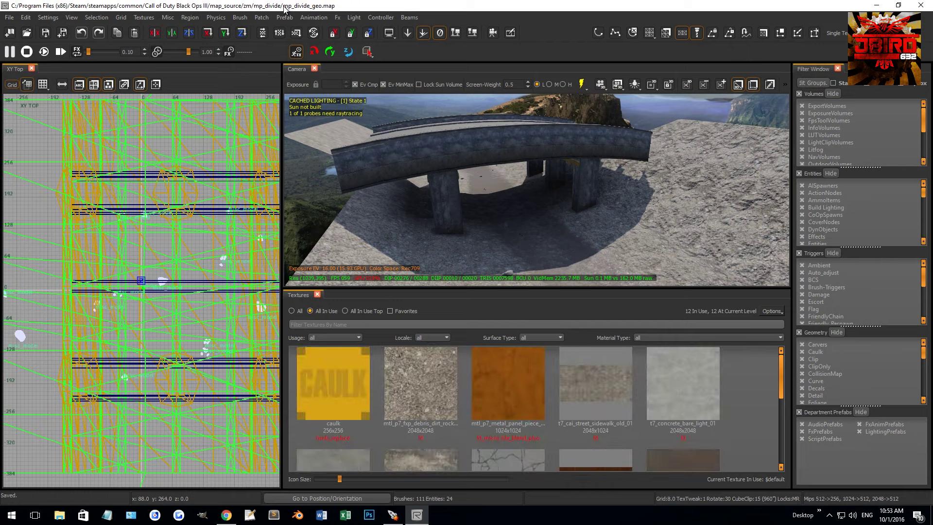
{"action": "mouse_move", "coordinate": [510, 154]}
{"action": "right_mouse_down"}
{"action": "mouse_move", "coordinate": [551, 156]}
{"action": "mouse_move", "coordinate": [559, 194]}
{"action": "right_mouse_up"}
{"action": "left_click", "coordinate": [559, 199], "text": "shift"}
{"action": "key", "text": "Escape"}
{"action": "right_click_drag", "start_coordinate": [618, 168], "coordinate": [621, 191]}
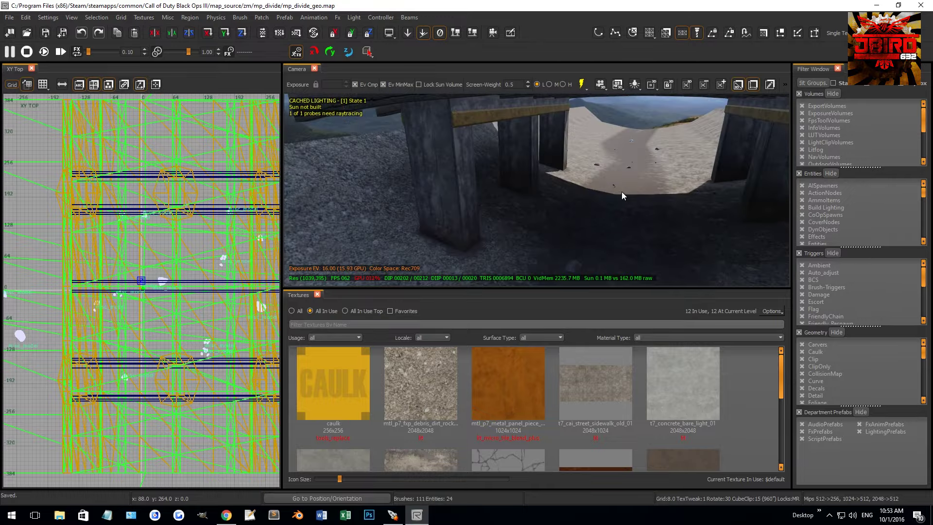
{"action": "right_click_drag", "start_coordinate": [622, 191], "coordinate": [586, 223]}
{"action": "right_click_drag", "start_coordinate": [601, 162], "coordinate": [559, 213]}
{"action": "right_click_drag", "start_coordinate": [389, 174], "coordinate": [393, 179]}
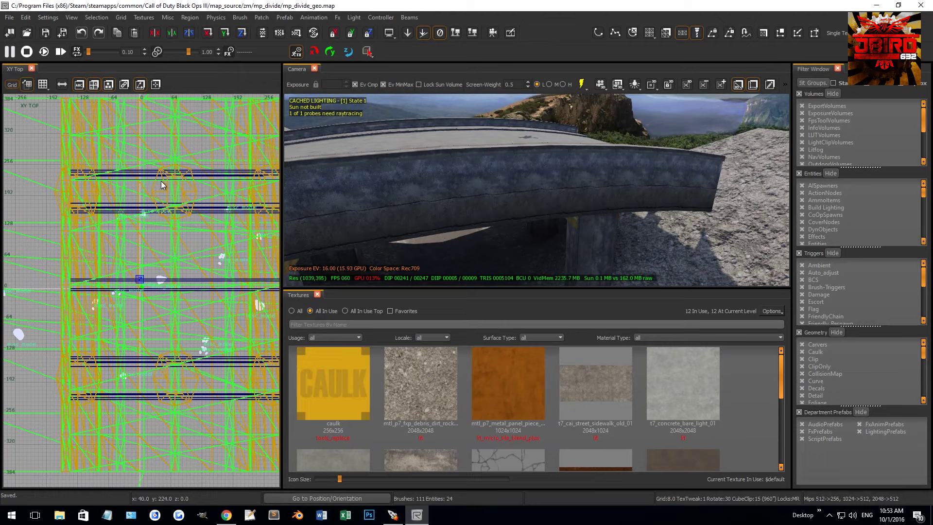
{"action": "right_click", "coordinate": [162, 181]}
{"action": "mouse_move", "coordinate": [175, 191]}
{"action": "left_click", "coordinate": [295, 207]}
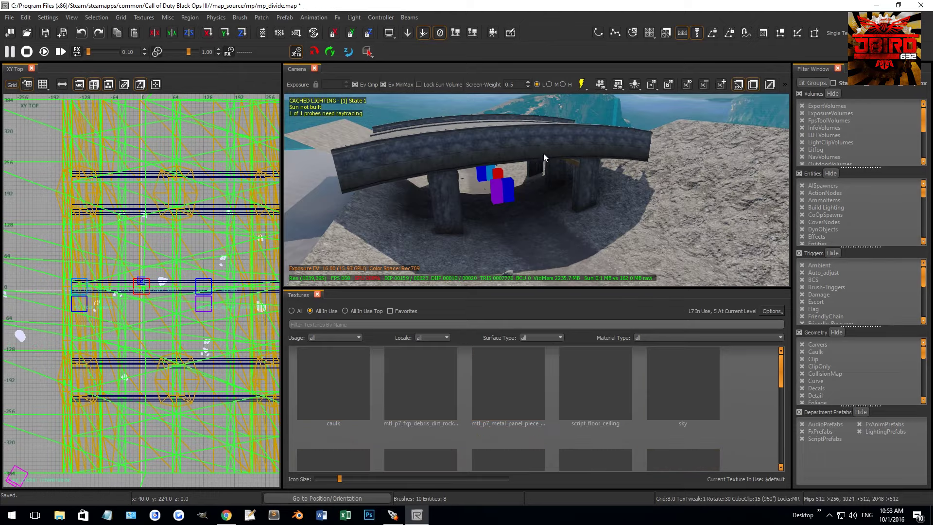
Select the bridge prefab instead of the coloured box and enter it for editing
{"action": "right_click_drag", "start_coordinate": [543, 153], "coordinate": [473, 182]}
{"action": "left_click", "coordinate": [582, 145]}
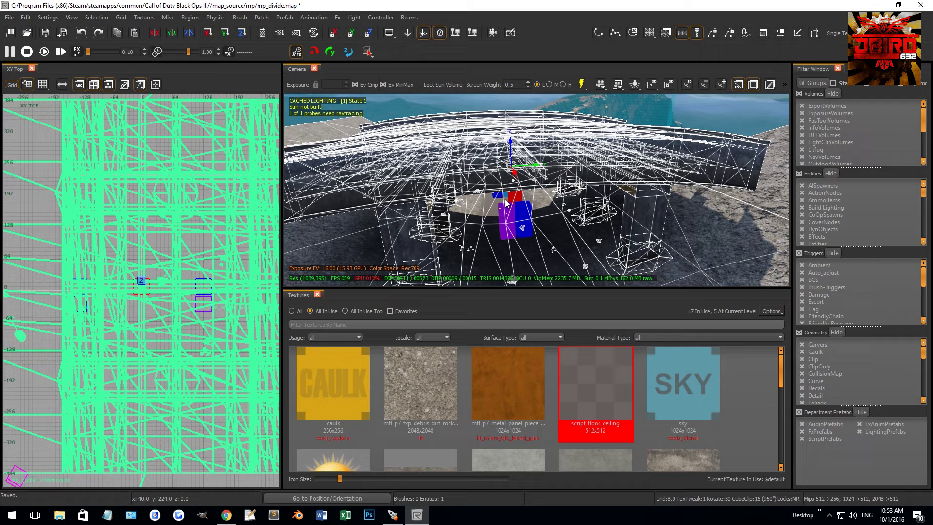
{"action": "left_click", "coordinate": [520, 213]}
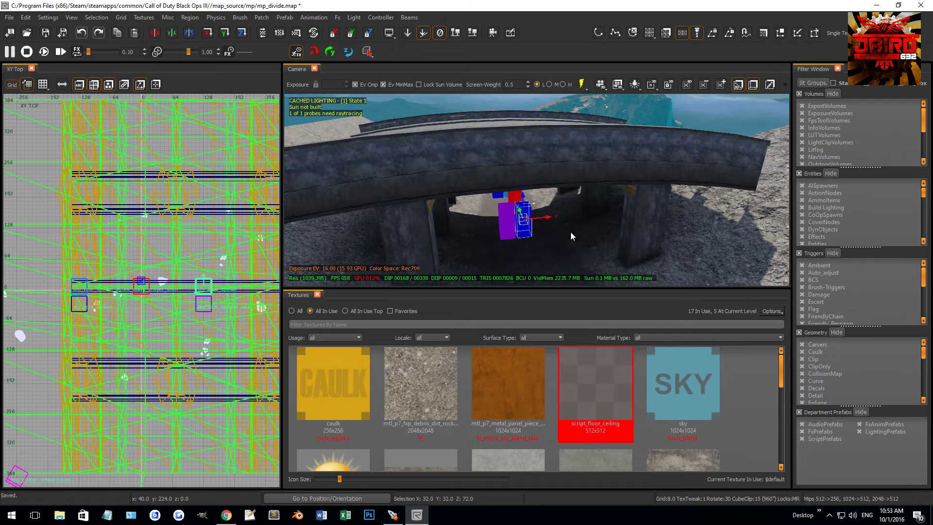
{"action": "left_click", "coordinate": [585, 220]}
{"action": "right_click", "coordinate": [226, 201]}
{"action": "mouse_move", "coordinate": [250, 216]}
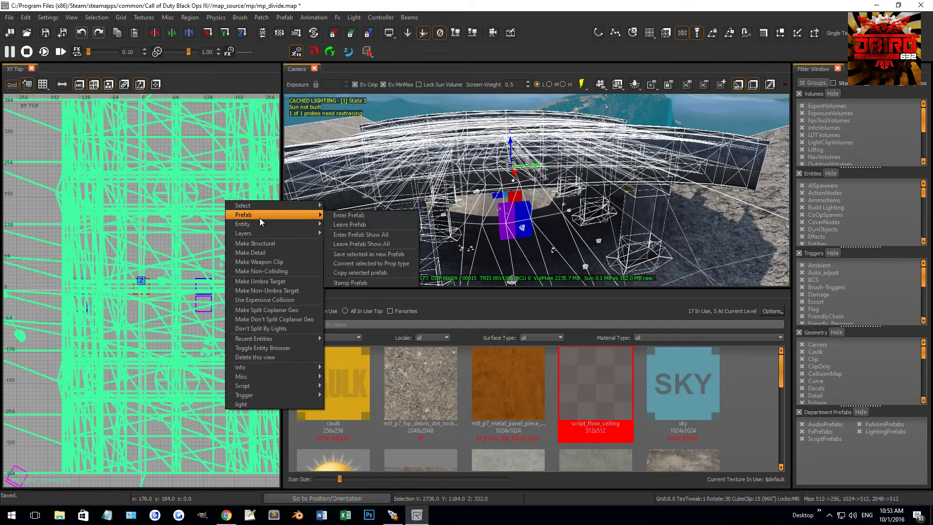
{"action": "left_click", "coordinate": [346, 214]}
Show the prefab in the side view, filter all textures by "water", and enlarge the texture browser
{"action": "right_click_drag", "start_coordinate": [490, 165], "coordinate": [556, 162]}
{"action": "scroll", "coordinate": [131, 210], "scroll_direction": "down", "scroll_amount": 3}
{"action": "scroll", "coordinate": [131, 210], "scroll_direction": "down", "scroll_amount": 3}
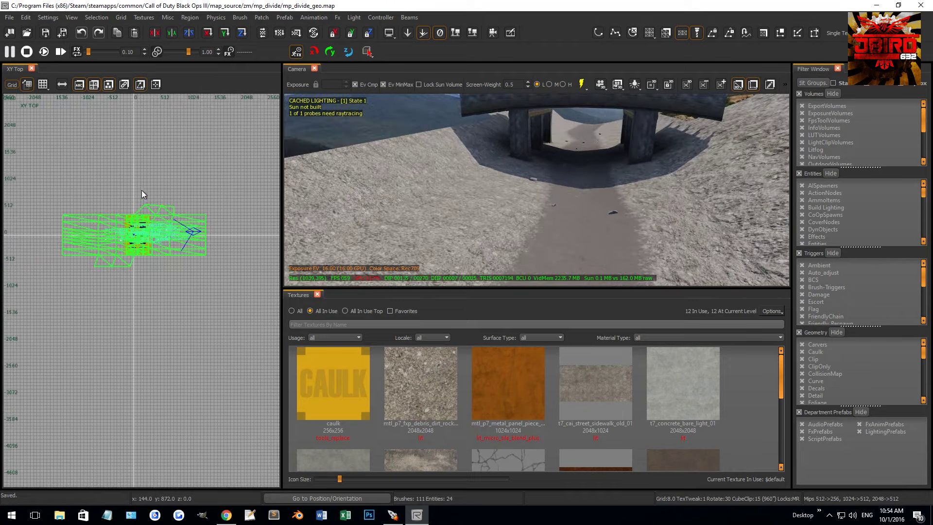
{"action": "key", "text": "ctrl+Tab"}
{"action": "scroll", "coordinate": [136, 310], "scroll_direction": "up", "scroll_amount": 6}
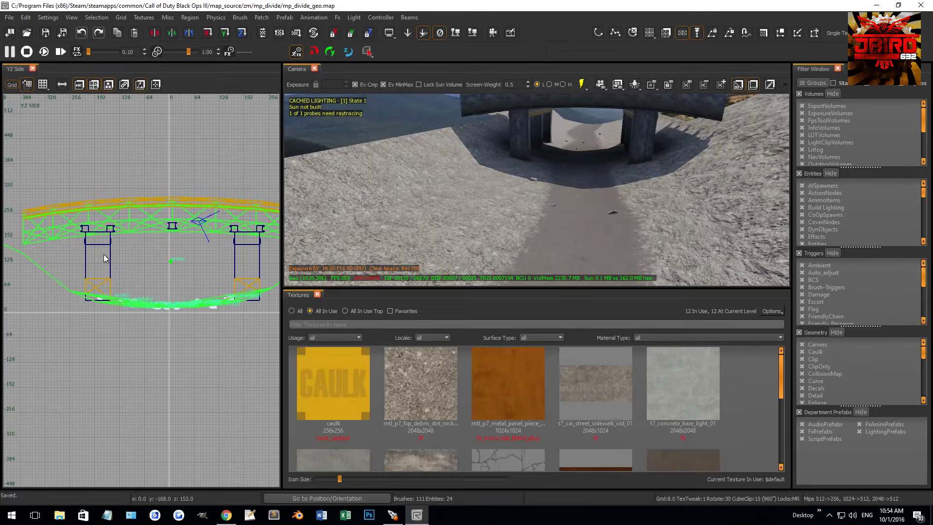
{"action": "left_click", "coordinate": [291, 311]}
{"action": "left_click", "coordinate": [314, 319]}
{"action": "type", "text": "water"}
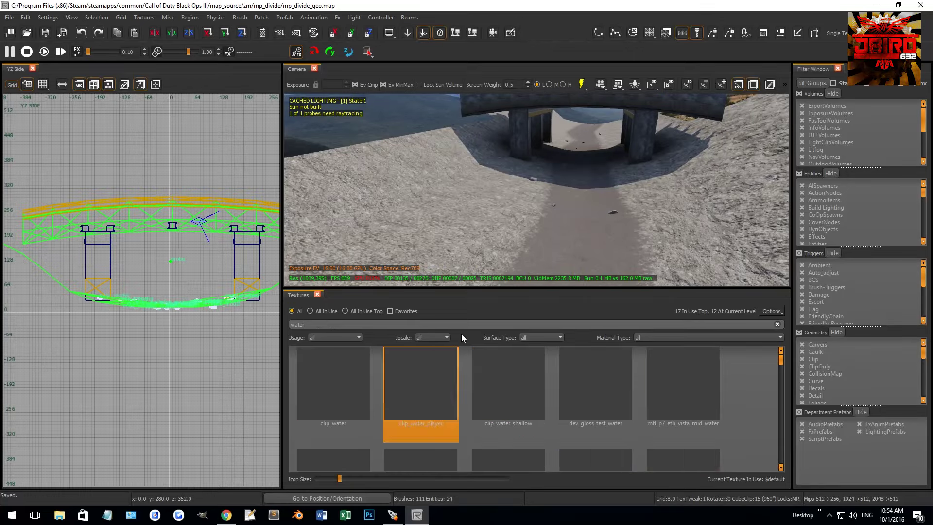
{"action": "left_click_drag", "start_coordinate": [478, 290], "coordinate": [480, 221]}
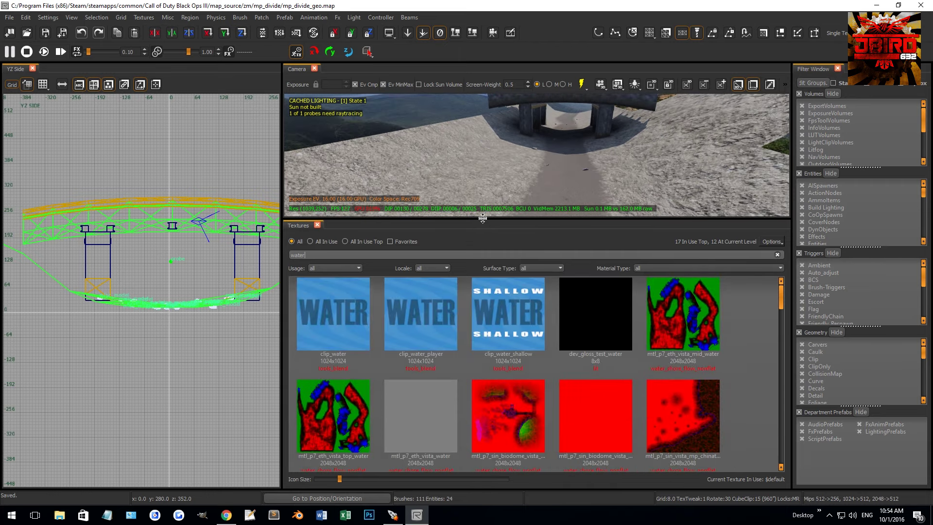
{"action": "left_click", "coordinate": [491, 334]}
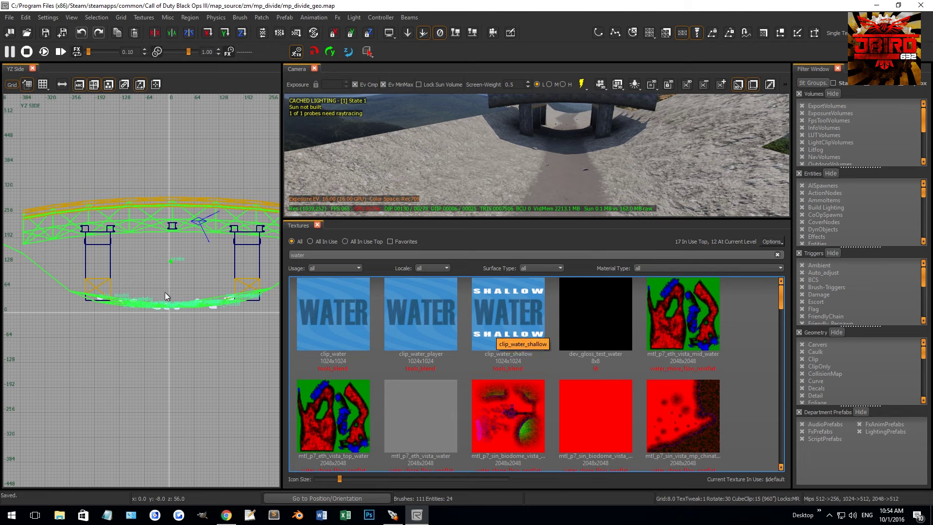
Set the grid size to 16 and draw a box brush across the riverbed beneath the bridge in the side view
{"action": "scroll", "coordinate": [180, 296], "scroll_direction": "down", "scroll_amount": 2}
{"action": "scroll", "coordinate": [238, 295], "scroll_direction": "up", "scroll_amount": 2}
{"action": "key", "text": "]"}
{"action": "mouse_move", "coordinate": [262, 275]}
{"action": "left_mouse_down"}
{"action": "mouse_move", "coordinate": [98, 331]}
{"action": "mouse_move", "coordinate": [98, 311]}
{"action": "mouse_move", "coordinate": [42, 311]}
{"action": "left_mouse_up"}
{"action": "right_click_drag", "start_coordinate": [387, 199], "coordinate": [386, 200]}
{"action": "right_click_drag", "start_coordinate": [509, 117], "coordinate": [509, 117]}
{"action": "key", "text": "ctrl+Tab"}
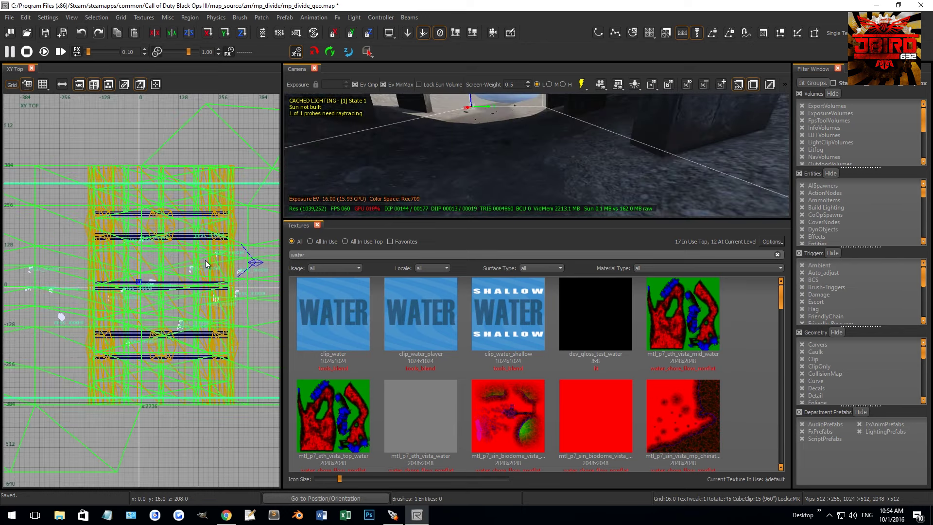
{"action": "scroll", "coordinate": [151, 274], "scroll_direction": "down", "scroll_amount": 2}
{"action": "right_click", "coordinate": [148, 277]}
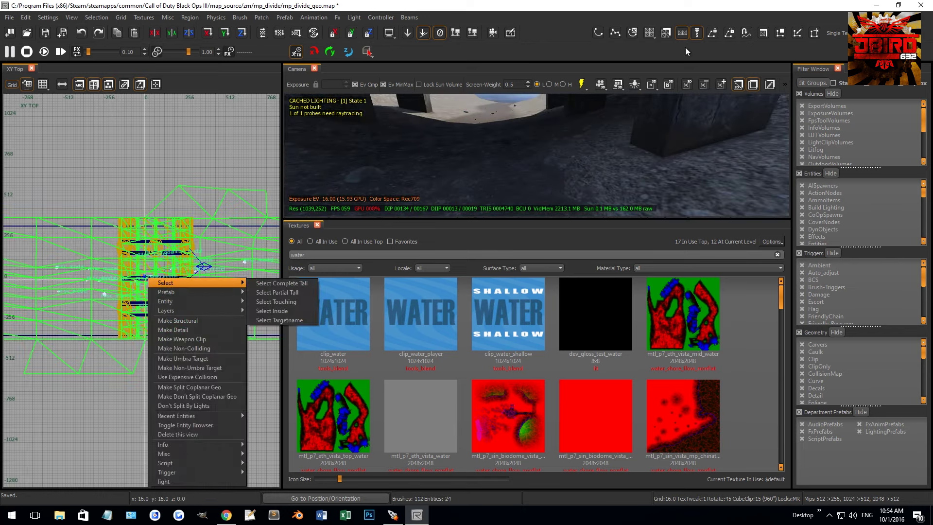
{"action": "key", "text": "Escape"}
Filter all models by "default" and place the c_t6_default_character_fb model beneath the bridge as a scale reference
{"action": "key", "text": "m"}
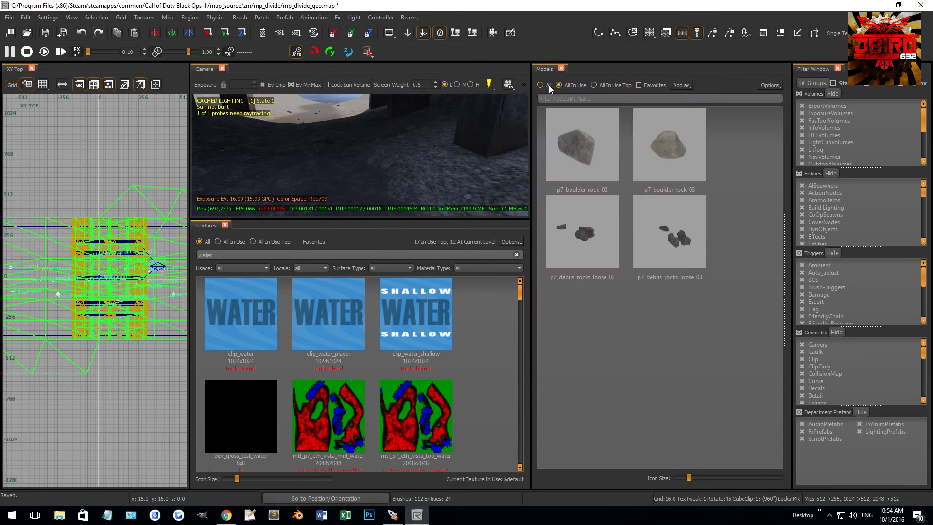
{"action": "left_click", "coordinate": [548, 85]}
{"action": "left_click", "coordinate": [559, 85]}
{"action": "left_click", "coordinate": [546, 86]}
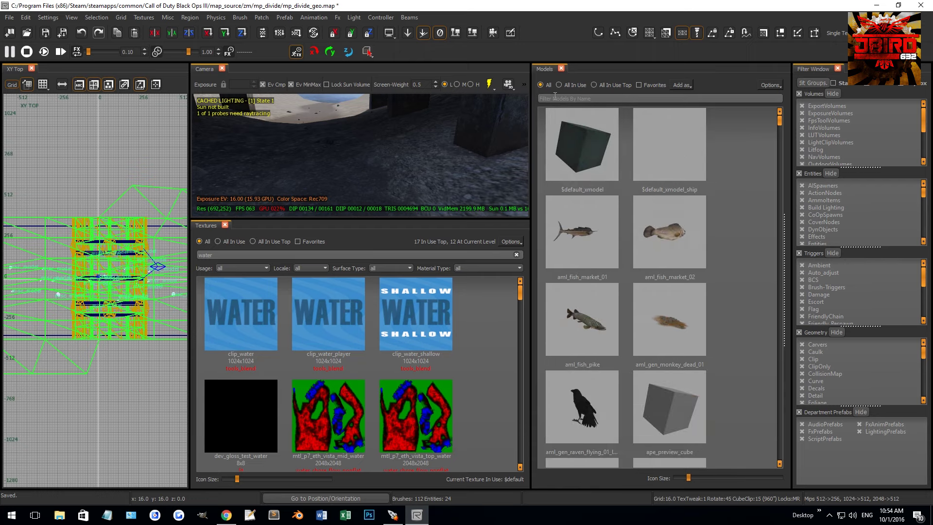
{"action": "left_click", "coordinate": [554, 98]}
{"action": "type", "text": "default"}
{"action": "left_click", "coordinate": [576, 231]}
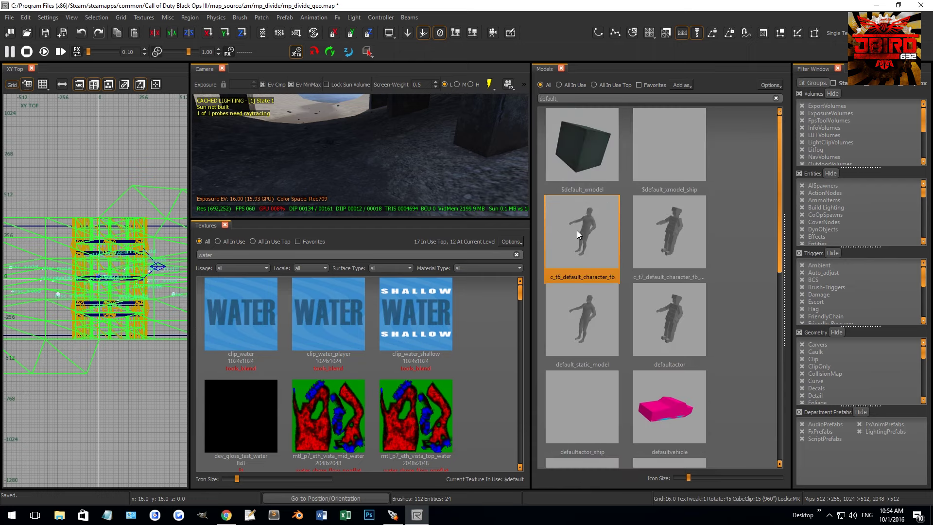
{"action": "left_click", "coordinate": [288, 170]}
{"action": "mouse_move", "coordinate": [343, 145]}
{"action": "right_mouse_down"}
{"action": "mouse_move", "coordinate": [400, 170]}
{"action": "mouse_move", "coordinate": [382, 183]}
{"action": "right_mouse_up"}
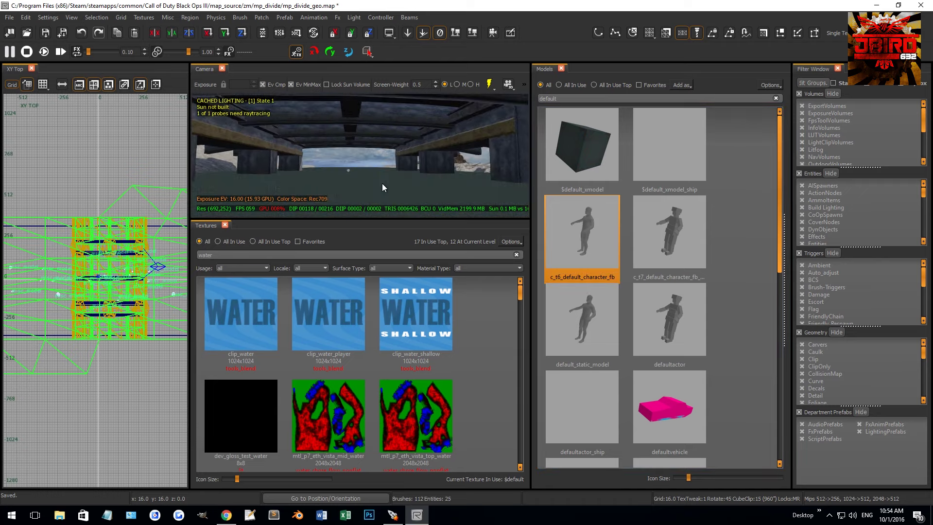
Select the riverbed brush and adjust its top level in the side view against the character model
{"action": "left_click", "coordinate": [382, 183], "text": "shift"}
{"action": "key", "text": "ctrl+Tab"}
{"action": "scroll", "coordinate": [125, 274], "scroll_direction": "up", "scroll_amount": 6}
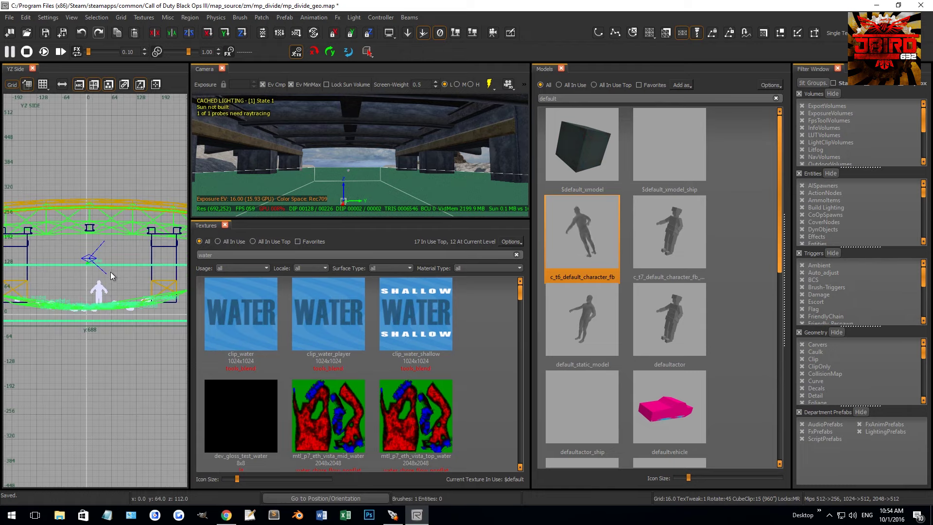
{"action": "left_click_drag", "start_coordinate": [89, 244], "coordinate": [94, 239]}
{"action": "mouse_move", "coordinate": [340, 146]}
{"action": "right_mouse_down"}
{"action": "mouse_move", "coordinate": [346, 156]}
{"action": "mouse_move", "coordinate": [343, 149]}
{"action": "mouse_move", "coordinate": [321, 162]}
{"action": "mouse_move", "coordinate": [320, 181]}
{"action": "right_mouse_up"}
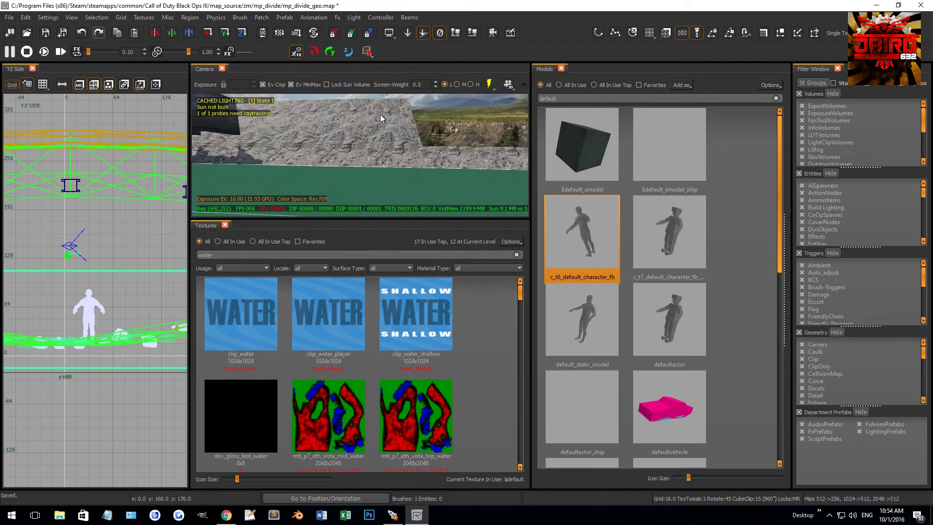
{"action": "right_click_drag", "start_coordinate": [351, 152], "coordinate": [368, 145]}
{"action": "right_click_drag", "start_coordinate": [336, 174], "coordinate": [368, 178]}
{"action": "right_click_drag", "start_coordinate": [454, 126], "coordinate": [383, 150]}
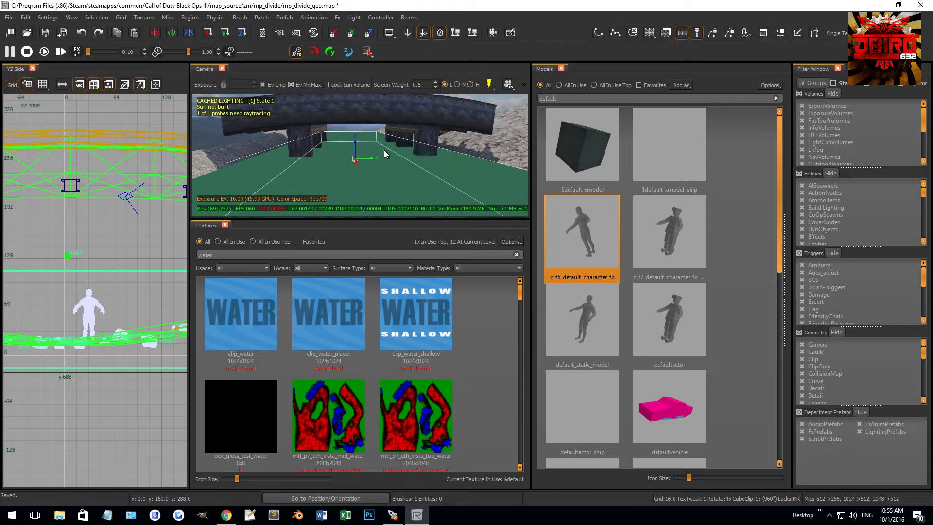
Browse to the end of the water textures, and turn the riverbed brush into a terrain patch with density 2 by 2 in the top view
{"action": "scroll", "coordinate": [395, 344], "scroll_direction": "down", "scroll_amount": 3}
{"action": "scroll", "coordinate": [399, 351], "scroll_direction": "down", "scroll_amount": 3}
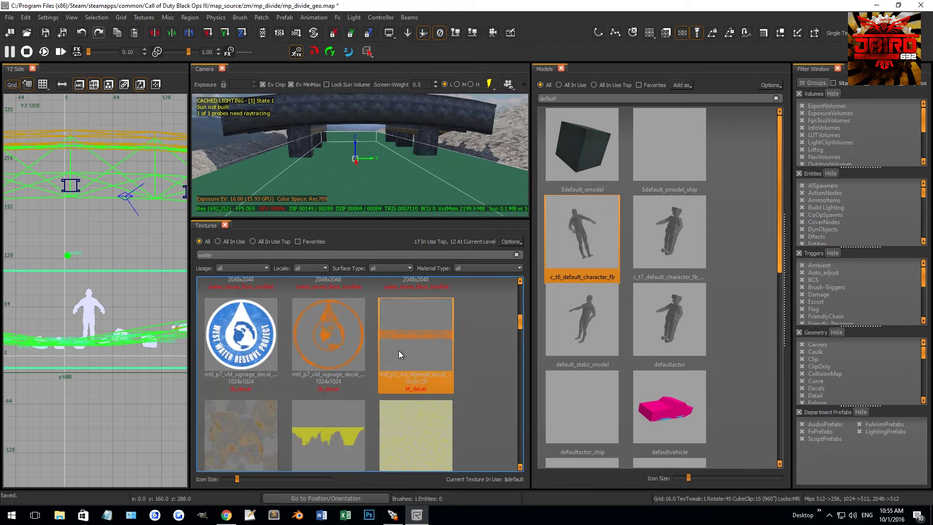
{"action": "scroll", "coordinate": [398, 351], "scroll_direction": "down", "scroll_amount": 3}
{"action": "scroll", "coordinate": [396, 351], "scroll_direction": "down", "scroll_amount": 3}
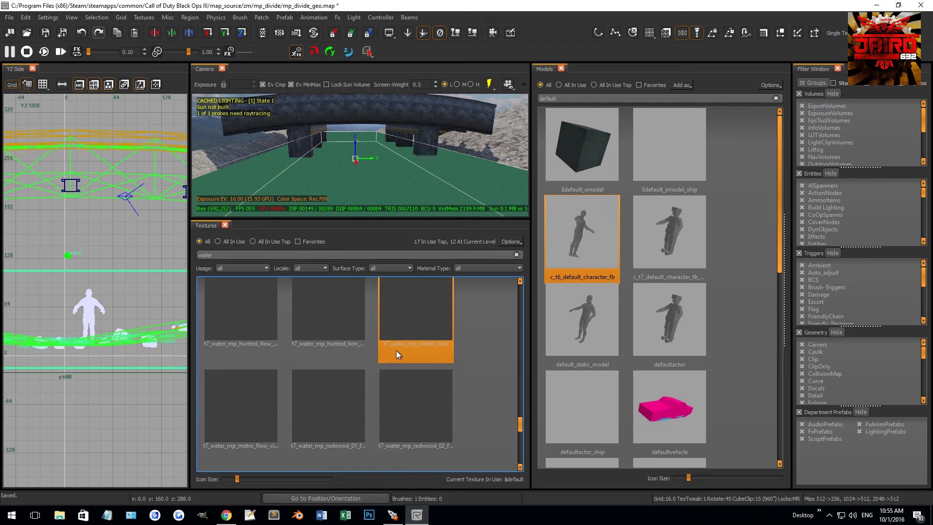
{"action": "scroll", "coordinate": [355, 155], "scroll_direction": "down", "scroll_amount": 2}
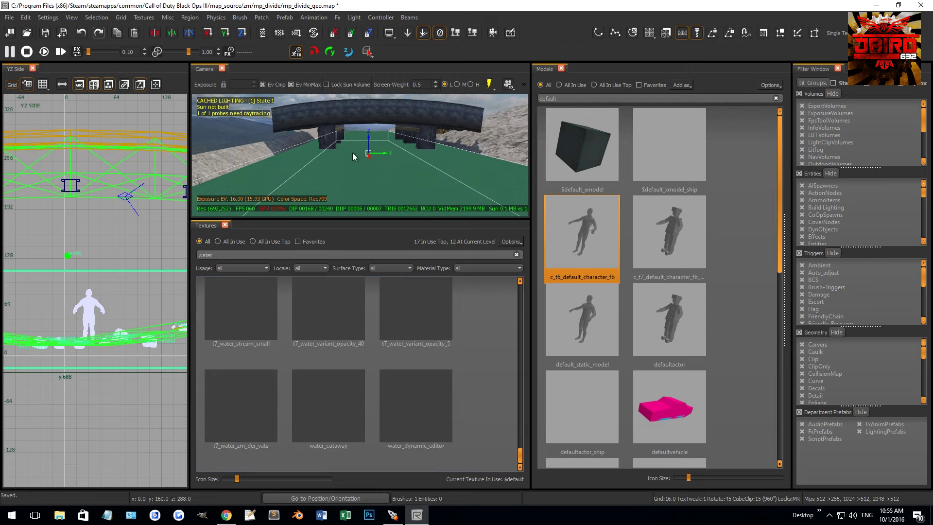
{"action": "key", "text": "ctrl+Tab"}
{"action": "scroll", "coordinate": [107, 222], "scroll_direction": "down", "scroll_amount": 5}
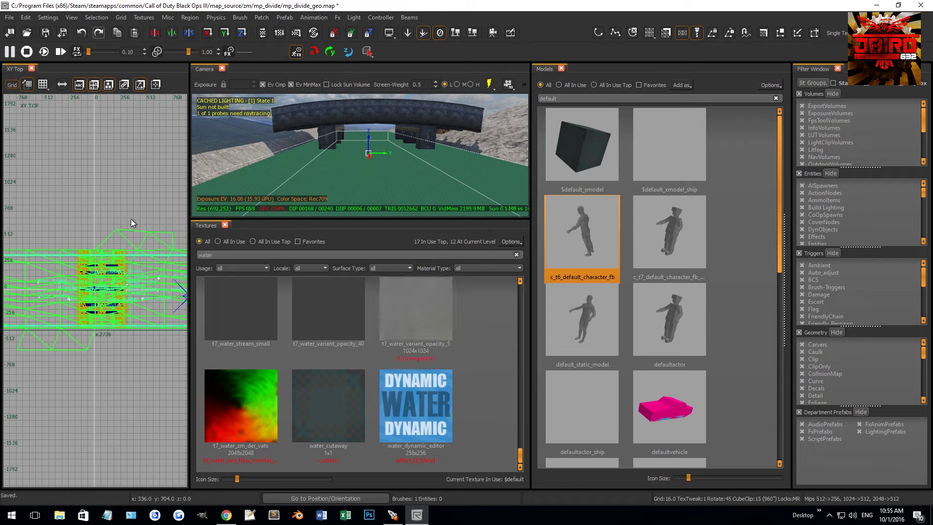
{"action": "scroll", "coordinate": [130, 218], "scroll_direction": "down", "scroll_amount": 3}
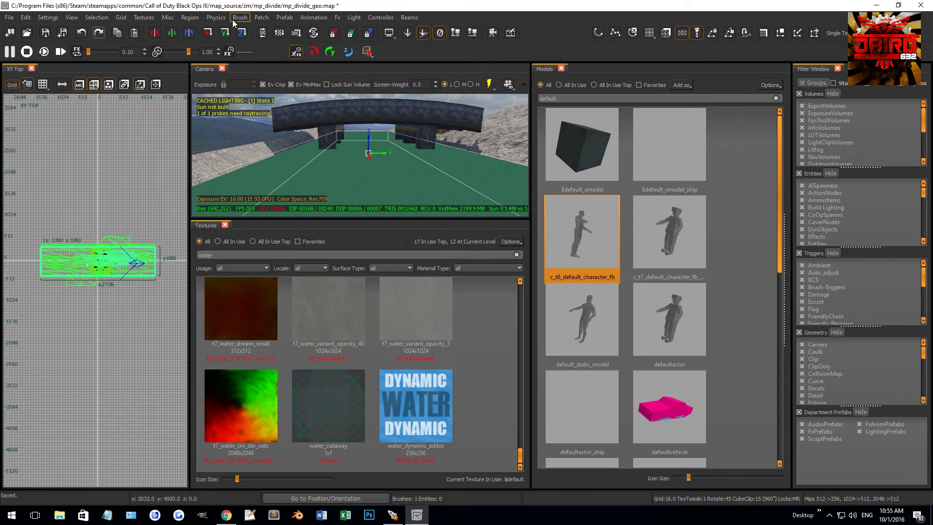
{"action": "left_click", "coordinate": [255, 19]}
{"action": "mouse_move", "coordinate": [272, 46]}
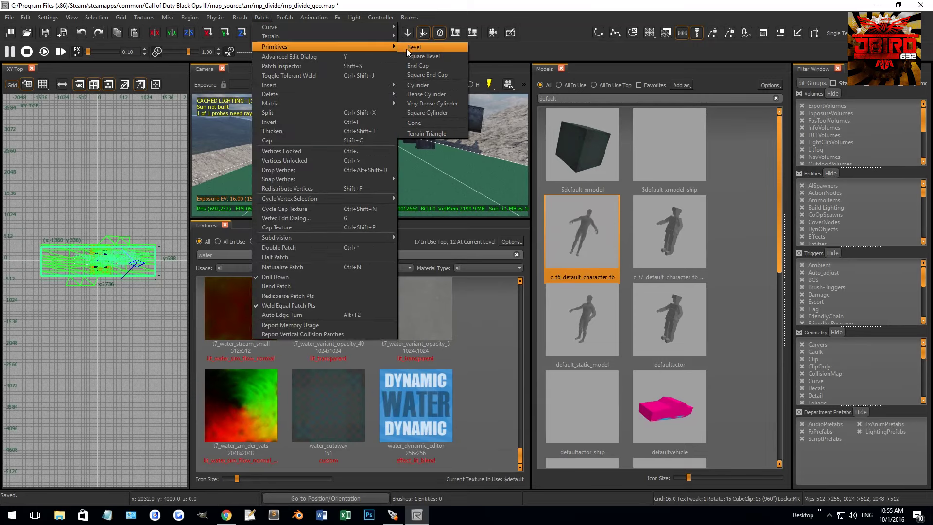
{"action": "mouse_move", "coordinate": [340, 37]}
{"action": "left_click", "coordinate": [436, 39]}
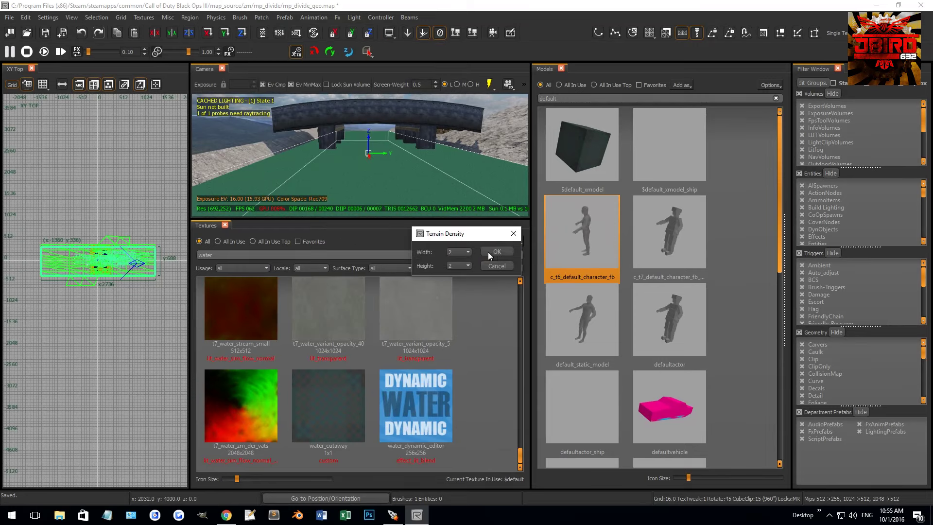
{"action": "left_click", "coordinate": [497, 252]}
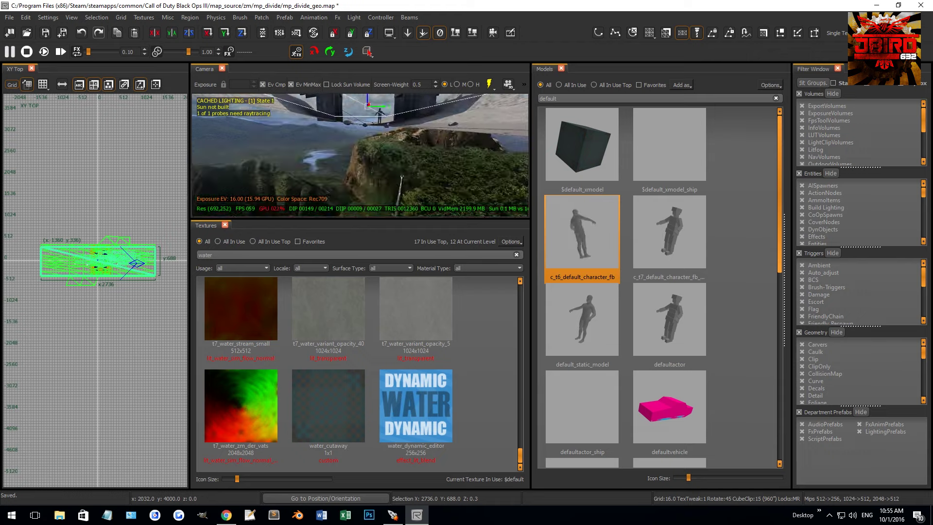
Apply the t7_water_stream_small texture to the terrain patch beneath the bridge and view the water surface up close
{"action": "key", "text": "Right"}
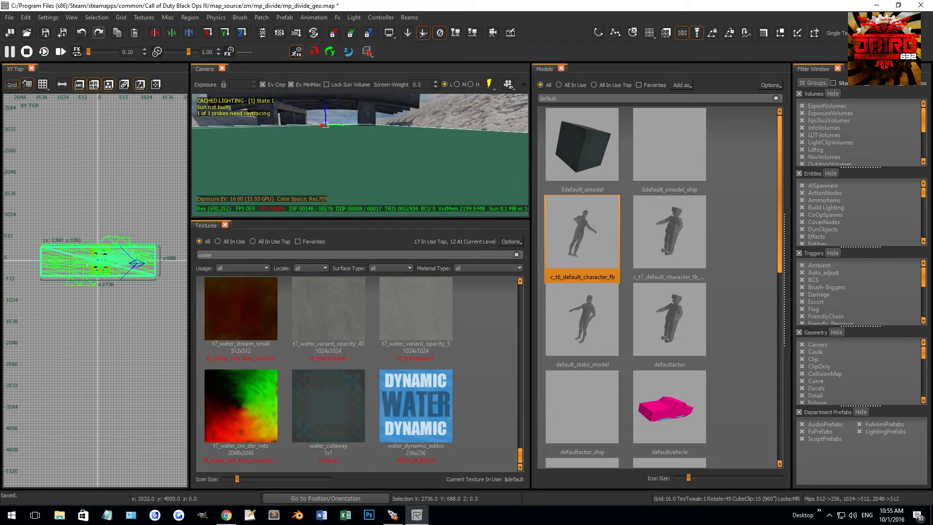
{"action": "key", "text": "Up"}
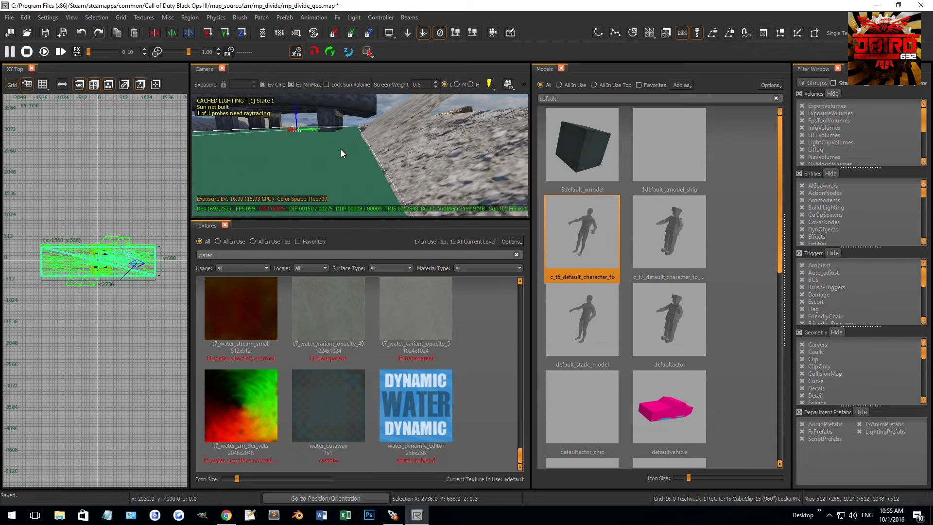
{"action": "key", "text": "Up"}
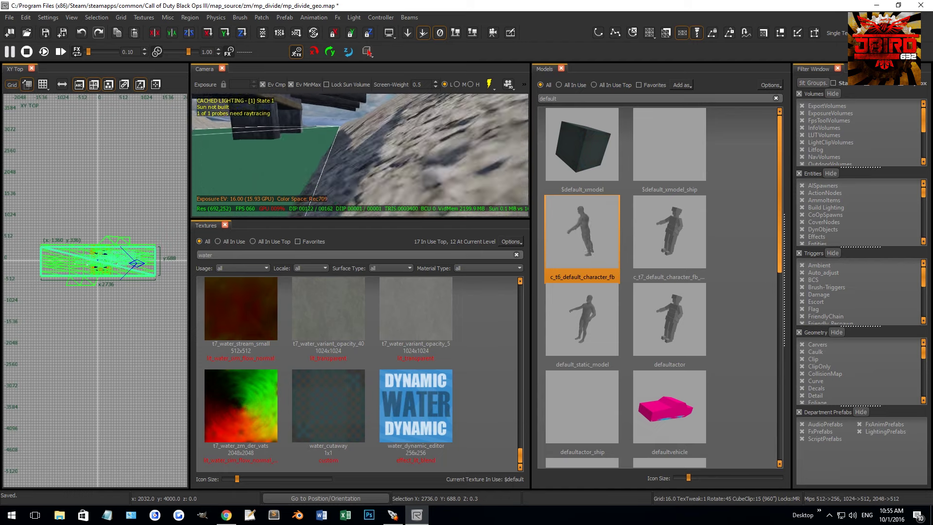
{"action": "scroll", "coordinate": [186, 240], "scroll_direction": "up", "scroll_amount": 3}
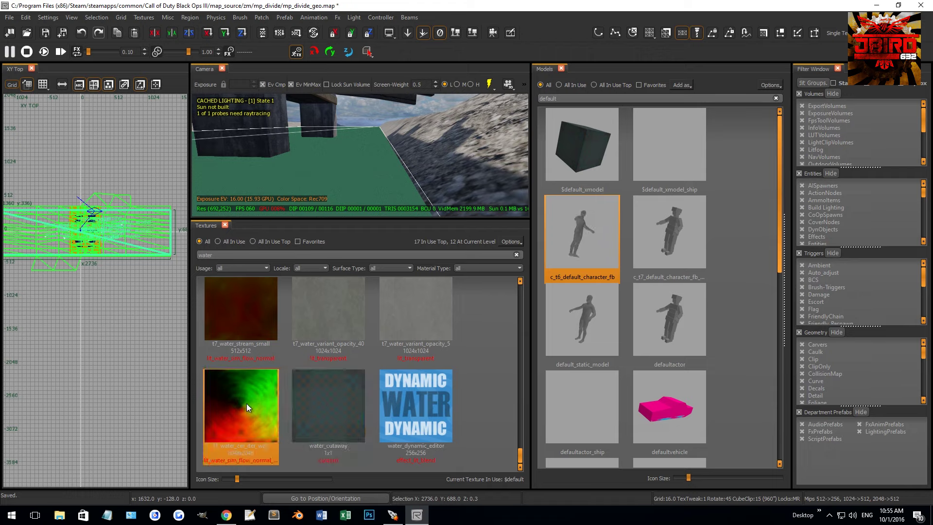
{"action": "scroll", "coordinate": [257, 313], "scroll_direction": "up", "scroll_amount": 1}
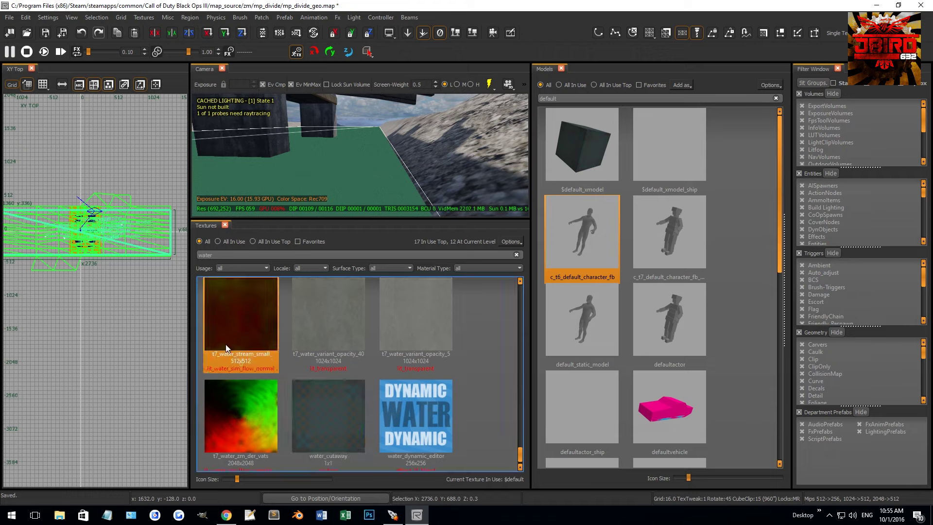
{"action": "left_click", "coordinate": [243, 322]}
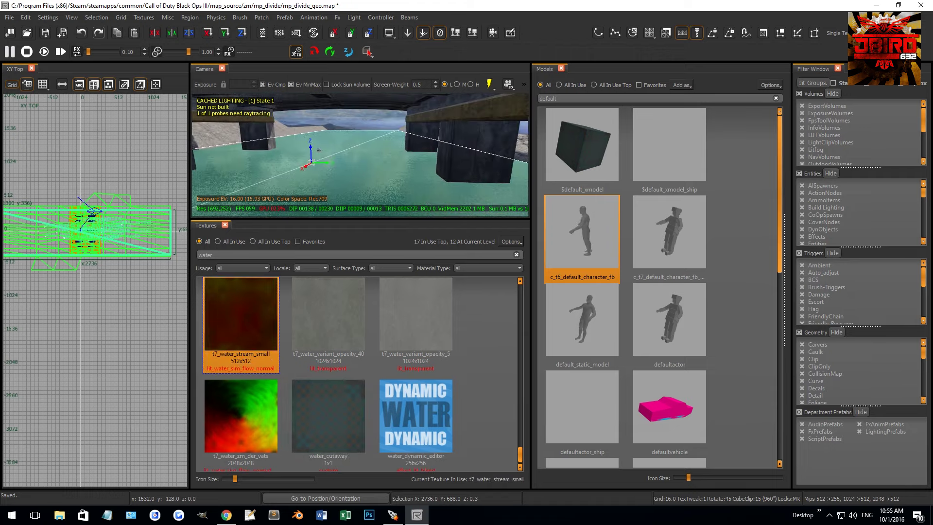
{"action": "right_click_drag", "start_coordinate": [363, 173], "coordinate": [355, 150]}
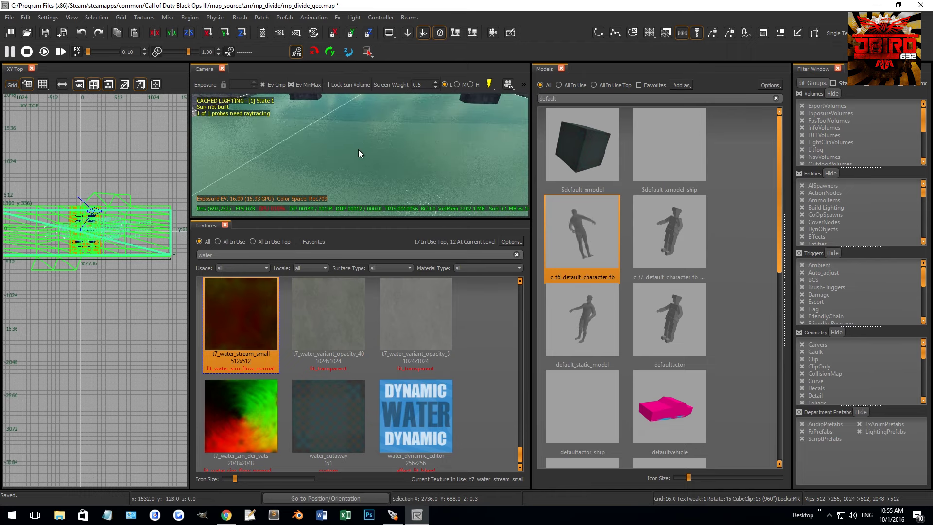
Apply natural patch texturing to the water patch in the Surface Inspector and deselect it to view the water
{"action": "key", "text": "s"}
{"action": "left_click", "coordinate": [585, 210]}
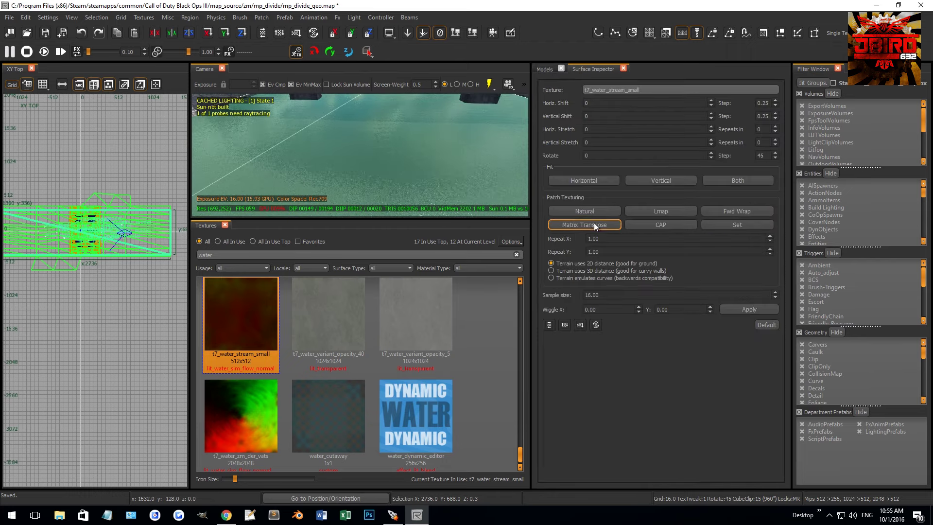
{"action": "key", "text": "Escape"}
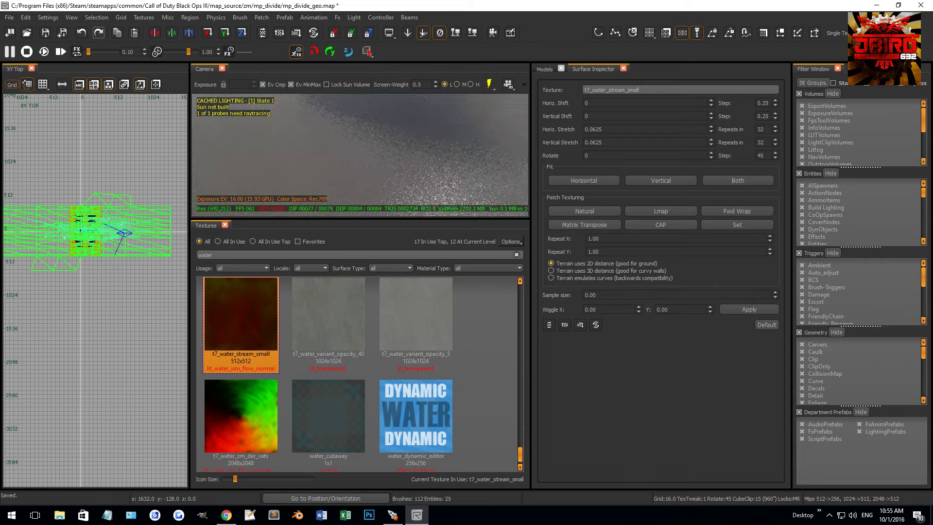
{"action": "right_click_drag", "start_coordinate": [374, 174], "coordinate": [374, 167]}
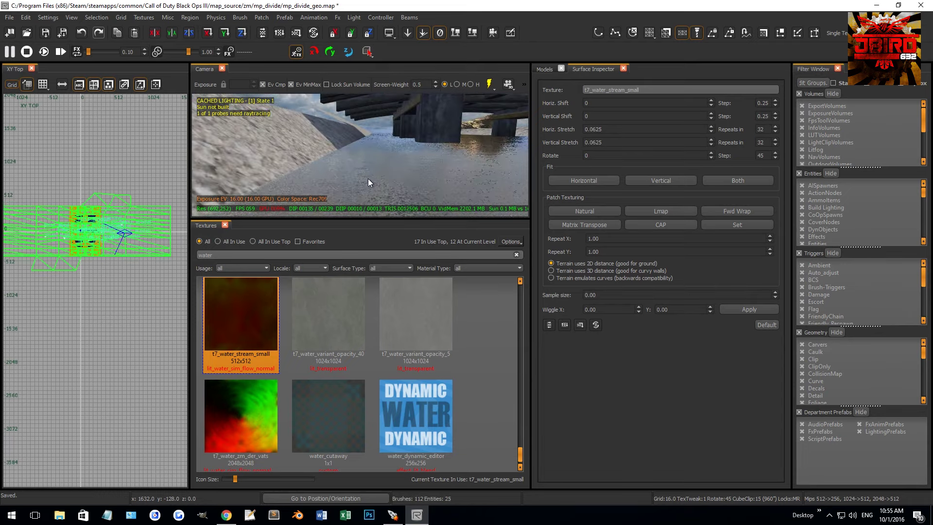
Reselect the water patch, set its texture's horizontal and vertical stretch to 0.5, and deselect it
{"action": "left_click", "coordinate": [368, 179]}
{"action": "type", "text": "0.5"}
{"action": "key", "text": "Return"}
{"action": "double_click", "coordinate": [601, 128]}
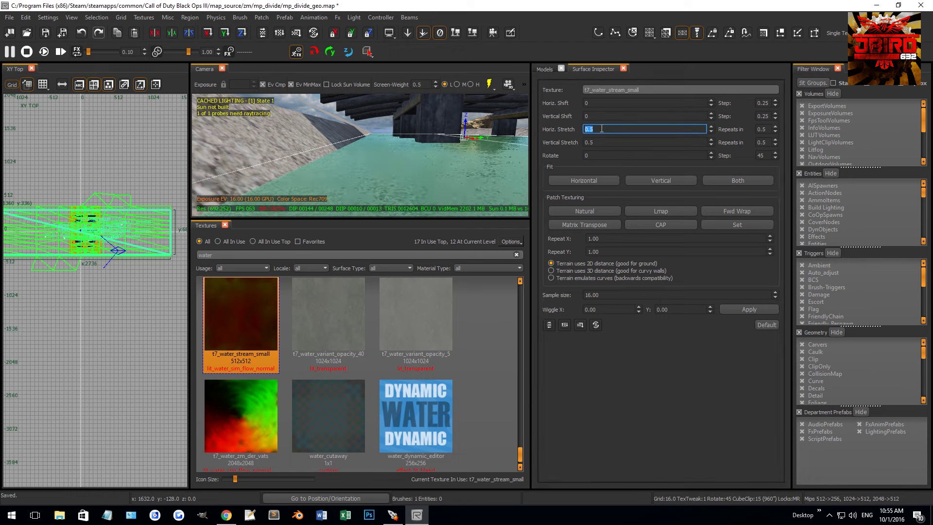
{"action": "key", "text": "Escape"}
{"action": "right_click_drag", "start_coordinate": [438, 170], "coordinate": [435, 173]}
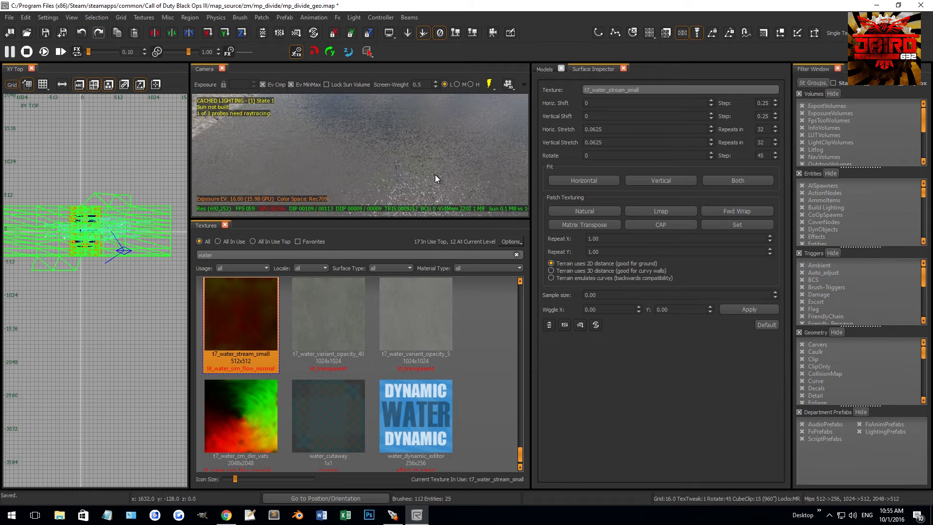
Try adding a lengthwise middle row of vertices to the water patch, and deselect it to view the water
{"action": "left_click", "coordinate": [436, 174]}
{"action": "scroll", "coordinate": [90, 238], "scroll_direction": "up", "scroll_amount": 2}
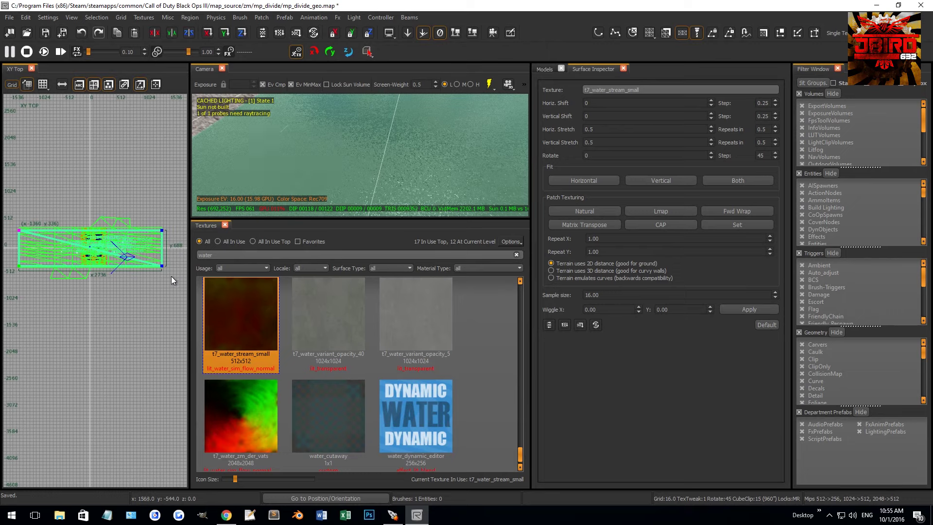
{"action": "right_click_drag", "start_coordinate": [130, 258], "coordinate": [123, 258]}
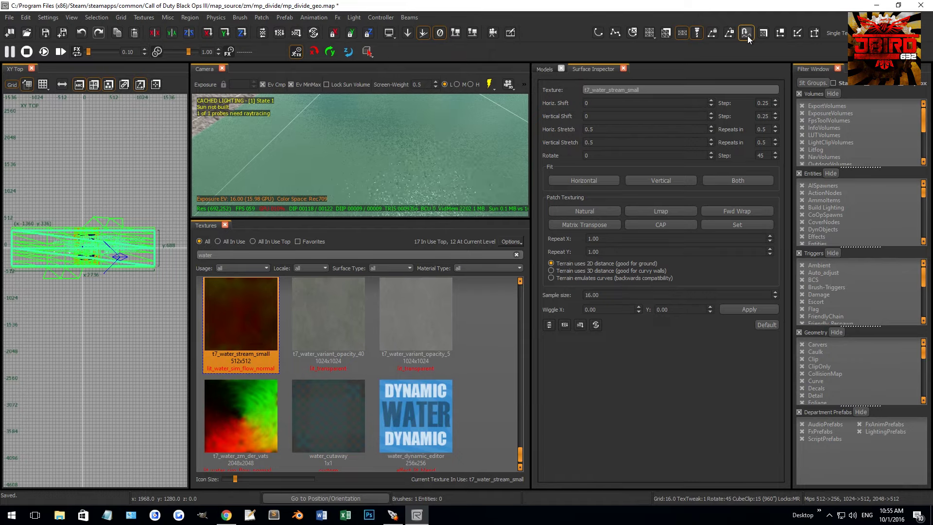
{"action": "right_click_drag", "start_coordinate": [449, 146], "coordinate": [437, 150]}
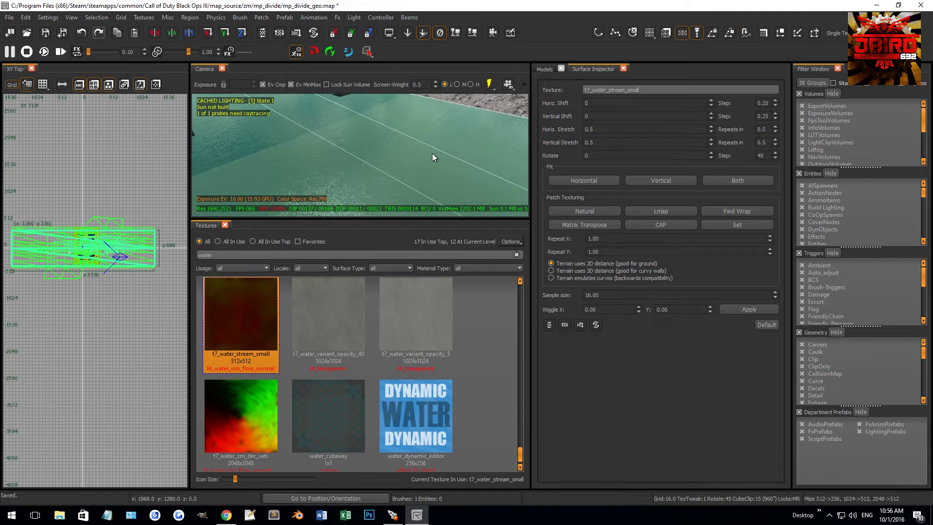
{"action": "key", "text": "Escape"}
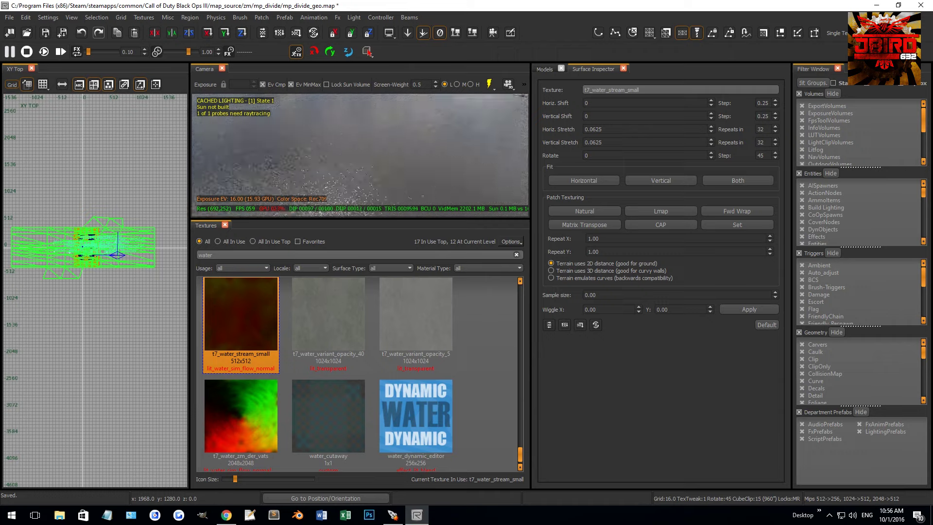
{"action": "right_click_drag", "start_coordinate": [316, 160], "coordinate": [316, 161]}
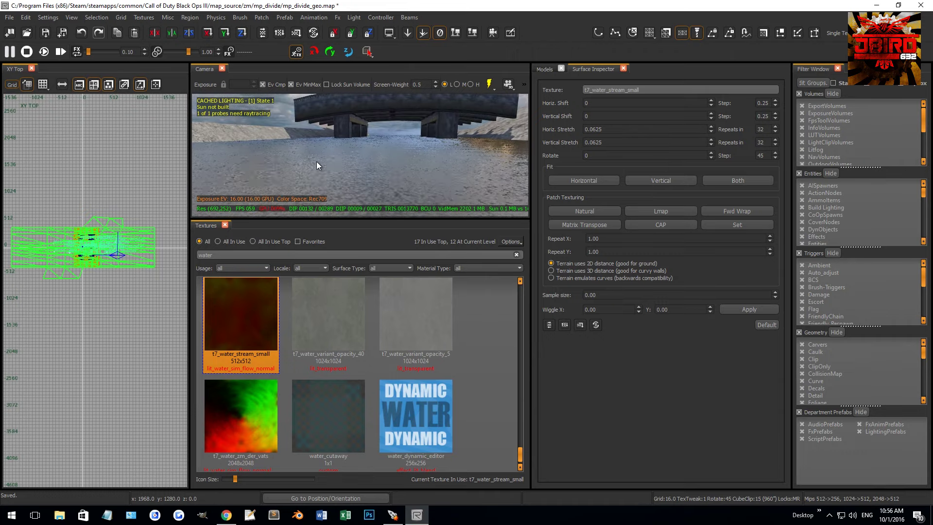
Reselect the water patch, examine the vertices at its far end in the camera view, and browse the other water textures
{"action": "left_click", "coordinate": [335, 163], "text": "shift"}
{"action": "scroll", "coordinate": [109, 233], "scroll_direction": "down", "scroll_amount": 3}
{"action": "scroll", "coordinate": [92, 229], "scroll_direction": "up", "scroll_amount": 3}
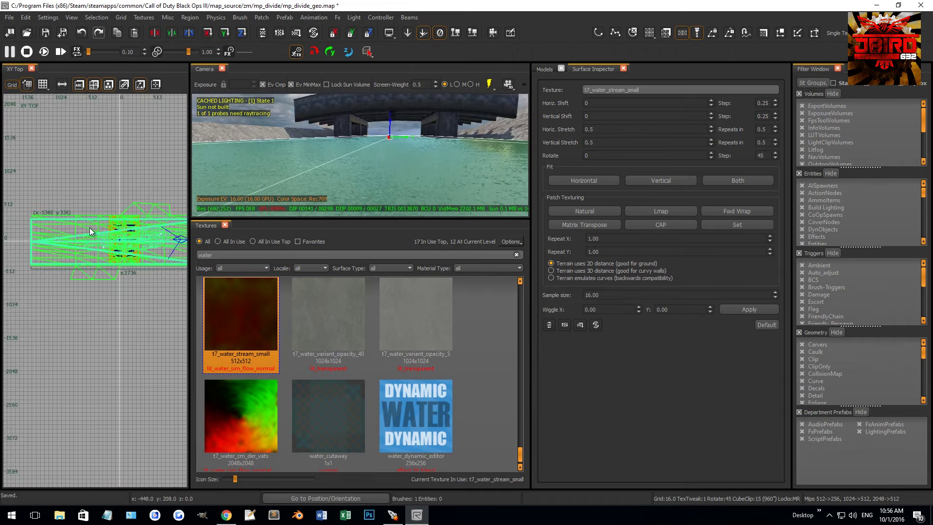
{"action": "right_click_drag", "start_coordinate": [265, 192], "coordinate": [414, 147]}
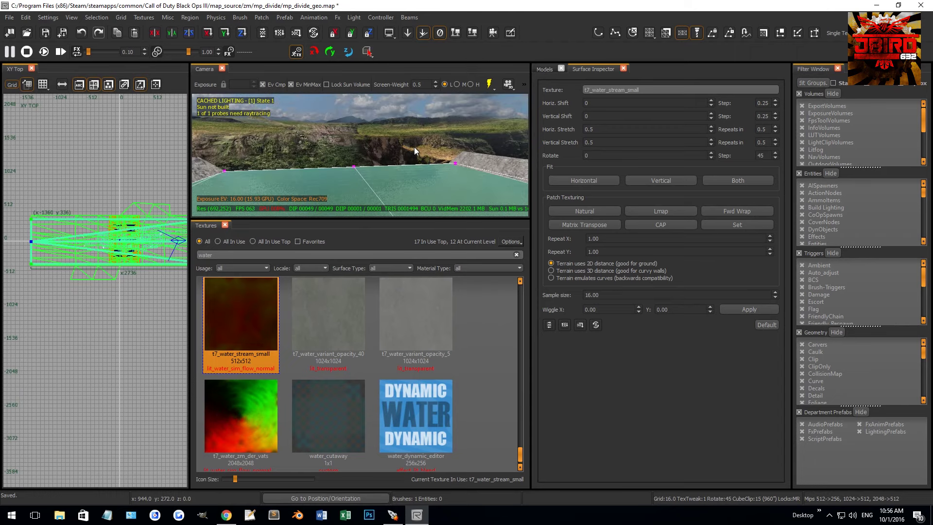
{"action": "right_click_drag", "start_coordinate": [372, 183], "coordinate": [362, 209]}
{"action": "scroll", "coordinate": [340, 329], "scroll_direction": "up", "scroll_amount": 2}
{"action": "right_click_drag", "start_coordinate": [349, 175], "coordinate": [436, 150]}
{"action": "scroll", "coordinate": [116, 209], "scroll_direction": "down", "scroll_amount": 2}
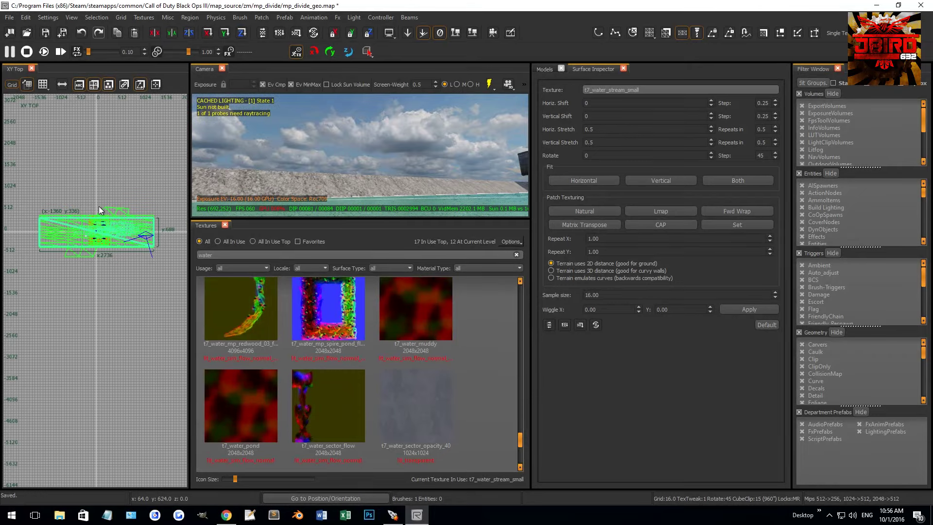
Rotate the water patch in the top view until its long side lies perpendicular to the riverbed
{"action": "left_click", "coordinate": [108, 223], "text": "shift"}
{"action": "key", "text": "r"}
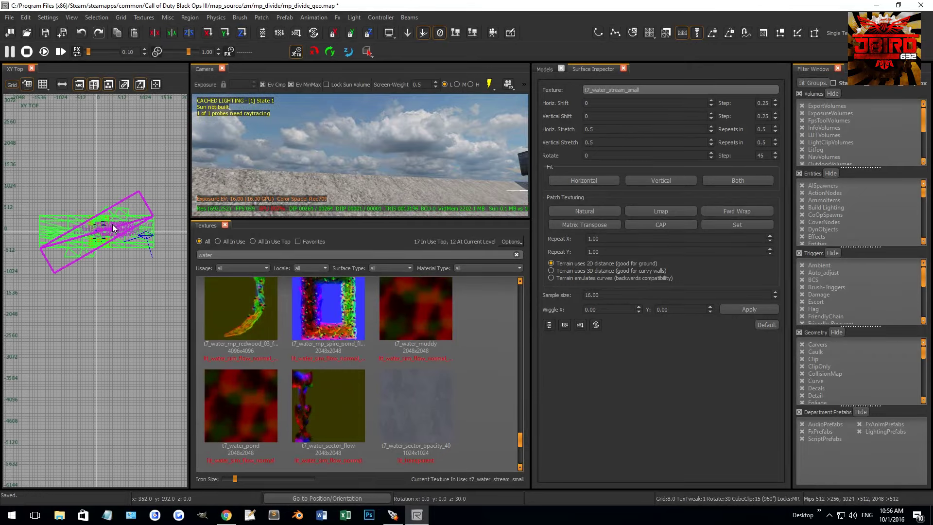
{"action": "key", "text": "f"}
{"action": "mouse_move", "coordinate": [120, 235]}
{"action": "left_mouse_down"}
{"action": "mouse_move", "coordinate": [115, 226]}
{"action": "mouse_move", "coordinate": [114, 240]}
{"action": "mouse_move", "coordinate": [126, 244]}
{"action": "mouse_move", "coordinate": [113, 236]}
{"action": "mouse_move", "coordinate": [145, 231]}
{"action": "left_mouse_up"}
{"action": "right_click_drag", "start_coordinate": [144, 231], "coordinate": [102, 236]}
{"action": "scroll", "coordinate": [102, 236], "scroll_direction": "up", "scroll_amount": 4}
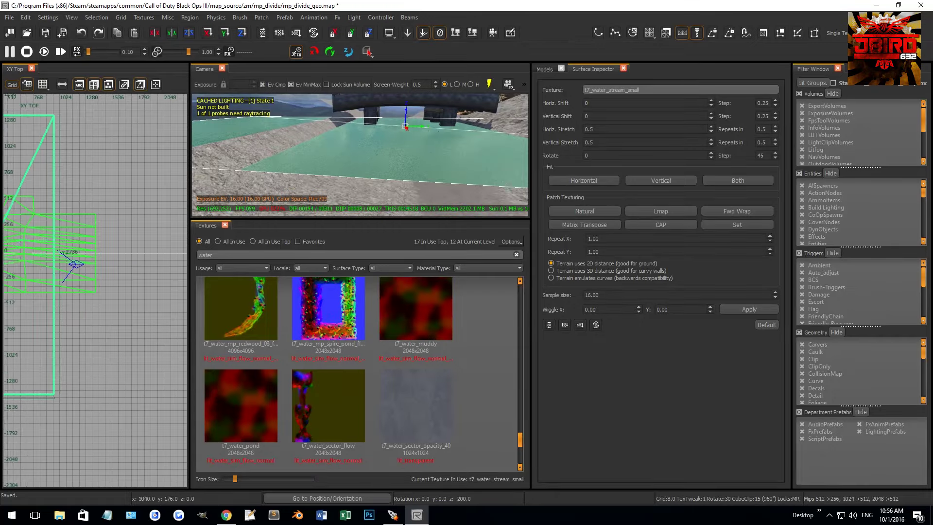
Resize the rotated water patch in the top view to cover the whole riverbed, about 2736 by 792 units
{"action": "left_click_drag", "start_coordinate": [63, 234], "coordinate": [140, 232]}
{"action": "scroll", "coordinate": [110, 232], "scroll_direction": "down", "scroll_amount": 4}
{"action": "left_click_drag", "start_coordinate": [95, 253], "coordinate": [38, 251]}
{"action": "scroll", "coordinate": [47, 249], "scroll_direction": "up", "scroll_amount": 3}
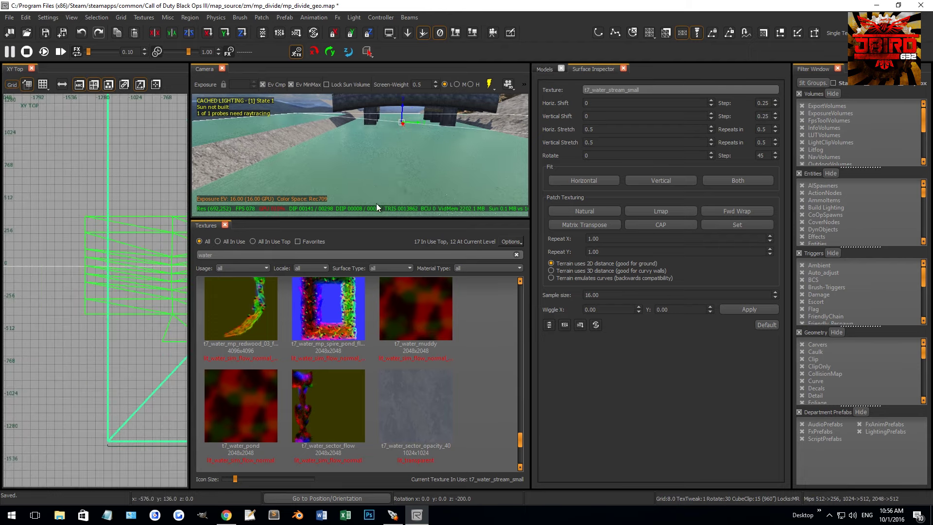
{"action": "left_click_drag", "start_coordinate": [86, 273], "coordinate": [63, 269]}
{"action": "scroll", "coordinate": [68, 268], "scroll_direction": "up", "scroll_amount": 6}
{"action": "scroll", "coordinate": [93, 268], "scroll_direction": "down", "scroll_amount": 9}
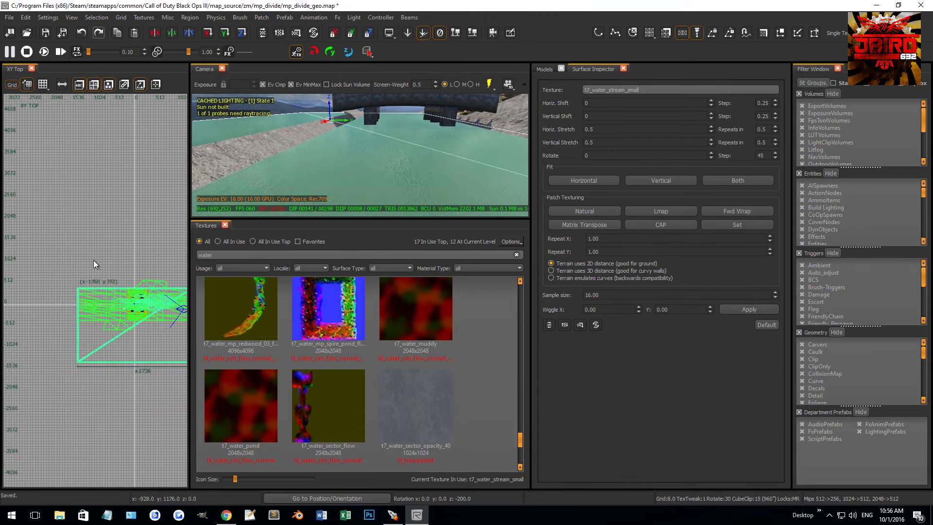
{"action": "scroll", "coordinate": [93, 260], "scroll_direction": "up", "scroll_amount": 4}
{"action": "mouse_move", "coordinate": [71, 289]}
{"action": "left_mouse_down"}
{"action": "mouse_move", "coordinate": [97, 275]}
{"action": "mouse_move", "coordinate": [91, 288]}
{"action": "left_mouse_up"}
{"action": "mouse_move", "coordinate": [90, 288]}
{"action": "right_mouse_down"}
{"action": "mouse_move", "coordinate": [82, 332]}
{"action": "mouse_move", "coordinate": [78, 304]}
{"action": "right_mouse_up"}
{"action": "scroll", "coordinate": [78, 305], "scroll_direction": "up", "scroll_amount": 1}
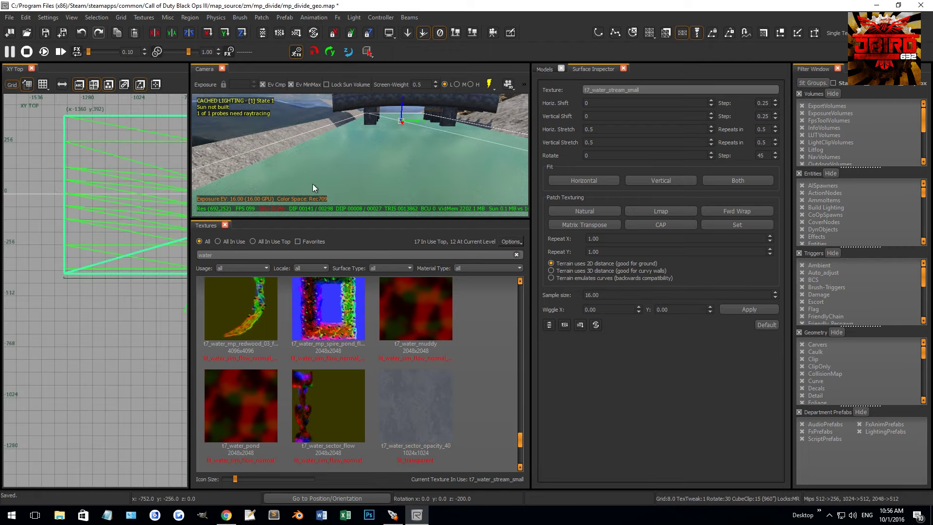
Set the water patch's texture stretch to 2.75 horizontally and 1 vertically, and deselect it to view the water
{"action": "left_click", "coordinate": [345, 167]}
{"action": "left_click", "coordinate": [363, 179]}
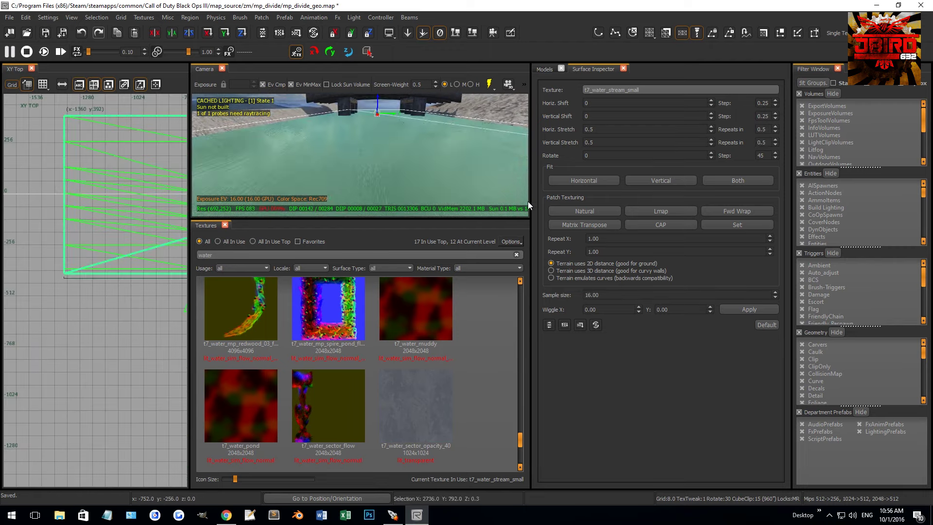
{"action": "left_click", "coordinate": [600, 141]}
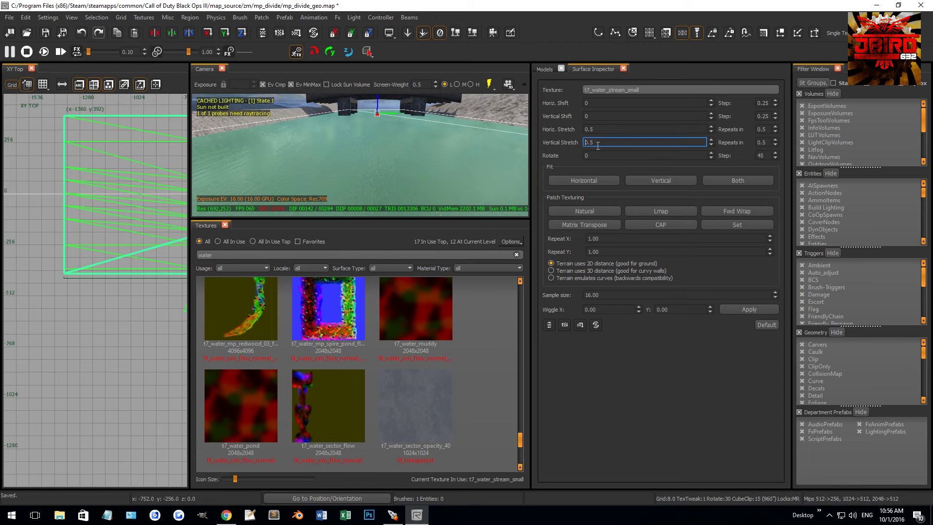
{"action": "left_click", "coordinate": [600, 130]}
{"action": "scroll", "coordinate": [600, 129], "scroll_direction": "up", "scroll_amount": 1}
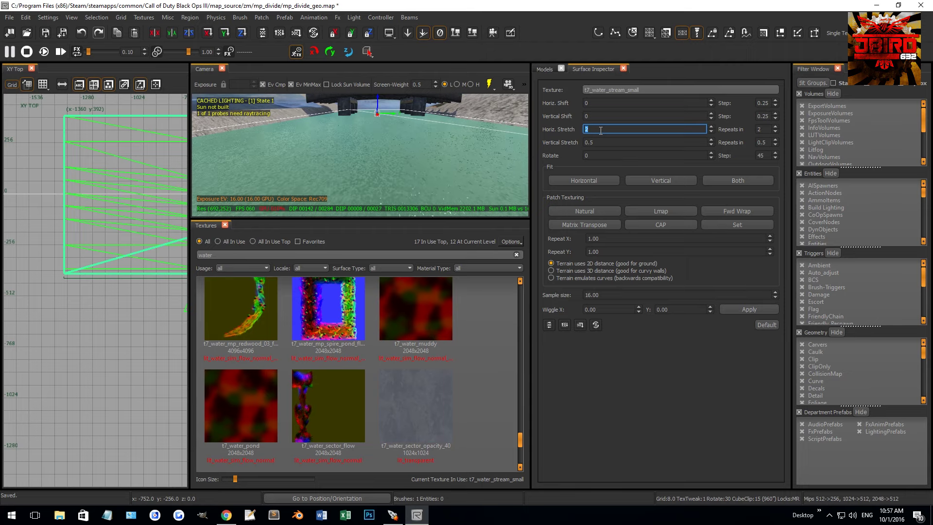
{"action": "left_click", "coordinate": [428, 163]}
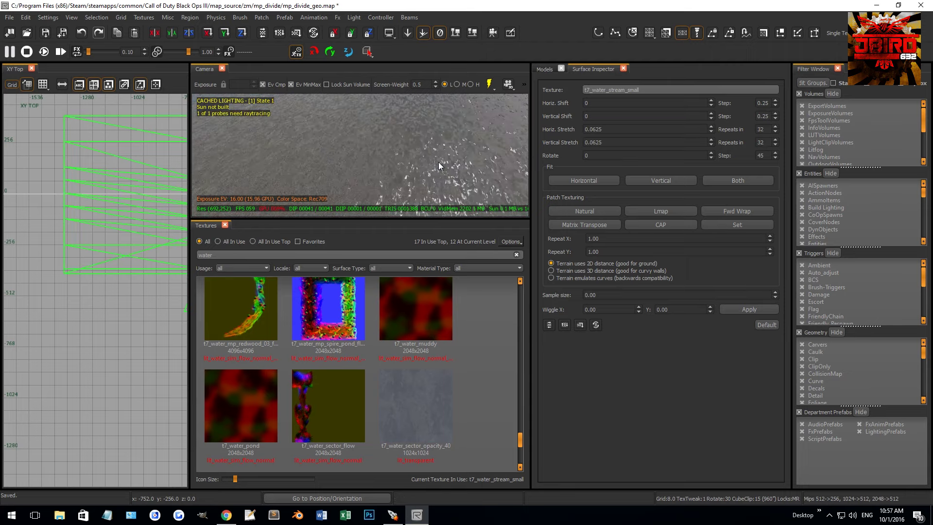
{"action": "left_click", "coordinate": [421, 179]}
{"action": "left_click", "coordinate": [594, 128]}
{"action": "left_click", "coordinate": [598, 142]}
{"action": "left_click", "coordinate": [412, 171]}
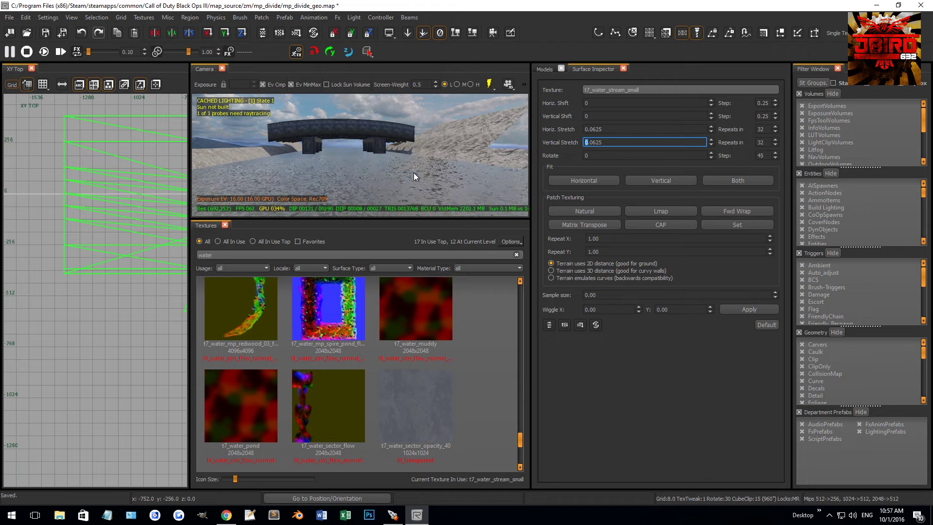
Delete the standing human figure from the ground beneath the bridge
{"action": "right_click", "coordinate": [413, 171]}
{"action": "right_click_drag", "start_coordinate": [412, 171], "coordinate": [383, 159]}
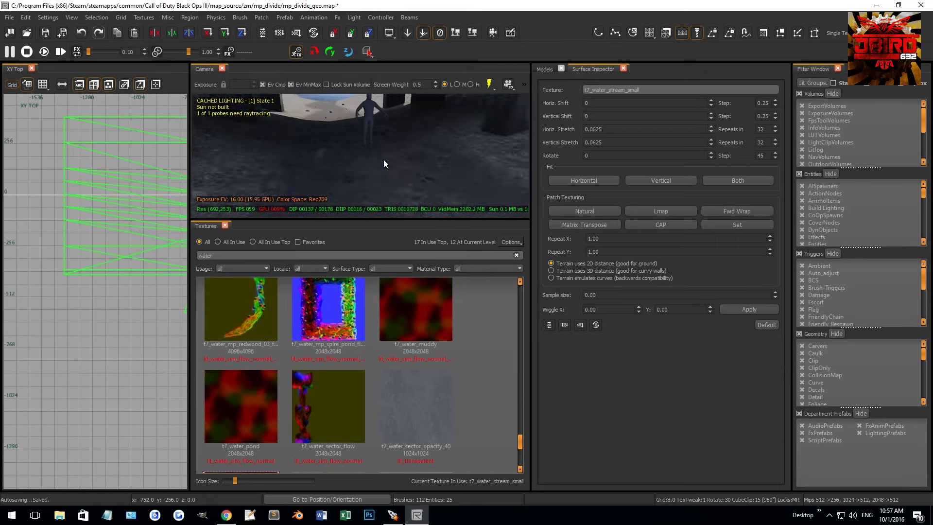
{"action": "left_click", "coordinate": [375, 119]}
{"action": "key", "text": "Escape"}
{"action": "right_click_drag", "start_coordinate": [374, 119], "coordinate": [376, 142]}
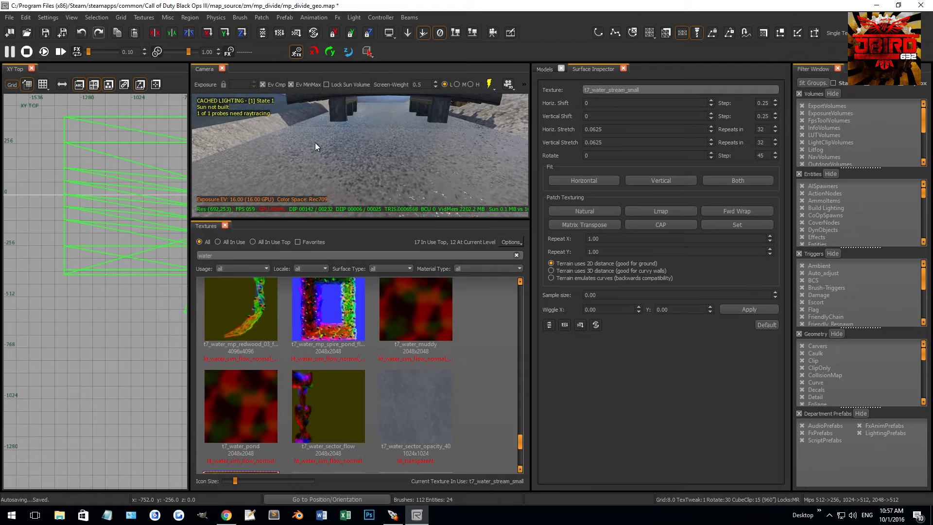
Find the clip_water texture and draw a new brush in the side view at the water's level, about 32 by 48 units
{"action": "scroll", "coordinate": [273, 304], "scroll_direction": "up", "scroll_amount": 5}
{"action": "scroll", "coordinate": [269, 301], "scroll_direction": "up", "scroll_amount": 5}
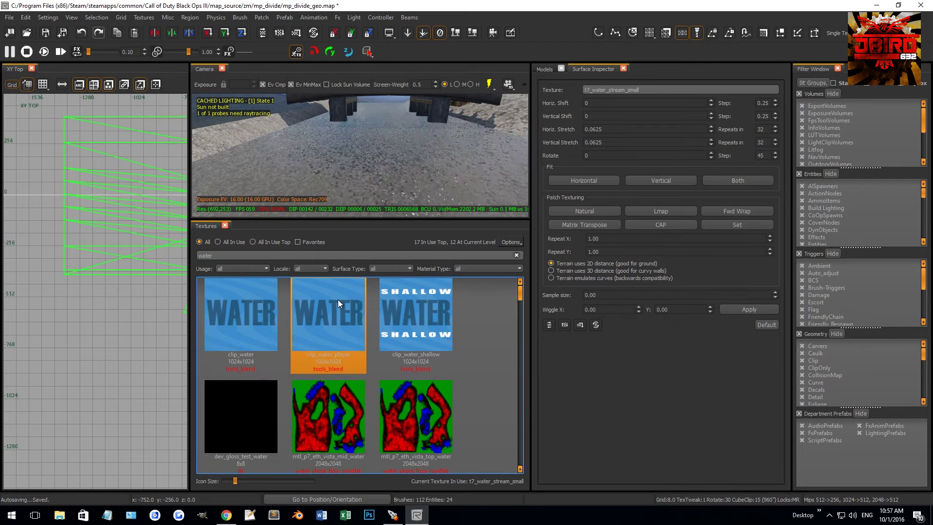
{"action": "left_click", "coordinate": [363, 163], "text": "shift"}
{"action": "key", "text": "ctrl+Tab"}
{"action": "scroll", "coordinate": [85, 224], "scroll_direction": "down", "scroll_amount": 3}
{"action": "scroll", "coordinate": [109, 251], "scroll_direction": "up", "scroll_amount": 10}
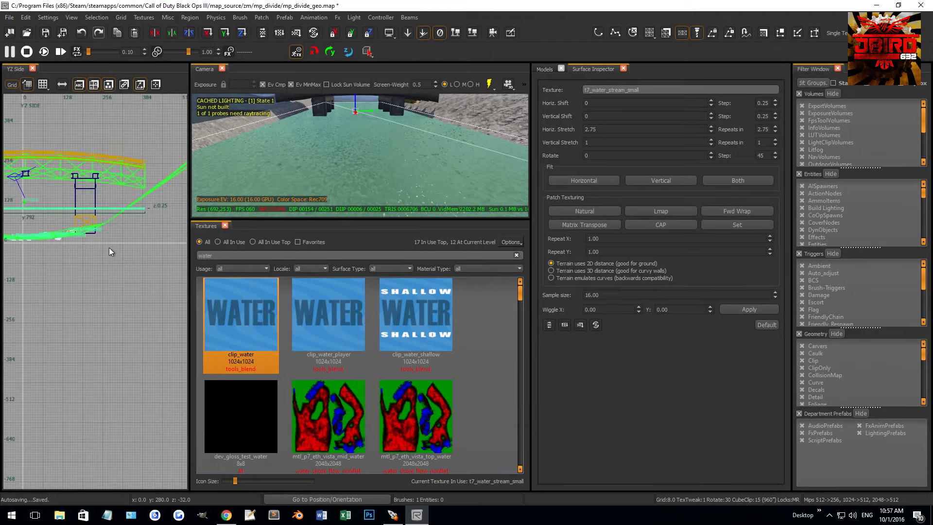
{"action": "left_click", "coordinate": [131, 207], "text": "shift"}
{"action": "scroll", "coordinate": [137, 213], "scroll_direction": "down", "scroll_amount": 2}
{"action": "left_click_drag", "start_coordinate": [138, 211], "coordinate": [100, 272]}
{"action": "scroll", "coordinate": [97, 279], "scroll_direction": "down", "scroll_amount": 1}
{"action": "scroll", "coordinate": [106, 273], "scroll_direction": "down", "scroll_amount": 2}
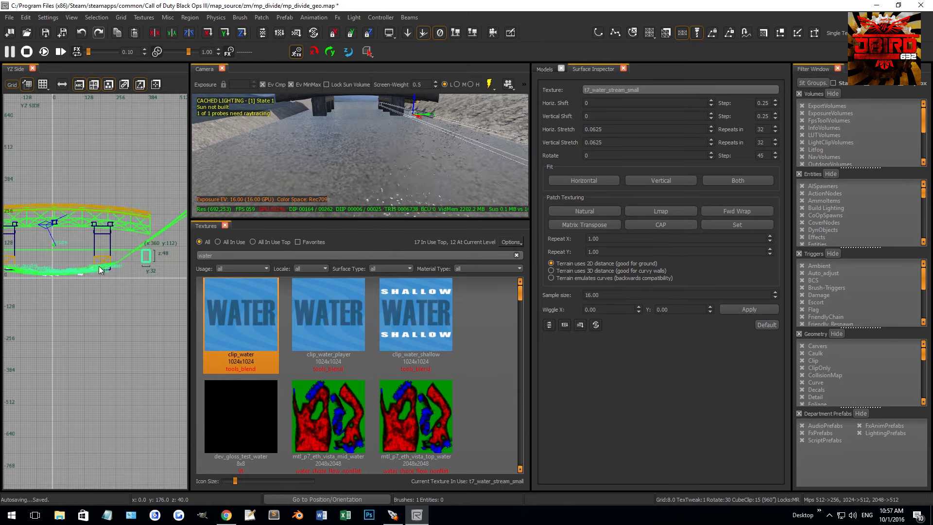
Resize the new brush in the side view to about 792 units wide, reaching from the water surface to below the riverbed
{"action": "left_click", "coordinate": [36, 263], "text": "shift"}
{"action": "middle_click", "coordinate": [106, 265]}
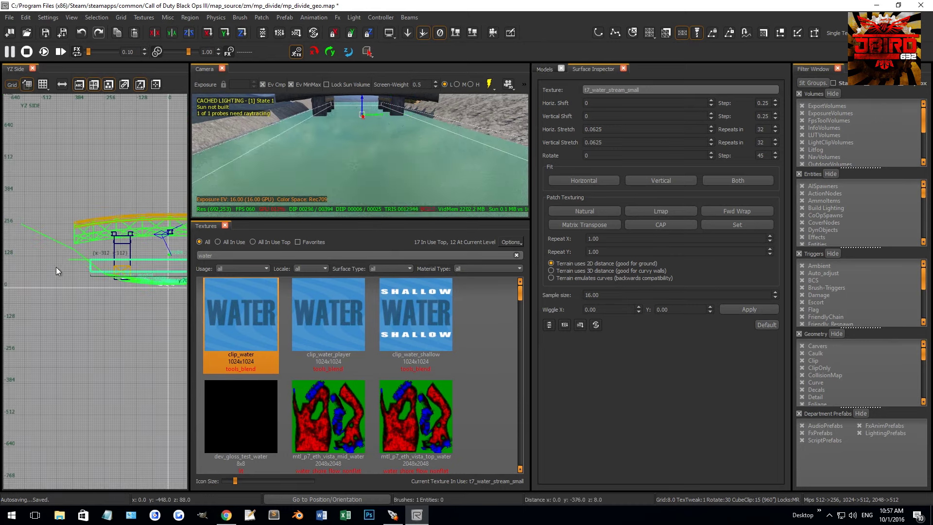
{"action": "scroll", "coordinate": [68, 264], "scroll_direction": "up", "scroll_amount": 3}
{"action": "left_click_drag", "start_coordinate": [43, 269], "coordinate": [52, 271]}
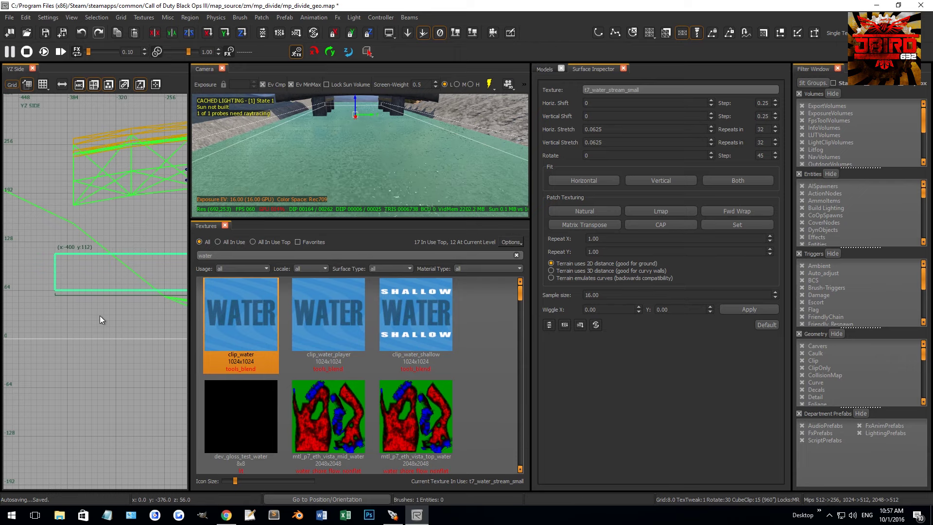
{"action": "scroll", "coordinate": [96, 342], "scroll_direction": "down", "scroll_amount": 3}
{"action": "scroll", "coordinate": [74, 331], "scroll_direction": "up", "scroll_amount": 3}
{"action": "left_click_drag", "start_coordinate": [96, 310], "coordinate": [102, 330]}
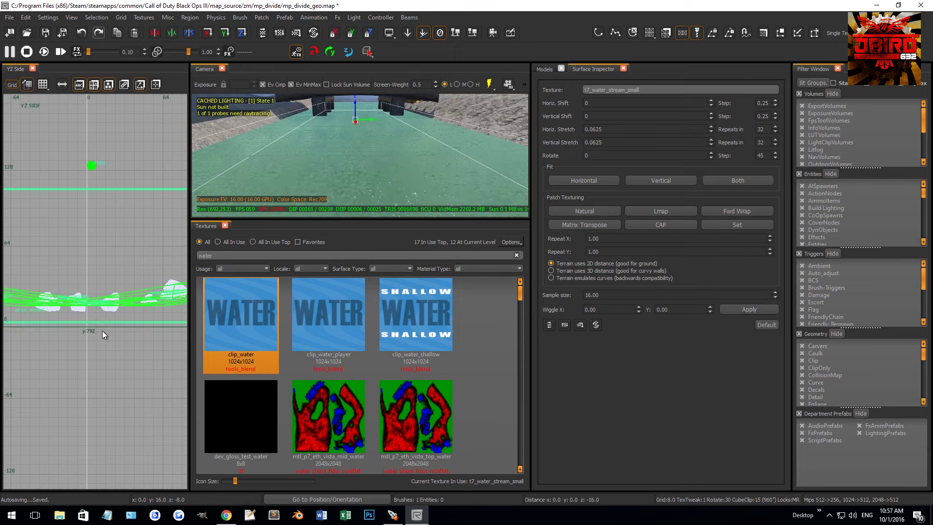
Apply the clip_water texture to the brush, deselect it, and hide Clip geometry to view the water from several angles
{"action": "left_click", "coordinate": [226, 316]}
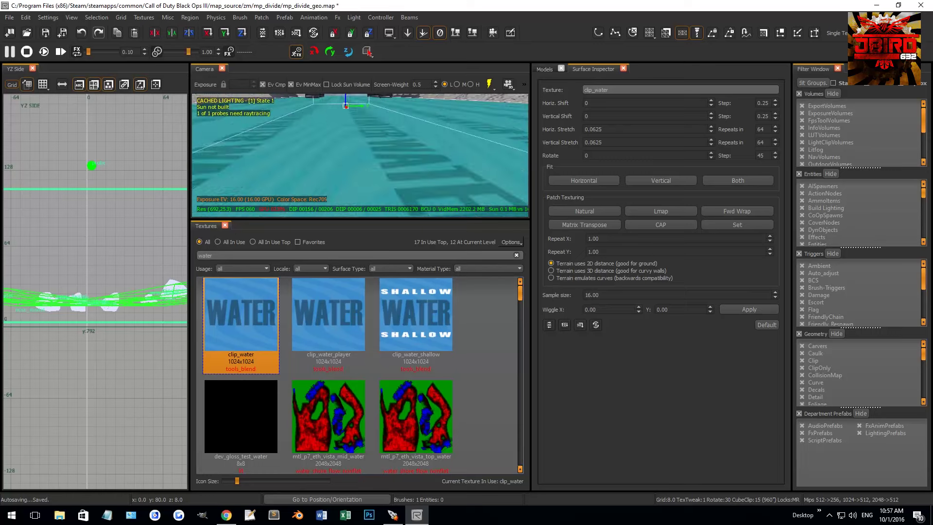
{"action": "key", "text": "Escape"}
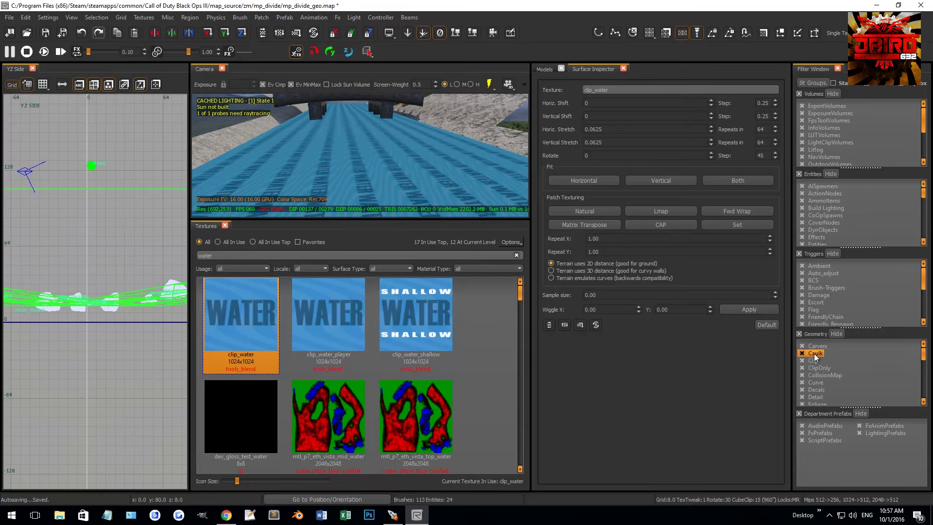
{"action": "left_click", "coordinate": [802, 360]}
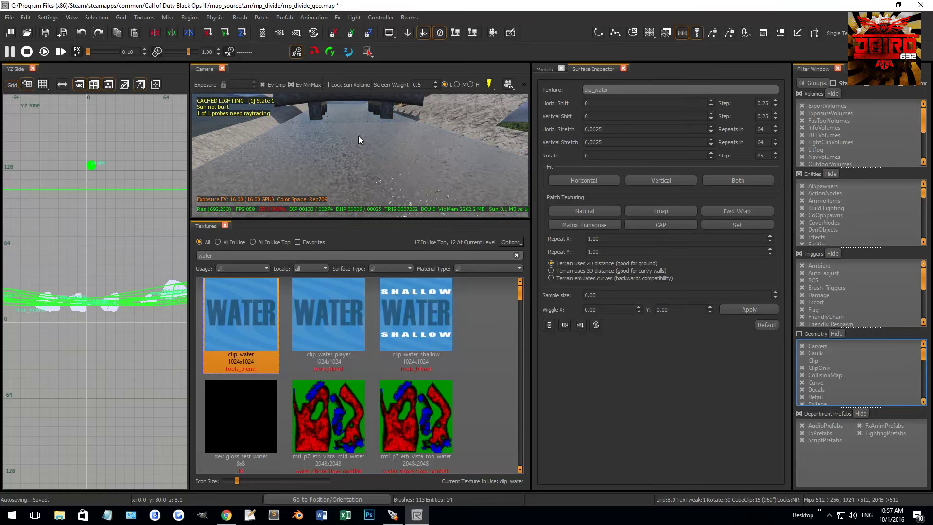
{"action": "right_click_drag", "start_coordinate": [425, 127], "coordinate": [362, 112]}
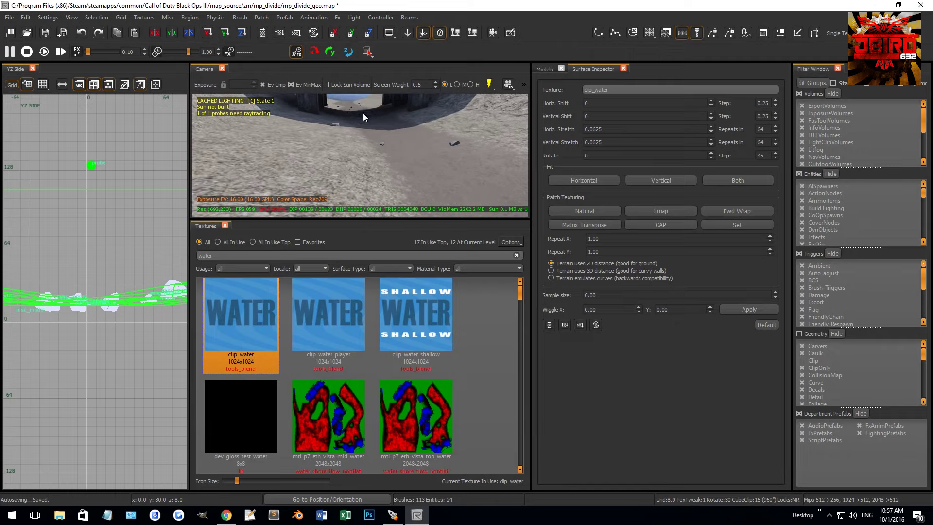
{"action": "right_click_drag", "start_coordinate": [463, 164], "coordinate": [355, 155]}
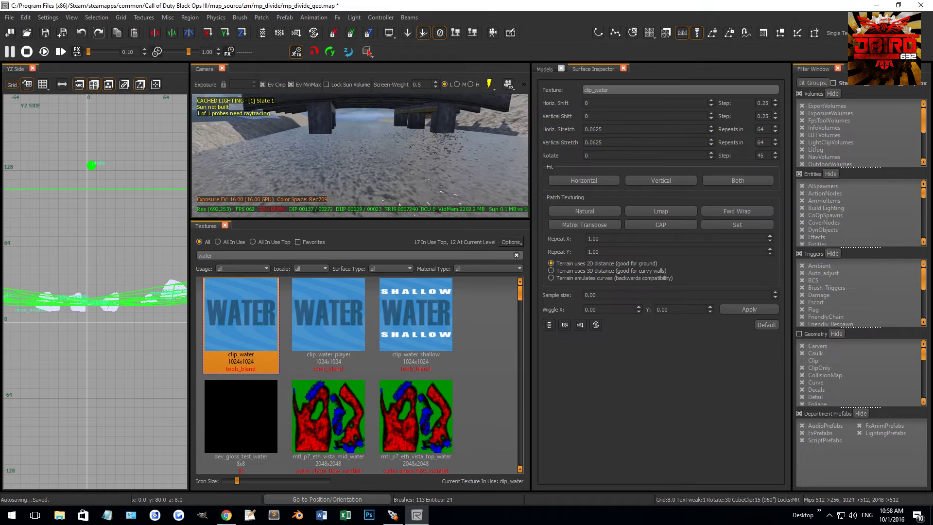
Place a pbg box entity on the river in front of the bridge
{"action": "key", "text": "b"}
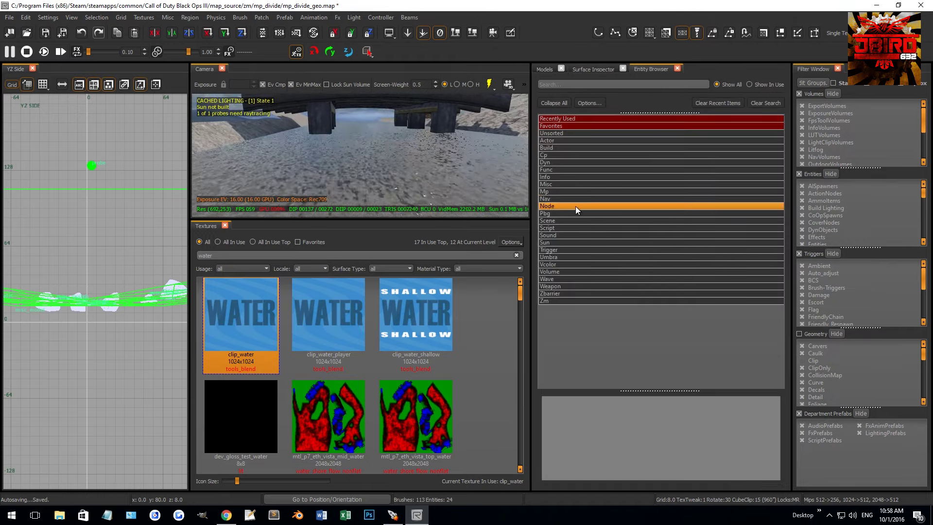
{"action": "left_click", "coordinate": [552, 213]}
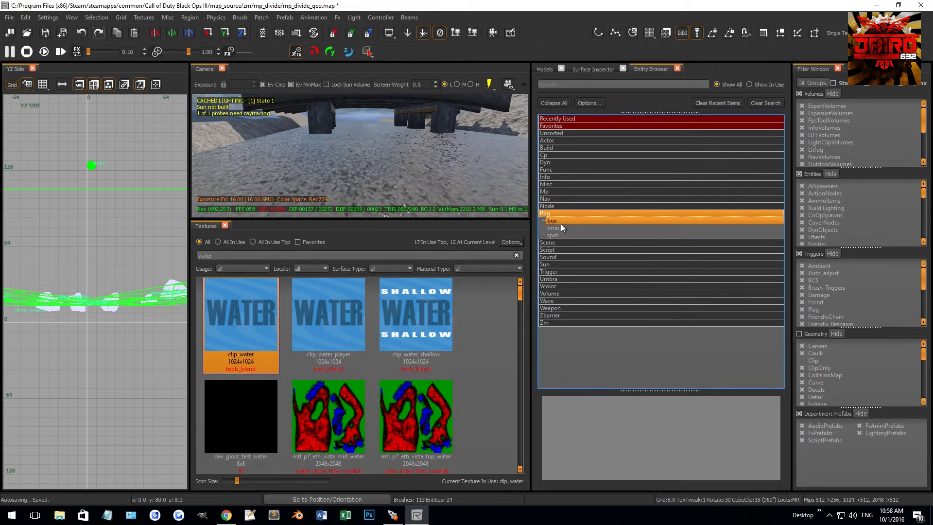
{"action": "right_click_drag", "start_coordinate": [380, 167], "coordinate": [374, 160]}
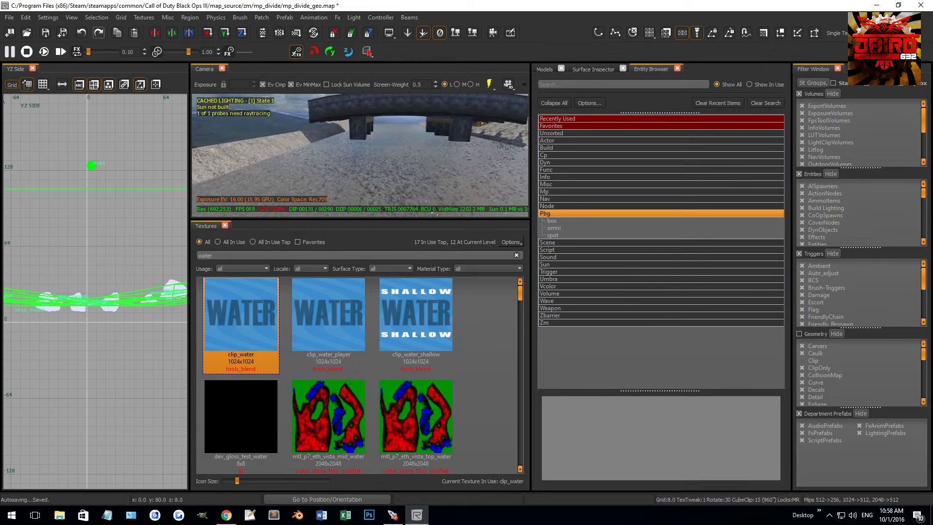
{"action": "left_click_drag", "start_coordinate": [552, 221], "coordinate": [407, 185]}
Fit the pbg box vertically in the side view from the water surface to below the riverbed, about 120 units tall
{"action": "scroll", "coordinate": [76, 208], "scroll_direction": "down", "scroll_amount": 5}
{"action": "key", "text": "ctrl+Tab"}
{"action": "scroll", "coordinate": [93, 219], "scroll_direction": "up", "scroll_amount": 3}
{"action": "key", "text": "ctrl+Tab"}
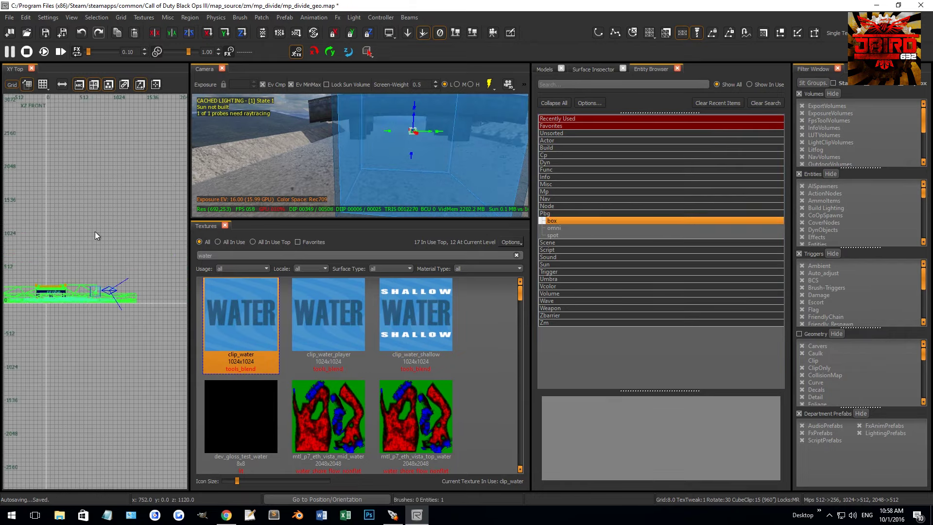
{"action": "scroll", "coordinate": [63, 281], "scroll_direction": "up", "scroll_amount": 2}
{"action": "scroll", "coordinate": [70, 274], "scroll_direction": "down", "scroll_amount": 2}
{"action": "key", "text": "ctrl+Tab"}
{"action": "scroll", "coordinate": [71, 275], "scroll_direction": "up", "scroll_amount": 4}
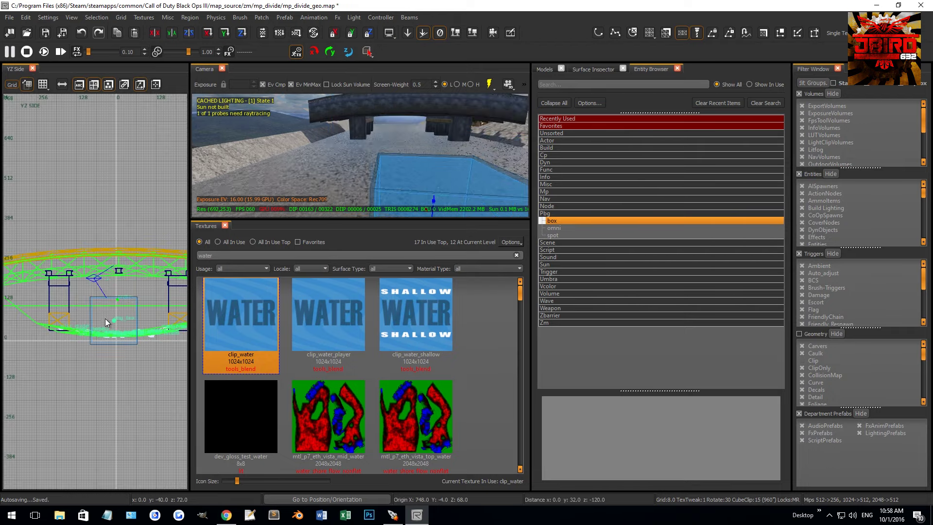
{"action": "scroll", "coordinate": [110, 278], "scroll_direction": "up", "scroll_amount": 6}
{"action": "scroll", "coordinate": [109, 277], "scroll_direction": "up", "scroll_amount": 3}
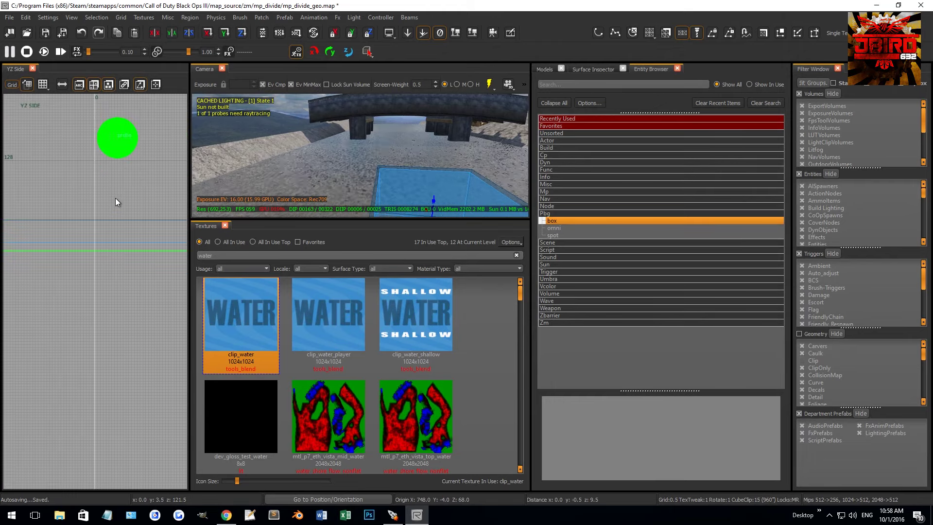
Widen the pbg box in the side view to both banks of the river, about 664 units across
{"action": "scroll", "coordinate": [103, 292], "scroll_direction": "down", "scroll_amount": 2}
{"action": "scroll", "coordinate": [74, 310], "scroll_direction": "down", "scroll_amount": 5}
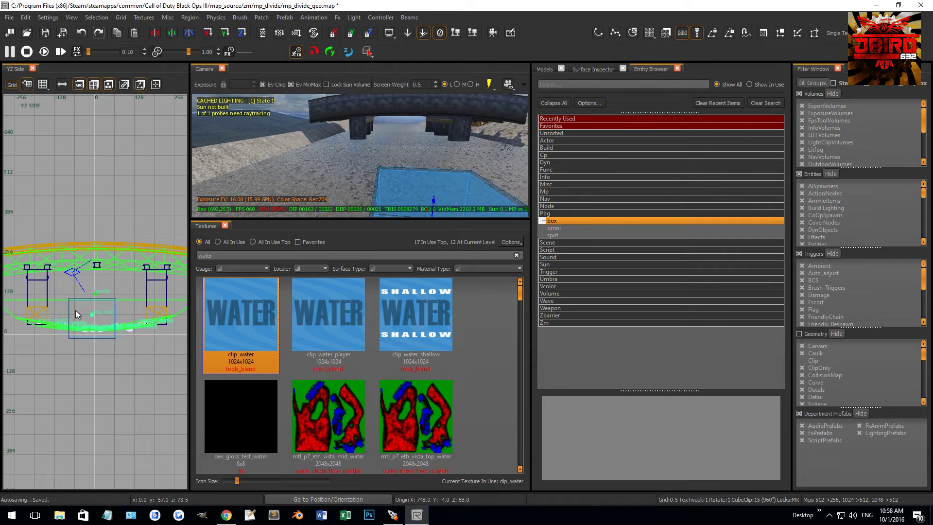
{"action": "scroll", "coordinate": [50, 308], "scroll_direction": "up", "scroll_amount": 2}
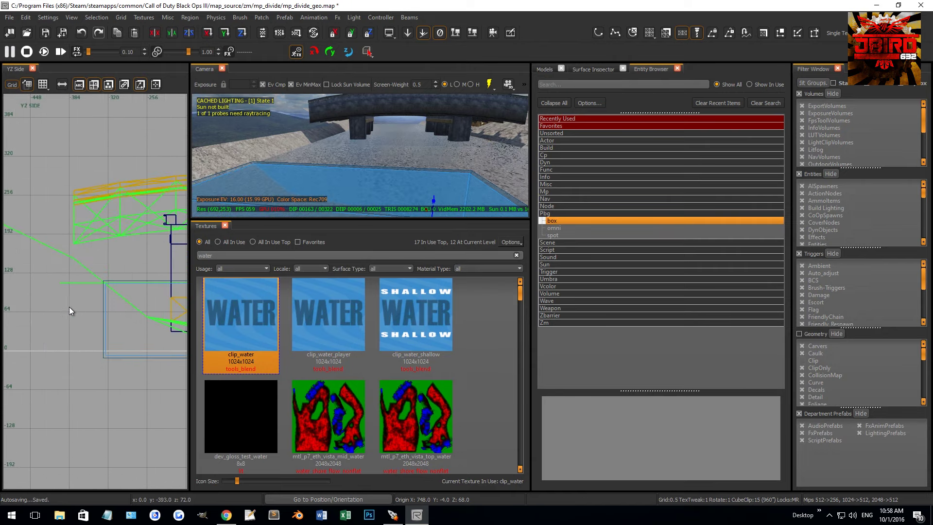
{"action": "scroll", "coordinate": [82, 303], "scroll_direction": "down", "scroll_amount": 2}
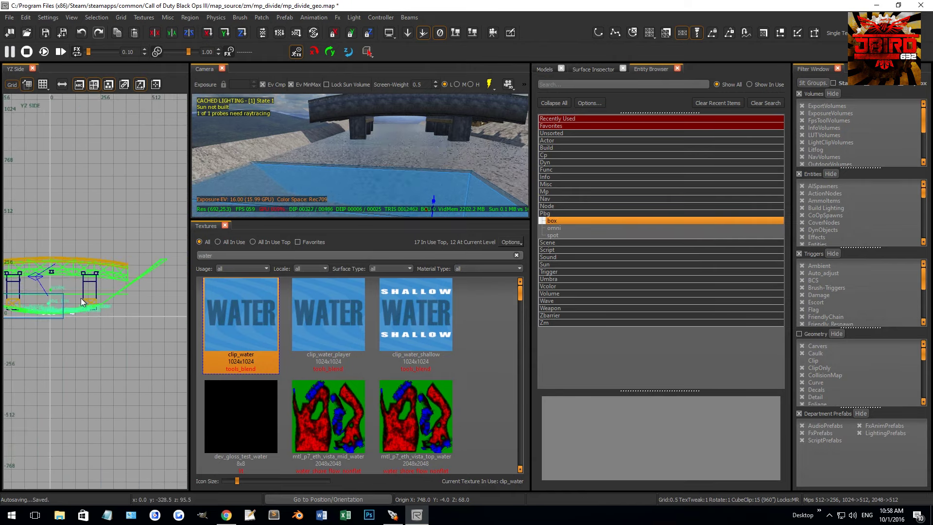
{"action": "scroll", "coordinate": [133, 301], "scroll_direction": "up", "scroll_amount": 4}
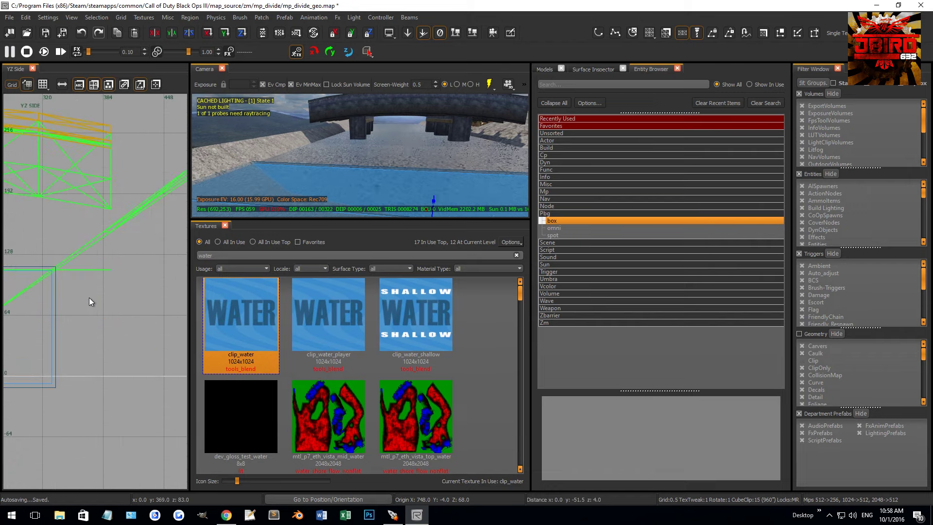
{"action": "scroll", "coordinate": [75, 291], "scroll_direction": "down", "scroll_amount": 4}
Lengthen the pbg box in the top view to cover the whole river, about 2736 units long
{"action": "key", "text": "ctrl+Tab"}
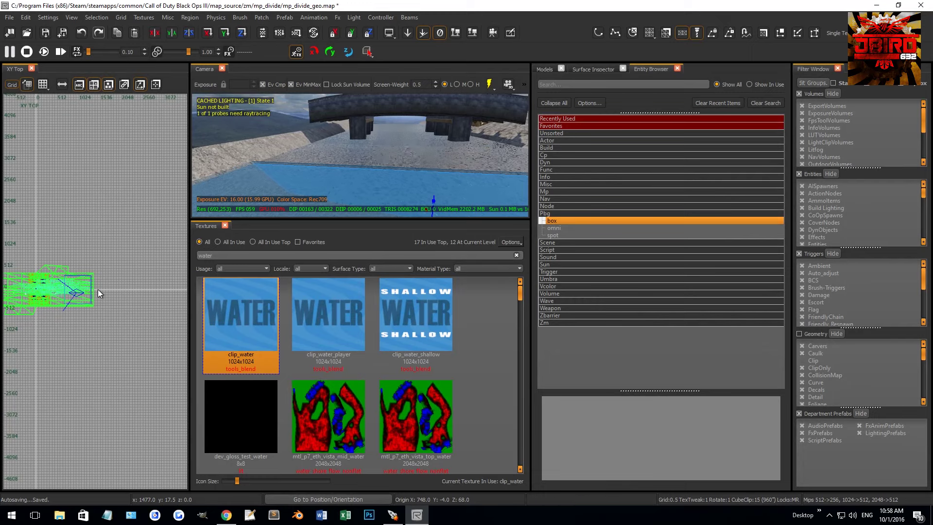
{"action": "scroll", "coordinate": [98, 289], "scroll_direction": "up", "scroll_amount": 5}
{"action": "scroll", "coordinate": [102, 270], "scroll_direction": "up", "scroll_amount": 4}
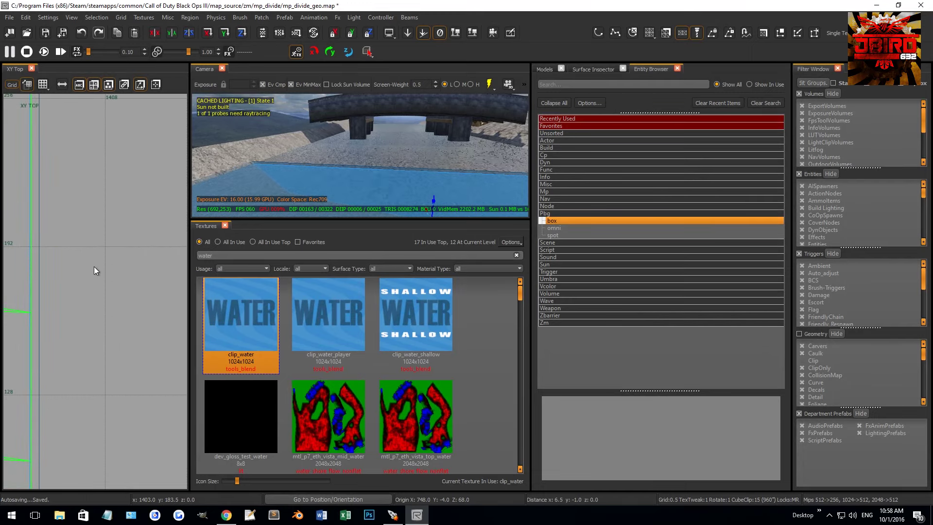
{"action": "scroll", "coordinate": [95, 266], "scroll_direction": "down", "scroll_amount": 9}
{"action": "right_click_drag", "start_coordinate": [55, 278], "coordinate": [119, 291]}
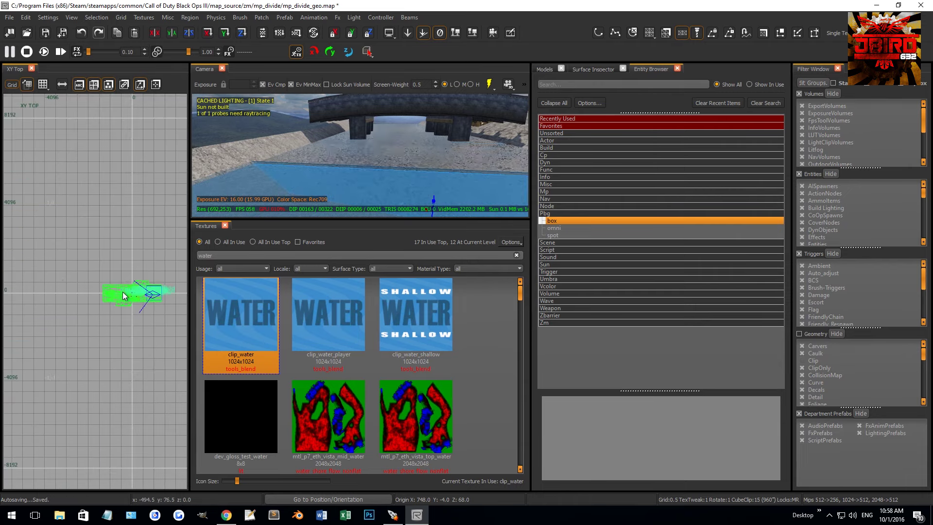
{"action": "scroll", "coordinate": [92, 287], "scroll_direction": "up", "scroll_amount": 4}
{"action": "scroll", "coordinate": [149, 281], "scroll_direction": "up", "scroll_amount": 6}
Review the pbg box's entity properties and enable its USE_UNDERWATER flag
{"action": "right_click_drag", "start_coordinate": [363, 171], "coordinate": [374, 146]}
{"action": "key", "text": "n"}
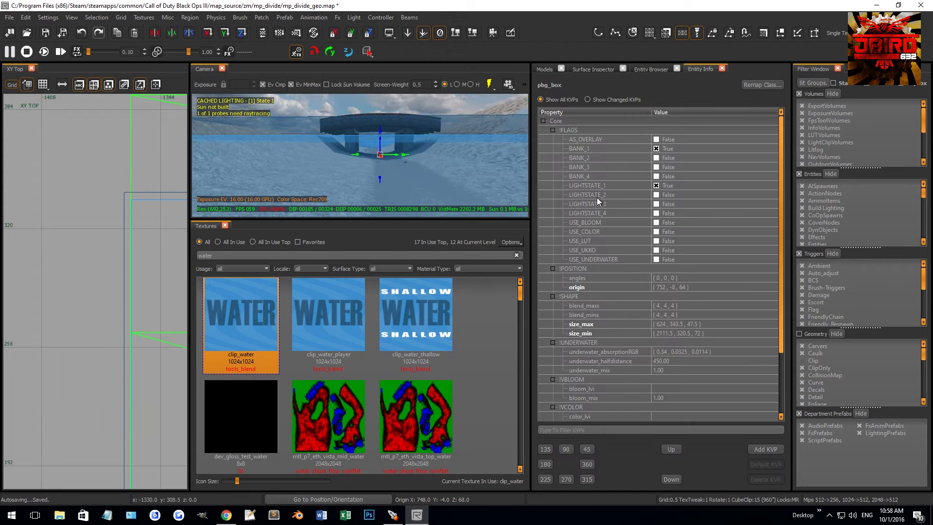
{"action": "scroll", "coordinate": [613, 185], "scroll_direction": "down", "scroll_amount": 2}
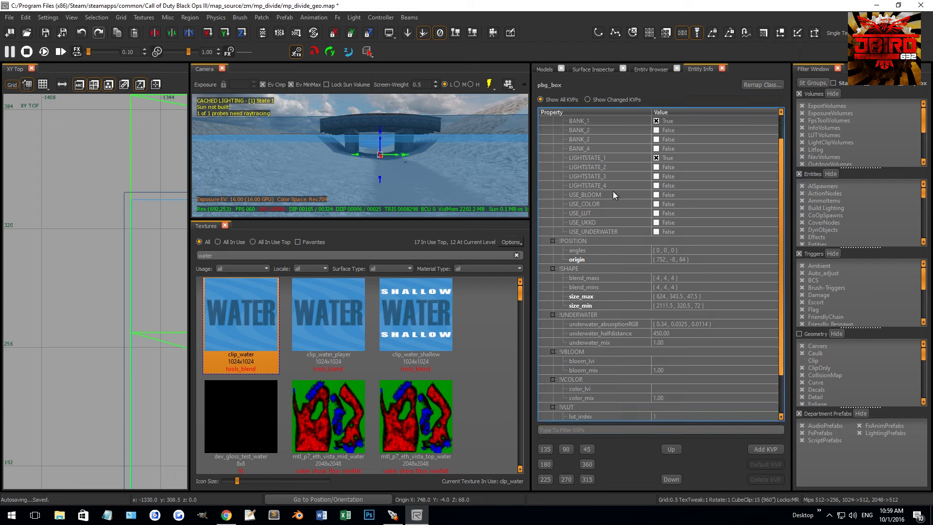
{"action": "scroll", "coordinate": [611, 199], "scroll_direction": "up", "scroll_amount": 2}
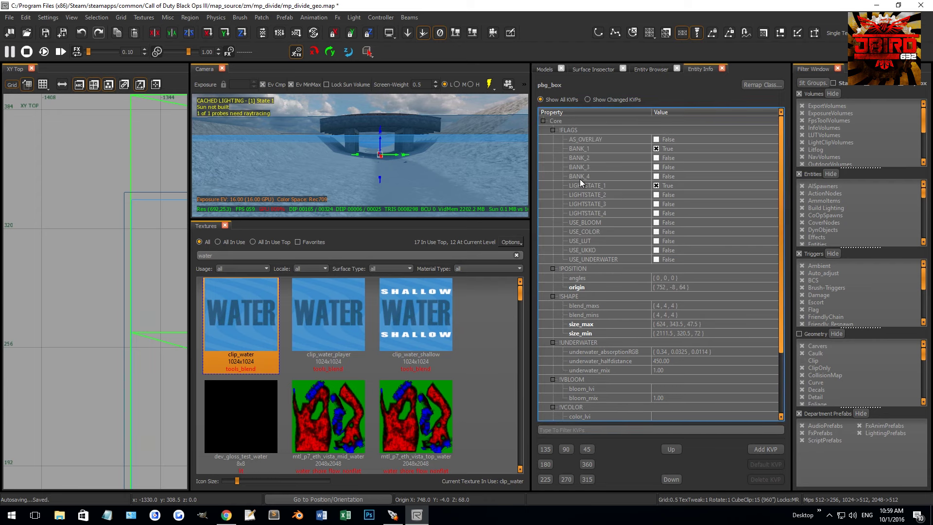
{"action": "left_click", "coordinate": [657, 259]}
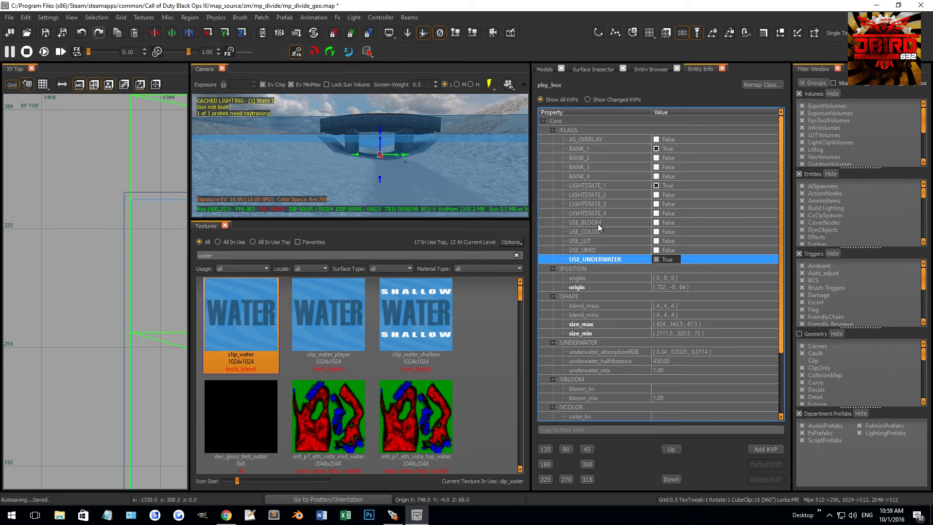
Review the pbg box's underwater settings and inspect the scene under the bridge from below and above the water surface
{"action": "scroll", "coordinate": [601, 229], "scroll_direction": "down", "scroll_amount": 3}
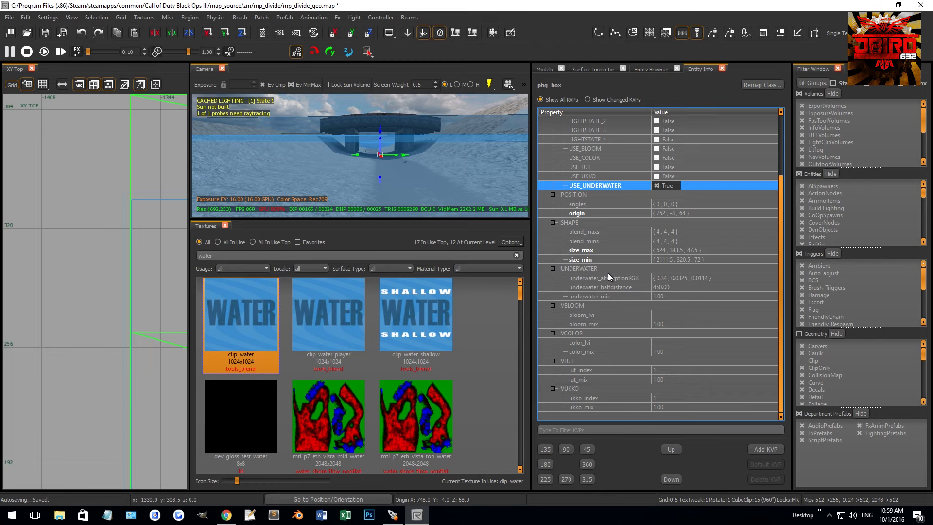
{"action": "right_click_drag", "start_coordinate": [430, 133], "coordinate": [406, 183]}
{"action": "key", "text": "Escape"}
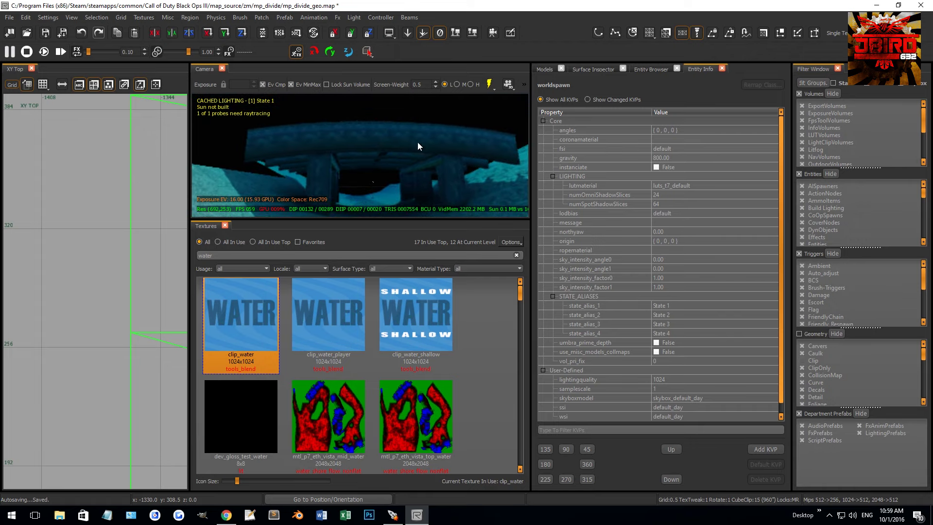
{"action": "key", "text": "Up"}
{"action": "key", "text": "Up"}
{"action": "key", "text": "Up"}
{"action": "key", "text": "Up"}
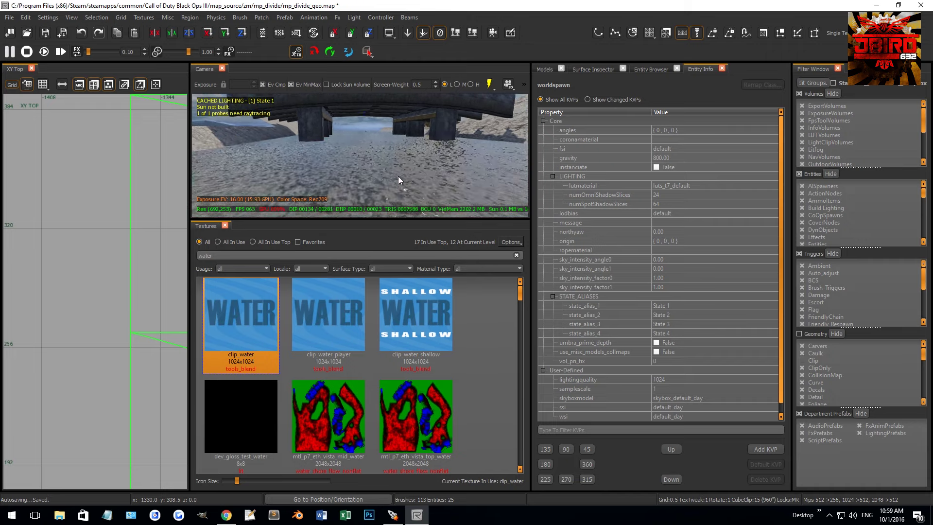
Select the pbg box beneath the bridge and undo the latest change to it
{"action": "left_click", "coordinate": [398, 180], "text": "shift"}
{"action": "key", "text": "Down"}
{"action": "key", "text": "Down"}
{"action": "key", "text": "Down"}
{"action": "key", "text": "Down"}
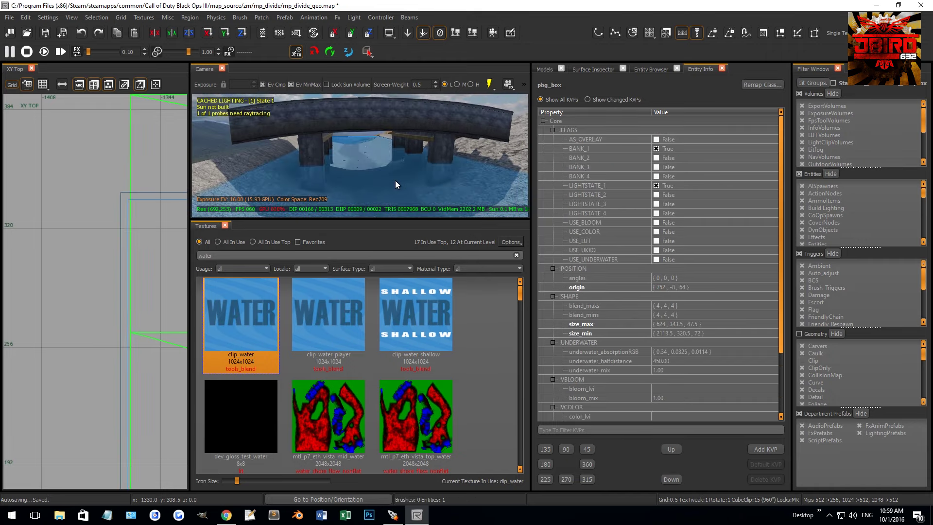
{"action": "key", "text": "ctrl+z"}
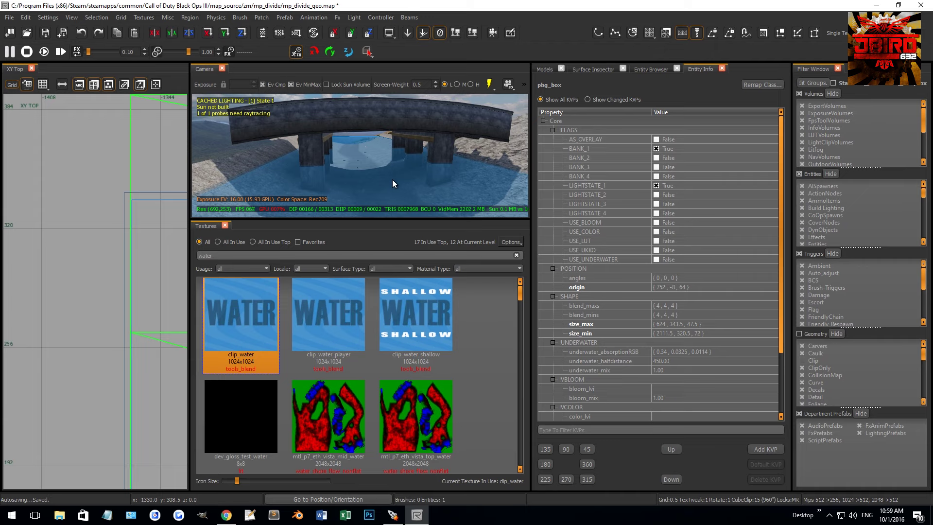
Inspect the riverbed, the banks and the bridge supports below the water surface with USE_UNDERWATER off
{"action": "key", "text": "Up"}
{"action": "key", "text": "Up"}
{"action": "key", "text": "Up"}
{"action": "key", "text": "Up"}
{"action": "key", "text": "Down"}
{"action": "key", "text": "Down"}
{"action": "key", "text": "Down"}
{"action": "key", "text": "Down"}
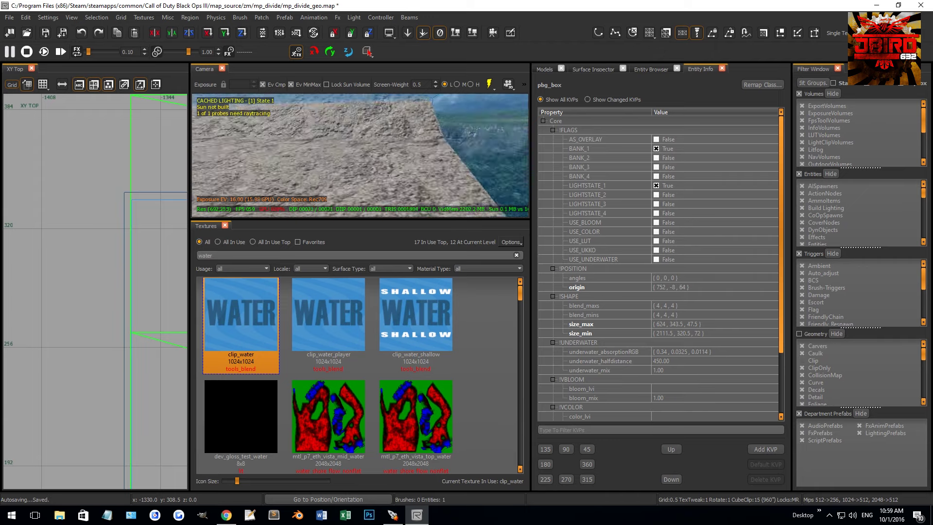
{"action": "key", "text": "Up"}
{"action": "key", "text": "Up"}
{"action": "key", "text": "Up"}
{"action": "key", "text": "Up"}
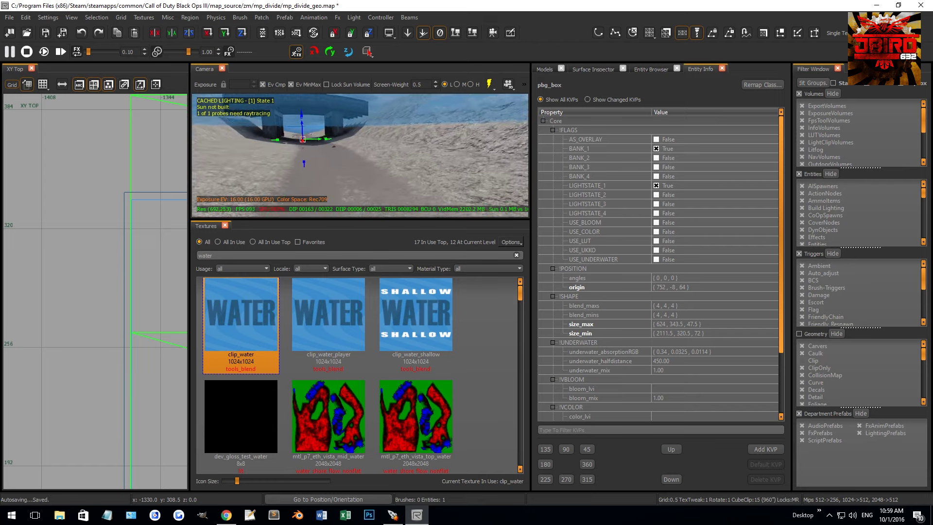
{"action": "key", "text": "Down"}
{"action": "key", "text": "Down"}
{"action": "key", "text": "Up"}
{"action": "key", "text": "Up"}
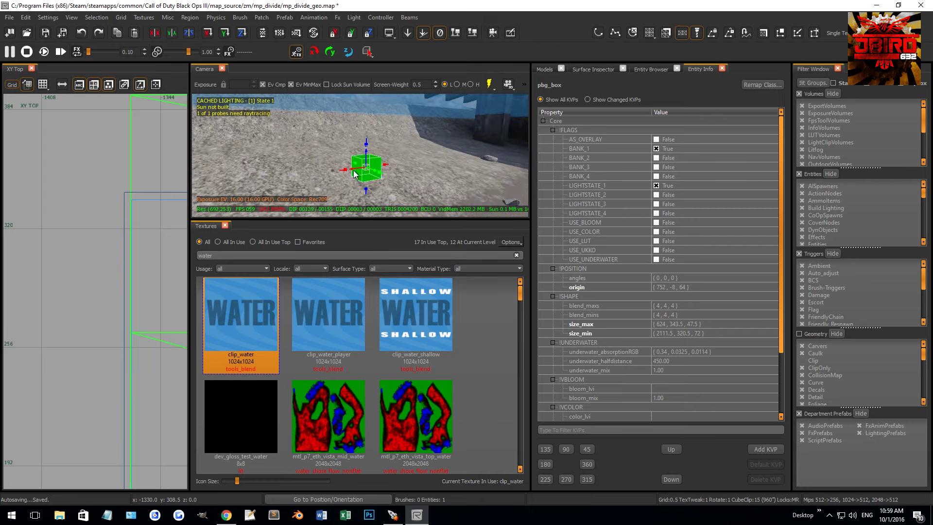
{"action": "key", "text": "Down"}
{"action": "key", "text": "Down"}
{"action": "key", "text": "Down"}
{"action": "key", "text": "Down"}
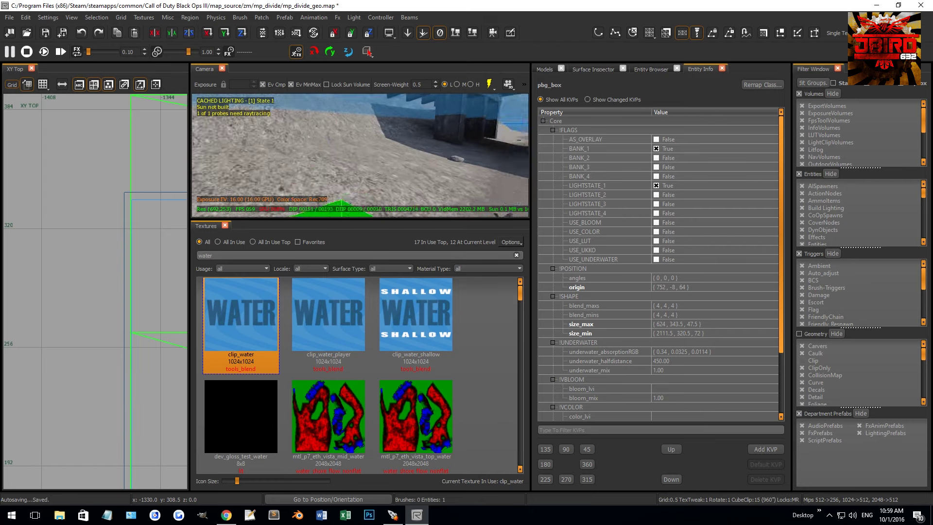
{"action": "key", "text": "Up"}
{"action": "key", "text": "Up"}
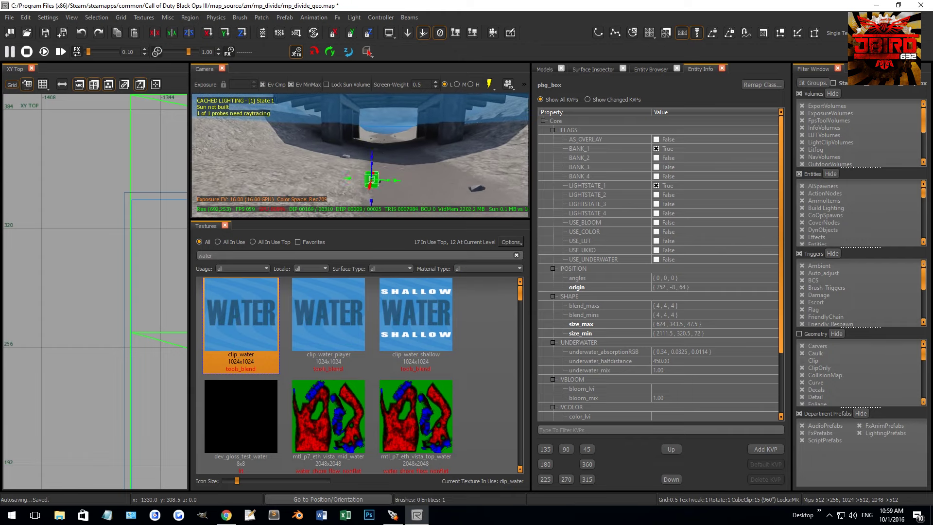
{"action": "right_click_drag", "start_coordinate": [381, 185], "coordinate": [368, 162]}
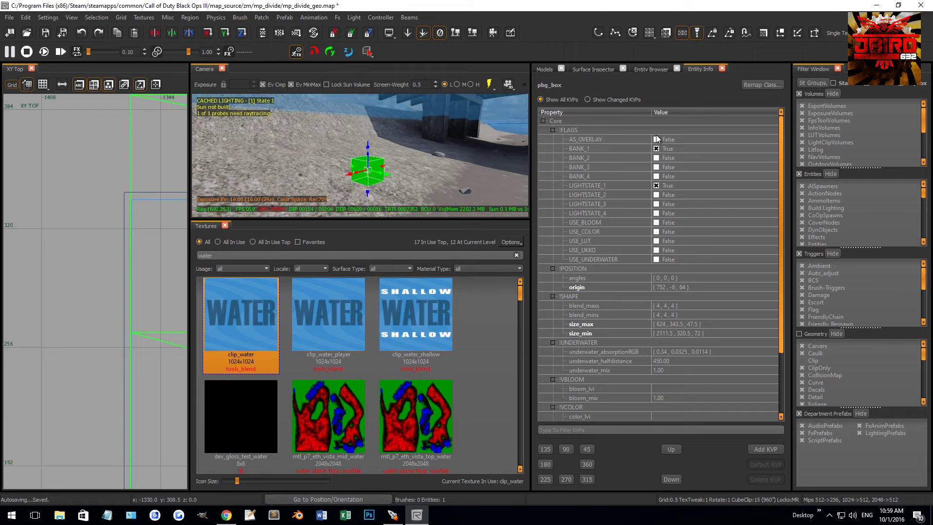
Enable the USE_UNDERWATER flag on the pbg box again and check the tint near the bridge
{"action": "key", "text": "Right"}
{"action": "key", "text": "Right"}
{"action": "key", "text": "Left"}
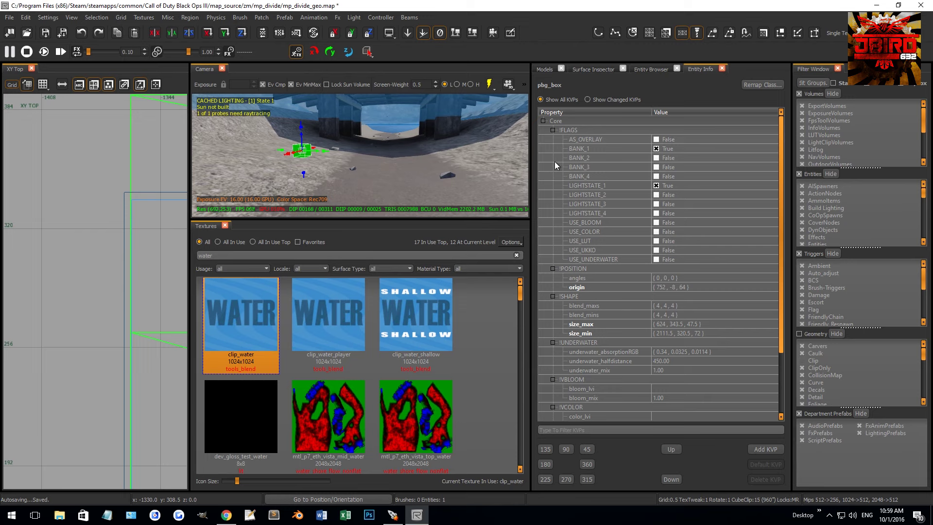
{"action": "key", "text": "Left"}
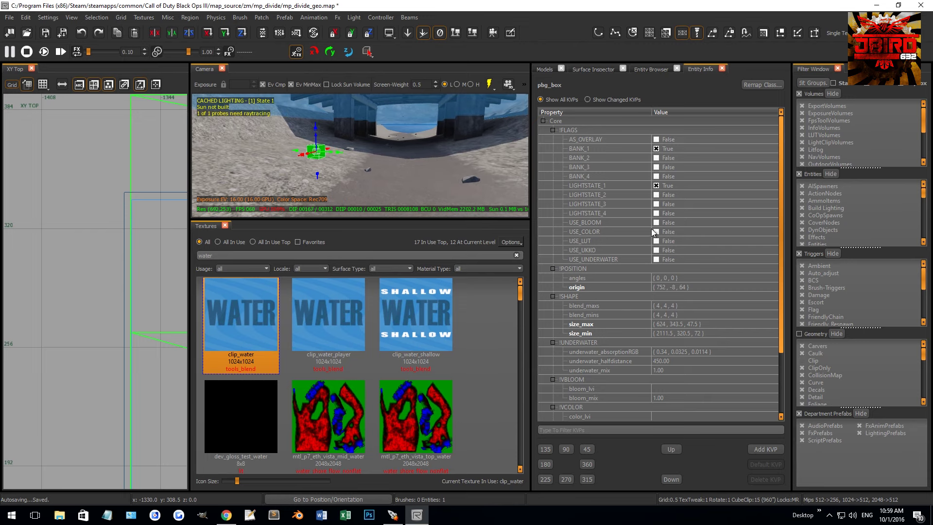
{"action": "left_click", "coordinate": [656, 260]}
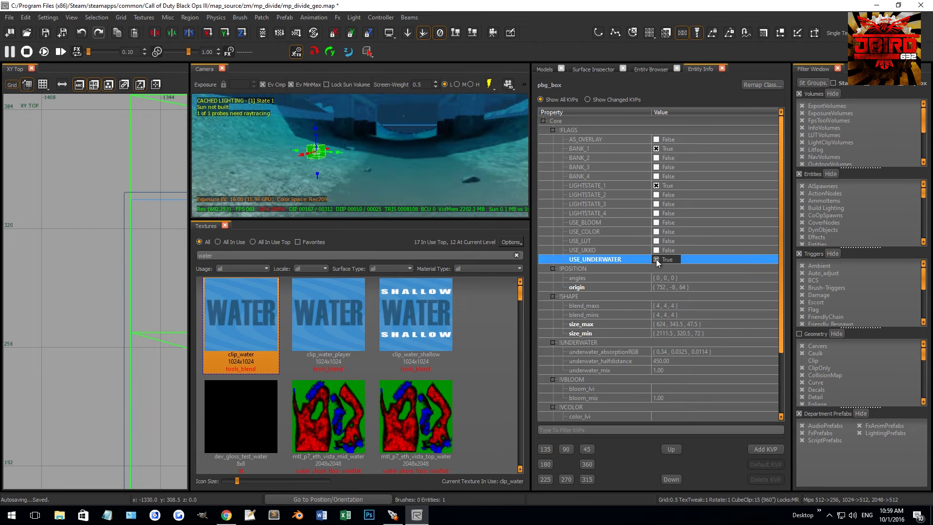
{"action": "key", "text": "Down"}
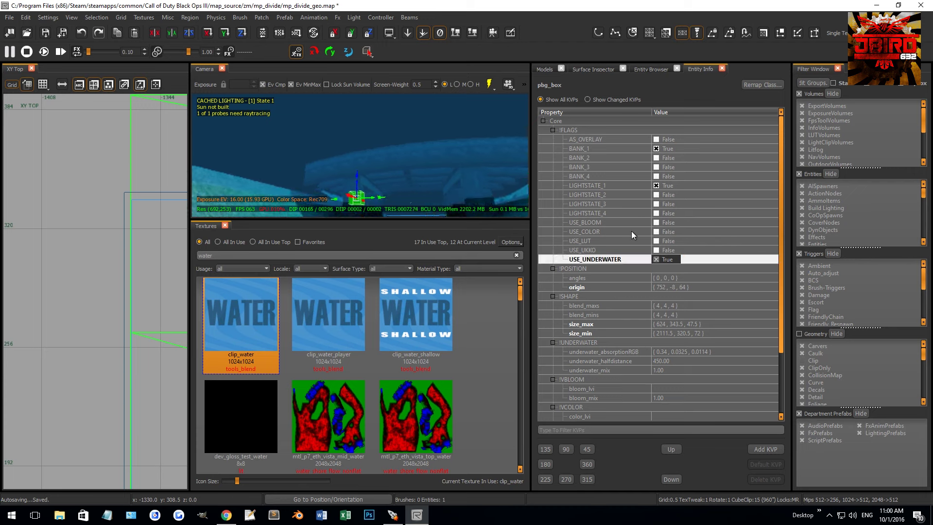
Try toggling the pbg box's AS_OVERLAY, BANK_2, USE_BLOOM, USE_COLOR, USE_LUT and USE_UKKO flags, leaving each of them off
{"action": "left_click", "coordinate": [656, 149]}
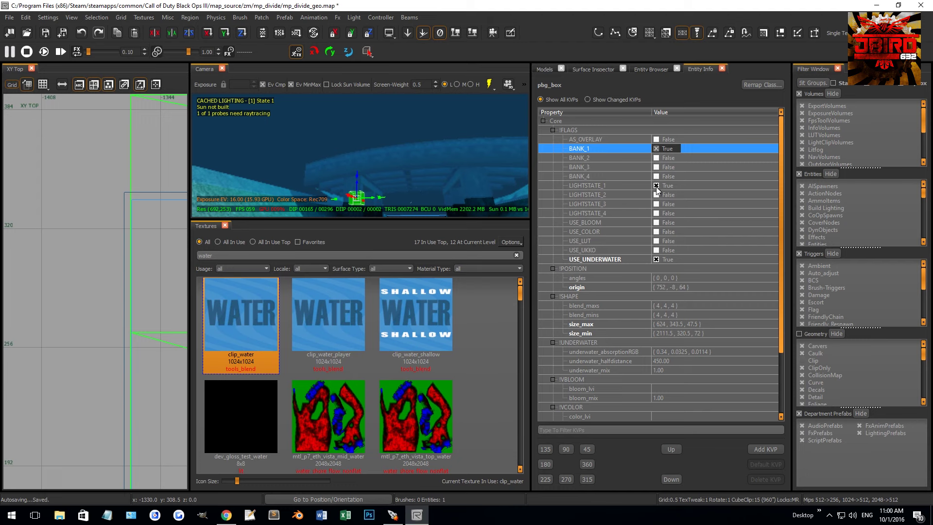
{"action": "left_click", "coordinate": [656, 186]}
{"action": "left_click", "coordinate": [656, 140]}
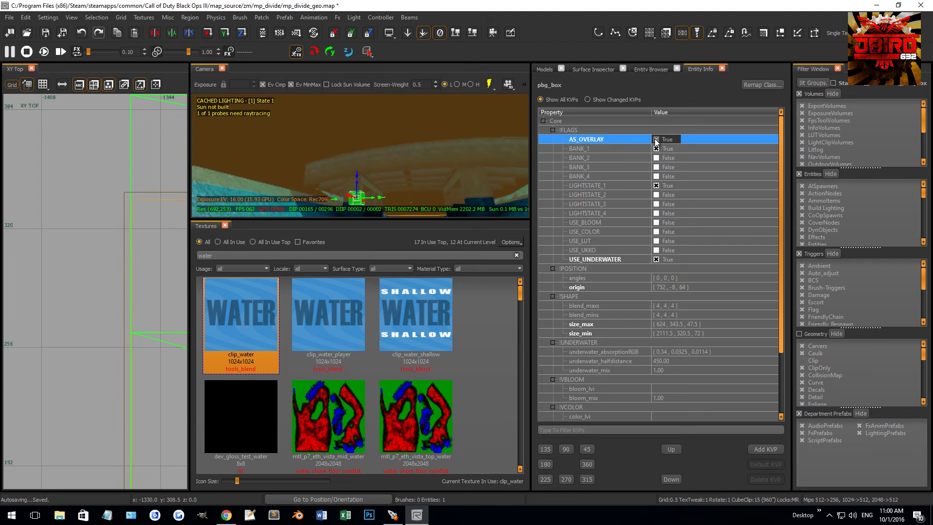
{"action": "left_click", "coordinate": [656, 140]}
{"action": "left_click", "coordinate": [656, 157]}
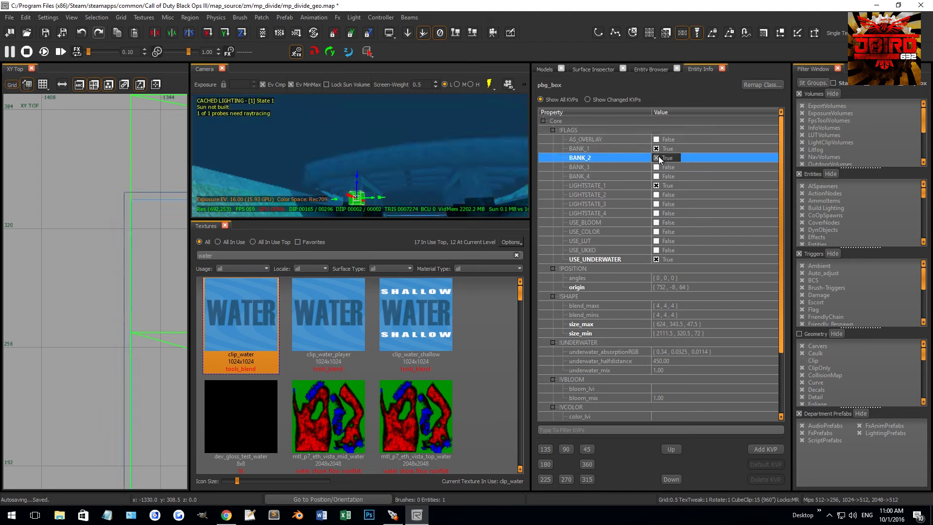
{"action": "left_click", "coordinate": [657, 223]}
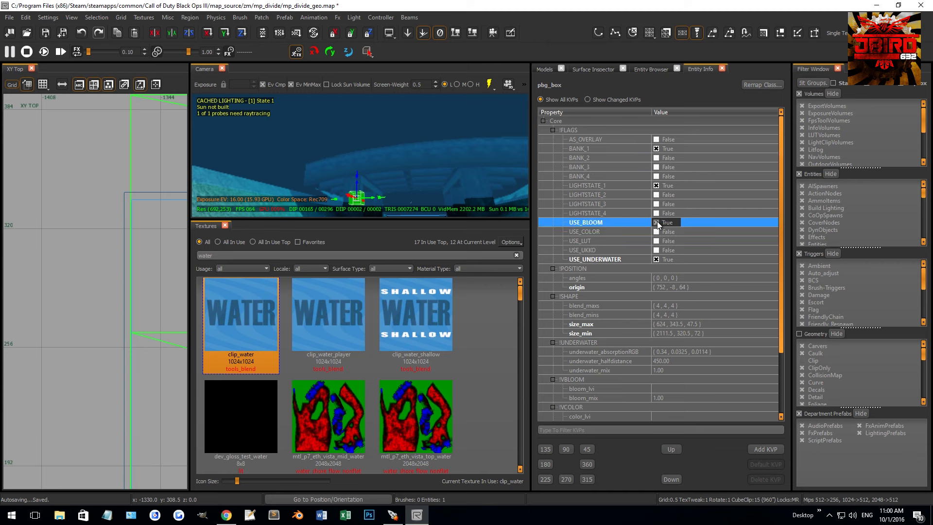
{"action": "left_click", "coordinate": [656, 231]}
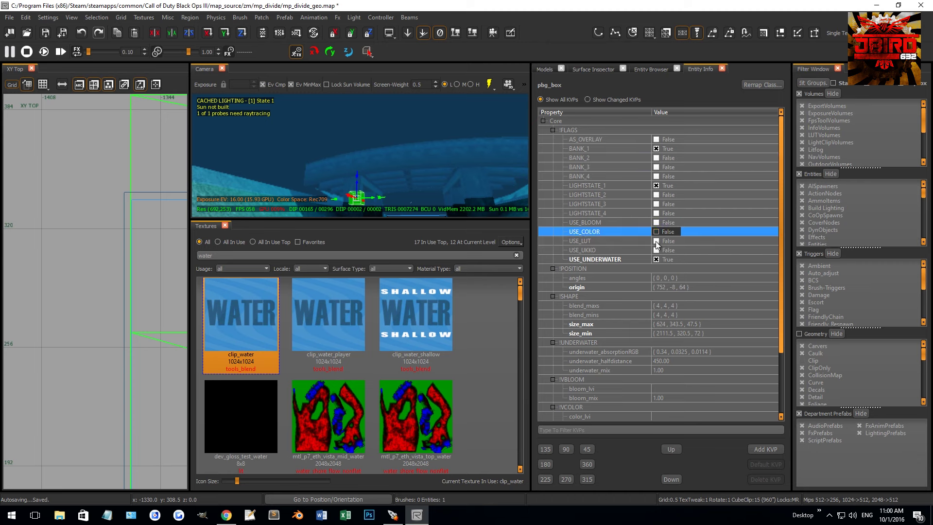
{"action": "left_click", "coordinate": [655, 241]}
{"action": "left_click", "coordinate": [655, 250]}
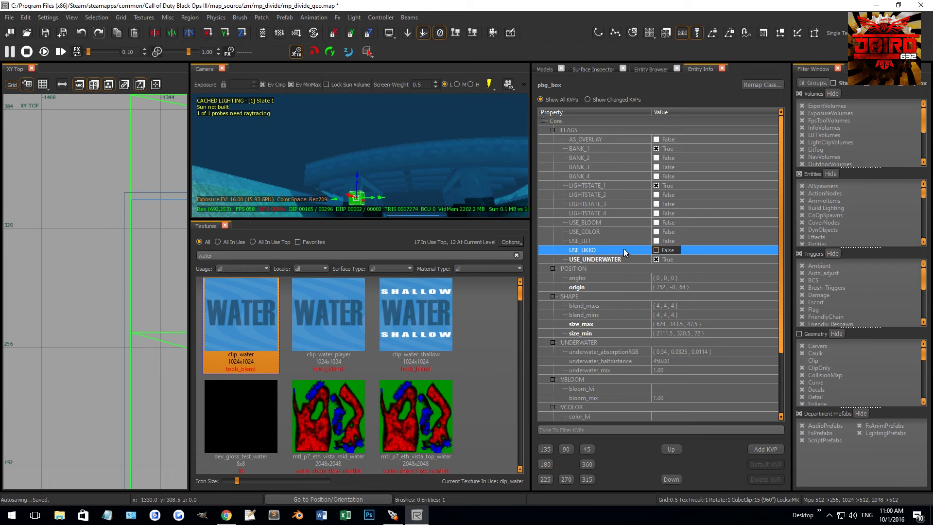
Review the pbg box's shape, underwater, bloom, color, LUT and UKKO parameters and the underwater look near the bridge
{"action": "scroll", "coordinate": [612, 253], "scroll_direction": "down", "scroll_amount": 3}
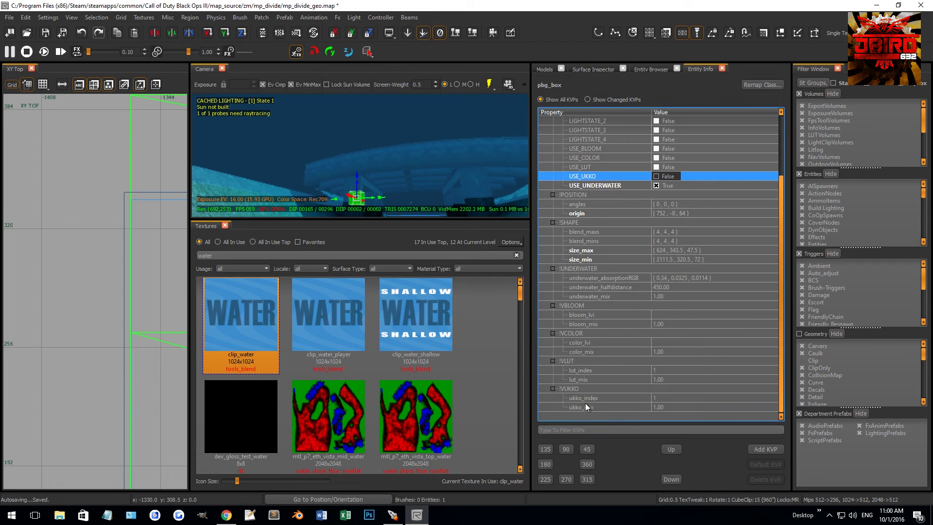
{"action": "left_click", "coordinate": [599, 296]}
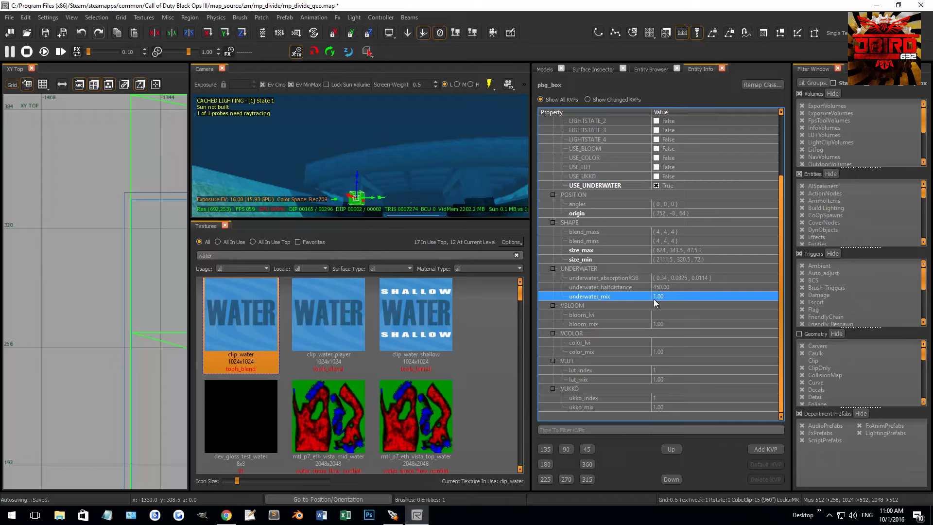
{"action": "left_click", "coordinate": [604, 258]}
{"action": "left_click", "coordinate": [596, 224]}
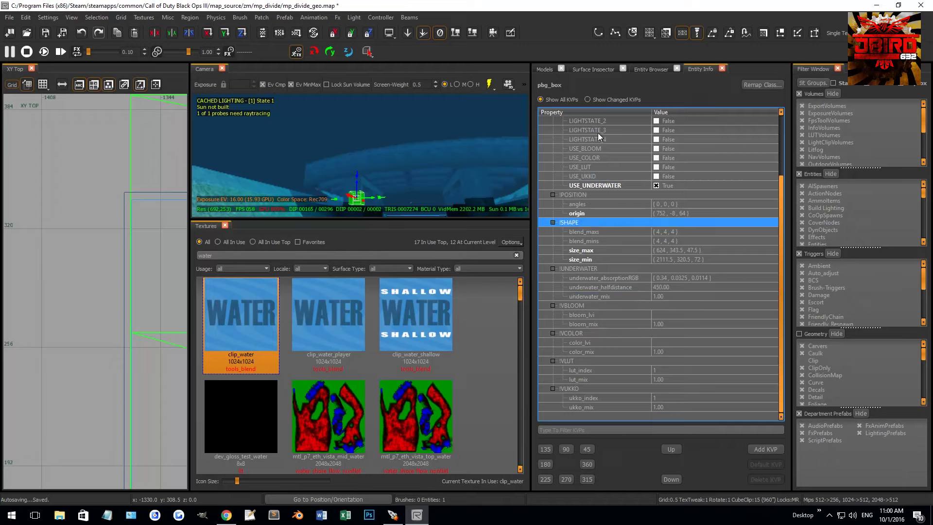
{"action": "right_click_drag", "start_coordinate": [418, 208], "coordinate": [401, 151]}
{"action": "key", "text": "Escape"}
{"action": "left_click", "coordinate": [409, 160]}
{"action": "scroll", "coordinate": [622, 349], "scroll_direction": "down", "scroll_amount": 5}
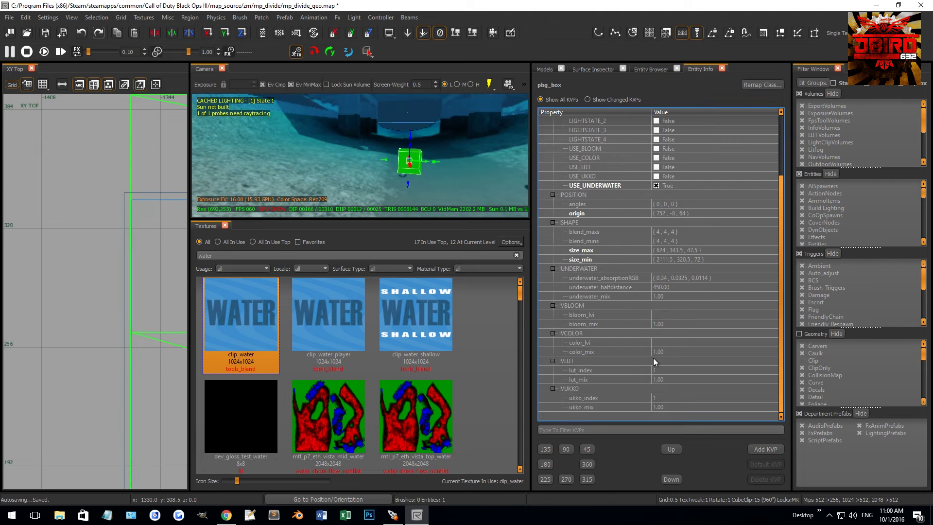
Try an underwater_halfdistance of 1000 on the pbg box and undo the change
{"action": "double_click", "coordinate": [666, 287]}
{"action": "right_click_drag", "start_coordinate": [436, 196], "coordinate": [441, 190]}
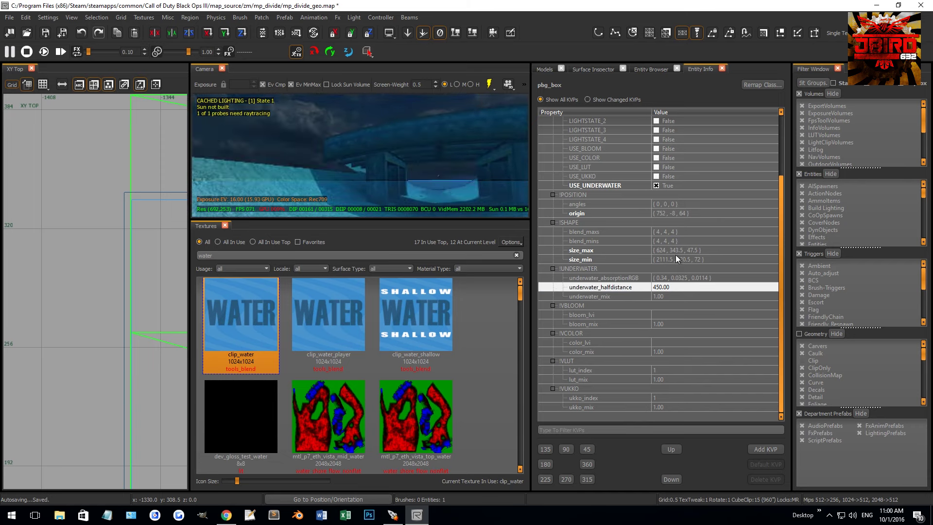
{"action": "double_click", "coordinate": [661, 288]}
{"action": "type", "text": "10"}
{"action": "key", "text": "Return"}
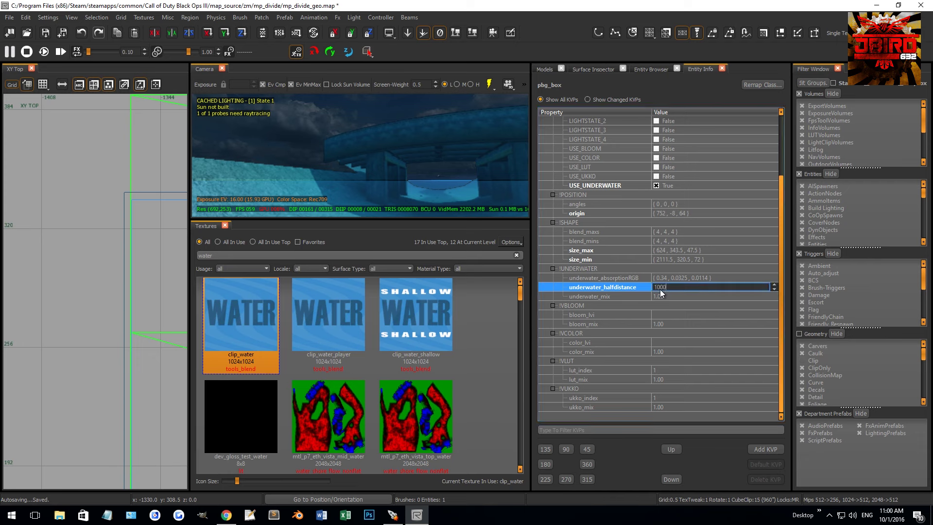
{"action": "key", "text": "ctrl+z"}
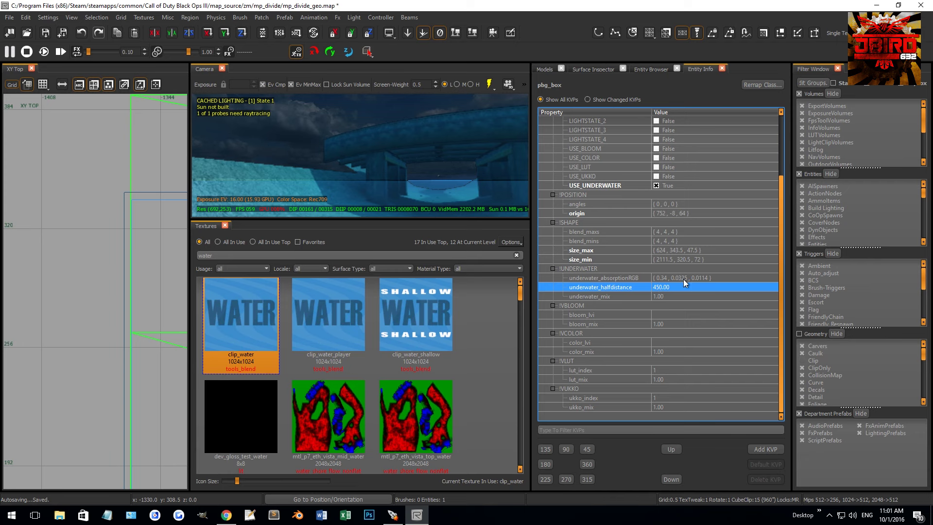
Try underwater_absorptionRGB values of 0, 0, 0 on the pbg box, inspect the scene under the bridge, and restore the original values
{"action": "left_click", "coordinate": [683, 278]}
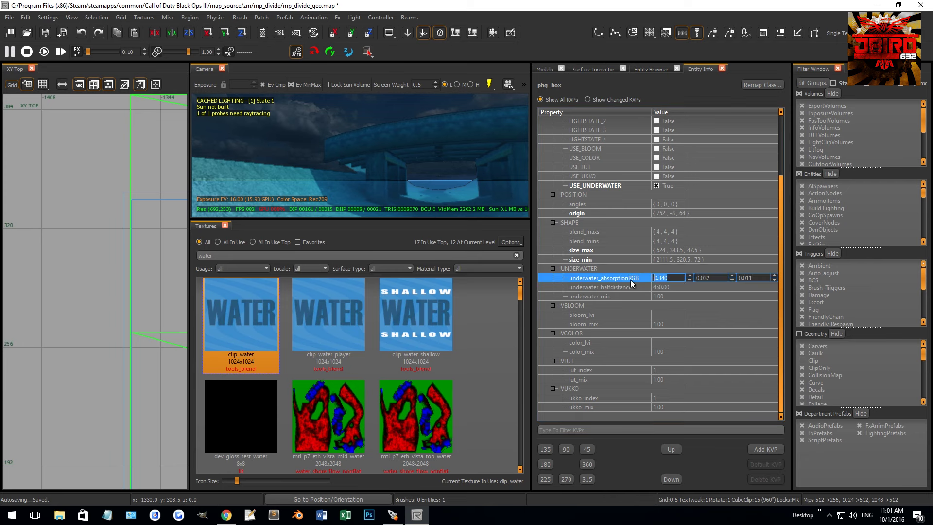
{"action": "type", "text": "0"}
{"action": "key", "text": "Tab"}
{"action": "type", "text": "0"}
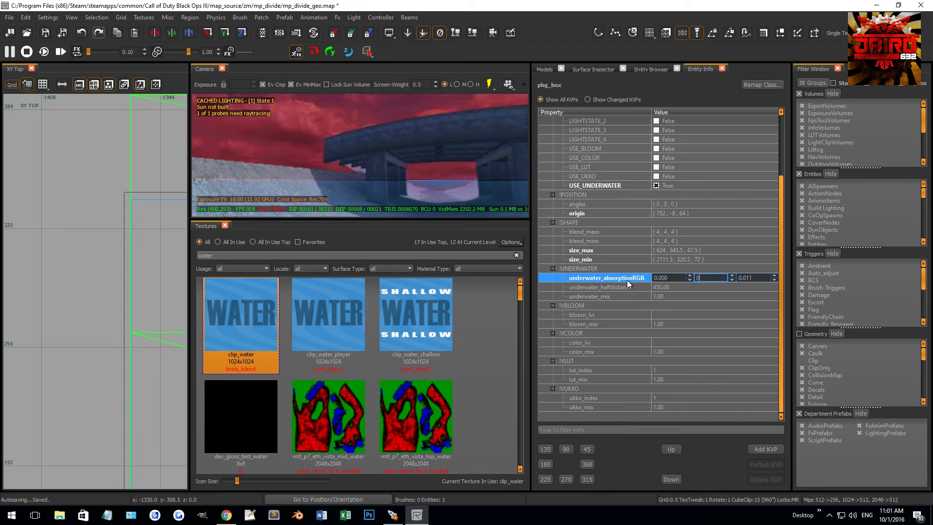
{"action": "key", "text": "Tab"}
{"action": "type", "text": "0"}
{"action": "key", "text": "Return"}
{"action": "right_click_drag", "start_coordinate": [428, 165], "coordinate": [439, 170]}
{"action": "left_click", "coordinate": [642, 276]}
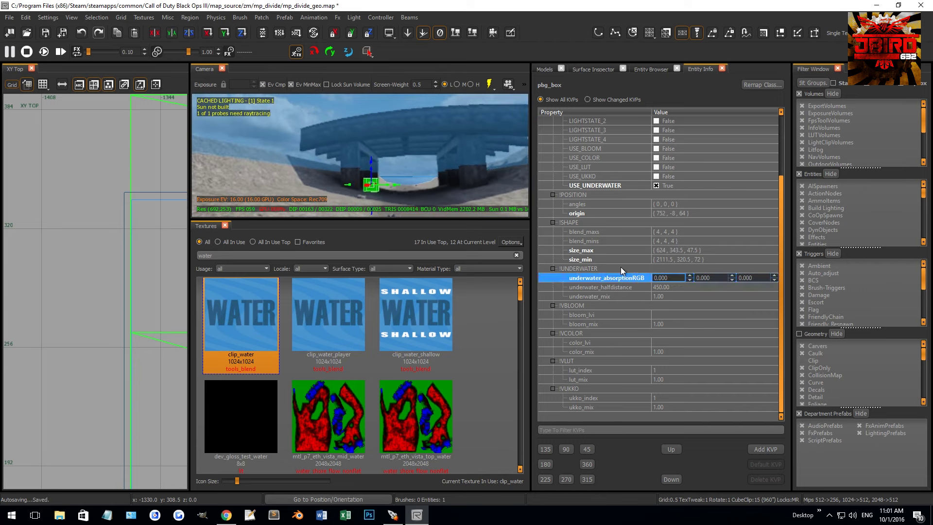
{"action": "right_click_drag", "start_coordinate": [466, 194], "coordinate": [471, 187]}
{"action": "left_click", "coordinate": [666, 353]}
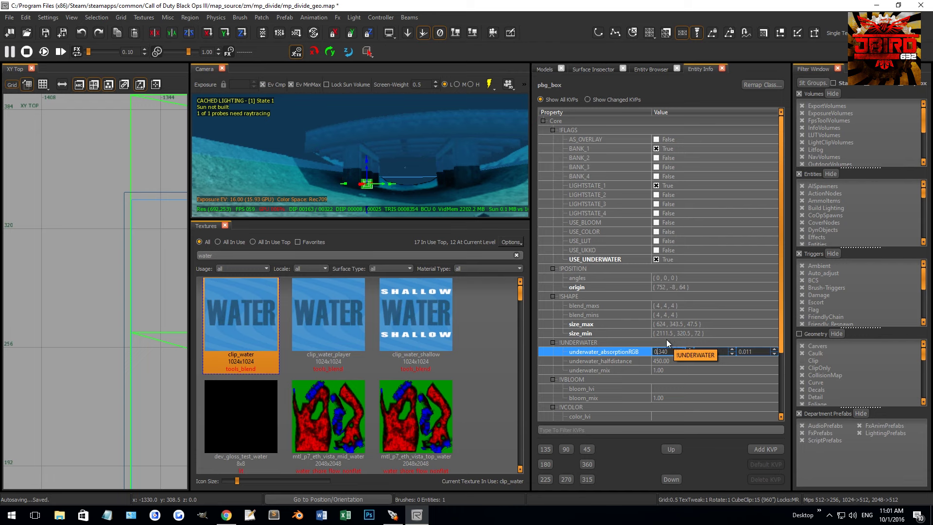
Set the pbg box's underwater_mix to 0.75, after a trial at 0.5
{"action": "left_click", "coordinate": [667, 371]}
{"action": "type", "text": "0"}
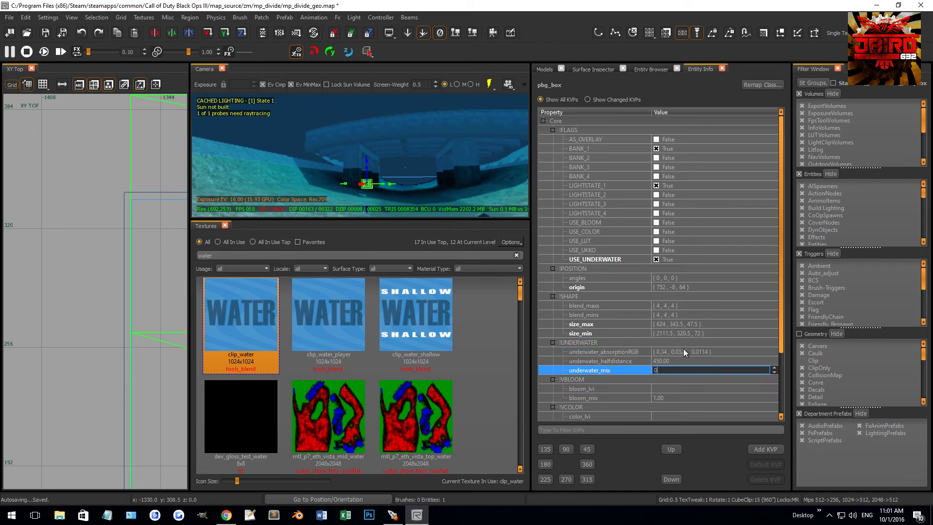
{"action": "type", "text": ".5"}
{"action": "key", "text": "Return"}
{"action": "left_click", "coordinate": [666, 369]}
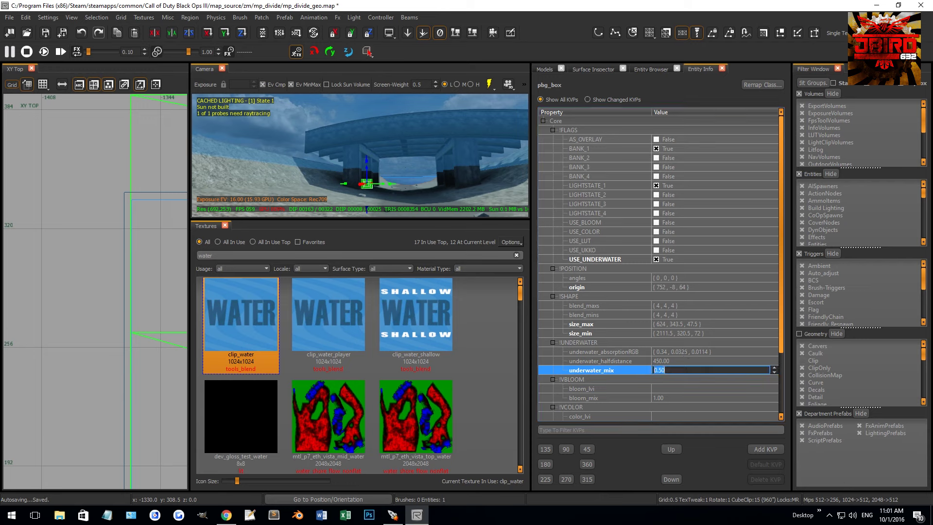
{"action": "type", "text": "0.75"}
{"action": "key", "text": "Return"}
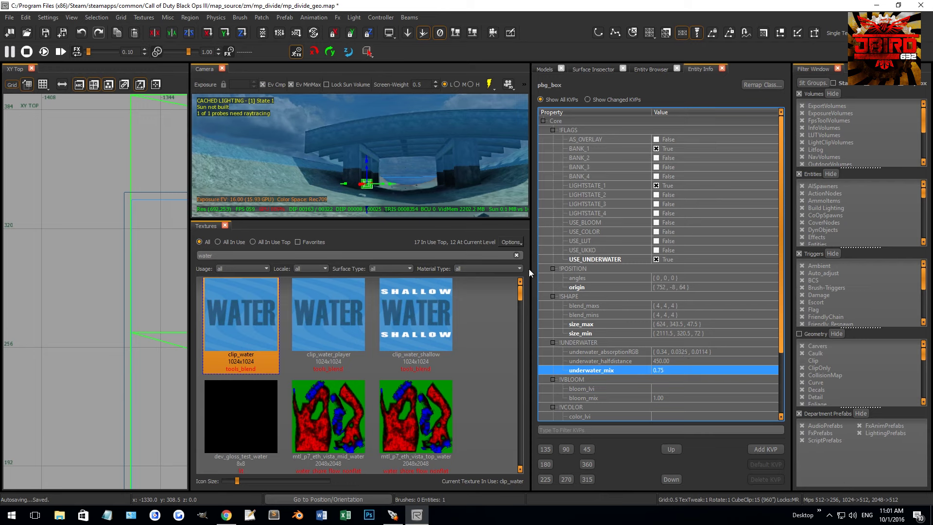
Set the pbg box's underwater_mix to 0.80 and deselect the box
{"action": "key", "text": "Escape"}
{"action": "right_click_drag", "start_coordinate": [433, 186], "coordinate": [426, 167]}
{"action": "left_click", "coordinate": [403, 203]}
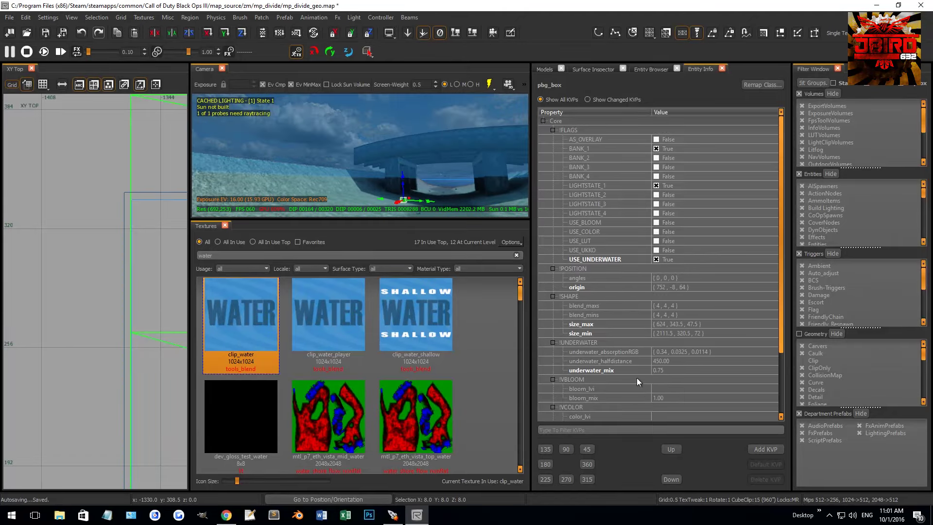
{"action": "left_click", "coordinate": [673, 369]}
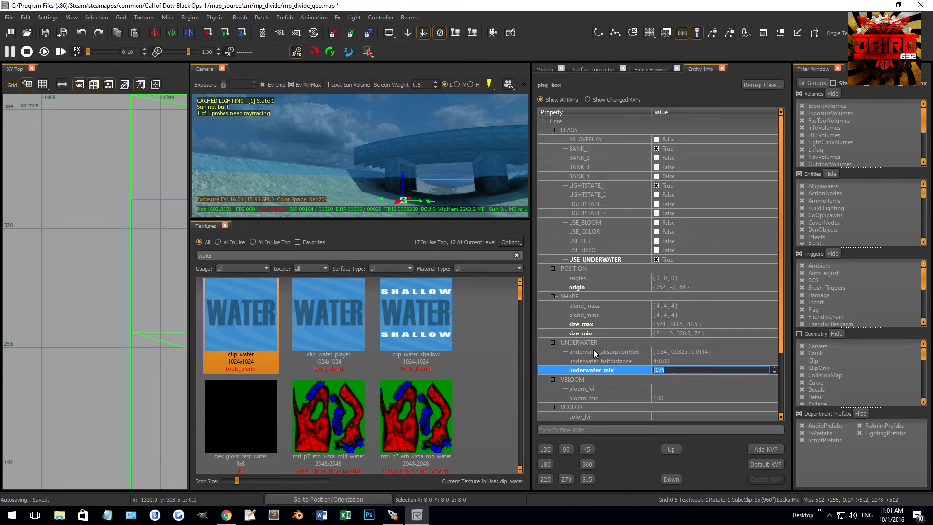
{"action": "type", "text": "0.80"}
{"action": "key", "text": "Return"}
{"action": "key", "text": "Escape"}
Inspect the water near the bridge from above and below, selecting and deselecting the water surface and brush
{"action": "mouse_move", "coordinate": [326, 155]}
{"action": "right_mouse_down"}
{"action": "mouse_move", "coordinate": [360, 146]}
{"action": "mouse_move", "coordinate": [359, 136]}
{"action": "mouse_move", "coordinate": [374, 150]}
{"action": "mouse_move", "coordinate": [351, 151]}
{"action": "mouse_move", "coordinate": [383, 176]}
{"action": "mouse_move", "coordinate": [373, 166]}
{"action": "mouse_move", "coordinate": [388, 116]}
{"action": "mouse_move", "coordinate": [384, 136]}
{"action": "mouse_move", "coordinate": [436, 184]}
{"action": "right_mouse_up"}
{"action": "left_click", "coordinate": [383, 177], "text": "shift"}
{"action": "key", "text": "Escape"}
{"action": "left_click", "coordinate": [400, 155], "text": "shift"}
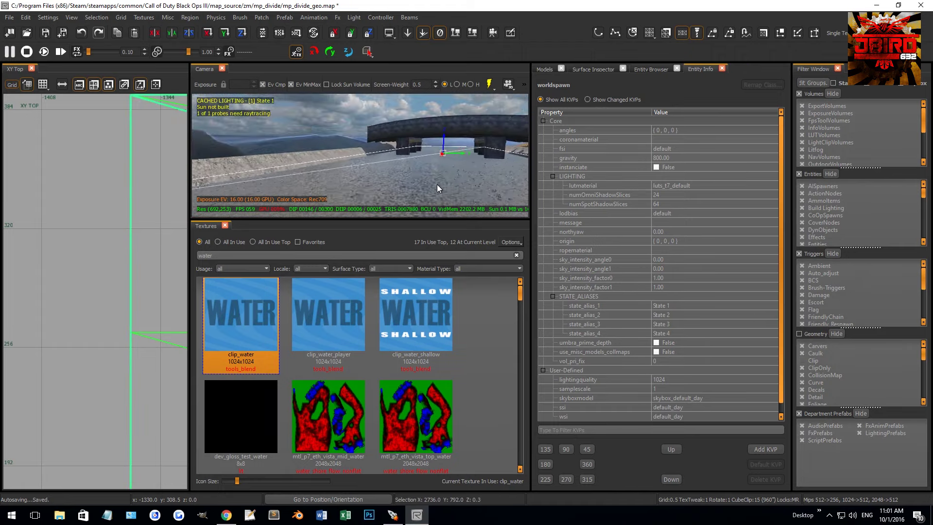
{"action": "key", "text": "Escape"}
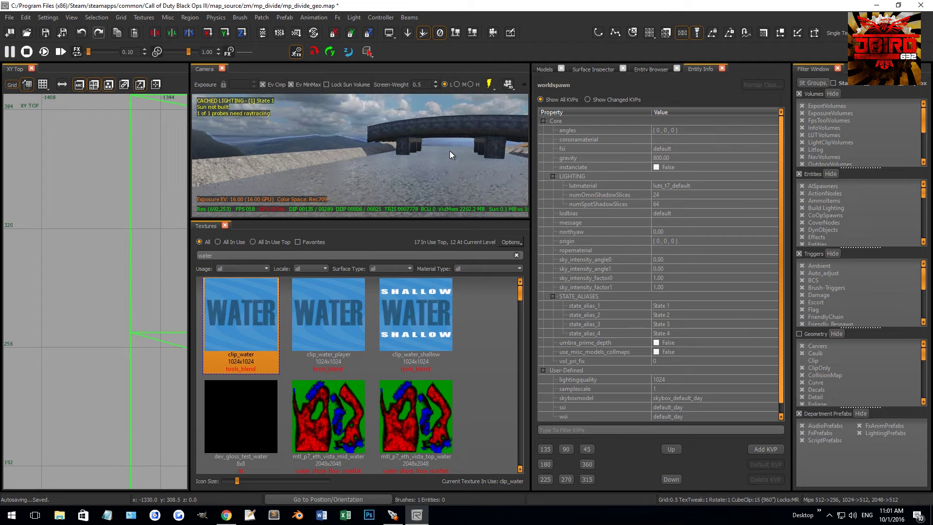
{"action": "right_click_drag", "start_coordinate": [436, 147], "coordinate": [436, 149]}
{"action": "left_click", "coordinate": [419, 162], "text": "shift"}
{"action": "right_click_drag", "start_coordinate": [363, 145], "coordinate": [418, 147]}
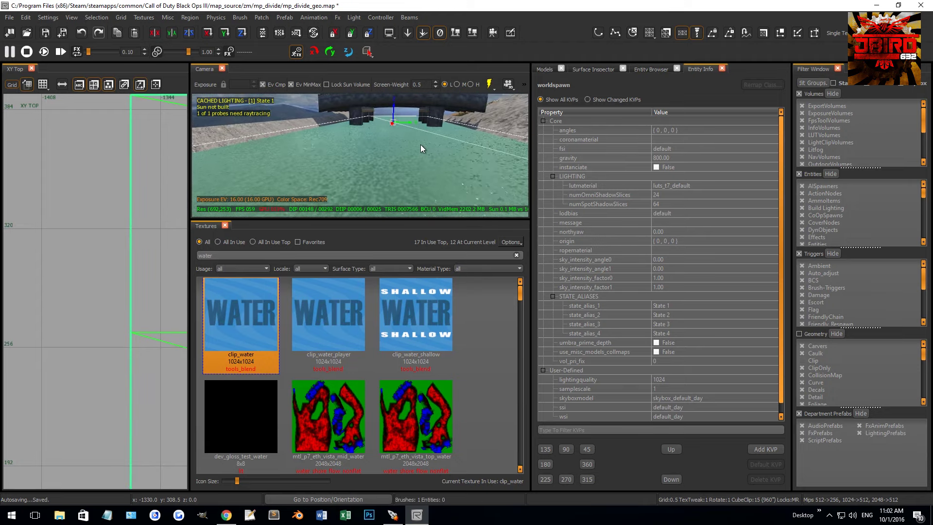
{"action": "mouse_move", "coordinate": [418, 150]}
{"action": "right_mouse_down"}
{"action": "mouse_move", "coordinate": [392, 160]}
{"action": "mouse_move", "coordinate": [408, 165]}
{"action": "right_mouse_up"}
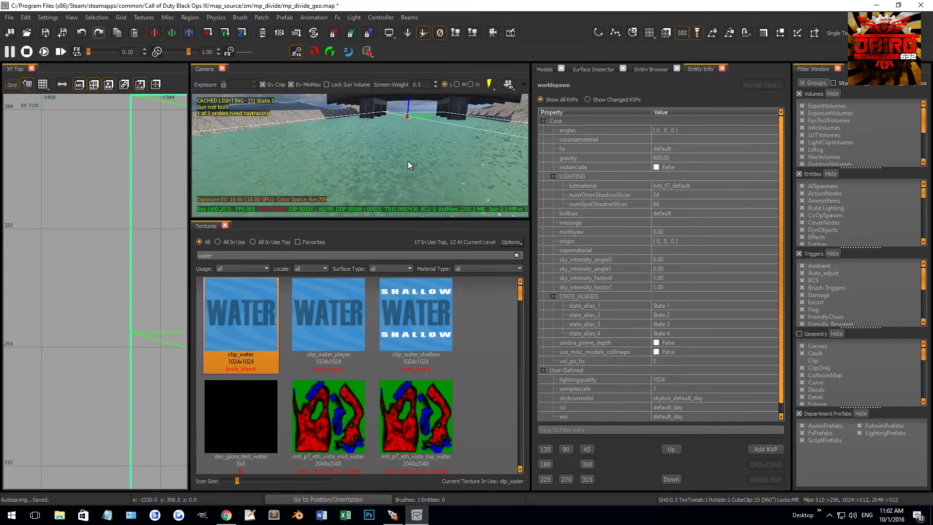
{"action": "right_click_drag", "start_coordinate": [407, 157], "coordinate": [454, 185]}
{"action": "key", "text": "c"}
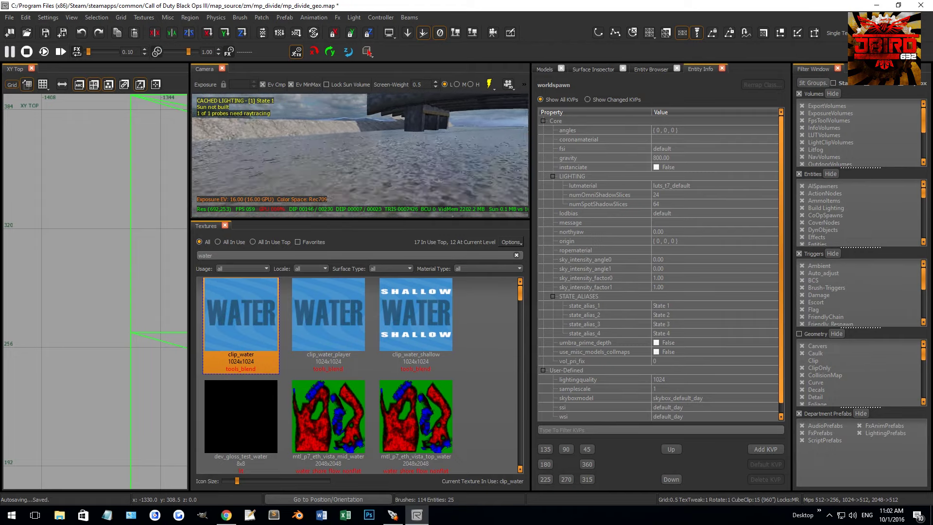
{"action": "right_click_drag", "start_coordinate": [419, 192], "coordinate": [437, 192]}
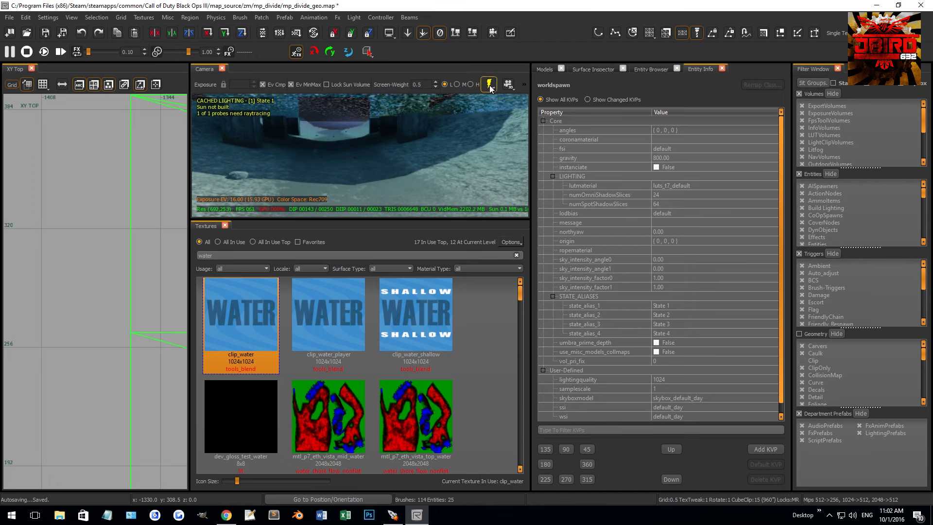
Search the model library for "sea" and browse the coral and kelp foliage models
{"action": "left_click", "coordinate": [543, 68]}
{"action": "double_click", "coordinate": [589, 100]}
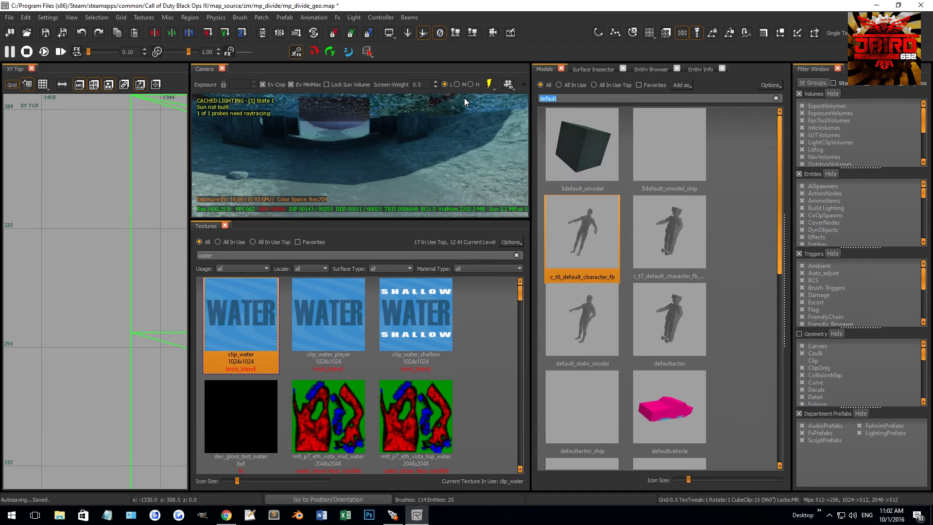
{"action": "type", "text": "sea"}
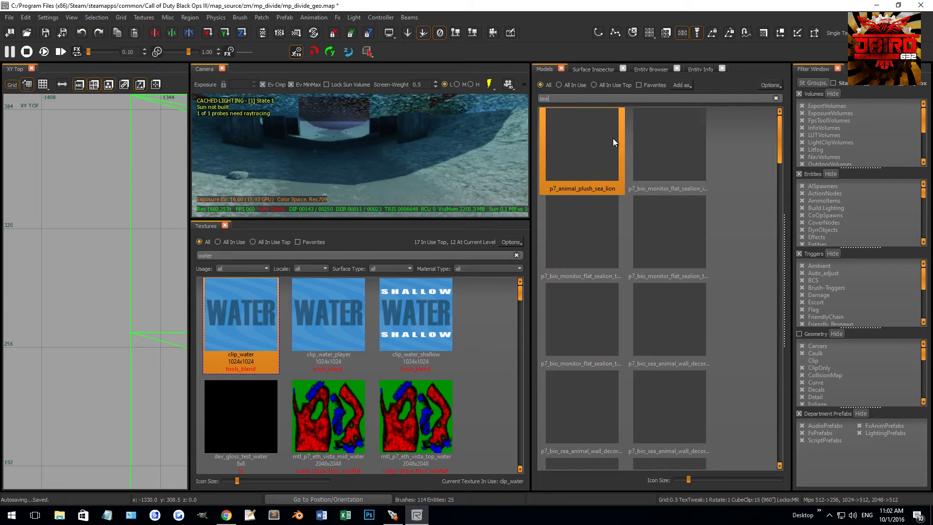
{"action": "scroll", "coordinate": [632, 267], "scroll_direction": "down", "scroll_amount": 3}
{"action": "scroll", "coordinate": [617, 276], "scroll_direction": "down", "scroll_amount": 5}
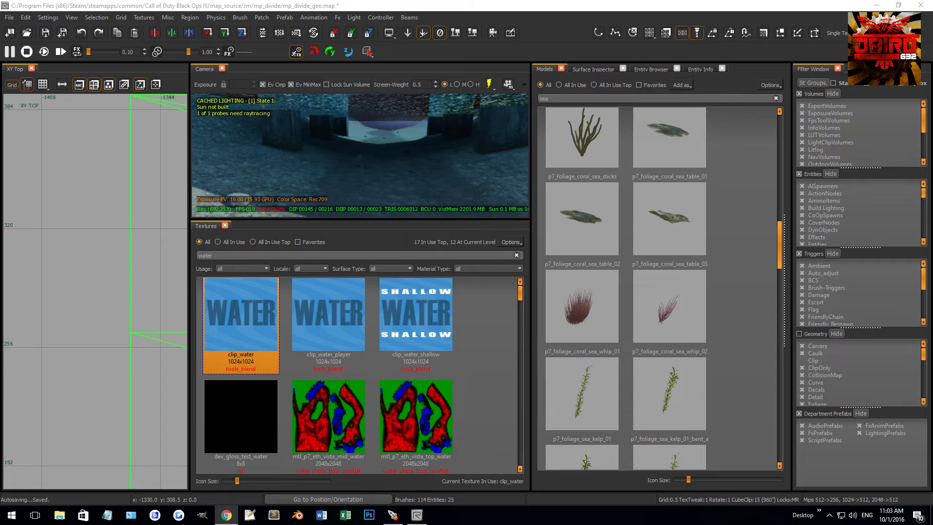
Switch to the Pinterest page in Chrome and browse the underwater reference images
{"action": "key", "text": "alt+Tab"}
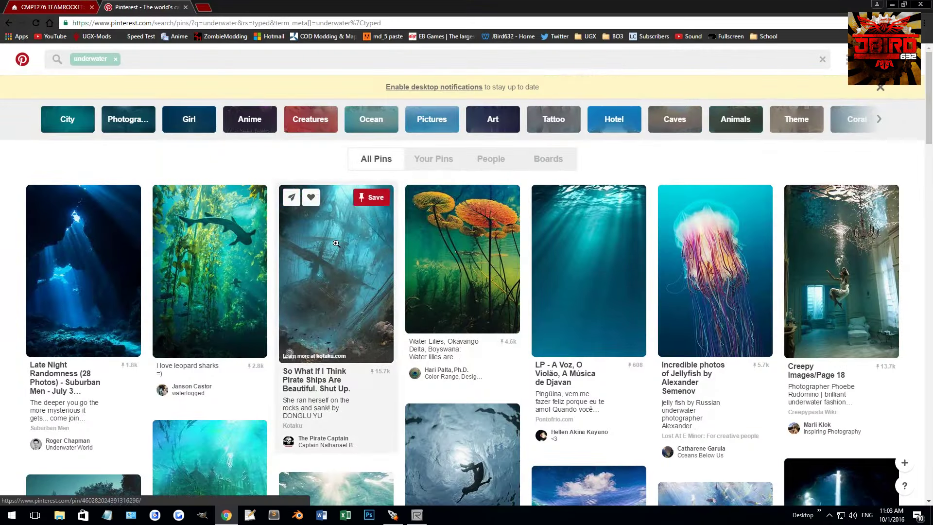
{"action": "scroll", "coordinate": [314, 331], "scroll_direction": "down", "scroll_amount": 4}
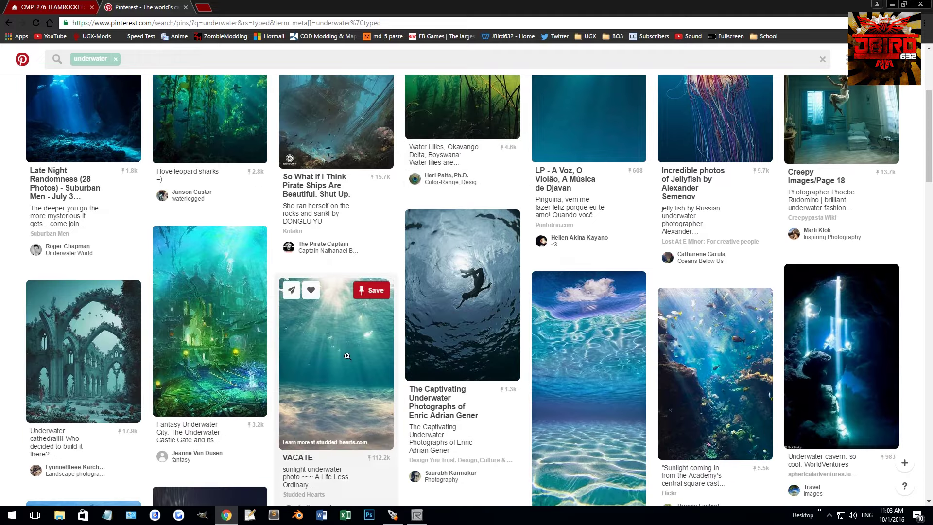
{"action": "scroll", "coordinate": [258, 332], "scroll_direction": "up", "scroll_amount": 3}
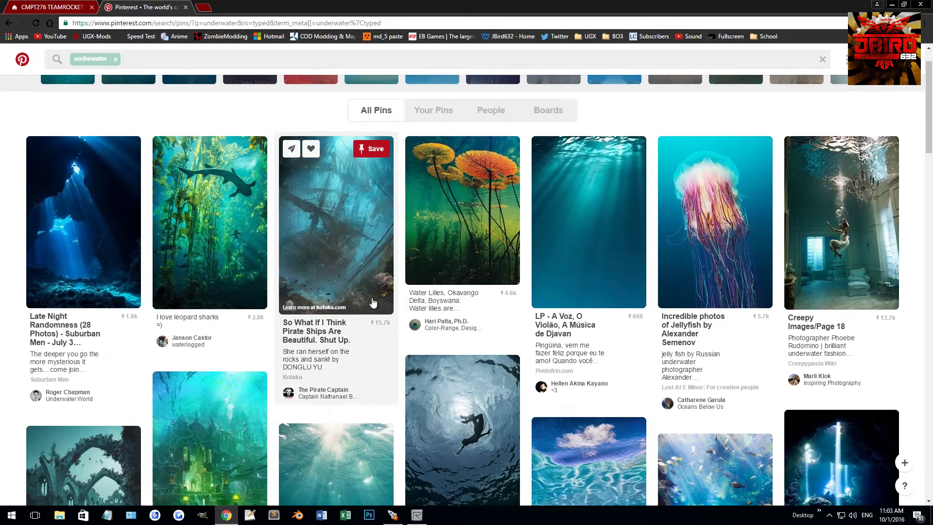
{"action": "scroll", "coordinate": [407, 293], "scroll_direction": "down", "scroll_amount": 4}
{"action": "scroll", "coordinate": [407, 294], "scroll_direction": "down", "scroll_amount": 7}
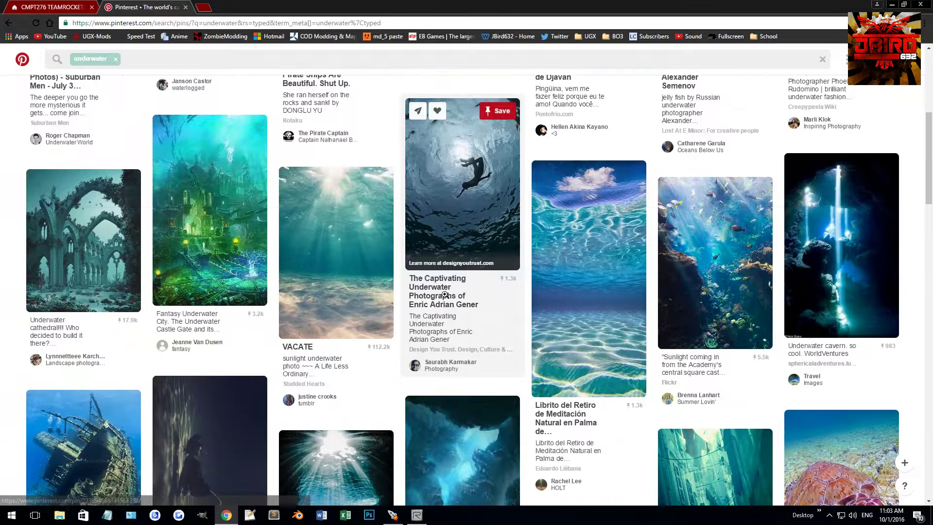
{"action": "scroll", "coordinate": [318, 334], "scroll_direction": "down", "scroll_amount": 4}
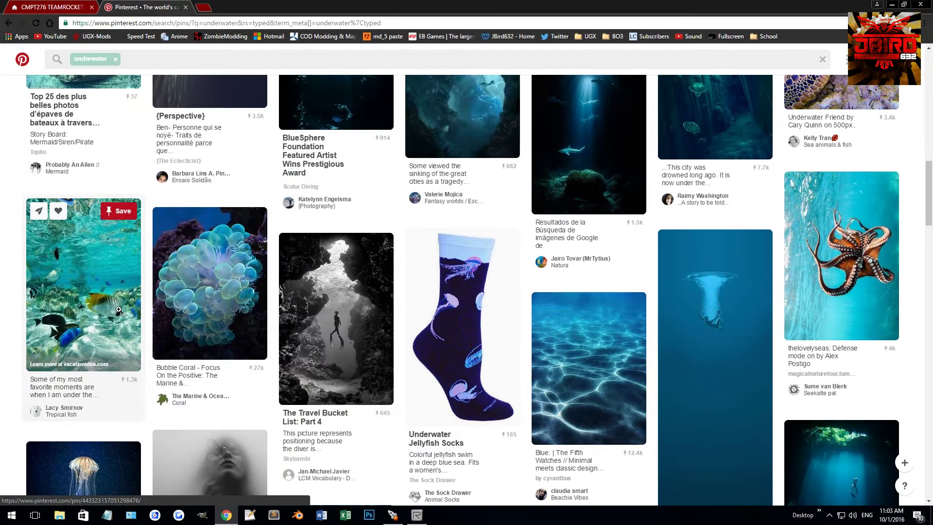
{"action": "scroll", "coordinate": [362, 256], "scroll_direction": "up", "scroll_amount": 7}
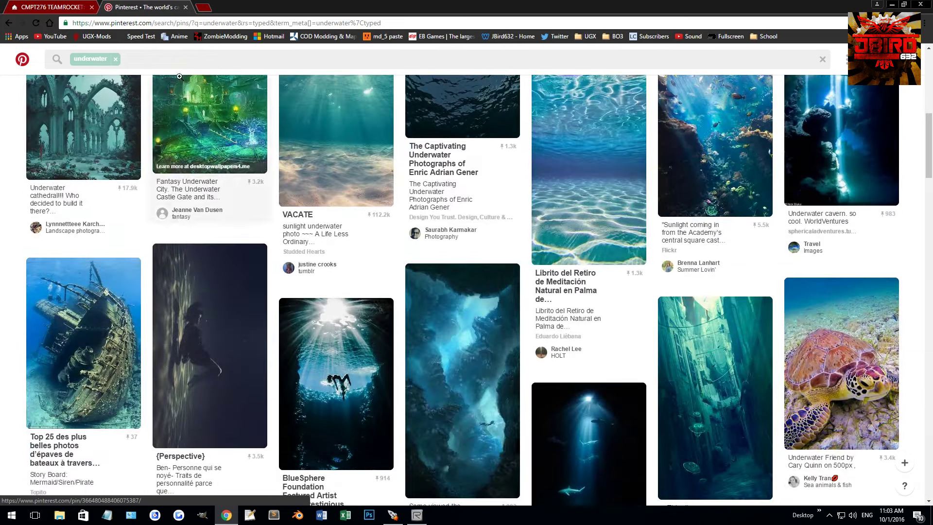
Add "river" to the Pinterest underwater search and look over the reference images
{"action": "left_click", "coordinate": [171, 60]}
{"action": "type", "text": "ro"}
{"action": "key", "text": "BackSpace"}
{"action": "type", "text": "iver"}
{"action": "key", "text": "Return"}
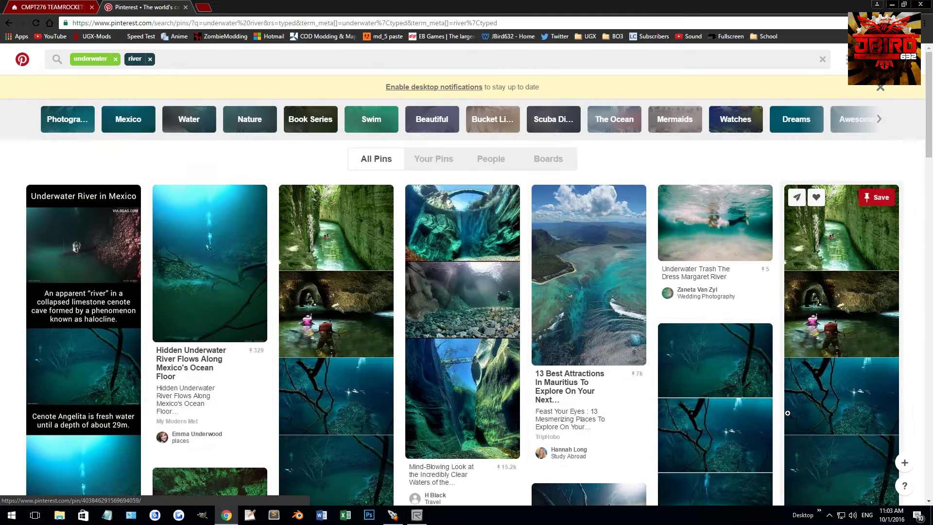
{"action": "scroll", "coordinate": [636, 311], "scroll_direction": "down", "scroll_amount": 4}
Return to the Radiant editor, view the bridge pillars in the water, and open the FX Browser with its water effects expanded
{"action": "key", "text": "alt+Tab"}
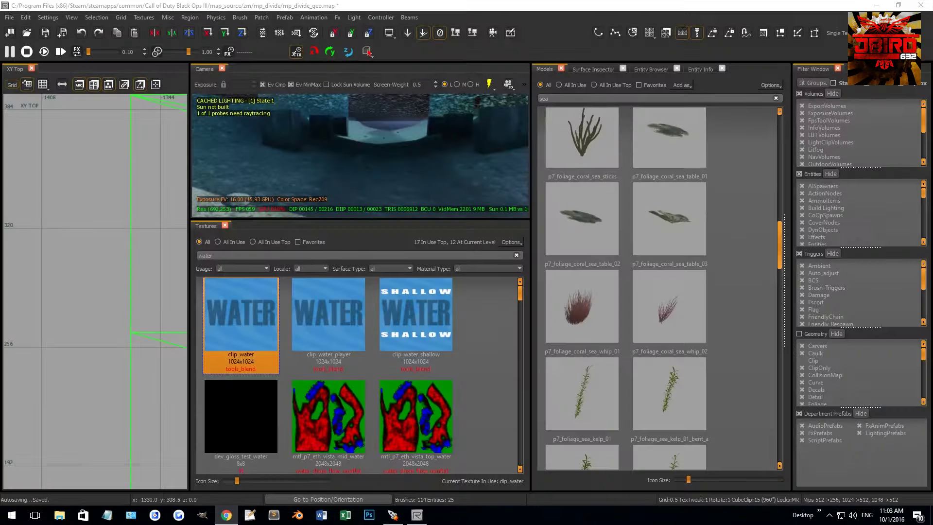
{"action": "right_click_drag", "start_coordinate": [312, 191], "coordinate": [351, 176]}
{"action": "scroll", "coordinate": [374, 163], "scroll_direction": "down", "scroll_amount": 3}
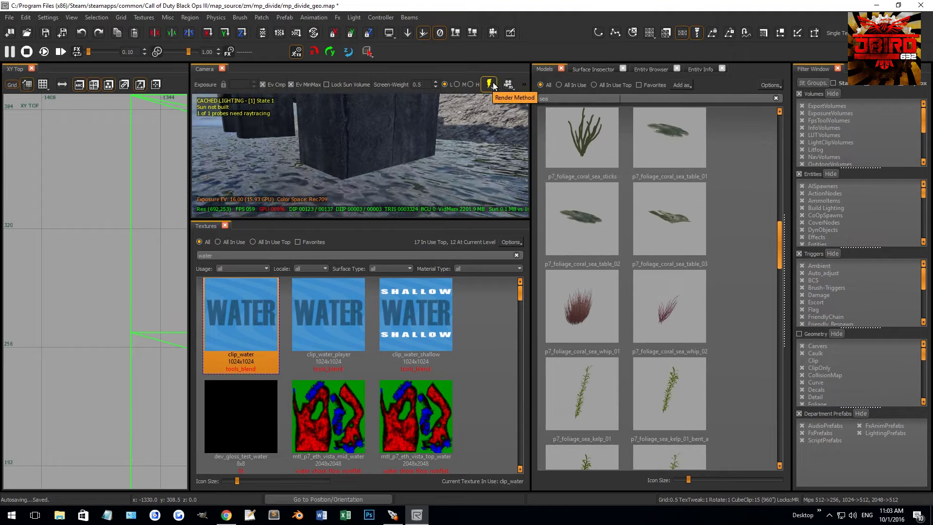
{"action": "right_click", "coordinate": [559, 32]}
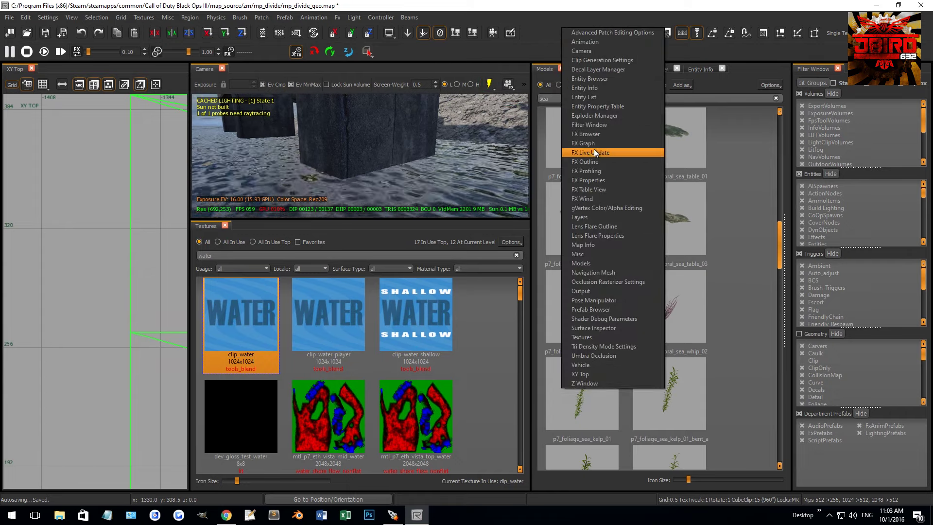
{"action": "left_click", "coordinate": [605, 135]}
{"action": "left_click", "coordinate": [503, 322]}
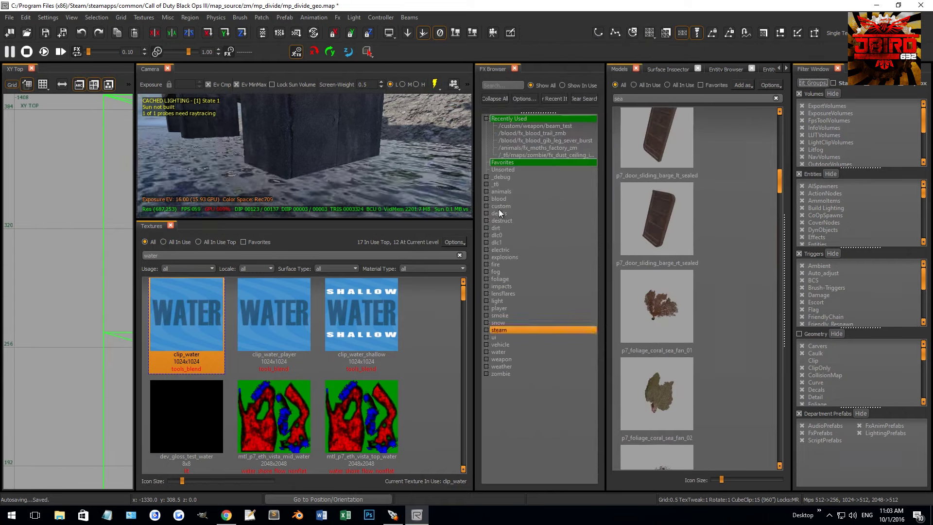
{"action": "double_click", "coordinate": [518, 352]}
{"action": "scroll", "coordinate": [522, 340], "scroll_direction": "down", "scroll_amount": 1}
{"action": "left_click", "coordinate": [571, 345]}
Try the fx_underwater_floating_bits effect on the riverbed under the bridge and examine the water around it
{"action": "right_click_drag", "start_coordinate": [291, 165], "coordinate": [301, 160]}
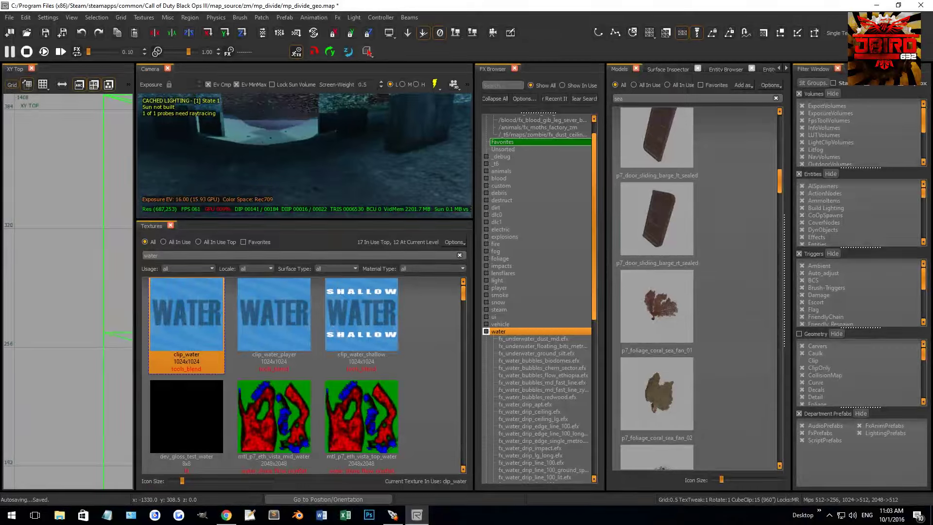
{"action": "left_click", "coordinate": [535, 346]}
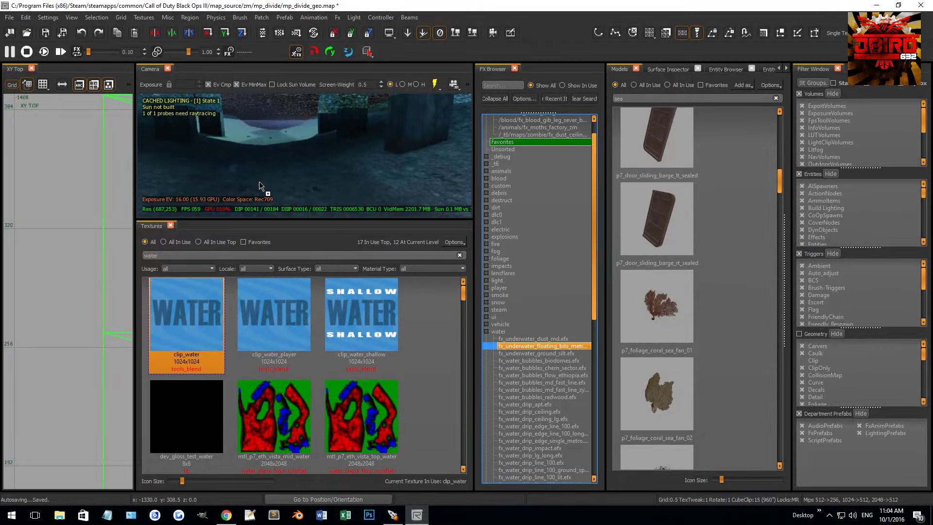
{"action": "left_click_drag", "start_coordinate": [257, 167], "coordinate": [259, 153]}
{"action": "mouse_move", "coordinate": [272, 147]}
{"action": "right_mouse_down"}
{"action": "mouse_move", "coordinate": [256, 141]}
{"action": "mouse_move", "coordinate": [288, 141]}
{"action": "right_mouse_up"}
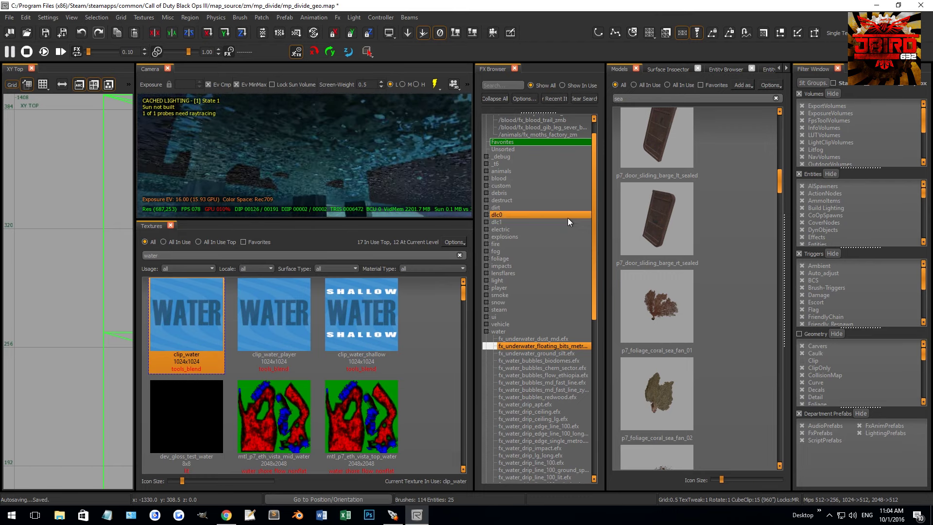
{"action": "right_click_drag", "start_coordinate": [368, 214], "coordinate": [368, 216]}
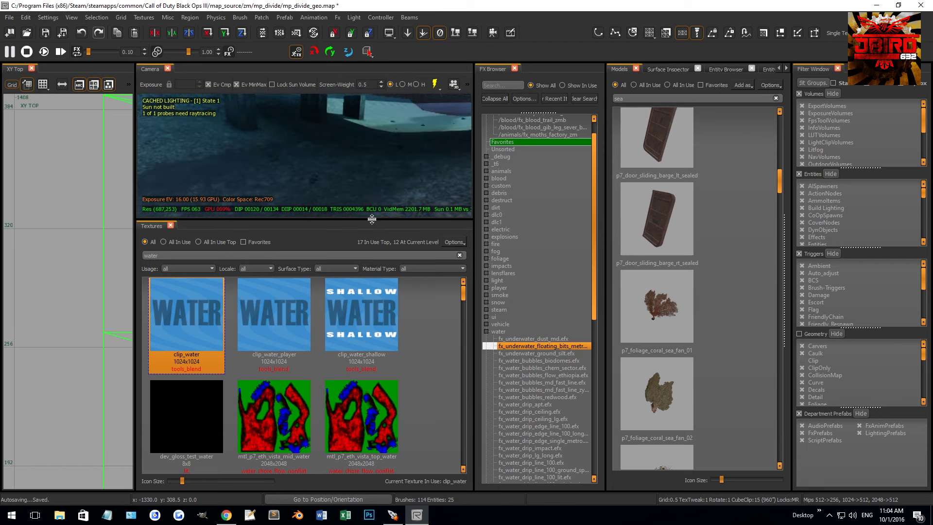
Try the fx_underwater_ground_silt effect on the riverbed in a taller camera view, inspect it, and remove it
{"action": "left_click_drag", "start_coordinate": [372, 219], "coordinate": [371, 252]}
{"action": "left_click_drag", "start_coordinate": [546, 354], "coordinate": [296, 181]}
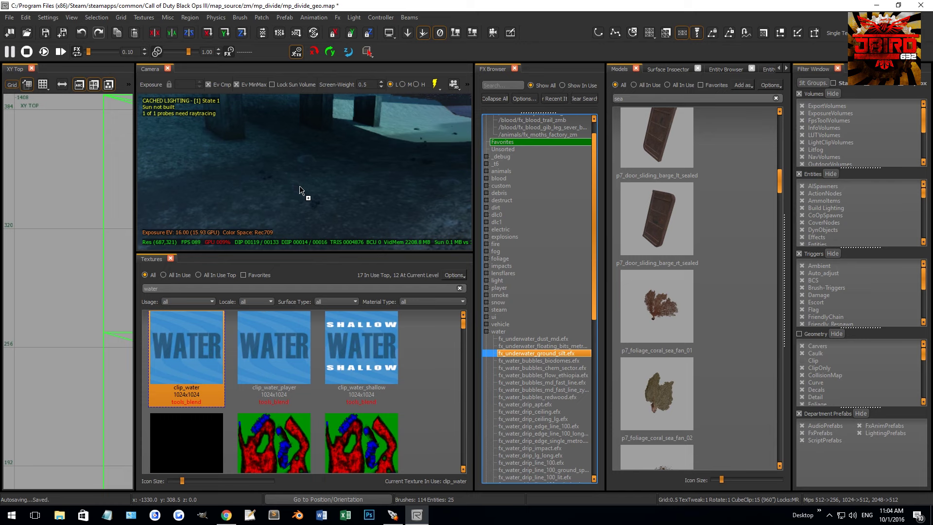
{"action": "right_click_drag", "start_coordinate": [393, 185], "coordinate": [383, 192]}
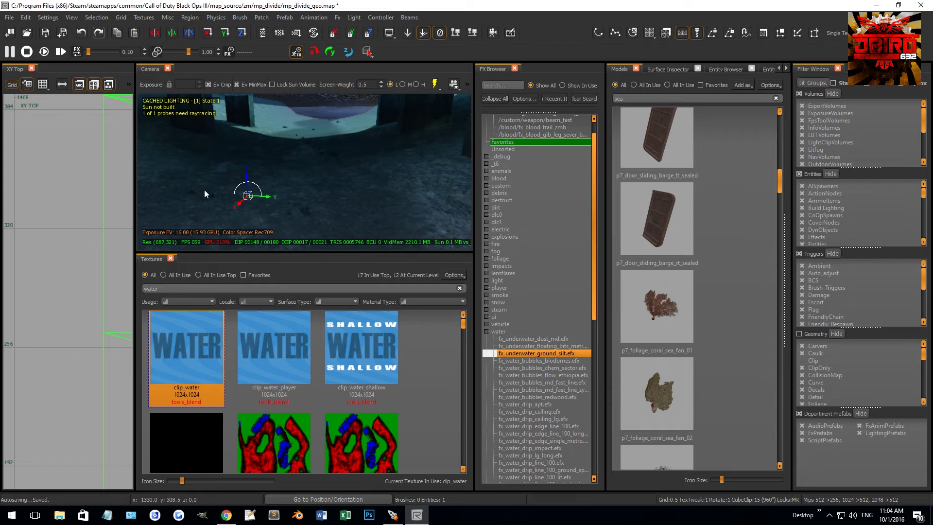
{"action": "right_click_drag", "start_coordinate": [282, 176], "coordinate": [280, 171]}
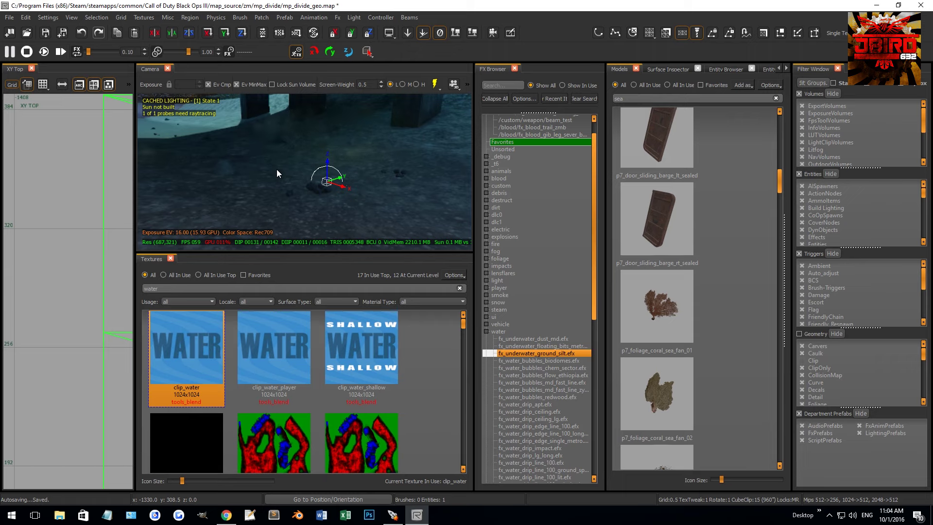
{"action": "key", "text": "Escape"}
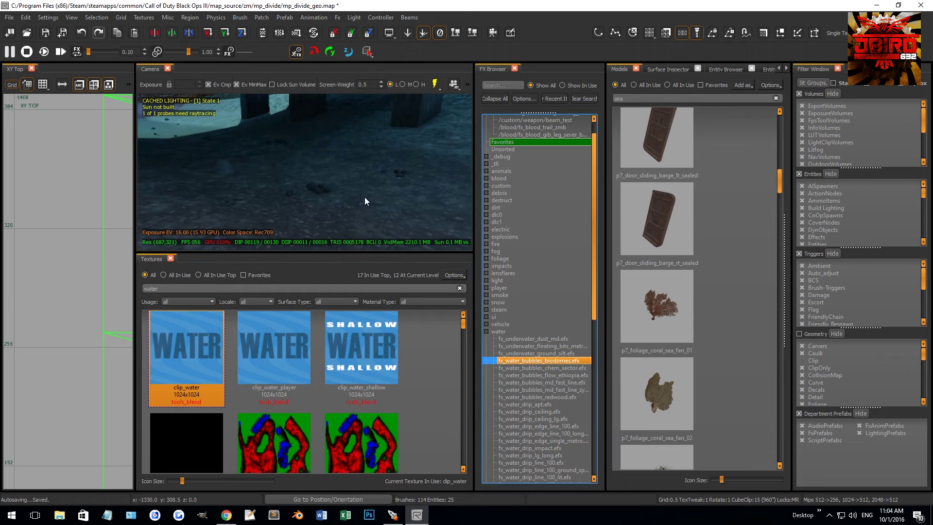
Try the fx_water_bubbles_biodomes and fx_water_bubbles_chem_sector effects on the riverbed, removing each after inspection
{"action": "right_click_drag", "start_coordinate": [390, 178], "coordinate": [391, 167]}
{"action": "key", "text": "Escape"}
{"action": "left_click_drag", "start_coordinate": [568, 369], "coordinate": [366, 252]}
{"action": "left_click_drag", "start_coordinate": [313, 193], "coordinate": [315, 191]}
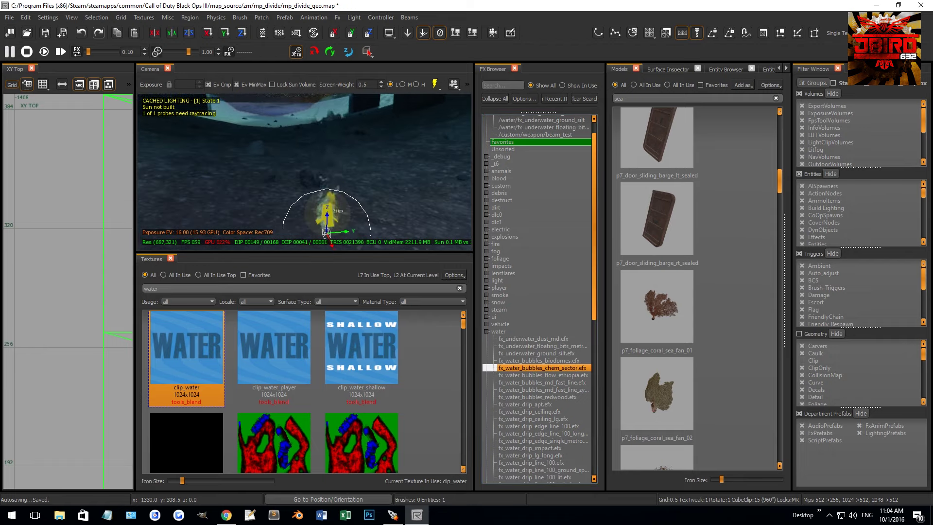
{"action": "key", "text": "Escape"}
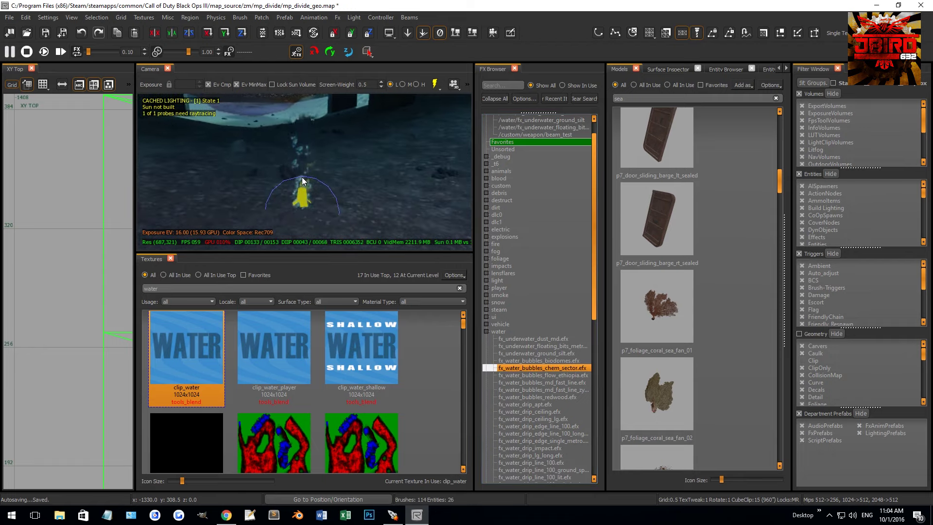
{"action": "left_click", "coordinate": [303, 191]}
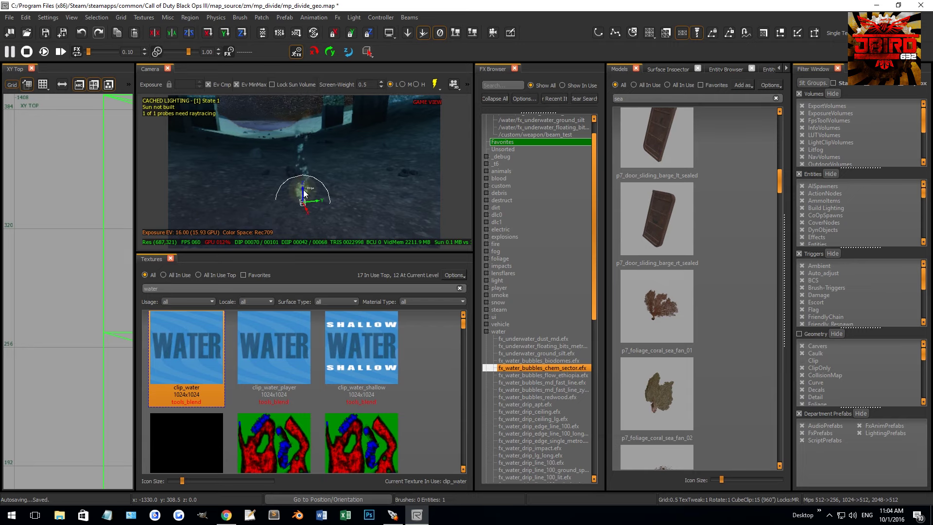
{"action": "key", "text": "Escape"}
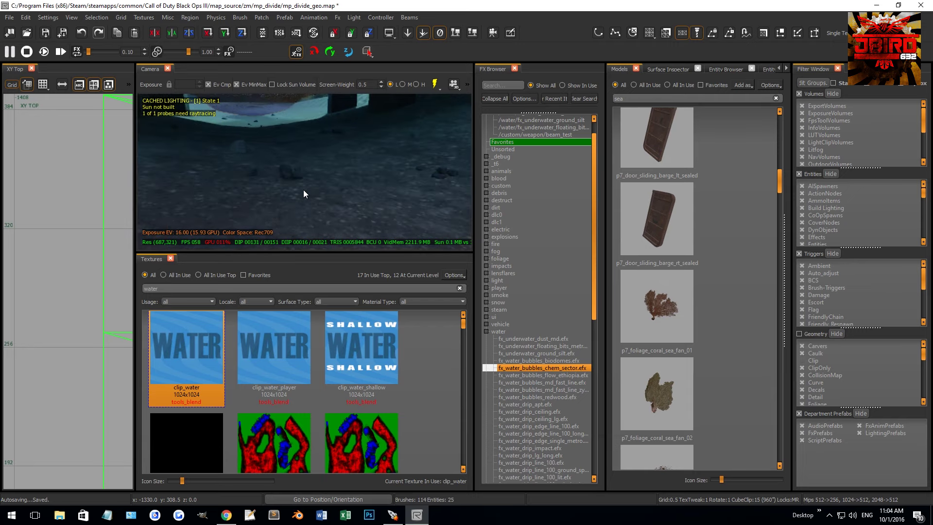
Try fx_water_bubbles_flow_ethiopia on the riverbed and fx_water_ground_splash_sm at a bridge pillar, removing each after inspection
{"action": "left_click_drag", "start_coordinate": [564, 375], "coordinate": [298, 217]}
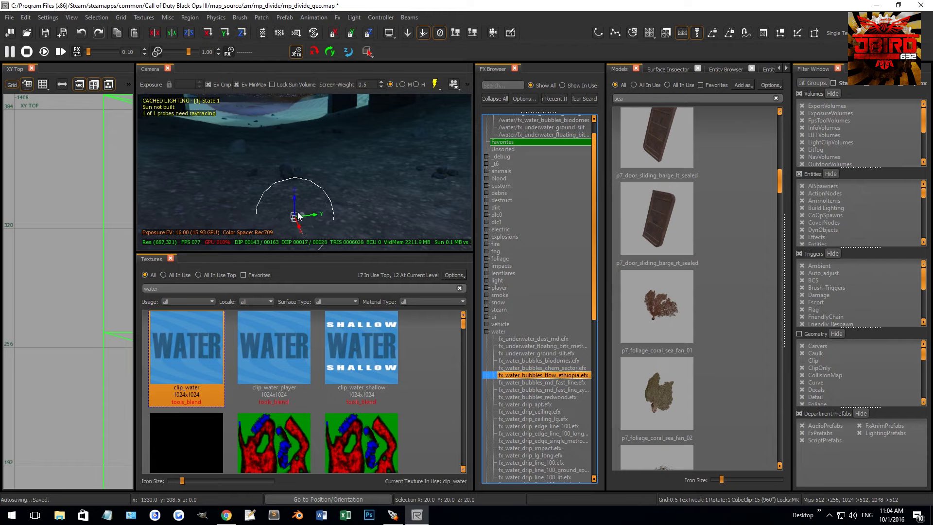
{"action": "right_click_drag", "start_coordinate": [339, 202], "coordinate": [325, 196]}
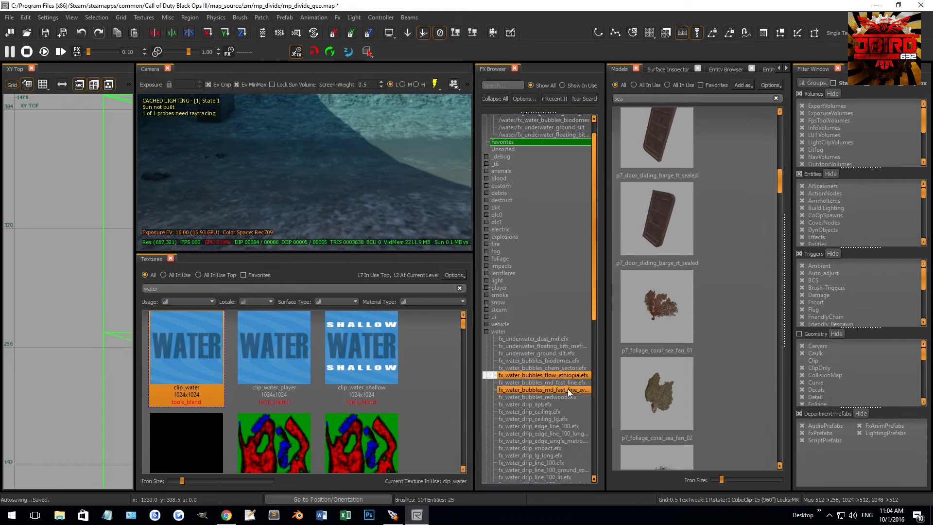
{"action": "scroll", "coordinate": [558, 405], "scroll_direction": "down", "scroll_amount": 4}
{"action": "scroll", "coordinate": [561, 405], "scroll_direction": "down", "scroll_amount": 8}
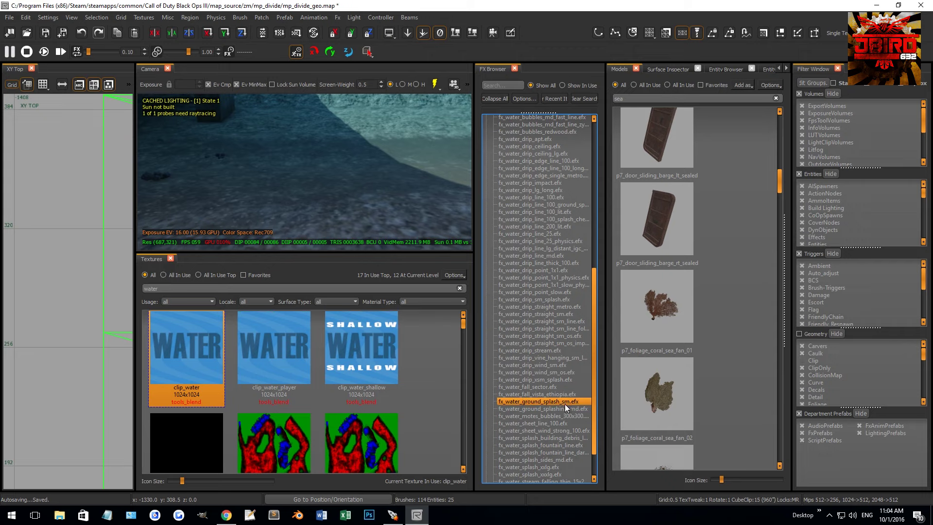
{"action": "right_click_drag", "start_coordinate": [351, 206], "coordinate": [320, 194]}
{"action": "left_click", "coordinate": [553, 400]}
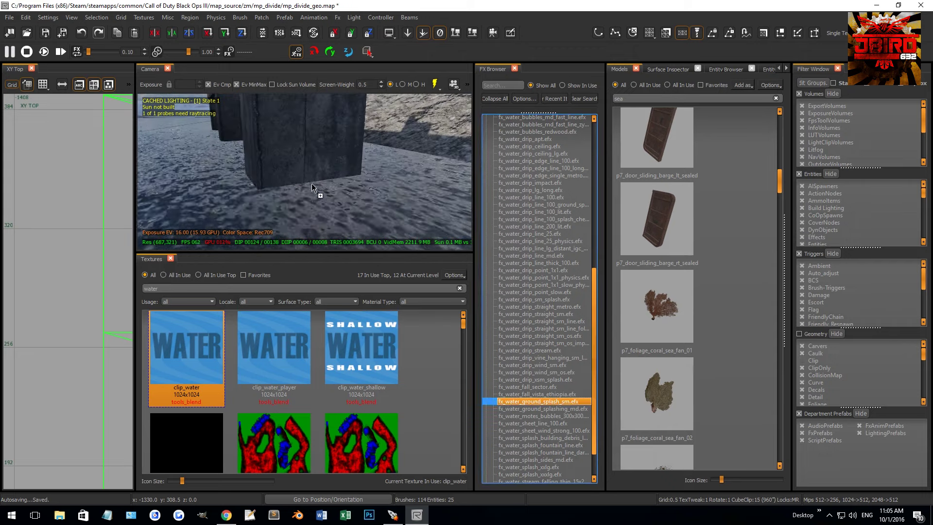
{"action": "left_click", "coordinate": [306, 190]}
{"action": "mouse_move", "coordinate": [308, 187]}
{"action": "right_mouse_down"}
{"action": "mouse_move", "coordinate": [322, 191]}
{"action": "mouse_move", "coordinate": [313, 168]}
{"action": "right_mouse_up"}
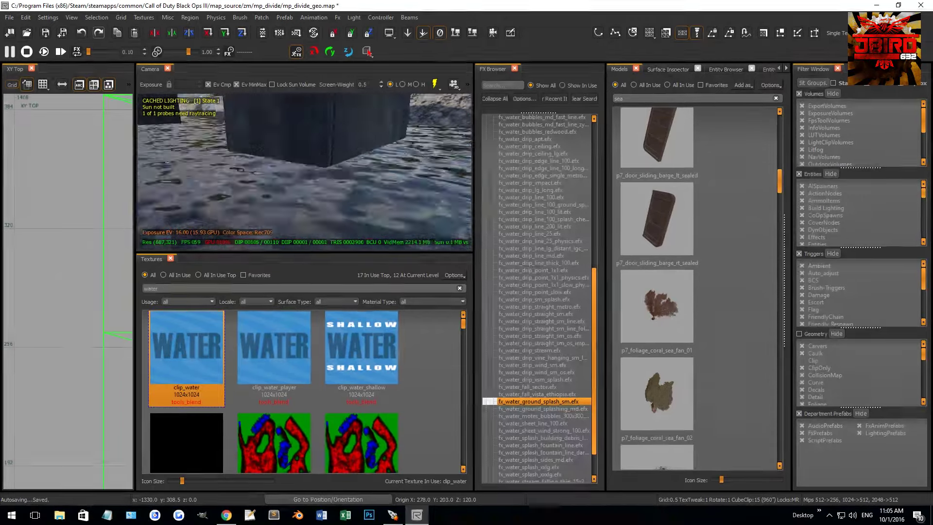
{"action": "key", "text": "Escape"}
Try the fx_water_sheet_line_100 and fx_water_splash_building_debris_lg effects at the base of the bridge pillar, removing each after inspection
{"action": "scroll", "coordinate": [554, 416], "scroll_direction": "down", "scroll_amount": 1}
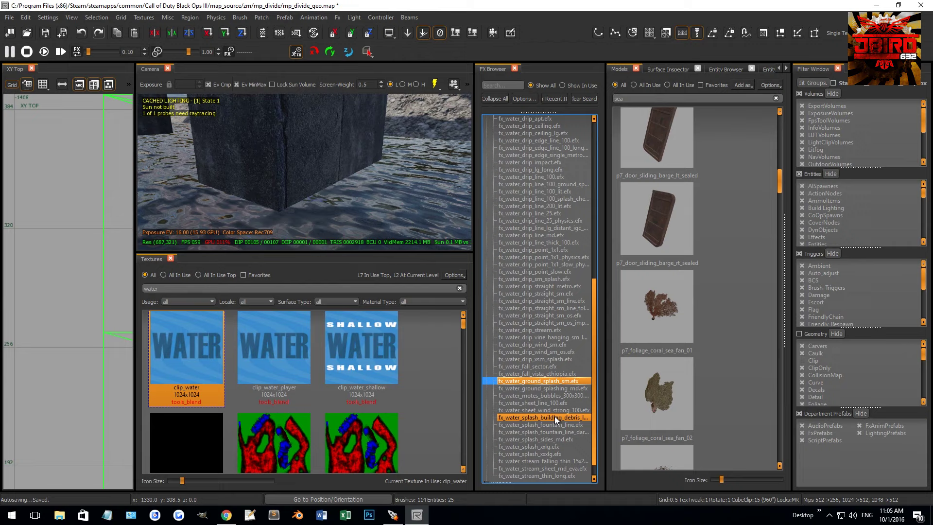
{"action": "left_click_drag", "start_coordinate": [561, 402], "coordinate": [318, 172]}
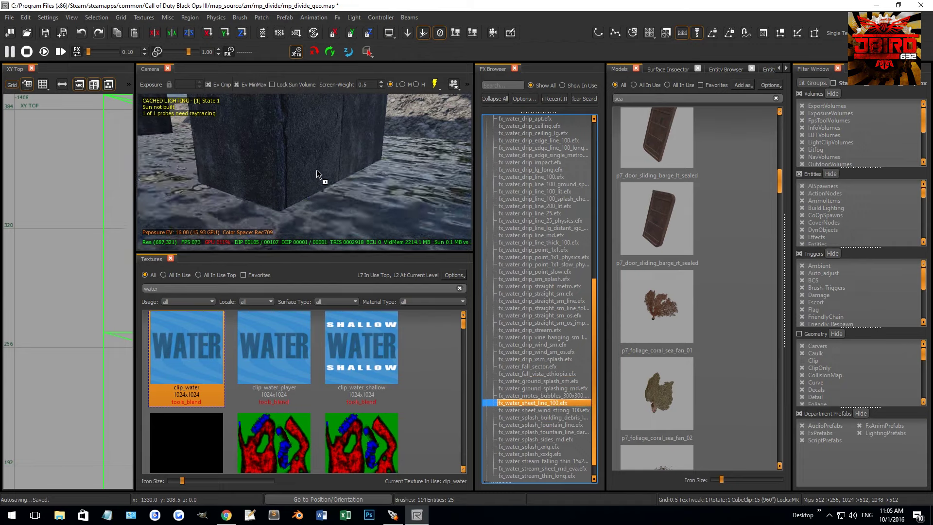
{"action": "right_click_drag", "start_coordinate": [328, 184], "coordinate": [331, 171]}
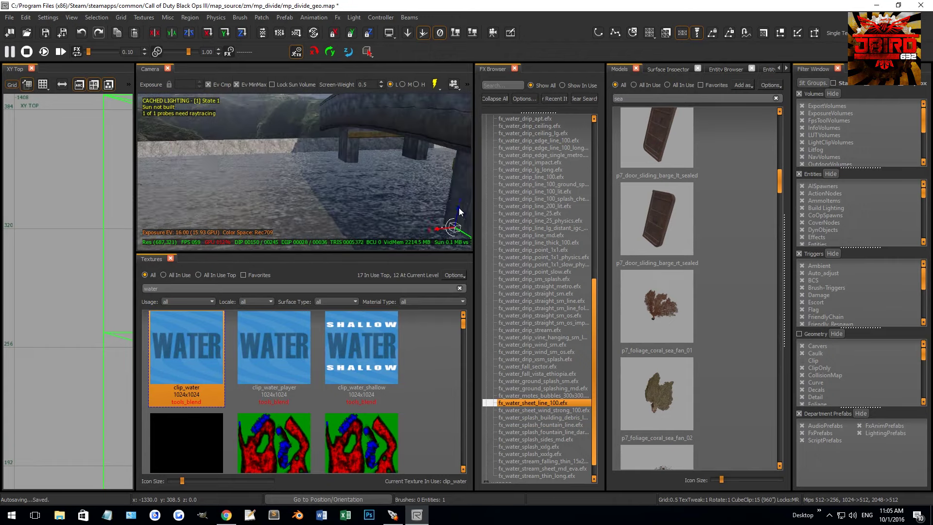
{"action": "right_click_drag", "start_coordinate": [457, 130], "coordinate": [409, 177]}
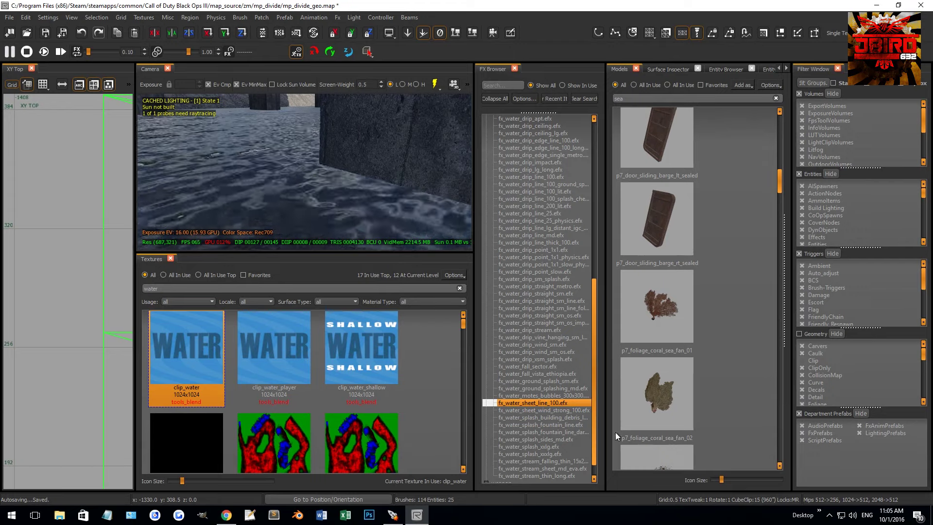
{"action": "left_click", "coordinate": [547, 417]}
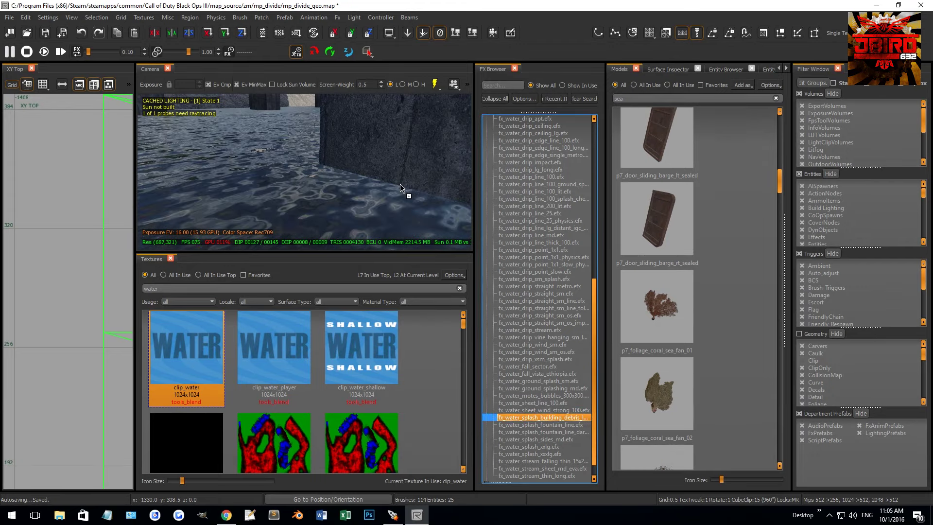
{"action": "left_click_drag", "start_coordinate": [395, 189], "coordinate": [360, 189]}
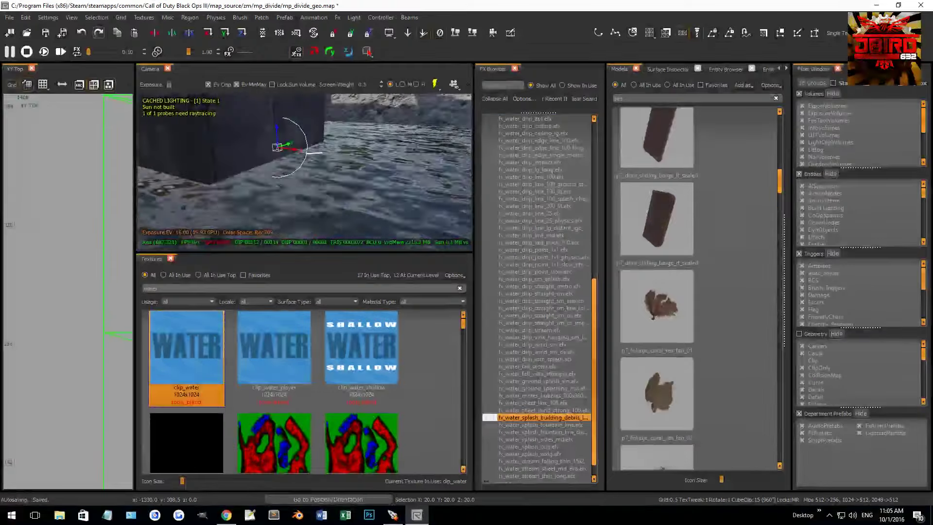
{"action": "right_click_drag", "start_coordinate": [360, 190], "coordinate": [328, 167]}
{"action": "key", "text": "Escape"}
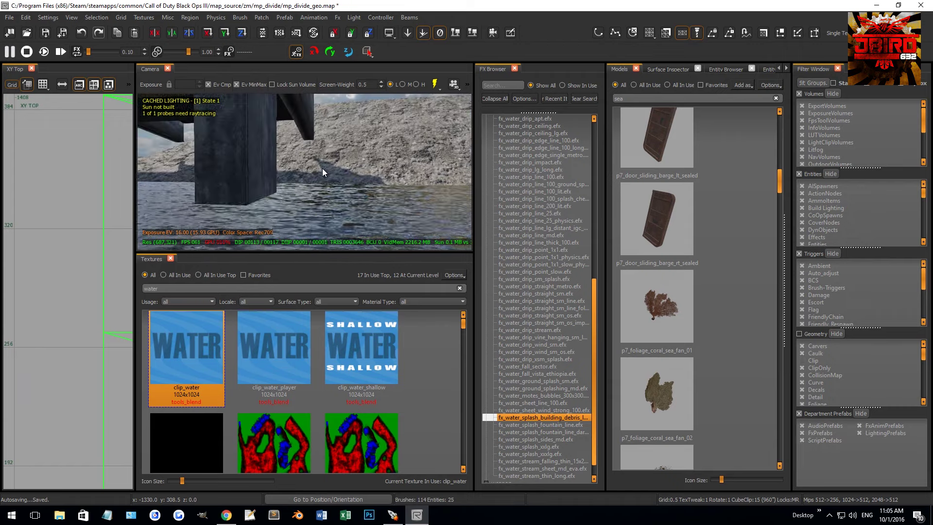
Try the fx_water_splash_fountain_line effect on the water beside the pillar, inspect it, and remove it
{"action": "key", "text": "Up"}
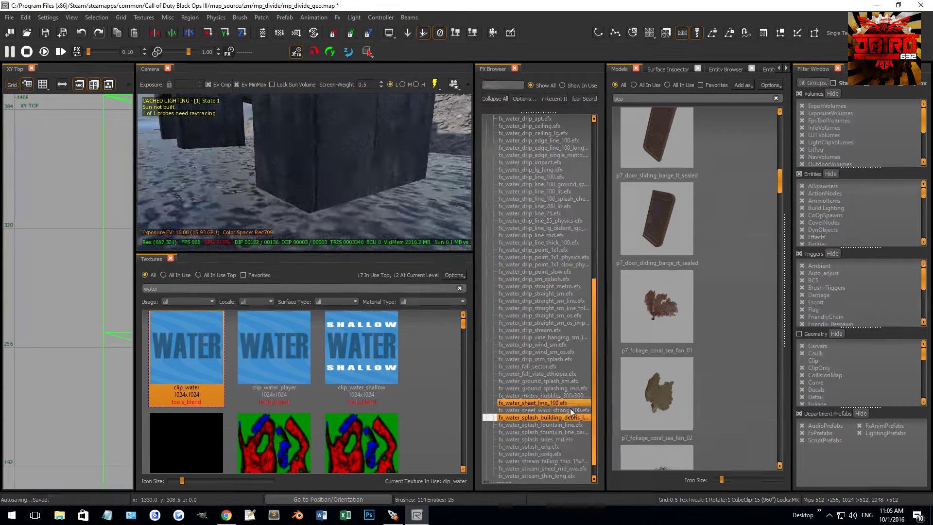
{"action": "mouse_move", "coordinate": [567, 426]}
{"action": "left_mouse_down"}
{"action": "mouse_move", "coordinate": [374, 210]}
{"action": "mouse_move", "coordinate": [377, 199]}
{"action": "left_mouse_up"}
{"action": "key", "text": "Right"}
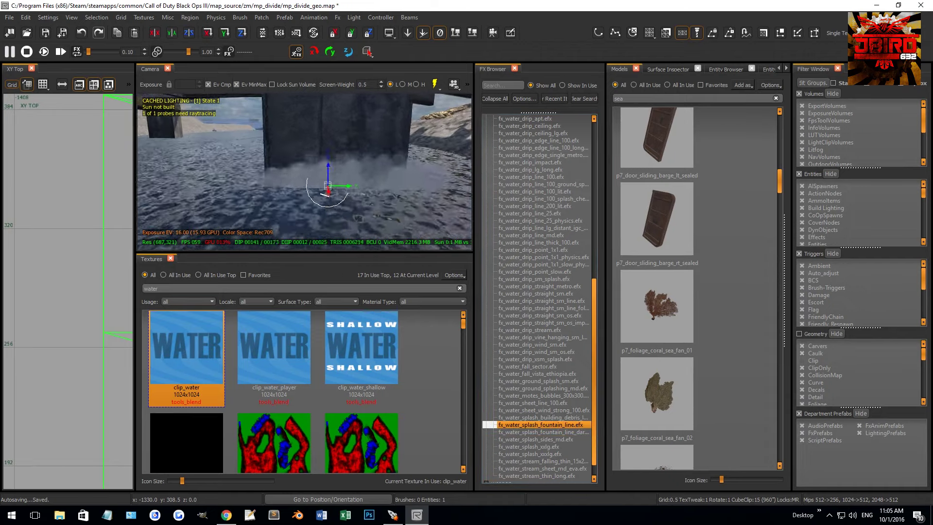
{"action": "right_click_drag", "start_coordinate": [364, 210], "coordinate": [328, 186]}
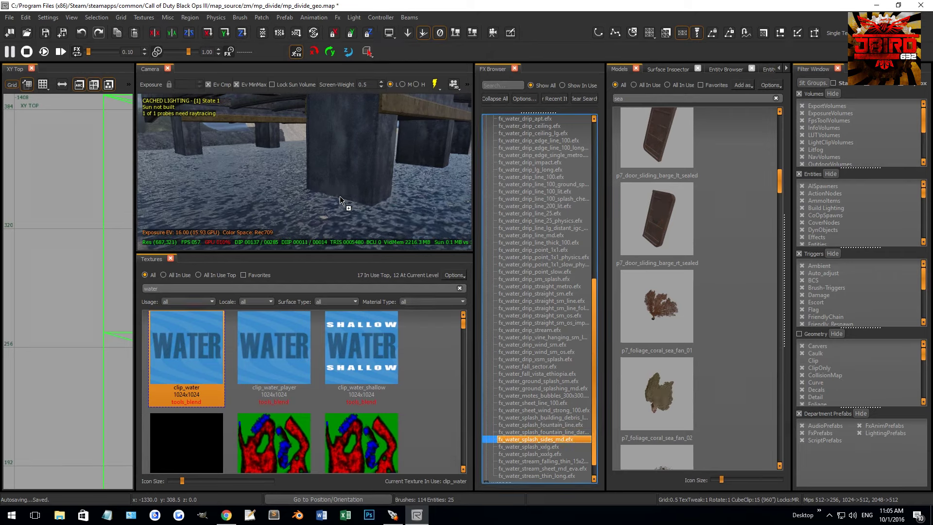
Try the fx_water_splash_sides_md effect at the pillar's waterline, rotate it -60 degrees about Z, inspect it, and remove it
{"action": "left_click_drag", "start_coordinate": [338, 199], "coordinate": [337, 196]}
{"action": "right_click_drag", "start_coordinate": [338, 199], "coordinate": [388, 194]}
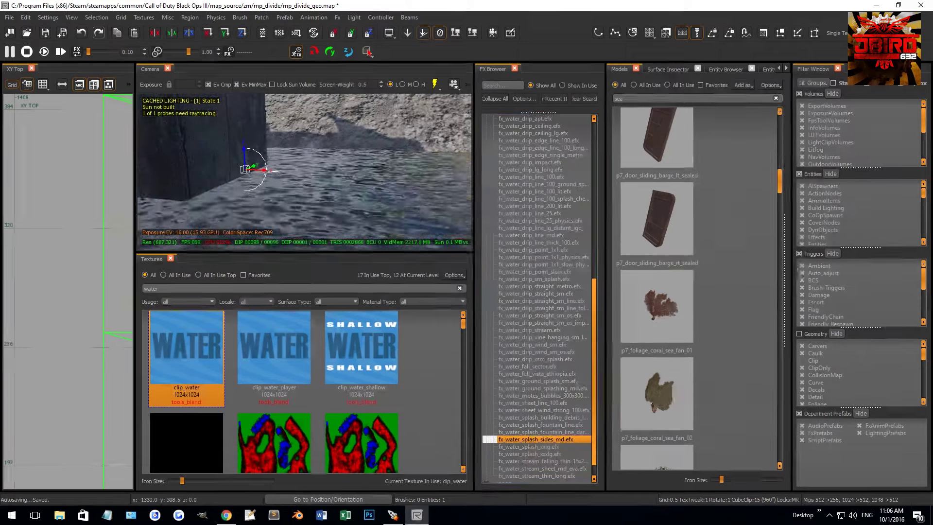
{"action": "key", "text": "ctrl+Tab"}
{"action": "key", "text": "ctrl+Tab"}
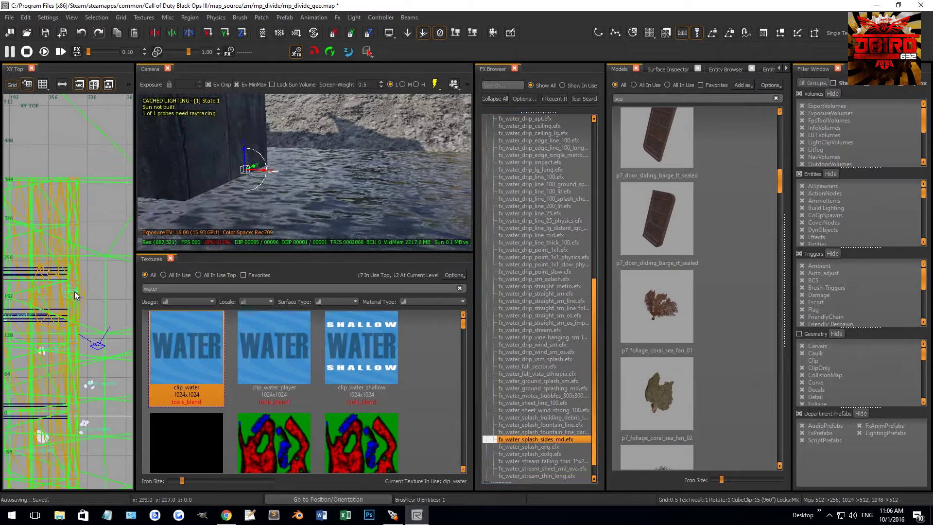
{"action": "key", "text": "ctrl+Tab"}
{"action": "left_click_drag", "start_coordinate": [68, 294], "coordinate": [75, 301]}
{"action": "right_click_drag", "start_coordinate": [195, 230], "coordinate": [225, 205]}
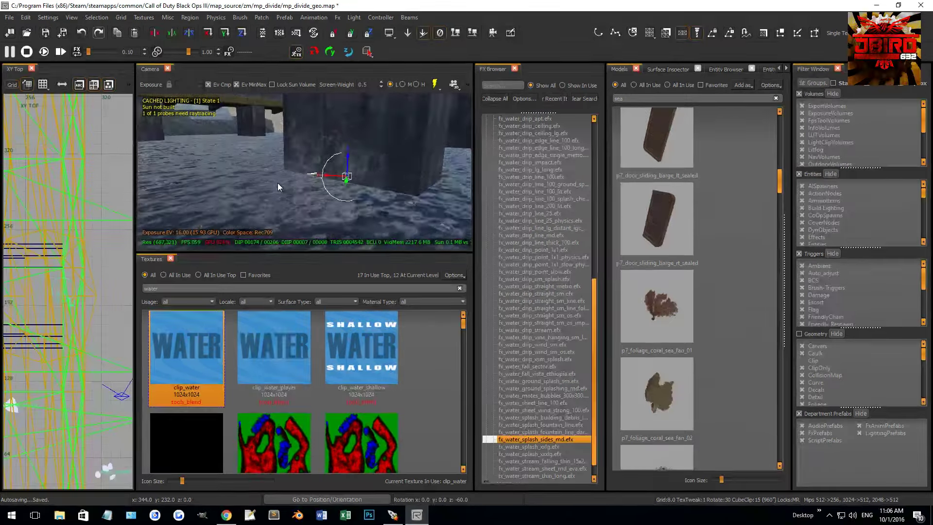
{"action": "key", "text": "Escape"}
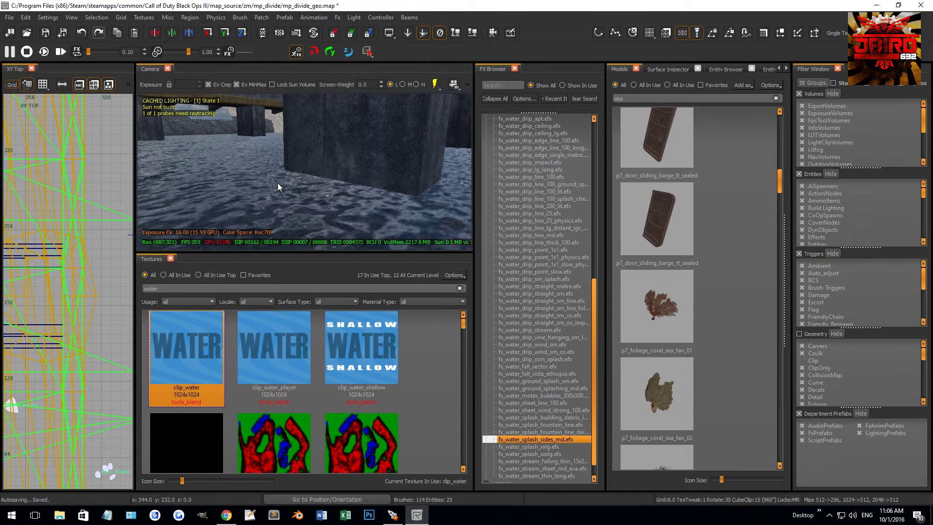
Try the fx_water_stream_falling_thin_15x200 effect on the water near the pillar, inspect it up close, and remove it
{"action": "scroll", "coordinate": [536, 450], "scroll_direction": "down", "scroll_amount": 1}
{"action": "left_click_drag", "start_coordinate": [550, 442], "coordinate": [326, 176]}
{"action": "right_click_drag", "start_coordinate": [326, 176], "coordinate": [347, 193]}
{"action": "left_click_drag", "start_coordinate": [347, 193], "coordinate": [421, 155]}
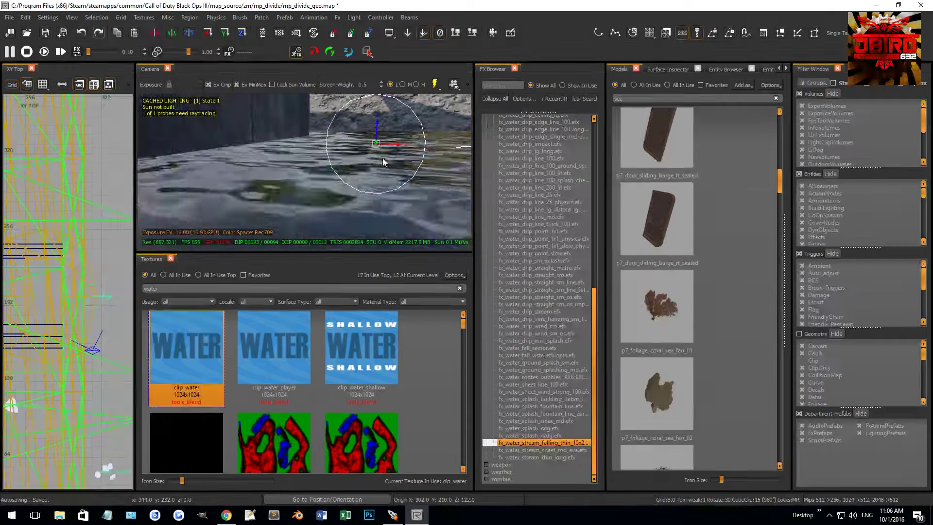
{"action": "key", "text": "Escape"}
{"action": "mouse_move", "coordinate": [389, 144]}
{"action": "right_mouse_down"}
{"action": "mouse_move", "coordinate": [379, 146]}
{"action": "mouse_move", "coordinate": [389, 169]}
{"action": "right_mouse_up"}
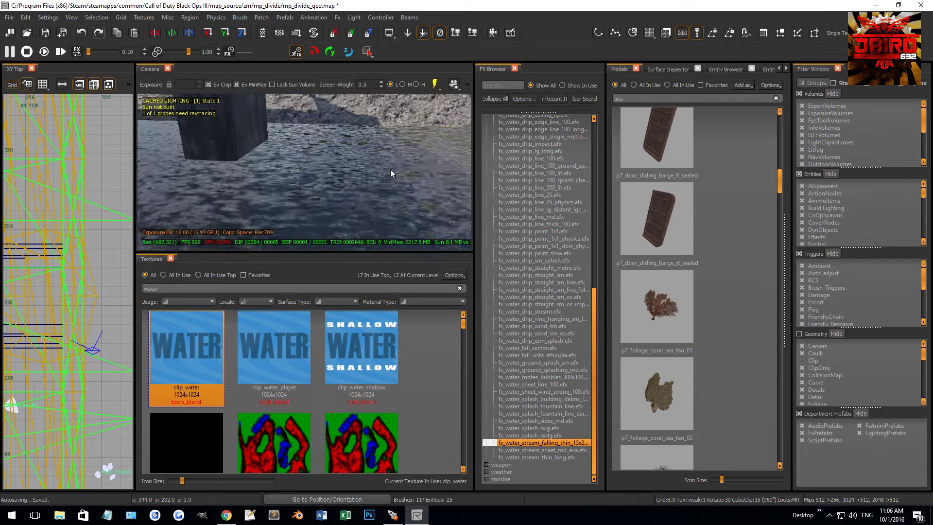
Try the fx_water_stream_sheet_md_eva and fx_water_stream_thin_long effects, inspect them from below the surface, and remove each
{"action": "left_click_drag", "start_coordinate": [573, 450], "coordinate": [439, 301]}
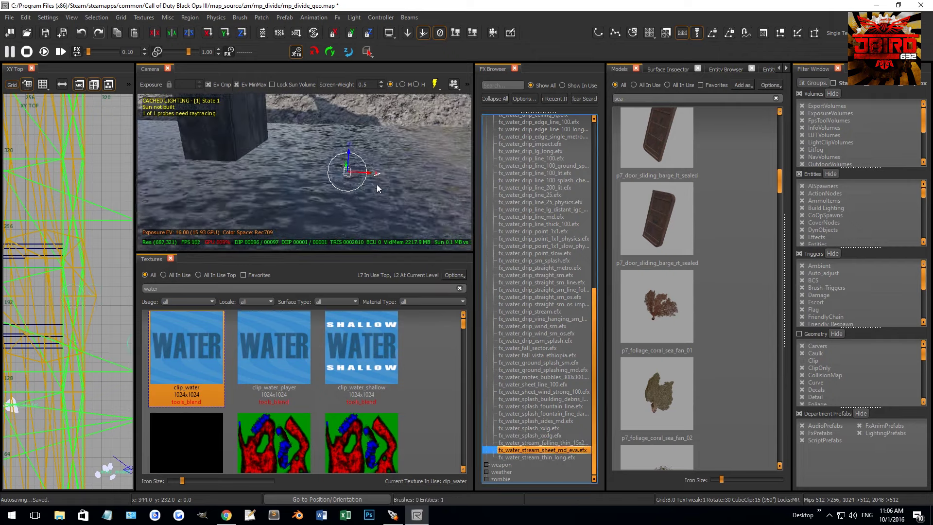
{"action": "mouse_move", "coordinate": [377, 185]}
{"action": "right_mouse_down"}
{"action": "mouse_move", "coordinate": [384, 176]}
{"action": "mouse_move", "coordinate": [371, 167]}
{"action": "right_mouse_up"}
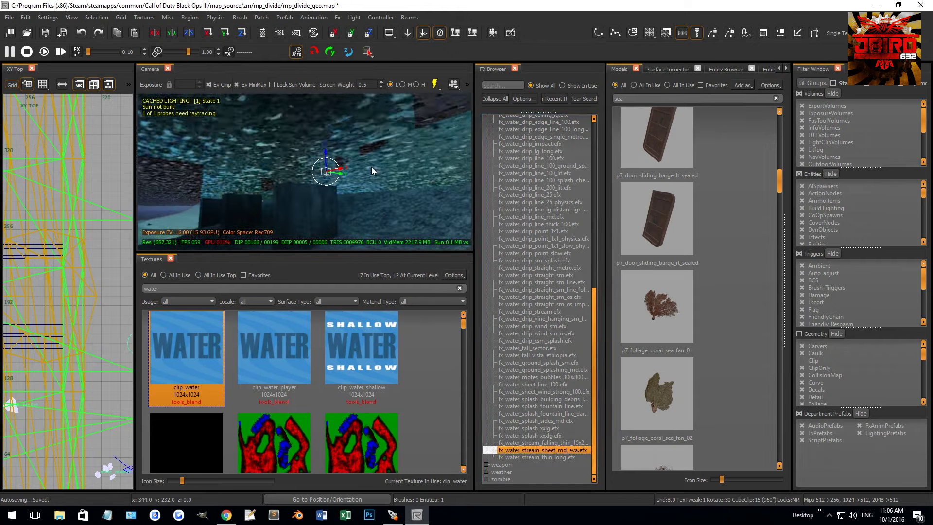
{"action": "left_click", "coordinate": [568, 458]}
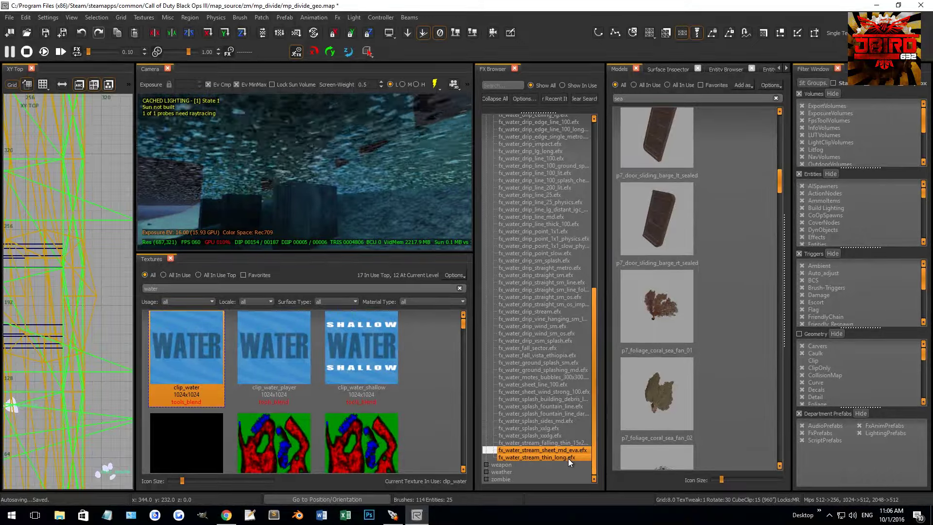
{"action": "left_click_drag", "start_coordinate": [567, 457], "coordinate": [520, 436]}
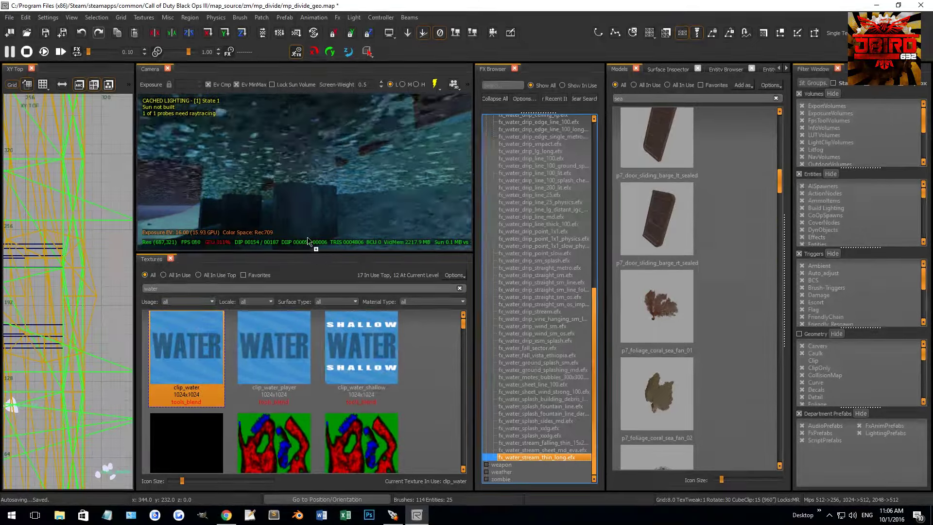
{"action": "right_click_drag", "start_coordinate": [339, 217], "coordinate": [333, 217]}
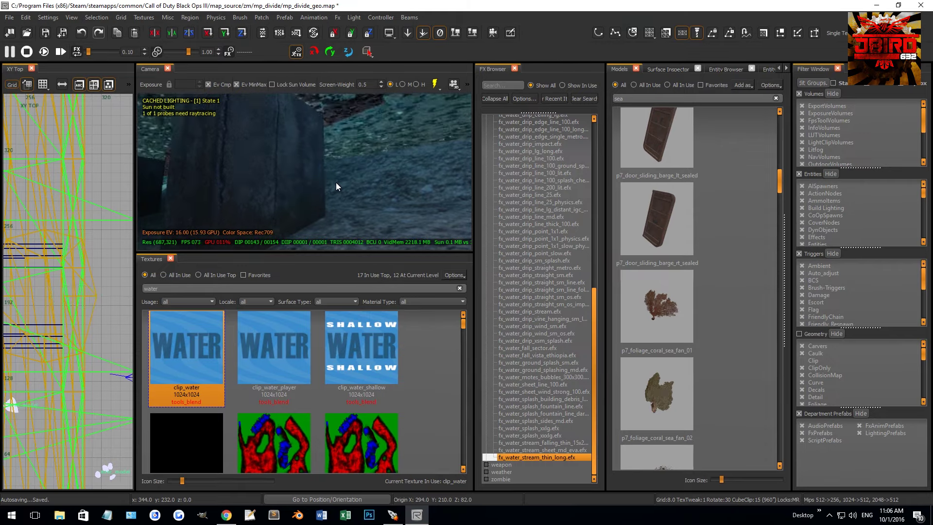
Place the fx_water_splash_sides_md effect on the water surface at the foot of the bridge pillar
{"action": "left_click", "coordinate": [529, 437]}
{"action": "right_click_drag", "start_coordinate": [352, 217], "coordinate": [357, 218]}
{"action": "left_click", "coordinate": [534, 384]}
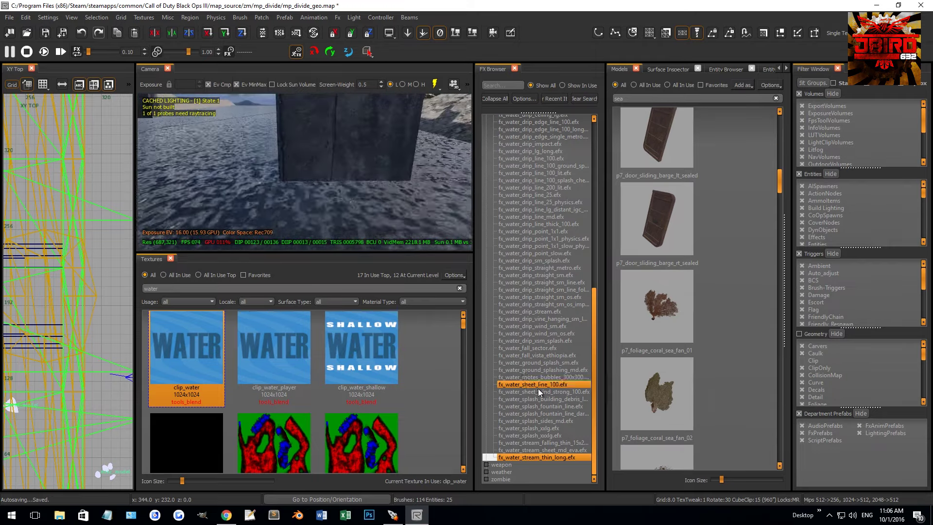
{"action": "left_click", "coordinate": [564, 425]}
{"action": "left_click", "coordinate": [564, 407]}
{"action": "left_click", "coordinate": [566, 413]}
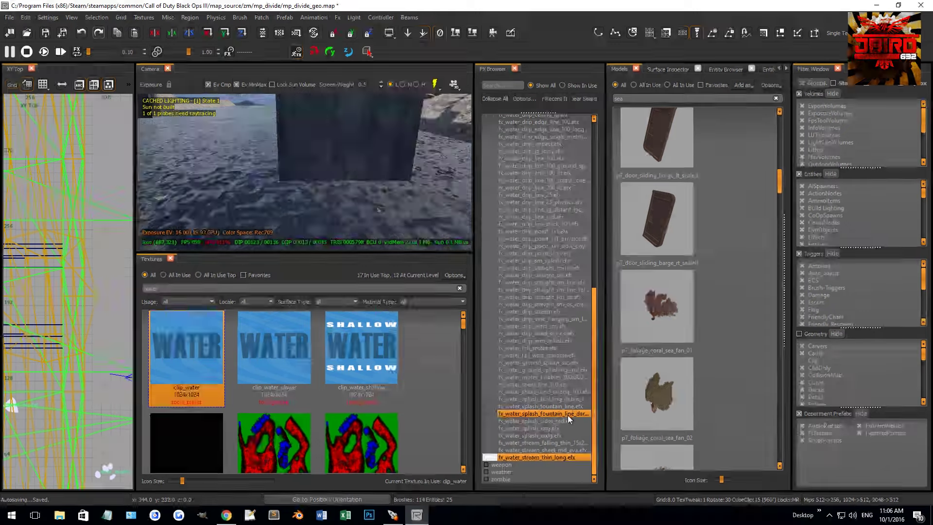
{"action": "left_click", "coordinate": [564, 420]}
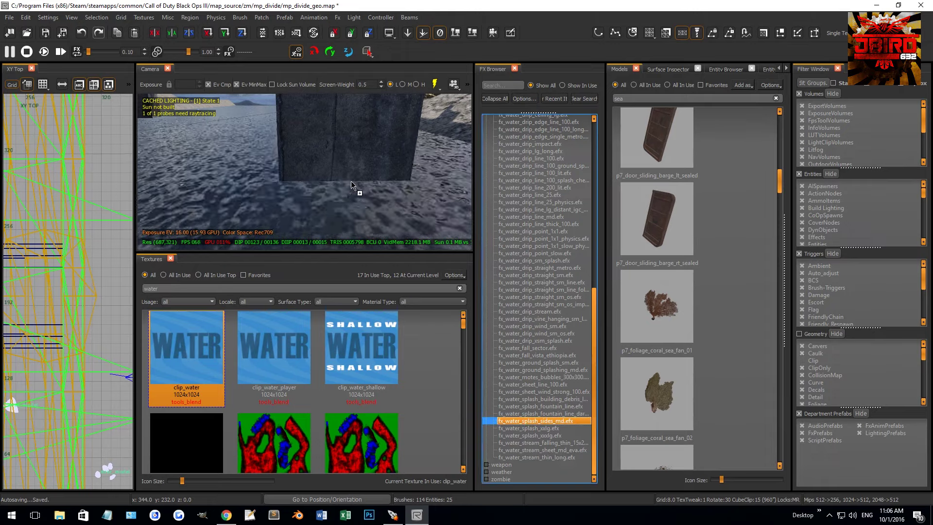
{"action": "mouse_move", "coordinate": [347, 188]}
{"action": "right_mouse_down"}
{"action": "mouse_move", "coordinate": [341, 203]}
{"action": "mouse_move", "coordinate": [338, 160]}
{"action": "mouse_move", "coordinate": [339, 170]}
{"action": "right_mouse_up"}
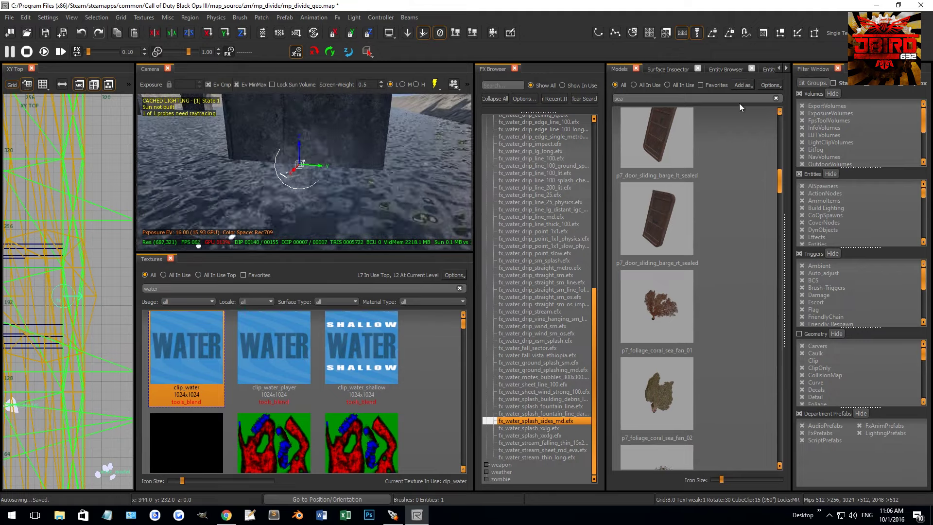
Close the Filter Window, Models and neighbouring inspector panels, and open FX Properties beside the FX Browser
{"action": "right_click", "coordinate": [557, 42]}
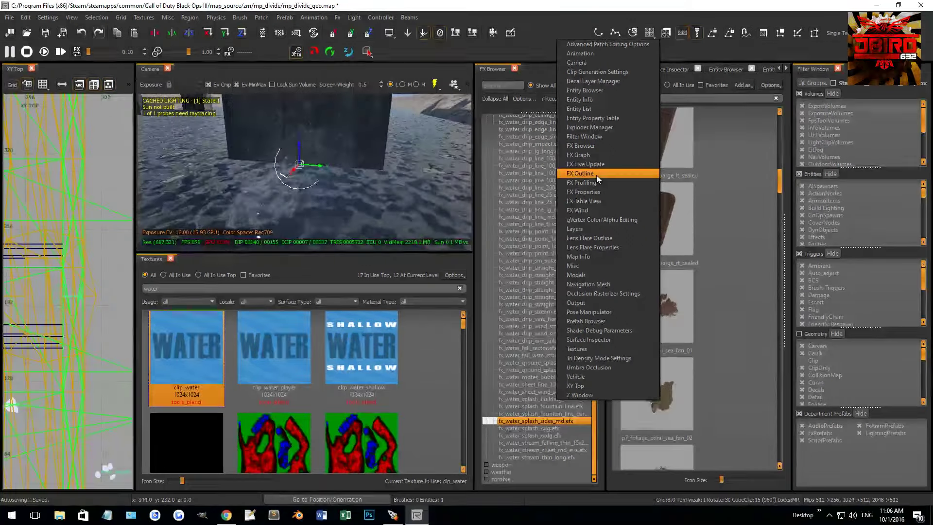
{"action": "left_click", "coordinate": [609, 185]}
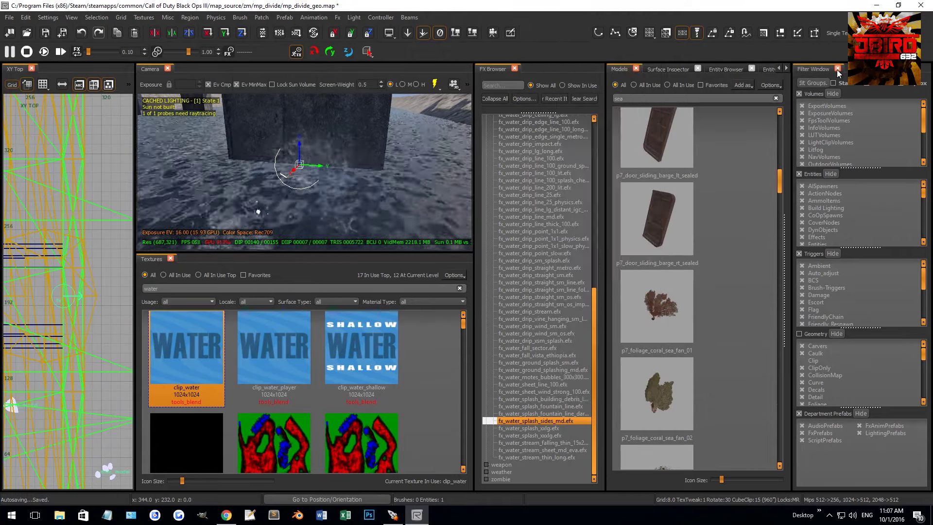
{"action": "left_click", "coordinate": [837, 70]}
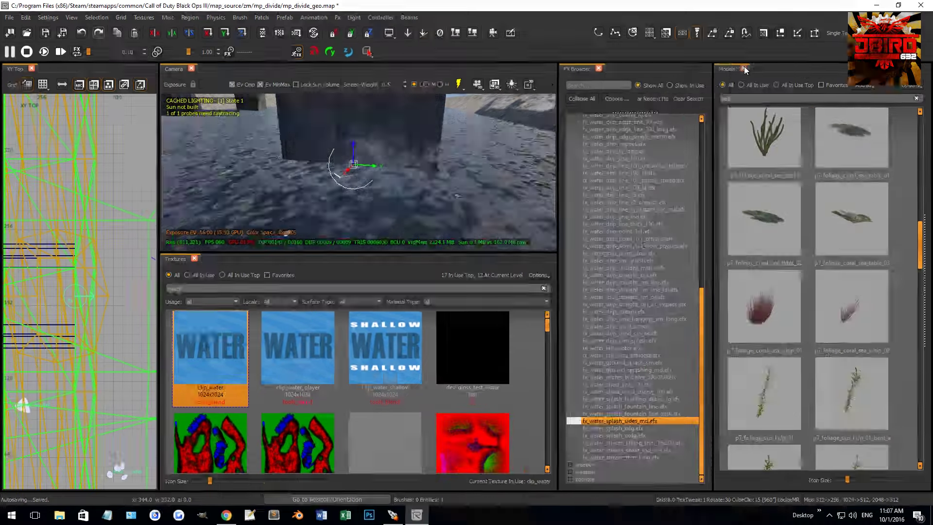
{"action": "left_click", "coordinate": [804, 68]}
{"action": "right_click", "coordinate": [543, 36]}
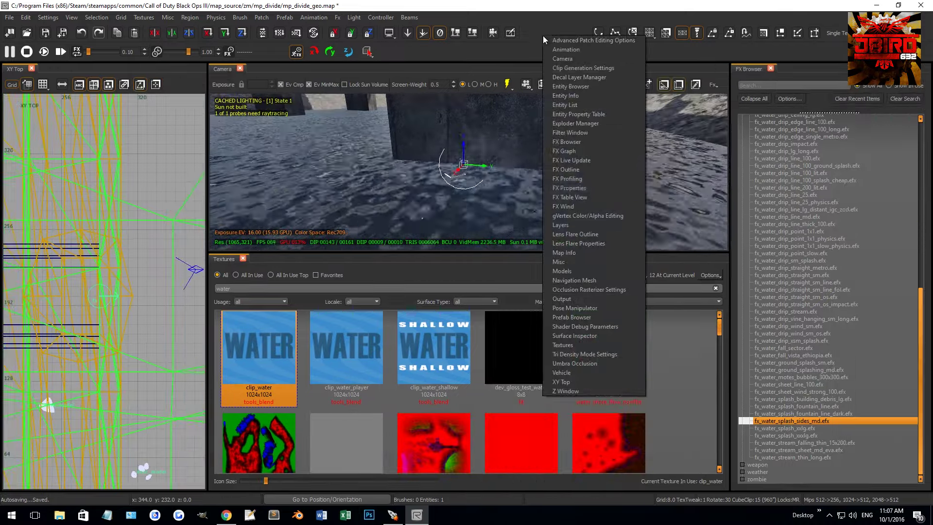
{"action": "left_click", "coordinate": [582, 191]}
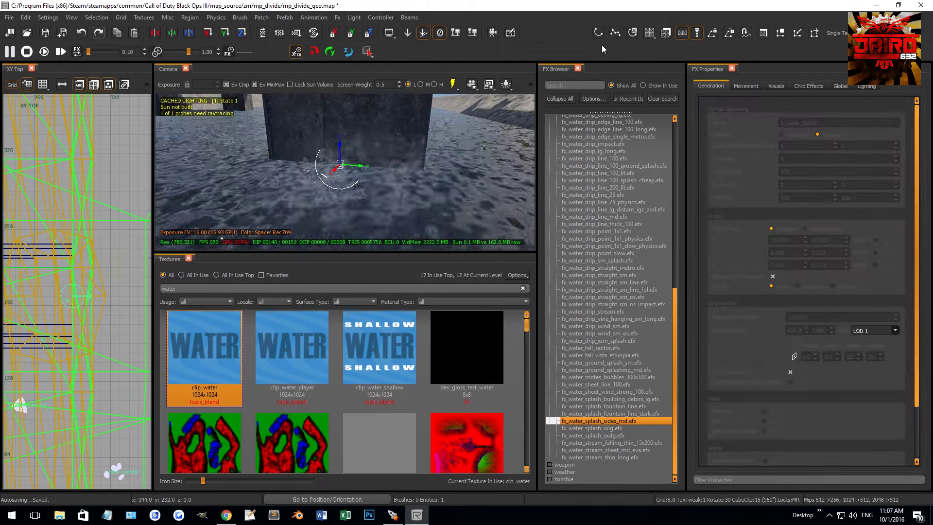
Open the FX Outline and examine the 1_water_splash element's movement properties against the splash at the pillar
{"action": "right_click", "coordinate": [579, 39]}
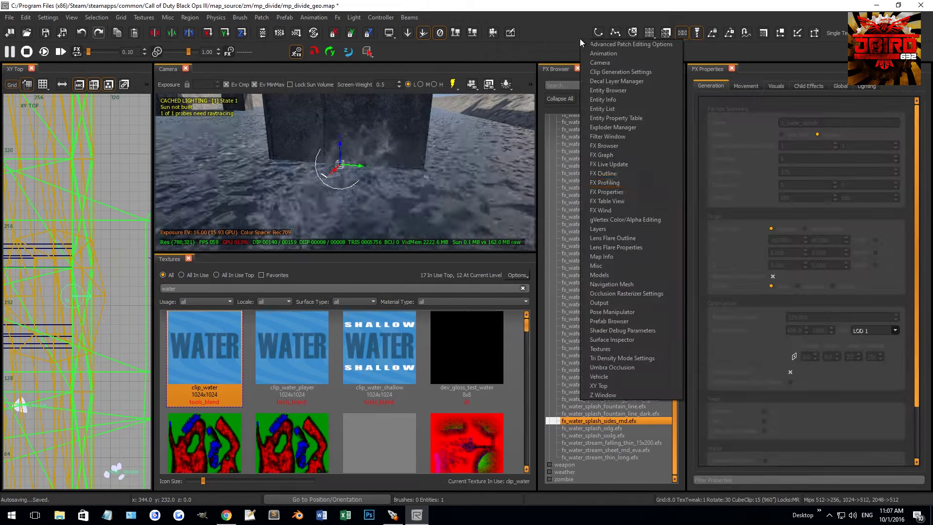
{"action": "left_click", "coordinate": [626, 175]}
{"action": "left_click", "coordinate": [623, 99]}
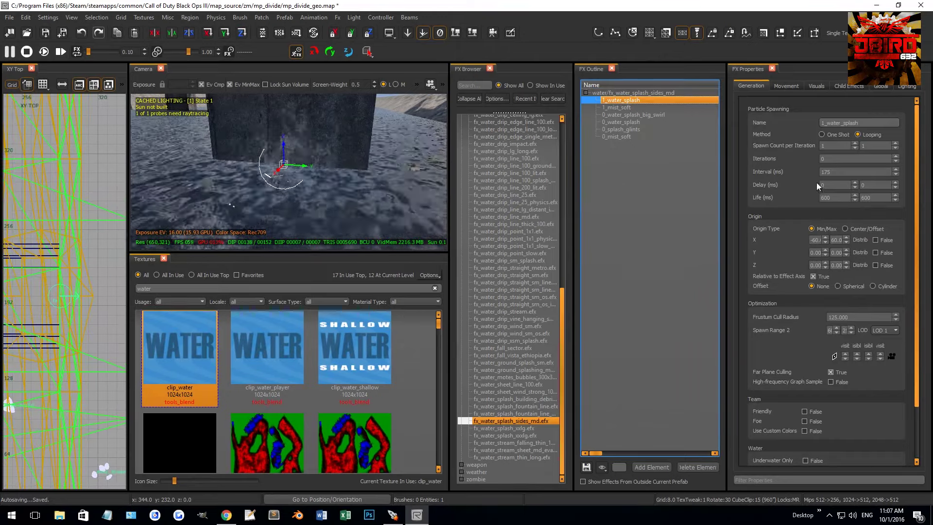
{"action": "left_click", "coordinate": [791, 85]}
{"action": "scroll", "coordinate": [772, 287], "scroll_direction": "down", "scroll_amount": 3}
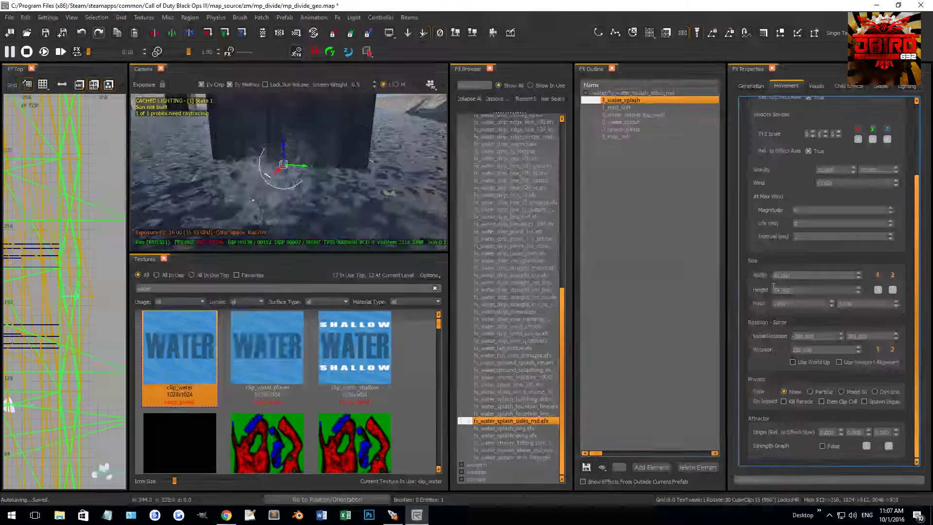
{"action": "right_click_drag", "start_coordinate": [338, 138], "coordinate": [311, 140]}
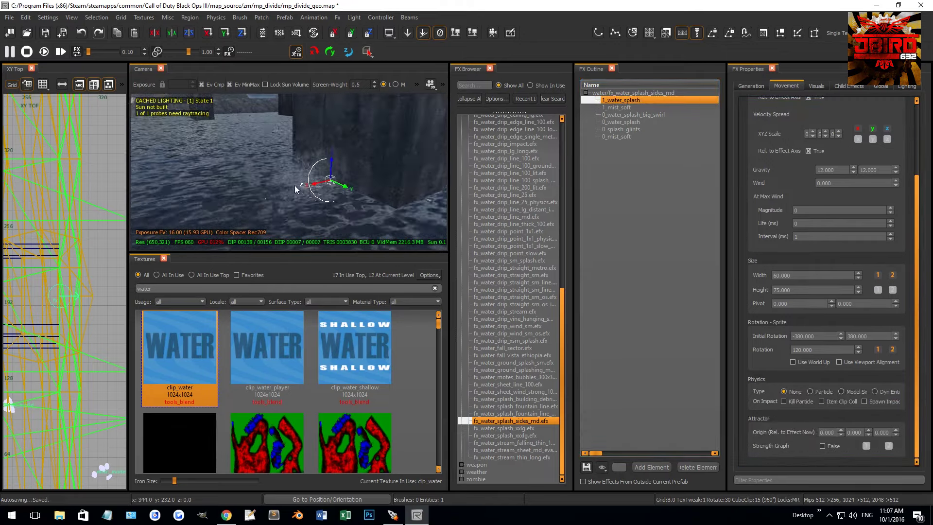
{"action": "right_click_drag", "start_coordinate": [294, 185], "coordinate": [272, 186]}
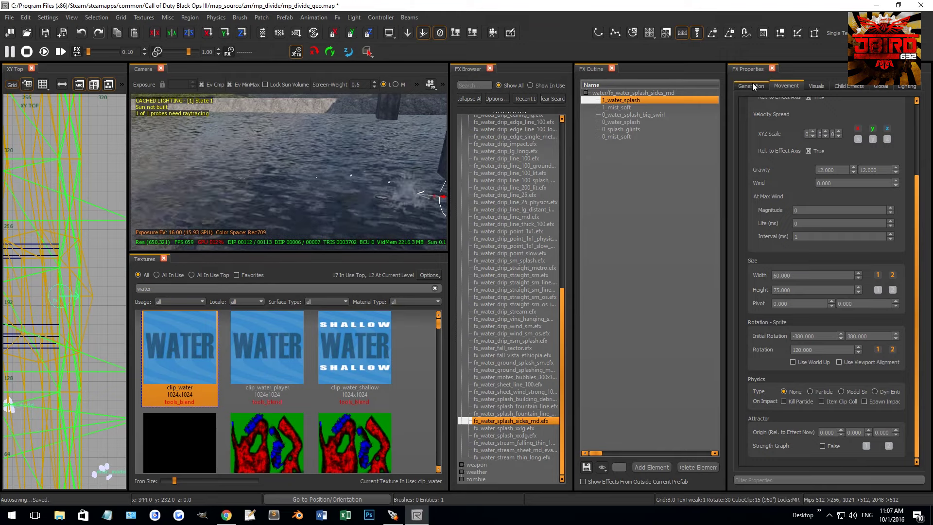
Set Move Relative To to Effect Now for the 1_water_splash, 1_mist_soft and 0_water_splash_big_swirl elements
{"action": "scroll", "coordinate": [796, 146], "scroll_direction": "up", "scroll_amount": 3}
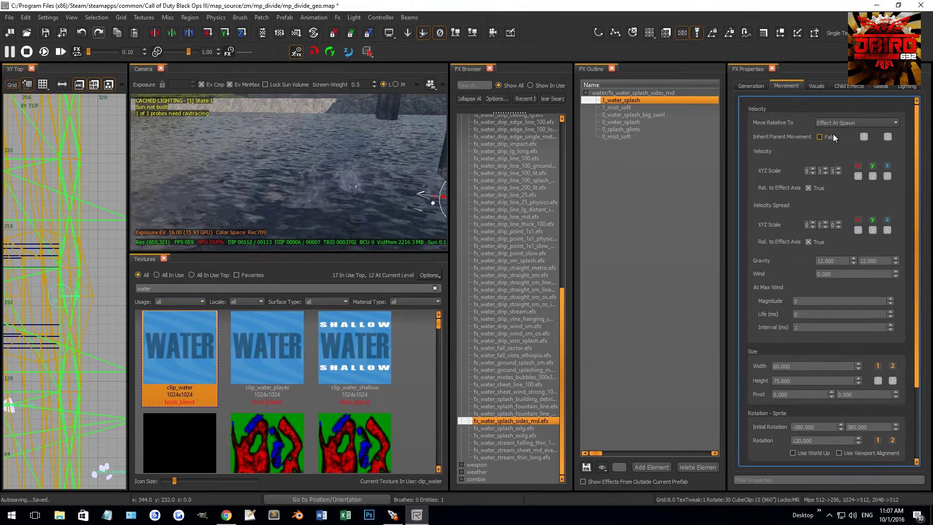
{"action": "left_click", "coordinate": [840, 122]}
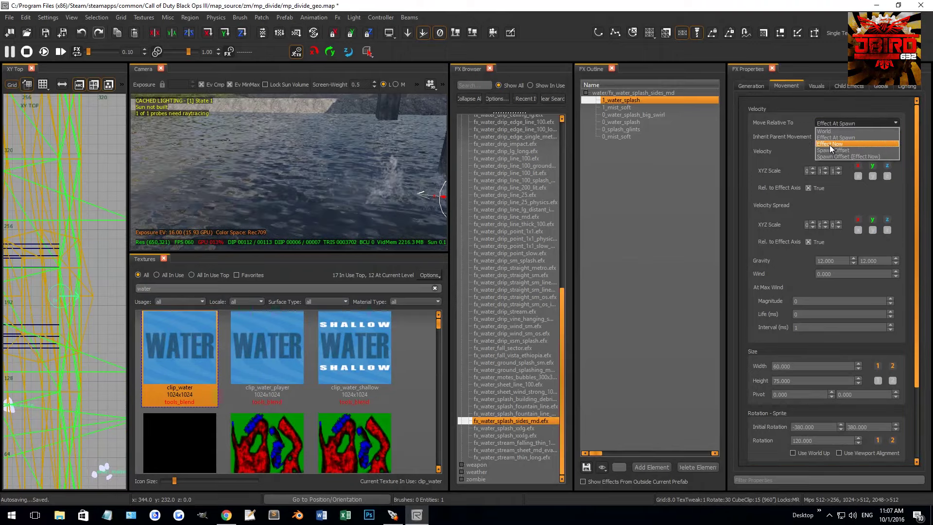
{"action": "left_click", "coordinate": [829, 144]}
{"action": "left_click", "coordinate": [632, 107], "text": "ctrl"}
{"action": "left_click", "coordinate": [840, 122]}
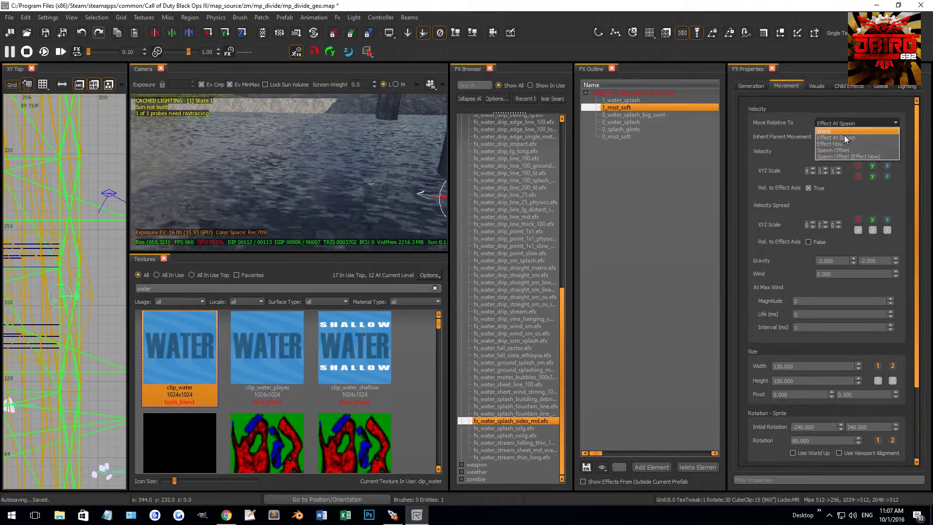
{"action": "left_click", "coordinate": [839, 142]}
{"action": "left_click", "coordinate": [637, 121], "text": "ctrl"}
{"action": "left_click", "coordinate": [635, 115]}
{"action": "left_click", "coordinate": [840, 122]}
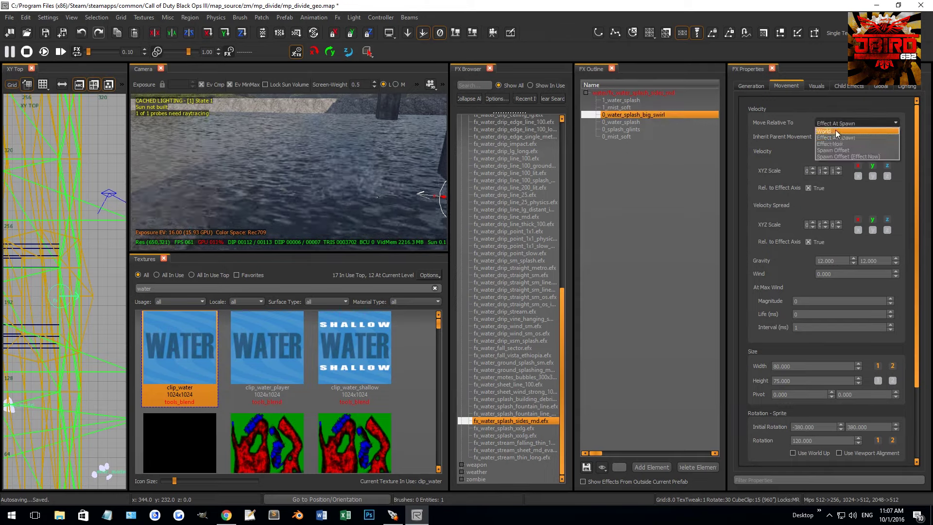
{"action": "left_click", "coordinate": [830, 144]}
Set Move Relative To to Effect Now for the 0_water_splash, 0_splash_glints and 0_mist_soft elements
{"action": "left_click", "coordinate": [624, 121]}
{"action": "left_click", "coordinate": [840, 123]}
{"action": "left_click", "coordinate": [820, 143]}
{"action": "left_click", "coordinate": [637, 129]}
{"action": "left_click", "coordinate": [855, 123]}
{"action": "left_click", "coordinate": [831, 143]}
{"action": "left_click", "coordinate": [644, 135]}
{"action": "left_click", "coordinate": [843, 123]}
{"action": "left_click", "coordinate": [830, 142]}
Rotate the splash effect -90 degrees about Z and, on a grid of 2, move it against the pillar at X 280, Y 208, Z 122
{"action": "scroll", "coordinate": [65, 270], "scroll_direction": "down", "scroll_amount": 3}
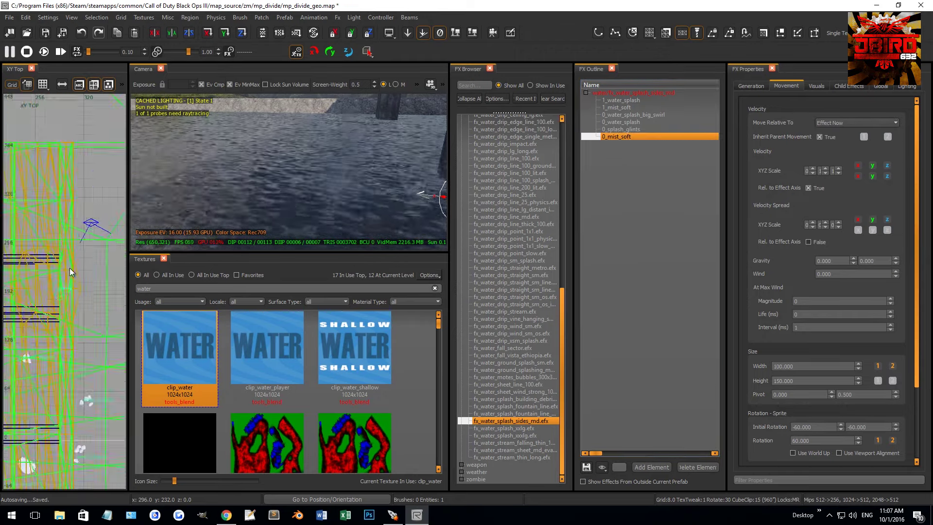
{"action": "right_click_drag", "start_coordinate": [312, 164], "coordinate": [296, 171]}
{"action": "left_click_drag", "start_coordinate": [77, 273], "coordinate": [80, 287]}
{"action": "right_click_drag", "start_coordinate": [310, 196], "coordinate": [229, 174]}
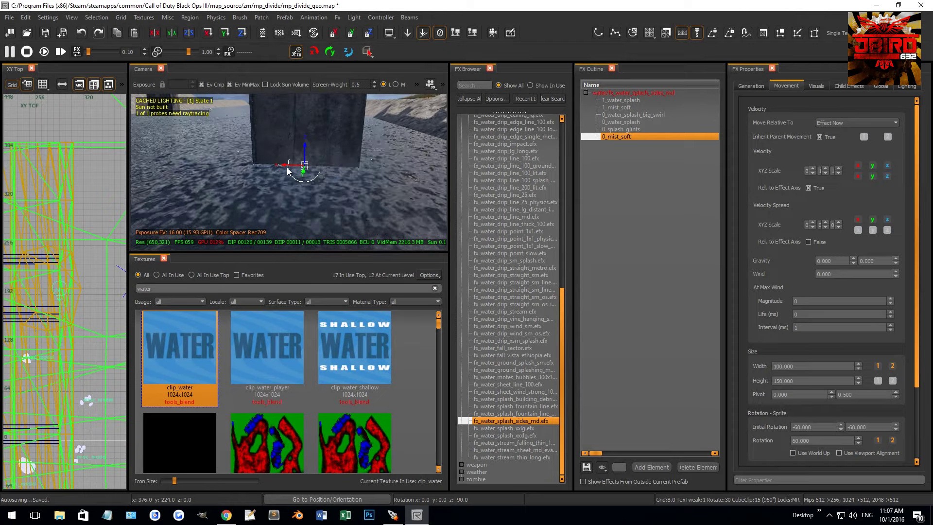
{"action": "right_click_drag", "start_coordinate": [288, 171], "coordinate": [328, 189]}
{"action": "key", "text": "bracketleft"}
{"action": "key", "text": "bracketleft"}
{"action": "left_click_drag", "start_coordinate": [378, 214], "coordinate": [371, 217]}
{"action": "right_click_drag", "start_coordinate": [369, 217], "coordinate": [325, 198]}
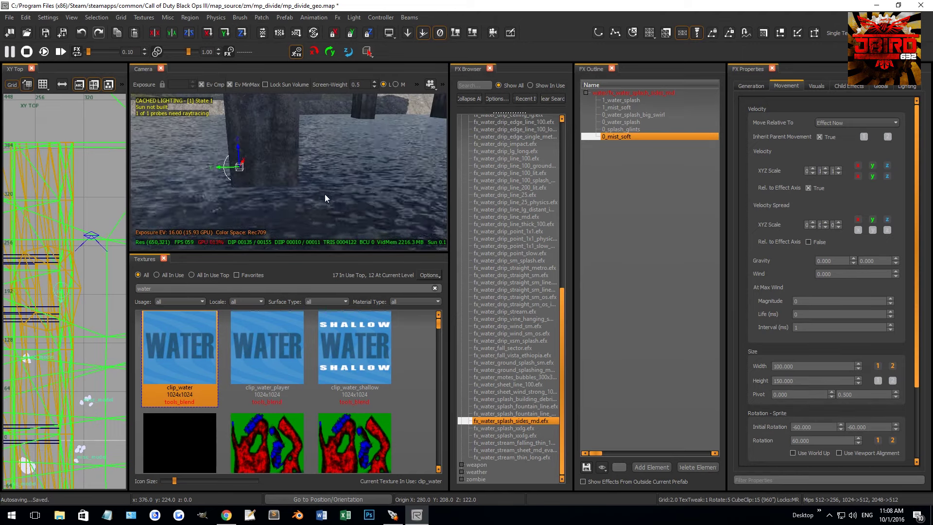
Save the edited fx_water_splash_sides_md effect and start saving a copy of it as a new effect
{"action": "left_click", "coordinate": [645, 92]}
{"action": "right_click", "coordinate": [639, 92]}
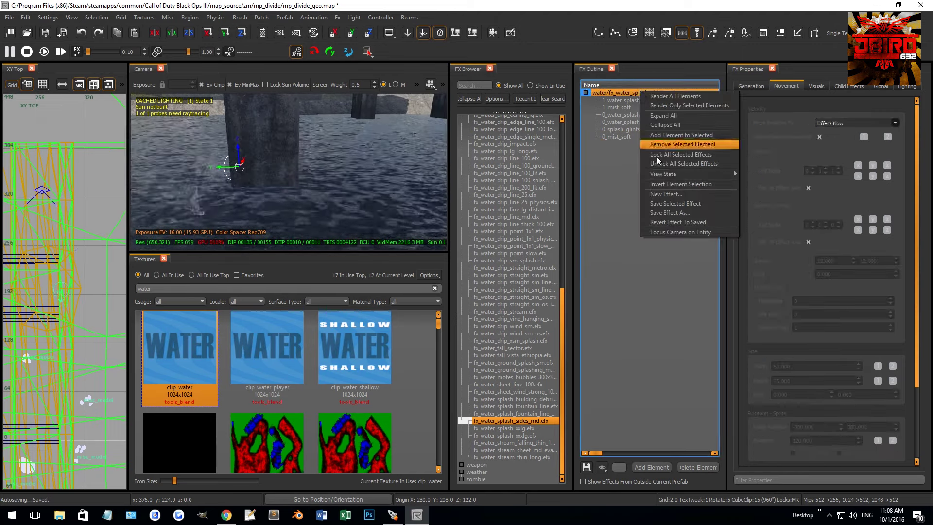
{"action": "left_click", "coordinate": [662, 202]}
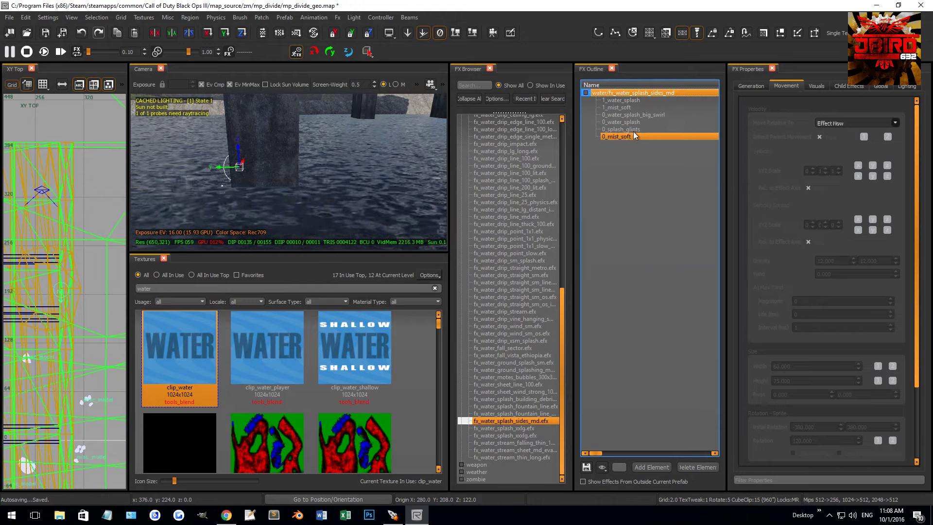
{"action": "right_click", "coordinate": [635, 94]}
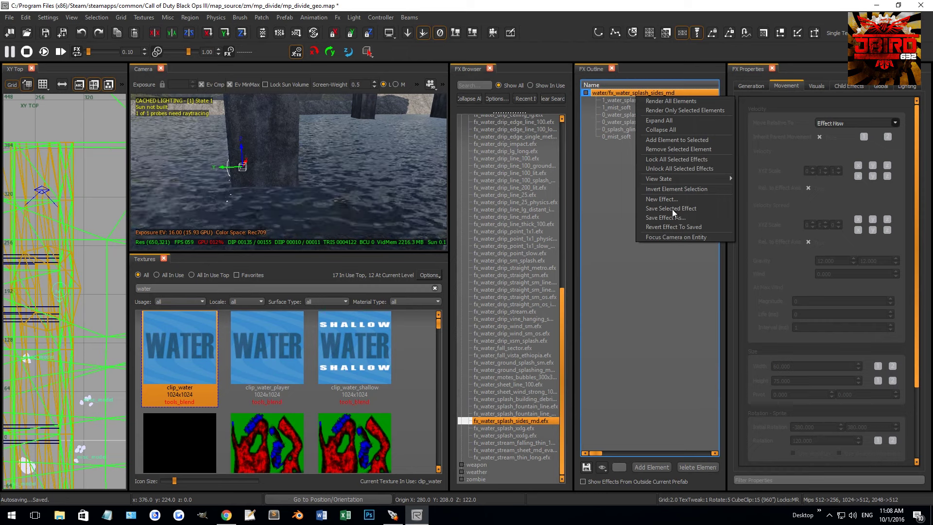
{"action": "left_click", "coordinate": [672, 219]}
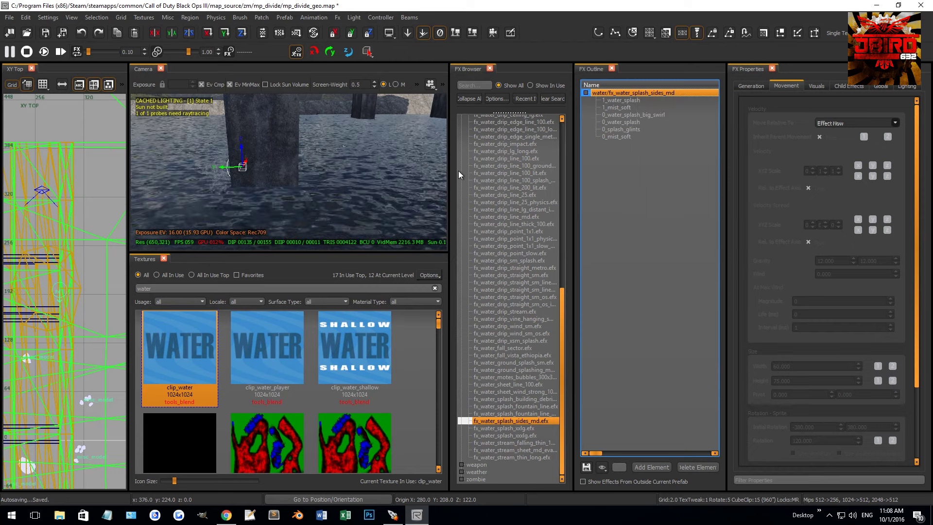
{"action": "left_click_drag", "start_coordinate": [422, 183], "coordinate": [366, 138]}
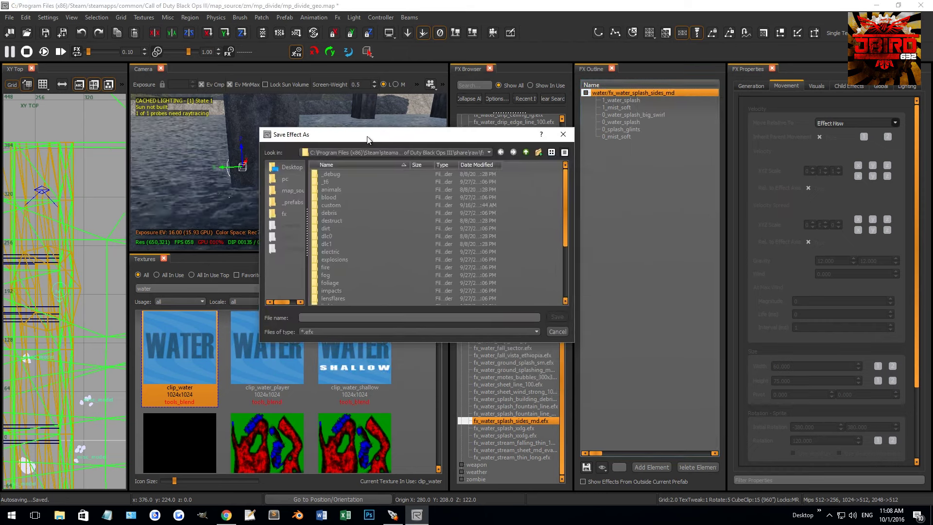
{"action": "double_click", "coordinate": [342, 205]}
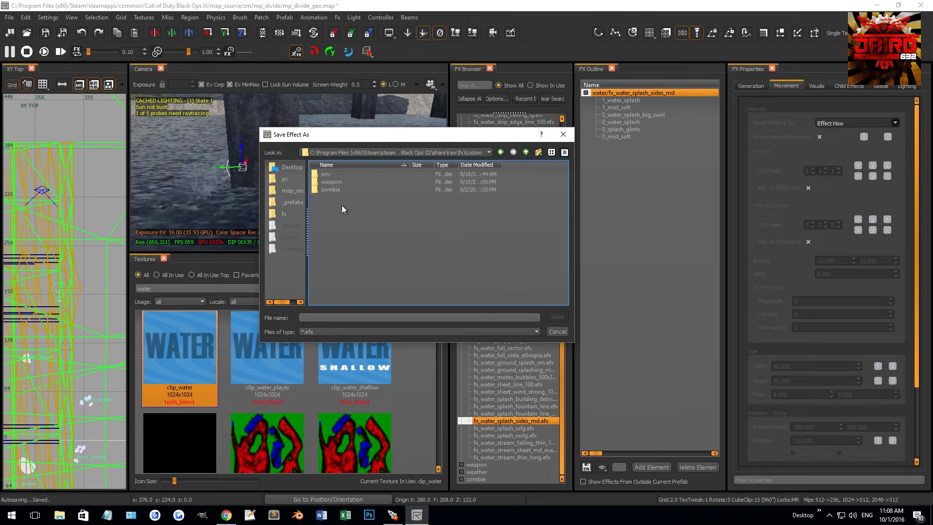
{"action": "right_click", "coordinate": [376, 224]}
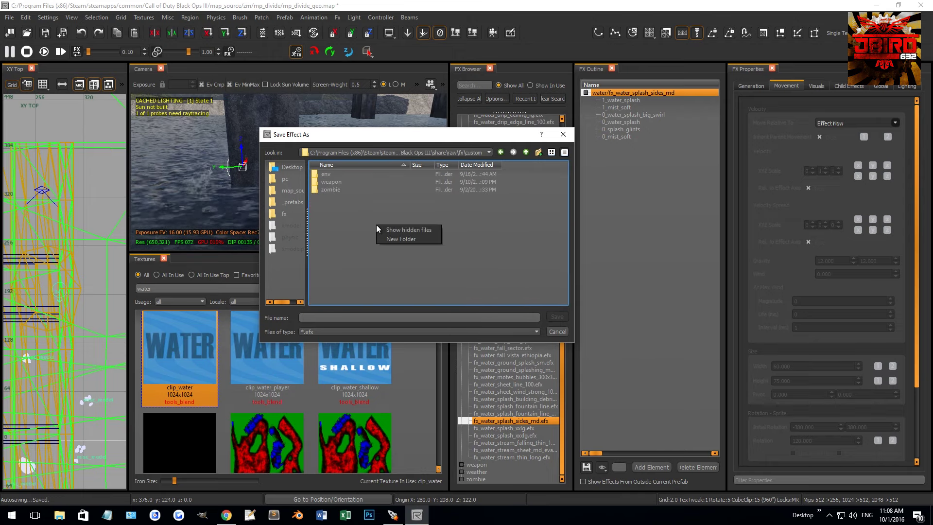
{"action": "left_click", "coordinate": [397, 241]}
{"action": "right_click", "coordinate": [381, 194]}
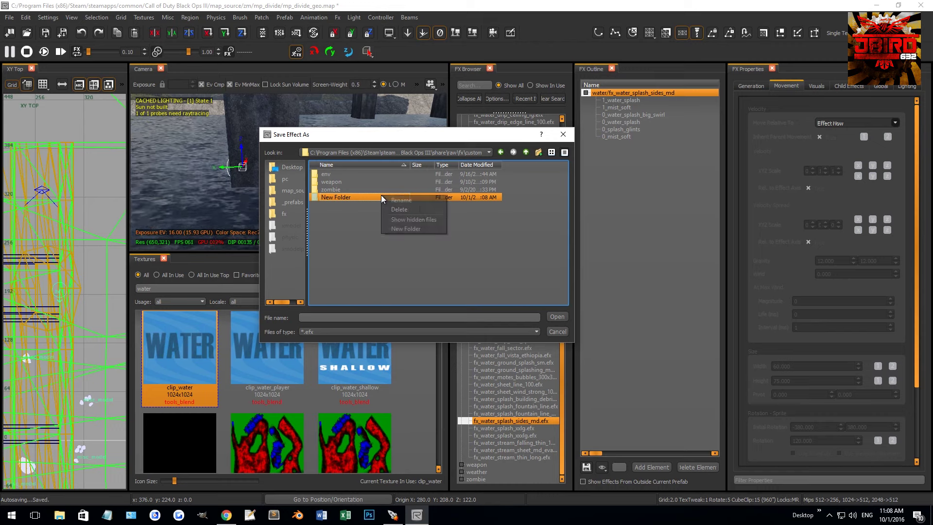
{"action": "left_click", "coordinate": [408, 209]}
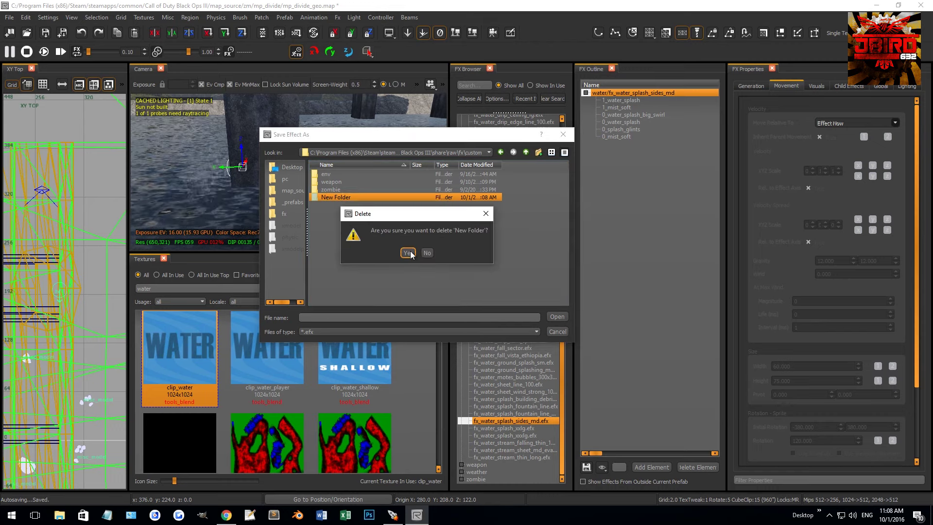
{"action": "left_click", "coordinate": [410, 251]}
Create an mp_divide folder inside the fx directory and save the effect there as fx_water_splash
{"action": "right_click", "coordinate": [548, 233]}
{"action": "left_click", "coordinate": [557, 246]}
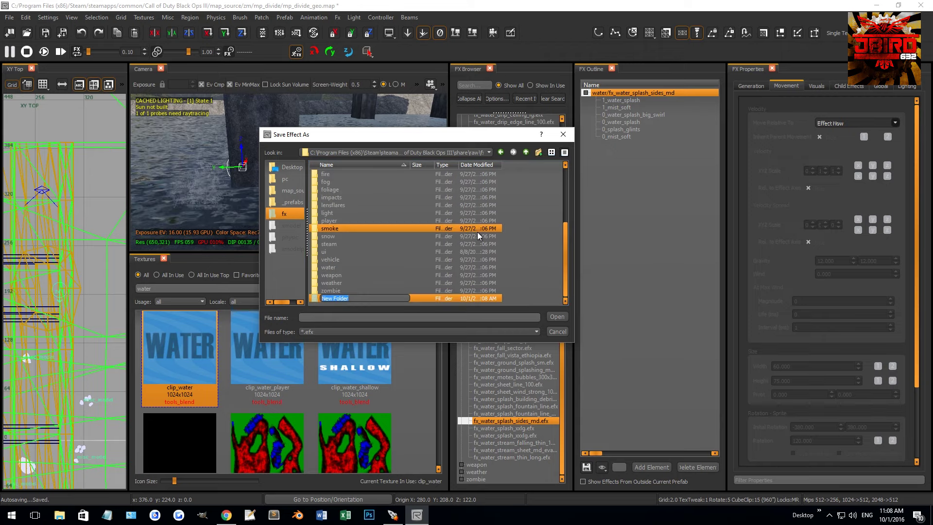
{"action": "double_click", "coordinate": [474, 299]}
{"action": "type", "text": "fx"}
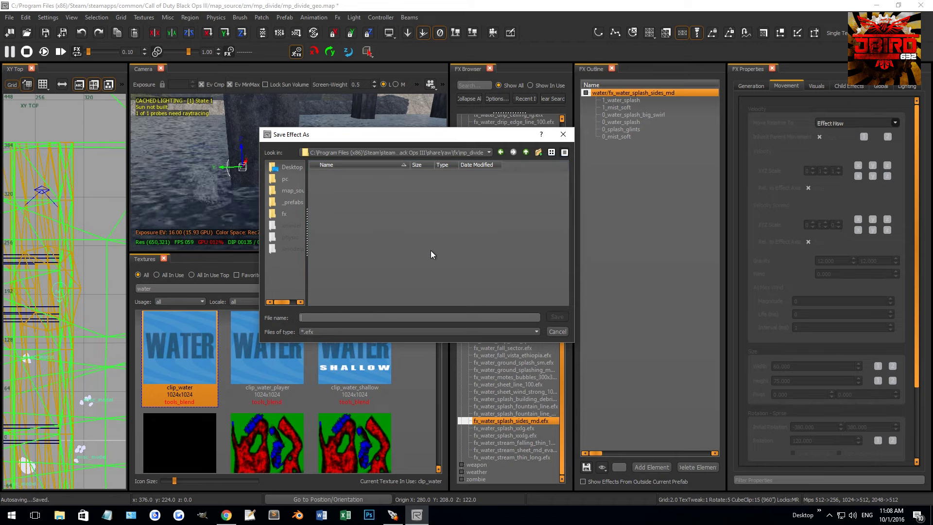
{"action": "type", "text": "_water_splash"}
{"action": "key", "text": "Return"}
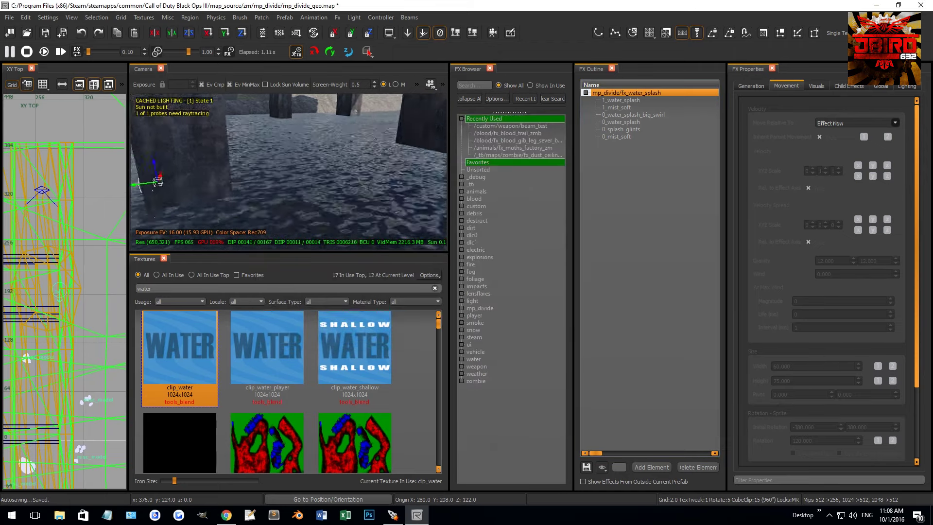
Duplicate the mp_divide/fx_water_splash effect twice and place the copies at the feet of the other pillars in the row
{"action": "right_click_drag", "start_coordinate": [228, 189], "coordinate": [213, 190]}
{"action": "left_click_drag", "start_coordinate": [215, 187], "coordinate": [384, 178]}
{"action": "right_click_drag", "start_coordinate": [291, 180], "coordinate": [352, 181]}
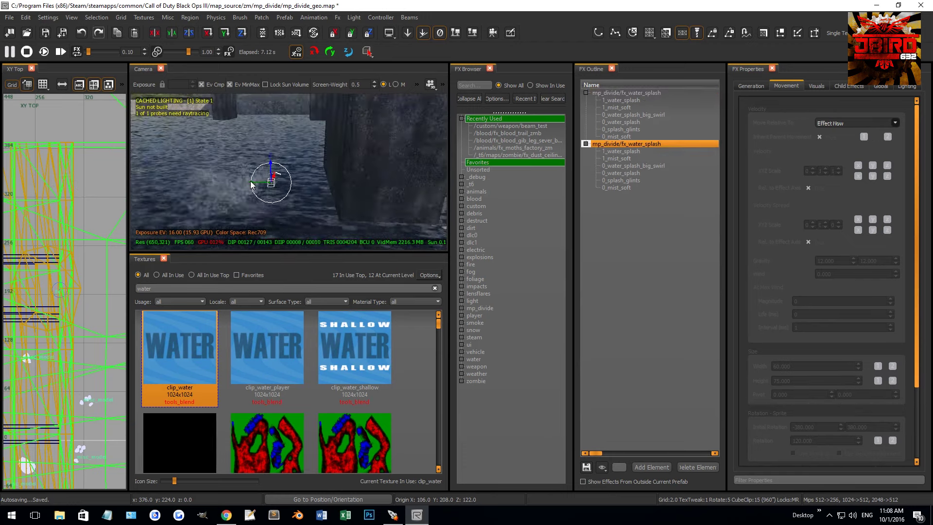
{"action": "left_click_drag", "start_coordinate": [273, 186], "coordinate": [307, 197]}
{"action": "mouse_move", "coordinate": [308, 195]}
{"action": "right_mouse_down"}
{"action": "mouse_move", "coordinate": [322, 200]}
{"action": "mouse_move", "coordinate": [294, 194]}
{"action": "right_mouse_up"}
{"action": "key", "text": "space"}
{"action": "left_click_drag", "start_coordinate": [140, 159], "coordinate": [321, 191]}
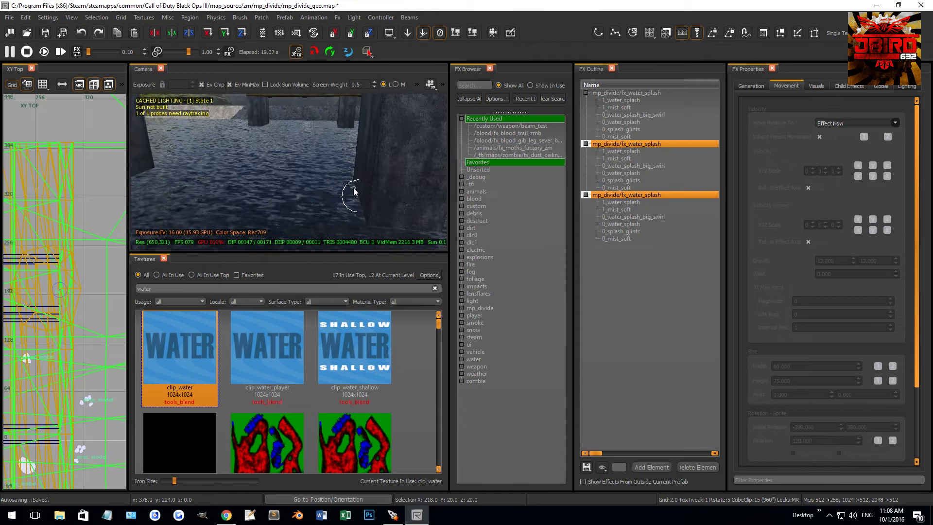
Duplicate all three splash effects and move the copies to the opposite row of pillars, around Y -176
{"action": "key", "text": "Up"}
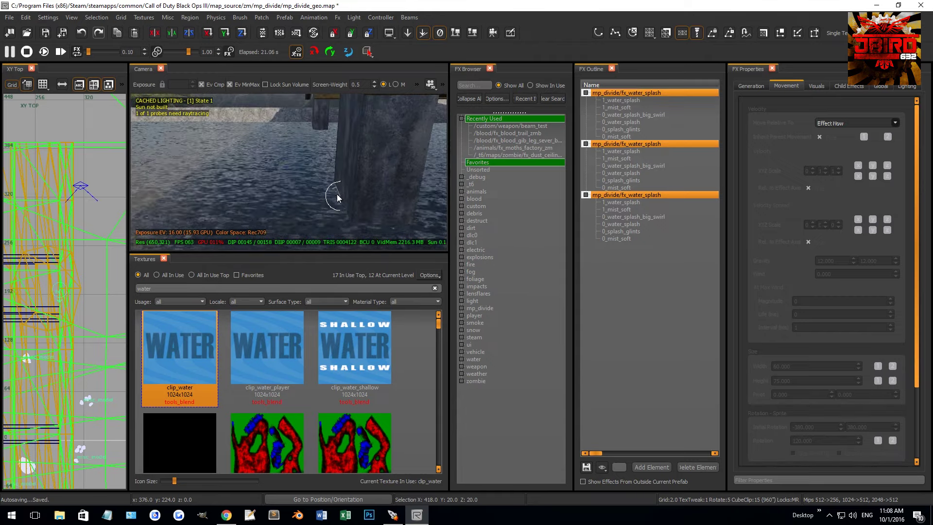
{"action": "key", "text": "Down"}
{"action": "key", "text": "space"}
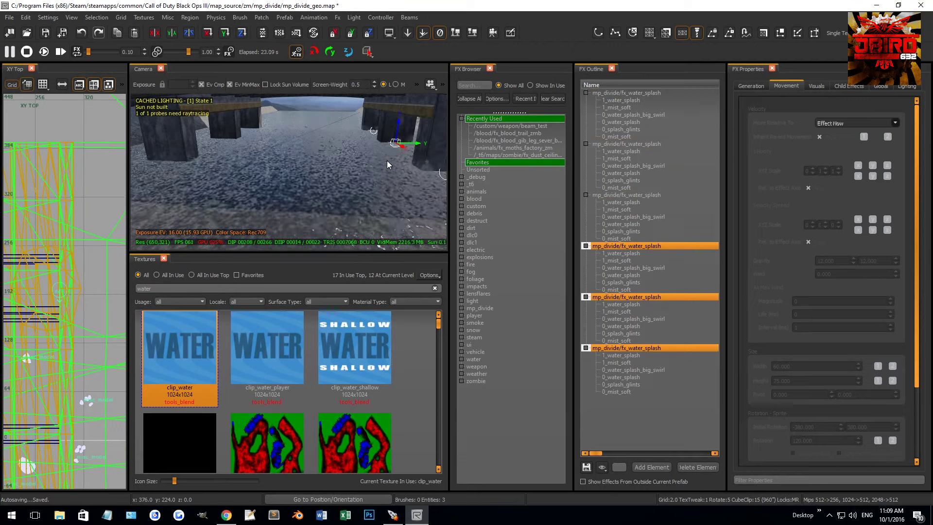
{"action": "key", "text": "Up"}
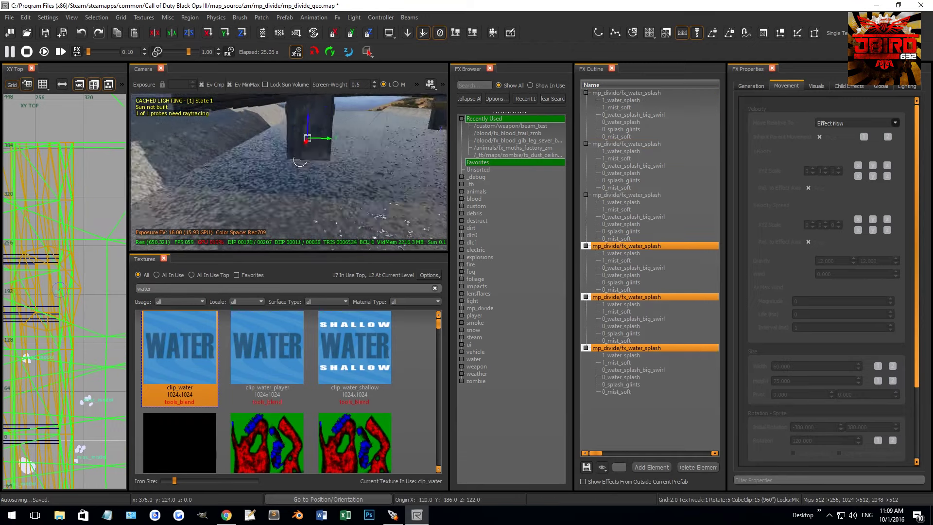
{"action": "key", "text": "Up"}
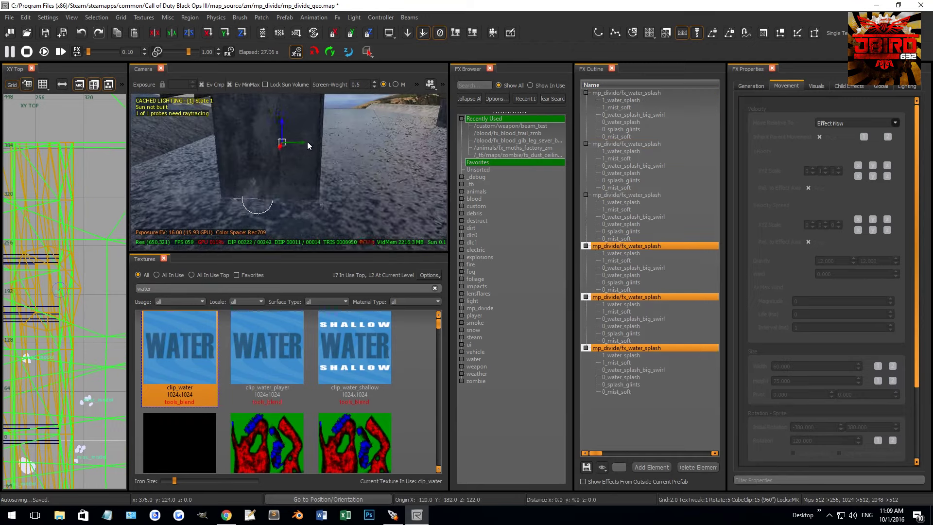
Close the FX Outline, FX Browser and FX Properties panels to enlarge the viewport
{"action": "left_click", "coordinate": [685, 122]}
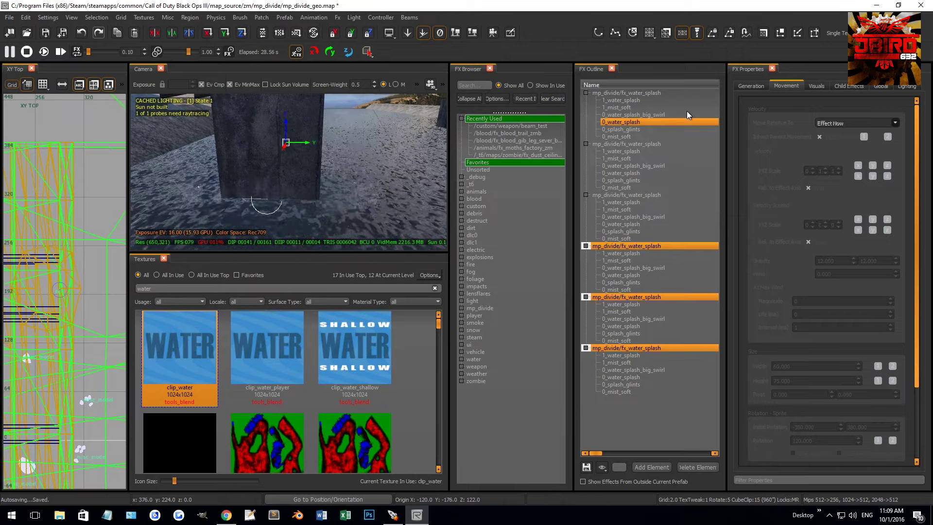
{"action": "left_click", "coordinate": [612, 69]}
{"action": "left_click", "coordinate": [577, 69]}
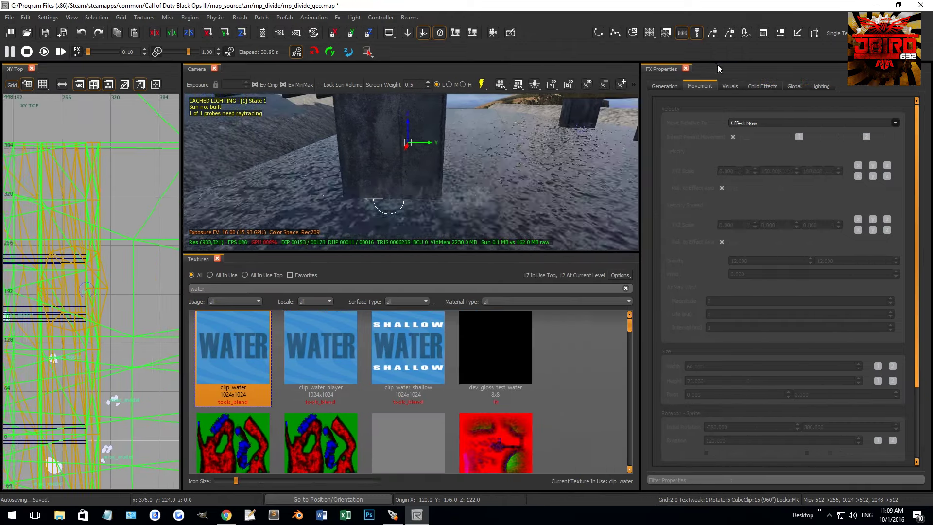
{"action": "left_click", "coordinate": [685, 68]}
Replay the effects and examine the splashes around the bridge pillars
{"action": "key", "text": "Right"}
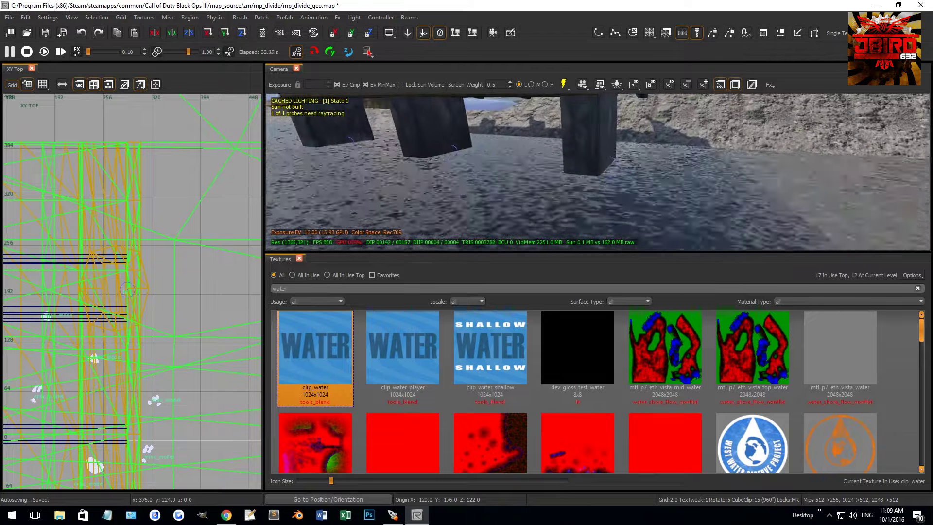
{"action": "right_click_drag", "start_coordinate": [543, 196], "coordinate": [457, 190]}
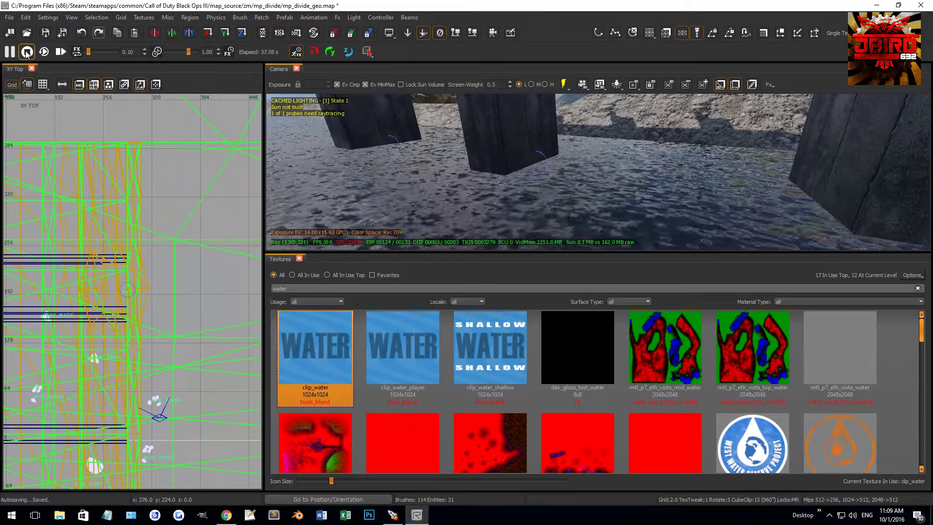
{"action": "left_click", "coordinate": [43, 50]}
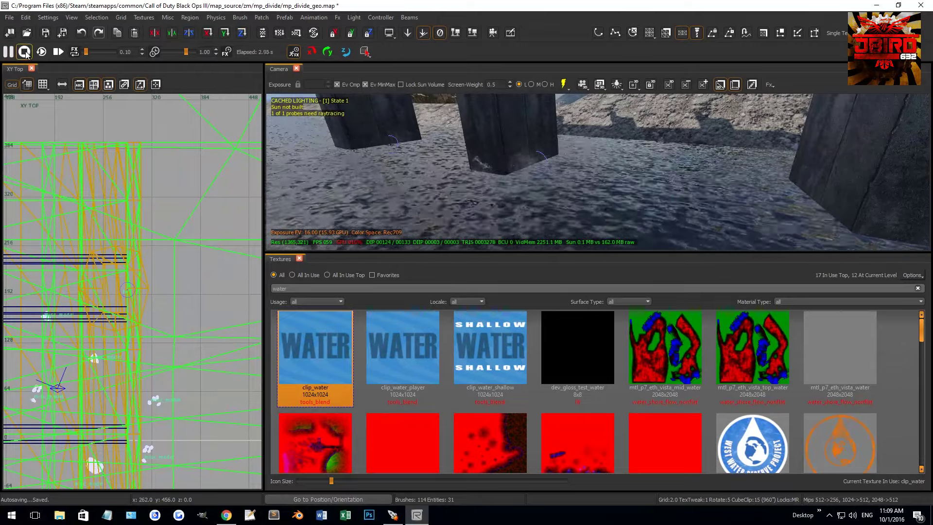
Place a p7_foliage_coral_sea_whip_01 model on the riverbed near the bridge
{"action": "mouse_move", "coordinate": [515, 160]}
{"action": "right_mouse_down"}
{"action": "mouse_move", "coordinate": [505, 157]}
{"action": "mouse_move", "coordinate": [563, 160]}
{"action": "mouse_move", "coordinate": [570, 156]}
{"action": "mouse_move", "coordinate": [552, 155]}
{"action": "mouse_move", "coordinate": [563, 157]}
{"action": "mouse_move", "coordinate": [563, 145]}
{"action": "right_mouse_up"}
{"action": "key", "text": "ctrl+g"}
{"action": "key", "text": "m"}
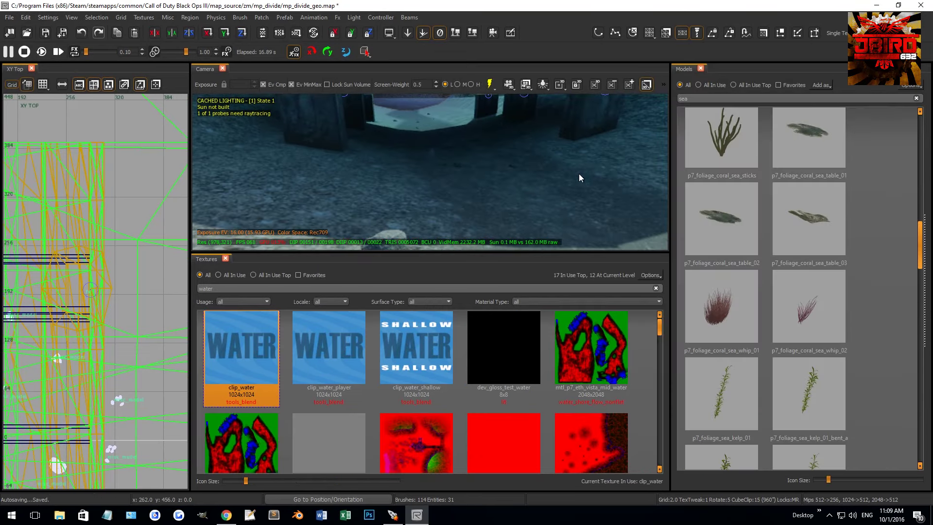
{"action": "right_click_drag", "start_coordinate": [566, 174], "coordinate": [764, 164]}
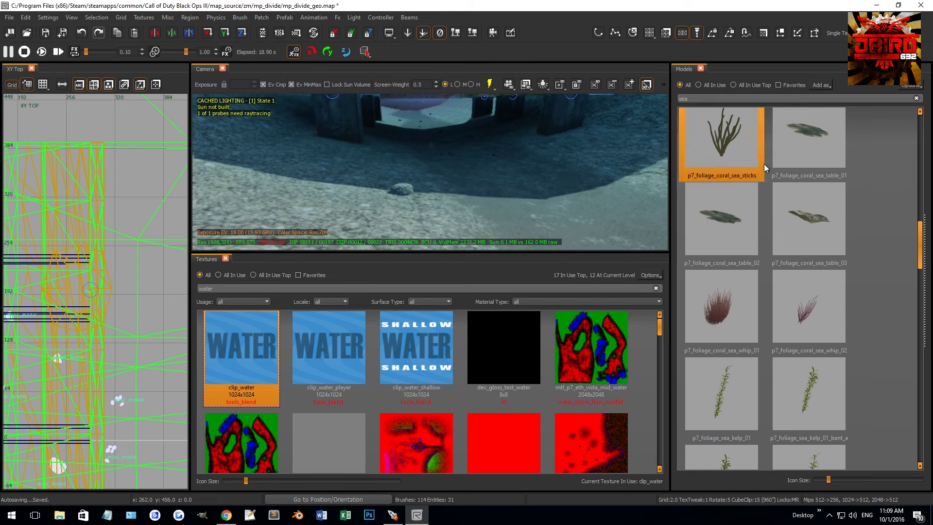
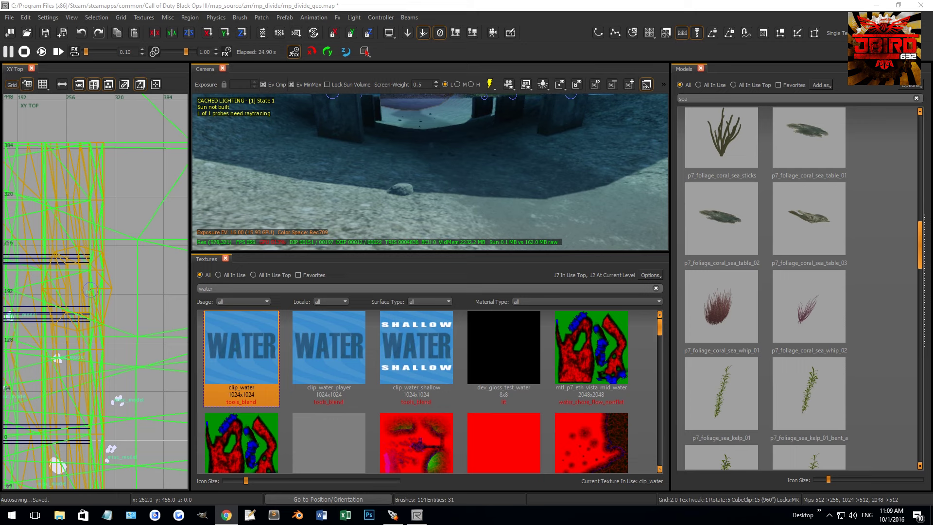
{"action": "right_click_drag", "start_coordinate": [593, 188], "coordinate": [593, 189]}
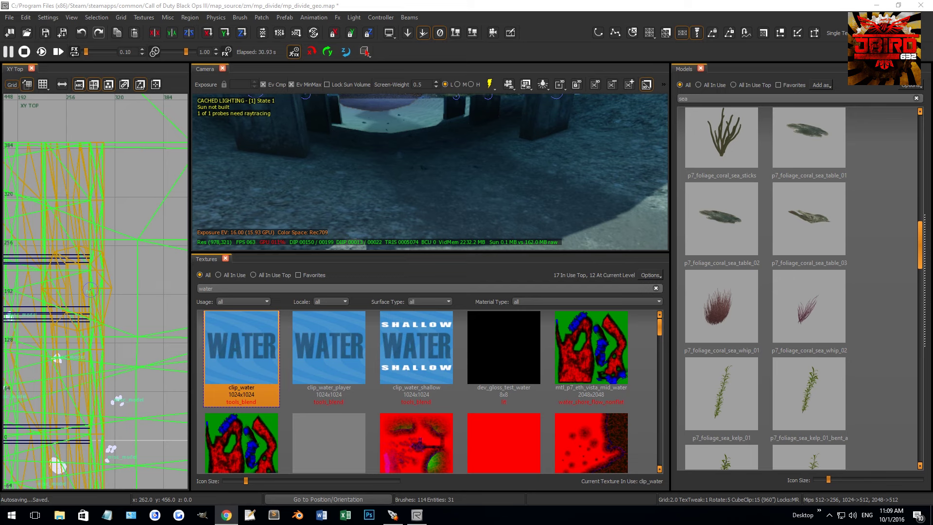
{"action": "right_click_drag", "start_coordinate": [594, 189], "coordinate": [549, 121]}
{"action": "left_click_drag", "start_coordinate": [730, 310], "coordinate": [581, 197]}
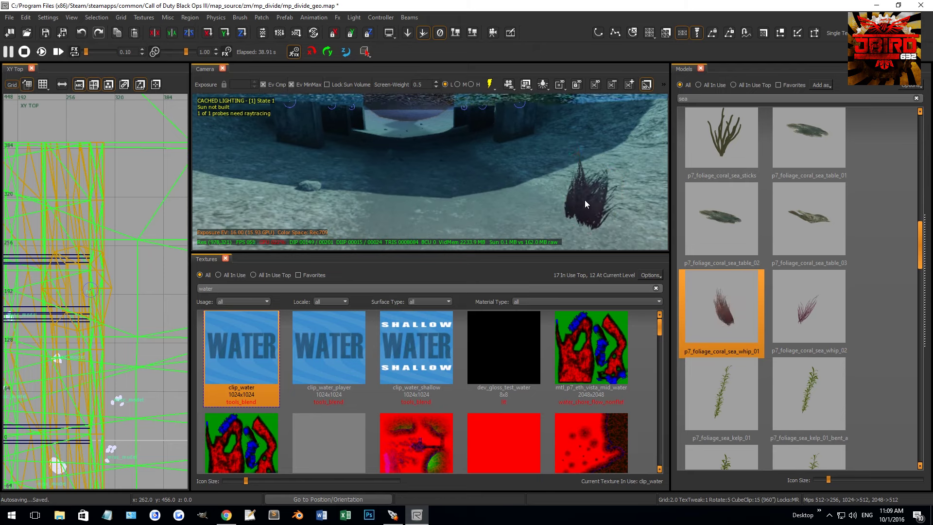
Drop the whip coral onto the riverbed, rotate it 95 degrees about Z and lower it slightly
{"action": "left_click", "coordinate": [592, 203]}
{"action": "scroll", "coordinate": [573, 194], "scroll_direction": "up", "scroll_amount": 5}
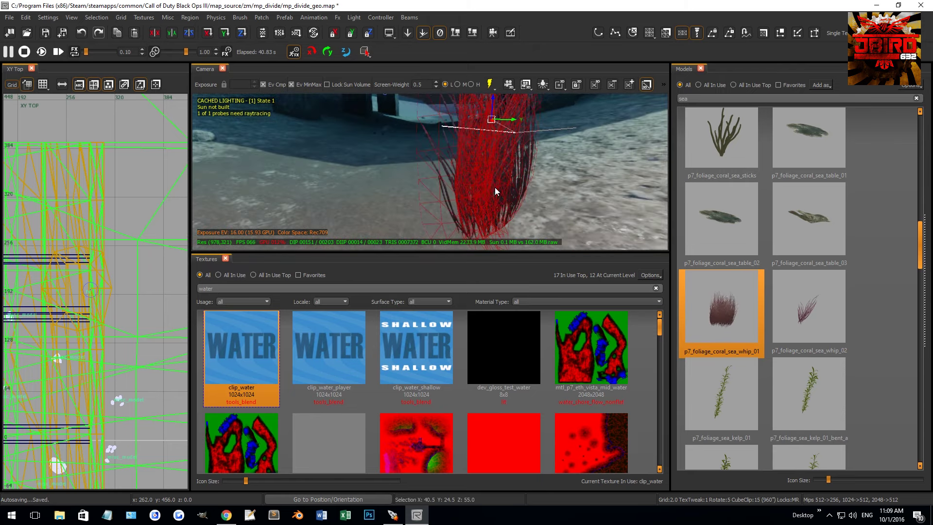
{"action": "left_click", "coordinate": [454, 34]}
{"action": "scroll", "coordinate": [471, 121], "scroll_direction": "down", "scroll_amount": 3}
{"action": "key", "text": "ctrl+Tab"}
{"action": "key", "text": "ctrl+Tab"}
{"action": "key", "text": "ctrl+Tab"}
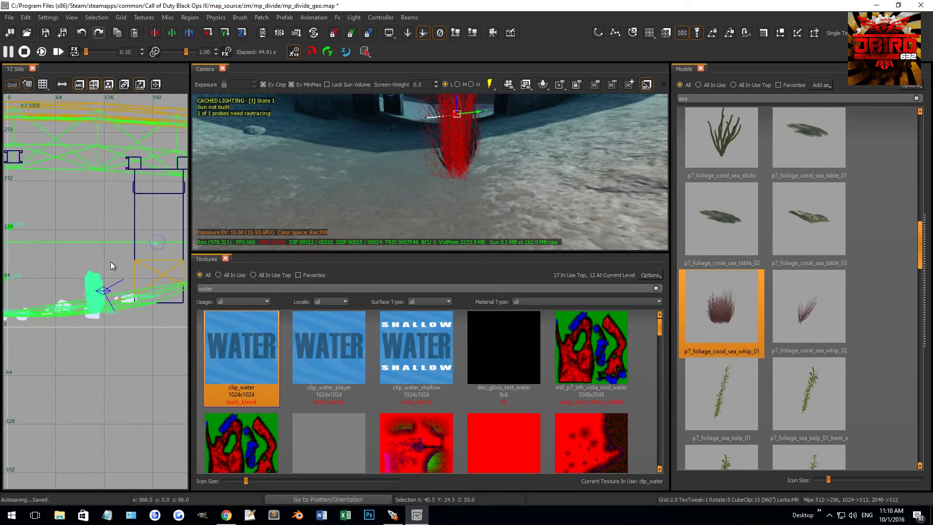
{"action": "left_click_drag", "start_coordinate": [112, 290], "coordinate": [122, 261]}
{"action": "right_click_drag", "start_coordinate": [476, 144], "coordinate": [454, 170]}
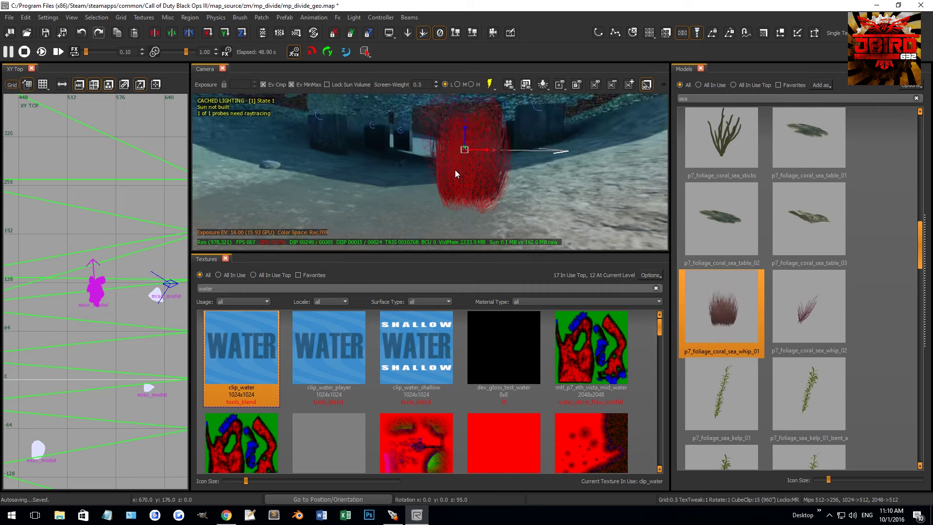
{"action": "left_click_drag", "start_coordinate": [464, 132], "coordinate": [464, 138]}
Tilt the whip coral in the XZ front view so it leans on the riverbed
{"action": "key", "text": "ctrl+Tab"}
{"action": "scroll", "coordinate": [110, 302], "scroll_direction": "down", "scroll_amount": 3}
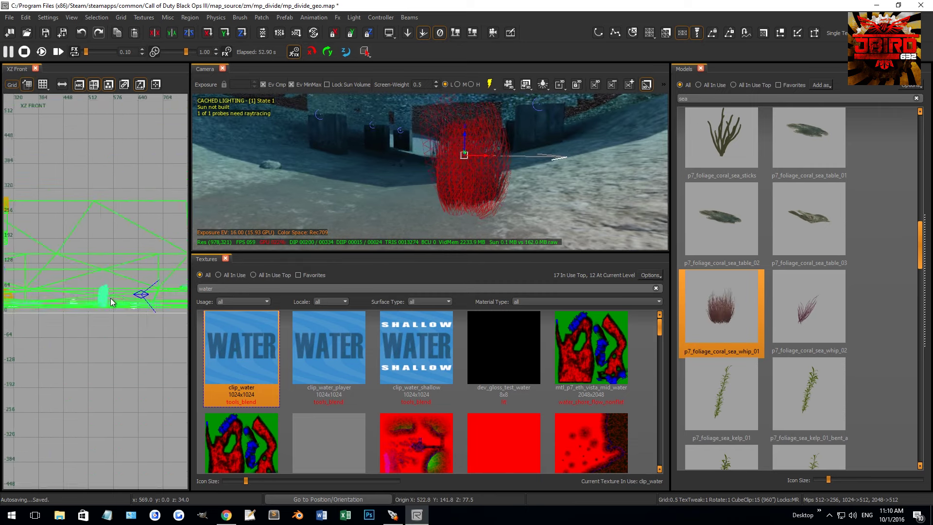
{"action": "right_click_drag", "start_coordinate": [417, 186], "coordinate": [441, 176]}
{"action": "left_click_drag", "start_coordinate": [112, 313], "coordinate": [162, 281]}
{"action": "scroll", "coordinate": [69, 336], "scroll_direction": "up", "scroll_amount": 5}
{"action": "left_click_drag", "start_coordinate": [69, 337], "coordinate": [57, 333]}
{"action": "key", "text": "Escape"}
Duplicate the whip coral and set the copy on the riverbed near the bridge, around X 330.5, Y -4, Z 89
{"action": "mouse_move", "coordinate": [380, 178]}
{"action": "right_mouse_down"}
{"action": "mouse_move", "coordinate": [391, 194]}
{"action": "mouse_move", "coordinate": [524, 194]}
{"action": "right_mouse_up"}
{"action": "left_click", "coordinate": [524, 193]}
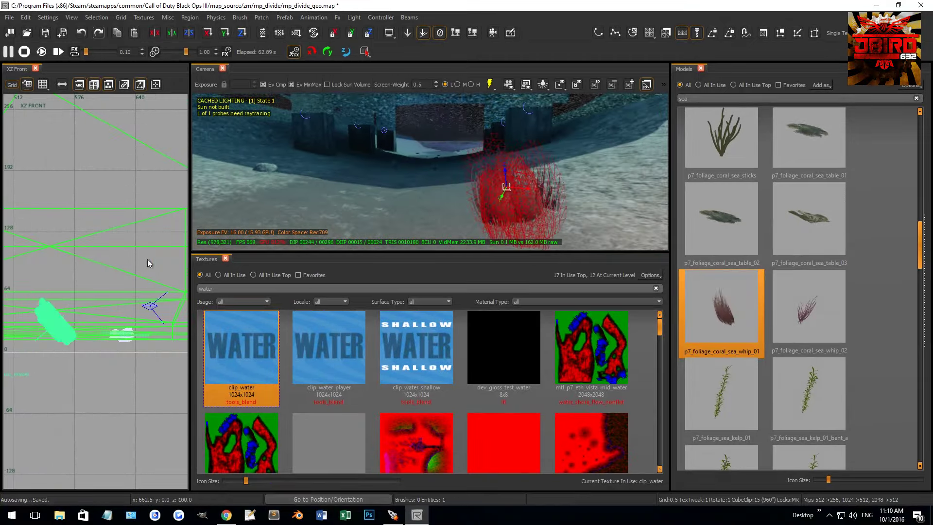
{"action": "key", "text": "ctrl+Tab"}
{"action": "scroll", "coordinate": [102, 266], "scroll_direction": "down", "scroll_amount": 2}
{"action": "key", "text": "ctrl+Tab"}
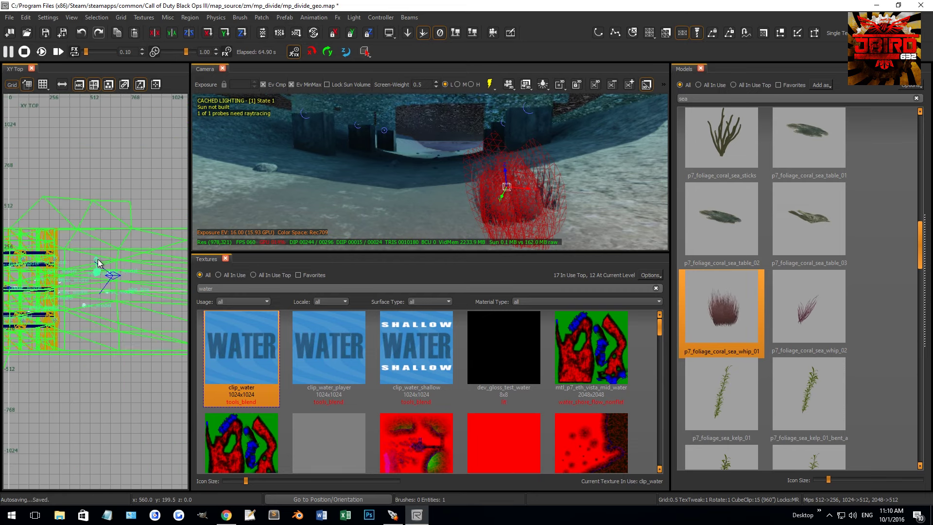
{"action": "scroll", "coordinate": [83, 282], "scroll_direction": "up", "scroll_amount": 2}
{"action": "left_click_drag", "start_coordinate": [72, 295], "coordinate": [80, 287]}
{"action": "scroll", "coordinate": [80, 286], "scroll_direction": "up", "scroll_amount": 4}
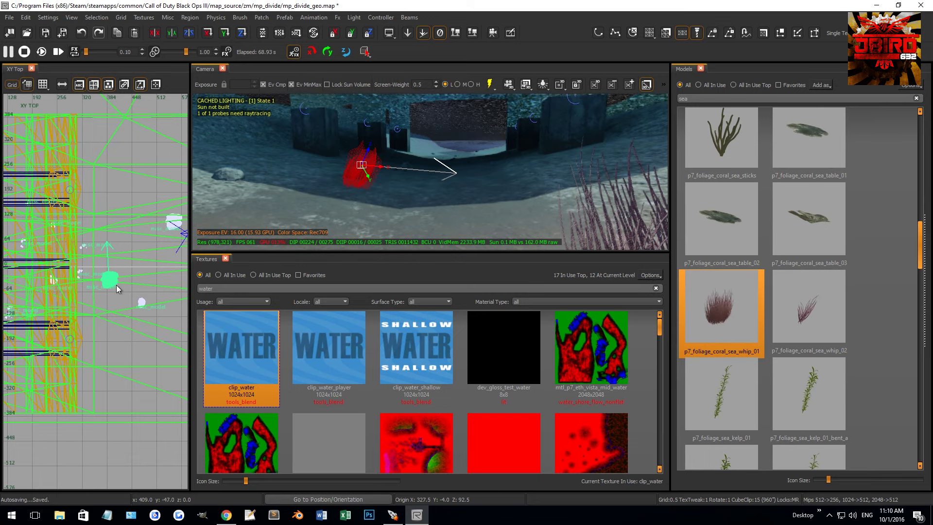
{"action": "right_click_drag", "start_coordinate": [405, 97], "coordinate": [380, 172]}
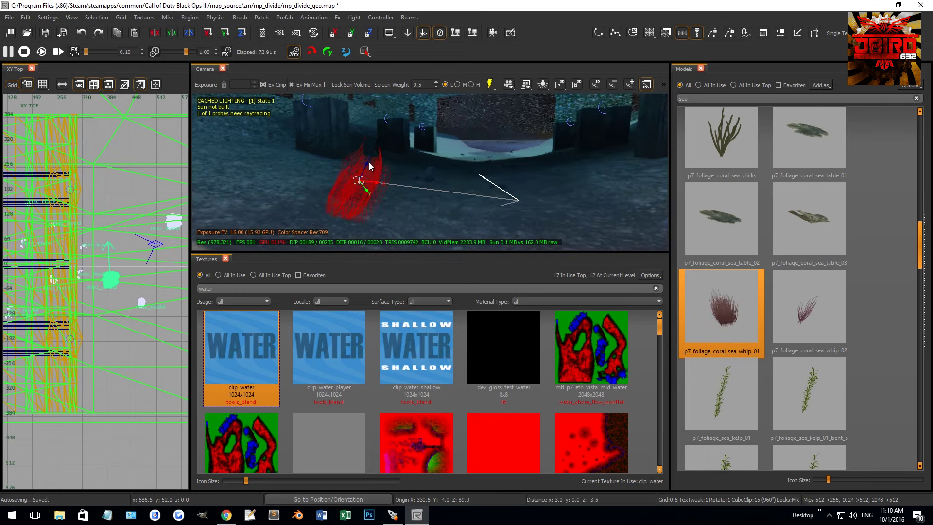
Duplicate the whip coral again and move this copy beneath the bridge, around X -46.5, Y 142.5
{"action": "scroll", "coordinate": [116, 266], "scroll_direction": "down", "scroll_amount": 3}
{"action": "left_click_drag", "start_coordinate": [147, 260], "coordinate": [65, 249]}
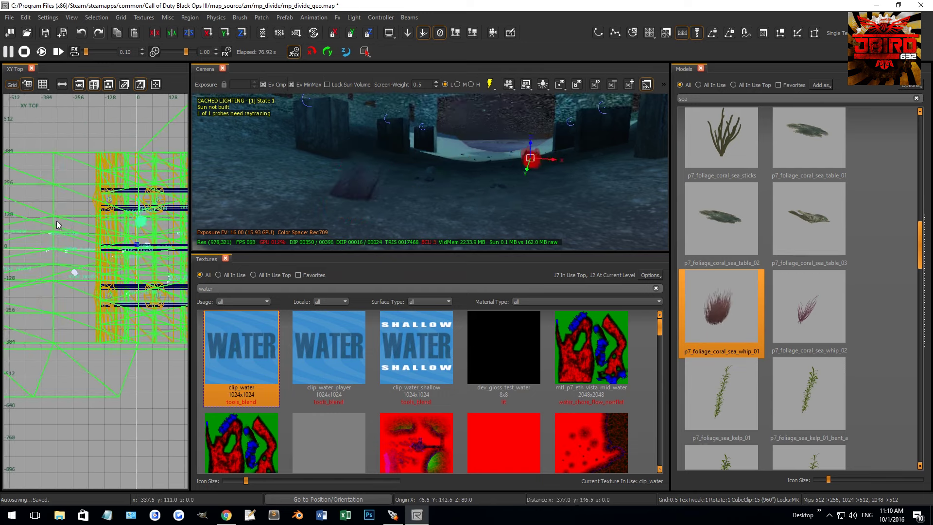
{"action": "mouse_move", "coordinate": [452, 155]}
{"action": "right_mouse_down"}
{"action": "mouse_move", "coordinate": [466, 168]}
{"action": "mouse_move", "coordinate": [460, 161]}
{"action": "right_mouse_up"}
Place a p7_foliage_coral_sea_sticks model on the sloping bank, align it to the ground, and add another on the opposite side
{"action": "left_click", "coordinate": [756, 144]}
{"action": "left_click_drag", "start_coordinate": [756, 143], "coordinate": [559, 202]}
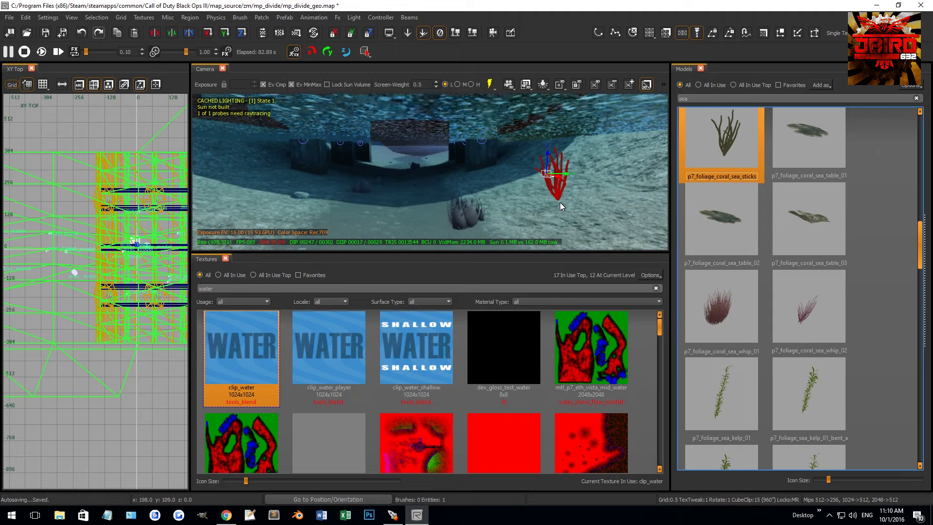
{"action": "left_click", "coordinate": [438, 34]}
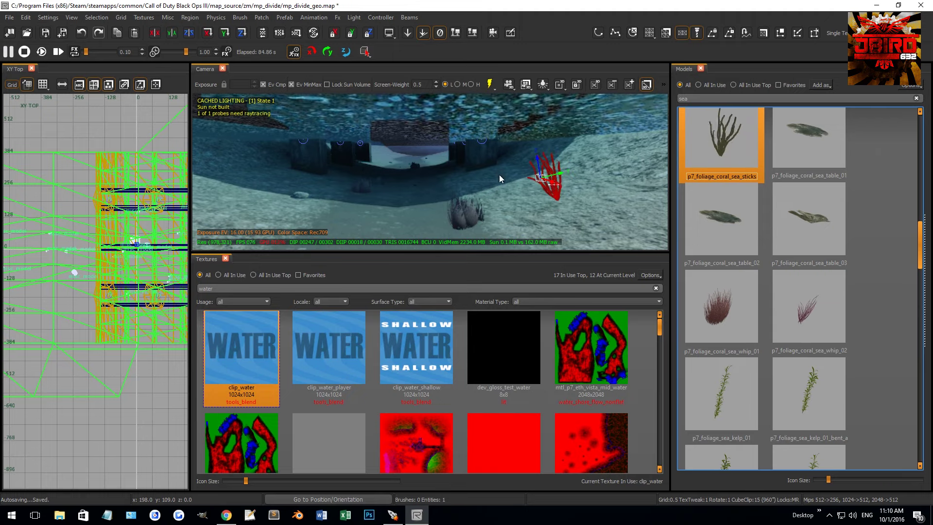
{"action": "key", "text": "Escape"}
{"action": "left_click", "coordinate": [326, 179]}
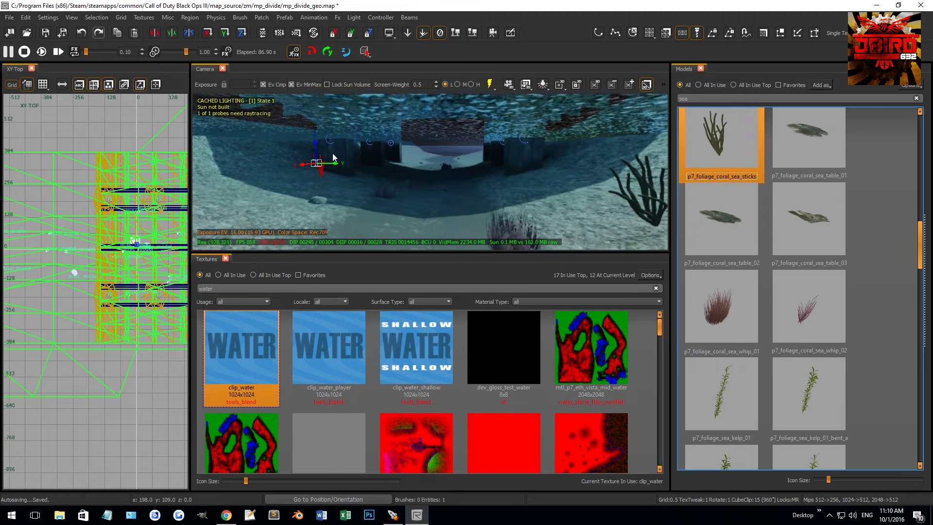
{"action": "right_click_drag", "start_coordinate": [456, 176], "coordinate": [456, 176]}
{"action": "key", "text": "Escape"}
Place a third p7_foliage_coral_sea_sticks model on the riverbed beside a bridge pillar
{"action": "left_click_drag", "start_coordinate": [733, 138], "coordinate": [407, 174]}
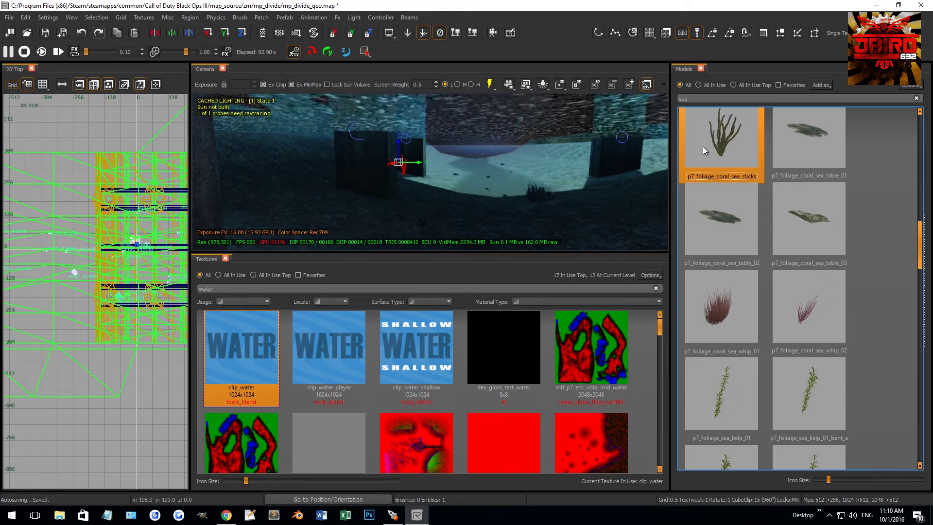
{"action": "left_click", "coordinate": [455, 33]}
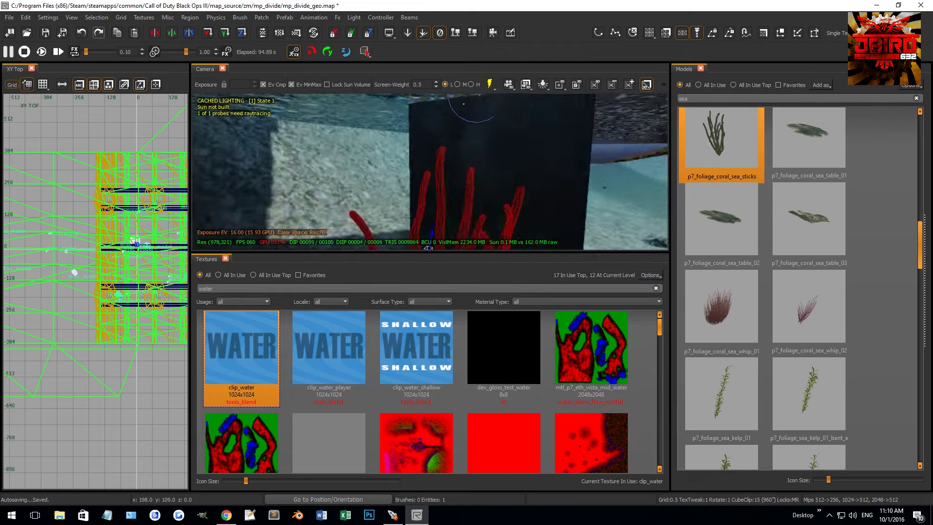
{"action": "key", "text": "Escape"}
{"action": "left_click", "coordinate": [498, 206]}
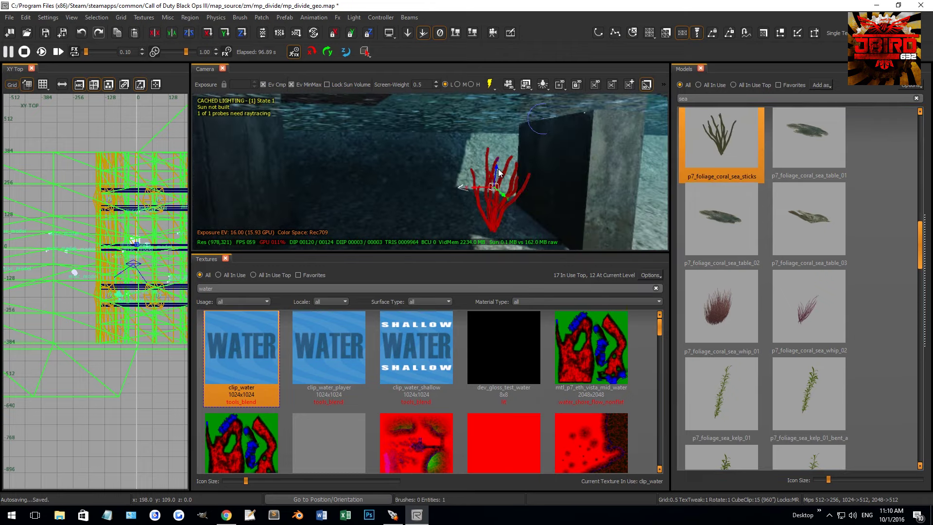
{"action": "key", "text": "Escape"}
Place a p7_foliage_sea_kelp_01_bent_a model beneath the bridge and set its modelscale to 0.20
{"action": "right_click_drag", "start_coordinate": [496, 176], "coordinate": [508, 174]}
{"action": "left_click_drag", "start_coordinate": [800, 388], "coordinate": [456, 215]}
{"action": "right_click_drag", "start_coordinate": [456, 216], "coordinate": [576, 153]}
{"action": "key", "text": "n"}
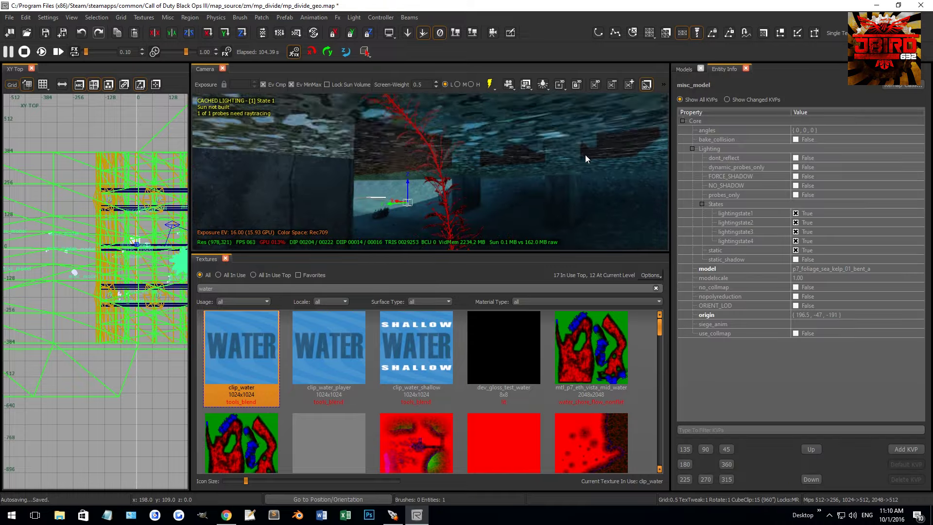
{"action": "left_click", "coordinate": [802, 276]}
{"action": "type", "text": "0.20"}
{"action": "key", "text": "Return"}
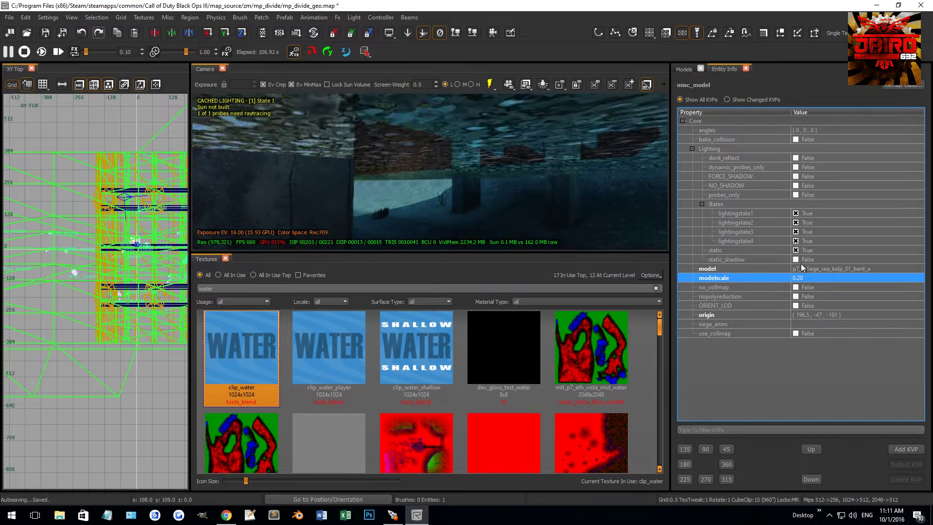
Raise the kelp to the riverbed and adjust its modelscale, trying 0.35 before settling on 0.25
{"action": "right_click_drag", "start_coordinate": [402, 90], "coordinate": [443, 139]}
{"action": "left_click_drag", "start_coordinate": [452, 96], "coordinate": [454, 77]}
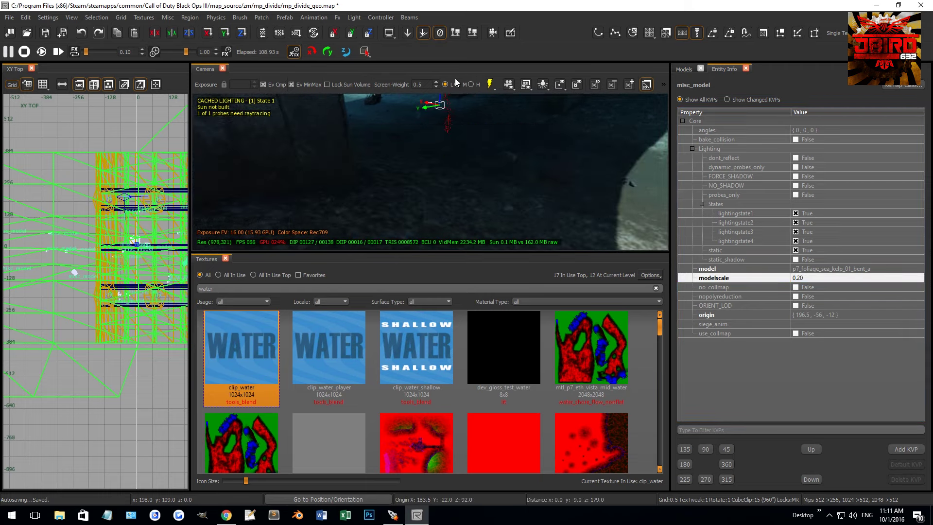
{"action": "type", "text": "0.35"}
{"action": "key", "text": "Return"}
{"action": "right_click_drag", "start_coordinate": [582, 139], "coordinate": [541, 171]}
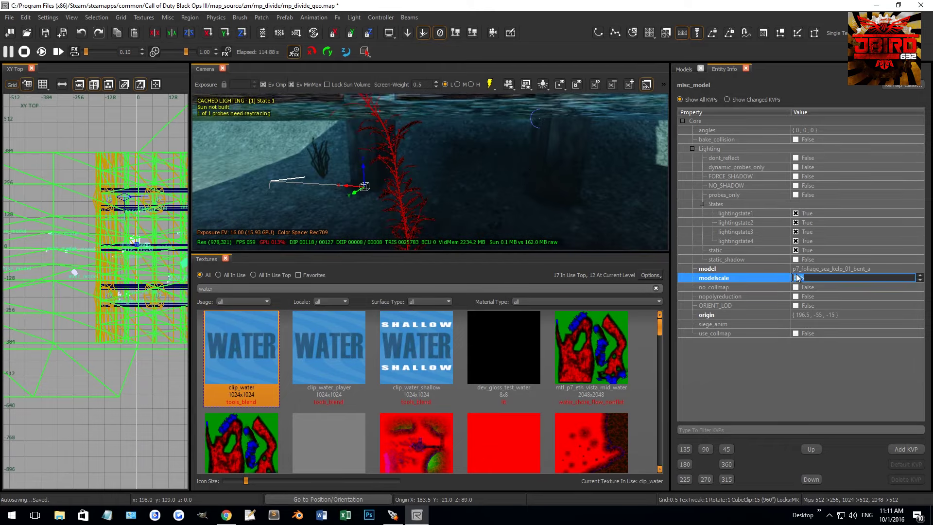
{"action": "type", "text": "0.25"}
{"action": "key", "text": "Return"}
Rotate the kelp to a 130-degree angle and move it further under the bridge, to about X 45.6, Y 96.3
{"action": "right_click_drag", "start_coordinate": [498, 220], "coordinate": [501, 241]}
{"action": "scroll", "coordinate": [96, 217], "scroll_direction": "down", "scroll_amount": 2}
{"action": "scroll", "coordinate": [96, 218], "scroll_direction": "down", "scroll_amount": 1}
{"action": "scroll", "coordinate": [92, 258], "scroll_direction": "up", "scroll_amount": 4}
{"action": "left_click_drag", "start_coordinate": [117, 254], "coordinate": [15, 206]}
{"action": "scroll", "coordinate": [122, 275], "scroll_direction": "up", "scroll_amount": 2}
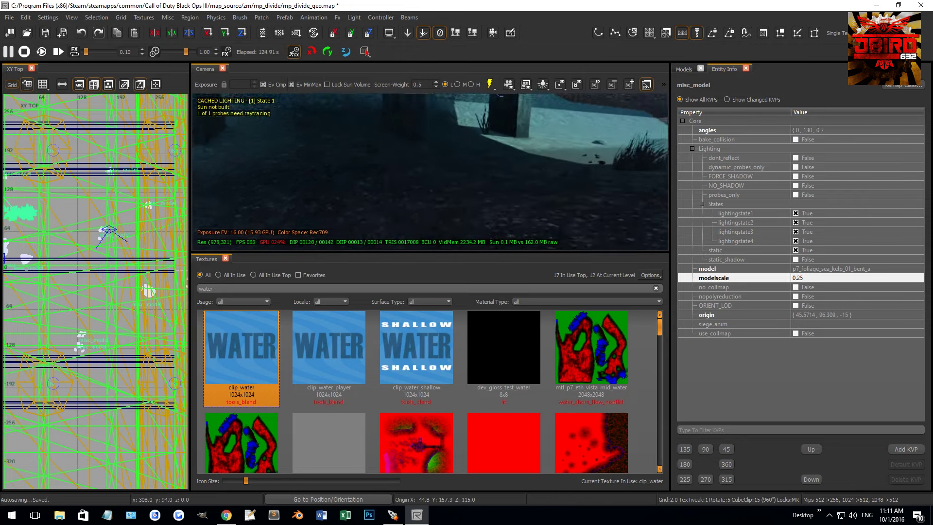
Duplicate the kelp, move the copy to about X -60.4, Y 142.3, and set its modelscale to 0.2
{"action": "right_click_drag", "start_coordinate": [437, 175], "coordinate": [383, 181]}
{"action": "scroll", "coordinate": [107, 241], "scroll_direction": "down", "scroll_amount": 2}
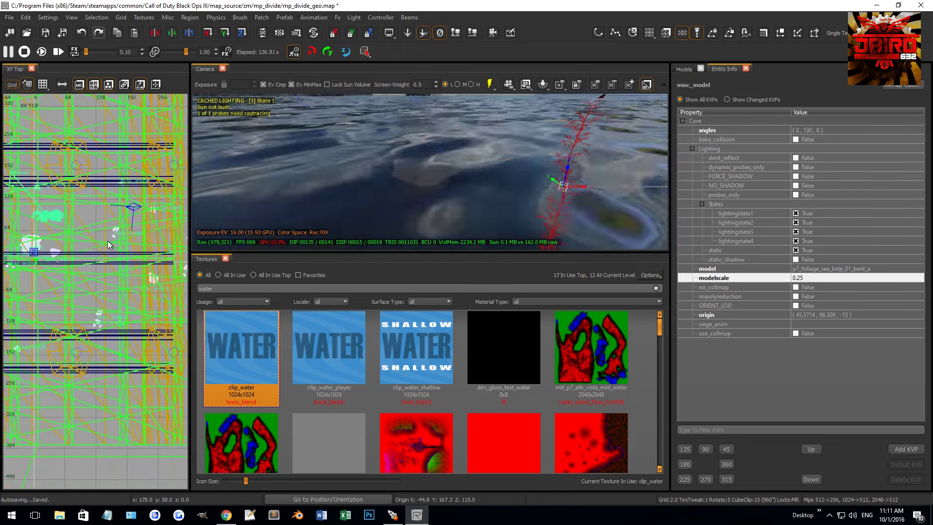
{"action": "left_click_drag", "start_coordinate": [114, 234], "coordinate": [77, 222]}
{"action": "right_click_drag", "start_coordinate": [344, 199], "coordinate": [377, 187]}
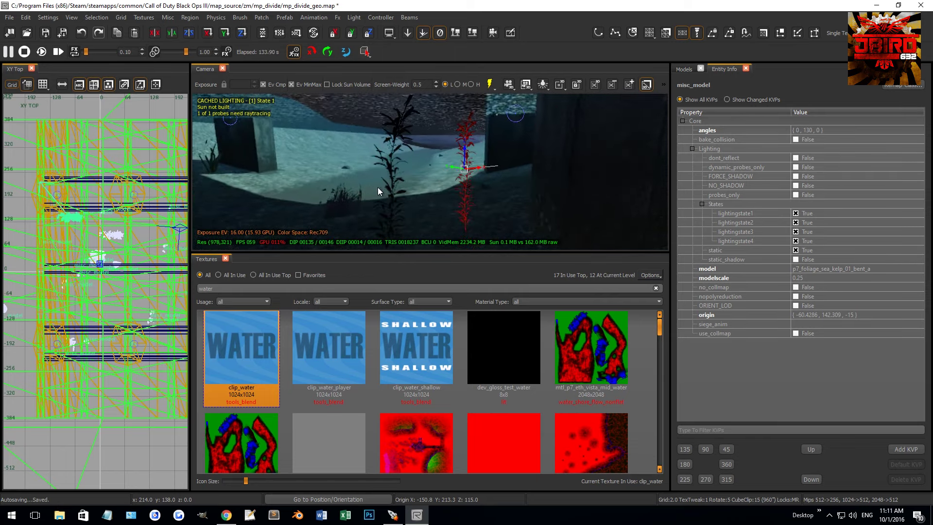
{"action": "left_click", "coordinate": [818, 278]}
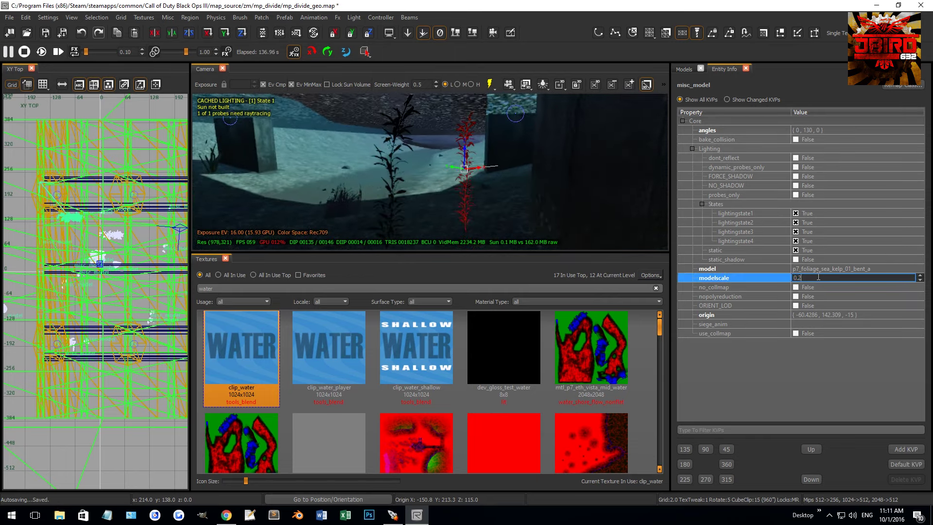
{"action": "key", "text": "Return"}
{"action": "key", "text": "Escape"}
Place a p7_foliage_sea_kelp_01_bent_a_bioluminescent model beneath the bridge and examine its look
{"action": "right_click_drag", "start_coordinate": [593, 125], "coordinate": [494, 170]}
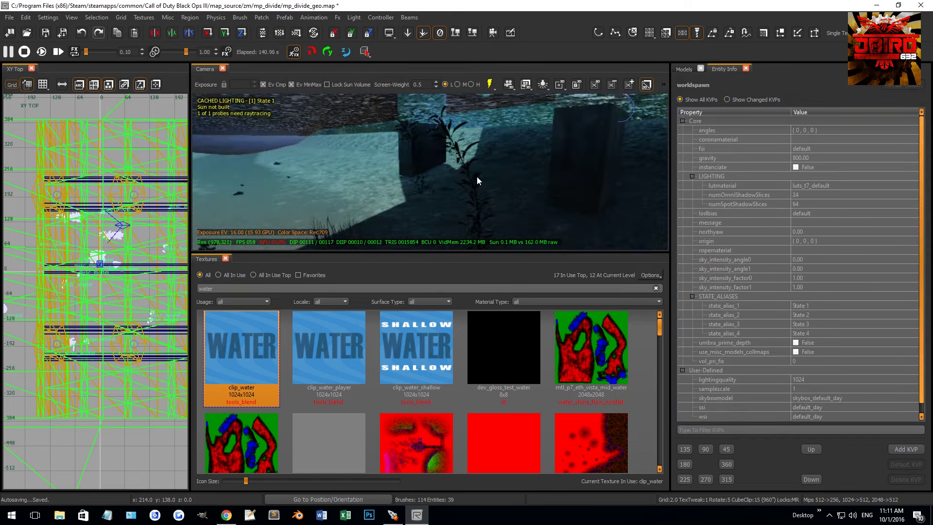
{"action": "left_click", "coordinate": [474, 180]}
{"action": "key", "text": "Escape"}
{"action": "left_click", "coordinate": [475, 190]}
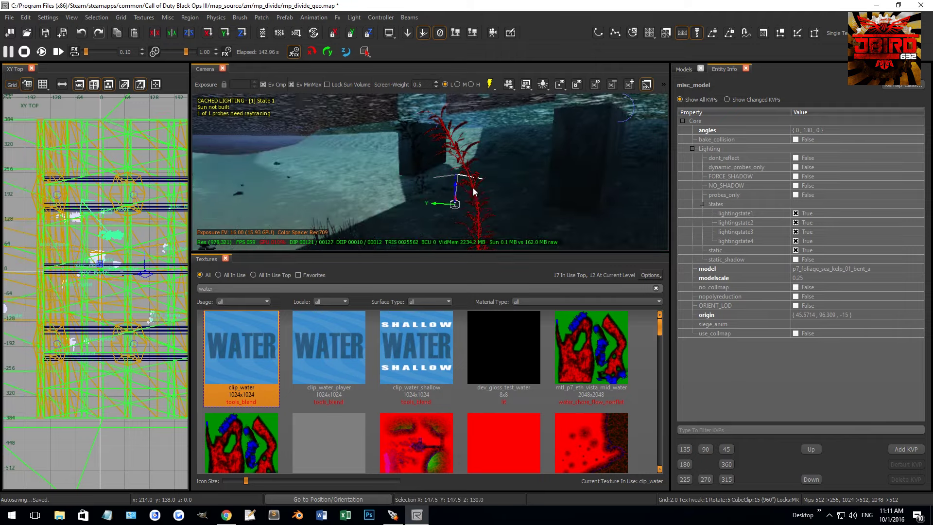
{"action": "left_click", "coordinate": [684, 69]}
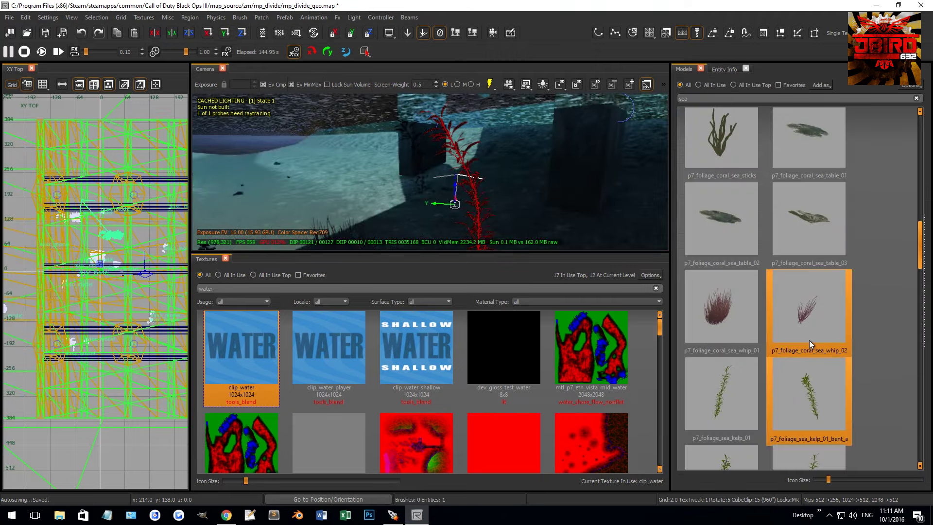
{"action": "scroll", "coordinate": [797, 316], "scroll_direction": "down", "scroll_amount": 5}
{"action": "left_click", "coordinate": [737, 222]}
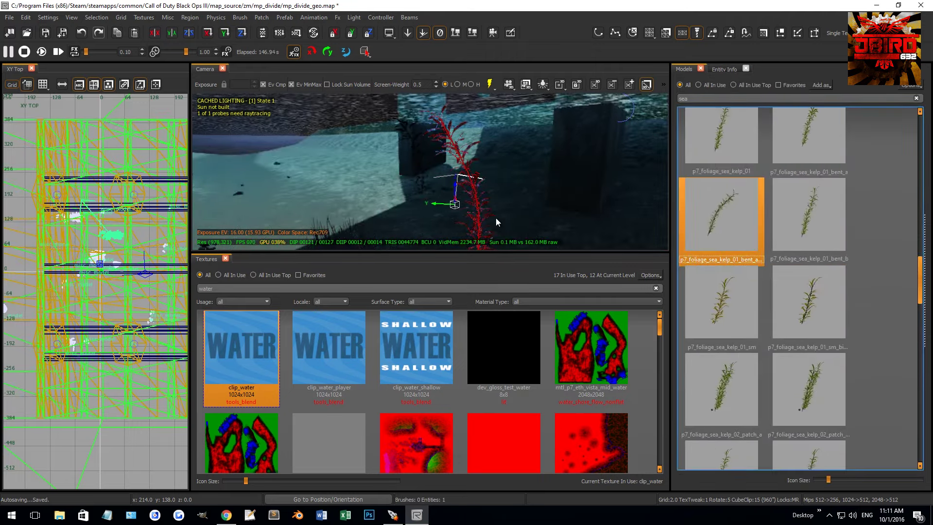
{"action": "right_click_drag", "start_coordinate": [486, 209], "coordinate": [427, 207]}
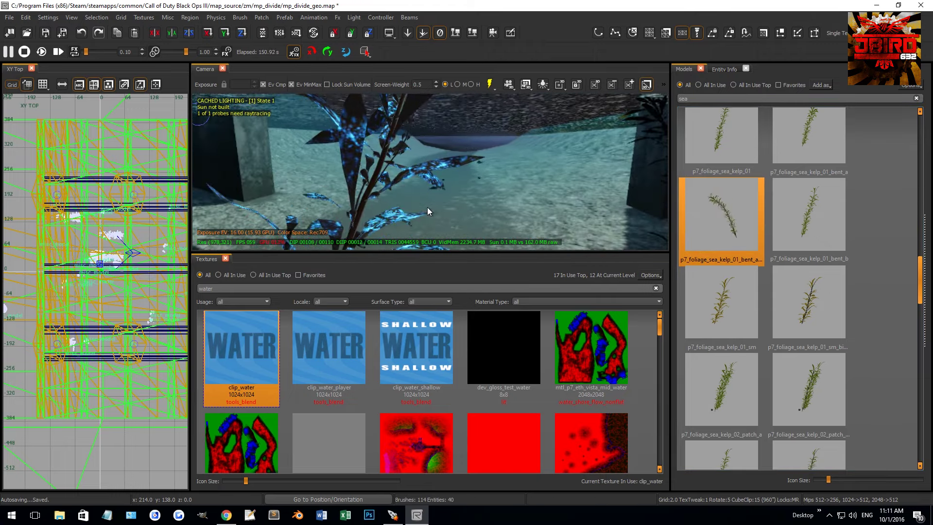
{"action": "mouse_move", "coordinate": [354, 144]}
{"action": "right_mouse_down"}
{"action": "mouse_move", "coordinate": [354, 165]}
{"action": "mouse_move", "coordinate": [365, 150]}
{"action": "right_mouse_up"}
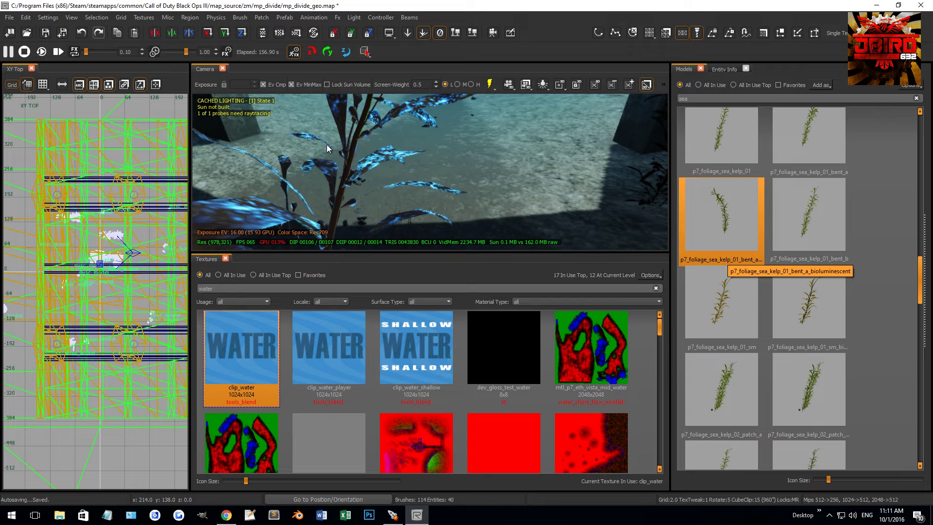
Replace the bioluminescent kelp with p7_foliage_sea_kelp_01_bent_b and position it on the riverbed at about X -10, Y 128
{"action": "left_click", "coordinate": [378, 158]}
{"action": "left_click", "coordinate": [817, 226]}
{"action": "right_click_drag", "start_coordinate": [437, 165], "coordinate": [422, 185]}
{"action": "left_click_drag", "start_coordinate": [97, 267], "coordinate": [49, 232]}
{"action": "key", "text": "ctrl+Tab"}
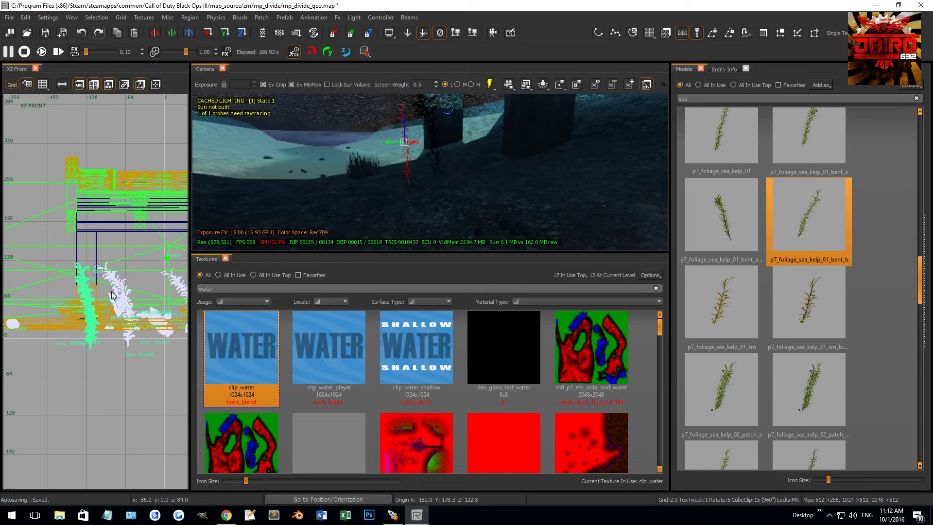
{"action": "mouse_move", "coordinate": [109, 299]}
{"action": "left_mouse_down"}
{"action": "mouse_move", "coordinate": [68, 292]}
{"action": "mouse_move", "coordinate": [117, 301]}
{"action": "left_mouse_up"}
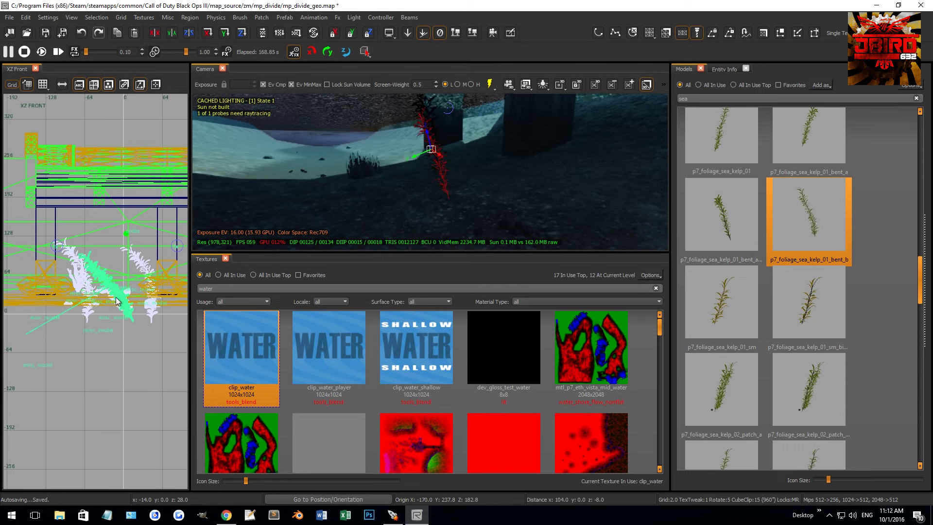
{"action": "mouse_move", "coordinate": [420, 180]}
{"action": "right_mouse_down"}
{"action": "mouse_move", "coordinate": [450, 182]}
{"action": "mouse_move", "coordinate": [429, 185]}
{"action": "right_mouse_up"}
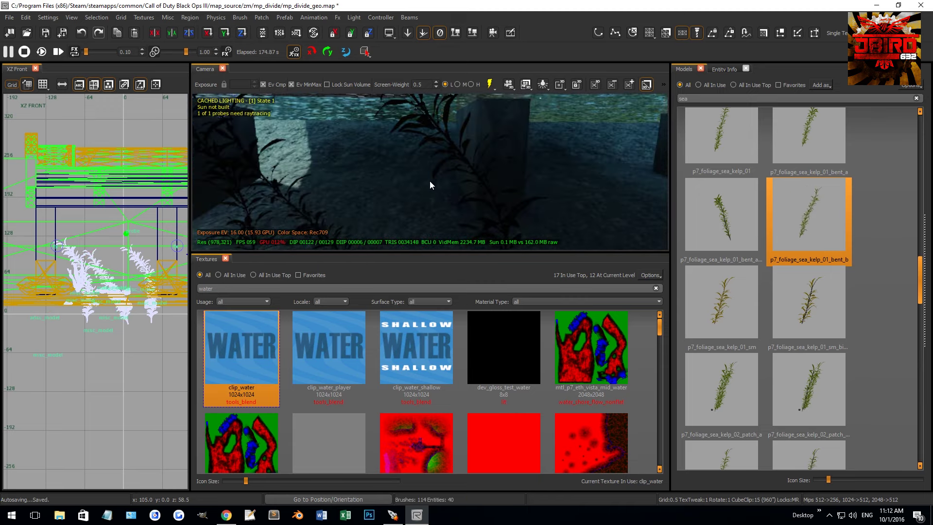
{"action": "left_click", "coordinate": [482, 172]}
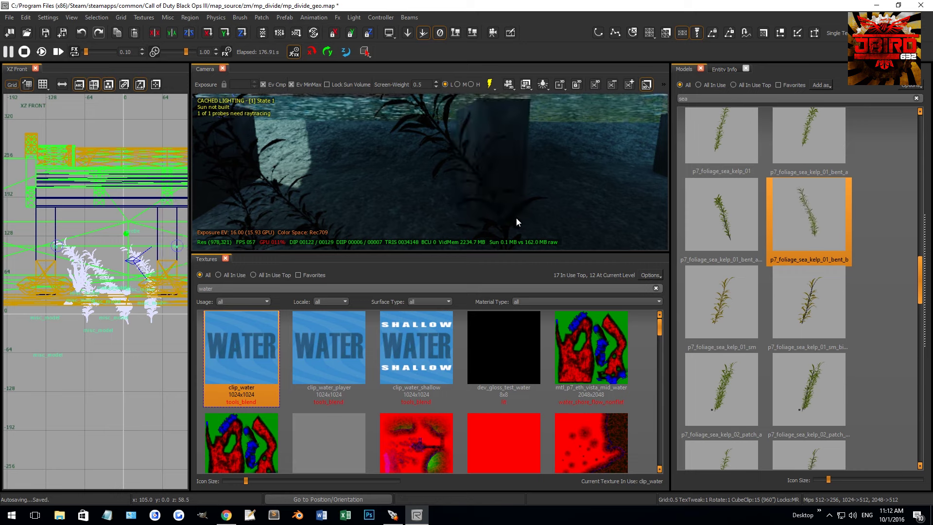
{"action": "right_click_drag", "start_coordinate": [503, 216], "coordinate": [503, 217]}
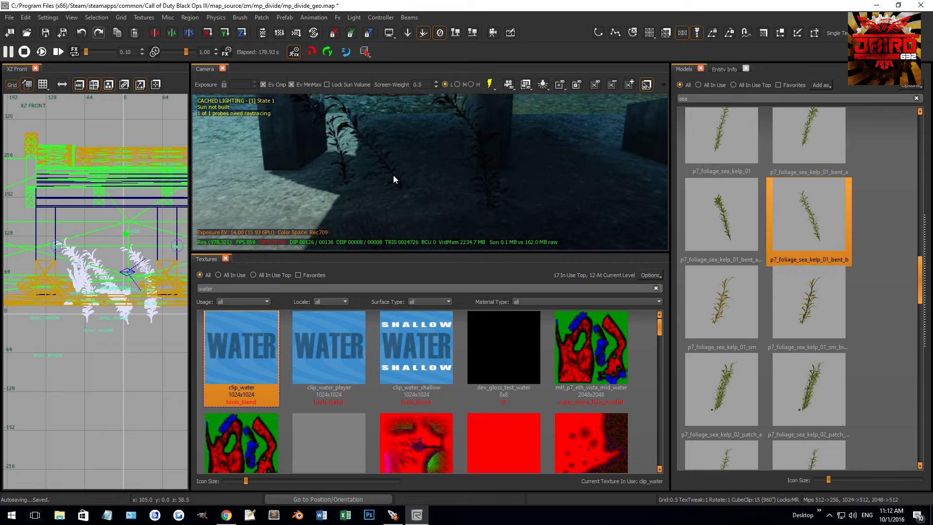
{"action": "key", "text": "Escape"}
Place a small kelp beneath the bridge, trying the bioluminescent variant before settling on p7_foliage_sea_kelp_01_sm
{"action": "right_click_drag", "start_coordinate": [328, 235], "coordinate": [396, 197]}
{"action": "left_click_drag", "start_coordinate": [808, 304], "coordinate": [403, 222]}
{"action": "mouse_move", "coordinate": [430, 220]}
{"action": "right_mouse_down"}
{"action": "mouse_move", "coordinate": [521, 216]}
{"action": "mouse_move", "coordinate": [512, 199]}
{"action": "right_mouse_up"}
{"action": "left_click_drag", "start_coordinate": [722, 303], "coordinate": [395, 219]}
Set the small kelp's modelscale to 0.3, tilt it to 340 degrees, and lower it to about X 24.6, Y 142.5, Z 12.5
{"action": "right_click_drag", "start_coordinate": [90, 271], "coordinate": [135, 253]}
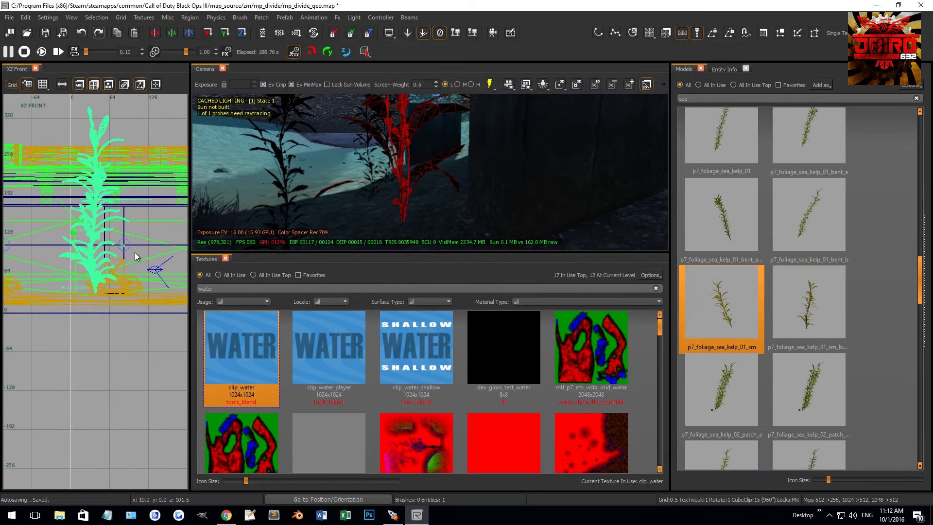
{"action": "type", "text": "n"}
{"action": "type", "text": "0."}
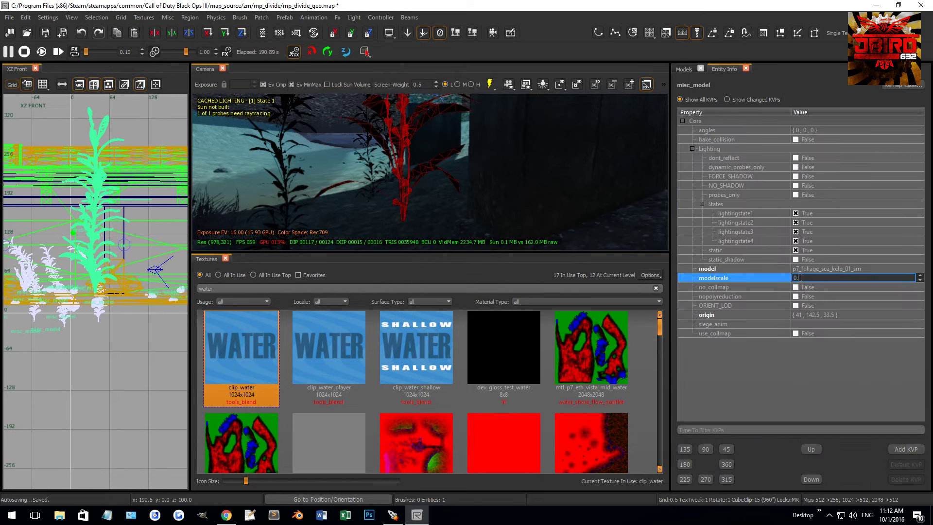
{"action": "type", "text": "3"}
{"action": "key", "text": "Return"}
{"action": "mouse_move", "coordinate": [96, 288]}
{"action": "left_mouse_down"}
{"action": "mouse_move", "coordinate": [103, 290]}
{"action": "mouse_move", "coordinate": [91, 301]}
{"action": "left_mouse_up"}
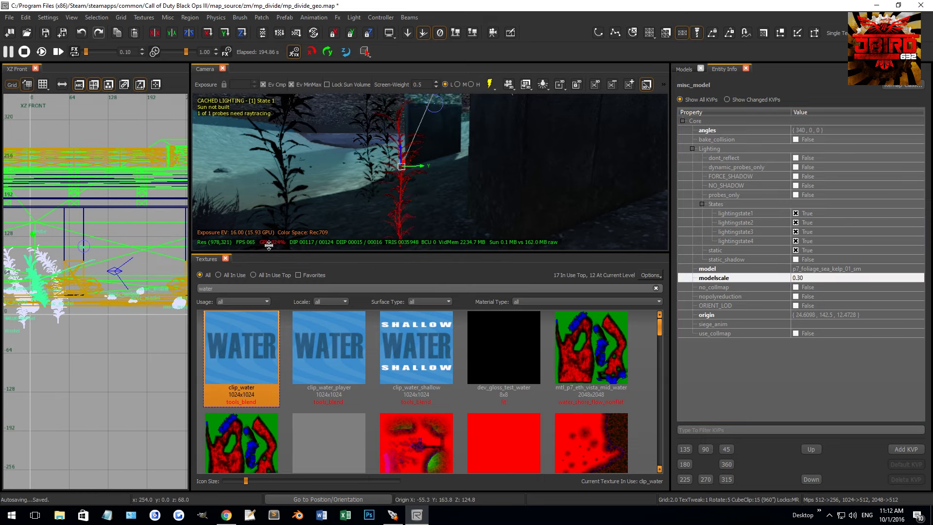
{"action": "left_click", "coordinate": [380, 184], "text": "shift"}
{"action": "key", "text": "Escape"}
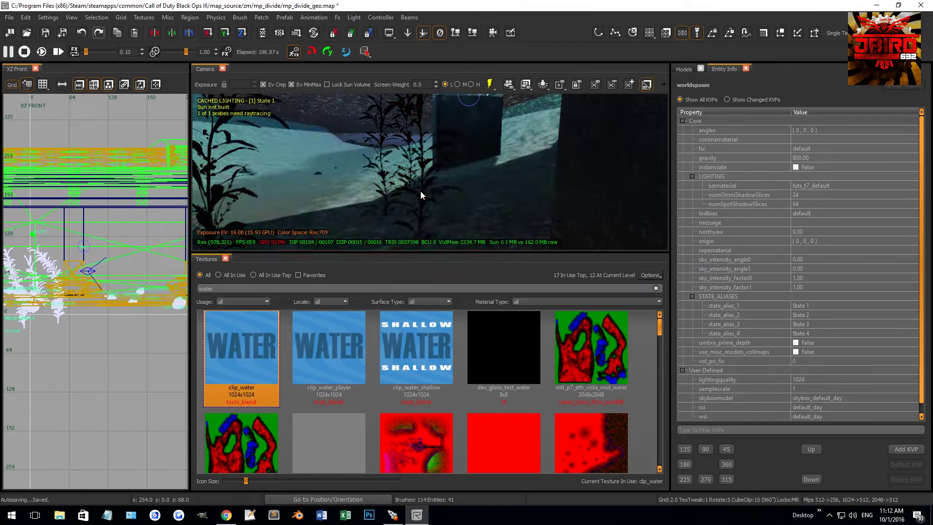
Duplicate three of the kelp plants together, rotate the copies to about 185 degrees, and settle them on the riverbed around Y 176
{"action": "right_click_drag", "start_coordinate": [421, 191], "coordinate": [522, 201]}
{"action": "left_click", "coordinate": [522, 199]}
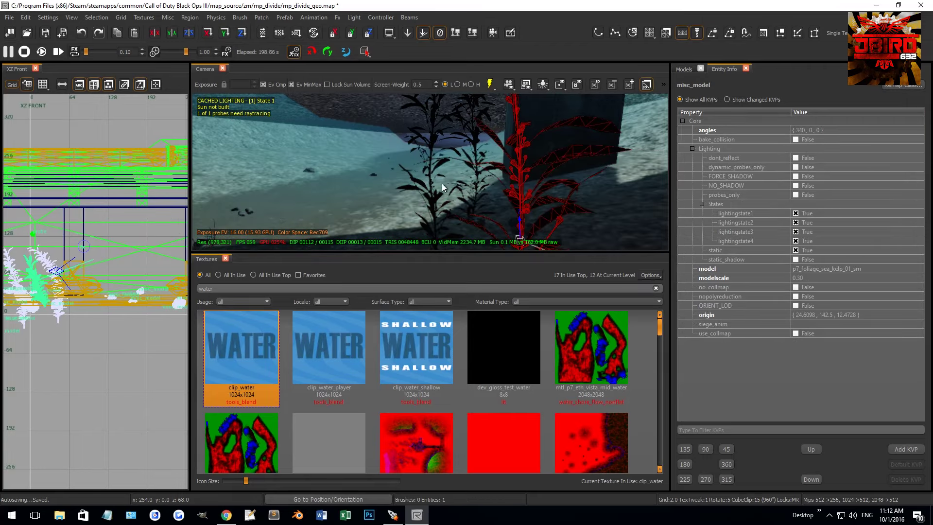
{"action": "left_click", "coordinate": [426, 180], "text": "shift"}
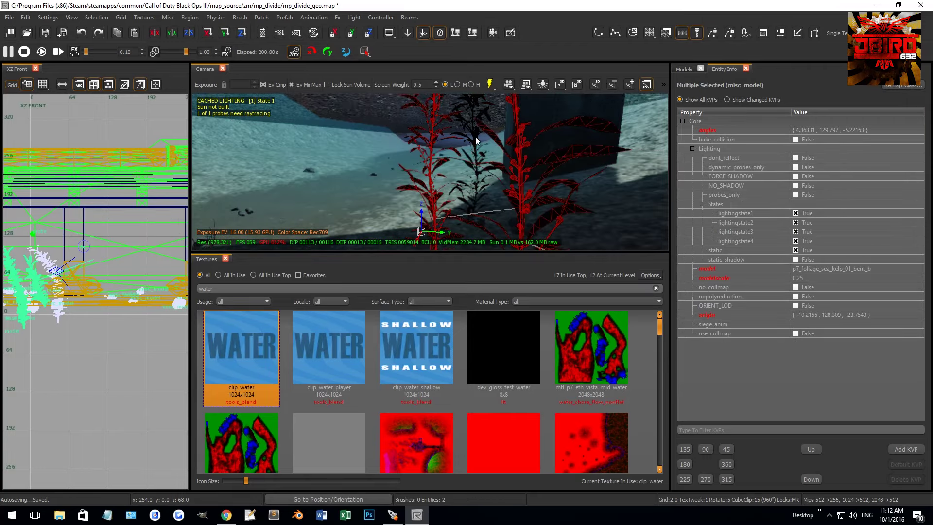
{"action": "key", "text": "ctrl+Tab"}
{"action": "key", "text": "ctrl+Tab"}
{"action": "left_click", "coordinate": [103, 278], "text": "shift"}
{"action": "scroll", "coordinate": [103, 278], "scroll_direction": "up", "scroll_amount": 2}
{"action": "mouse_move", "coordinate": [102, 277]}
{"action": "left_mouse_down"}
{"action": "mouse_move", "coordinate": [111, 272]}
{"action": "mouse_move", "coordinate": [104, 264]}
{"action": "mouse_move", "coordinate": [95, 282]}
{"action": "left_mouse_up"}
{"action": "left_click_drag", "start_coordinate": [102, 250], "coordinate": [124, 247]}
{"action": "right_click_drag", "start_coordinate": [369, 170], "coordinate": [374, 168]}
{"action": "key", "text": "ctrl+Tab"}
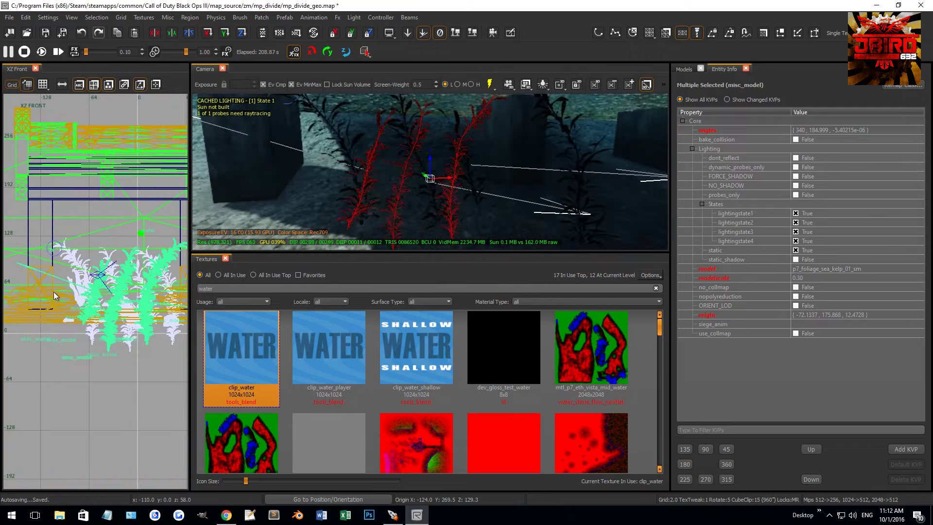
{"action": "key", "text": "Escape"}
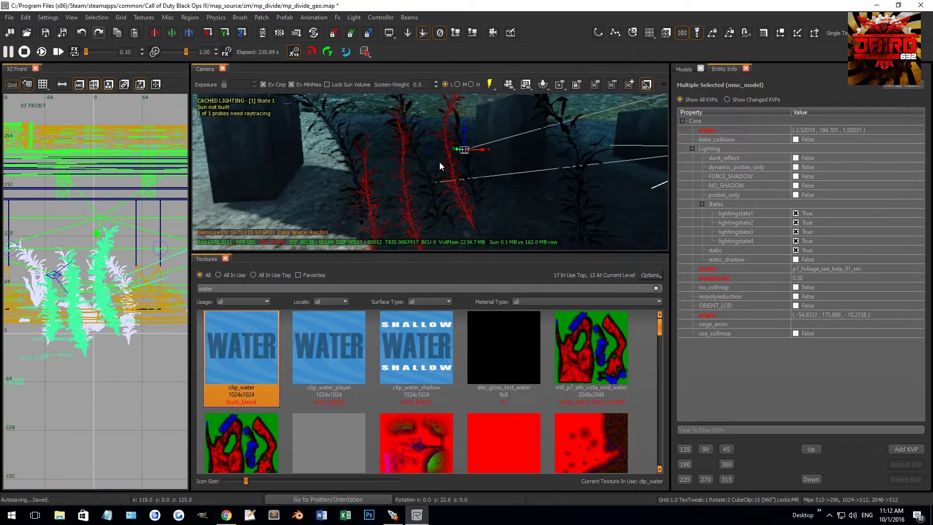
Duplicate the p7_foliage_coral_sea_whip_01 coral and move the copy to about X -46, Y 192, Z 40
{"action": "mouse_move", "coordinate": [447, 153]}
{"action": "right_mouse_down"}
{"action": "mouse_move", "coordinate": [334, 140]}
{"action": "mouse_move", "coordinate": [434, 156]}
{"action": "right_mouse_up"}
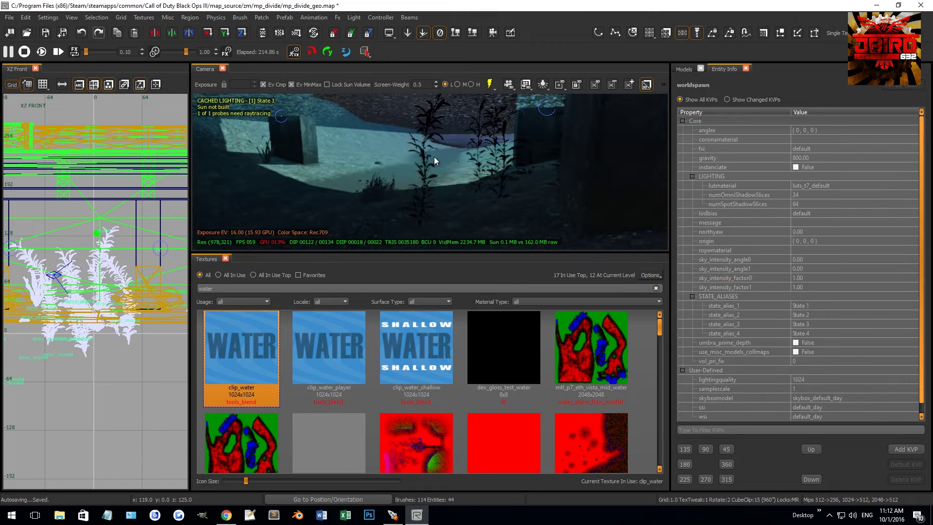
{"action": "left_click", "coordinate": [422, 163]}
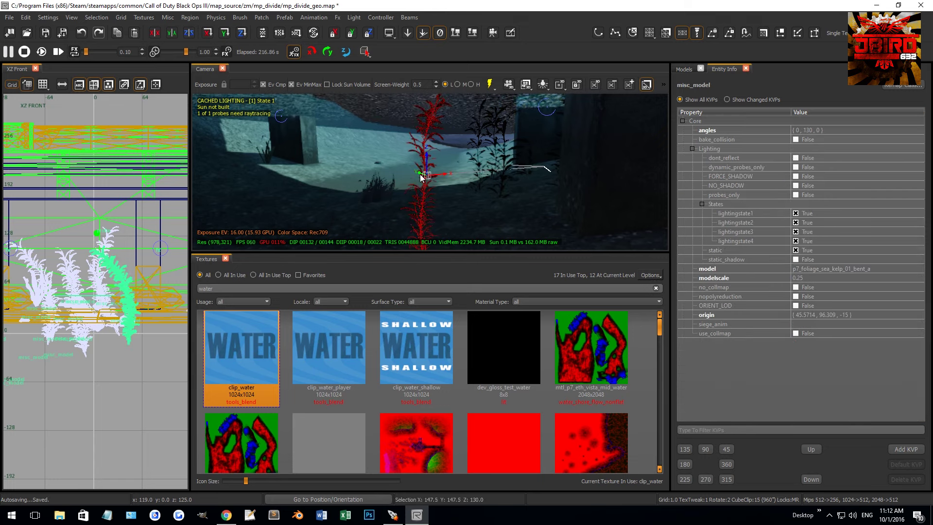
{"action": "key", "text": "Escape"}
{"action": "right_click_drag", "start_coordinate": [494, 175], "coordinate": [410, 218]}
{"action": "left_click", "coordinate": [410, 218]}
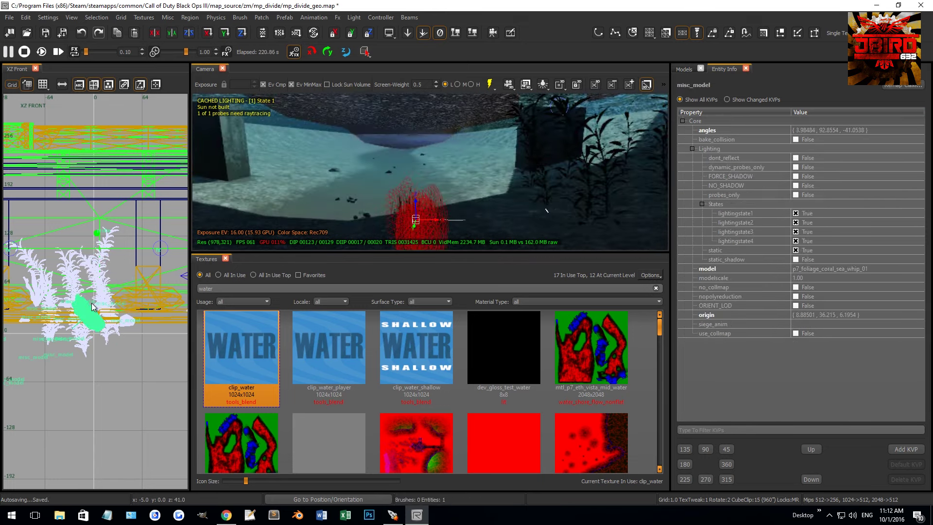
{"action": "key", "text": "ctrl+Tab"}
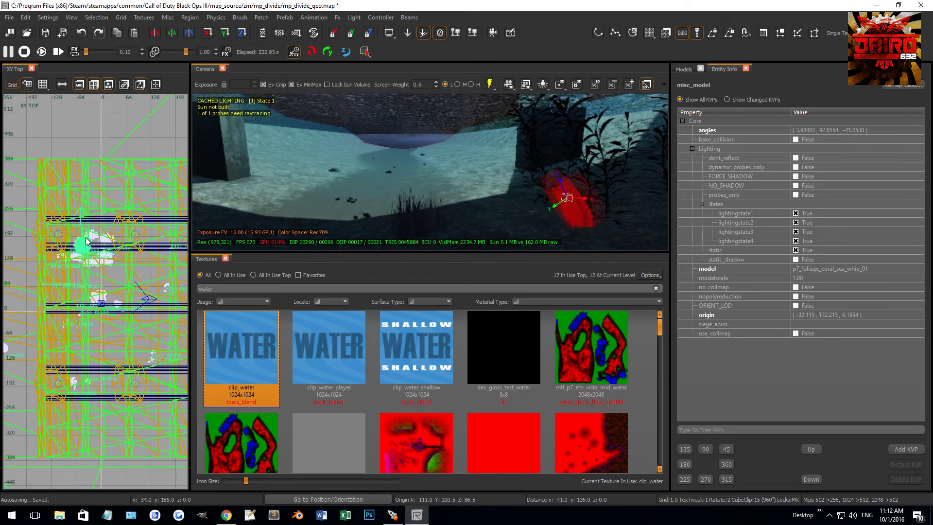
{"action": "left_click_drag", "start_coordinate": [92, 235], "coordinate": [116, 296]}
{"action": "right_click_drag", "start_coordinate": [552, 203], "coordinate": [552, 198]}
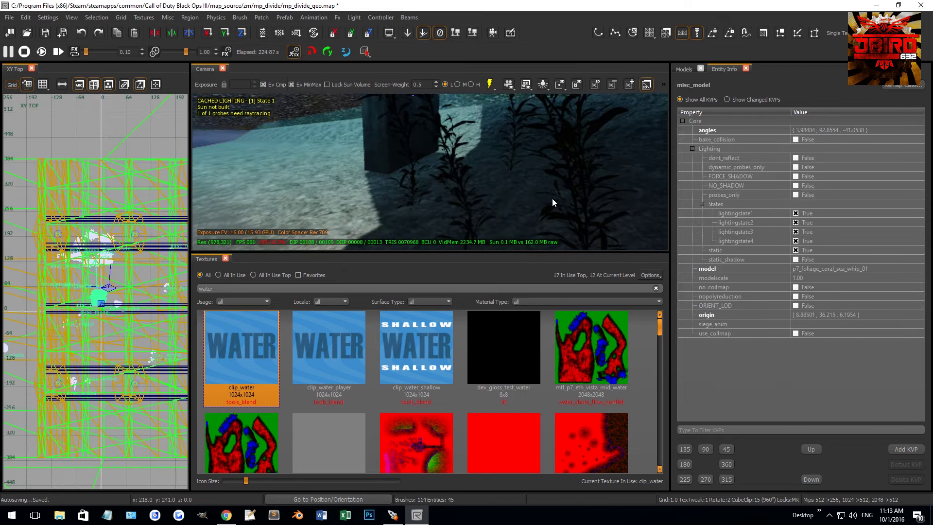
{"action": "key", "text": "ctrl+z"}
{"action": "left_click_drag", "start_coordinate": [459, 218], "coordinate": [460, 201]}
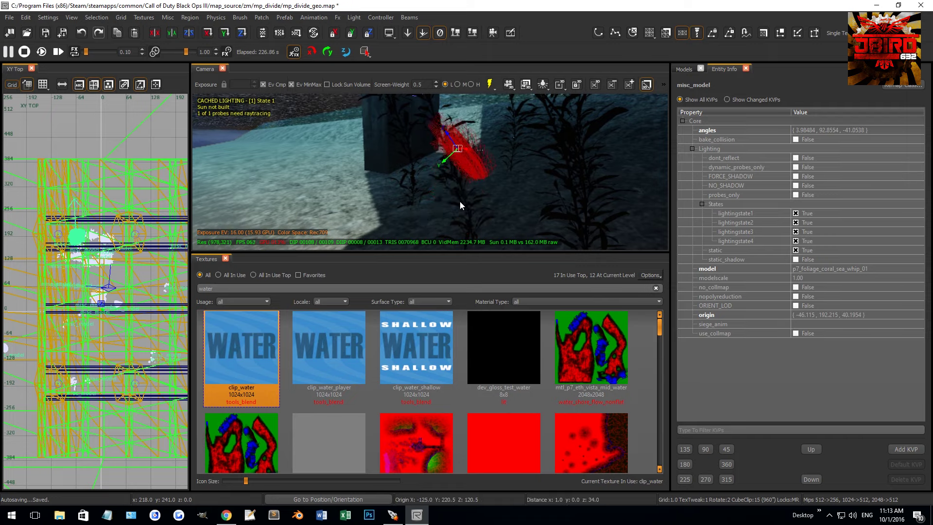
Move the sea whip coral against the bridge pillar, to about X -107, Y 216, Z 83, and tilt it nearly upright
{"action": "scroll", "coordinate": [460, 201], "scroll_direction": "up", "scroll_amount": 3}
{"action": "right_click_drag", "start_coordinate": [460, 201], "coordinate": [332, 219]}
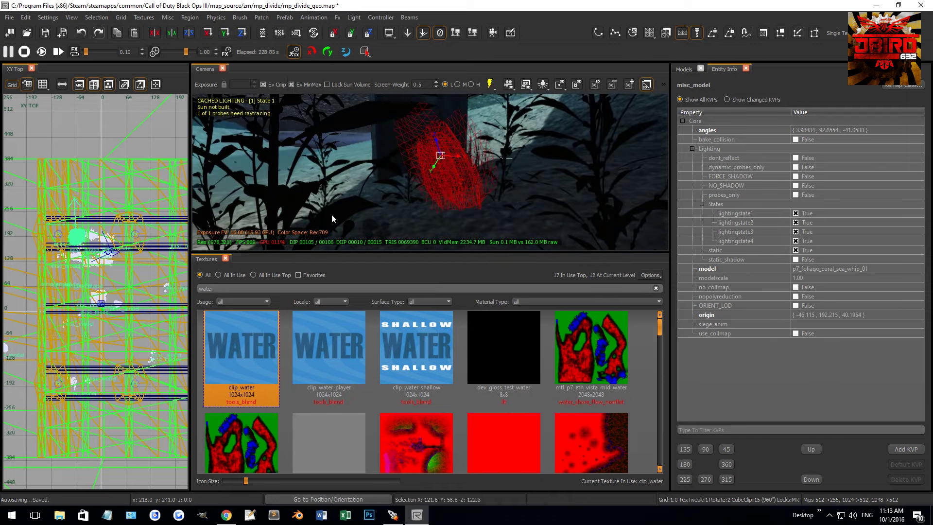
{"action": "scroll", "coordinate": [77, 238], "scroll_direction": "up", "scroll_amount": 2}
{"action": "left_click_drag", "start_coordinate": [77, 239], "coordinate": [72, 225]}
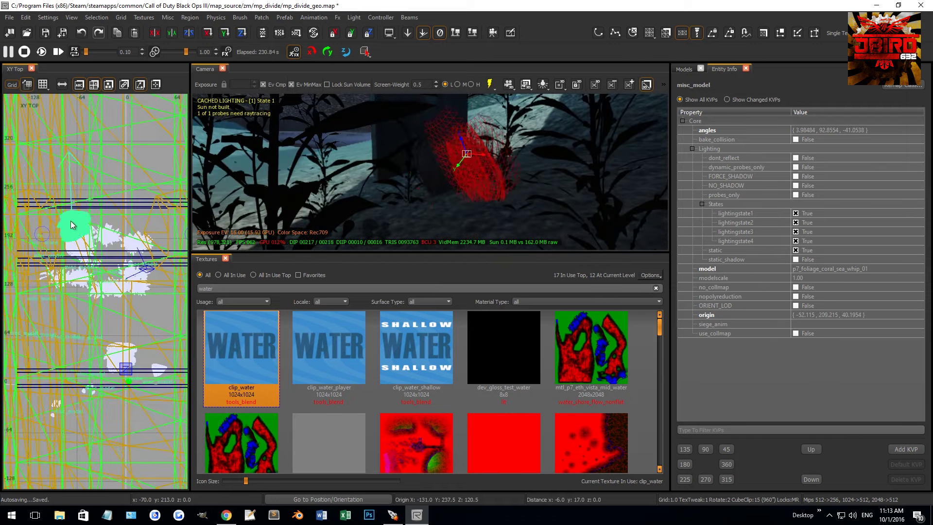
{"action": "right_click_drag", "start_coordinate": [328, 176], "coordinate": [383, 150]}
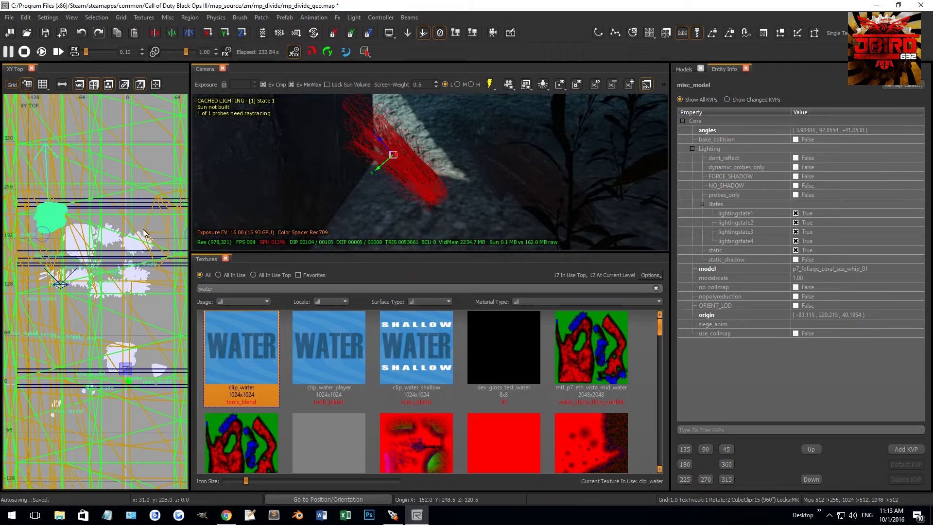
{"action": "key", "text": "ctrl+Tab"}
{"action": "left_click_drag", "start_coordinate": [119, 291], "coordinate": [59, 302]}
{"action": "key", "text": "ctrl+Tab"}
{"action": "key", "text": "Escape"}
Examine the placement of the sea whip coral around the pillar from several angles
{"action": "right_click_drag", "start_coordinate": [416, 202], "coordinate": [436, 191]}
{"action": "left_click", "coordinate": [509, 188]}
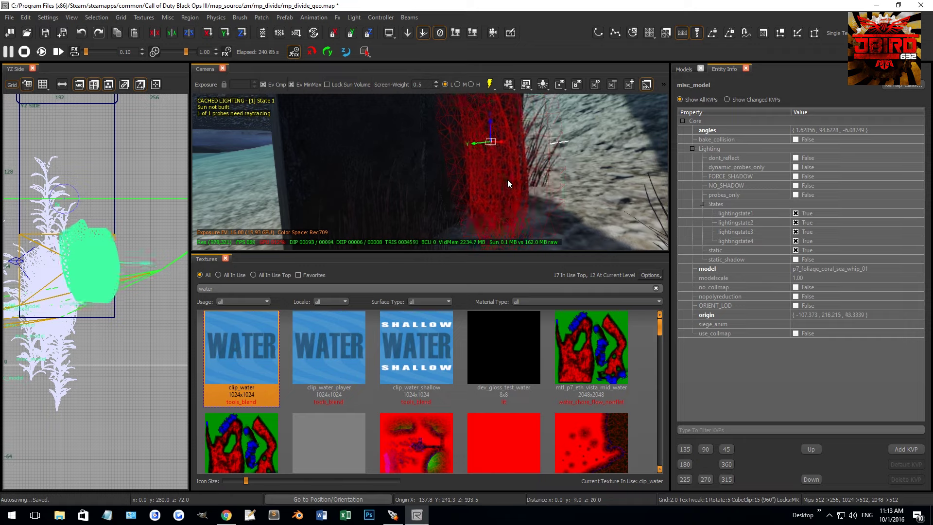
{"action": "key", "text": "Escape"}
{"action": "left_click", "coordinate": [409, 208]}
{"action": "key", "text": "Escape"}
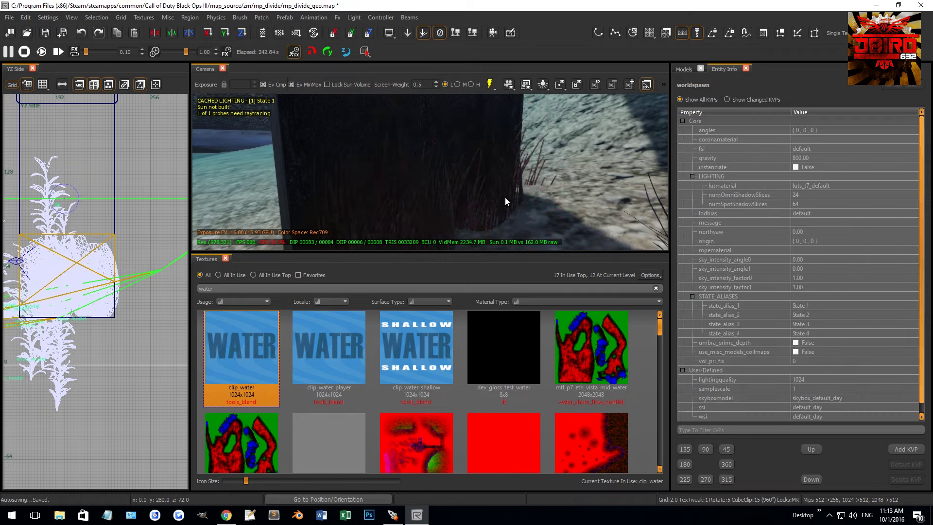
{"action": "left_click", "coordinate": [504, 198]}
{"action": "key", "text": "Escape"}
{"action": "right_click_drag", "start_coordinate": [493, 193], "coordinate": [447, 208]}
{"action": "left_click", "coordinate": [477, 178]}
{"action": "key", "text": "Escape"}
Duplicate the three riverbed rock models, rotate the copies about 30 degrees, and set them on the slope under the bridge near X -95, Y 189
{"action": "right_click_drag", "start_coordinate": [387, 173], "coordinate": [445, 188]}
{"action": "left_click", "coordinate": [394, 155]}
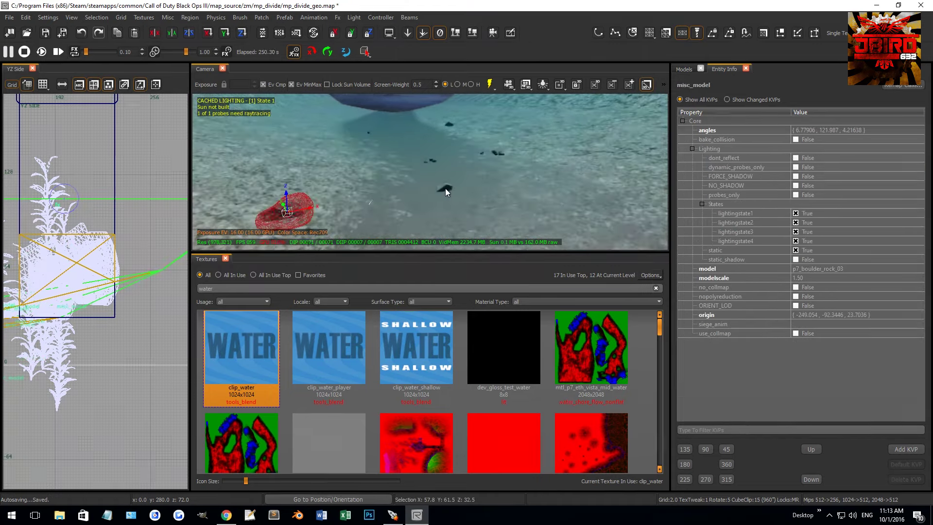
{"action": "left_click", "coordinate": [434, 163]}
{"action": "key", "text": "ctrl+Tab"}
{"action": "scroll", "coordinate": [118, 278], "scroll_direction": "down", "scroll_amount": 5}
{"action": "key", "text": "ctrl+Tab"}
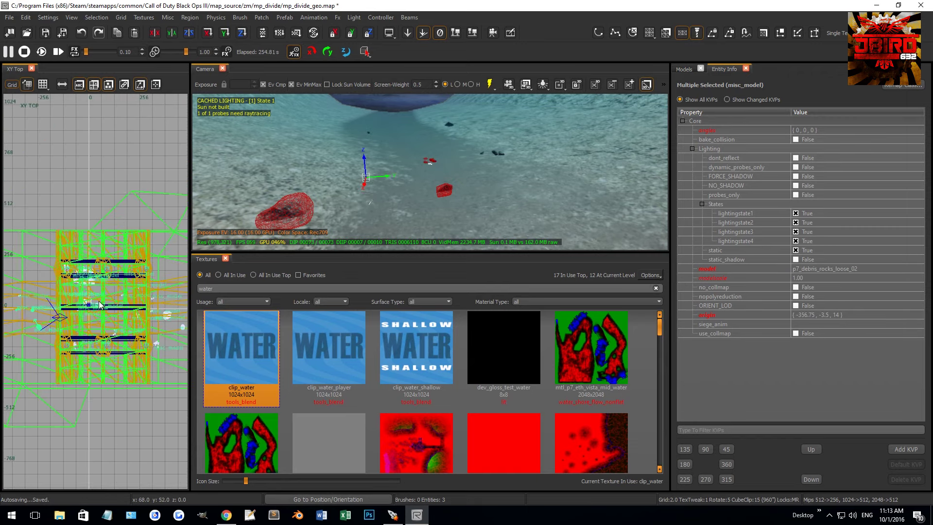
{"action": "scroll", "coordinate": [97, 292], "scroll_direction": "up", "scroll_amount": 4}
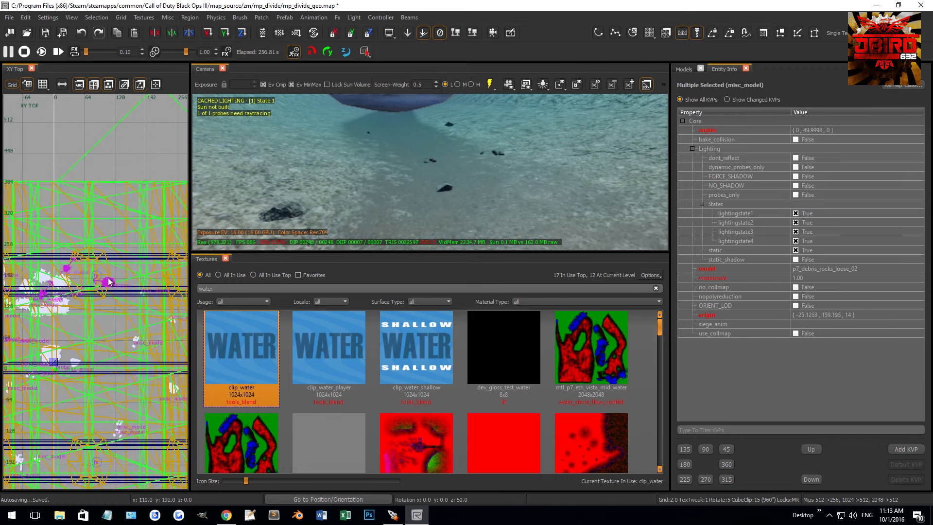
{"action": "right_click_drag", "start_coordinate": [109, 283], "coordinate": [104, 280]}
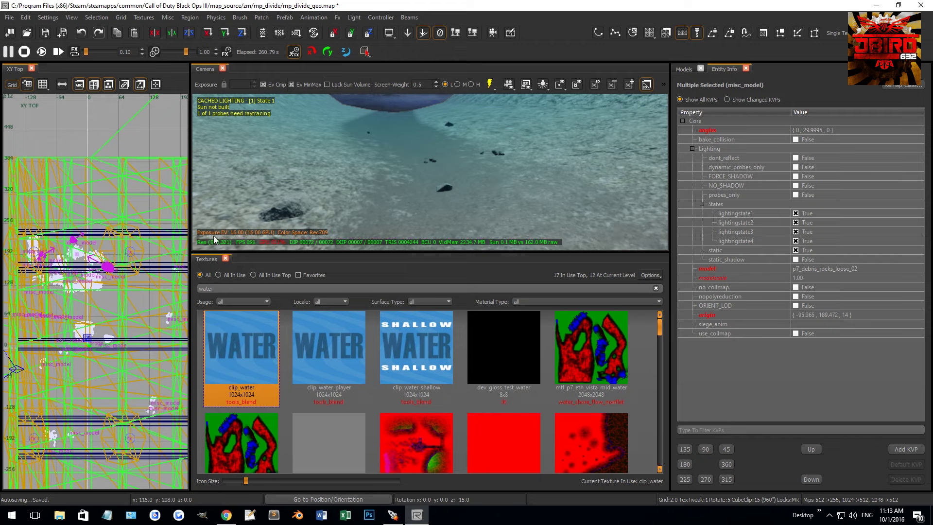
{"action": "key", "text": "f"}
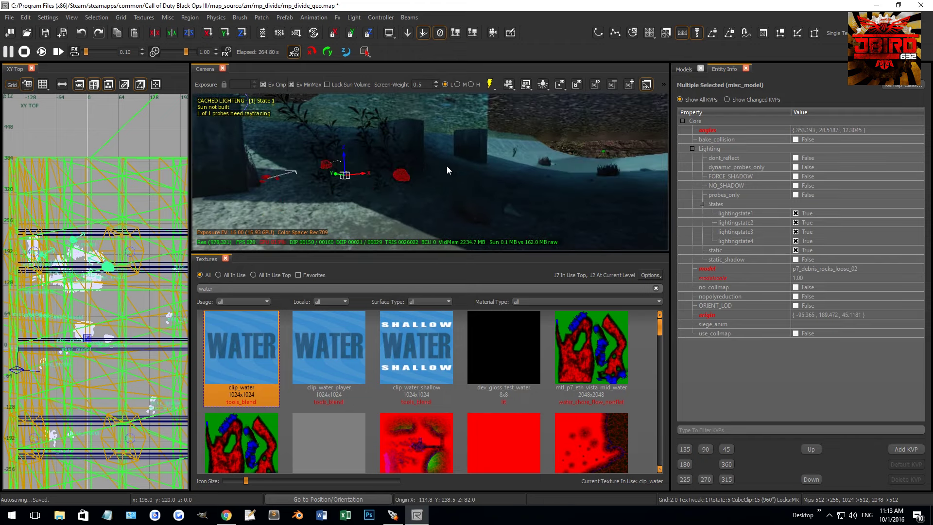
{"action": "key", "text": "Escape"}
Filter the textures by "net" and pick t7_cloth_cargo_netting_01_green
{"action": "right_click_drag", "start_coordinate": [556, 173], "coordinate": [551, 170]}
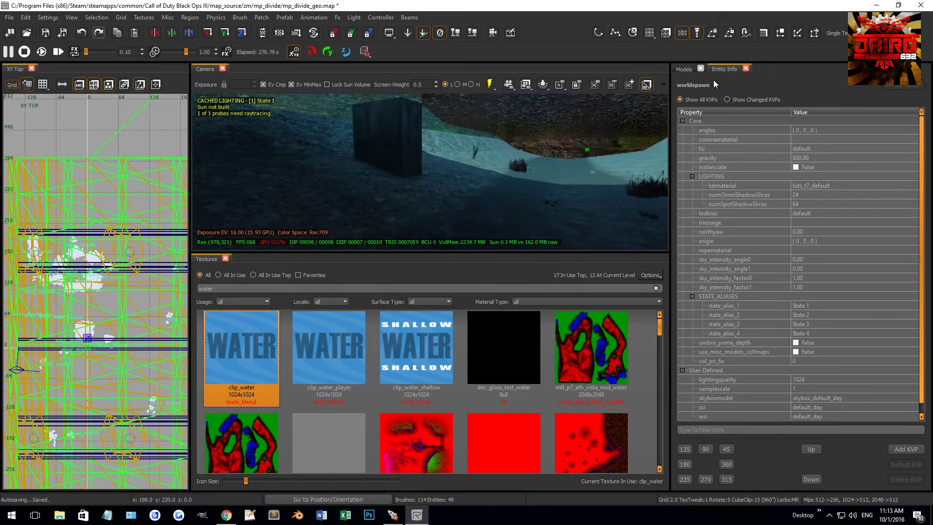
{"action": "left_click", "coordinate": [683, 69]}
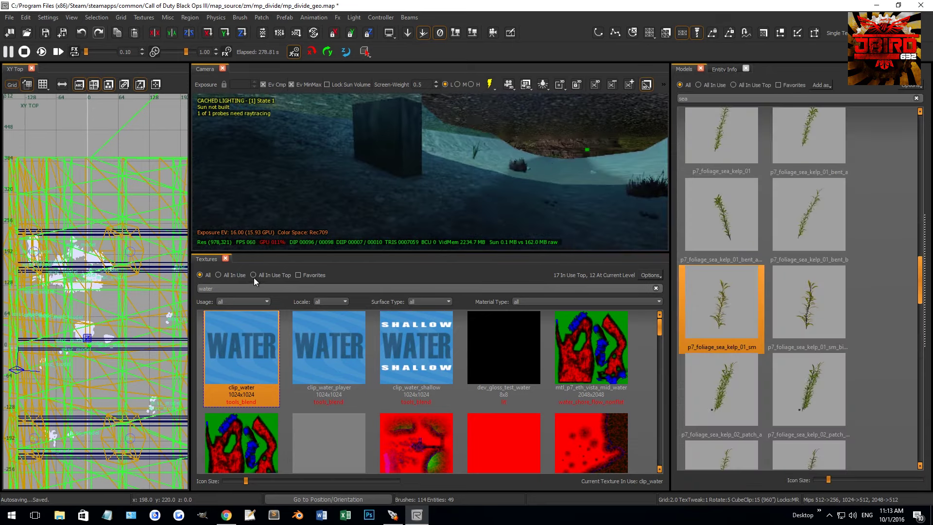
{"action": "type", "text": "net"}
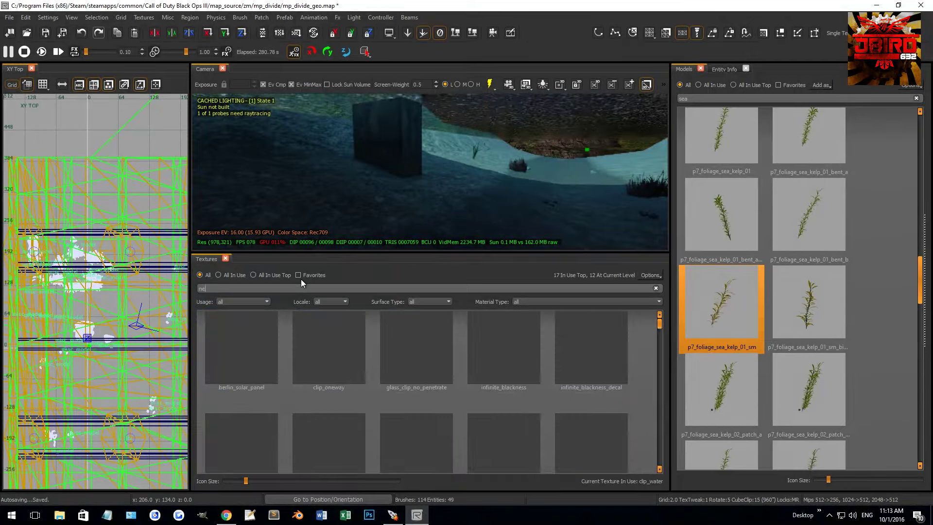
{"action": "left_click", "coordinate": [324, 323]}
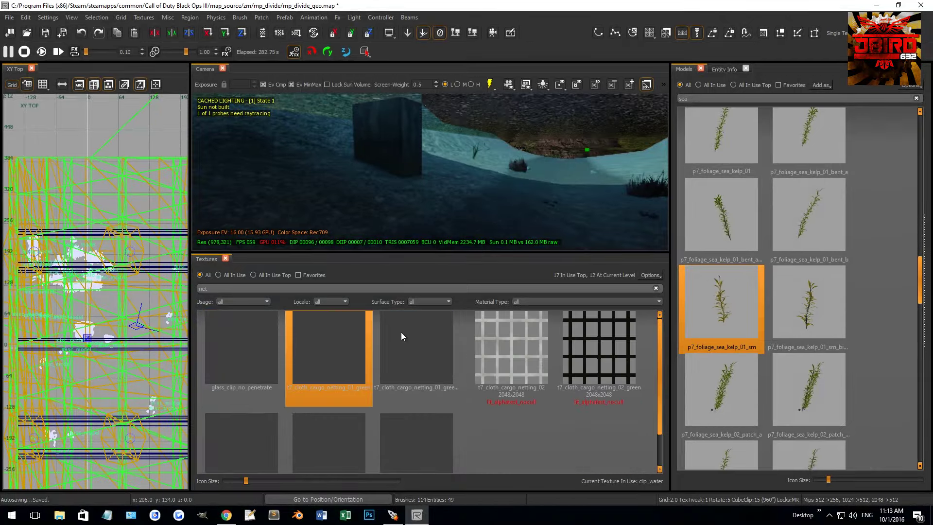
Convert the bridge pillar's side face to a terrain patch and stretch it across the gap between the two neighbouring pillars
{"action": "right_click_drag", "start_coordinate": [459, 233], "coordinate": [459, 233]}
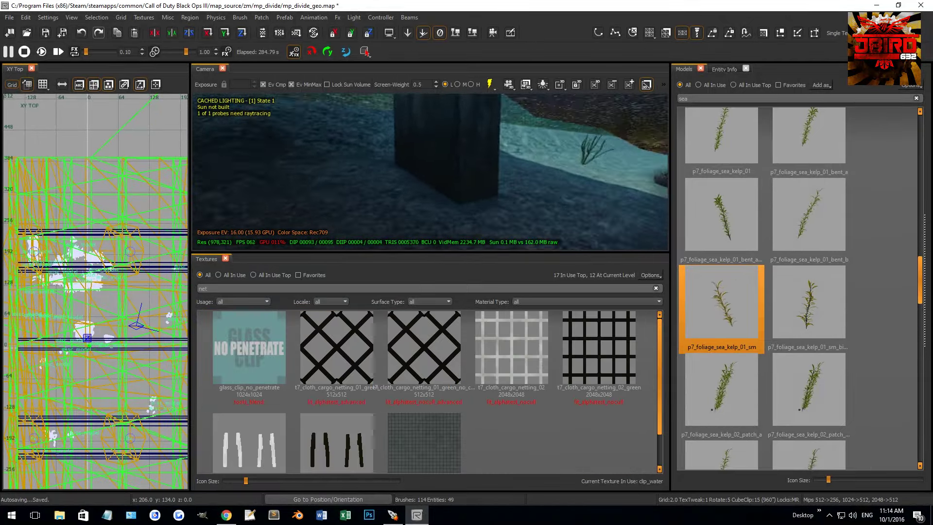
{"action": "right_click", "coordinate": [490, 155]}
{"action": "left_click", "coordinate": [500, 153], "text": "shift"}
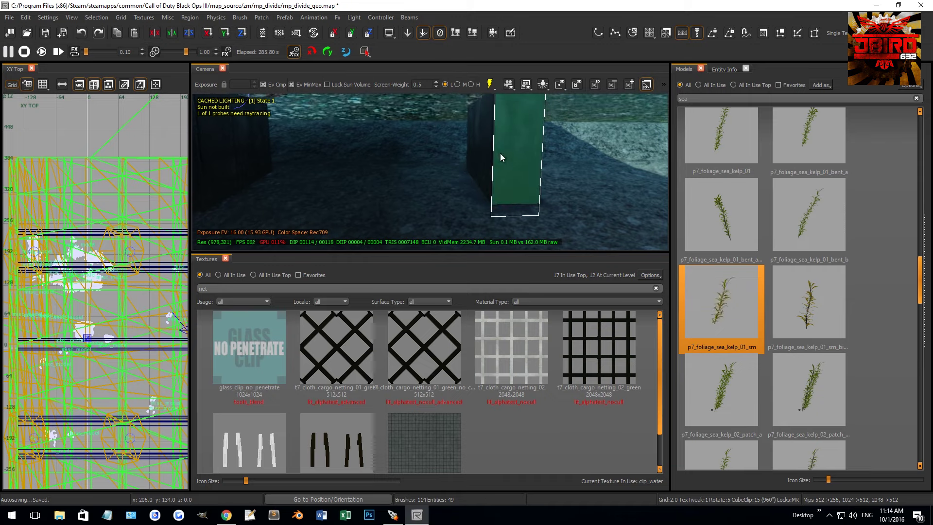
{"action": "left_click", "coordinate": [262, 17]}
{"action": "mouse_move", "coordinate": [292, 36]}
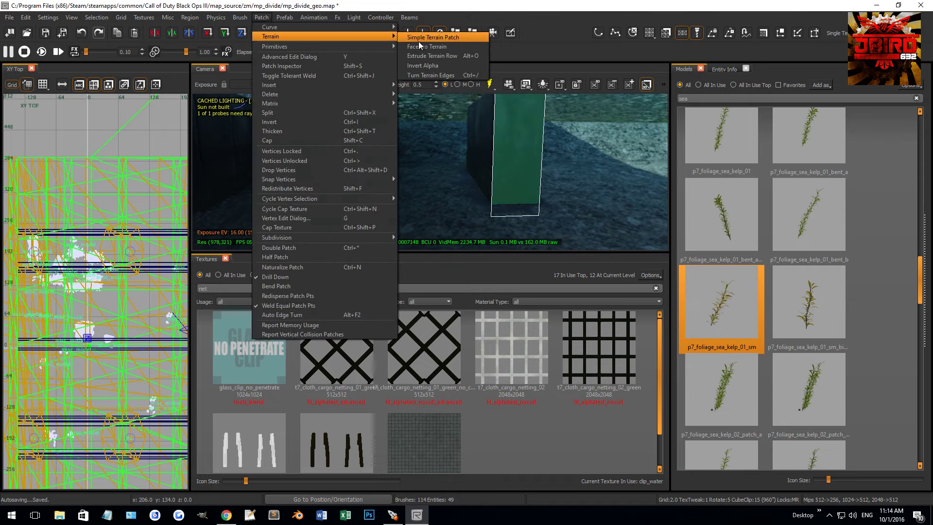
{"action": "left_click", "coordinate": [437, 49]}
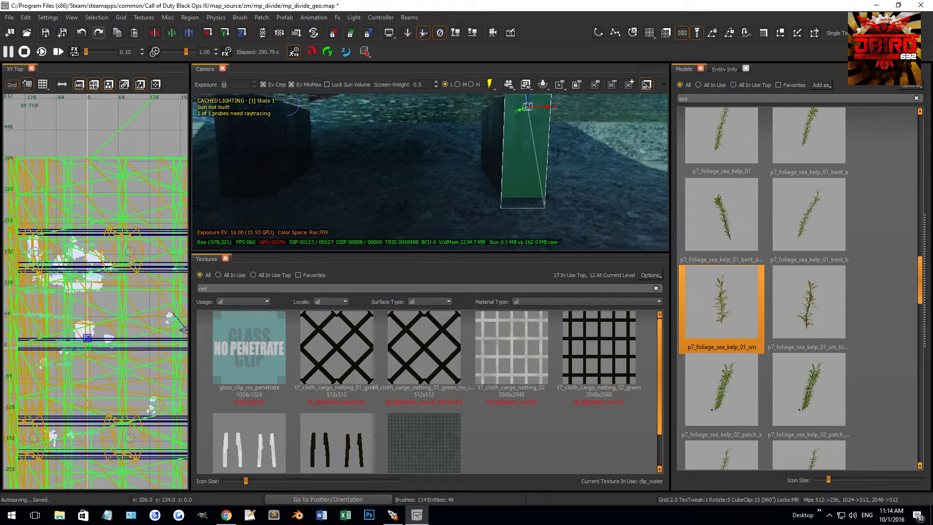
{"action": "key", "text": "Up"}
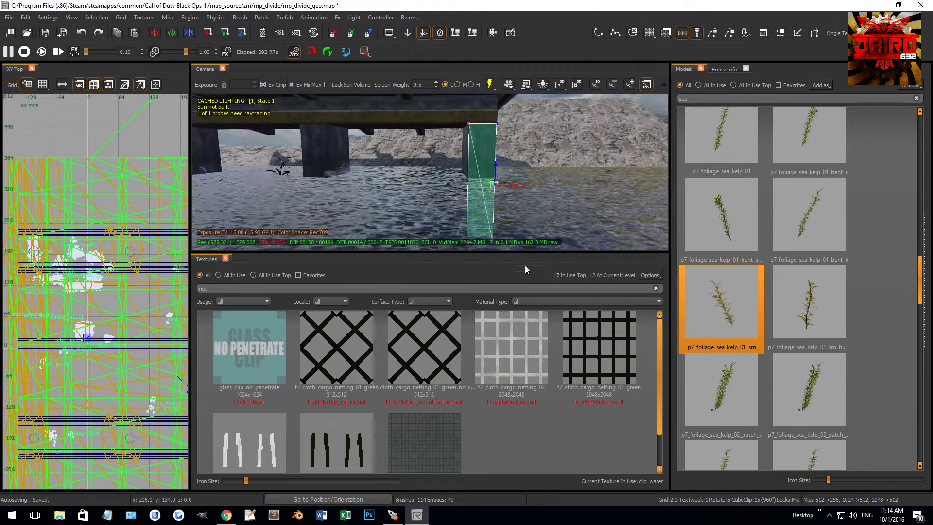
{"action": "key", "text": "Down"}
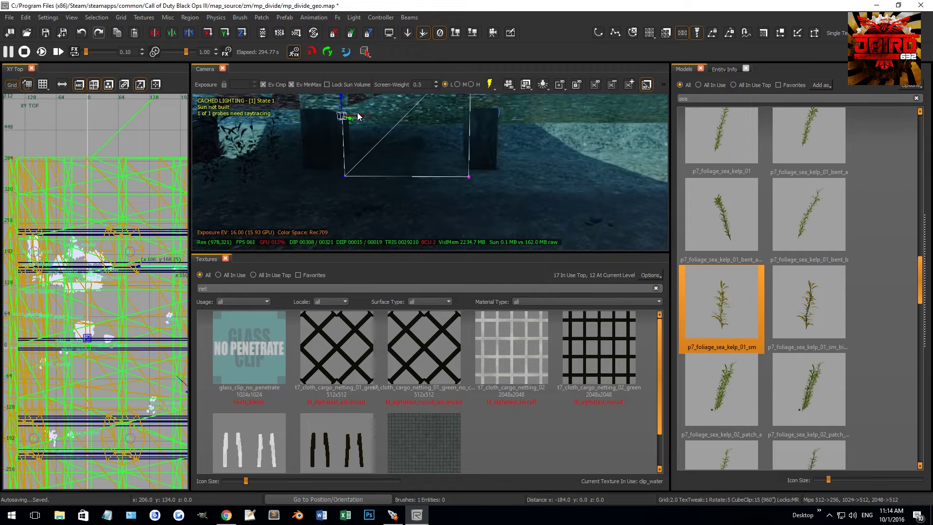
Apply t7_cloth_cargo_netting_02 to the patch with natural texturing, horizontal stretch -2.5 and vertical stretch -2.25
{"action": "left_click", "coordinate": [520, 366]}
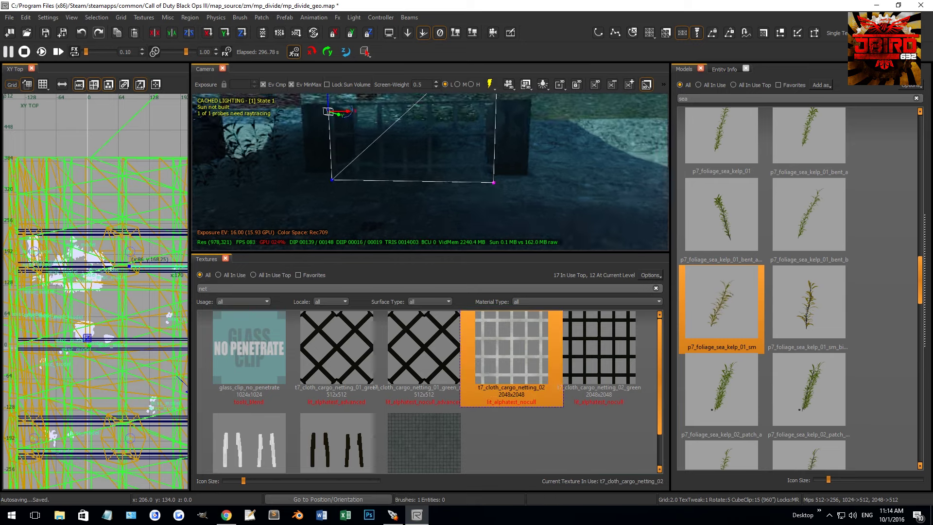
{"action": "key", "text": "Up"}
{"action": "key", "text": "s"}
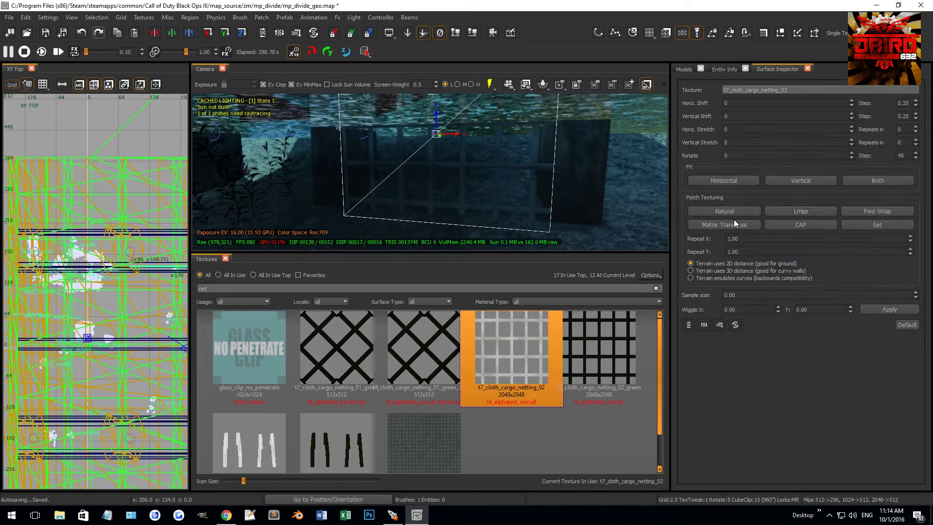
{"action": "left_click", "coordinate": [710, 211]}
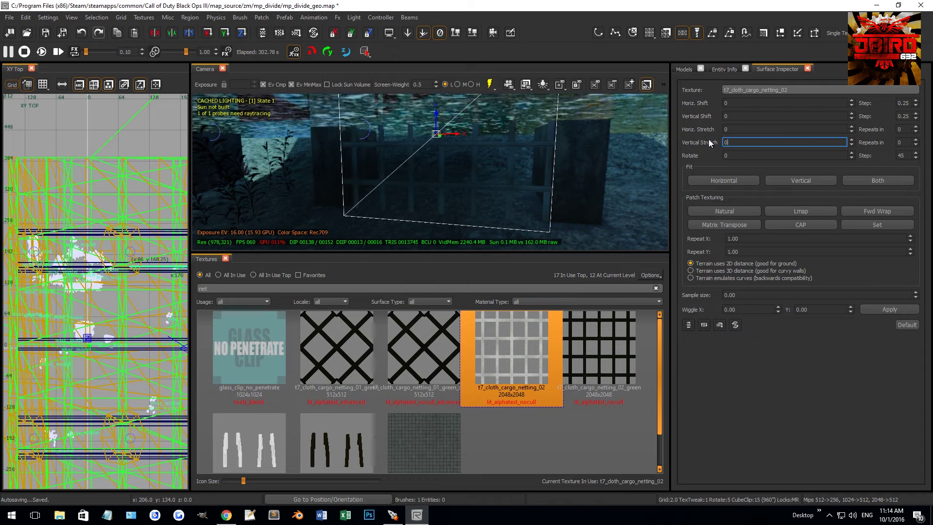
{"action": "type", "text": "-1.25"}
{"action": "key", "text": "Return"}
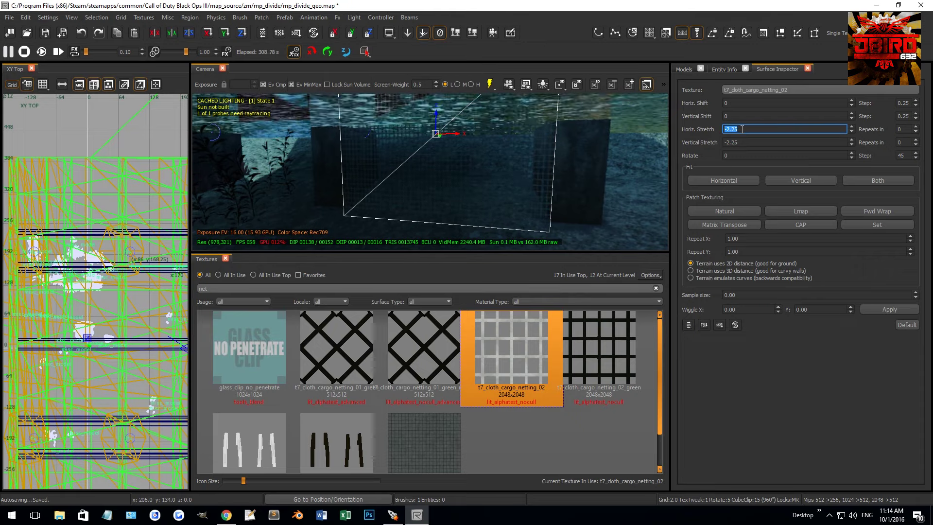
{"action": "scroll", "coordinate": [427, 170], "scroll_direction": "up", "scroll_amount": 3}
{"action": "scroll", "coordinate": [145, 265], "scroll_direction": "down", "scroll_amount": 2}
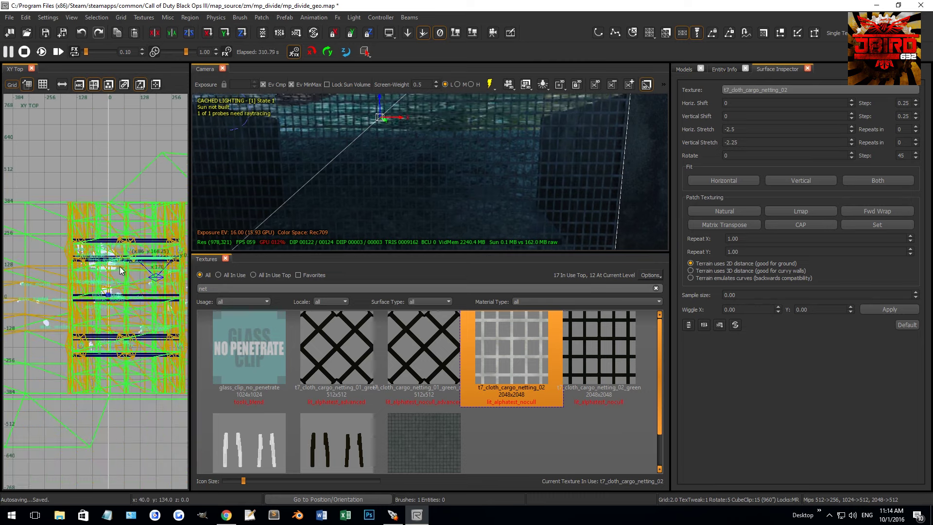
Lower the netting patch's top edge to the water surface, making the patch 82 units high
{"action": "key", "text": "ctrl+Tab"}
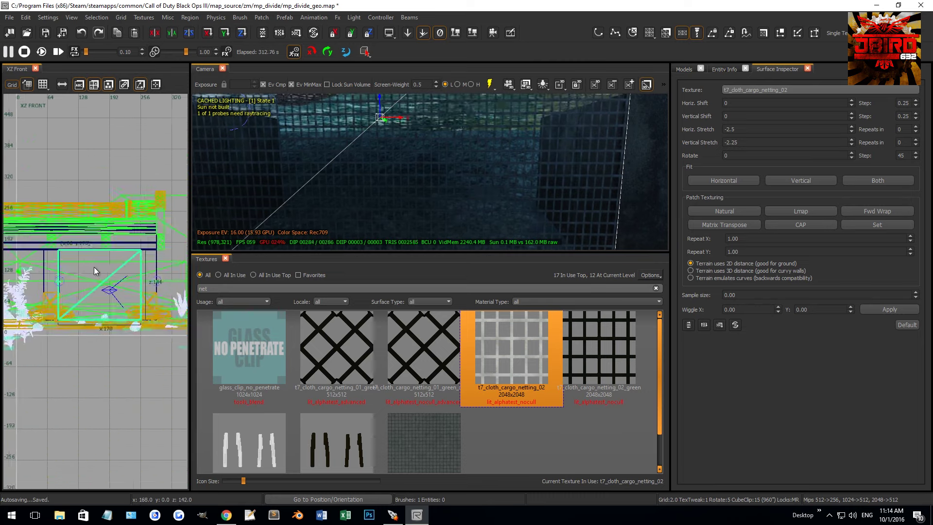
{"action": "scroll", "coordinate": [156, 270], "scroll_direction": "down", "scroll_amount": 2}
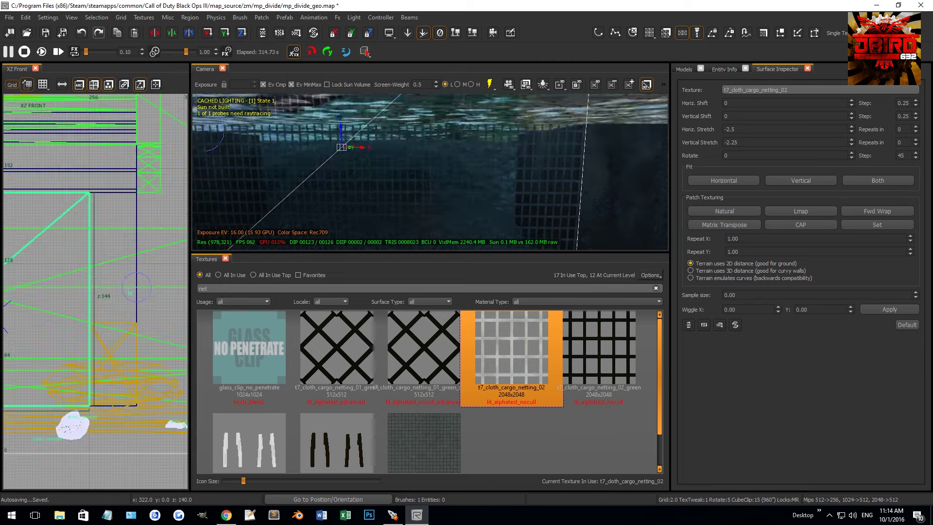
{"action": "right_click_drag", "start_coordinate": [108, 226], "coordinate": [81, 172]}
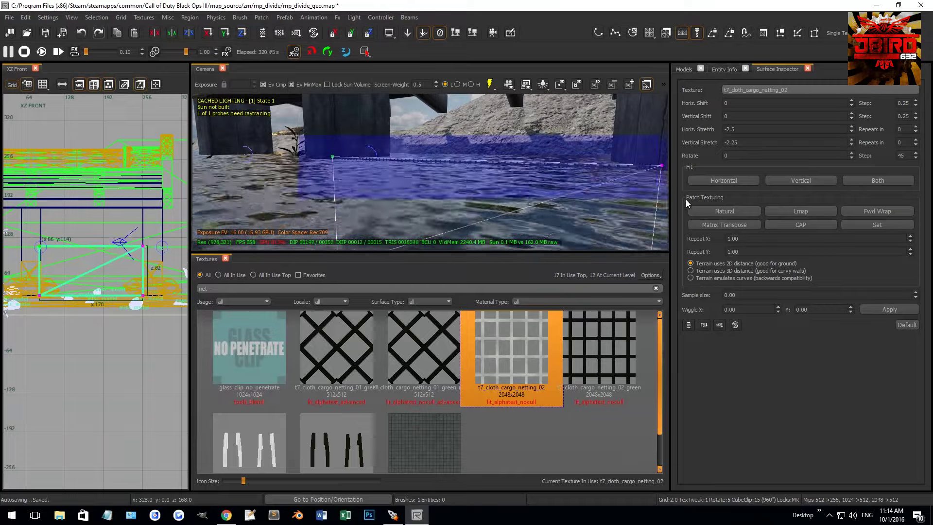
Add a middle column of vertices to the netting patch and pull its top vertex down so the upper edge sags
{"action": "key", "text": "ctrl+Tab"}
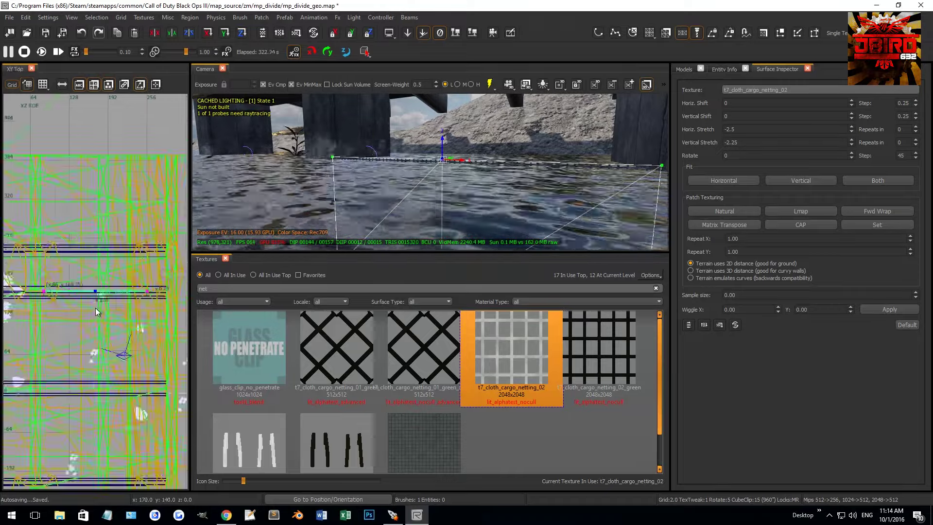
{"action": "key", "text": "ctrl+Tab"}
{"action": "left_click_drag", "start_coordinate": [94, 282], "coordinate": [58, 298]}
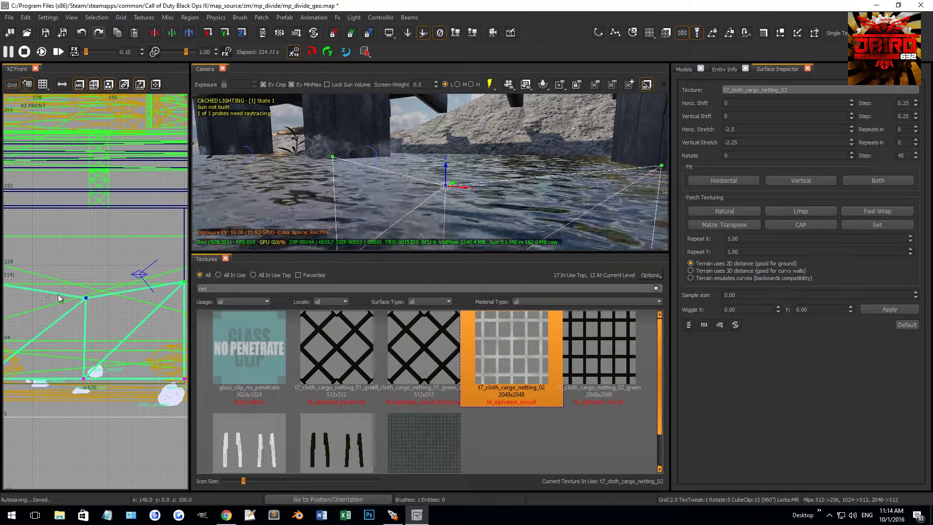
Insert a vertex column in the right half of the netting patch and lower its top vertex by 4 units
{"action": "right_click_drag", "start_coordinate": [146, 302], "coordinate": [87, 309]}
{"action": "left_click_drag", "start_coordinate": [81, 301], "coordinate": [99, 307]}
{"action": "key", "text": "ctrl+Insert"}
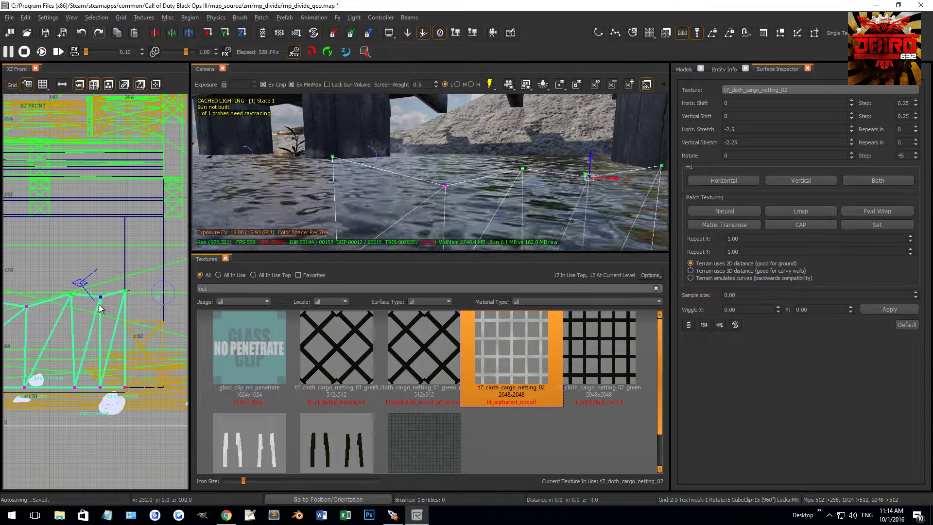
Insert more vertex columns in the left half of the netting patch and offset their top vertices for an uneven upper edge
{"action": "right_click_drag", "start_coordinate": [99, 307], "coordinate": [58, 291]}
{"action": "left_click", "coordinate": [123, 301]}
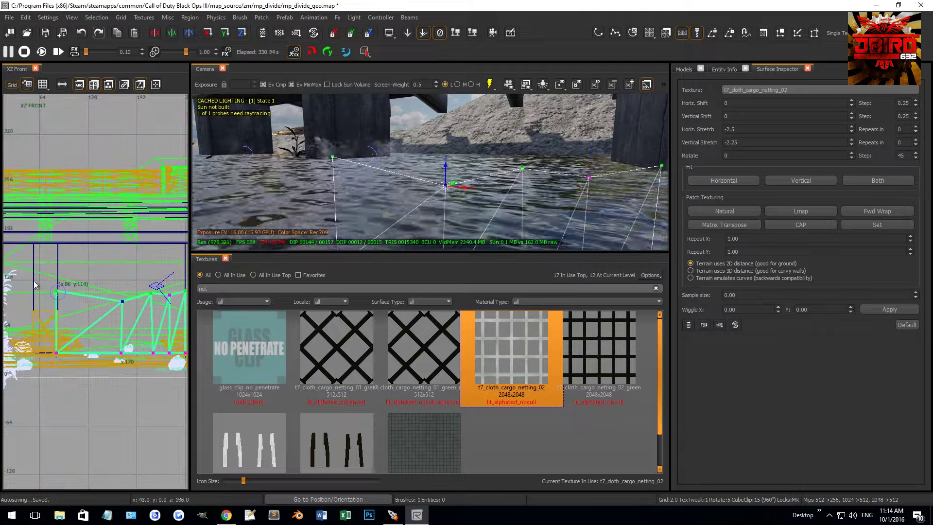
{"action": "scroll", "coordinate": [35, 285], "scroll_direction": "up", "scroll_amount": 2}
{"action": "key", "text": "ctrl+Insert"}
{"action": "left_click_drag", "start_coordinate": [92, 308], "coordinate": [55, 293]}
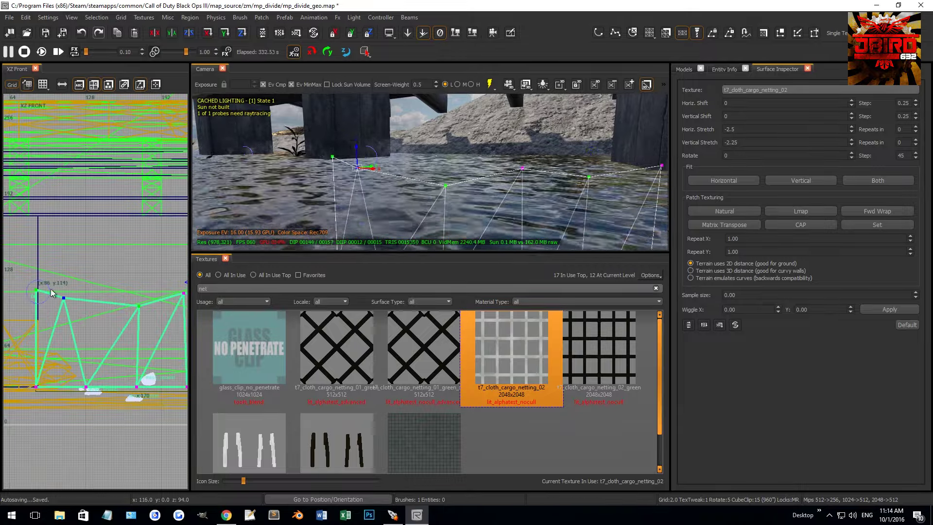
{"action": "key", "text": "ctrl+Insert"}
{"action": "left_click", "coordinate": [101, 299]}
Try Lmap texture projection on the netting patch with a vertical stretch of -4.5 and a horizontal stretch of -4
{"action": "mouse_move", "coordinate": [340, 230]}
{"action": "right_mouse_down"}
{"action": "mouse_move", "coordinate": [412, 196]}
{"action": "mouse_move", "coordinate": [300, 209]}
{"action": "right_mouse_up"}
{"action": "mouse_move", "coordinate": [380, 214]}
{"action": "right_mouse_down"}
{"action": "mouse_move", "coordinate": [415, 188]}
{"action": "mouse_move", "coordinate": [398, 197]}
{"action": "right_mouse_up"}
{"action": "key", "text": "Escape"}
{"action": "left_click", "coordinate": [397, 198], "text": "shift"}
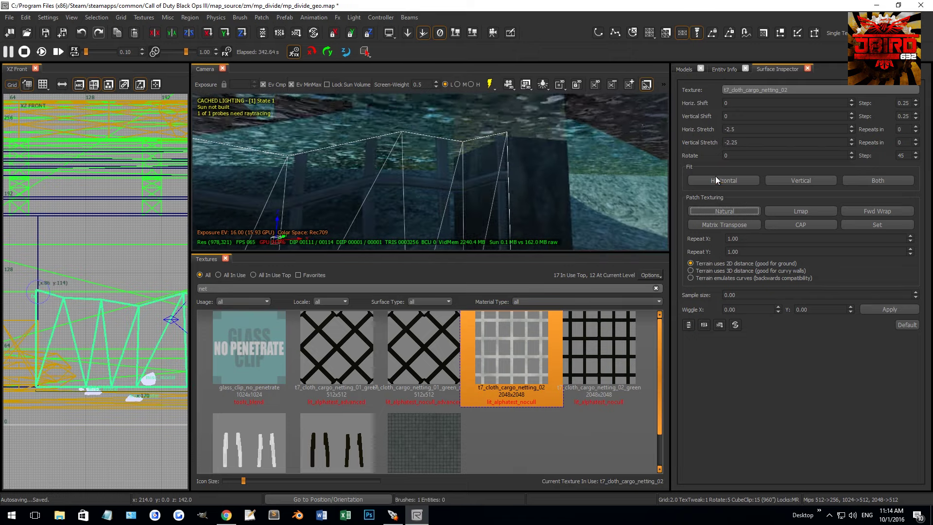
{"action": "left_click", "coordinate": [788, 210]}
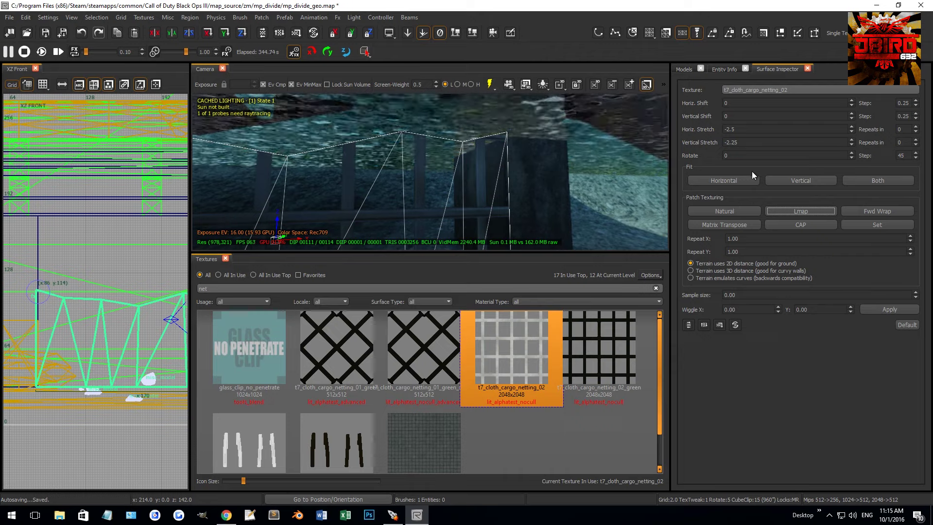
{"action": "double_click", "coordinate": [745, 142]}
{"action": "scroll", "coordinate": [745, 143], "scroll_direction": "down", "scroll_amount": 8}
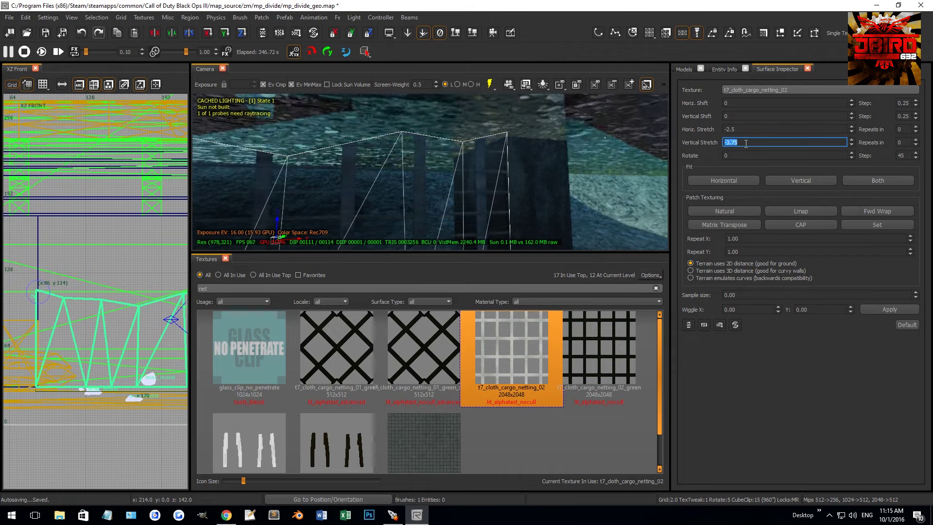
{"action": "scroll", "coordinate": [749, 131], "scroll_direction": "down", "scroll_amount": 5}
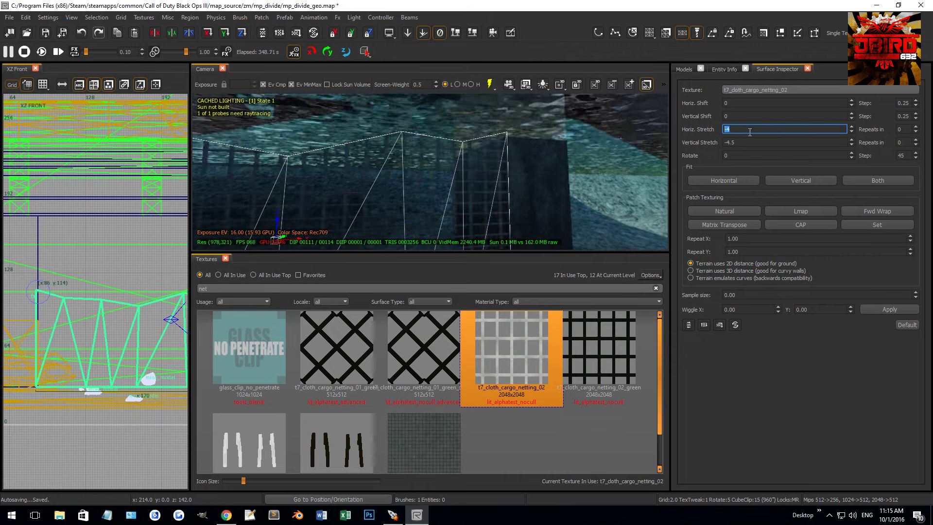
Apply Natural texturing to the netting patch and set its horizontal stretch to -5.75 and vertical stretch to -7.5
{"action": "key", "text": "Escape"}
{"action": "right_click_drag", "start_coordinate": [467, 210], "coordinate": [477, 167]}
{"action": "left_click", "coordinate": [477, 166], "text": "shift"}
{"action": "left_click", "coordinate": [730, 210]}
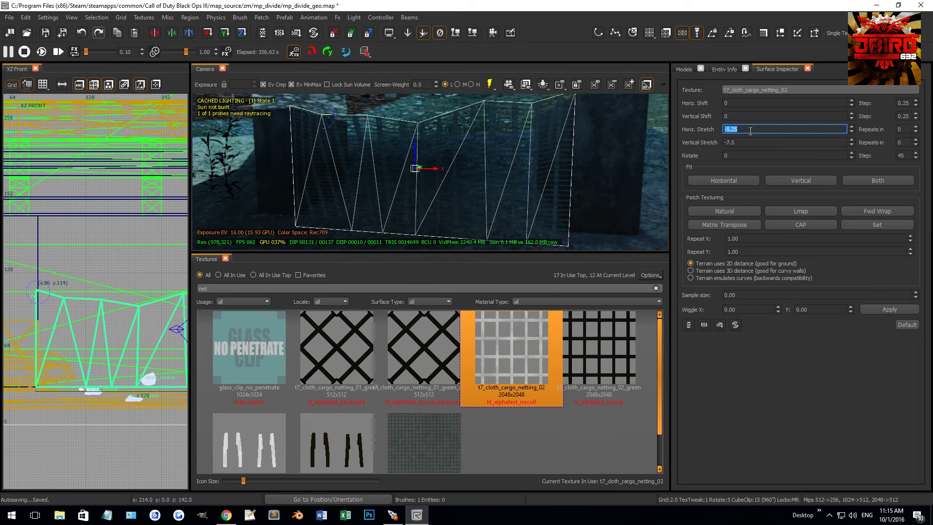
Reposition individual top-edge vertices near the left end of the netting patch
{"action": "right_click_drag", "start_coordinate": [437, 162], "coordinate": [437, 162]}
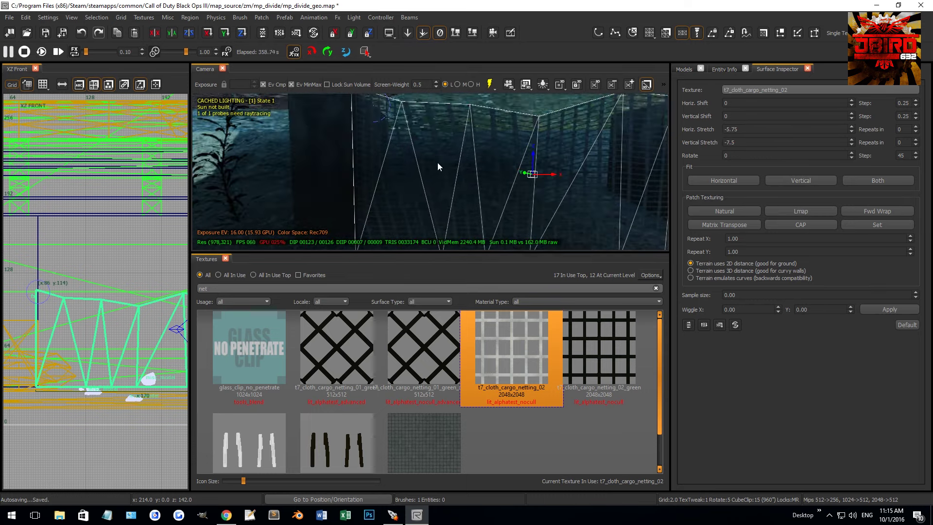
{"action": "right_click_drag", "start_coordinate": [402, 122], "coordinate": [426, 175]}
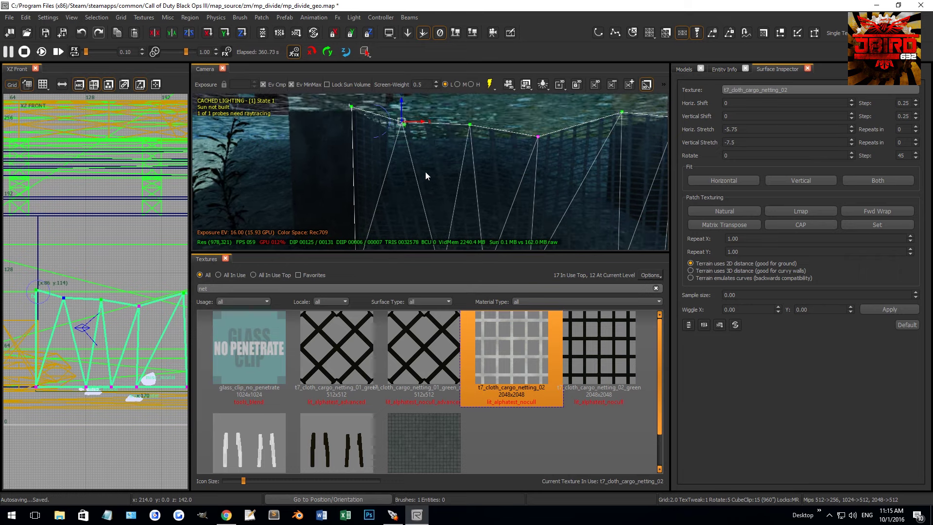
{"action": "right_click_drag", "start_coordinate": [435, 208], "coordinate": [432, 197]}
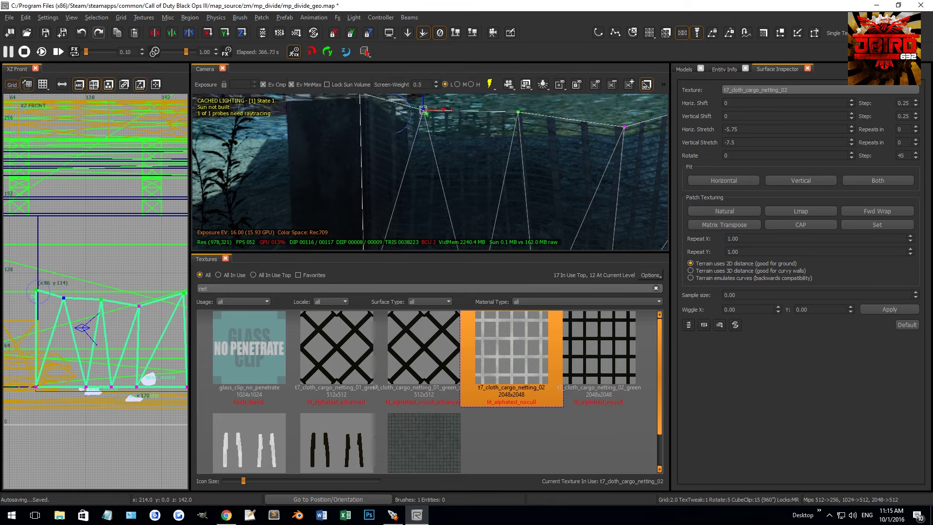
{"action": "right_click_drag", "start_coordinate": [400, 154], "coordinate": [345, 124]}
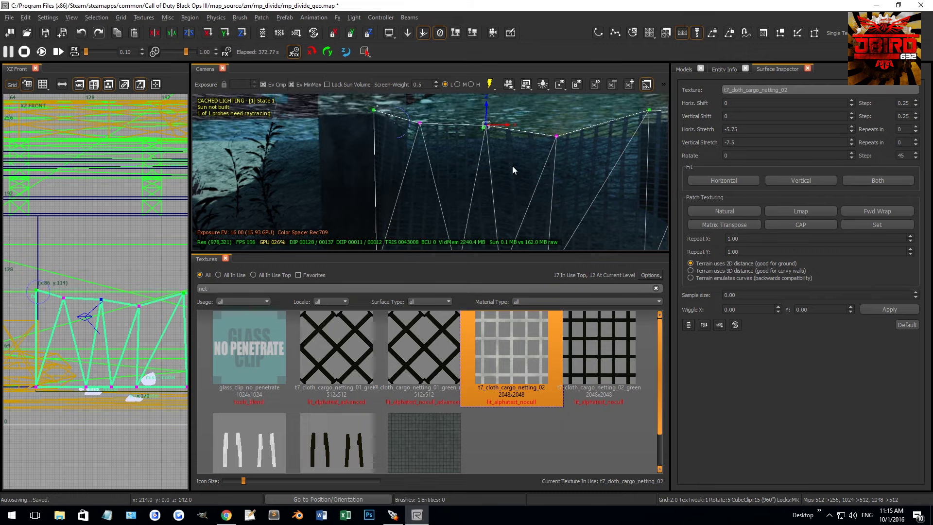
Insert a middle row of vertices across the netting patch and offset its vertices in Y to make the surface uneven
{"action": "key", "text": "Escape"}
{"action": "mouse_move", "coordinate": [519, 152]}
{"action": "right_mouse_down"}
{"action": "mouse_move", "coordinate": [356, 121]}
{"action": "mouse_move", "coordinate": [511, 182]}
{"action": "mouse_move", "coordinate": [483, 214]}
{"action": "mouse_move", "coordinate": [501, 175]}
{"action": "mouse_move", "coordinate": [528, 155]}
{"action": "mouse_move", "coordinate": [517, 173]}
{"action": "right_mouse_up"}
{"action": "left_click", "coordinate": [511, 182], "text": "shift"}
{"action": "key", "text": "ctrl+shift+Insert"}
{"action": "left_click", "coordinate": [515, 181]}
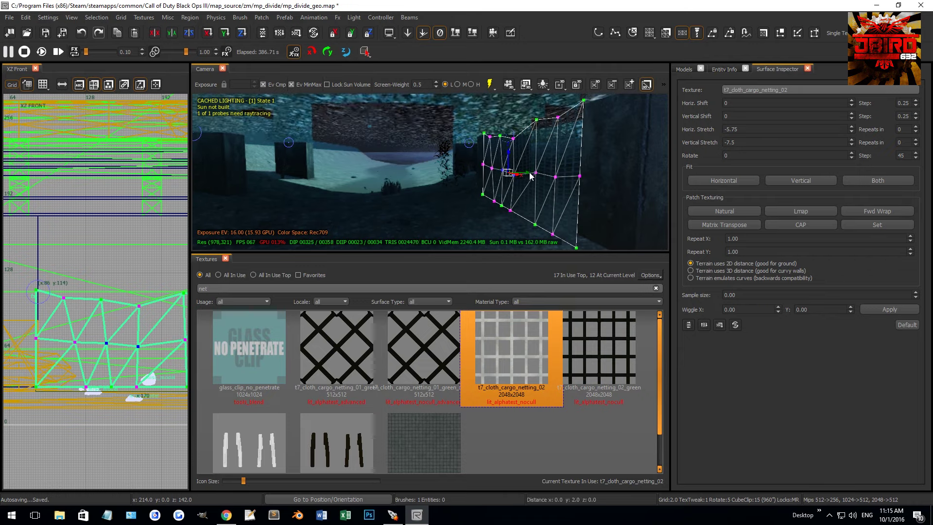
{"action": "left_click_drag", "start_coordinate": [517, 181], "coordinate": [524, 179]}
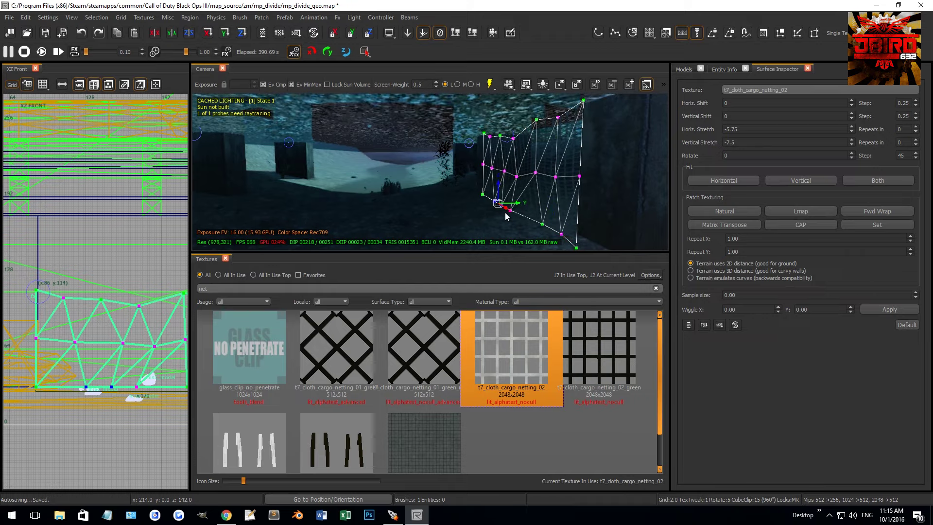
{"action": "right_click_drag", "start_coordinate": [513, 207], "coordinate": [535, 199]}
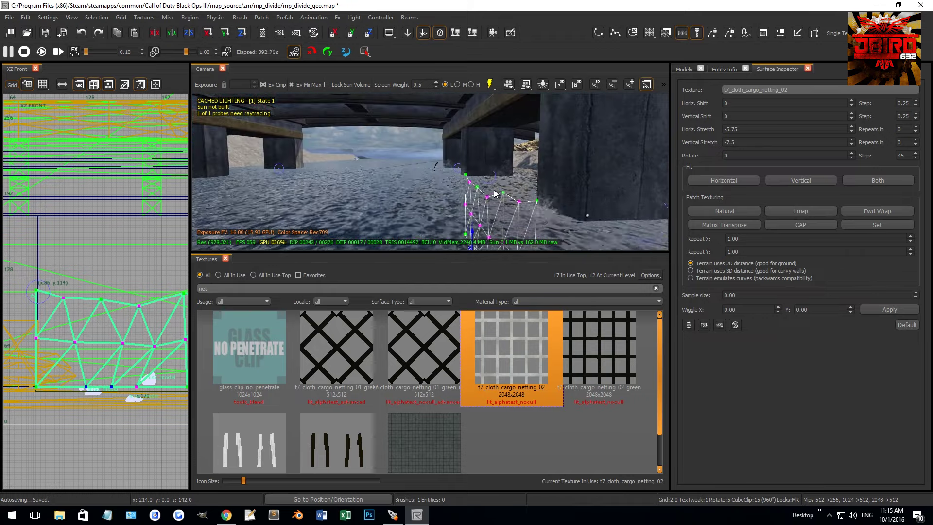
Duplicate the netting patch into the neighbouring gap between the bridge pillars and cycle the copy's cap texture
{"action": "key", "text": "Escape"}
{"action": "right_click_drag", "start_coordinate": [535, 199], "coordinate": [535, 200]}
{"action": "key", "text": "Up"}
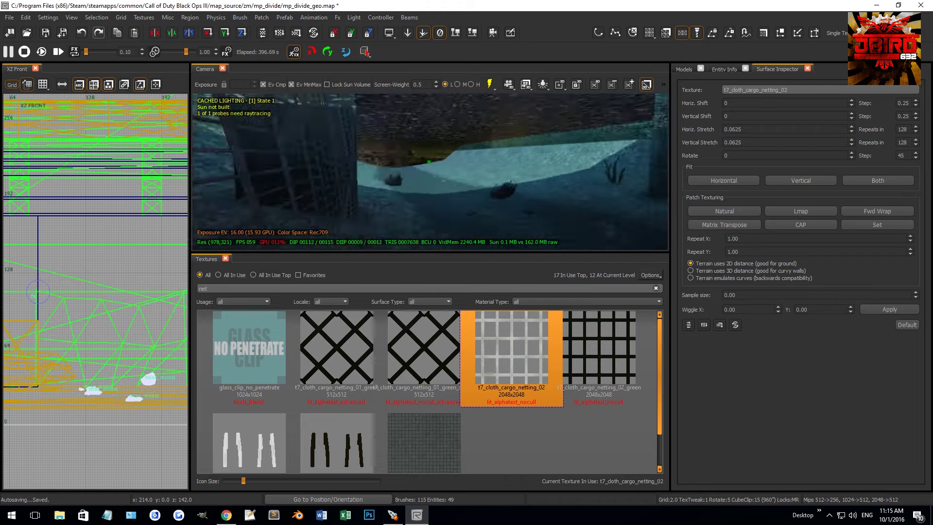
{"action": "right_click_drag", "start_coordinate": [533, 175], "coordinate": [532, 175]}
{"action": "left_click", "coordinate": [516, 180], "text": "shift"}
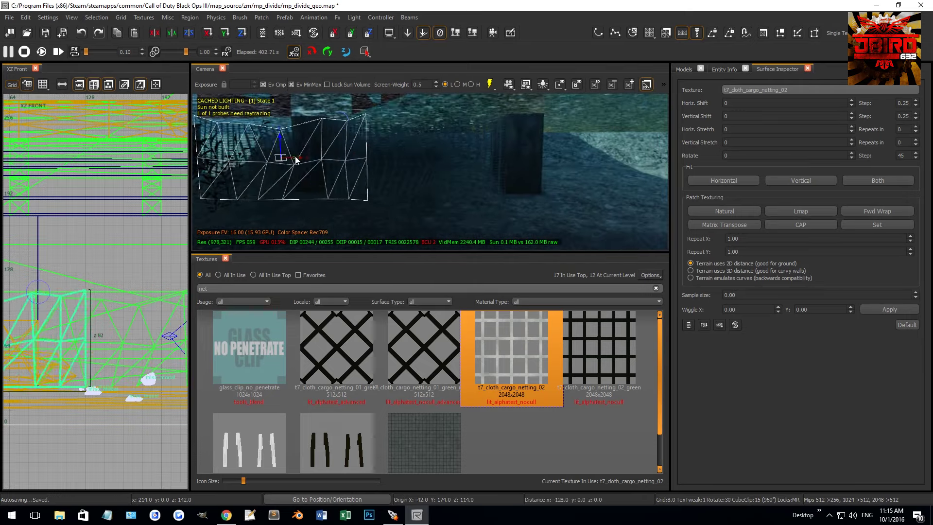
{"action": "right_click_drag", "start_coordinate": [249, 165], "coordinate": [419, 192]}
{"action": "key", "text": "ctrl+shift+n"}
Nudge the netting patches on a 0.5 grid so that their ends meet the faces of the bridge pillar
{"action": "left_click", "coordinate": [420, 192], "text": "shift"}
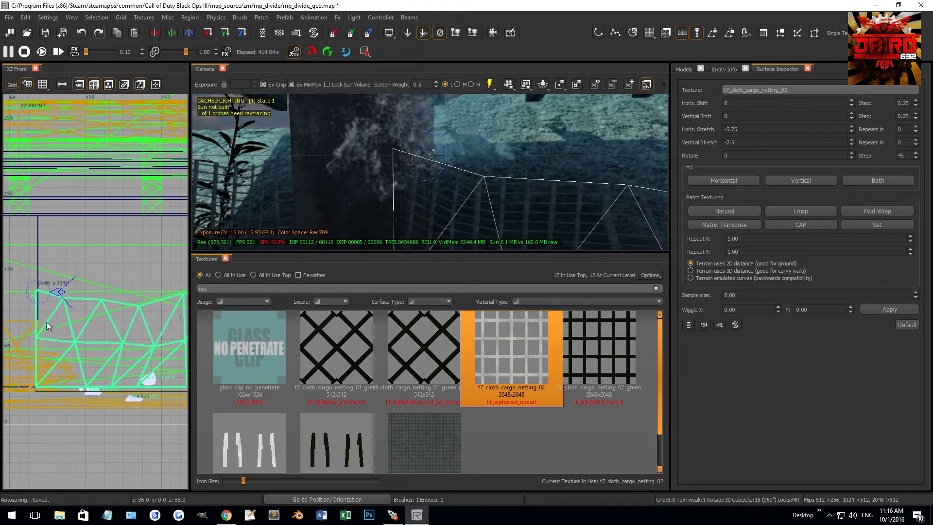
{"action": "scroll", "coordinate": [53, 288], "scroll_direction": "up", "scroll_amount": 2}
{"action": "right_click_drag", "start_coordinate": [63, 313], "coordinate": [80, 304]}
{"action": "scroll", "coordinate": [55, 297], "scroll_direction": "down", "scroll_amount": 3}
{"action": "scroll", "coordinate": [57, 291], "scroll_direction": "up", "scroll_amount": 1}
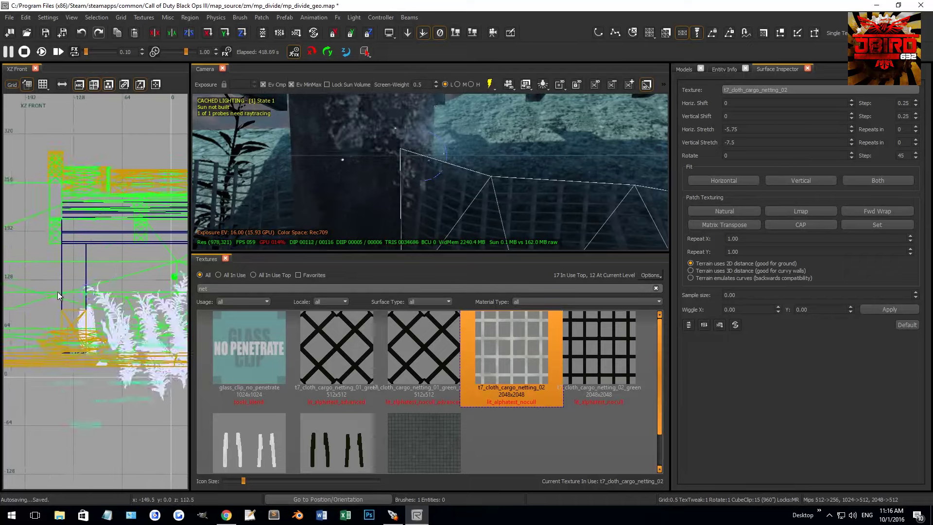
{"action": "left_click", "coordinate": [283, 201], "text": "shift"}
{"action": "scroll", "coordinate": [126, 299], "scroll_direction": "up", "scroll_amount": 2}
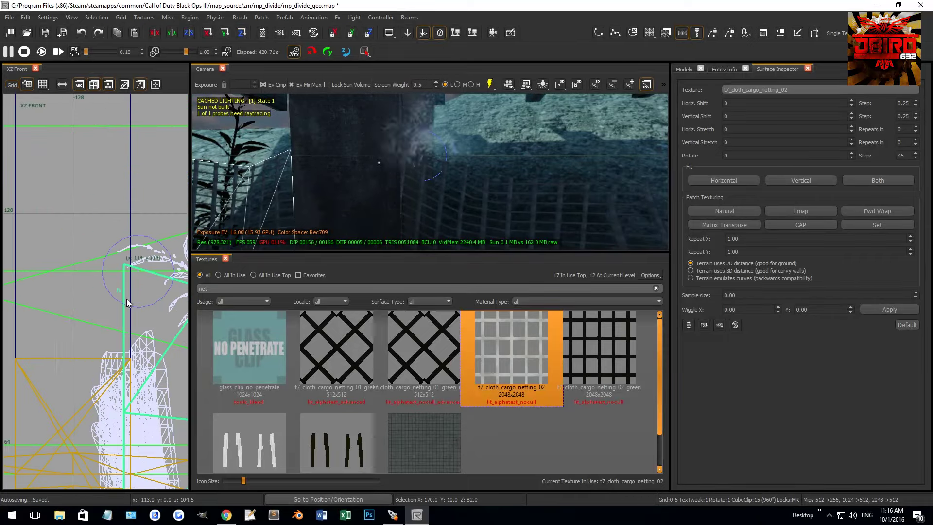
{"action": "key", "text": "Escape"}
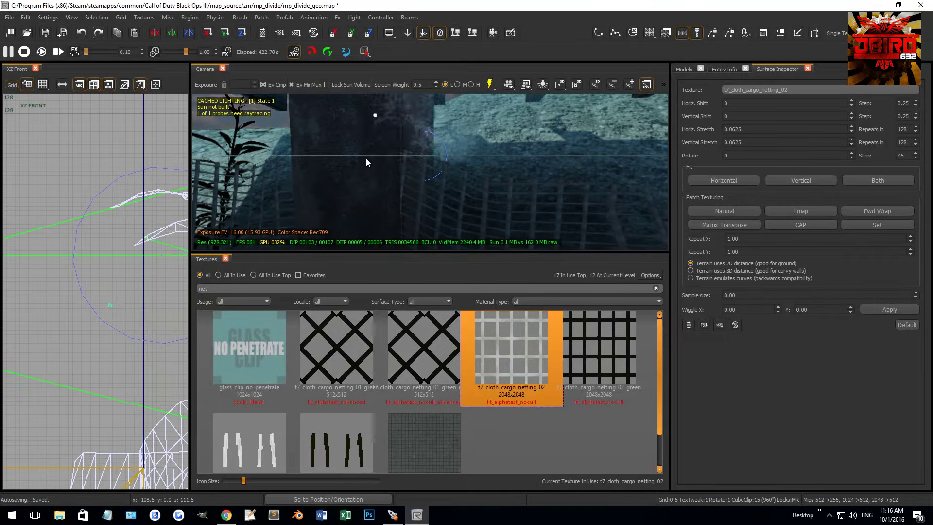
Shape a caulk brush from the pillar's block into a thin post, 3.5 by 4.5 units, at the netting's end, and enlarge the camera view
{"action": "left_click", "coordinate": [95, 261], "text": "shift"}
{"action": "key", "text": "ctrl+Tab"}
{"action": "key", "text": "ctrl+Tab"}
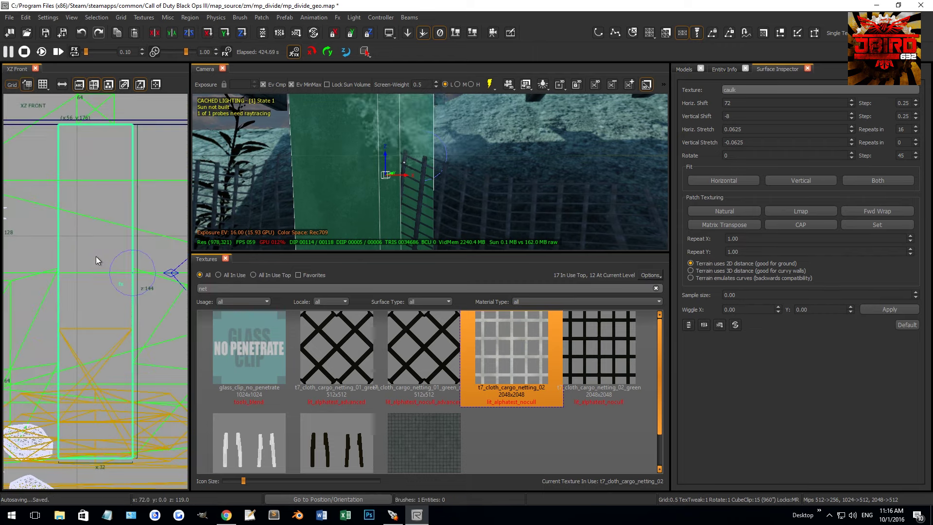
{"action": "right_click_drag", "start_coordinate": [95, 251], "coordinate": [117, 256]}
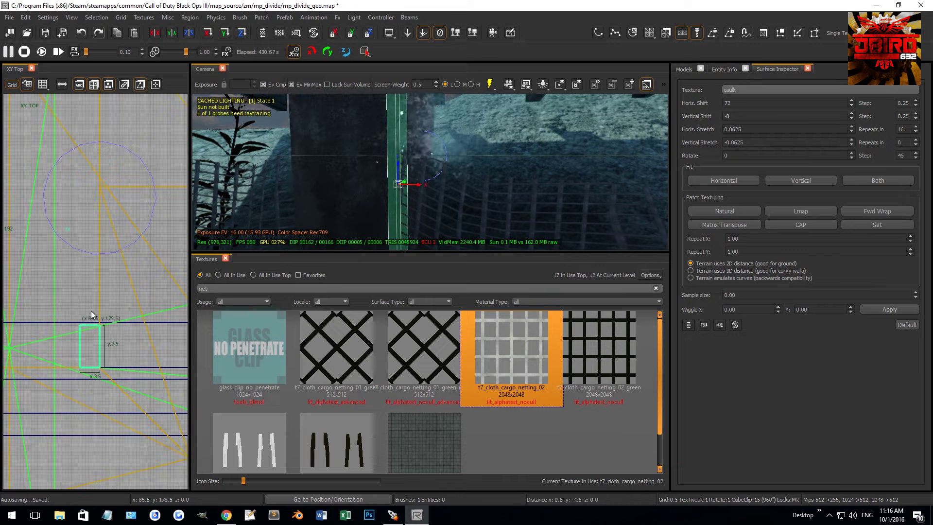
{"action": "left_click_drag", "start_coordinate": [120, 374], "coordinate": [133, 372]}
{"action": "mouse_move", "coordinate": [206, 258]}
{"action": "left_mouse_down"}
{"action": "mouse_move", "coordinate": [402, 253]}
{"action": "mouse_move", "coordinate": [429, 236]}
{"action": "mouse_move", "coordinate": [363, 328]}
{"action": "mouse_move", "coordinate": [419, 259]}
{"action": "mouse_move", "coordinate": [326, 413]}
{"action": "left_mouse_up"}
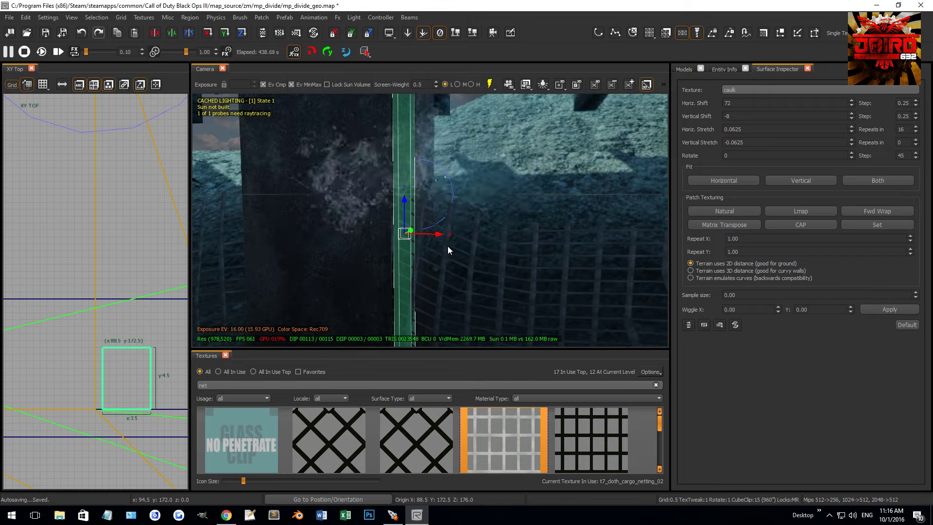
Lower the top of the caulk post to make it 82.5 units tall, matching the netting's height
{"action": "scroll", "coordinate": [118, 320], "scroll_direction": "down", "scroll_amount": 4}
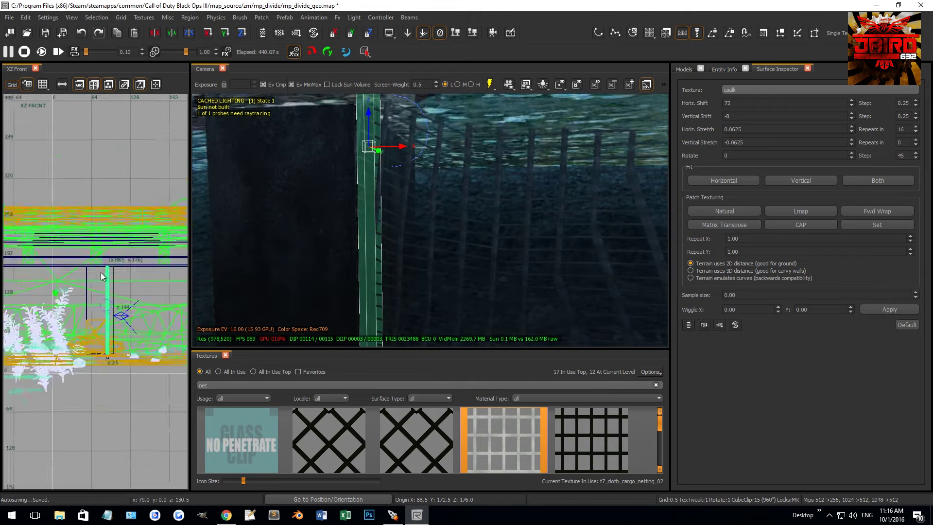
{"action": "left_click_drag", "start_coordinate": [110, 263], "coordinate": [114, 319]}
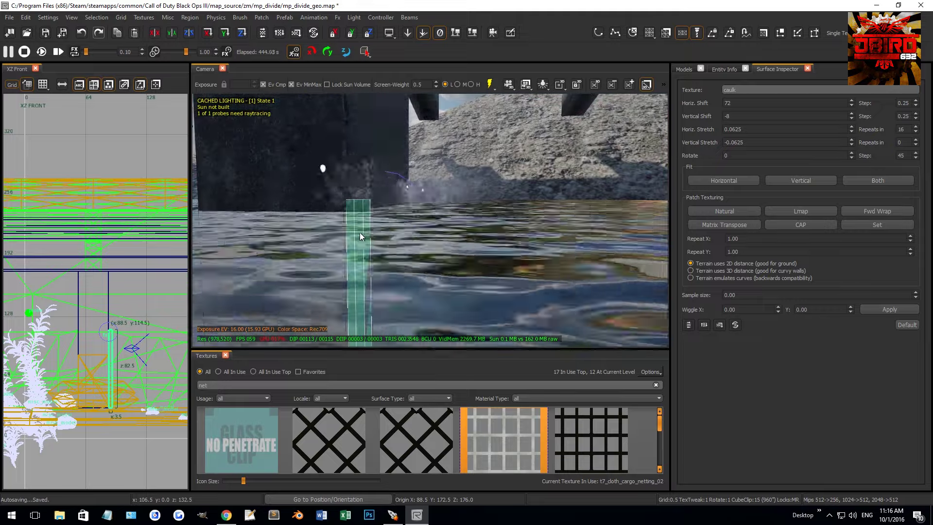
{"action": "scroll", "coordinate": [124, 331], "scroll_direction": "up", "scroll_amount": 2}
Resize the caulk post's footprint to 4 by 4 units in the top view, with its corner at X 88, Y 172
{"action": "key", "text": "ctrl+Tab"}
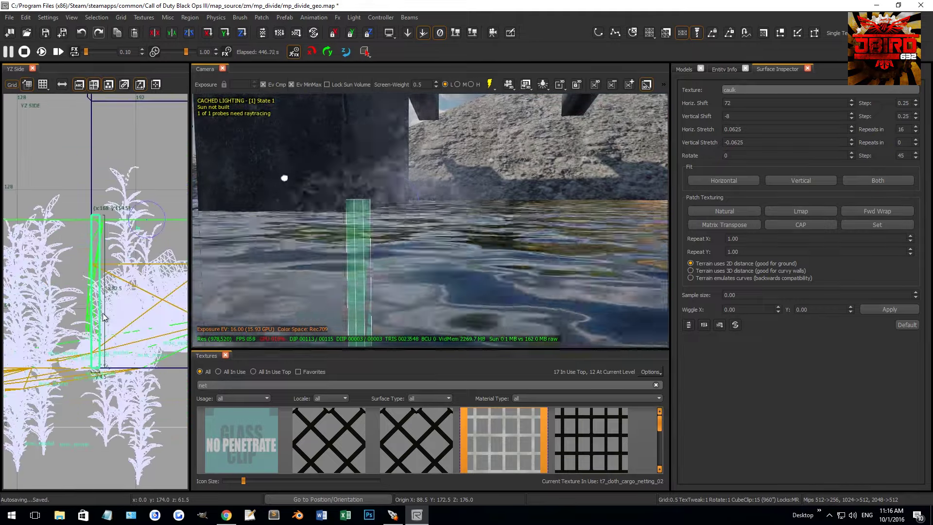
{"action": "key", "text": "ctrl+Tab"}
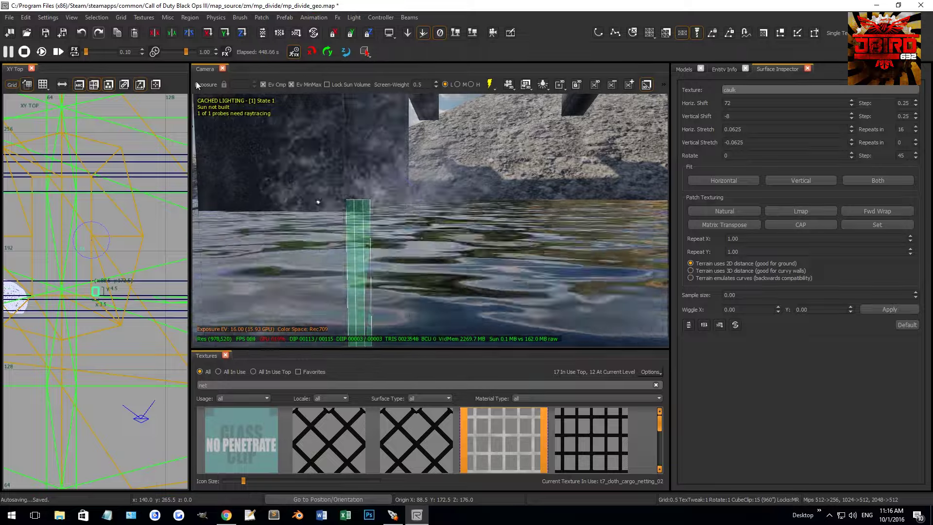
{"action": "scroll", "coordinate": [77, 254], "scroll_direction": "up", "scroll_amount": 8}
{"action": "right_click_drag", "start_coordinate": [48, 252], "coordinate": [54, 253]}
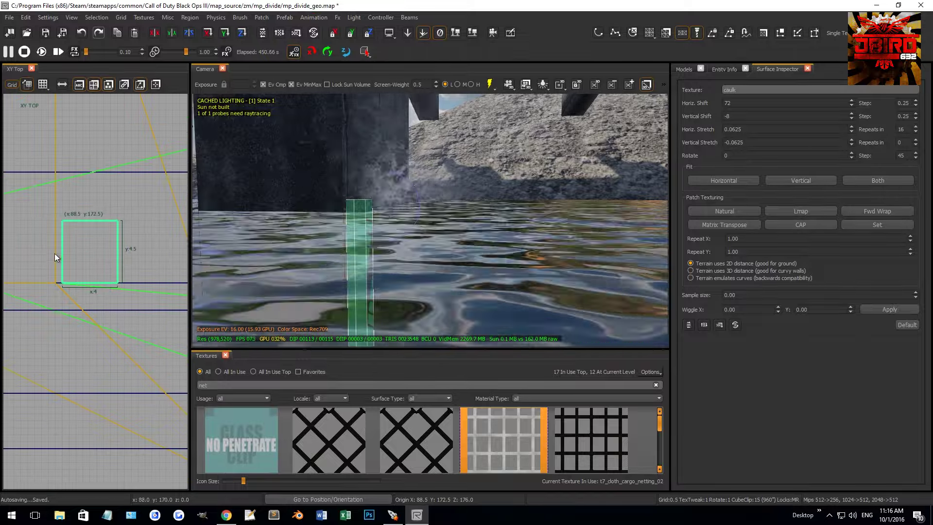
{"action": "left_click_drag", "start_coordinate": [32, 264], "coordinate": [88, 253]}
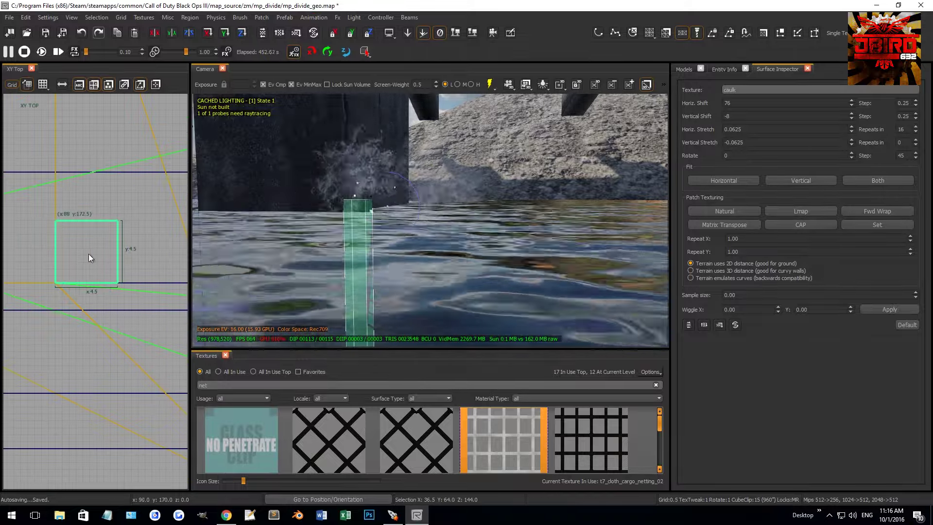
{"action": "left_click_drag", "start_coordinate": [67, 211], "coordinate": [69, 198]}
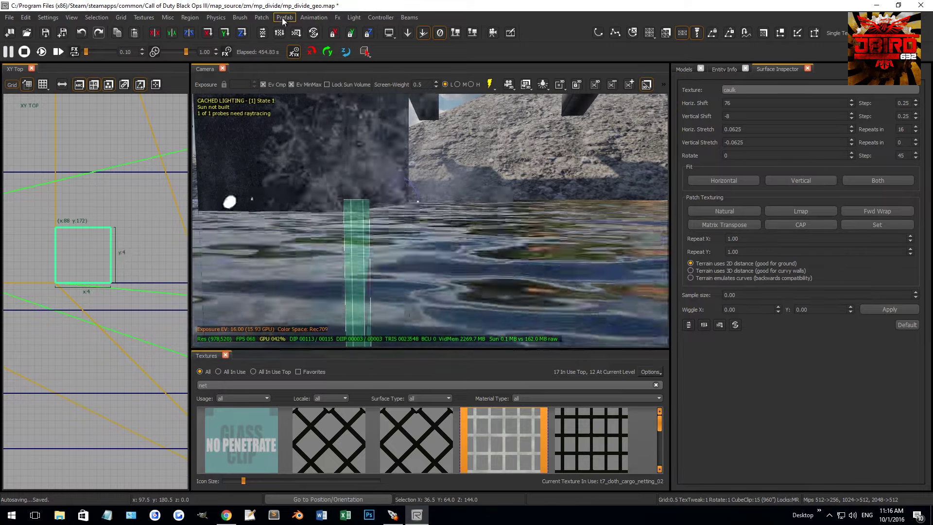
Convert the caulk post into a Cylinder patch primitive
{"action": "left_click", "coordinate": [261, 17]}
{"action": "mouse_move", "coordinate": [270, 46]}
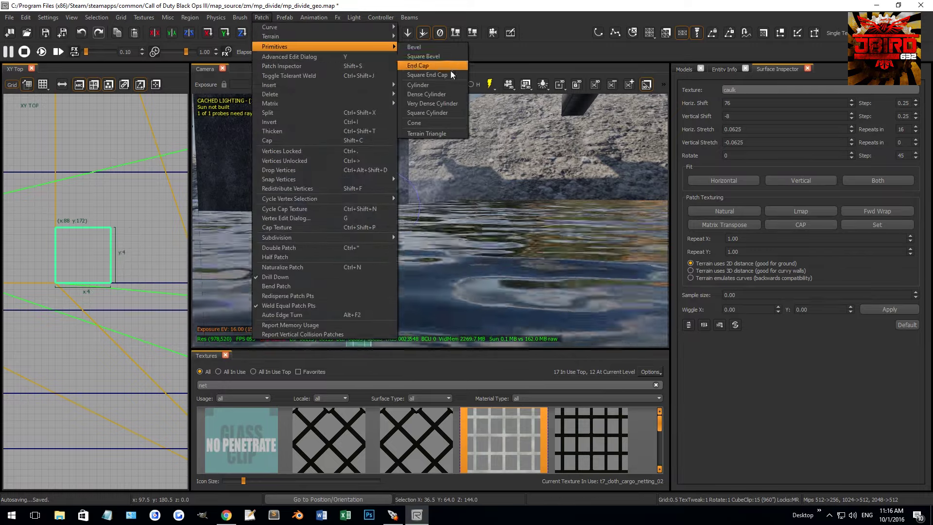
{"action": "left_click", "coordinate": [435, 84]}
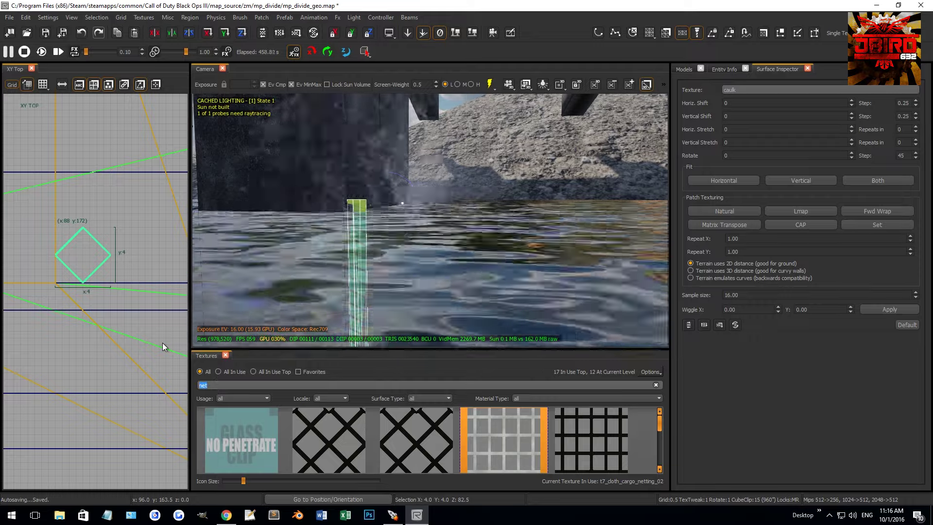
Search the textures for "metal" and apply t7_metal_aged_ceiling_01 to the cylinder post
{"action": "type", "text": "metal"}
{"action": "left_click_drag", "start_coordinate": [413, 347], "coordinate": [418, 289]}
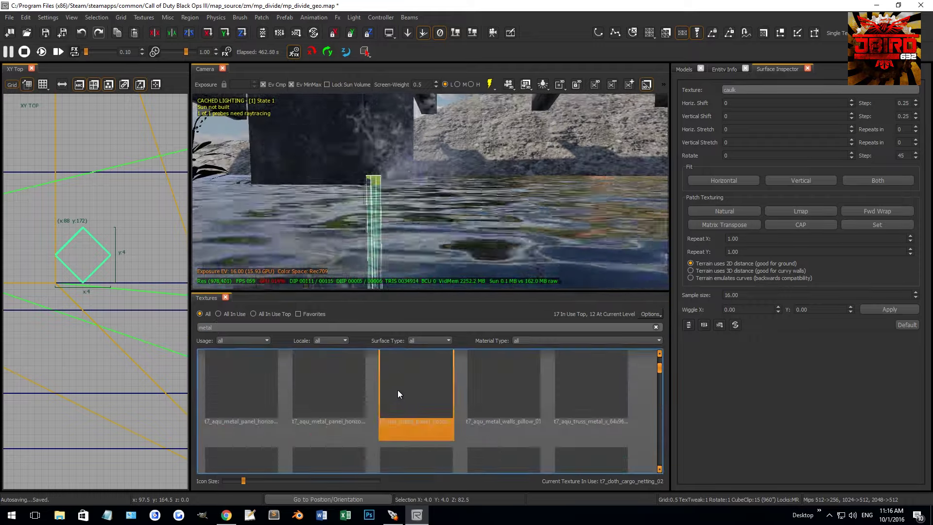
{"action": "scroll", "coordinate": [406, 403], "scroll_direction": "down", "scroll_amount": 5}
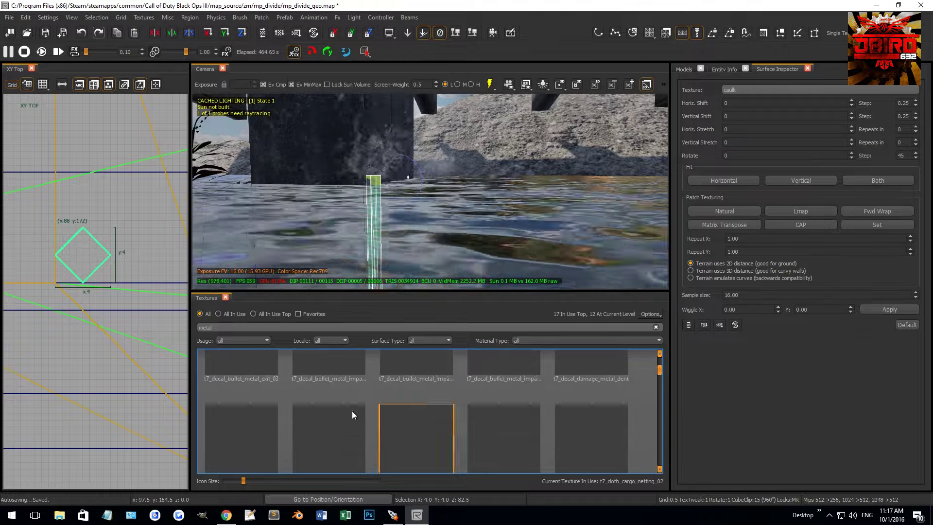
{"action": "scroll", "coordinate": [428, 422], "scroll_direction": "down", "scroll_amount": 1}
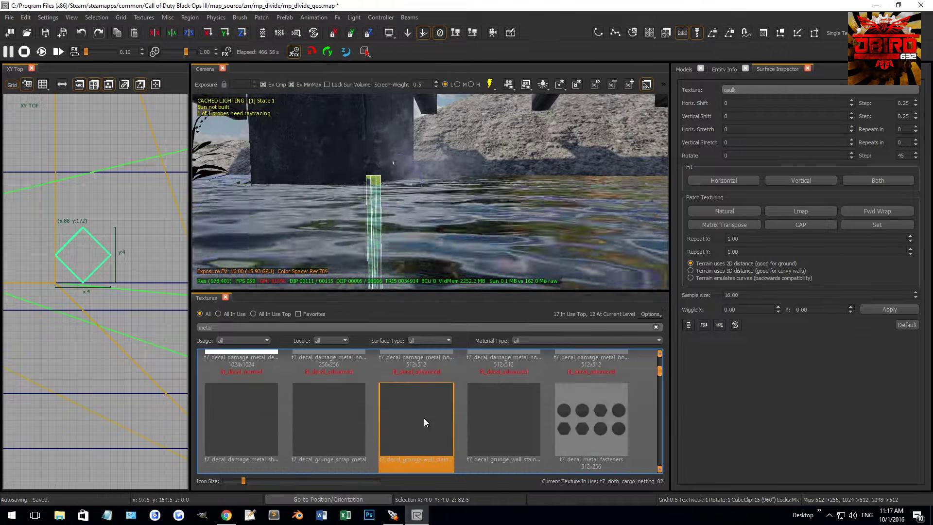
{"action": "scroll", "coordinate": [423, 418], "scroll_direction": "down", "scroll_amount": 1}
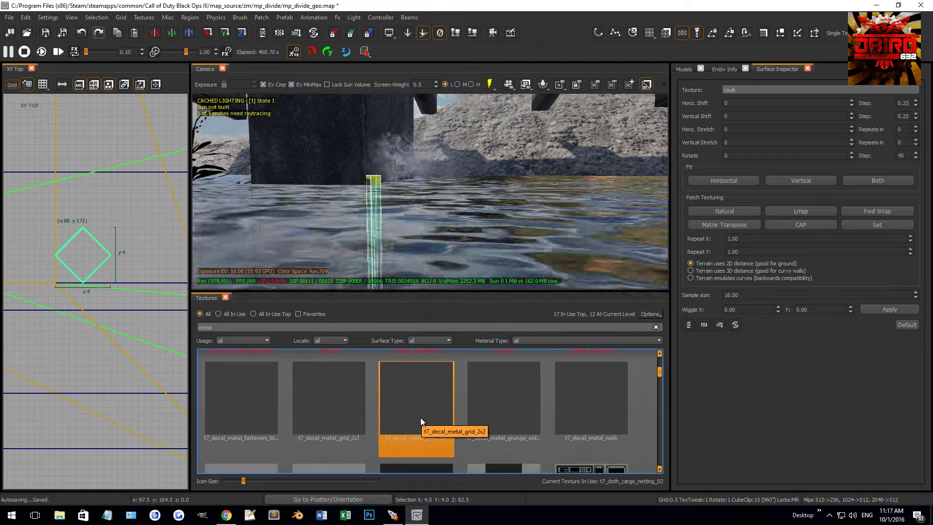
{"action": "scroll", "coordinate": [421, 416], "scroll_direction": "down", "scroll_amount": 2}
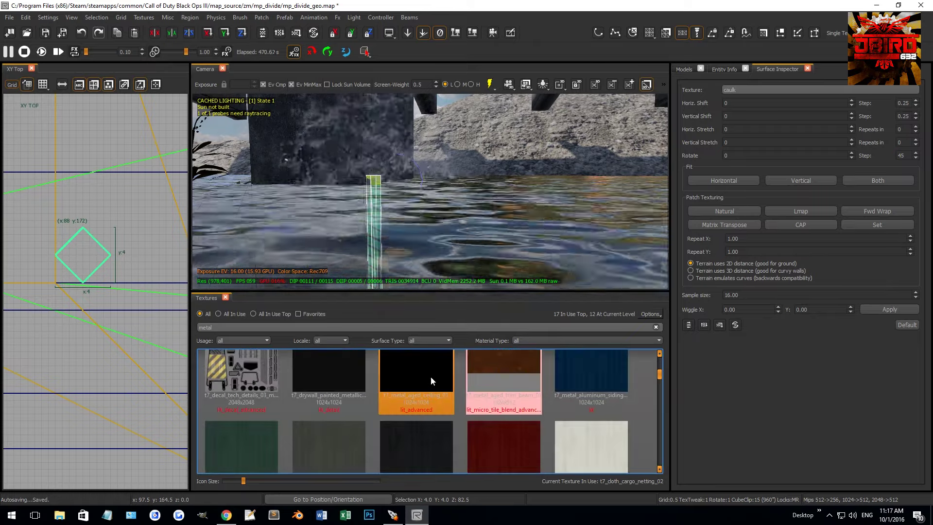
{"action": "left_click", "coordinate": [431, 376]}
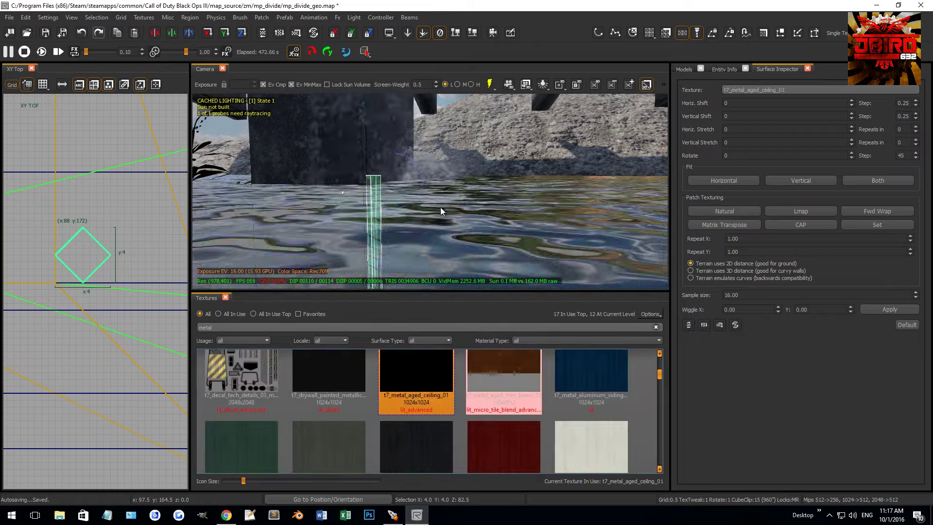
Increase the curve subdivision of the metal cylinder post to give it a rounder outline
{"action": "key", "text": "Escape"}
{"action": "key", "text": "Up"}
{"action": "left_click", "coordinate": [424, 155], "text": "shift"}
{"action": "key", "text": "Escape"}
{"action": "key", "text": "Down"}
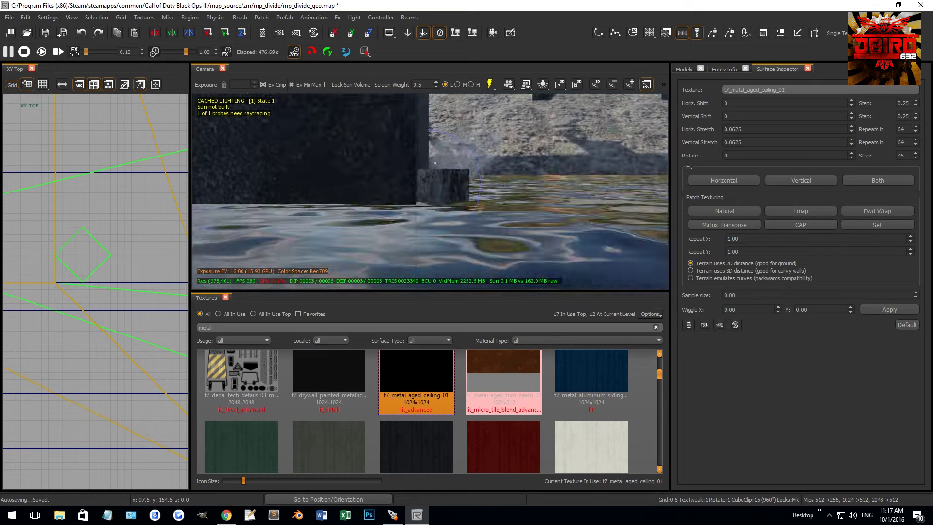
{"action": "left_click", "coordinate": [453, 179], "text": "shift"}
{"action": "key", "text": "ctrl+8"}
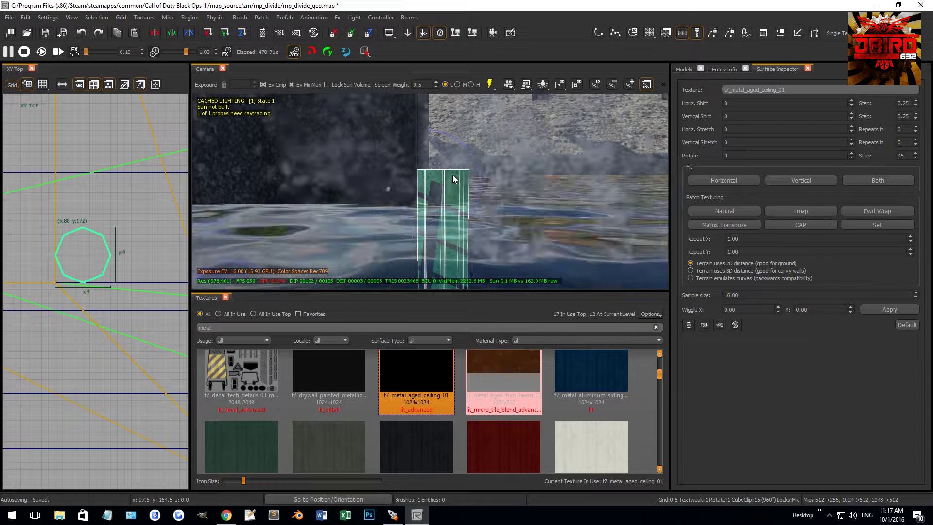
Move the cargo netting about 2 units in the top view so that its edge meets the post's centre
{"action": "mouse_move", "coordinate": [413, 207]}
{"action": "right_mouse_down"}
{"action": "mouse_move", "coordinate": [404, 223]}
{"action": "mouse_move", "coordinate": [387, 212]}
{"action": "mouse_move", "coordinate": [287, 218]}
{"action": "mouse_move", "coordinate": [481, 222]}
{"action": "mouse_move", "coordinate": [488, 186]}
{"action": "right_mouse_up"}
{"action": "key", "text": "Escape"}
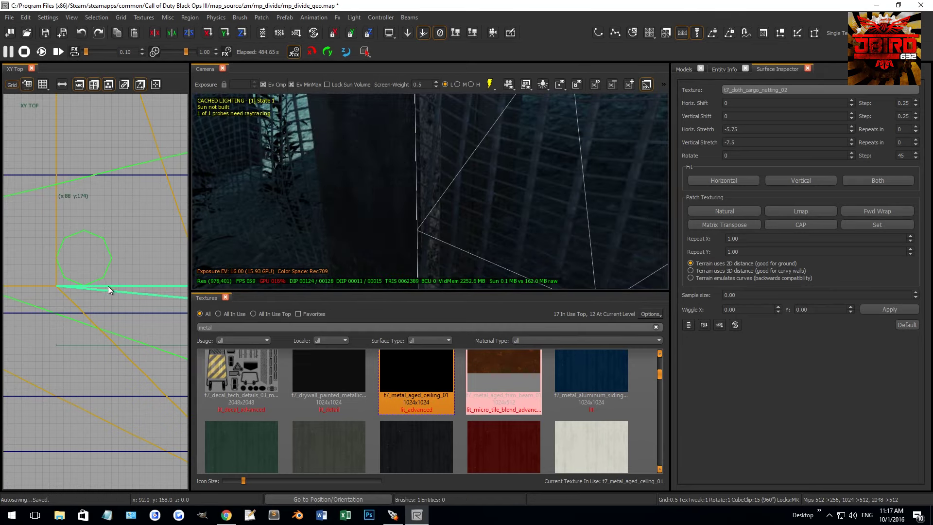
{"action": "left_click_drag", "start_coordinate": [110, 268], "coordinate": [112, 257]}
{"action": "key", "text": "Escape"}
Cap the top of the cylinder post and increase the cap's curve subdivision to match the post
{"action": "mouse_move", "coordinate": [435, 190]}
{"action": "right_mouse_down"}
{"action": "mouse_move", "coordinate": [427, 199]}
{"action": "mouse_move", "coordinate": [418, 179]}
{"action": "mouse_move", "coordinate": [432, 161]}
{"action": "mouse_move", "coordinate": [418, 165]}
{"action": "mouse_move", "coordinate": [412, 234]}
{"action": "right_mouse_up"}
{"action": "left_click", "coordinate": [428, 167], "text": "shift"}
{"action": "left_click", "coordinate": [417, 176], "text": "shift"}
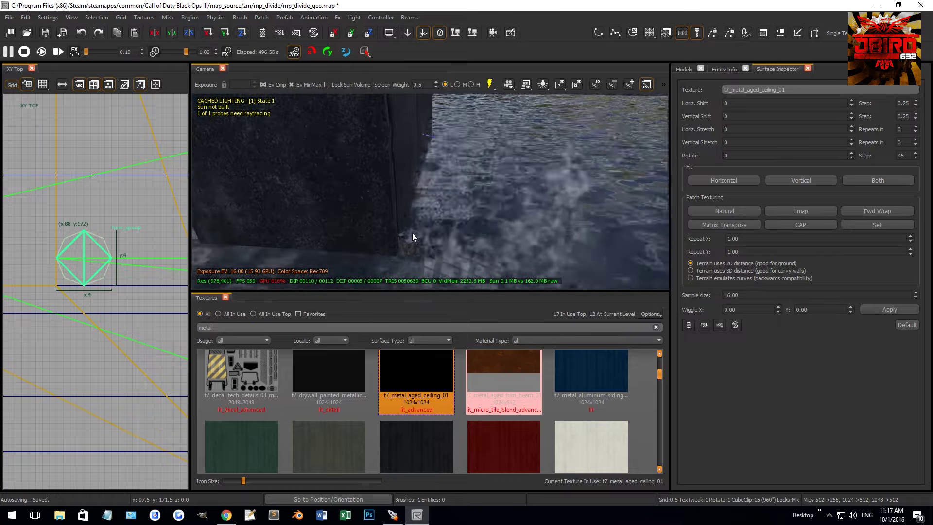
{"action": "key", "text": "Escape"}
{"action": "left_click", "coordinate": [413, 233], "text": "shift"}
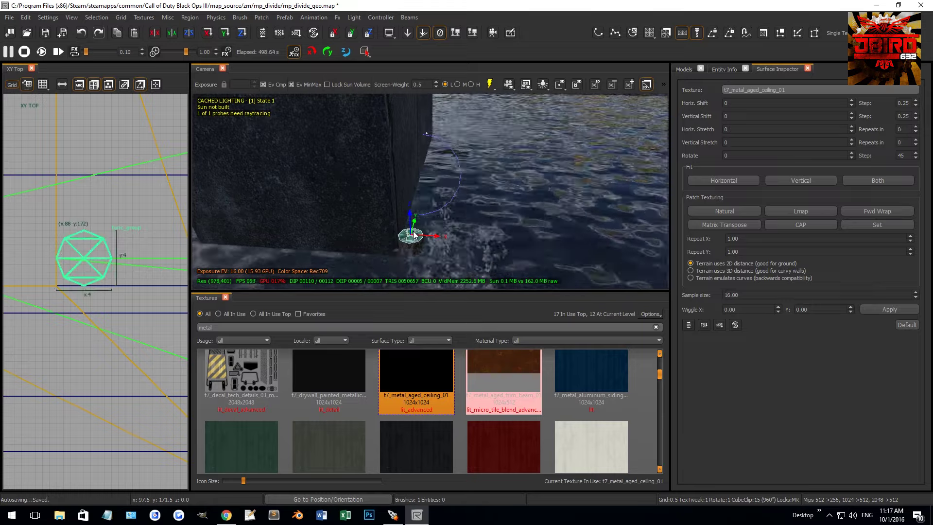
Raise the centre vertex of the post's cap about 4.5 units in the front view to form a dome
{"action": "left_click", "coordinate": [414, 239], "text": "shift"}
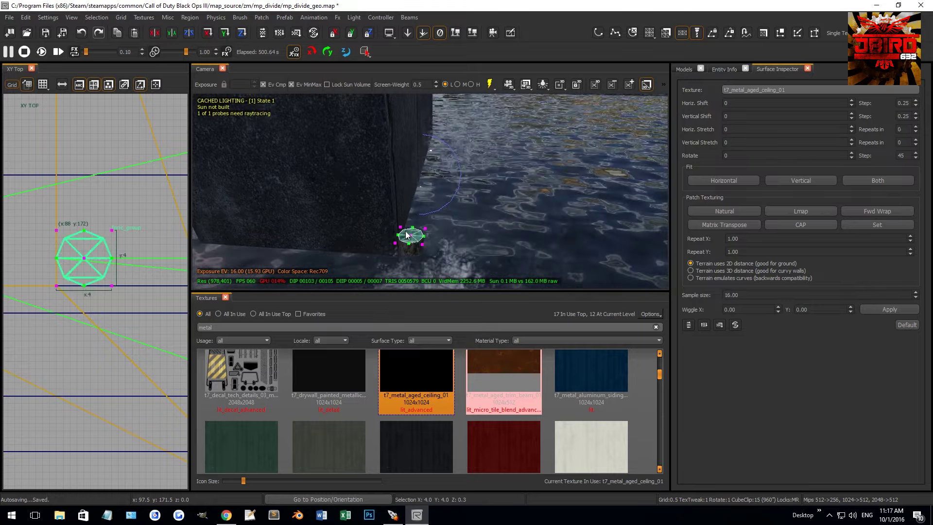
{"action": "key", "text": "ctrl+Tab"}
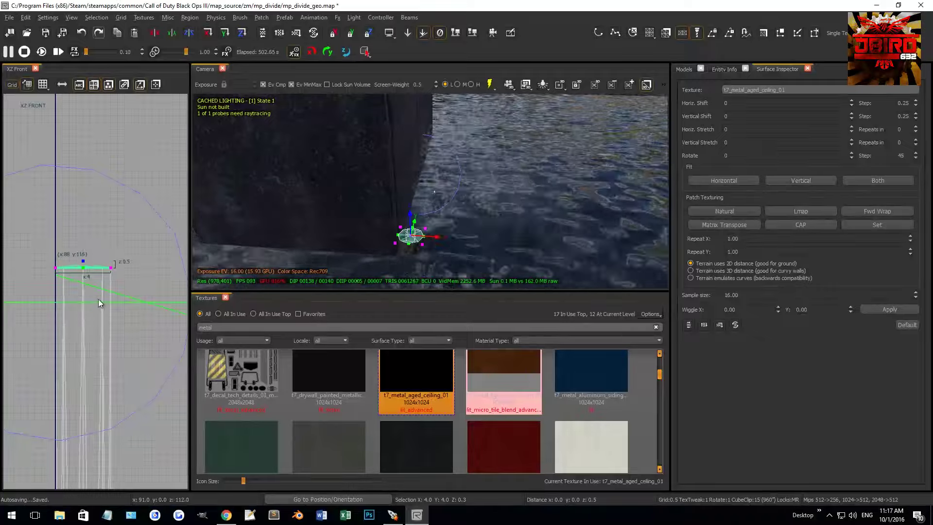
{"action": "left_click_drag", "start_coordinate": [99, 271], "coordinate": [100, 241]}
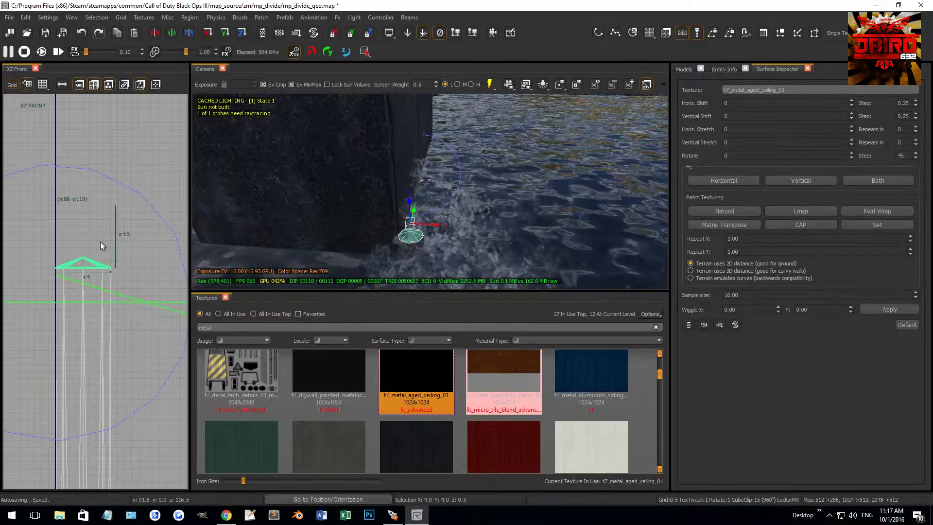
{"action": "key", "text": "Escape"}
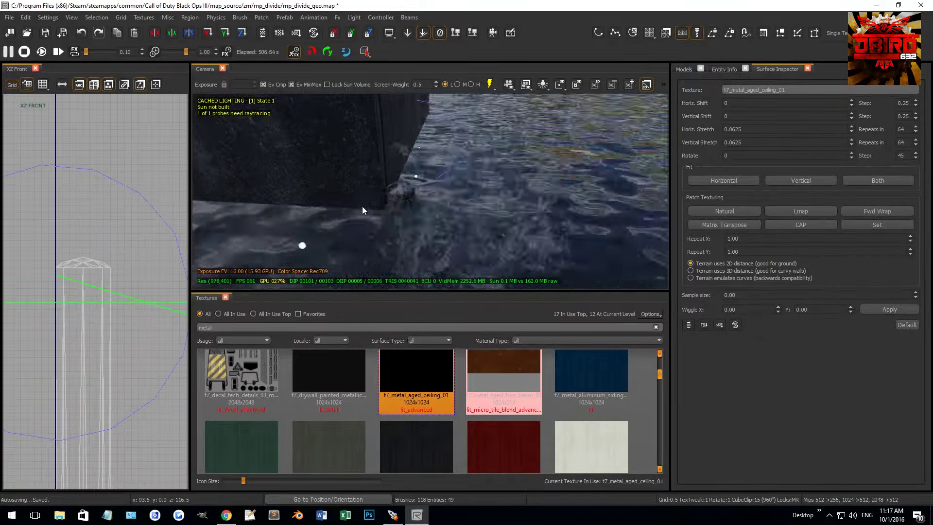
Apply Natural patch texturing to the domed cap and the cylinder post together
{"action": "mouse_move", "coordinate": [372, 209]}
{"action": "right_mouse_down"}
{"action": "mouse_move", "coordinate": [360, 201]}
{"action": "mouse_move", "coordinate": [371, 118]}
{"action": "right_mouse_up"}
{"action": "left_click", "coordinate": [371, 119], "text": "shift"}
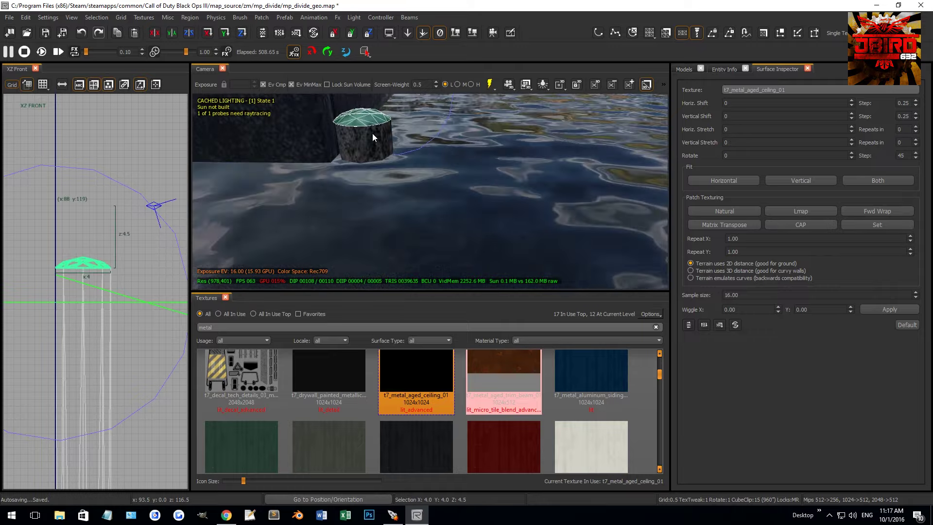
{"action": "left_click", "coordinate": [384, 143], "text": "shift"}
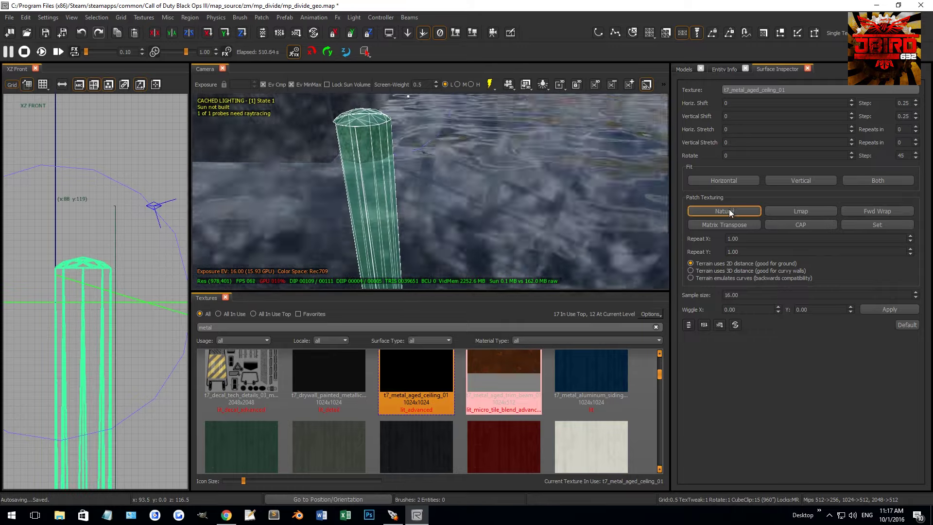
{"action": "left_click", "coordinate": [730, 208]}
Try Lmap patch texturing on the cylinder post without its cap
{"action": "mouse_move", "coordinate": [567, 232]}
{"action": "right_mouse_down"}
{"action": "mouse_move", "coordinate": [389, 160]}
{"action": "mouse_move", "coordinate": [468, 169]}
{"action": "mouse_move", "coordinate": [437, 184]}
{"action": "mouse_move", "coordinate": [413, 156]}
{"action": "mouse_move", "coordinate": [468, 195]}
{"action": "right_mouse_up"}
{"action": "left_click", "coordinate": [392, 165], "text": "shift"}
{"action": "key", "text": "Escape"}
{"action": "left_click", "coordinate": [469, 195], "text": "shift"}
{"action": "left_click", "coordinate": [797, 210]}
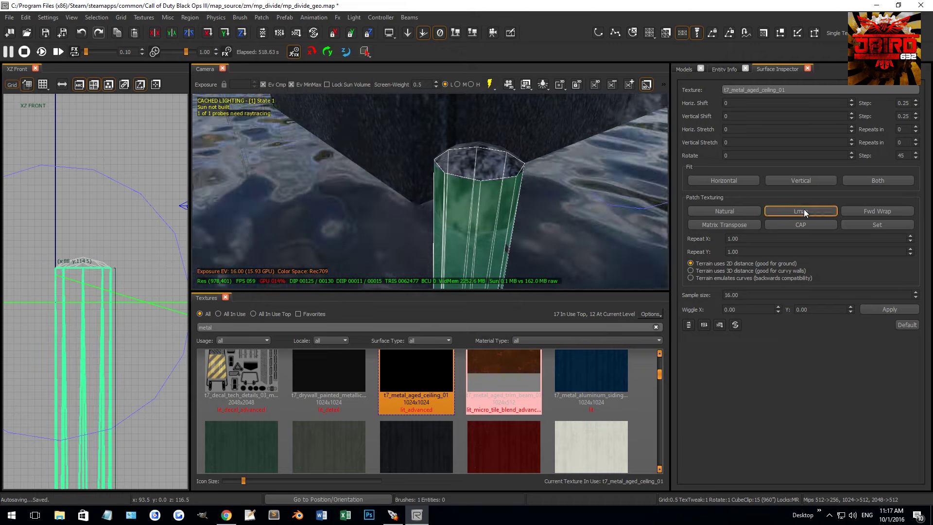
Set the cylinder post's patch texturing back to Natural
{"action": "key", "text": "Escape"}
{"action": "mouse_move", "coordinate": [544, 200]}
{"action": "right_mouse_down"}
{"action": "mouse_move", "coordinate": [491, 189]}
{"action": "mouse_move", "coordinate": [497, 180]}
{"action": "mouse_move", "coordinate": [460, 179]}
{"action": "right_mouse_up"}
{"action": "left_click", "coordinate": [459, 180], "text": "shift"}
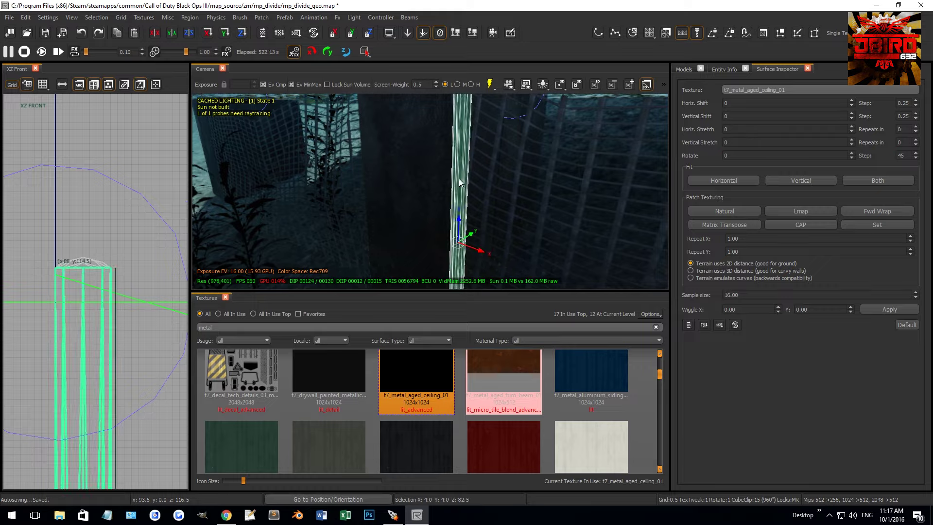
{"action": "left_click", "coordinate": [718, 212]}
{"action": "key", "text": "Escape"}
Duplicate the cylinder post and lower the copy's top to make it 34.5 units tall at the post's base
{"action": "right_click_drag", "start_coordinate": [537, 205], "coordinate": [407, 200]}
{"action": "left_click", "coordinate": [378, 229], "text": "shift"}
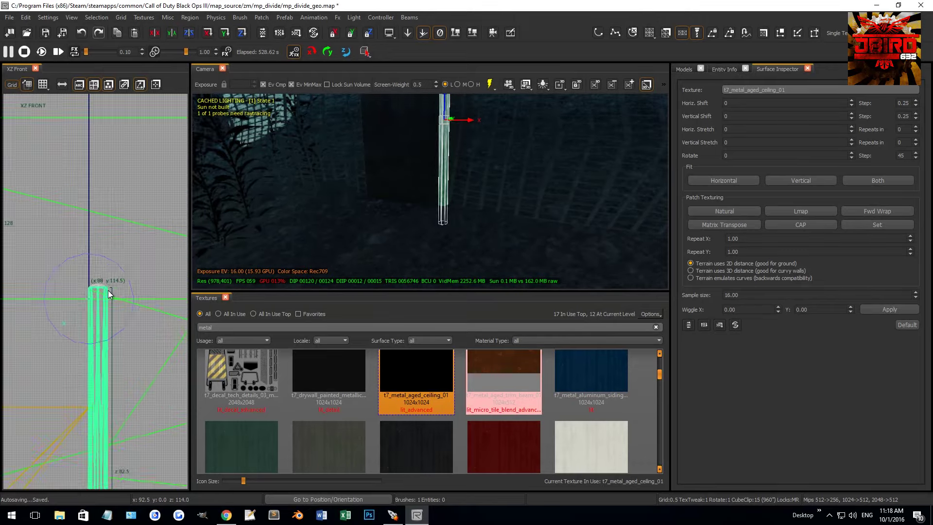
{"action": "scroll", "coordinate": [108, 290], "scroll_direction": "down", "scroll_amount": 4}
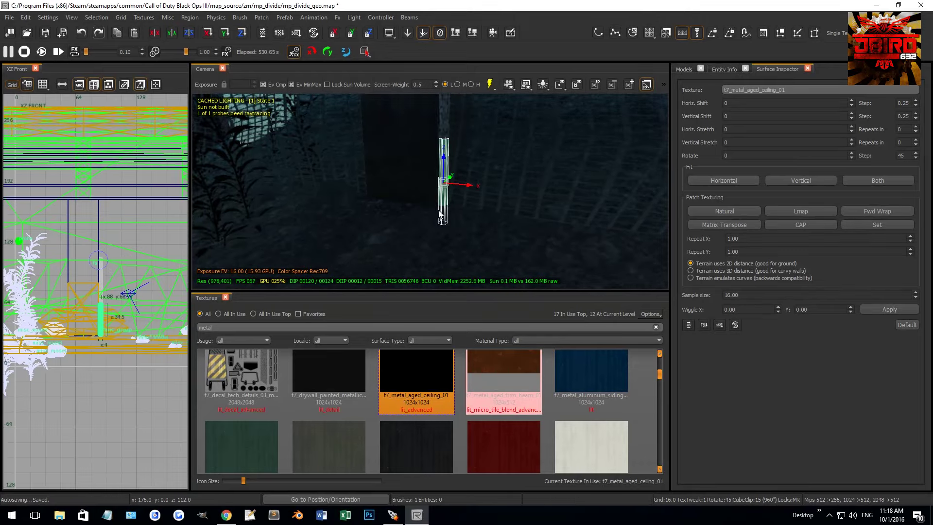
{"action": "right_click_drag", "start_coordinate": [440, 214], "coordinate": [394, 247]}
List all textures in use without a name filter and apply t7_mud_sludge_wet_01_reveal to the short post copy
{"action": "left_click", "coordinate": [218, 314]}
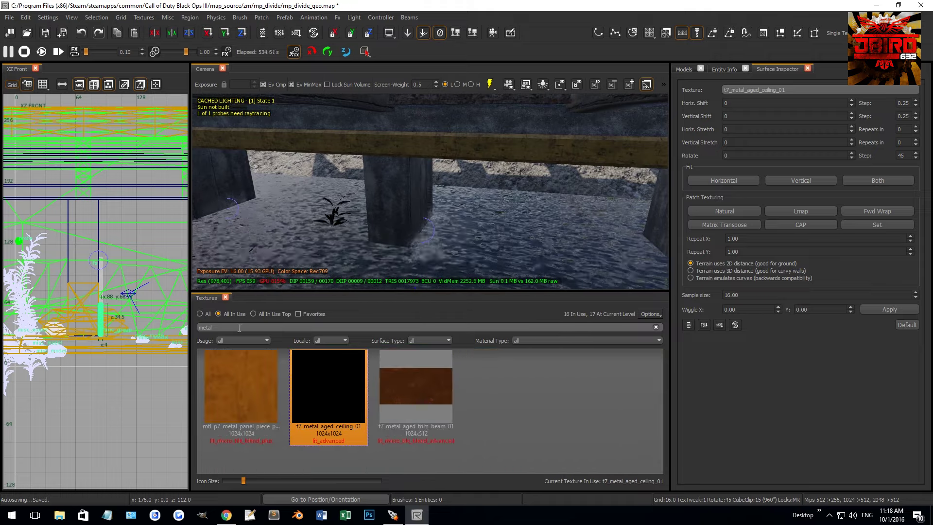
{"action": "double_click", "coordinate": [239, 328]}
{"action": "key", "text": "BackSpace"}
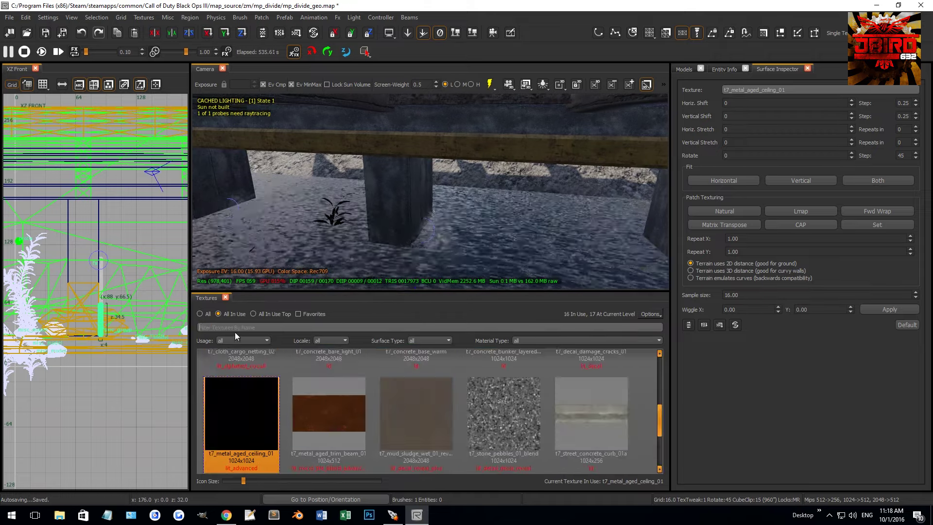
{"action": "left_click", "coordinate": [415, 408]}
{"action": "right_click_drag", "start_coordinate": [423, 264], "coordinate": [424, 253]}
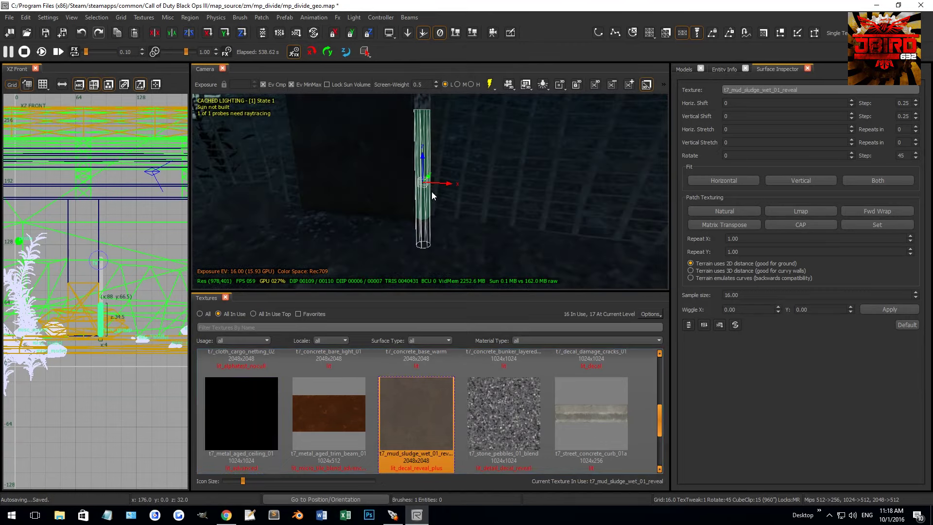
{"action": "right_click_drag", "start_coordinate": [420, 160], "coordinate": [427, 165]}
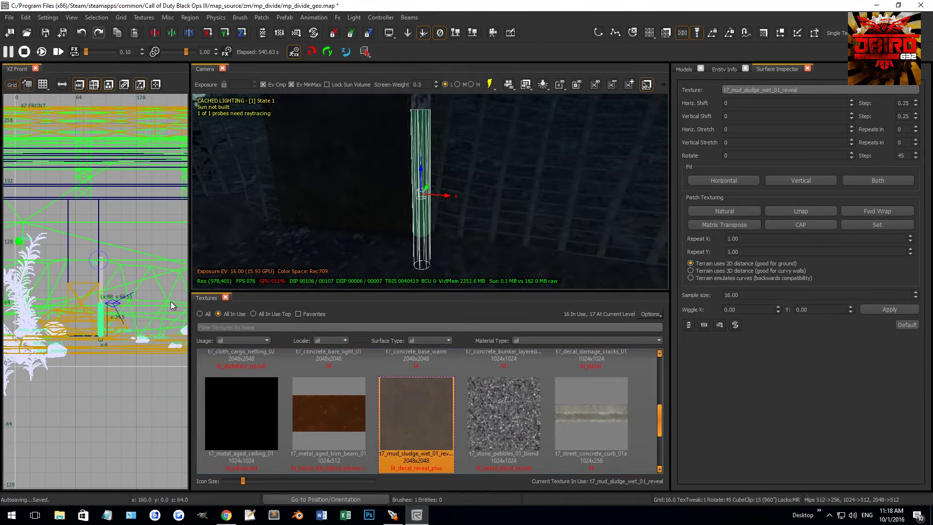
Make the short mud copy non-colliding and edit the alpha of its top vertices to blend the mud into the post
{"action": "scroll", "coordinate": [125, 307], "scroll_direction": "up", "scroll_amount": 2}
{"action": "right_click", "coordinate": [119, 281]}
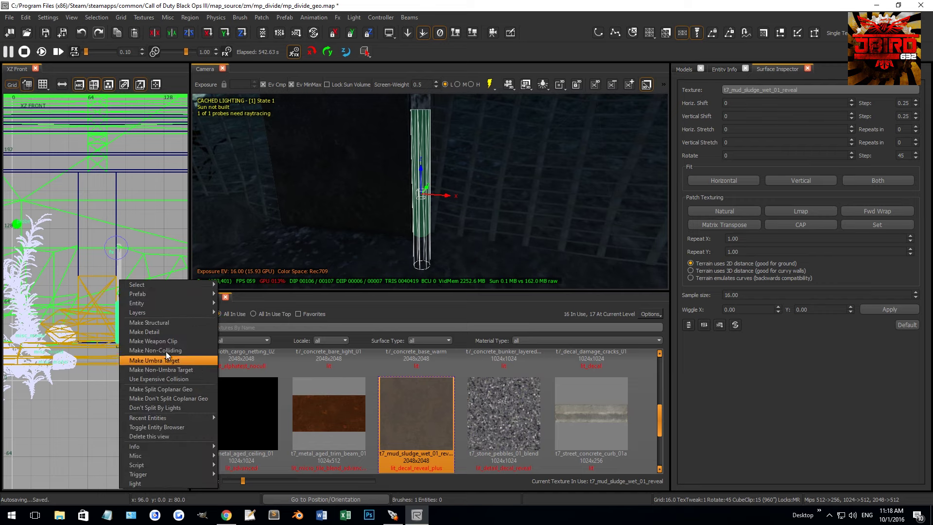
{"action": "key", "text": "ctrl+shift+v"}
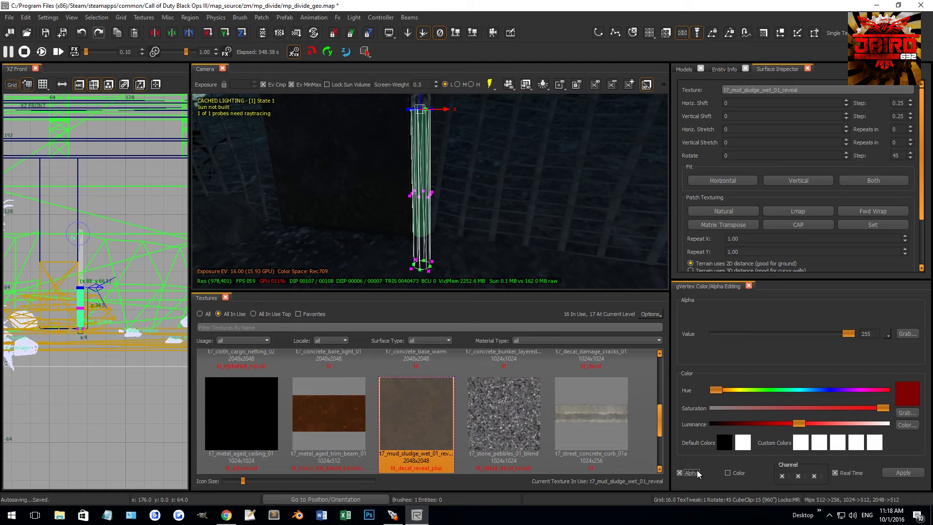
{"action": "key", "text": "Right"}
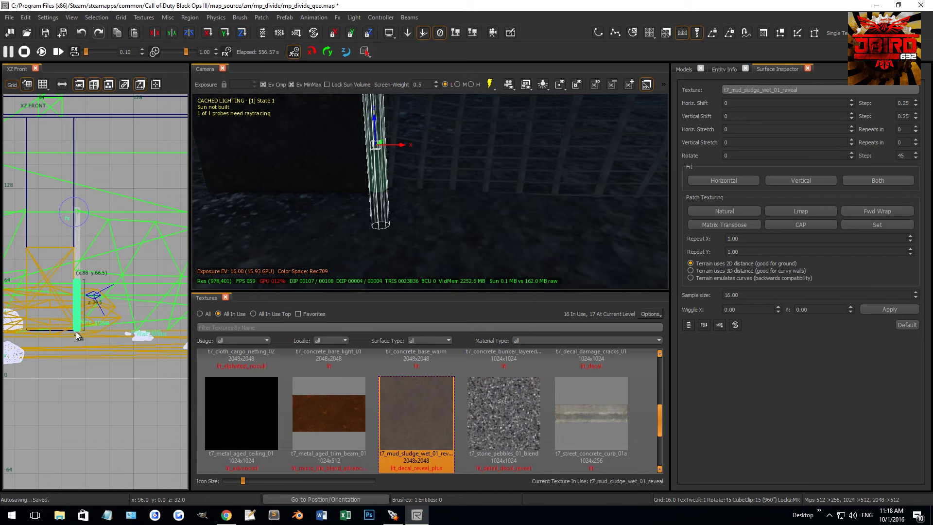
{"action": "left_click_drag", "start_coordinate": [77, 324], "coordinate": [77, 309]}
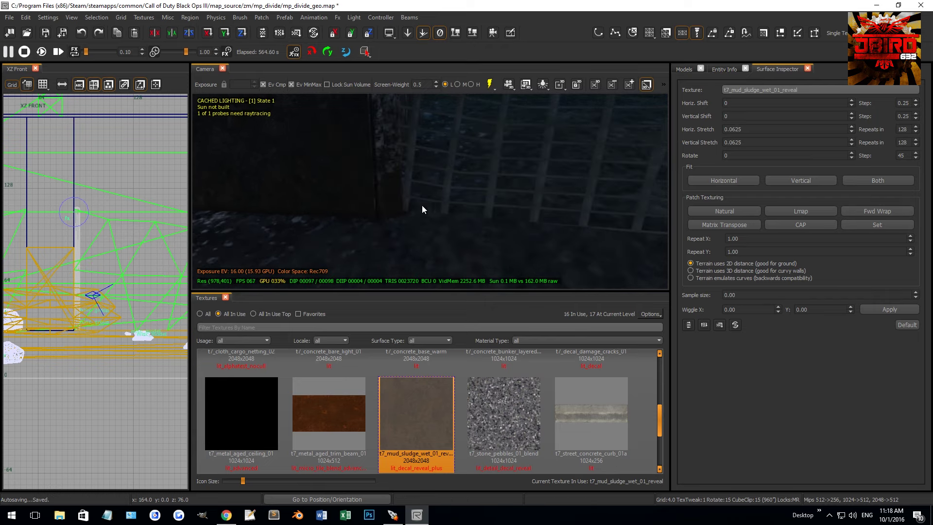
{"action": "left_click", "coordinate": [412, 262]}
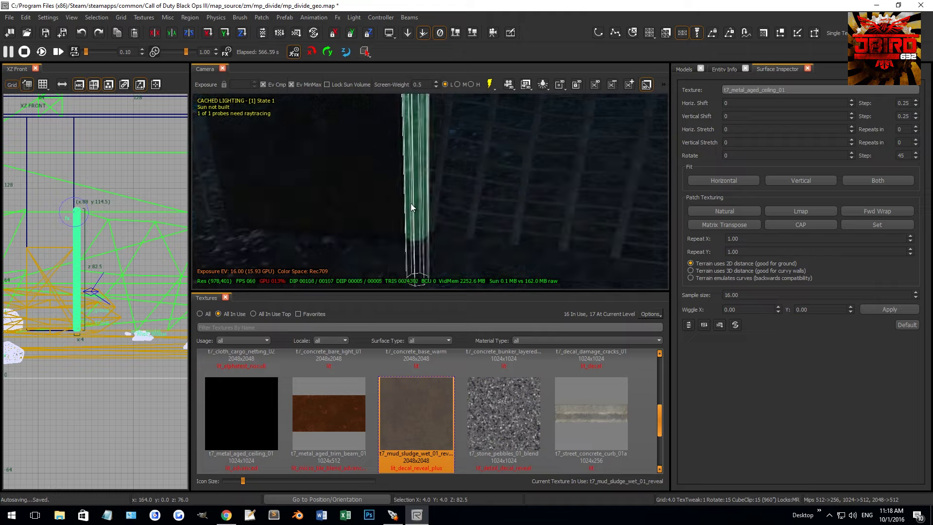
{"action": "key", "text": "Escape"}
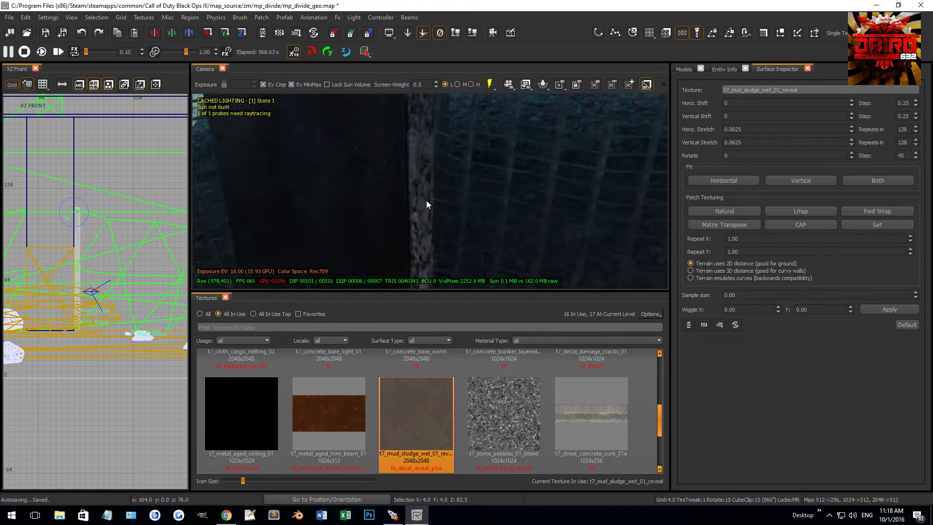
Duplicate the post with its cap and mud overlay and move the copy to the next pillar at X 248, Y 172
{"action": "scroll", "coordinate": [419, 182], "scroll_direction": "down", "scroll_amount": 5}
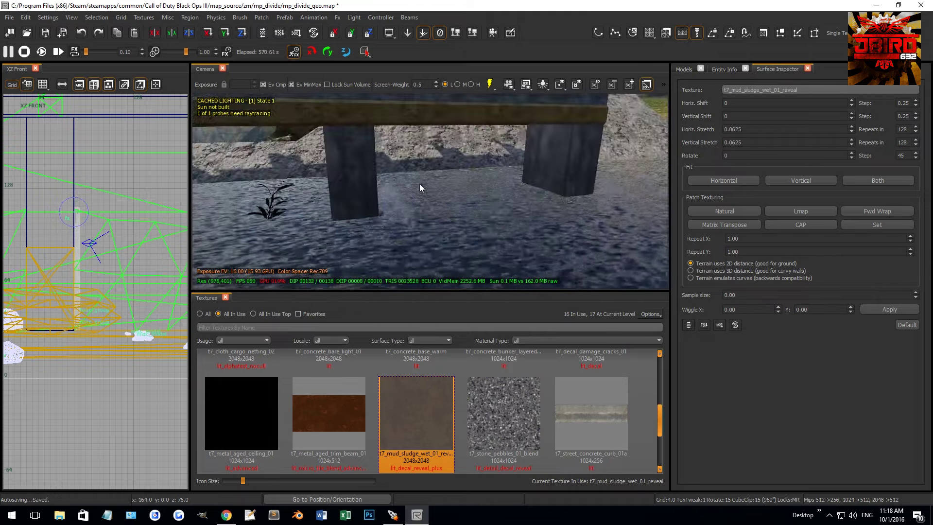
{"action": "mouse_move", "coordinate": [418, 181]}
{"action": "right_mouse_down"}
{"action": "mouse_move", "coordinate": [401, 117]}
{"action": "mouse_move", "coordinate": [403, 146]}
{"action": "mouse_move", "coordinate": [386, 145]}
{"action": "right_mouse_up"}
{"action": "left_click", "coordinate": [395, 125]}
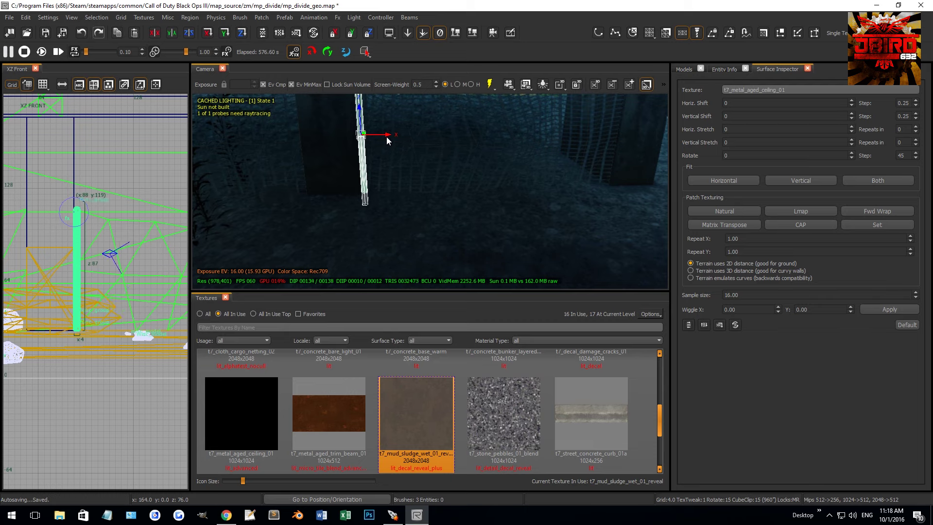
{"action": "left_click_drag", "start_coordinate": [389, 132], "coordinate": [635, 139]}
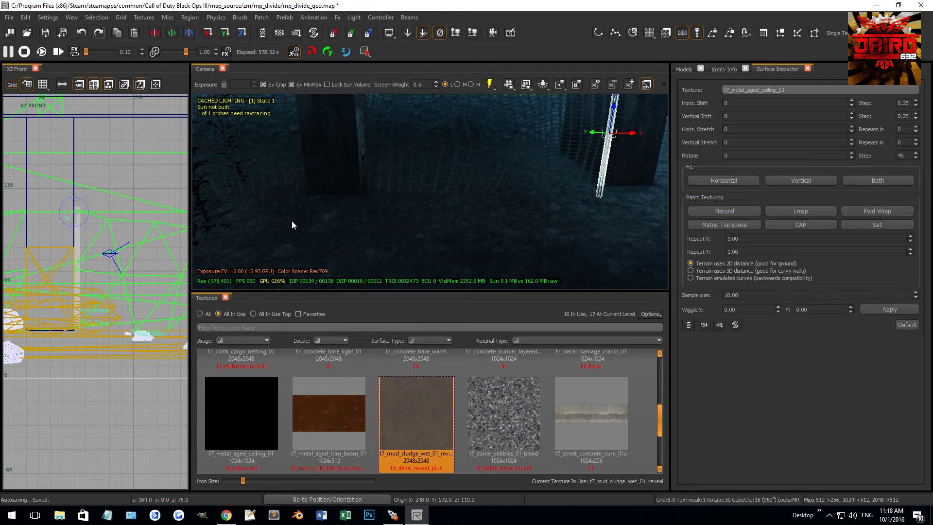
Shift the copied post 4 units along X in the front view to X 252, using a grid size of 1
{"action": "scroll", "coordinate": [132, 248], "scroll_direction": "up", "scroll_amount": 4}
{"action": "key", "text": "1"}
{"action": "left_click_drag", "start_coordinate": [116, 246], "coordinate": [136, 244]}
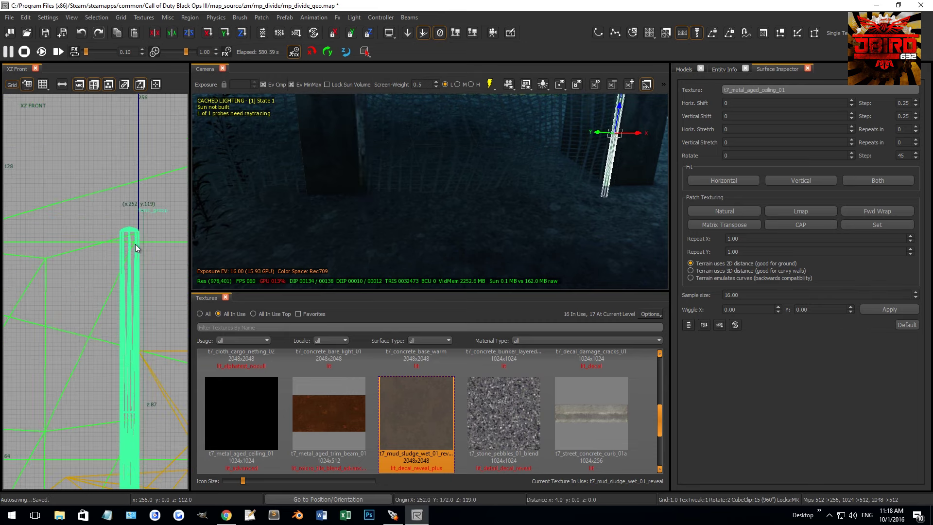
Duplicate the post with its cap and mud overlay and move the copy to the far pillar at X -112, Y 172
{"action": "scroll", "coordinate": [490, 142], "scroll_direction": "up", "scroll_amount": 3}
{"action": "right_click_drag", "start_coordinate": [489, 142], "coordinate": [517, 149]}
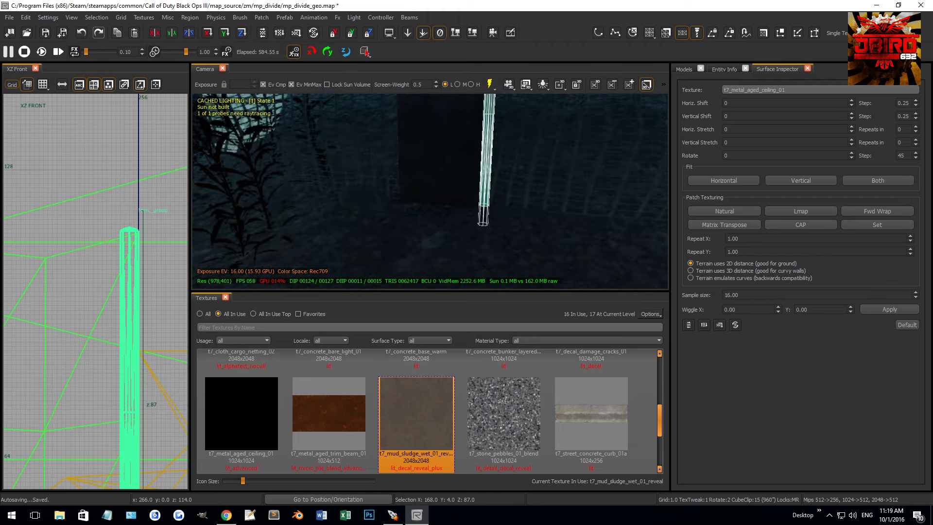
{"action": "scroll", "coordinate": [481, 156], "scroll_direction": "down", "scroll_amount": 5}
{"action": "right_click_drag", "start_coordinate": [481, 156], "coordinate": [273, 170]}
{"action": "scroll", "coordinate": [76, 240], "scroll_direction": "up", "scroll_amount": 5}
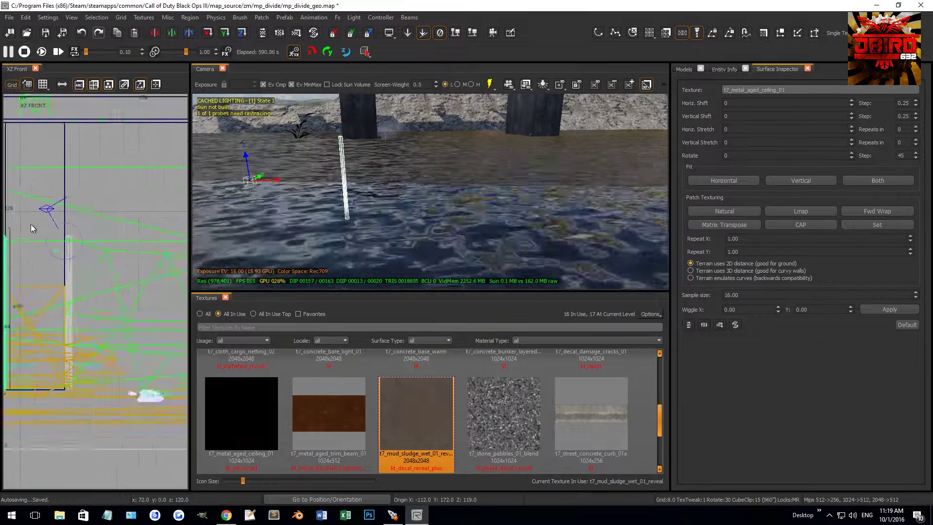
{"action": "scroll", "coordinate": [78, 228], "scroll_direction": "up", "scroll_amount": 3}
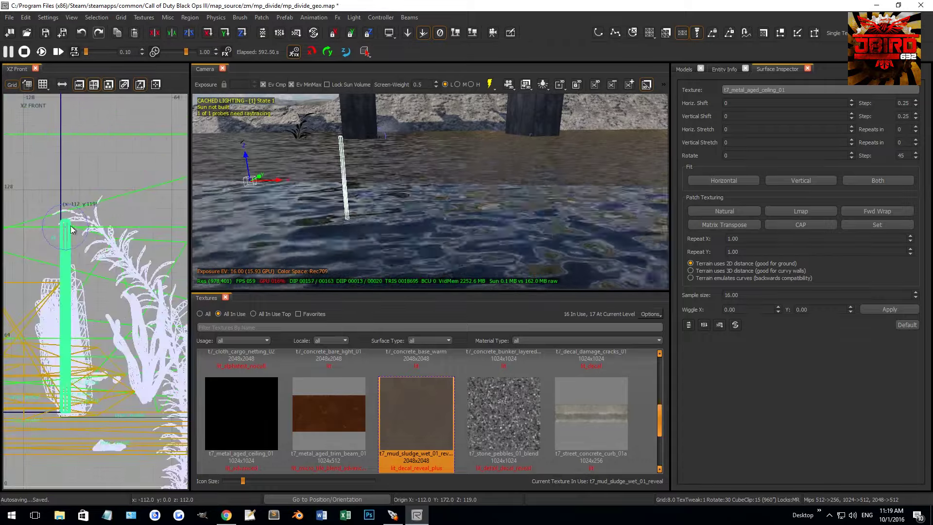
Duplicate the cargo netting with its three posts and move the copy 336 units along negative Y to Y -160
{"action": "right_click_drag", "start_coordinate": [378, 157], "coordinate": [410, 245]}
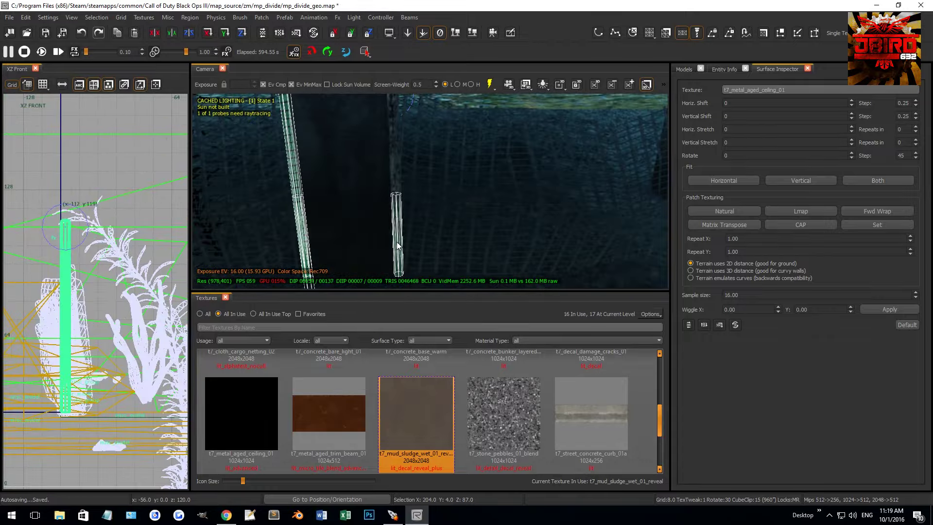
{"action": "right_click_drag", "start_coordinate": [396, 197], "coordinate": [396, 191]}
{"action": "mouse_move", "coordinate": [402, 181]}
{"action": "right_mouse_down"}
{"action": "mouse_move", "coordinate": [471, 187]}
{"action": "mouse_move", "coordinate": [437, 194]}
{"action": "mouse_move", "coordinate": [449, 234]}
{"action": "right_mouse_up"}
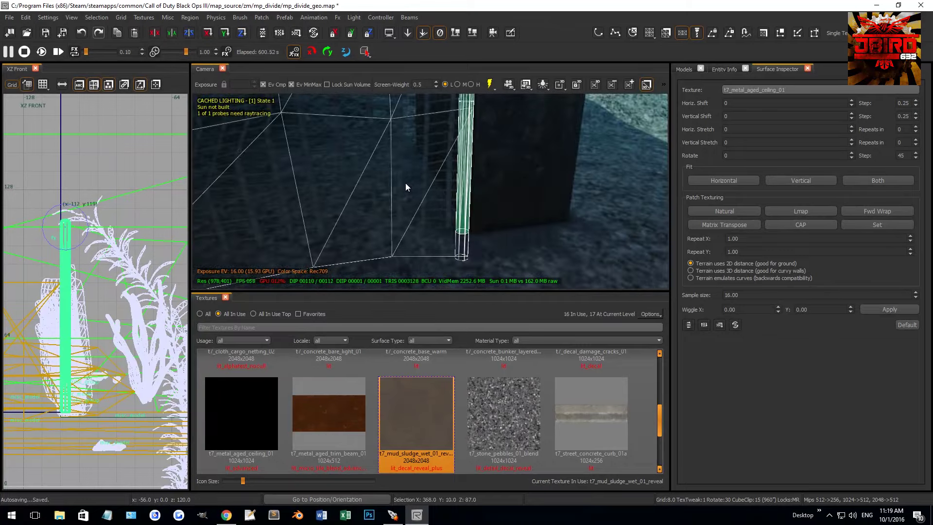
{"action": "right_click_drag", "start_coordinate": [403, 188], "coordinate": [384, 190]}
{"action": "scroll", "coordinate": [107, 278], "scroll_direction": "down", "scroll_amount": 2}
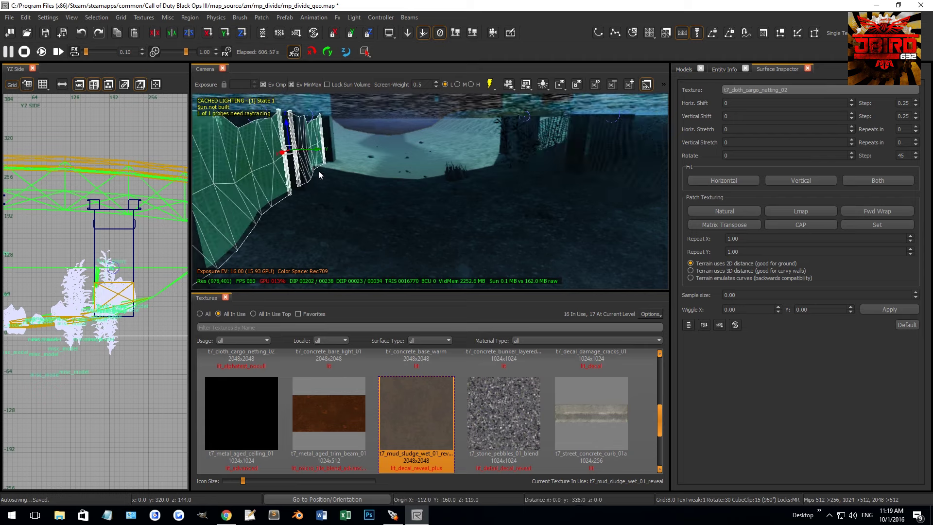
{"action": "key", "text": "ctrl+Tab"}
{"action": "key", "text": "ctrl+Tab"}
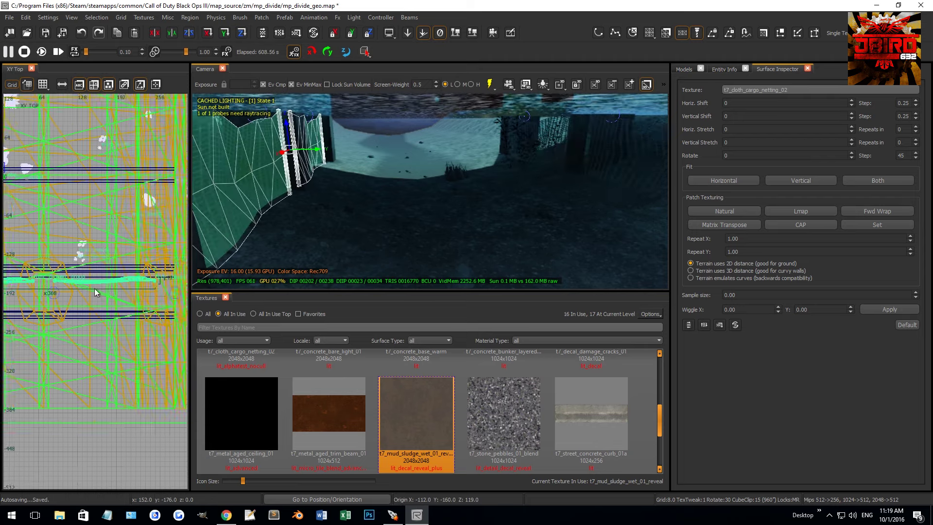
{"action": "scroll", "coordinate": [106, 258], "scroll_direction": "up", "scroll_amount": 1}
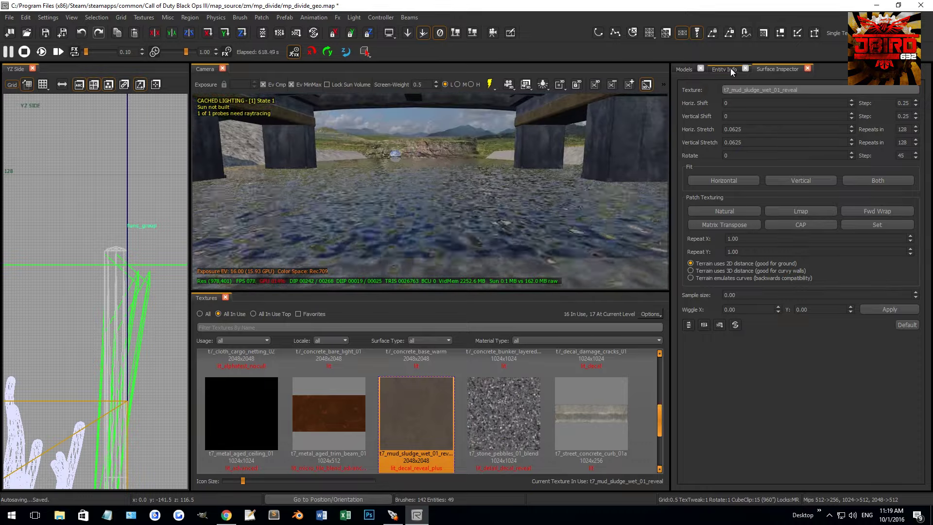
Search the model library for "boulder"
{"action": "left_click", "coordinate": [684, 69]}
{"action": "key", "text": "BackSpace"}
{"action": "key", "text": "BackSpace"}
{"action": "key", "text": "BackSpace"}
{"action": "type", "text": "bolder"}
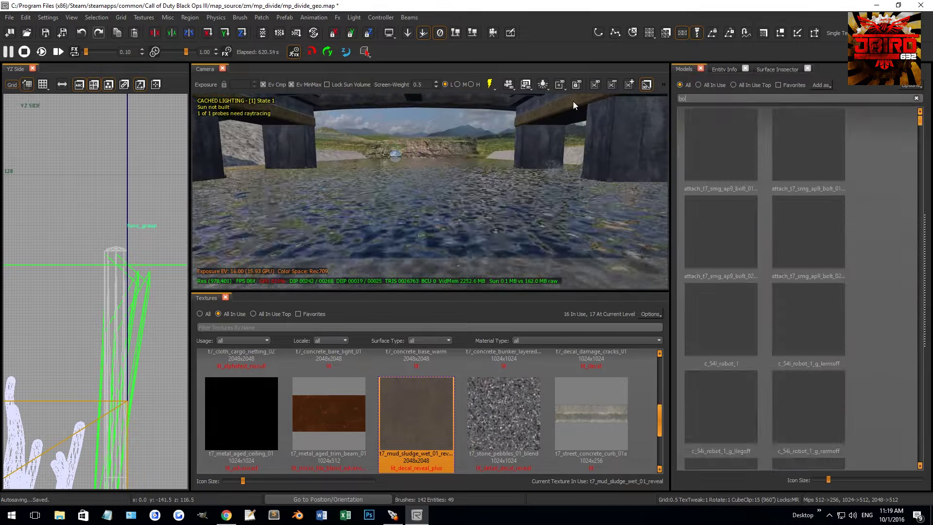
{"action": "key", "text": "BackSpace"}
{"action": "key", "text": "BackSpace"}
{"action": "key", "text": "BackSpace"}
{"action": "key", "text": "BackSpace"}
{"action": "type", "text": "ulder"}
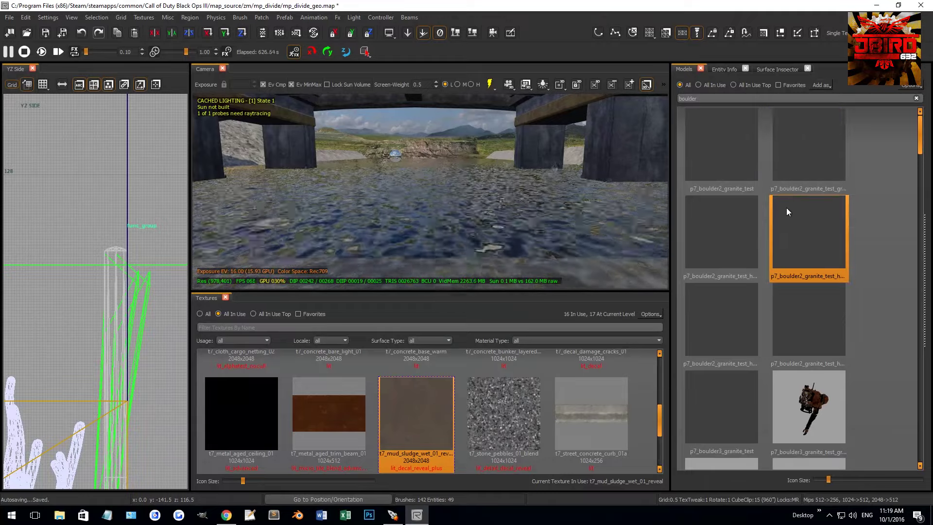
Place a p7_boulder2_granite_test model beside the bridge pillar
{"action": "right_click_drag", "start_coordinate": [587, 184], "coordinate": [560, 153]}
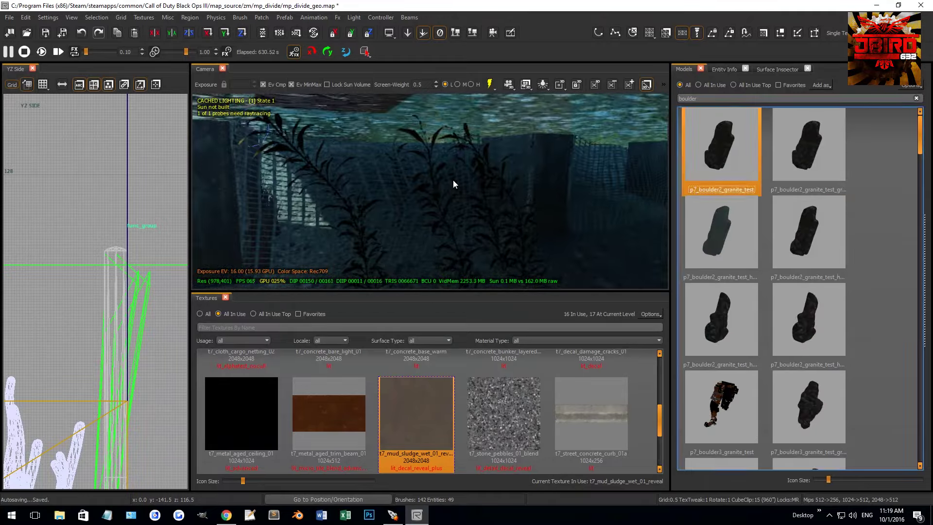
{"action": "left_click_drag", "start_coordinate": [360, 139], "coordinate": [361, 140]}
{"action": "key", "text": "f"}
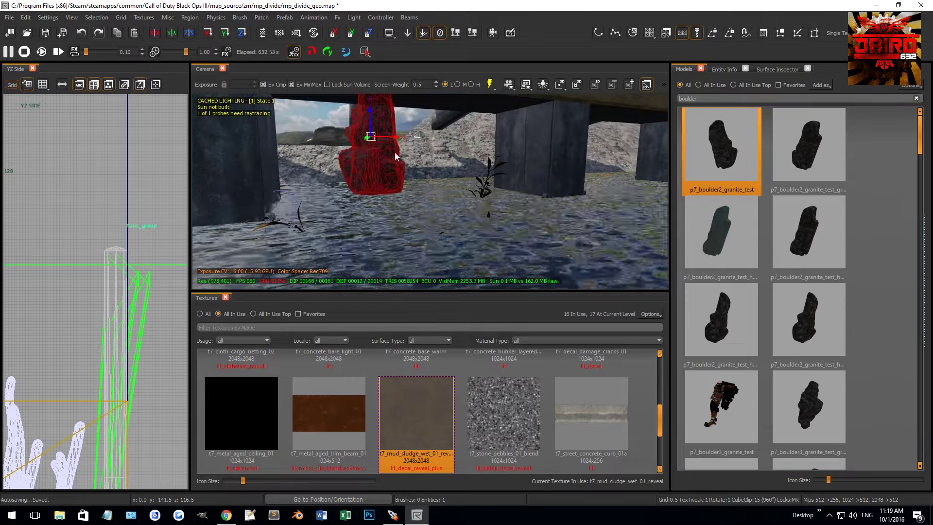
Move the boulder behind the bridge pillar and sink it into the water, fine-tuning its position with a grid size of 0.5
{"action": "key", "text": "ctrl+Tab"}
{"action": "scroll", "coordinate": [99, 273], "scroll_direction": "down", "scroll_amount": 3}
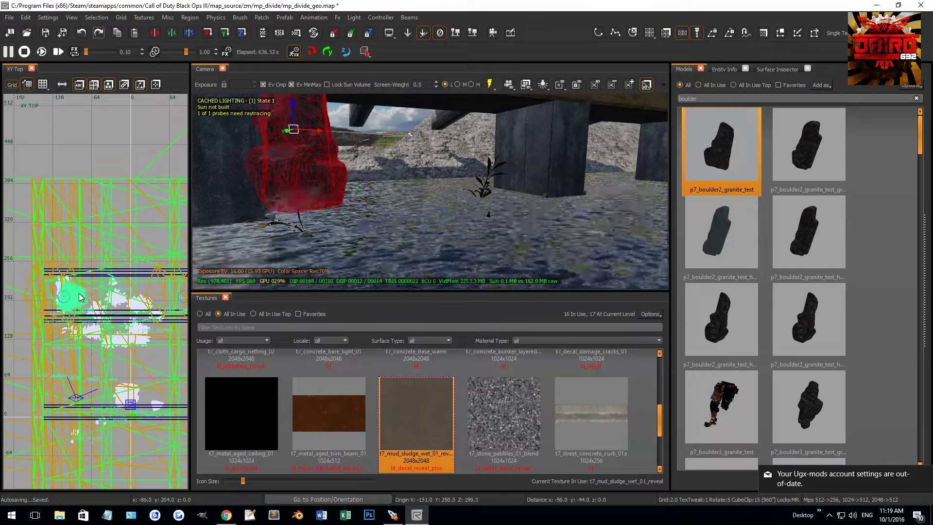
{"action": "key", "text": "ctrl+Tab"}
{"action": "key", "text": "ctrl+Tab"}
{"action": "left_click_drag", "start_coordinate": [95, 292], "coordinate": [126, 365]}
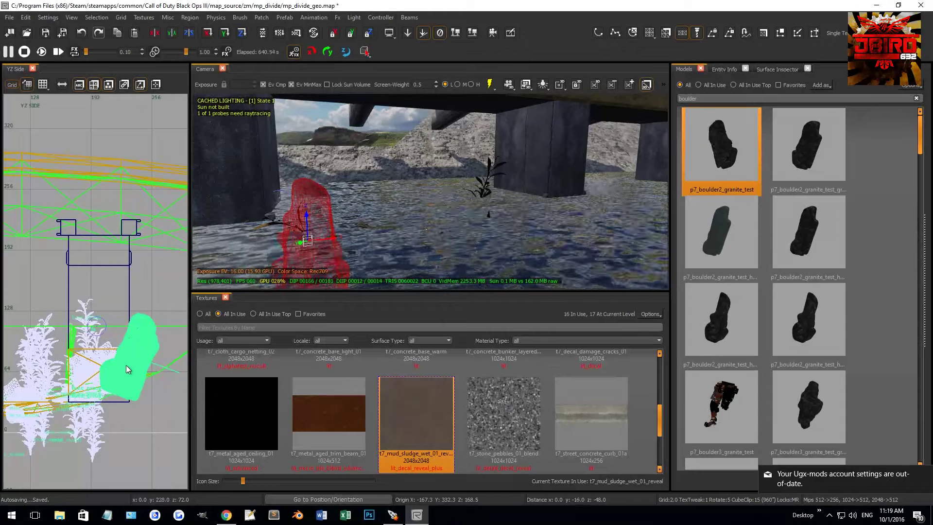
{"action": "key", "text": "bracketleft"}
{"action": "key", "text": "bracketleft"}
{"action": "left_click_drag", "start_coordinate": [334, 244], "coordinate": [290, 250]}
{"action": "right_click_drag", "start_coordinate": [290, 246], "coordinate": [335, 220]}
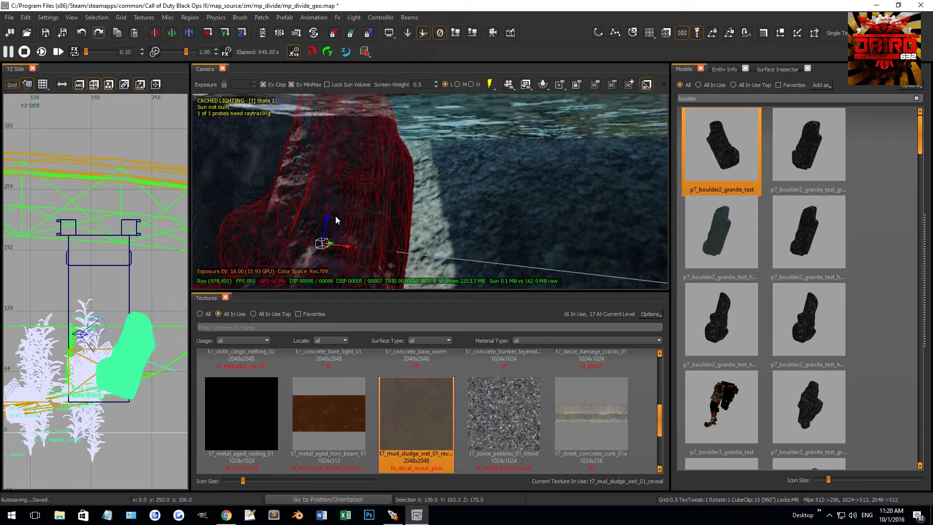
Duplicate the boulder and swap the copy for a different p7_boulder2_granite_test variant
{"action": "left_click", "coordinate": [805, 161]}
{"action": "left_click", "coordinate": [823, 213]}
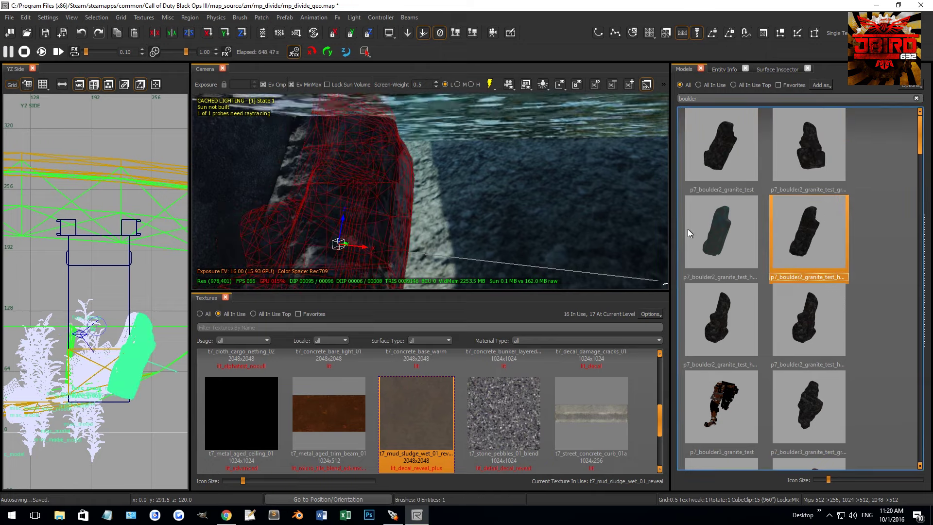
{"action": "left_click", "coordinate": [699, 308]}
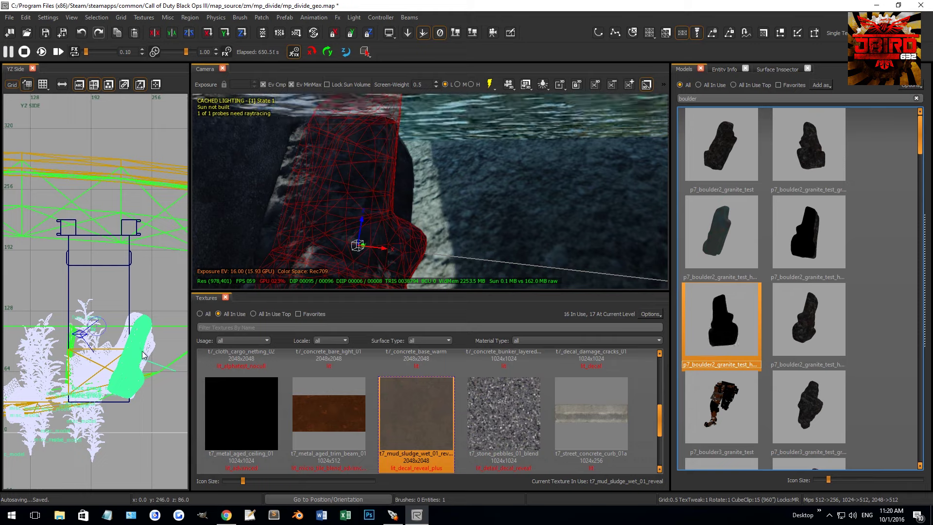
Rotate the second boulder and position it next to the first one so only its tip rises above the water
{"action": "key", "text": "ctrl+Tab"}
{"action": "left_click_drag", "start_coordinate": [110, 292], "coordinate": [76, 288]}
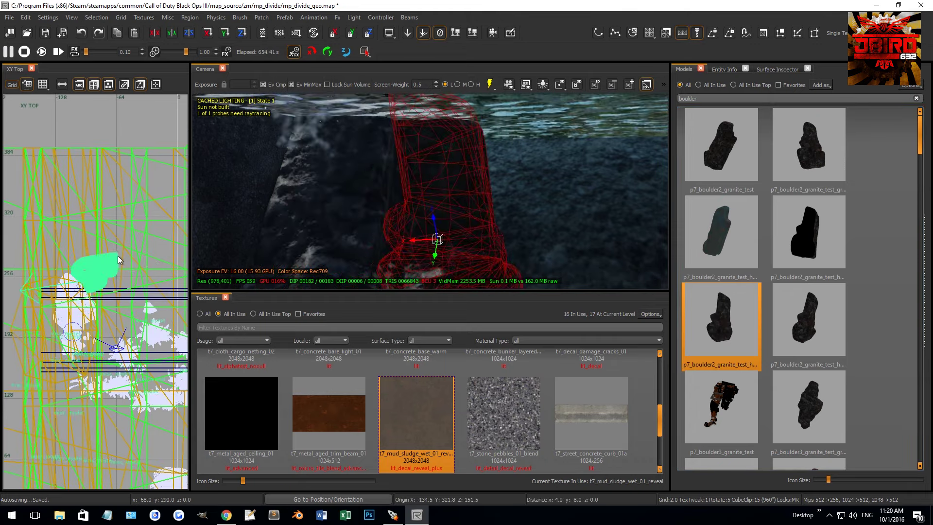
{"action": "key", "text": "ctrl+Tab"}
{"action": "key", "text": "ctrl+Tab"}
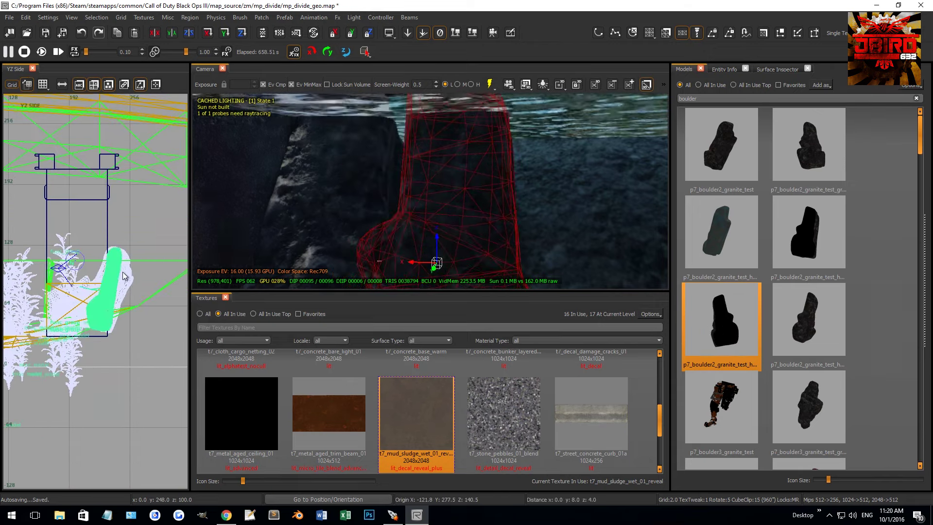
{"action": "mouse_move", "coordinate": [417, 180]}
{"action": "right_mouse_down"}
{"action": "mouse_move", "coordinate": [510, 244]}
{"action": "mouse_move", "coordinate": [515, 229]}
{"action": "right_mouse_up"}
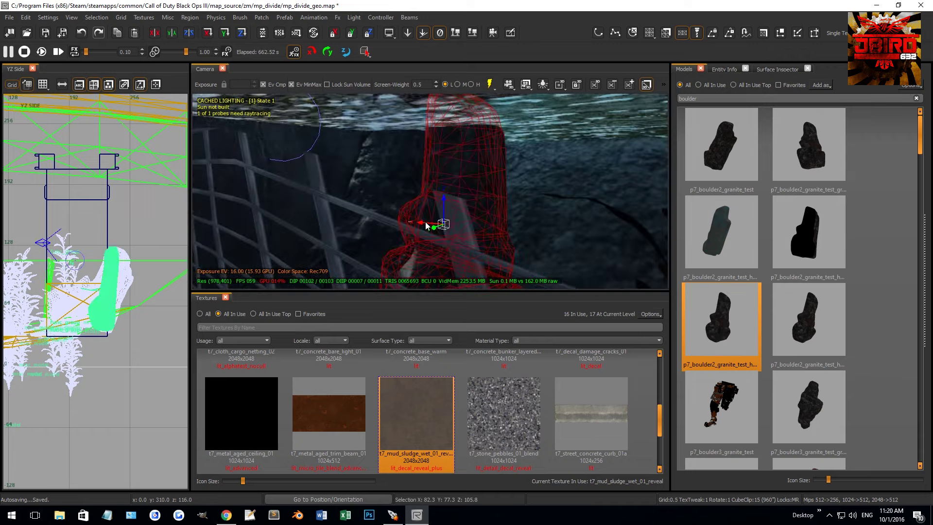
{"action": "mouse_move", "coordinate": [422, 228]}
{"action": "right_mouse_down"}
{"action": "mouse_move", "coordinate": [418, 214]}
{"action": "mouse_move", "coordinate": [438, 204]}
{"action": "mouse_move", "coordinate": [428, 219]}
{"action": "mouse_move", "coordinate": [439, 244]}
{"action": "mouse_move", "coordinate": [279, 168]}
{"action": "mouse_move", "coordinate": [457, 217]}
{"action": "mouse_move", "coordinate": [422, 248]}
{"action": "right_mouse_up"}
{"action": "left_click", "coordinate": [422, 247]}
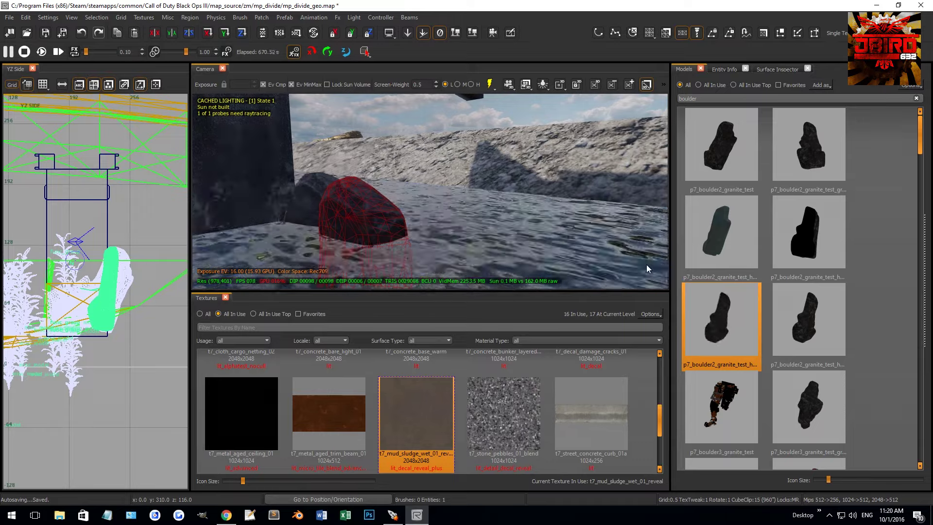
Add a p7_boulder3_granite_test_grime boulder near the first two and set its modelscale to 1.5
{"action": "left_click", "coordinate": [843, 386]}
{"action": "left_click_drag", "start_coordinate": [814, 395], "coordinate": [112, 322]}
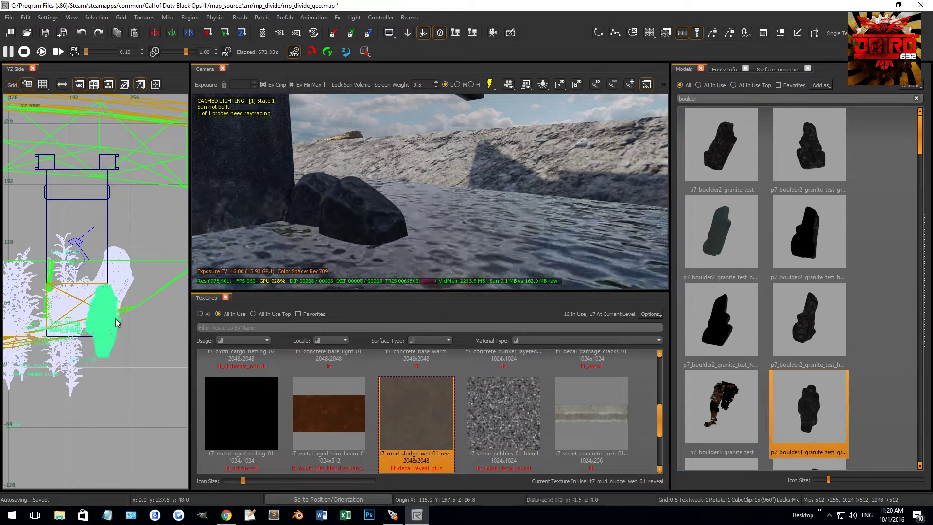
{"action": "left_click", "coordinate": [799, 278]}
{"action": "type", "text": "1.5"}
{"action": "key", "text": "Return"}
Reposition the enlarged boulder in the side and top views beside the two smaller boulders
{"action": "left_click_drag", "start_coordinate": [162, 341], "coordinate": [158, 331]}
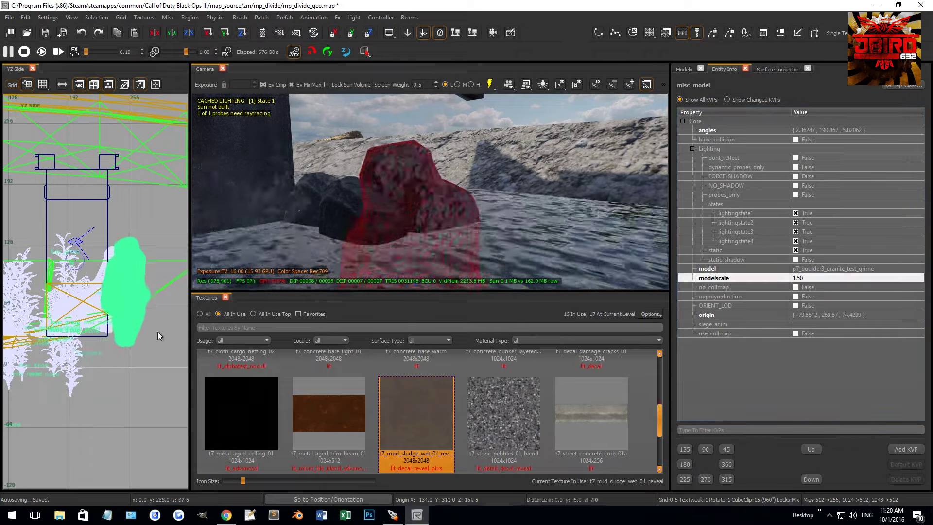
{"action": "key", "text": "ctrl+Tab"}
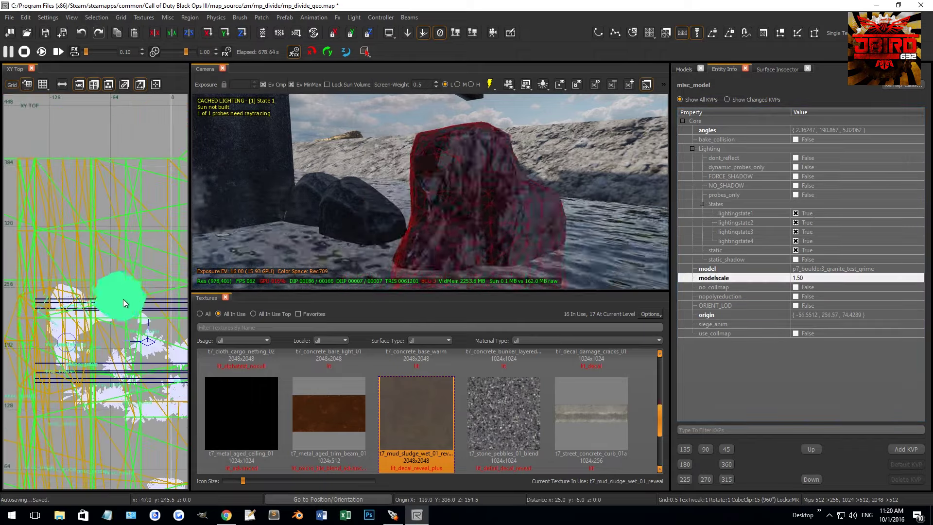
{"action": "key", "text": "Escape"}
{"action": "mouse_move", "coordinate": [424, 207]}
{"action": "right_mouse_down"}
{"action": "mouse_move", "coordinate": [453, 191]}
{"action": "mouse_move", "coordinate": [432, 200]}
{"action": "mouse_move", "coordinate": [439, 197]}
{"action": "right_mouse_up"}
Duplicate the large boulder, swap the copy for p7_boulder4_granite_test, and rotate it -140 degrees about Z
{"action": "left_click", "coordinate": [454, 190], "text": "shift"}
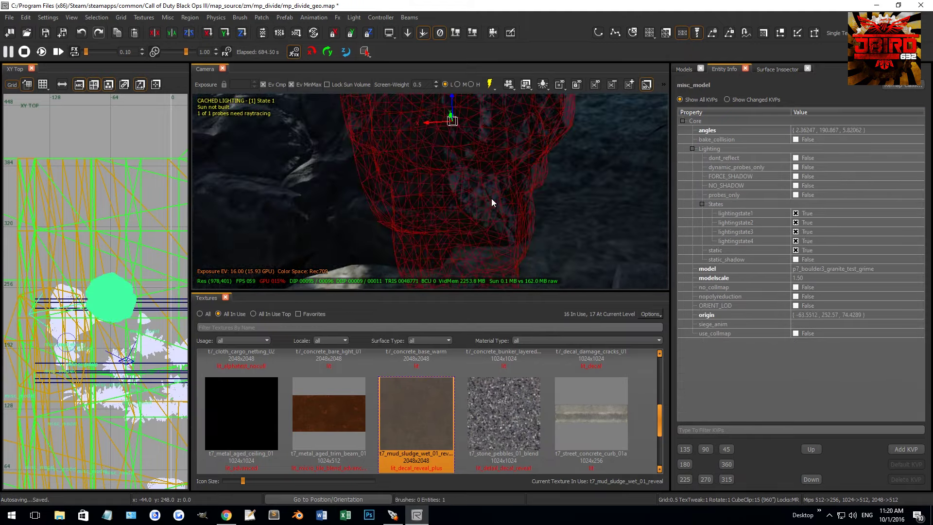
{"action": "left_click", "coordinate": [683, 69]}
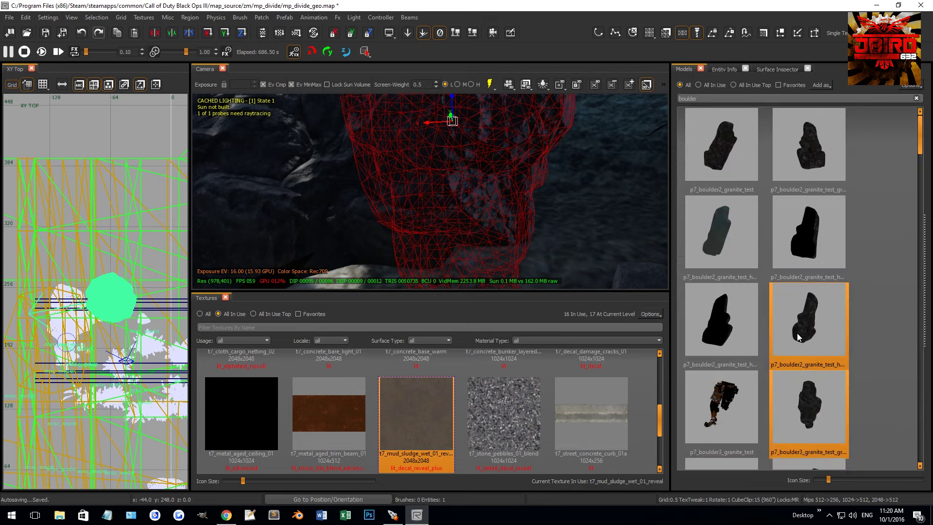
{"action": "scroll", "coordinate": [797, 330], "scroll_direction": "down", "scroll_amount": 3}
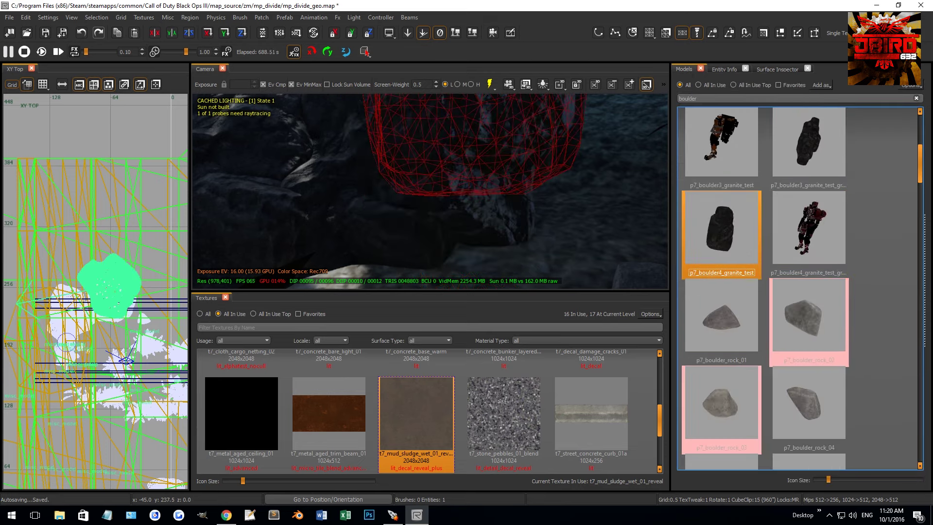
{"action": "right_click_drag", "start_coordinate": [187, 274], "coordinate": [115, 295]}
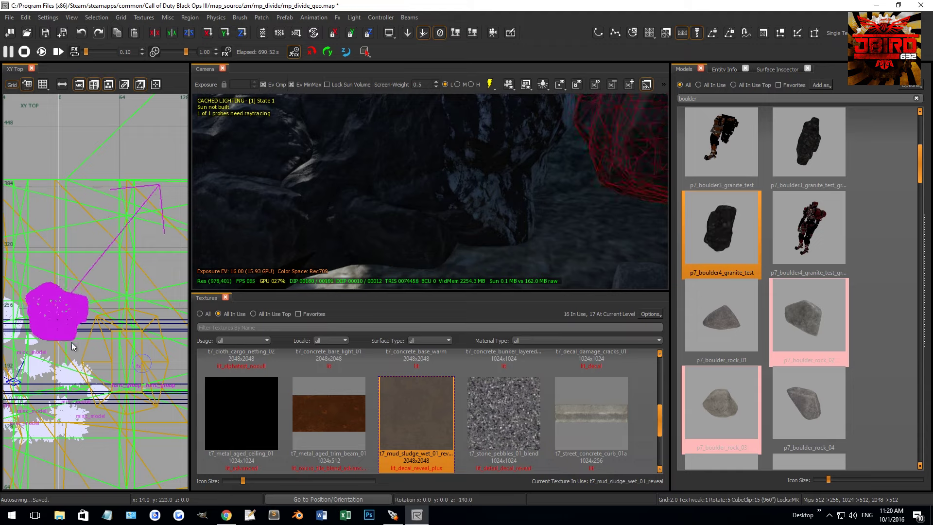
Position the p7_boulder4_granite_test boulder low in the water beside the tall boulder and clear the selection
{"action": "mouse_move", "coordinate": [398, 201]}
{"action": "right_mouse_down"}
{"action": "mouse_move", "coordinate": [584, 151]}
{"action": "mouse_move", "coordinate": [572, 171]}
{"action": "mouse_move", "coordinate": [537, 182]}
{"action": "right_mouse_up"}
{"action": "key", "text": "Escape"}
{"action": "left_click", "coordinate": [536, 186], "text": "shift"}
{"action": "left_click", "coordinate": [474, 183], "text": "shift"}
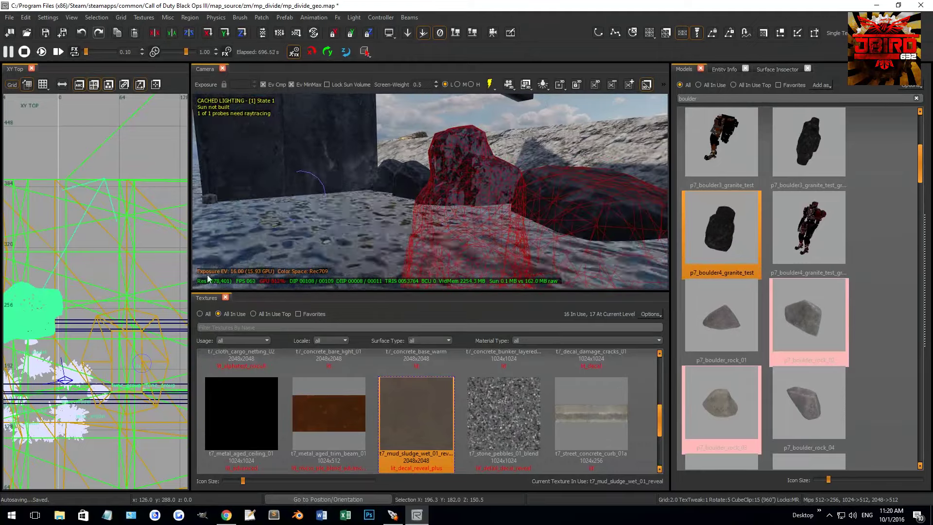
{"action": "key", "text": "Escape"}
Search the model library for "cliff" and place a p7_zur_rock_cliff_large model by the boulders
{"action": "type", "text": "cliff"}
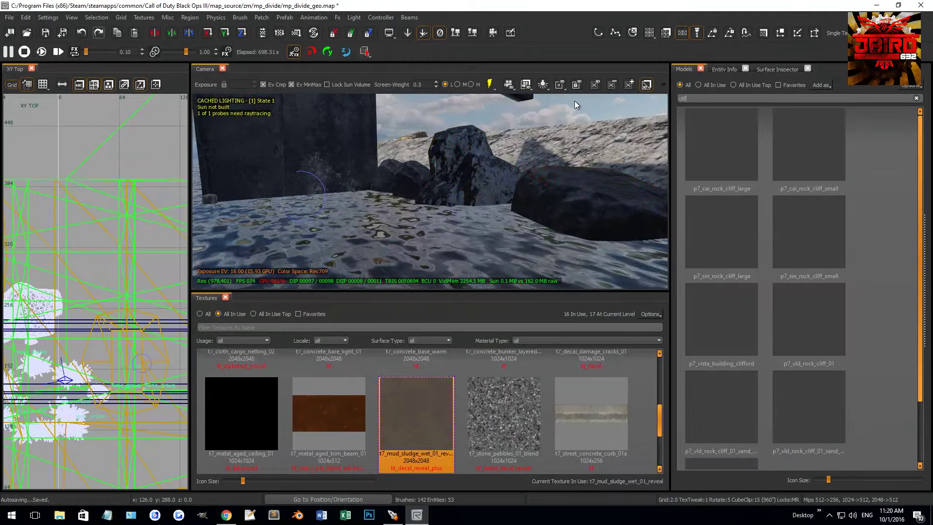
{"action": "left_click", "coordinate": [802, 261]}
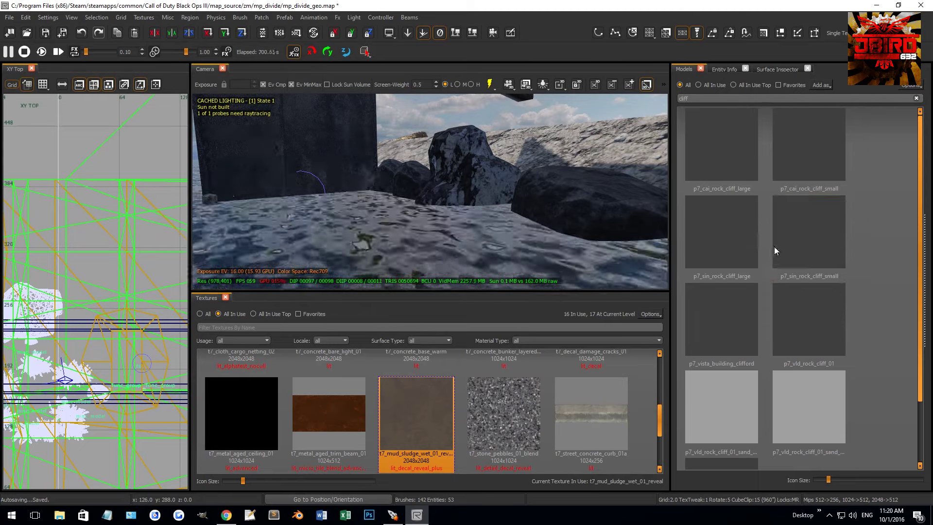
{"action": "left_click", "coordinate": [772, 298]}
{"action": "left_click", "coordinate": [734, 251]}
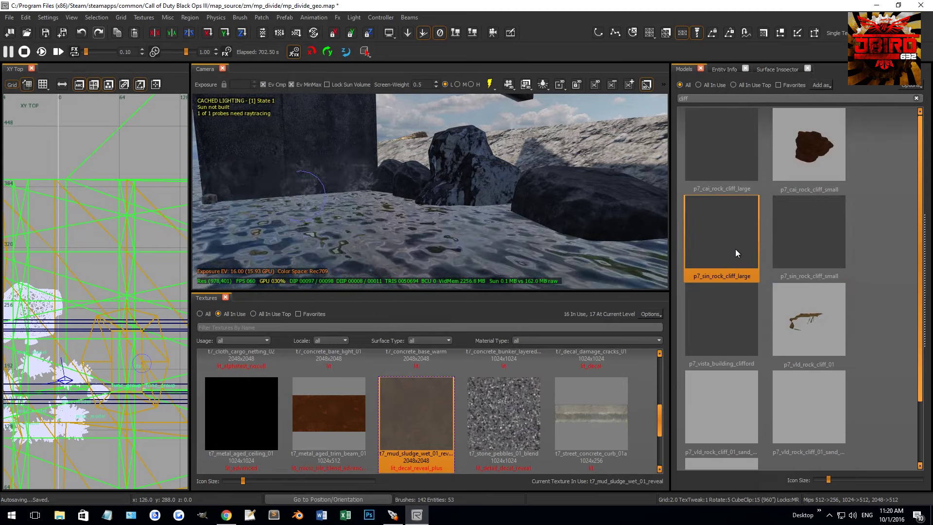
{"action": "left_click", "coordinate": [743, 290]}
{"action": "scroll", "coordinate": [745, 291], "scroll_direction": "down", "scroll_amount": 2}
{"action": "left_click", "coordinate": [735, 407]}
{"action": "left_click", "coordinate": [596, 165]}
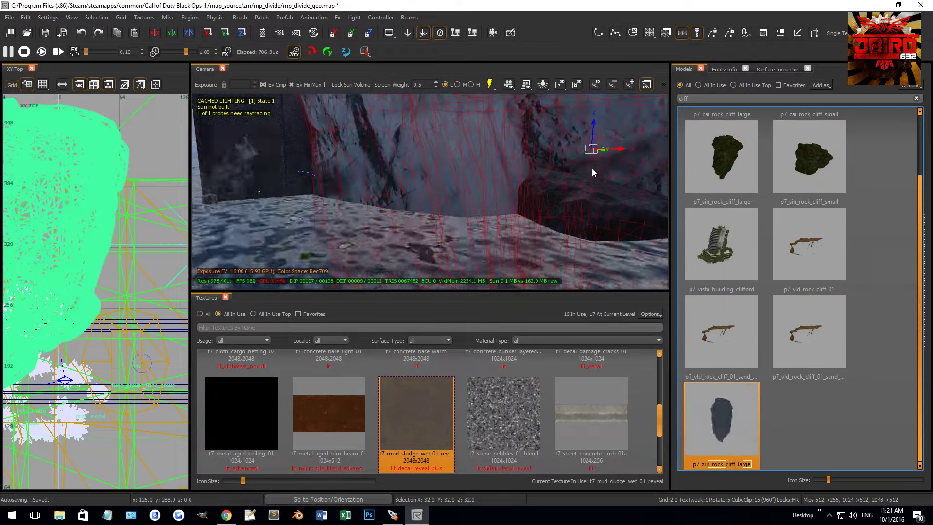
Move the p7_zur_rock_cliff_large rock in the top view and set its modelscale to 0.50
{"action": "left_click_drag", "start_coordinate": [83, 277], "coordinate": [128, 276]}
{"action": "key", "text": "ctrl+Tab"}
{"action": "key", "text": "ctrl+Tab"}
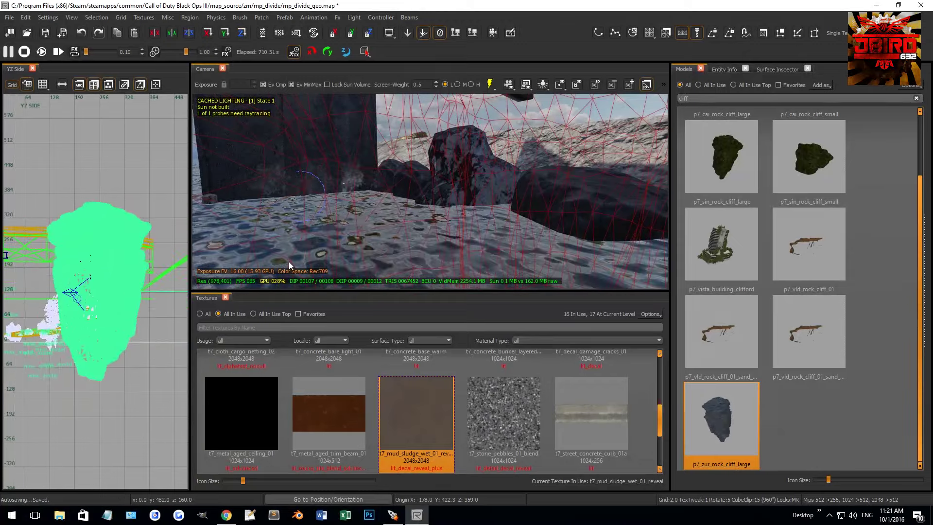
{"action": "key", "text": "n"}
{"action": "left_click", "coordinate": [800, 278]}
{"action": "type", "text": "0.53"}
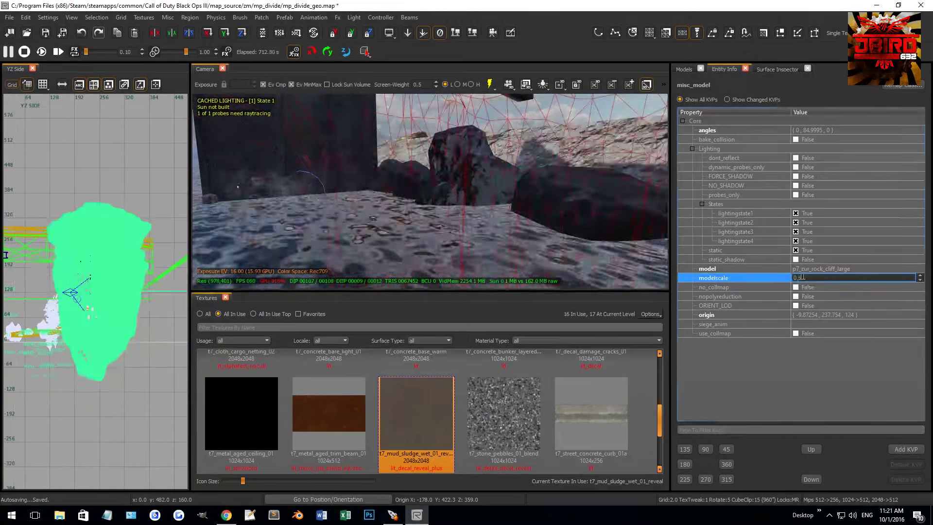
{"action": "key", "text": "Return"}
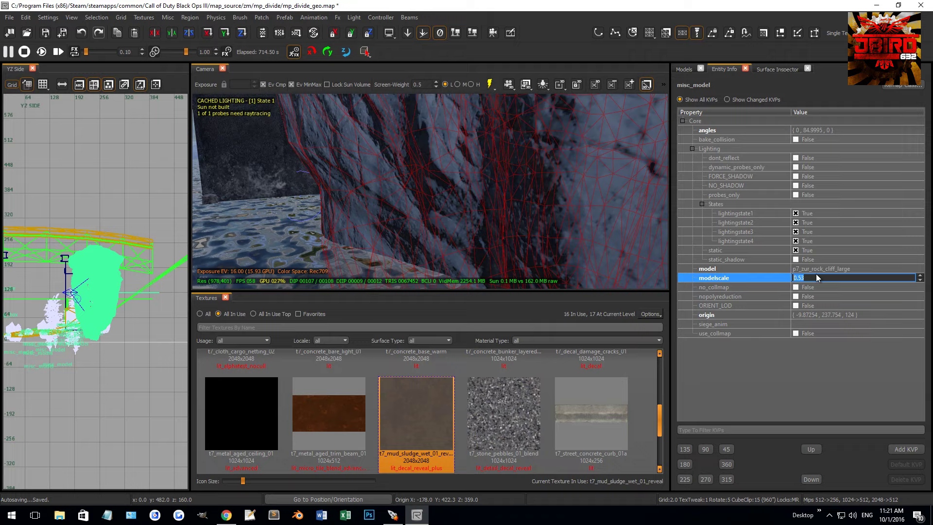
{"action": "type", "text": "0.50"}
{"action": "key", "text": "Return"}
Tilt the cliff rock slightly and reposition it beside the bridge pillar in the side view, then switch the camera preview to runtime lighting
{"action": "scroll", "coordinate": [142, 279], "scroll_direction": "up", "scroll_amount": 2}
{"action": "mouse_move", "coordinate": [97, 272]}
{"action": "left_mouse_down"}
{"action": "mouse_move", "coordinate": [88, 283]}
{"action": "mouse_move", "coordinate": [124, 304]}
{"action": "left_mouse_up"}
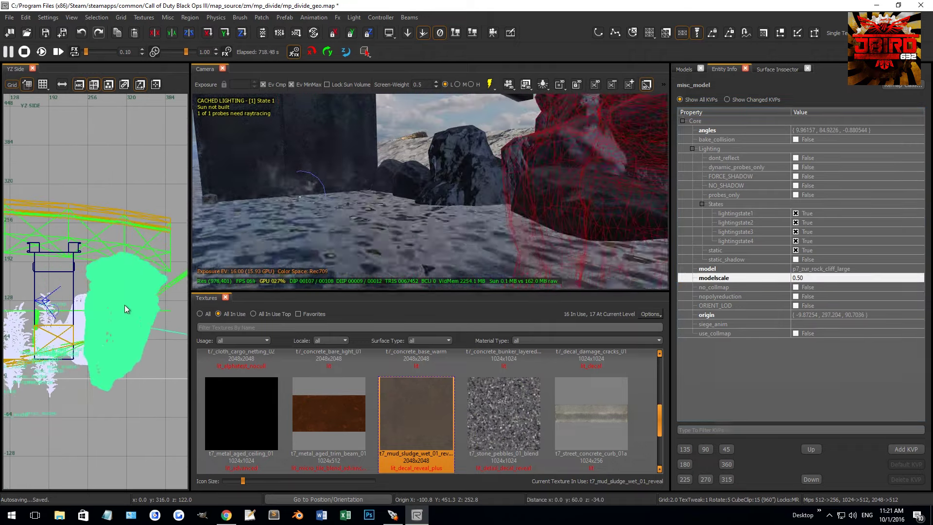
{"action": "key", "text": "Escape"}
{"action": "right_click_drag", "start_coordinate": [294, 248], "coordinate": [435, 180]}
{"action": "left_click", "coordinate": [437, 183]}
{"action": "key", "text": "Escape"}
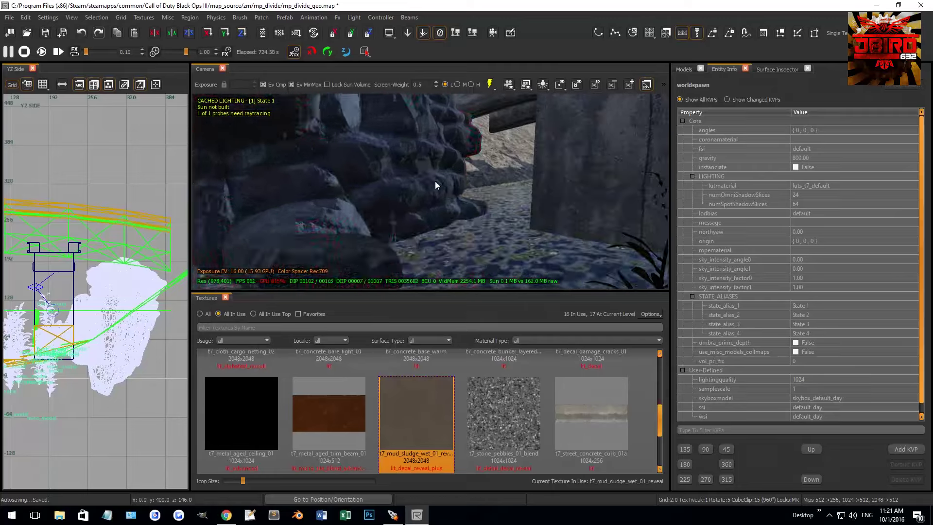
{"action": "left_click", "coordinate": [435, 181]}
{"action": "key", "text": "Escape"}
{"action": "right_click_drag", "start_coordinate": [279, 275], "coordinate": [443, 193]}
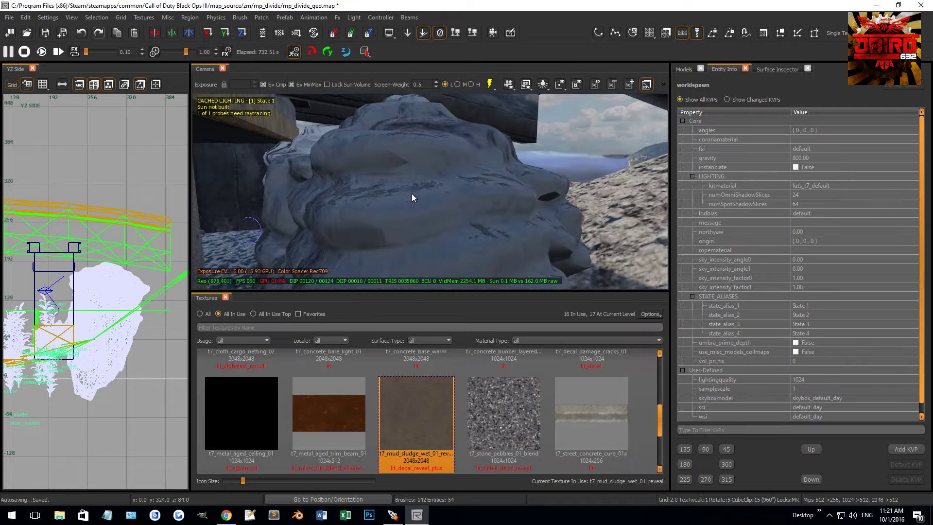
{"action": "left_click", "coordinate": [487, 88]}
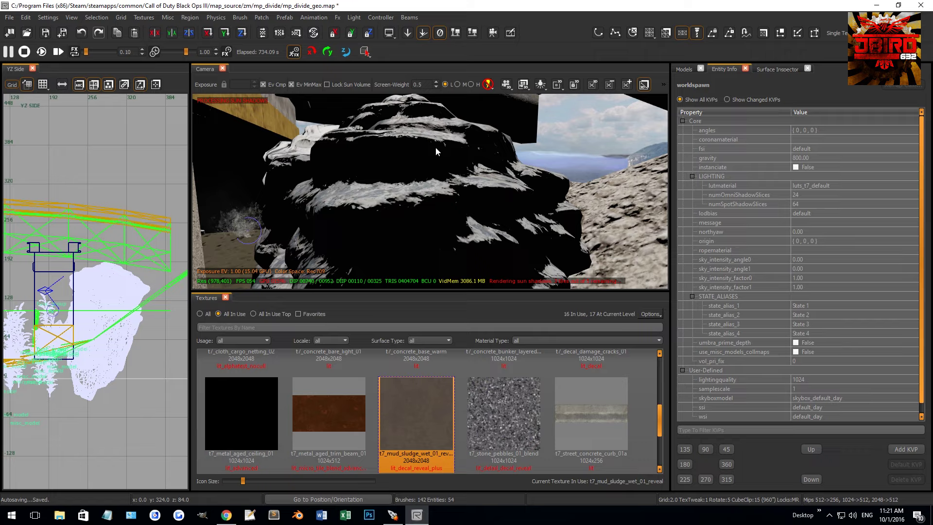
{"action": "right_click_drag", "start_coordinate": [438, 154], "coordinate": [497, 152]}
Set the cliff rock's modelscale to 0.40 and tilt it in the side view so it leans over behind the boulders
{"action": "left_click", "coordinate": [508, 154]}
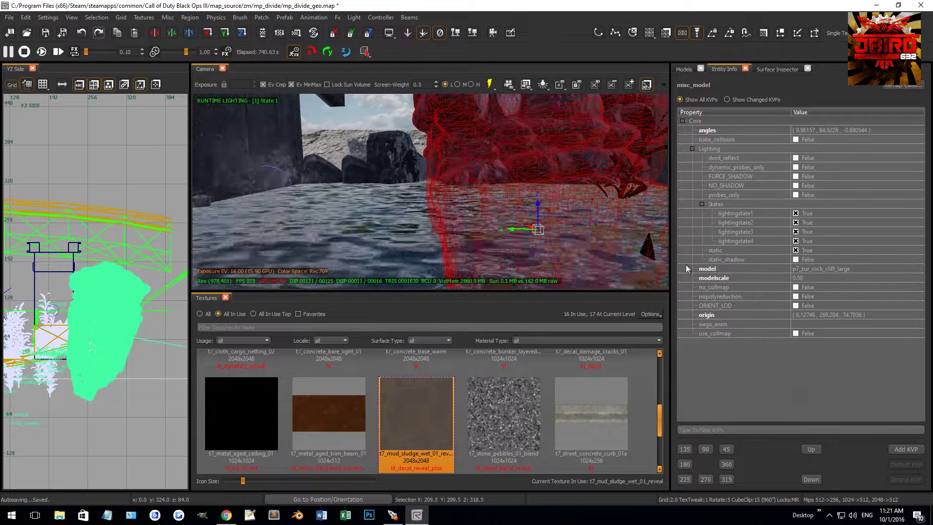
{"action": "left_click", "coordinate": [803, 277]}
{"action": "type", "text": "0.4"}
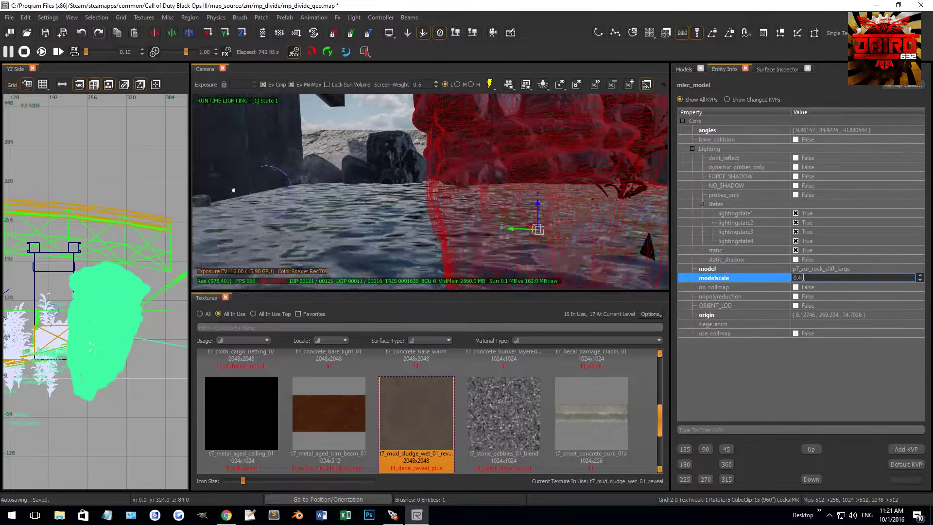
{"action": "key", "text": "Return"}
{"action": "left_click_drag", "start_coordinate": [139, 341], "coordinate": [149, 330]}
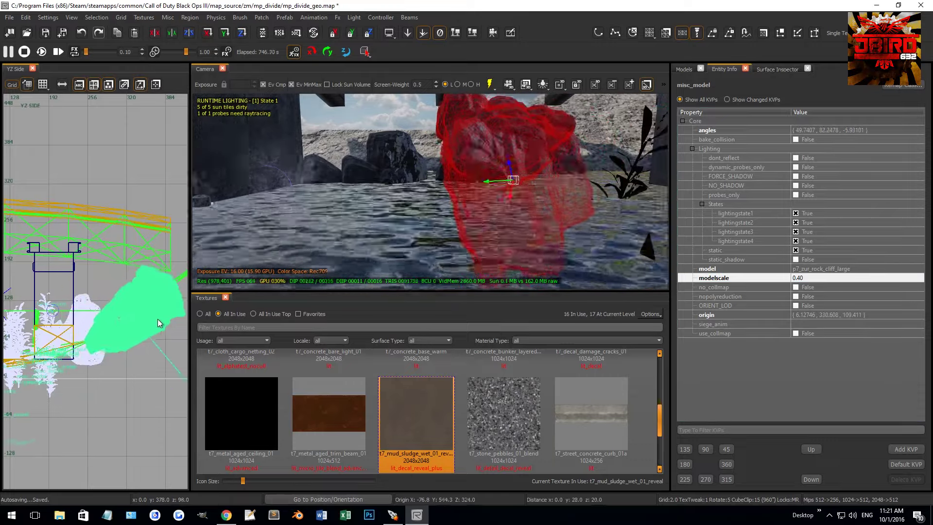
{"action": "key", "text": "Escape"}
Duplicate the leaning cliff rock, then rotate and position the copy next to it behind the boulders
{"action": "left_click", "coordinate": [512, 143], "text": "shift"}
{"action": "right_click_drag", "start_coordinate": [513, 143], "coordinate": [421, 177]}
{"action": "left_click_drag", "start_coordinate": [121, 313], "coordinate": [155, 303]}
{"action": "key", "text": "ctrl+Tab"}
{"action": "key", "text": "ctrl+Tab"}
{"action": "key", "text": "ctrl+Tab"}
{"action": "mouse_move", "coordinate": [130, 313]}
{"action": "left_mouse_down"}
{"action": "mouse_move", "coordinate": [90, 317]}
{"action": "mouse_move", "coordinate": [90, 332]}
{"action": "mouse_move", "coordinate": [85, 325]}
{"action": "mouse_move", "coordinate": [123, 298]}
{"action": "left_mouse_up"}
{"action": "key", "text": "ctrl+Tab"}
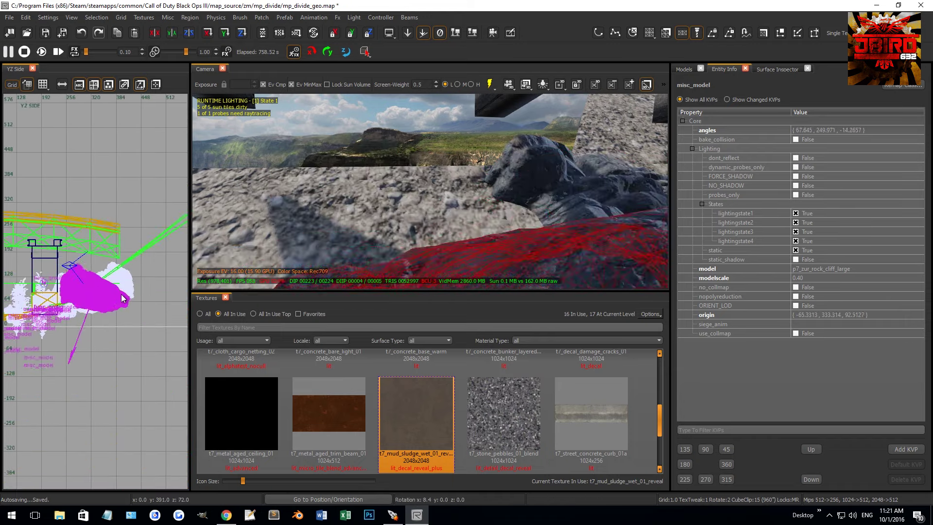
{"action": "key", "text": "Escape"}
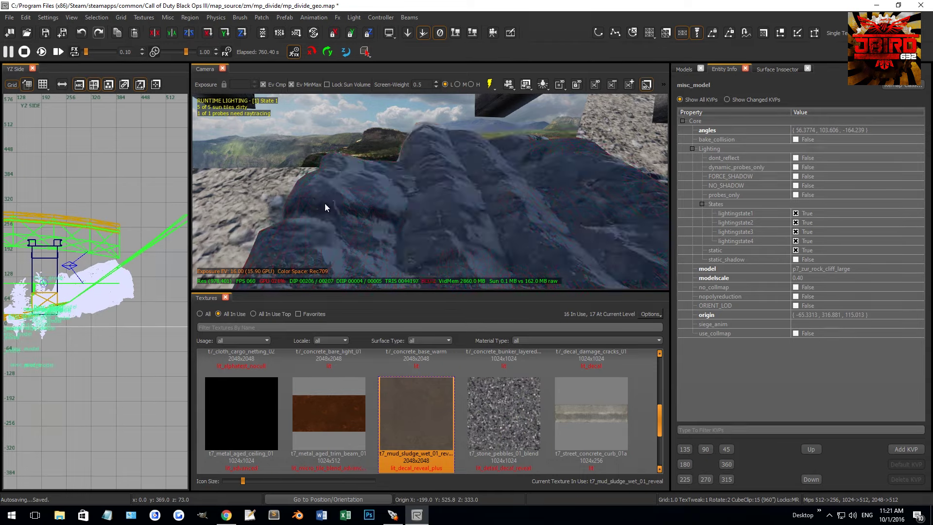
Rotate and lower the tall p7_boulder3_granite_test_grime boulder, then adjust the p7_boulder2_granite_test boulder near the pillar in the side view
{"action": "right_click", "coordinate": [325, 203]}
{"action": "right_click", "coordinate": [412, 208]}
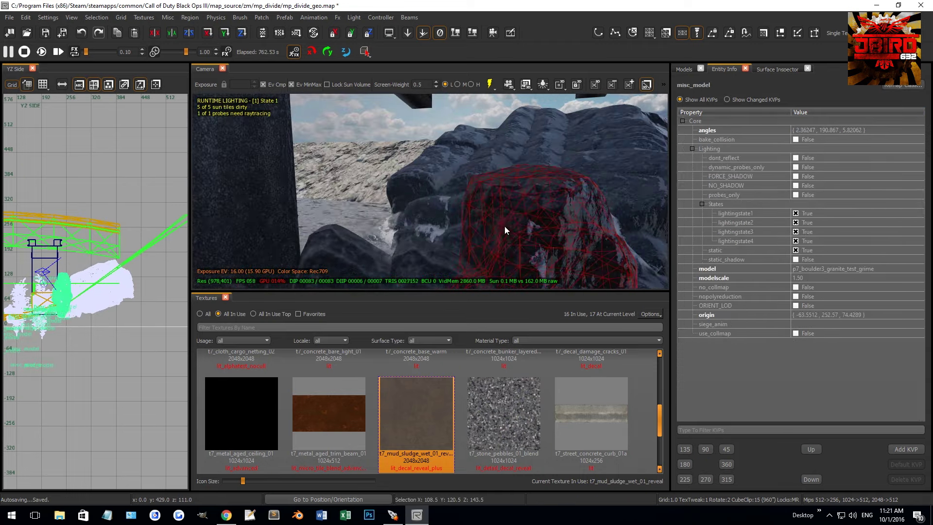
{"action": "scroll", "coordinate": [48, 308], "scroll_direction": "up", "scroll_amount": 2}
{"action": "left_click", "coordinate": [77, 292]}
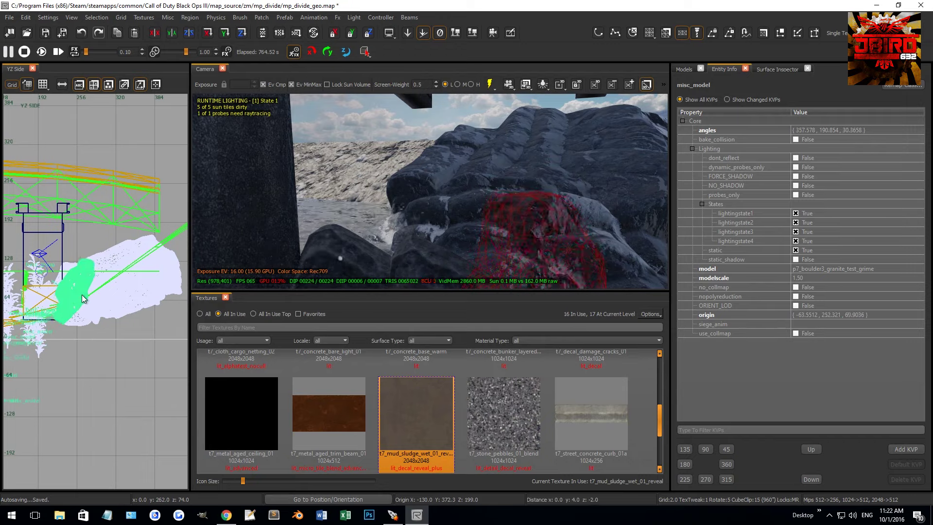
{"action": "left_click", "coordinate": [403, 231]}
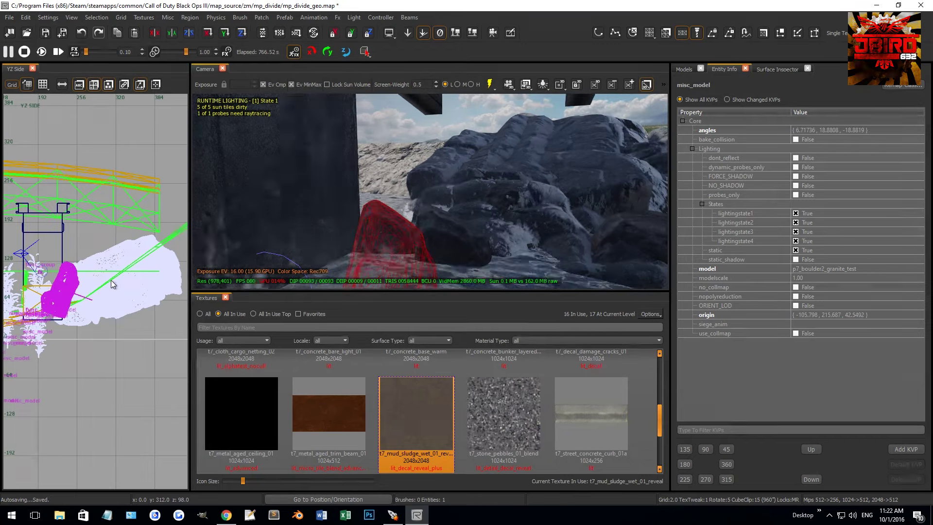
{"action": "left_click", "coordinate": [70, 288]}
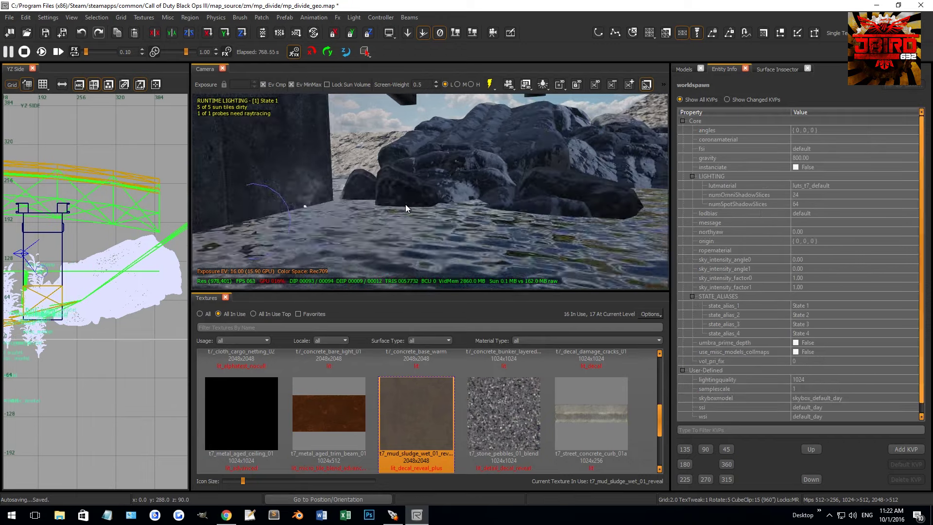
{"action": "left_click", "coordinate": [405, 209]}
{"action": "key", "text": "Escape"}
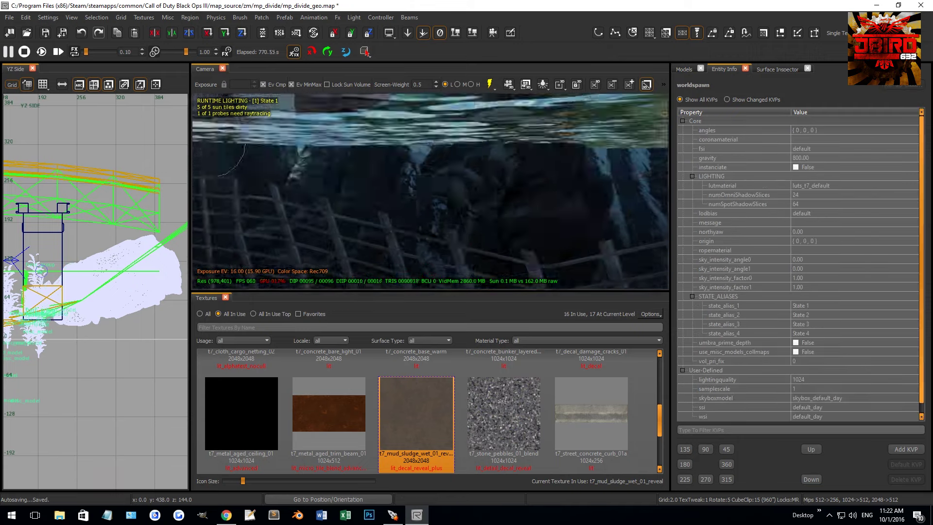
Select the boulders in front of the cliff rocks and place a rotated copy of the group farther along the bridge in the top view
{"action": "left_click", "coordinate": [418, 215]}
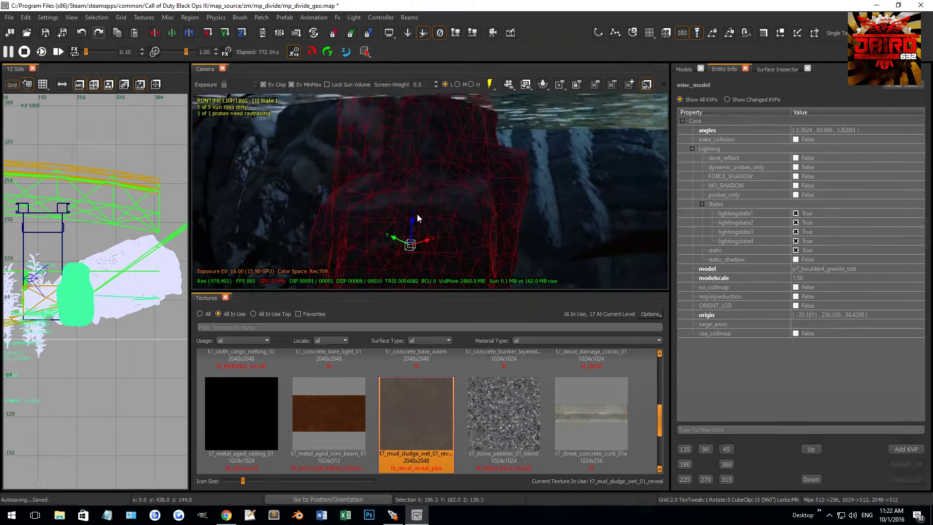
{"action": "left_click", "coordinate": [308, 152], "text": "shift"}
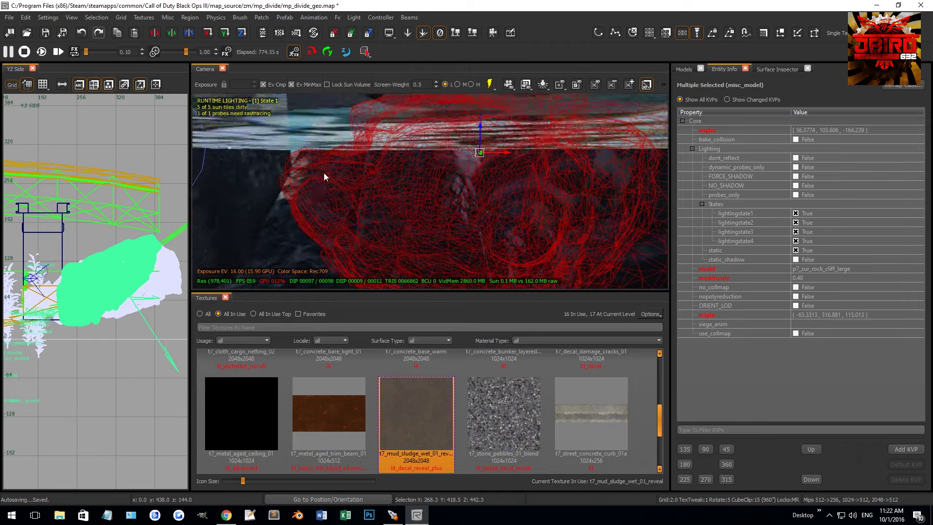
{"action": "left_click", "coordinate": [420, 194], "text": "shift"}
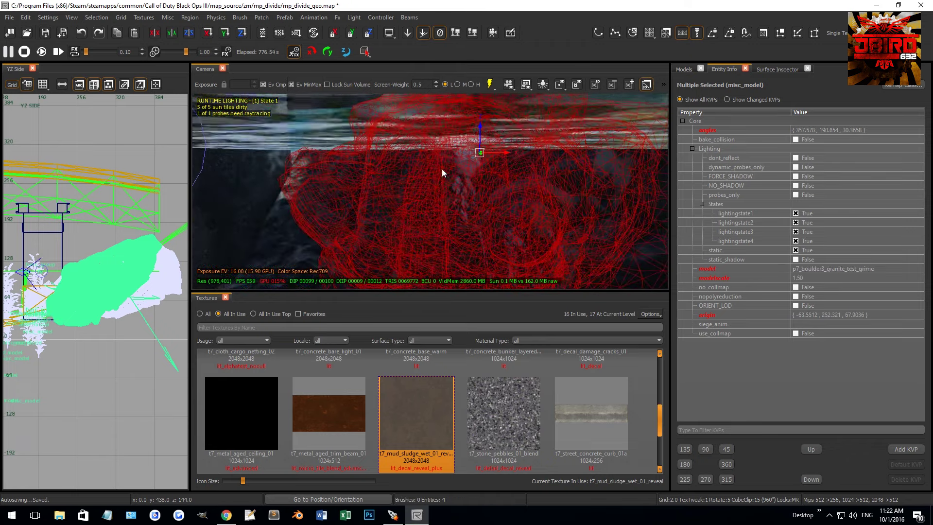
{"action": "right_click_drag", "start_coordinate": [305, 227], "coordinate": [423, 204]}
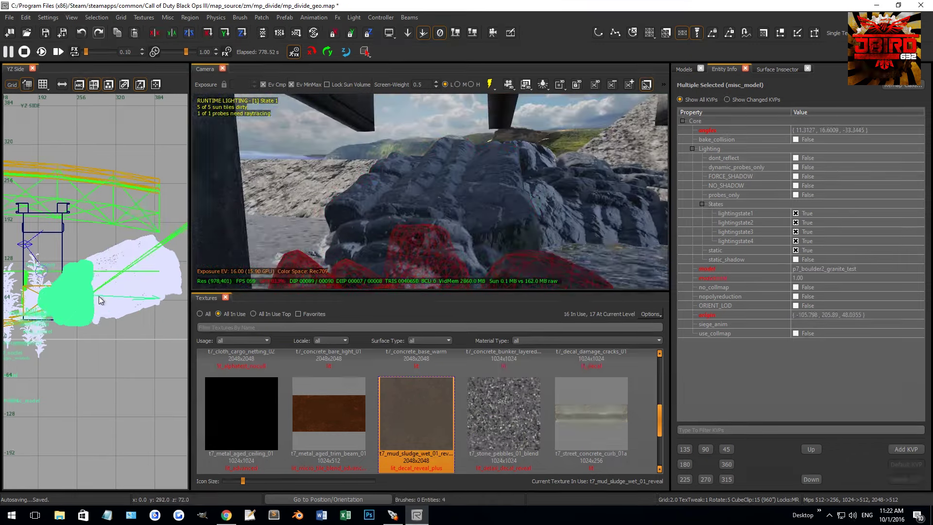
{"action": "key", "text": "ctrl+Tab"}
{"action": "right_click_drag", "start_coordinate": [98, 300], "coordinate": [73, 307]}
{"action": "left_click_drag", "start_coordinate": [99, 290], "coordinate": [116, 279]}
{"action": "right_click_drag", "start_coordinate": [116, 279], "coordinate": [106, 288]}
{"action": "left_click_drag", "start_coordinate": [39, 279], "coordinate": [119, 308]}
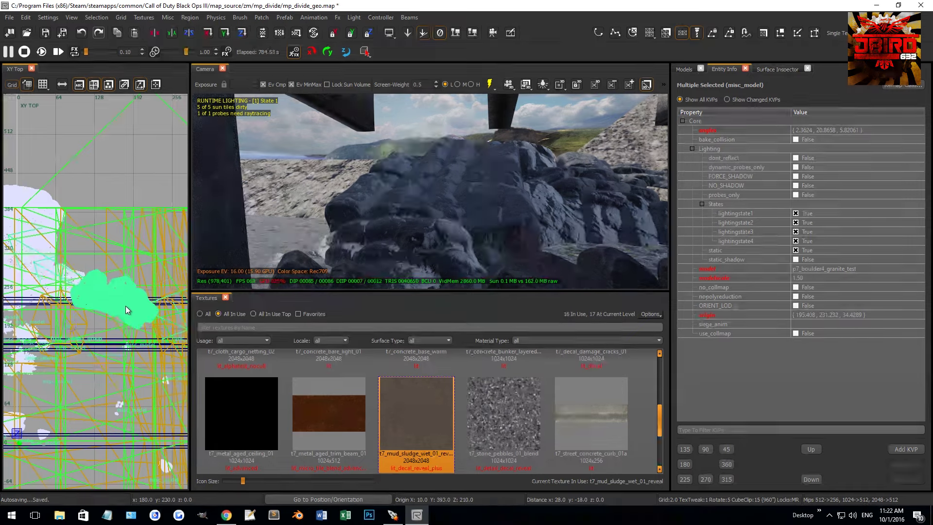
{"action": "key", "text": "Escape"}
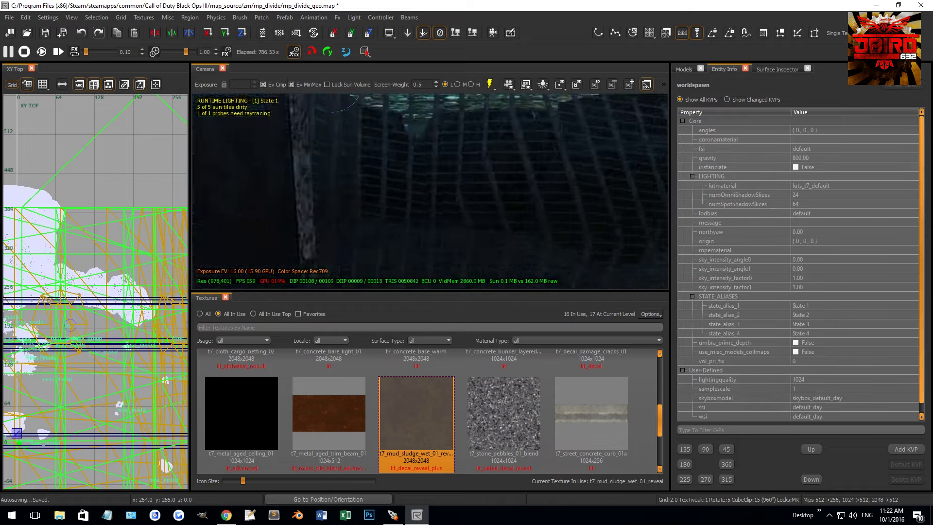
Duplicate the original leaning cliff rock, move the copy toward the new boulder group, and rotate it to a different orientation
{"action": "left_click", "coordinate": [386, 168]}
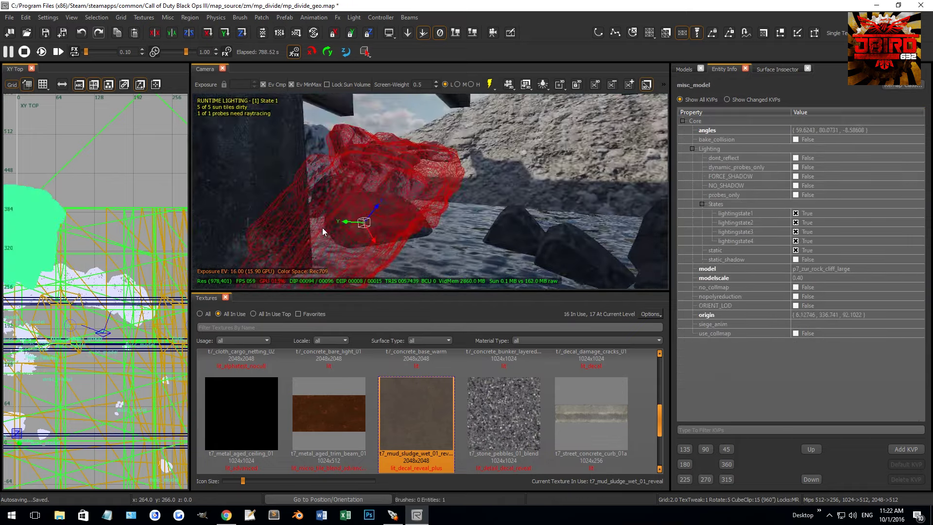
{"action": "scroll", "coordinate": [68, 258], "scroll_direction": "down", "scroll_amount": 2}
{"action": "left_click_drag", "start_coordinate": [43, 257], "coordinate": [71, 258]}
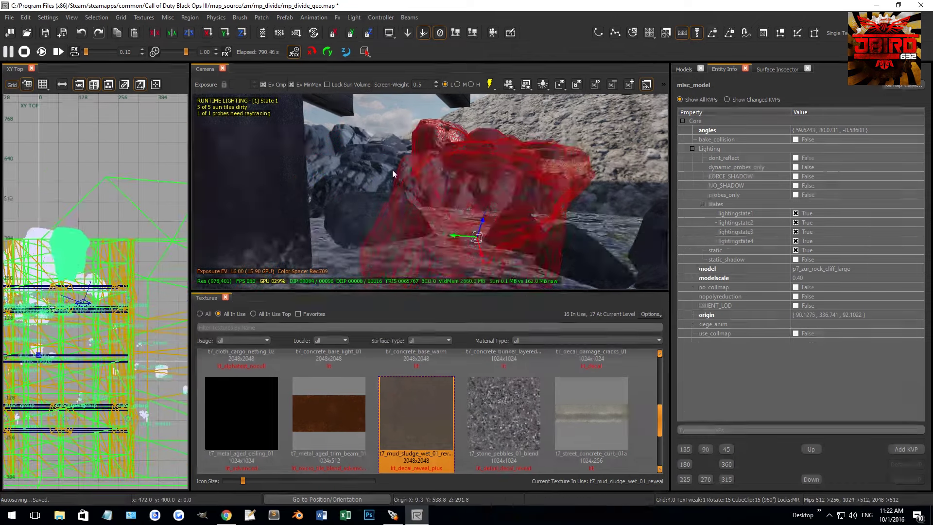
{"action": "key", "text": "ctrl+Tab"}
{"action": "left_click_drag", "start_coordinate": [95, 261], "coordinate": [121, 286]}
{"action": "key", "text": "ctrl+Tab"}
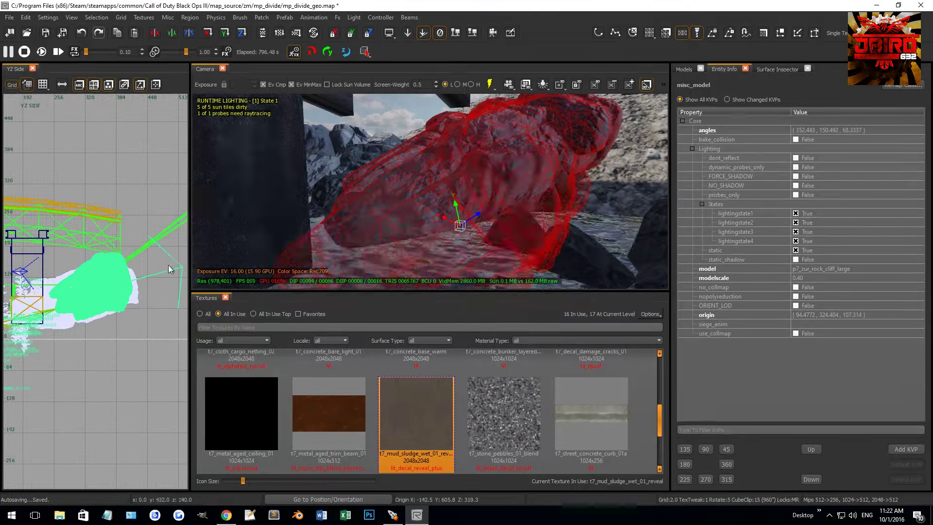
Duplicate the rotated cliff rock again, turn the copy, and position it behind the copied boulders, then clear the selection
{"action": "left_click", "coordinate": [474, 183], "text": "shift"}
{"action": "left_click", "coordinate": [474, 183], "text": "shift"}
{"action": "key", "text": "ctrl+Tab"}
{"action": "mouse_move", "coordinate": [126, 284]}
{"action": "left_mouse_down"}
{"action": "mouse_move", "coordinate": [118, 287]}
{"action": "mouse_move", "coordinate": [124, 280]}
{"action": "mouse_move", "coordinate": [132, 308]}
{"action": "mouse_move", "coordinate": [108, 309]}
{"action": "mouse_move", "coordinate": [139, 292]}
{"action": "left_mouse_up"}
{"action": "key", "text": "ctrl+Tab"}
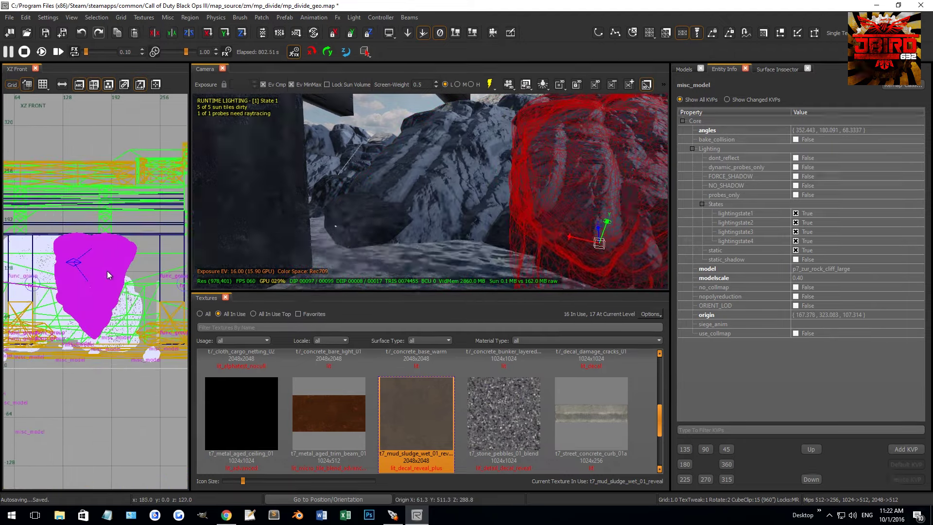
{"action": "key", "text": "ctrl+Tab"}
{"action": "key", "text": "ctrl+Tab"}
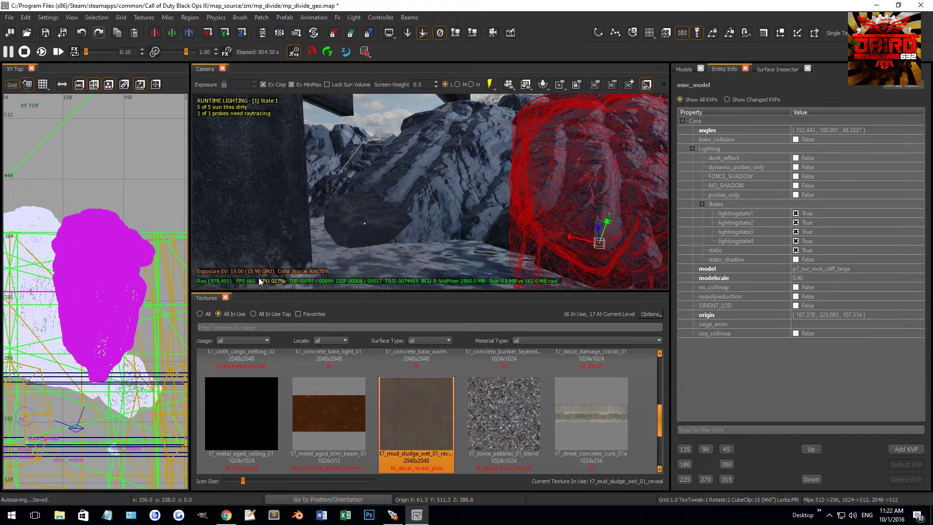
{"action": "key", "text": "s"}
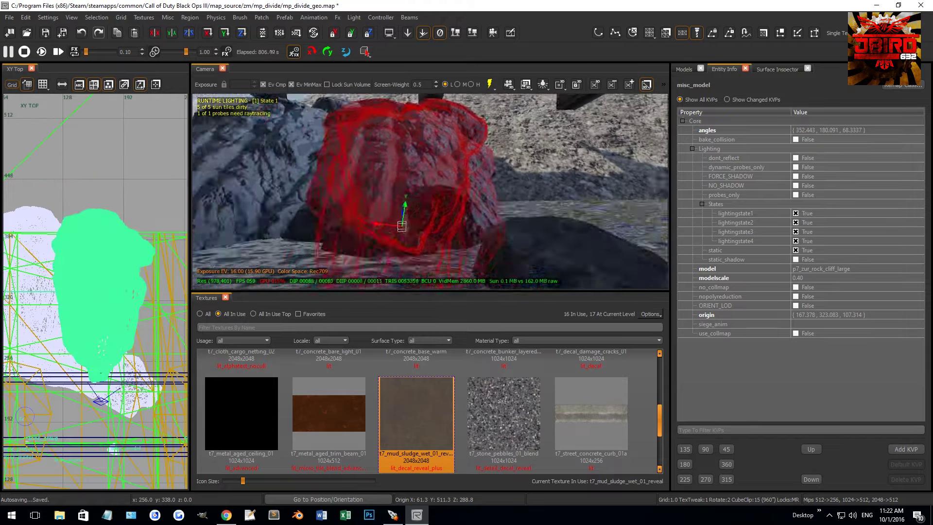
{"action": "key", "text": "Escape"}
Delete the small boulder standing in the water in front of the gap between the cliff rocks
{"action": "key", "text": "w"}
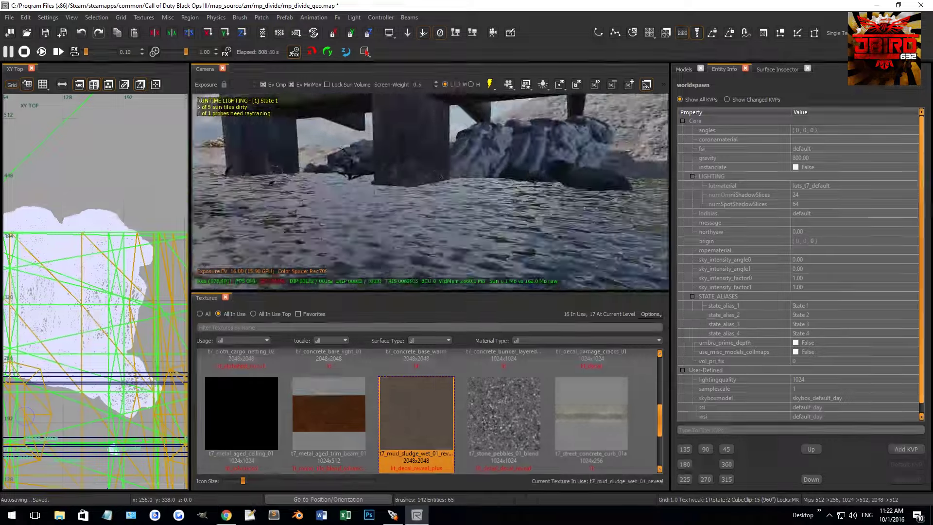
{"action": "key", "text": "w"}
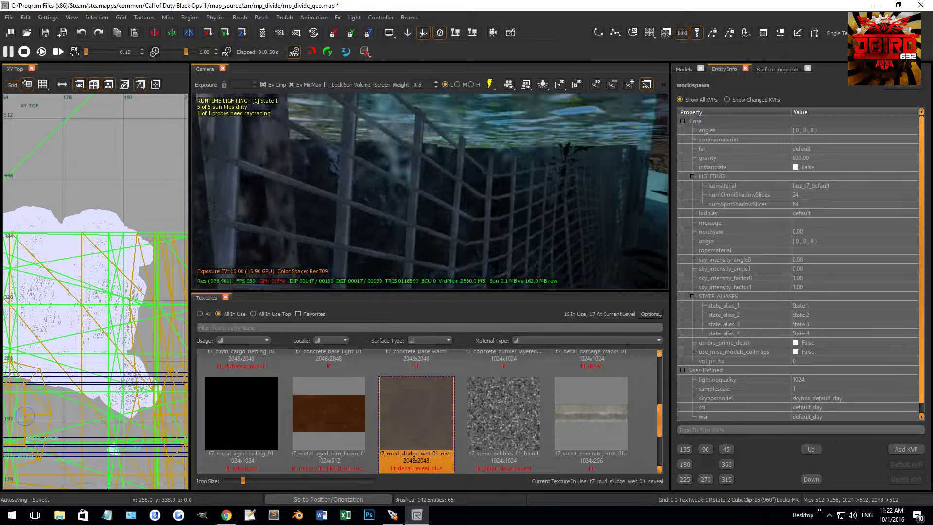
{"action": "key", "text": "w"}
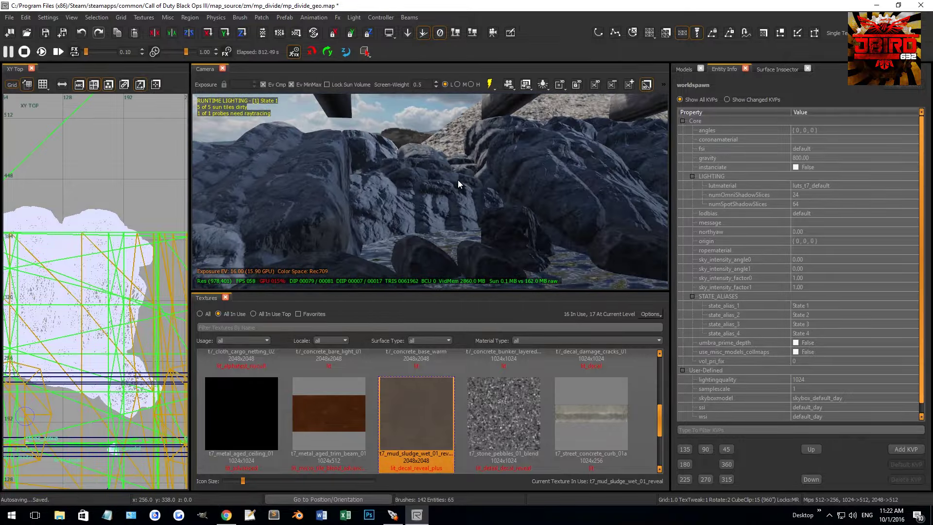
{"action": "left_click", "coordinate": [416, 253]}
{"action": "key", "text": "s"}
{"action": "left_click_drag", "start_coordinate": [412, 231], "coordinate": [475, 210]}
{"action": "key", "text": "Delete"}
Reposition the neighbouring boulder in front of the cliff rocks and clear the selection
{"action": "left_click", "coordinate": [443, 244]}
{"action": "left_click_drag", "start_coordinate": [108, 332], "coordinate": [125, 321]}
{"action": "key", "text": "ctrl+Tab"}
{"action": "key", "text": "ctrl+Tab"}
{"action": "key", "text": "Escape"}
{"action": "right_click_drag", "start_coordinate": [400, 246], "coordinate": [461, 198]}
Search the model library for "rock" and place a p7_zur_rock_clump_lrg_03 model on the underwater ground near the netting
{"action": "left_click", "coordinate": [685, 69]}
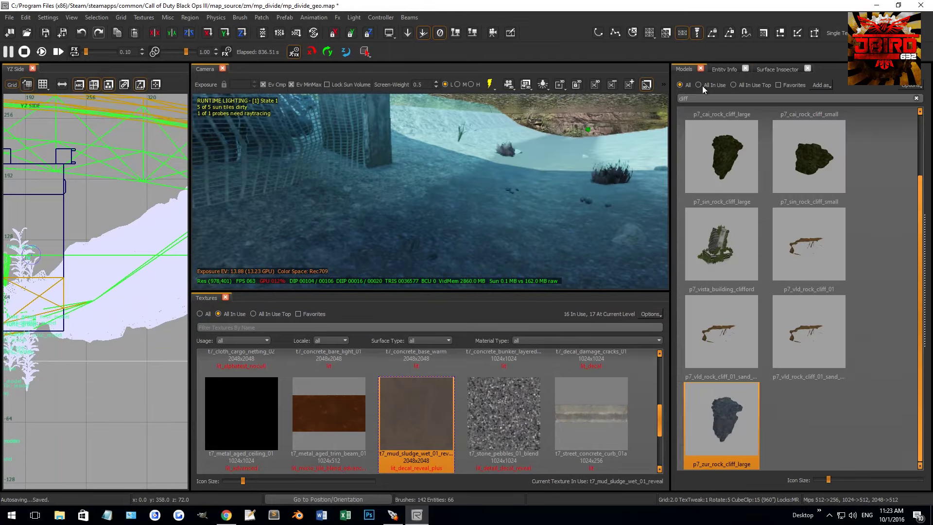
{"action": "type", "text": "rock"}
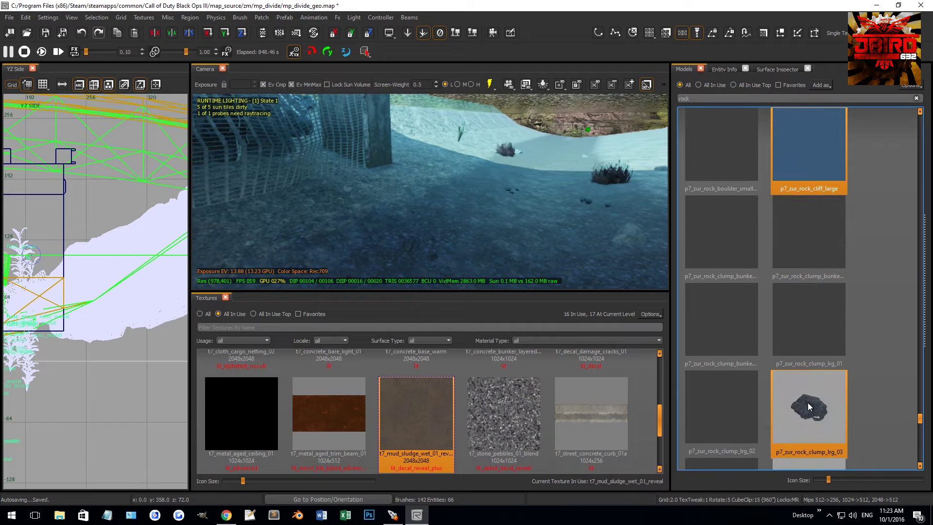
{"action": "left_click_drag", "start_coordinate": [806, 407], "coordinate": [284, 220]}
{"action": "mouse_move", "coordinate": [362, 191]}
{"action": "right_mouse_down"}
{"action": "mouse_move", "coordinate": [343, 204]}
{"action": "mouse_move", "coordinate": [369, 183]}
{"action": "right_mouse_up"}
{"action": "left_click", "coordinate": [369, 182]}
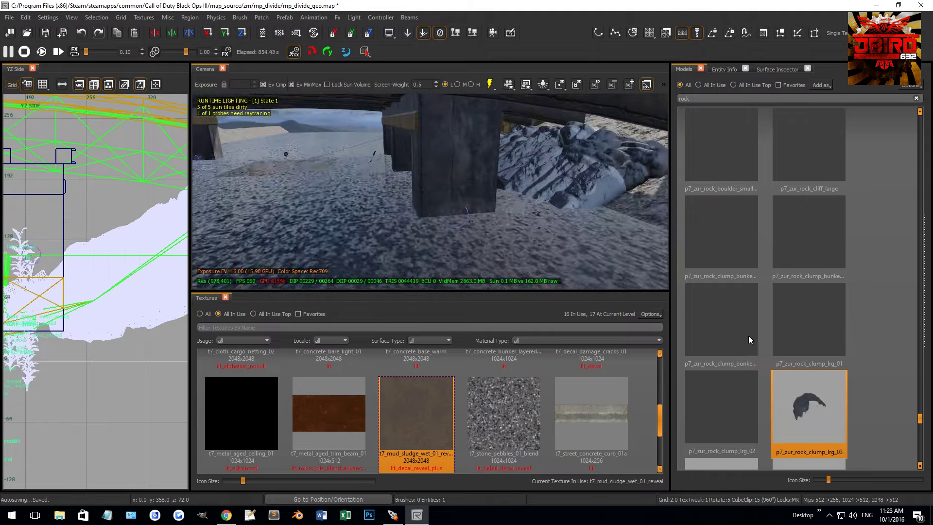
Place a p7_zur_rock_clump_med_01 model from the library on the ground near the bridge
{"action": "scroll", "coordinate": [754, 340], "scroll_direction": "down", "scroll_amount": 3}
{"action": "left_click_drag", "start_coordinate": [727, 231], "coordinate": [325, 239]}
{"action": "right_click_drag", "start_coordinate": [346, 225], "coordinate": [326, 246]}
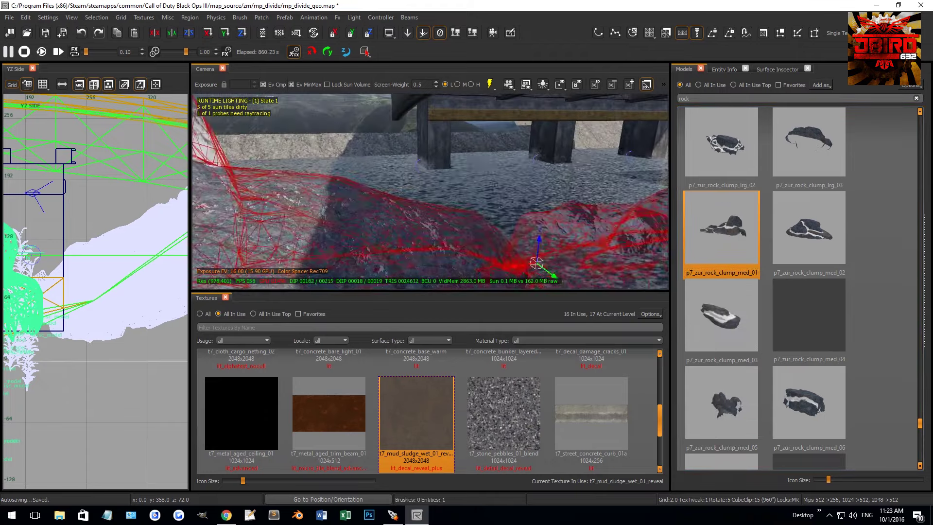
Set the placed rock clump's model scale to 0.35
{"action": "key", "text": "f"}
{"action": "key", "text": "ctrl+Tab"}
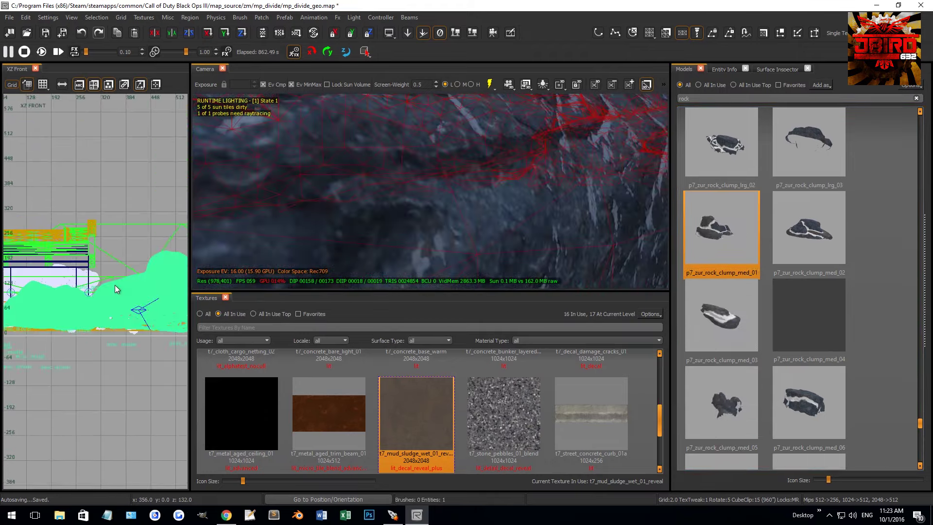
{"action": "key", "text": "ctrl+Tab"}
{"action": "key", "text": "n"}
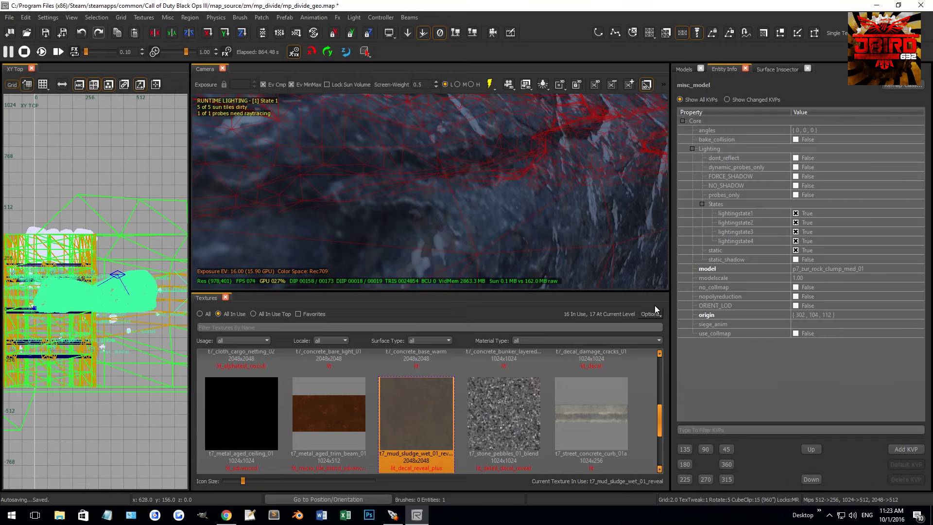
{"action": "left_click", "coordinate": [805, 277]}
{"action": "type", "text": "0.35"}
{"action": "key", "text": "Return"}
{"action": "scroll", "coordinate": [100, 280], "scroll_direction": "up", "scroll_amount": 4}
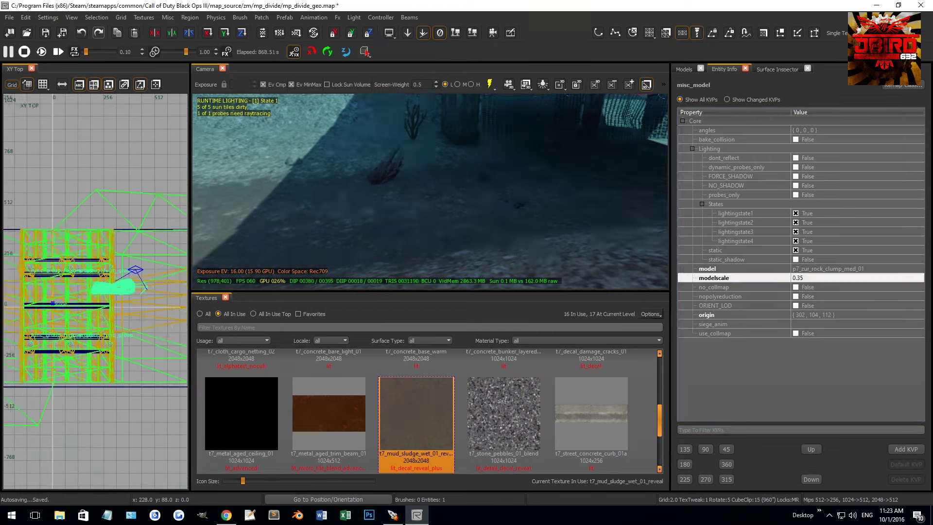
Rotate the scaled rock clump and position it on the underwater ground beside the netting and bridge pillars
{"action": "left_click_drag", "start_coordinate": [100, 279], "coordinate": [102, 270]}
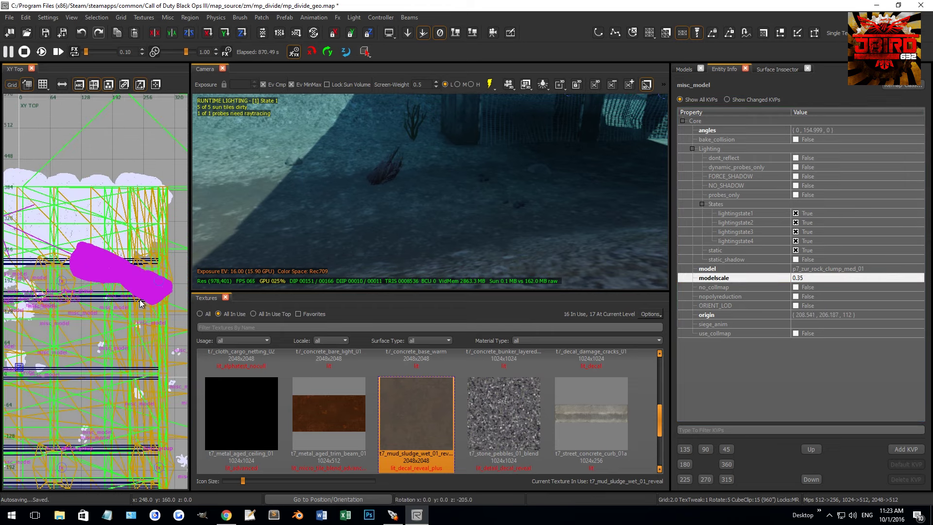
{"action": "right_click_drag", "start_coordinate": [292, 219], "coordinate": [439, 223]}
{"action": "key", "text": "Escape"}
{"action": "left_click", "coordinate": [438, 223]}
{"action": "right_click_drag", "start_coordinate": [270, 244], "coordinate": [326, 247]}
{"action": "scroll", "coordinate": [75, 279], "scroll_direction": "down", "scroll_amount": 1}
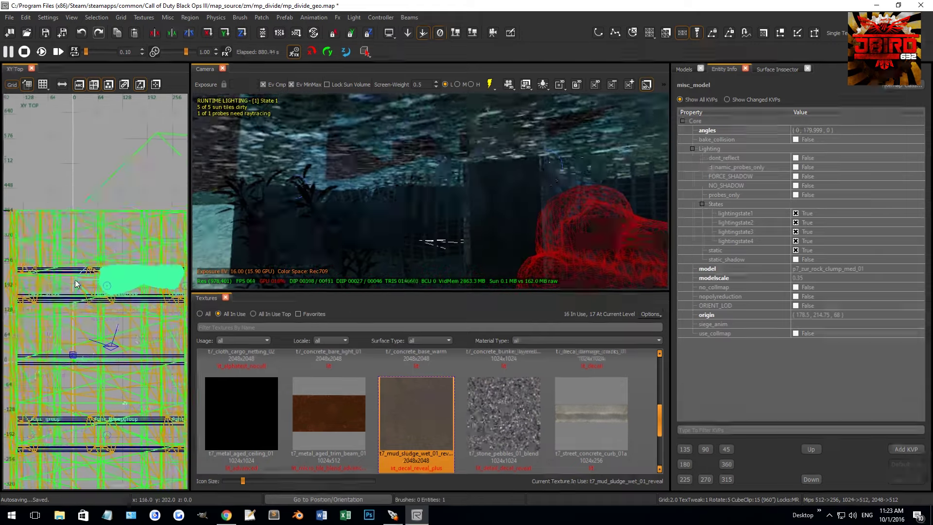
Turn the rock clump by 180 degrees, shift it further along the pillar row, tilt it slightly, and clear the selection
{"action": "left_click_drag", "start_coordinate": [138, 279], "coordinate": [74, 281]}
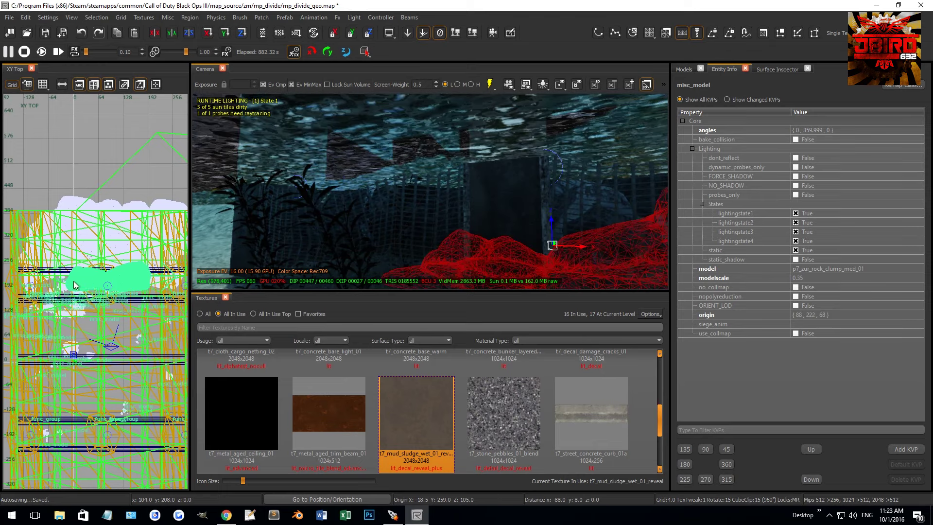
{"action": "scroll", "coordinate": [395, 241], "scroll_direction": "up", "scroll_amount": 3}
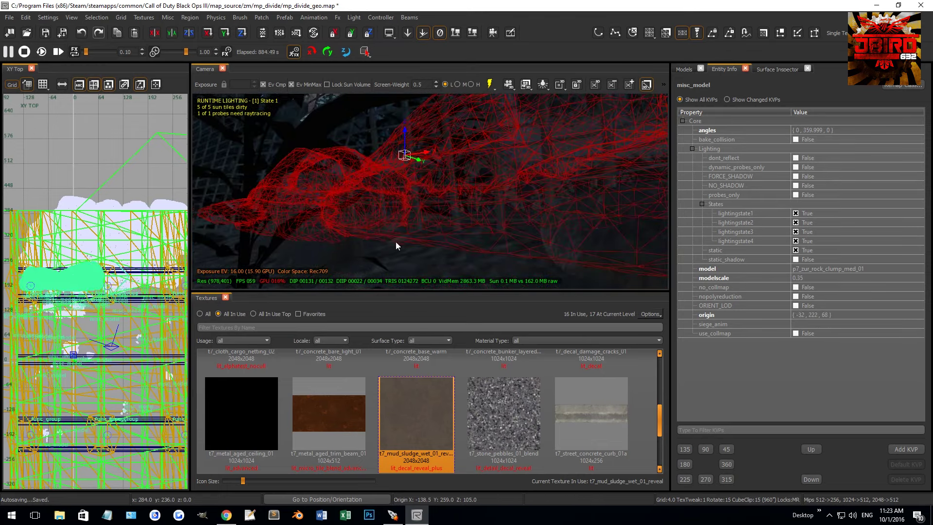
{"action": "key", "text": "ctrl+Tab"}
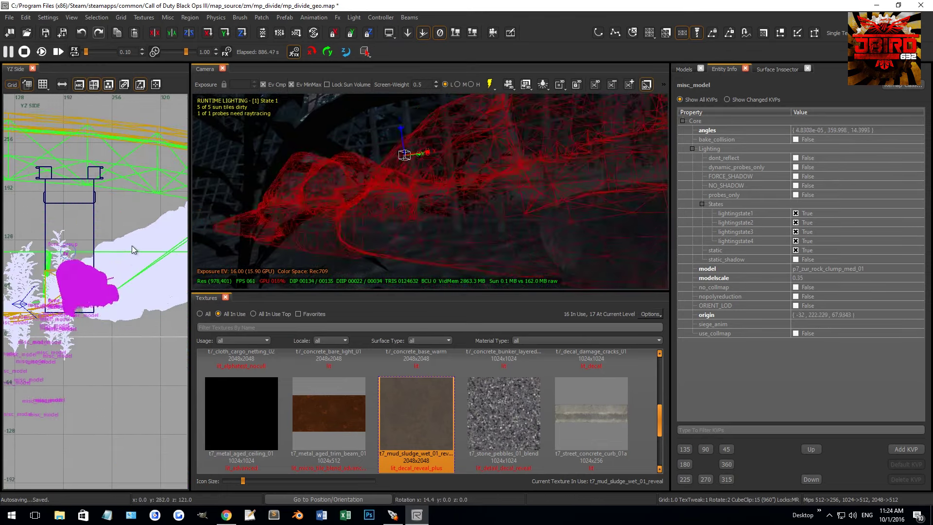
{"action": "key", "text": "Escape"}
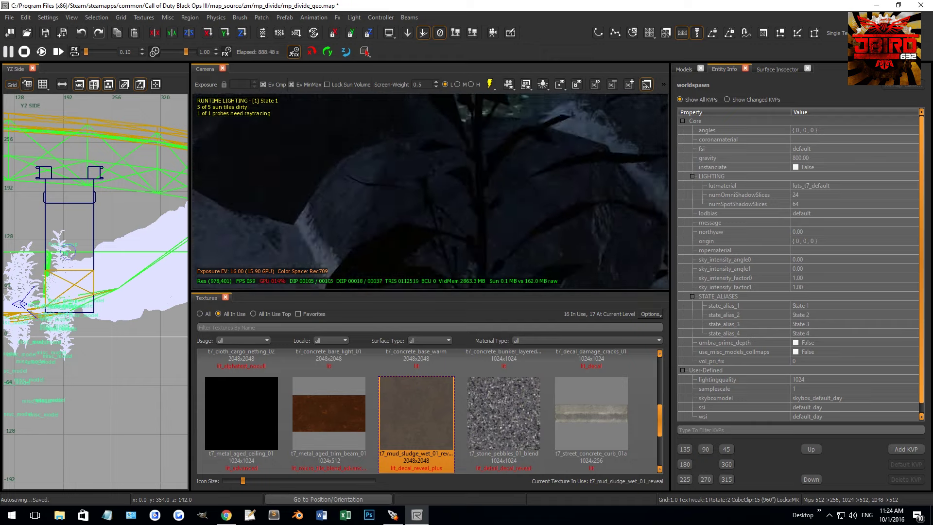
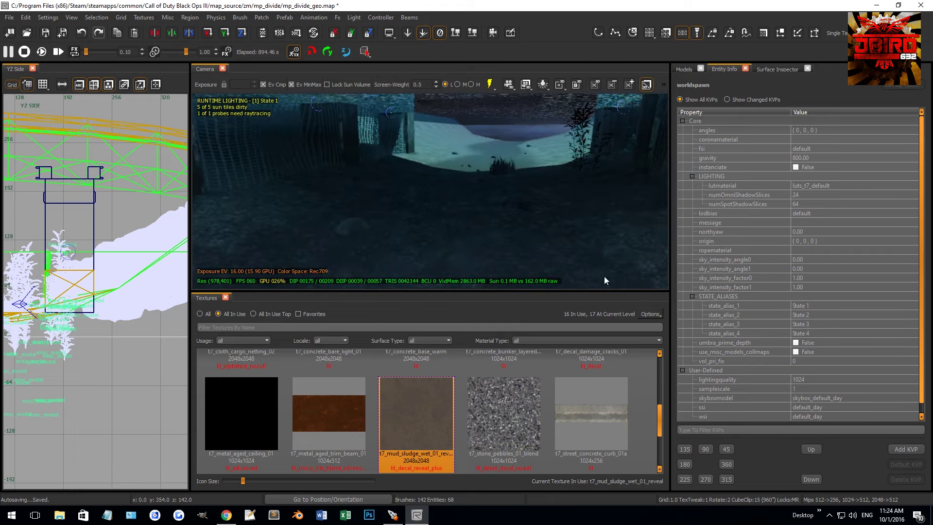
Select the p7_boulder_rock_03 boulder on the riverbed and set its model scale to 5
{"action": "left_click", "coordinate": [684, 69]}
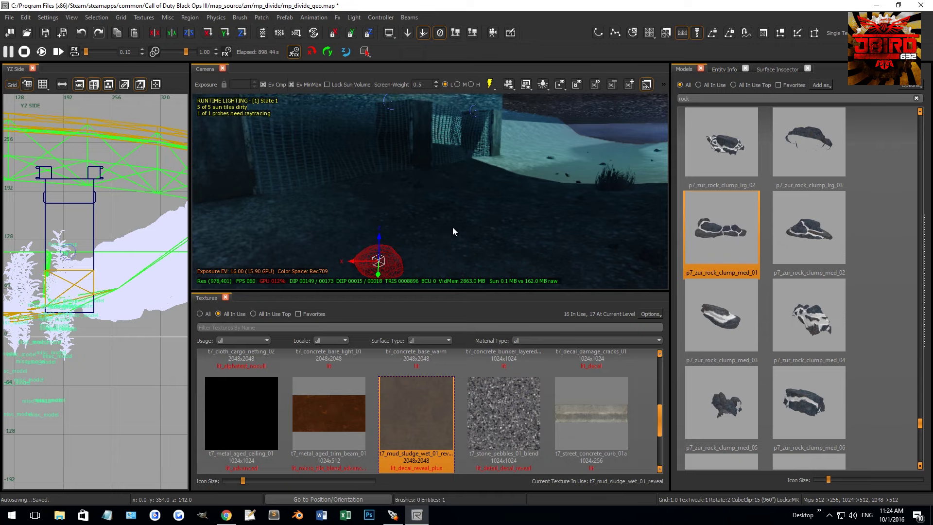
{"action": "key", "text": "n"}
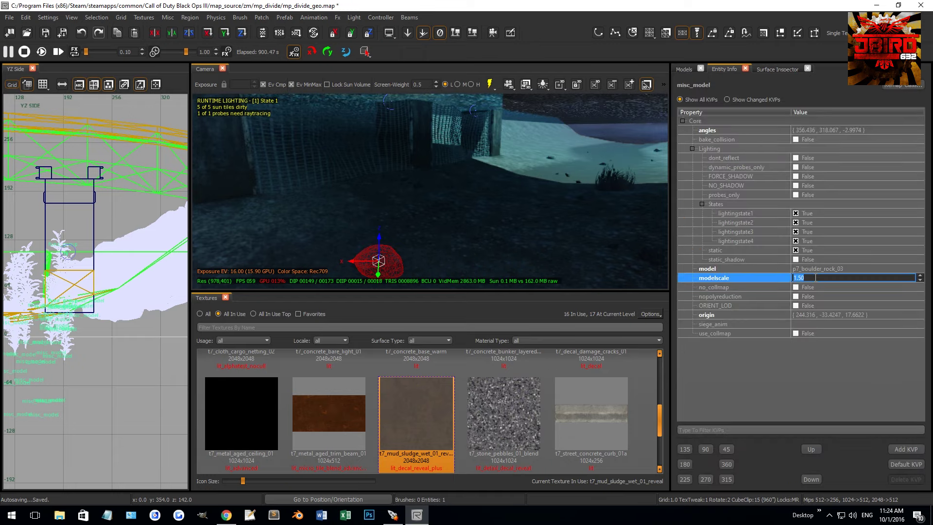
{"action": "type", "text": "5"}
{"action": "key", "text": "ctrl+Tab"}
{"action": "scroll", "coordinate": [87, 279], "scroll_direction": "down", "scroll_amount": 3}
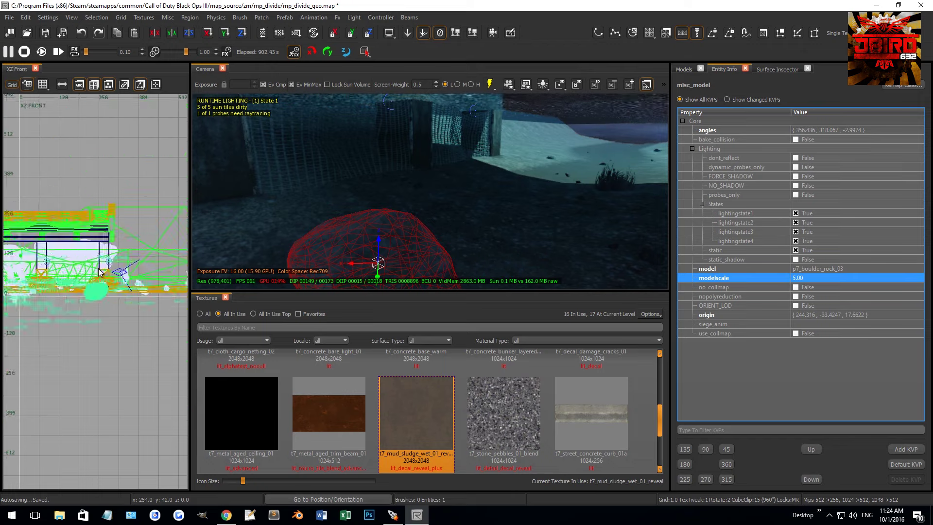
Move the enlarged boulder onto the riverbed outside the bridge, rotate it about 155 degrees, and clear the selection
{"action": "left_click_drag", "start_coordinate": [87, 287], "coordinate": [139, 272]}
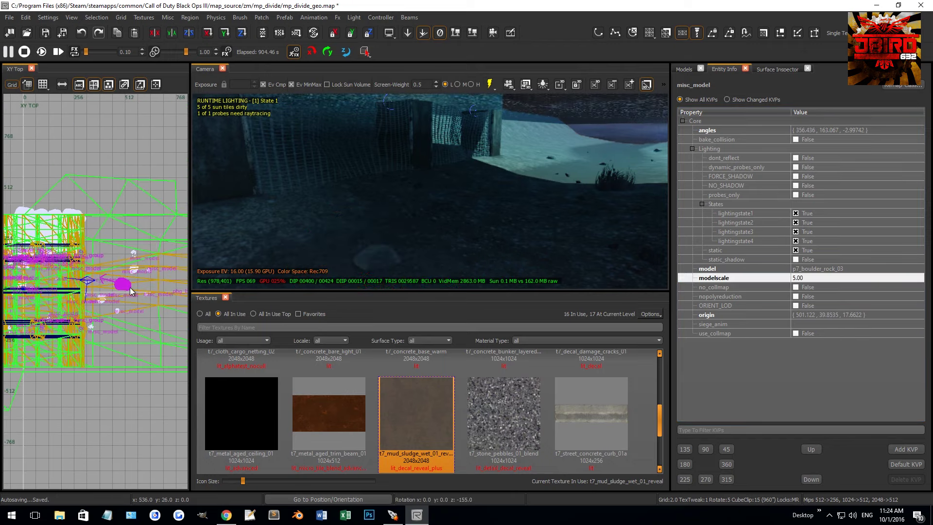
{"action": "right_click_drag", "start_coordinate": [310, 214], "coordinate": [397, 275]}
{"action": "key", "text": "Escape"}
Select the four small boulder and loose rock debris models on the open riverbed and set their model scale to 3.5
{"action": "left_click", "coordinate": [400, 268]}
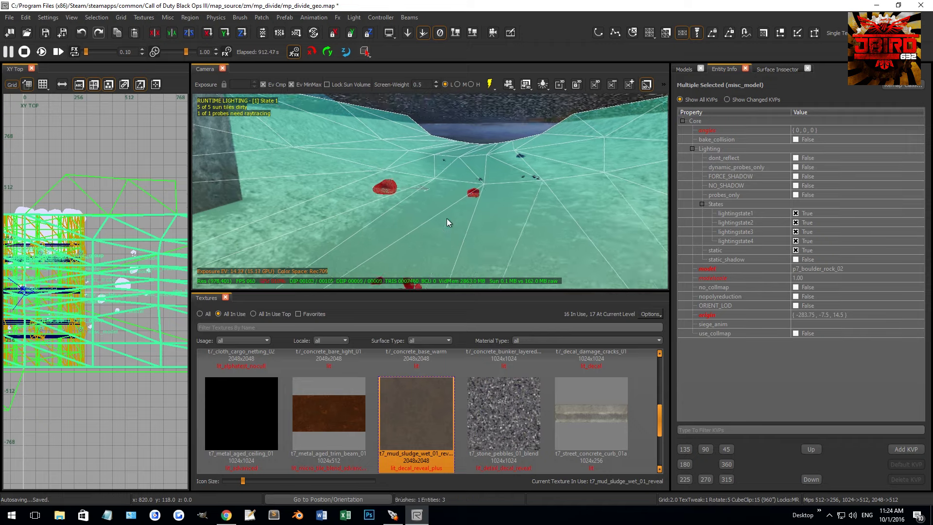
{"action": "key", "text": "Escape"}
{"action": "left_click", "coordinate": [404, 287]}
{"action": "right_click_drag", "start_coordinate": [384, 185], "coordinate": [459, 215]}
{"action": "left_click", "coordinate": [457, 216]}
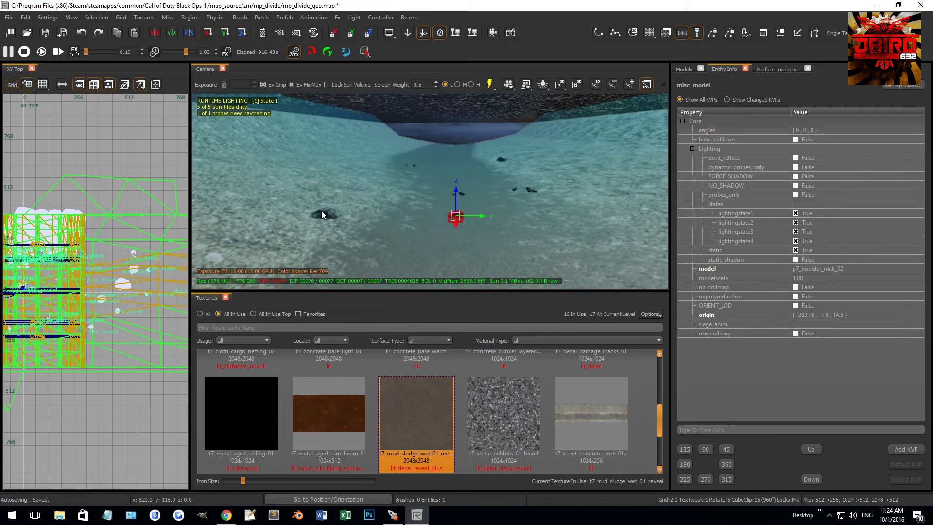
{"action": "left_click", "coordinate": [322, 211], "text": "shift"}
{"action": "right_click_drag", "start_coordinate": [321, 211], "coordinate": [389, 213]}
{"action": "left_click", "coordinate": [403, 228], "text": "shift"}
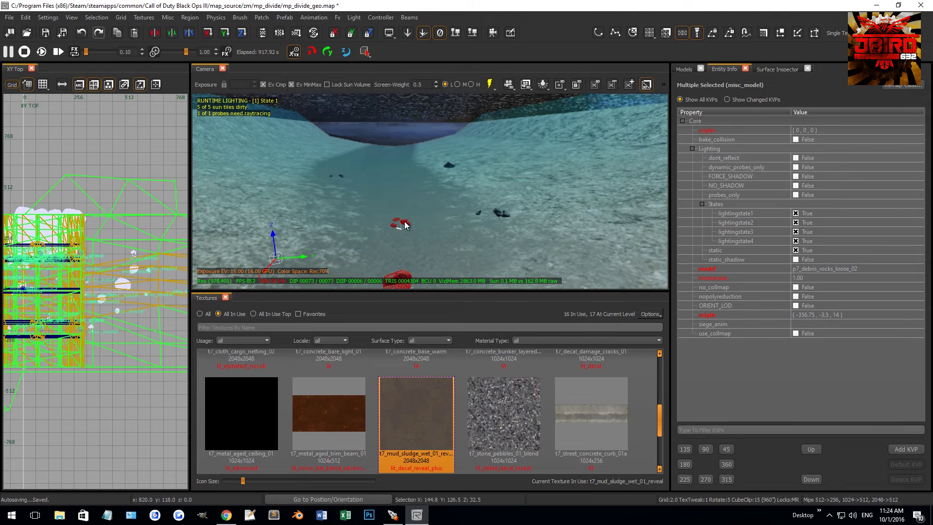
{"action": "left_click", "coordinate": [498, 211], "text": "shift"}
{"action": "right_click_drag", "start_coordinate": [497, 211], "coordinate": [432, 220]}
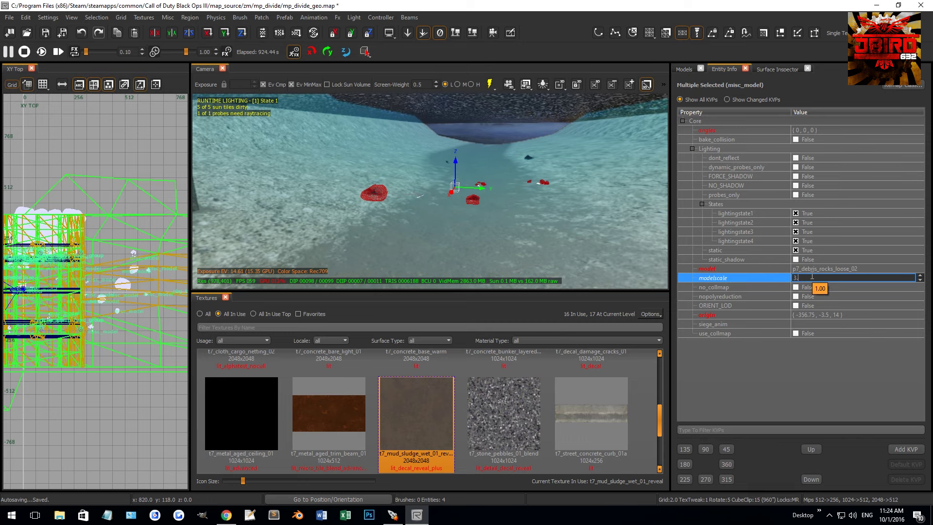
Place rotated copies of the enlarged rock group on the riverbed beneath the bridge and near the netting
{"action": "scroll", "coordinate": [83, 267], "scroll_direction": "down", "scroll_amount": 3}
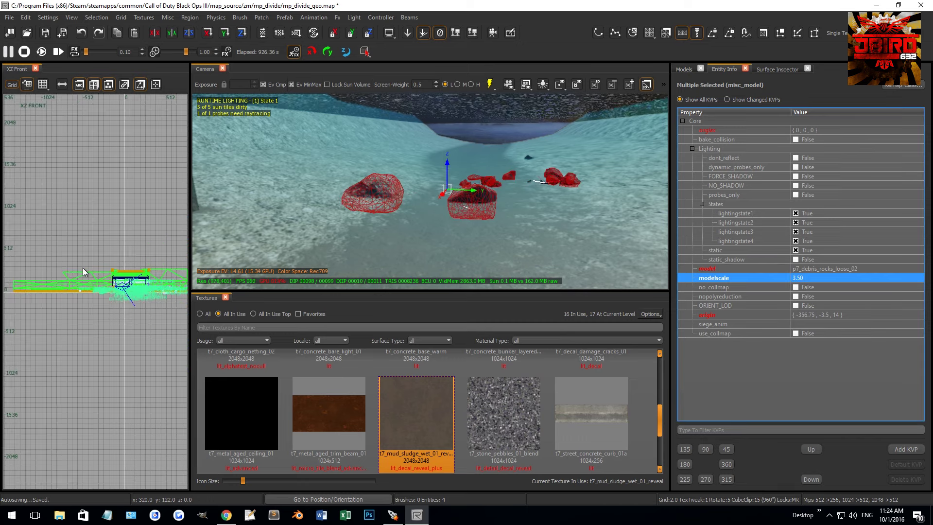
{"action": "left_click_drag", "start_coordinate": [100, 306], "coordinate": [112, 285]}
{"action": "scroll", "coordinate": [38, 279], "scroll_direction": "up", "scroll_amount": 2}
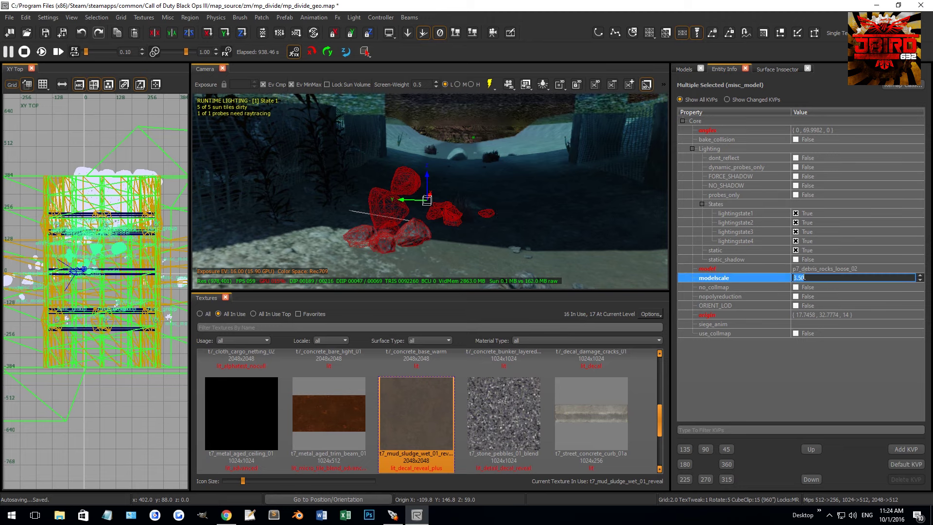
{"action": "left_click_drag", "start_coordinate": [156, 224], "coordinate": [117, 258]}
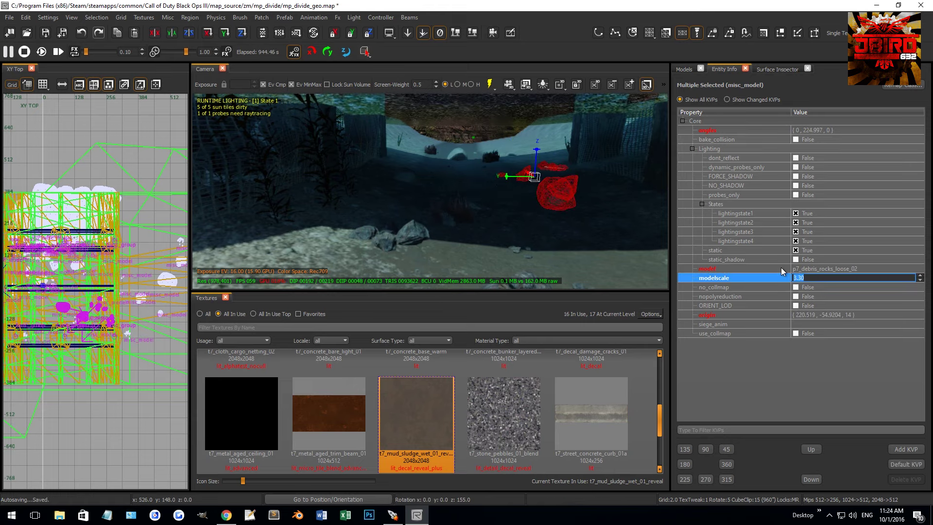
Set the copied rock group's model scale to 3, align its rocks to the terrain, and clear the selection
{"action": "type", "text": "3"}
{"action": "key", "text": "Return"}
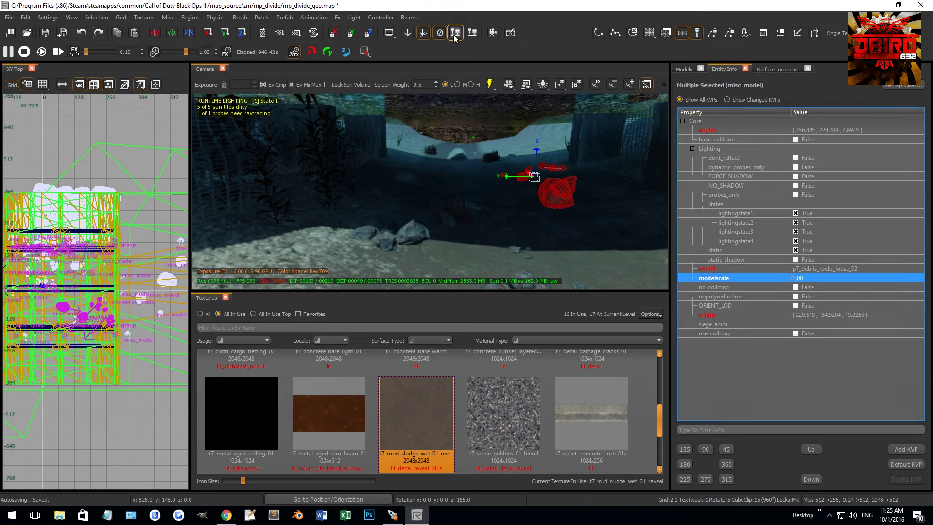
{"action": "key", "text": "Escape"}
Lower the p7_debris_rocks_loose_03 rocks at the bridge's edge by about 14 units into the riverbed and clear the selection
{"action": "key", "text": "Up"}
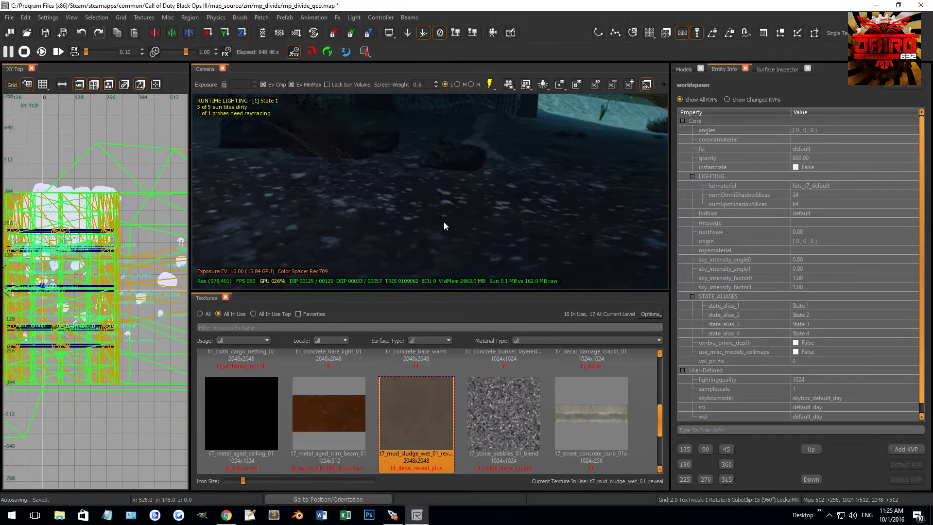
{"action": "right_click_drag", "start_coordinate": [452, 222], "coordinate": [464, 194]}
{"action": "left_click", "coordinate": [476, 178], "text": "shift"}
{"action": "left_click_drag", "start_coordinate": [476, 178], "coordinate": [474, 171]}
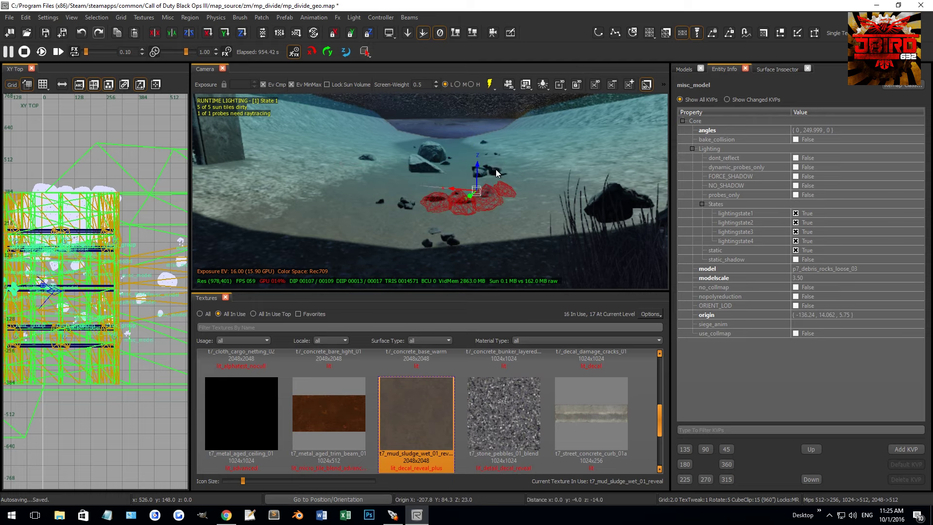
{"action": "key", "text": "Escape"}
{"action": "key", "text": "Up"}
{"action": "left_click", "coordinate": [465, 183], "text": "shift"}
{"action": "key", "text": "Escape"}
{"action": "right_click_drag", "start_coordinate": [469, 153], "coordinate": [546, 134]}
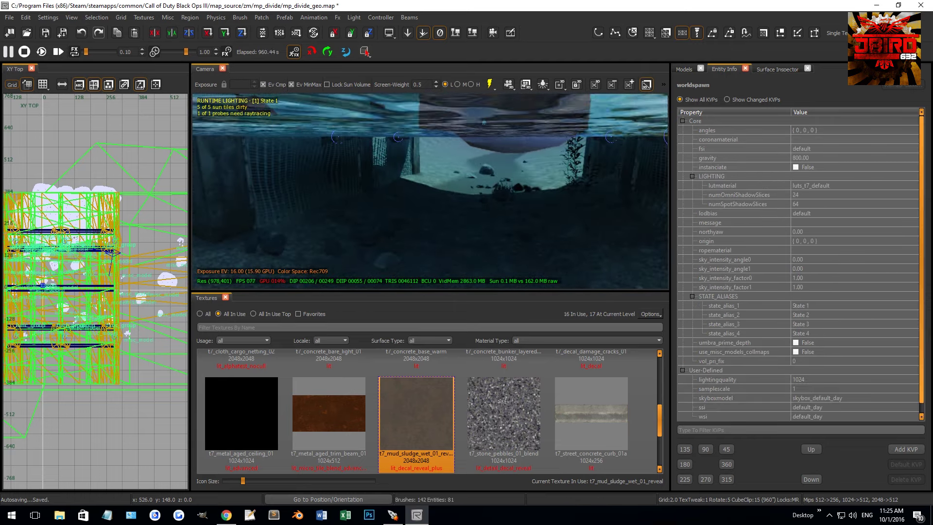
{"action": "right_click_drag", "start_coordinate": [418, 252], "coordinate": [563, 247]}
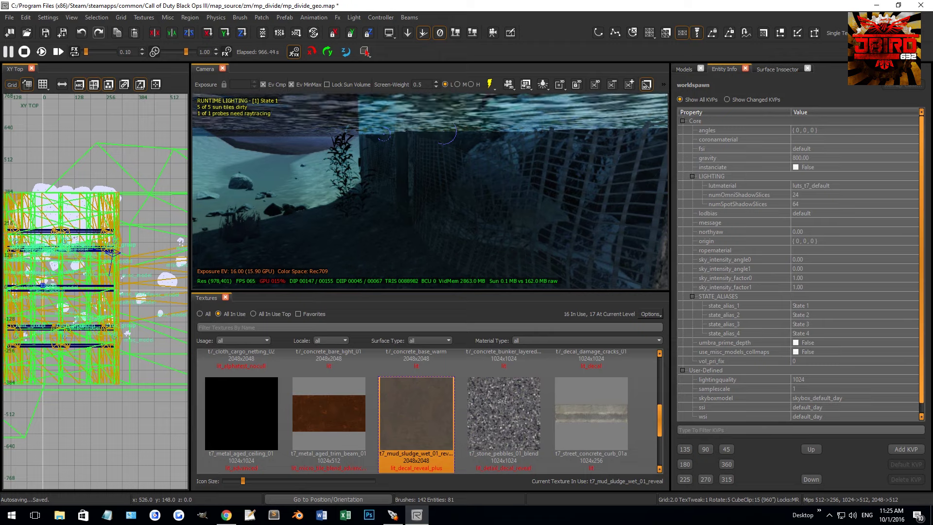
Search the model library for "foliage" and browse the grass models
{"action": "left_click", "coordinate": [689, 68]}
{"action": "scroll", "coordinate": [758, 272], "scroll_direction": "down", "scroll_amount": 3}
{"action": "double_click", "coordinate": [726, 98]}
{"action": "type", "text": "folia"}
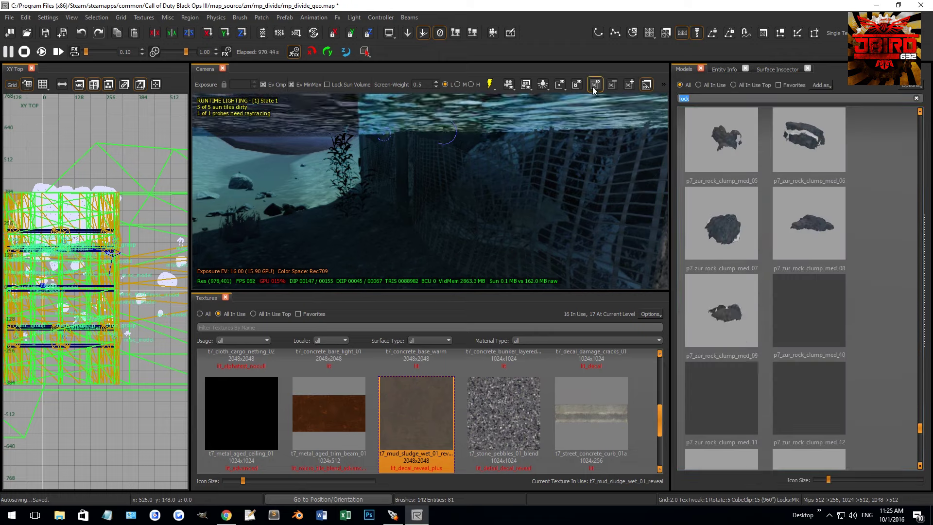
{"action": "type", "text": "ge"}
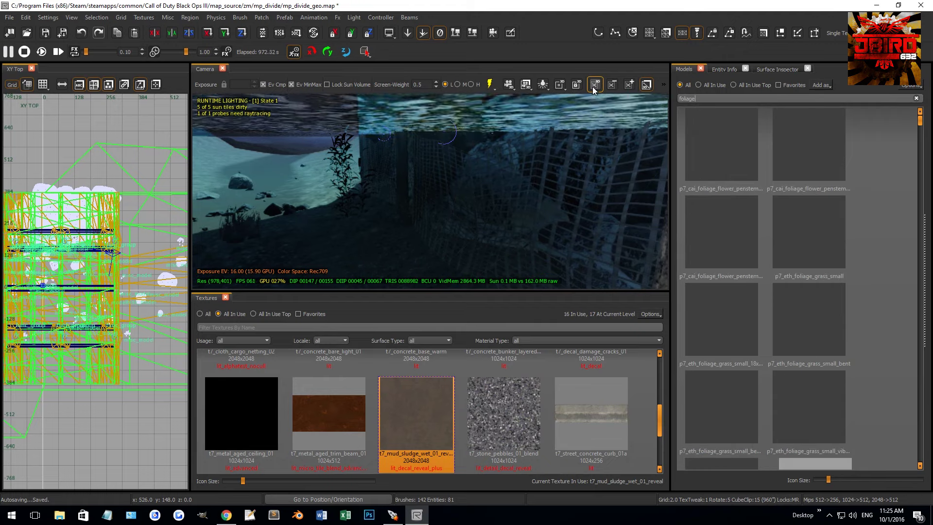
{"action": "scroll", "coordinate": [775, 321], "scroll_direction": "down", "scroll_amount": 3}
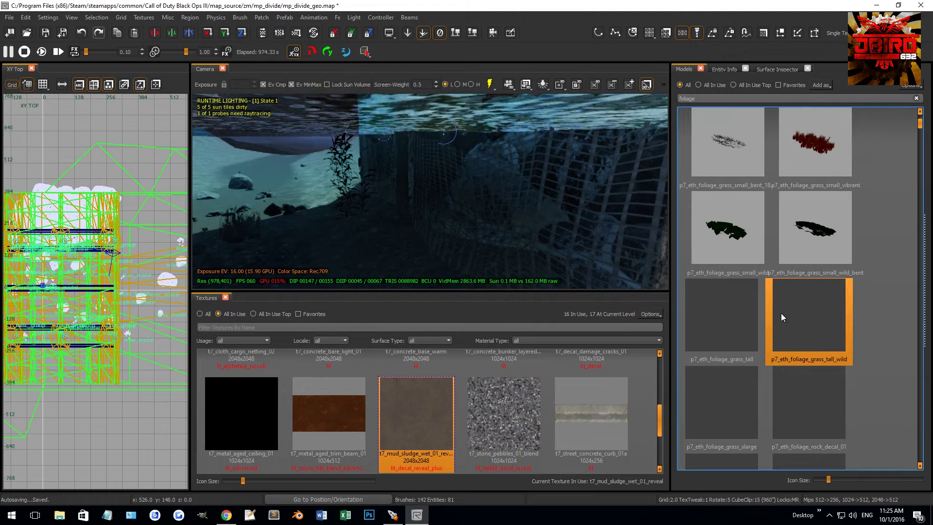
Search the model library for "water" and browse the models for underwater plants
{"action": "key", "text": "ctrl+a"}
{"action": "type", "text": "water"}
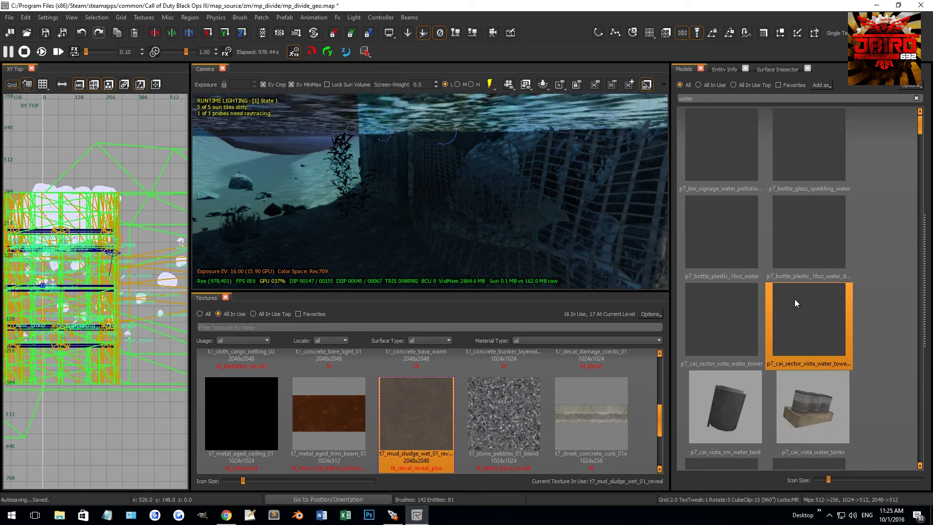
{"action": "scroll", "coordinate": [791, 240], "scroll_direction": "down", "scroll_amount": 5}
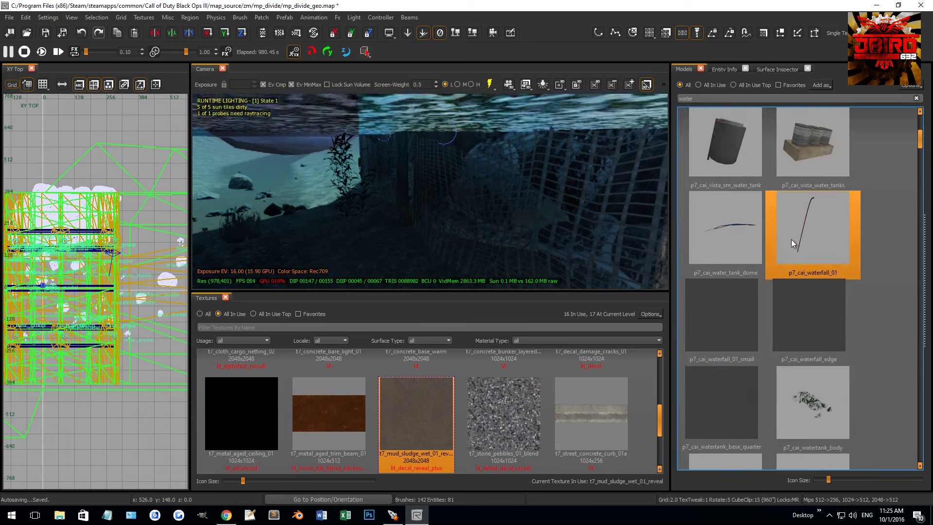
{"action": "scroll", "coordinate": [827, 411], "scroll_direction": "down", "scroll_amount": 5}
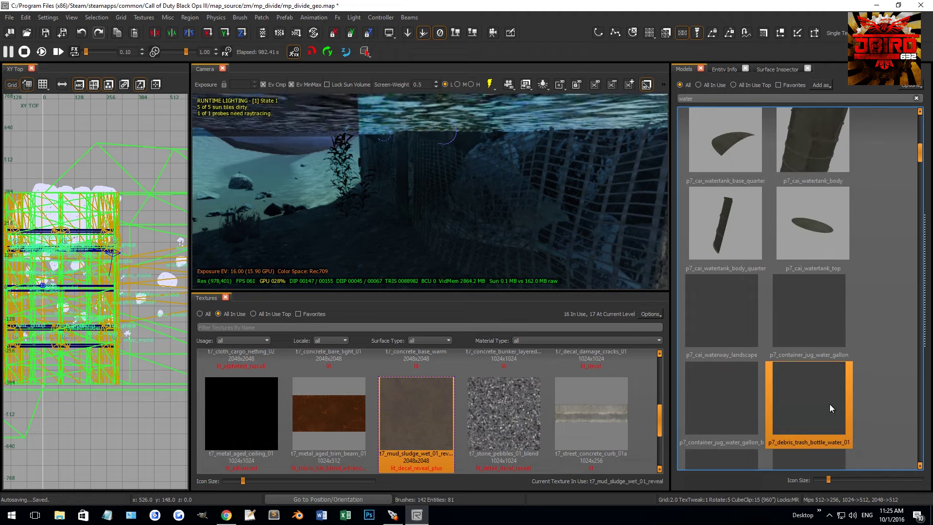
{"action": "scroll", "coordinate": [813, 315], "scroll_direction": "down", "scroll_amount": 5}
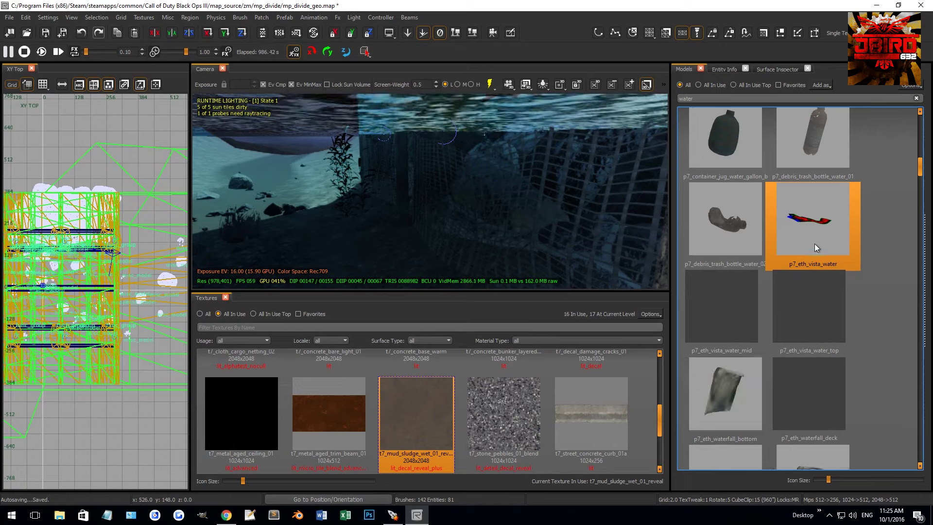
{"action": "scroll", "coordinate": [812, 245], "scroll_direction": "down", "scroll_amount": 5}
{"action": "scroll", "coordinate": [809, 249], "scroll_direction": "down", "scroll_amount": 5}
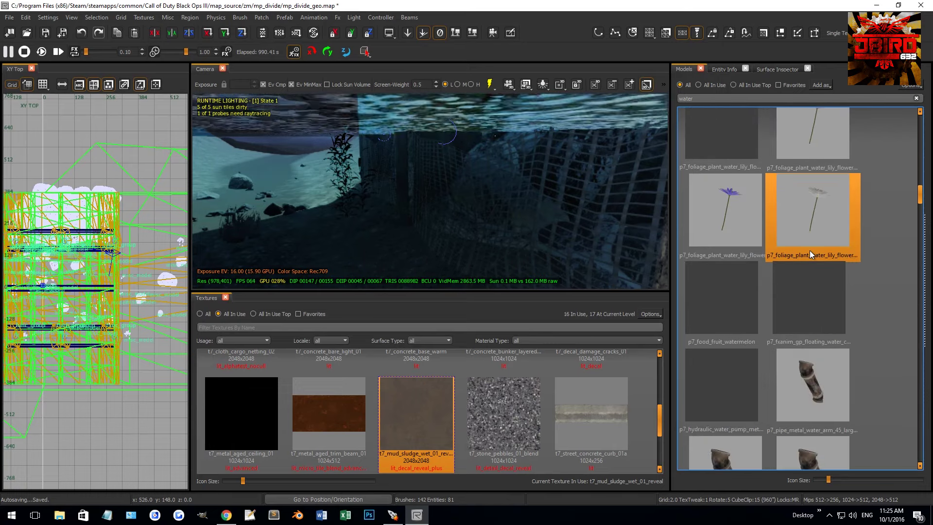
{"action": "scroll", "coordinate": [809, 249], "scroll_direction": "down", "scroll_amount": 5}
{"action": "scroll", "coordinate": [809, 250], "scroll_direction": "down", "scroll_amount": 10}
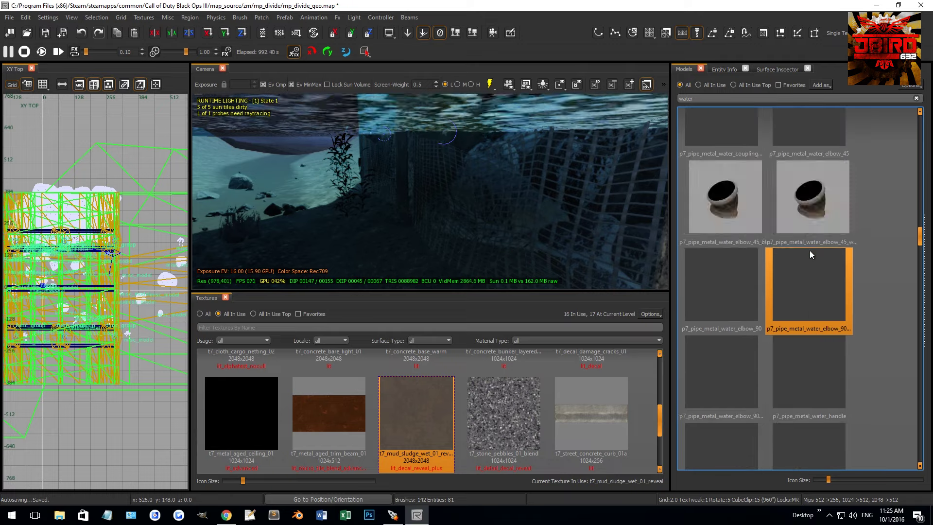
{"action": "scroll", "coordinate": [809, 250], "scroll_direction": "down", "scroll_amount": 10}
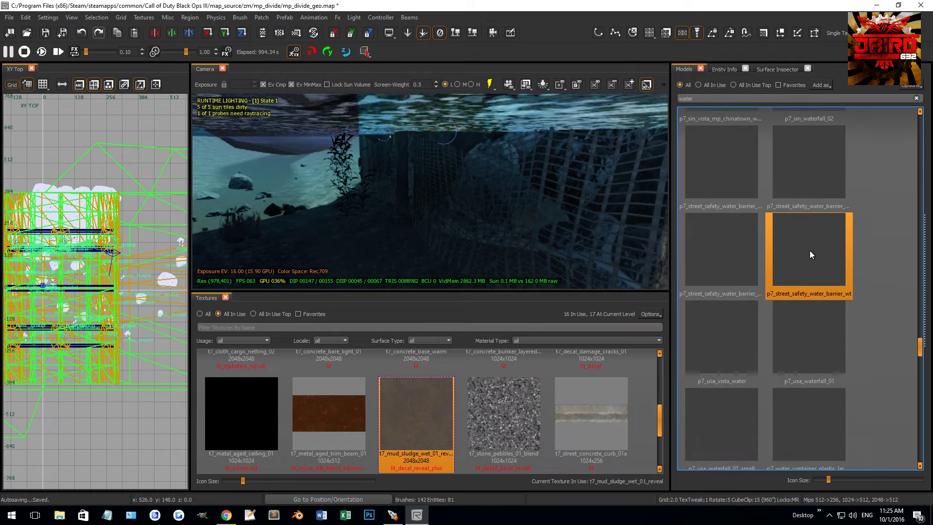
{"action": "scroll", "coordinate": [809, 255], "scroll_direction": "down", "scroll_amount": 3}
{"action": "scroll", "coordinate": [809, 250], "scroll_direction": "down", "scroll_amount": 10}
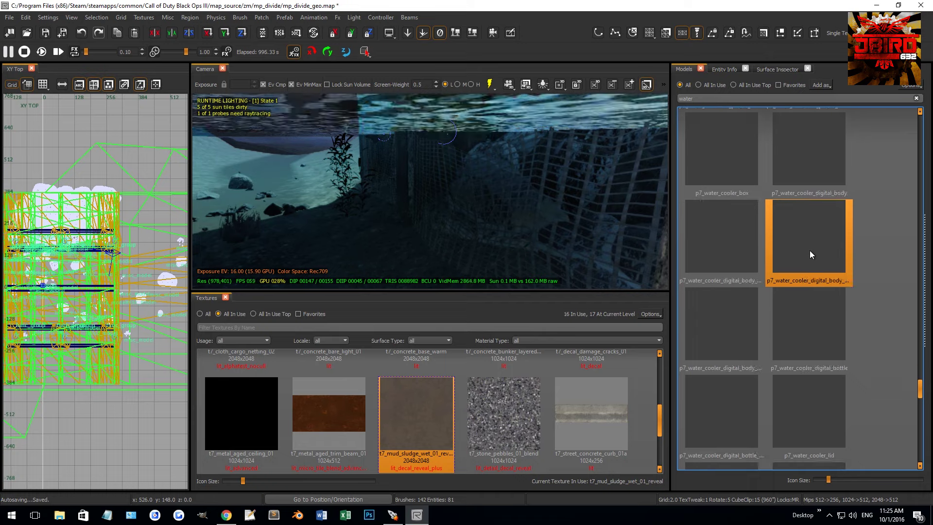
{"action": "scroll", "coordinate": [809, 250], "scroll_direction": "down", "scroll_amount": 1}
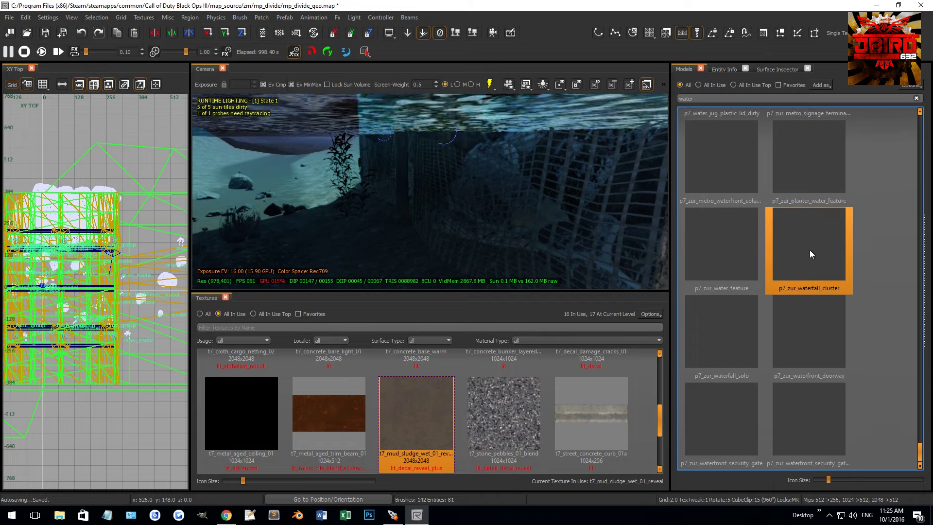
{"action": "scroll", "coordinate": [745, 178], "scroll_direction": "down", "scroll_amount": 4}
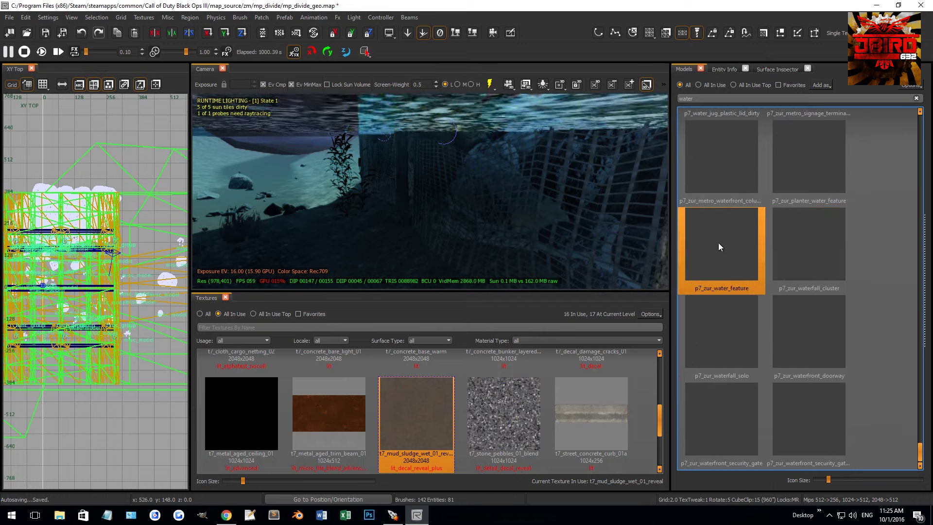
Search the model library for "sea" and browse the models
{"action": "double_click", "coordinate": [725, 102]}
{"action": "type", "text": "sea"}
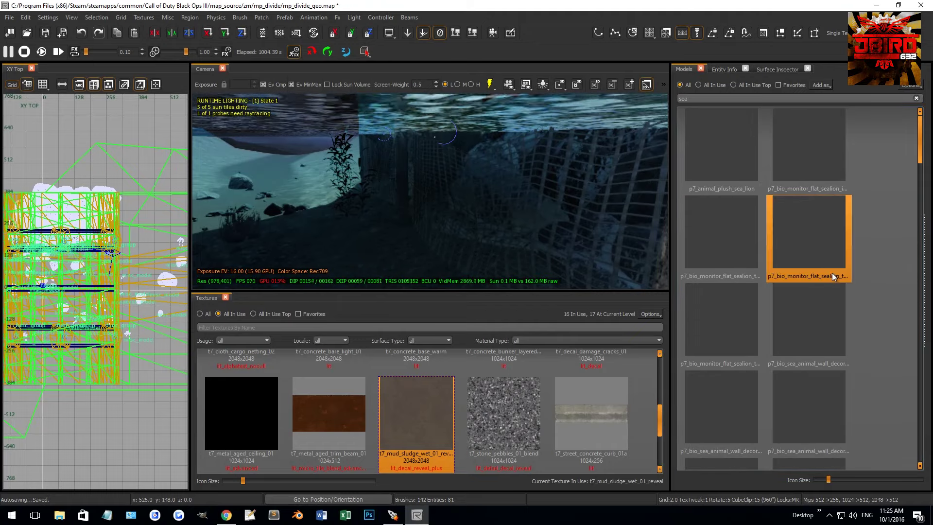
{"action": "scroll", "coordinate": [793, 295], "scroll_direction": "down", "scroll_amount": 10}
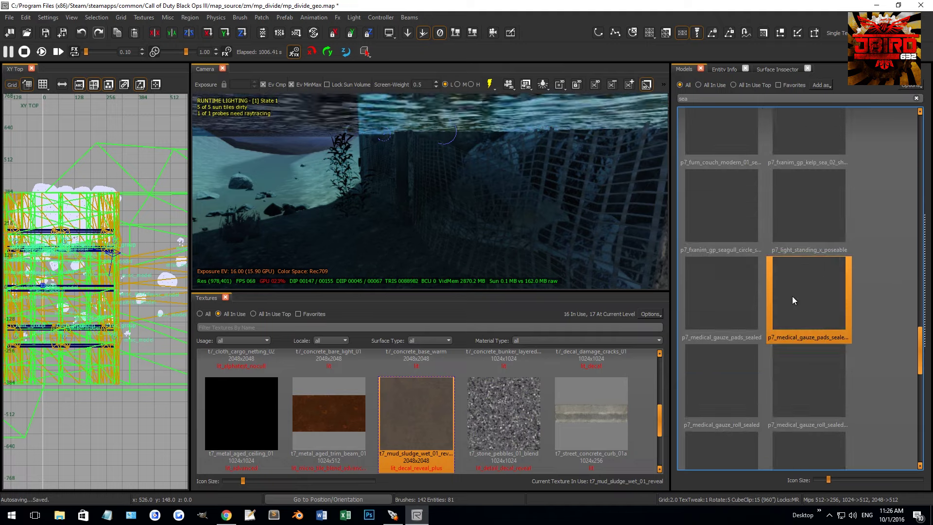
Select the tall kelp plants beside the cargo netting, place copies of the group along the netting beneath the bridge, and clear the selection
{"action": "right_click_drag", "start_coordinate": [601, 258], "coordinate": [559, 249]}
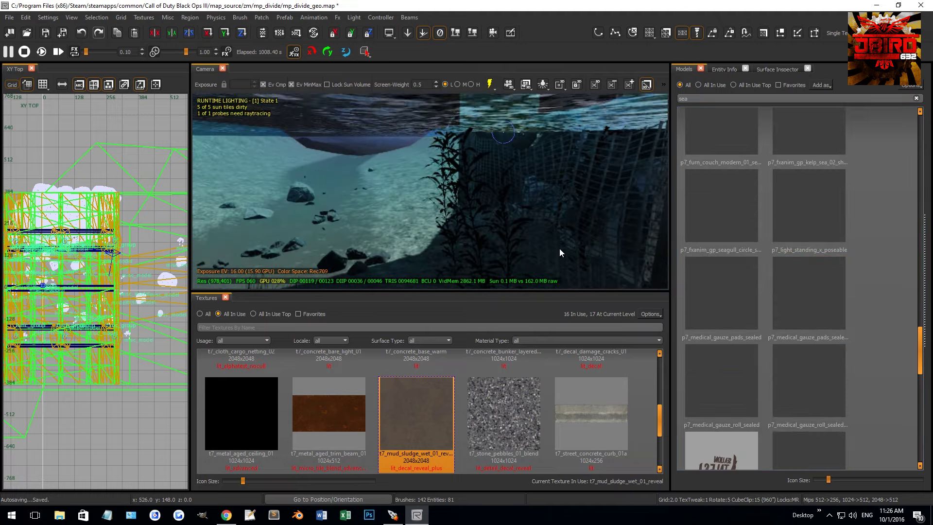
{"action": "left_click", "coordinate": [511, 252], "text": "shift"}
{"action": "left_click", "coordinate": [508, 240], "text": "shift"}
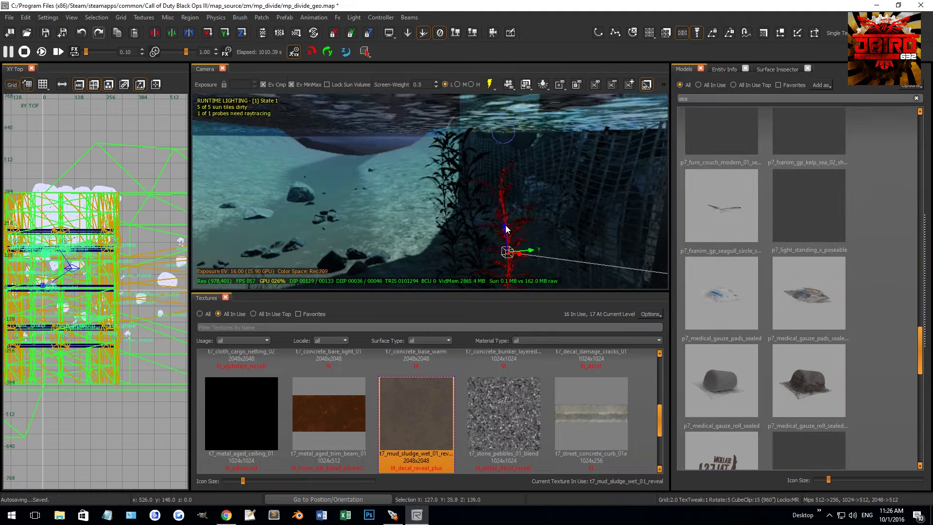
{"action": "right_click_drag", "start_coordinate": [479, 213], "coordinate": [449, 197]}
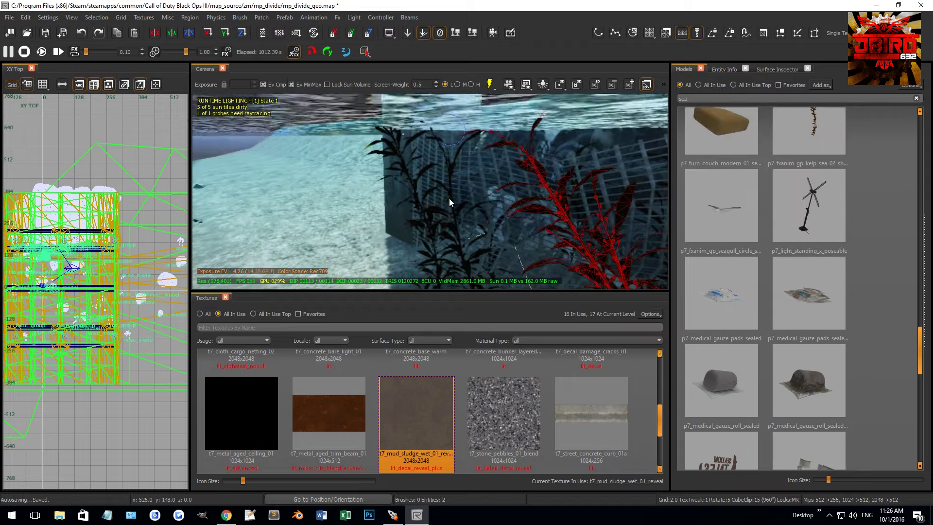
{"action": "left_click", "coordinate": [450, 197], "text": "shift"}
{"action": "left_click", "coordinate": [461, 192], "text": "shift"}
{"action": "mouse_move", "coordinate": [461, 192]}
{"action": "right_mouse_down"}
{"action": "mouse_move", "coordinate": [419, 180]}
{"action": "mouse_move", "coordinate": [505, 199]}
{"action": "right_mouse_up"}
{"action": "left_click", "coordinate": [414, 185], "text": "shift"}
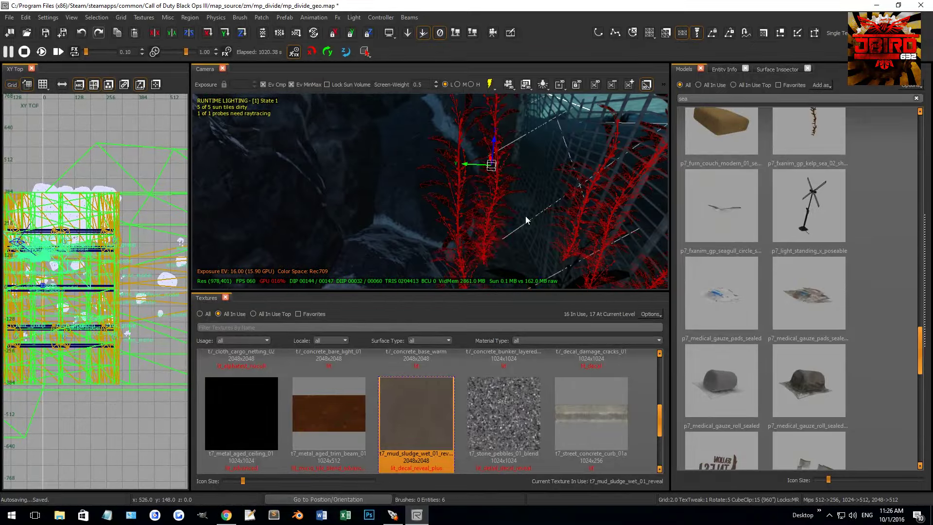
{"action": "right_click_drag", "start_coordinate": [102, 290], "coordinate": [66, 277]}
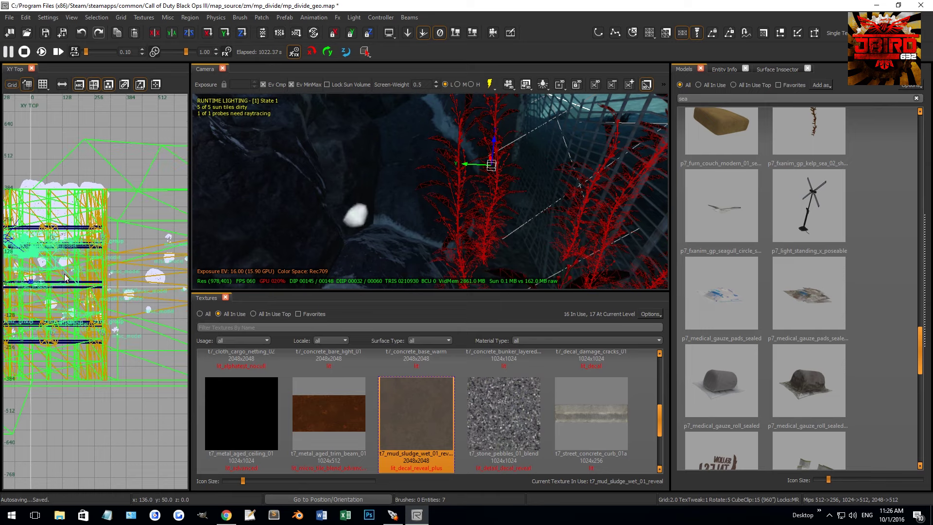
{"action": "scroll", "coordinate": [23, 253], "scroll_direction": "up", "scroll_amount": 3}
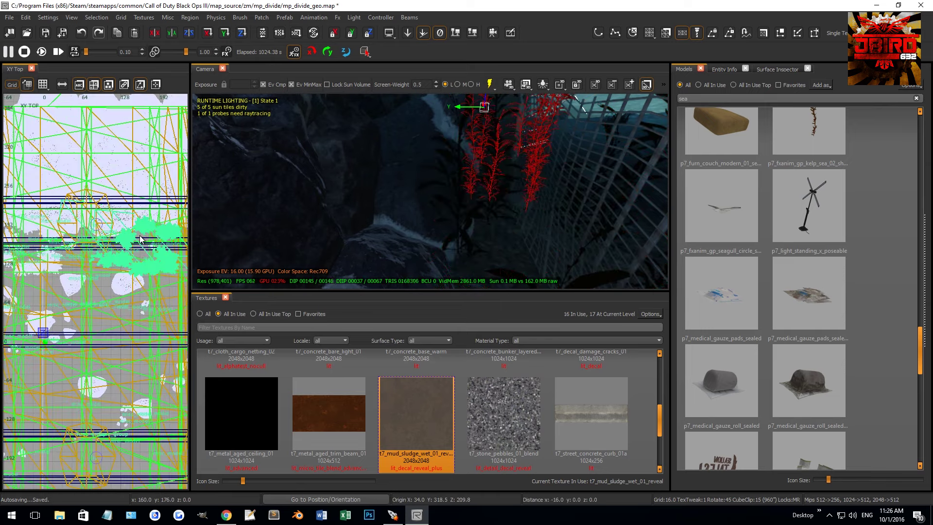
{"action": "right_click_drag", "start_coordinate": [437, 189], "coordinate": [422, 189]}
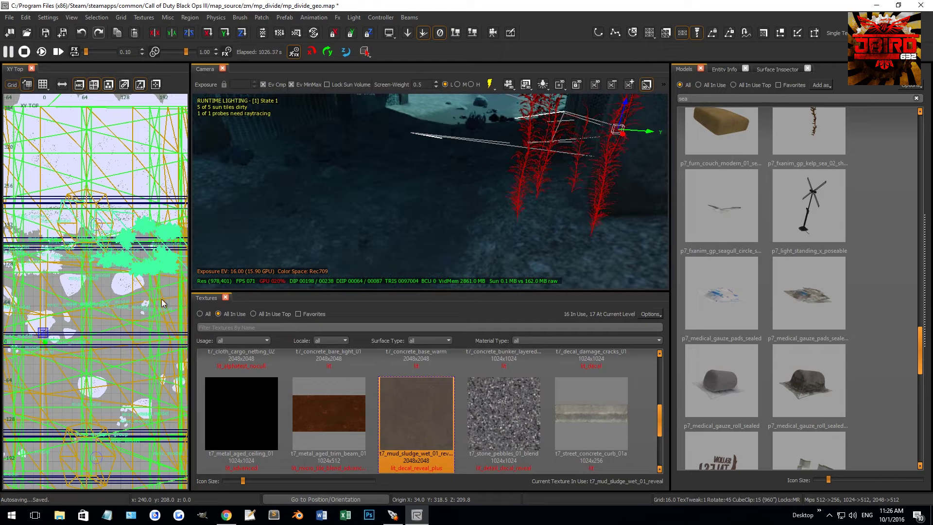
{"action": "scroll", "coordinate": [134, 315], "scroll_direction": "down", "scroll_amount": 2}
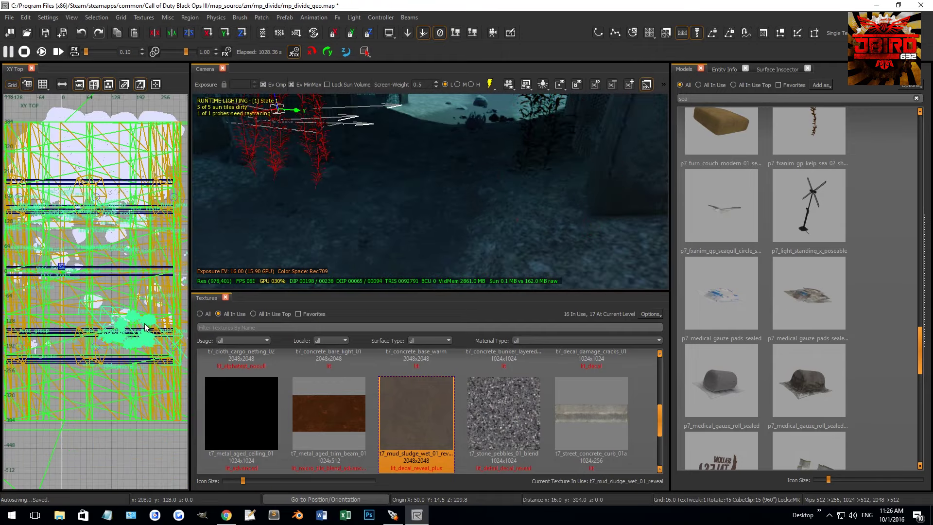
{"action": "mouse_move", "coordinate": [478, 182]}
{"action": "right_mouse_down"}
{"action": "mouse_move", "coordinate": [398, 188]}
{"action": "mouse_move", "coordinate": [406, 211]}
{"action": "right_mouse_up"}
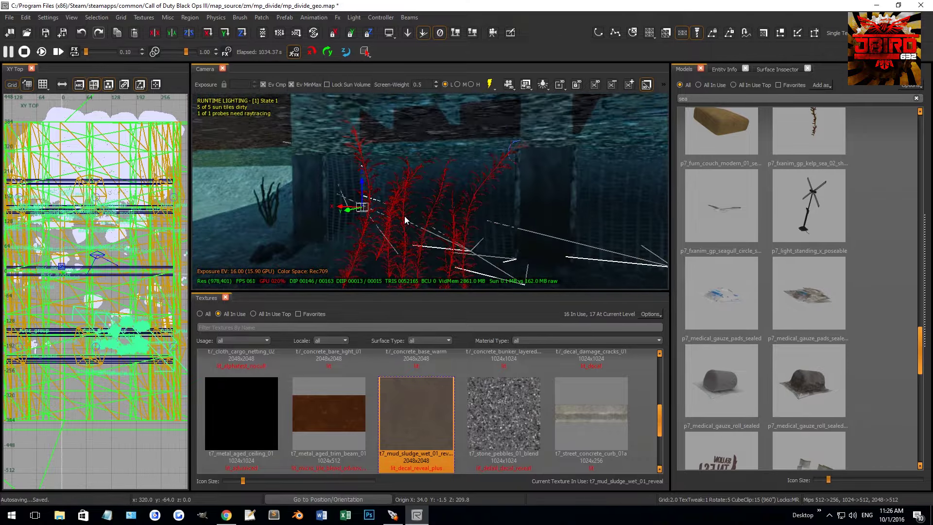
{"action": "right_click_drag", "start_coordinate": [341, 208], "coordinate": [478, 224]}
{"action": "right_click_drag", "start_coordinate": [410, 214], "coordinate": [536, 205]}
{"action": "key", "text": "Up"}
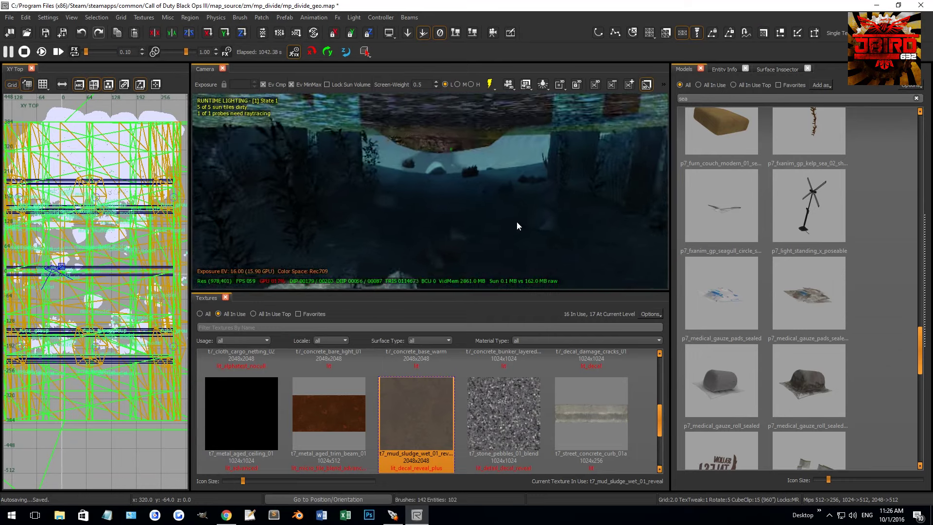
Place several p7_foliage_coral_sea_whip_02 corals across the riverbed under and beyond the bridge
{"action": "left_click", "coordinate": [847, 250]}
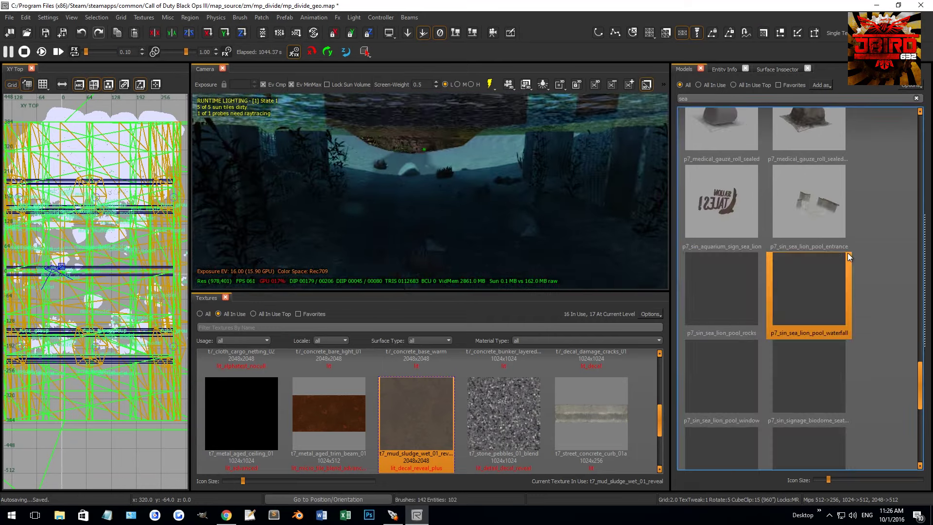
{"action": "scroll", "coordinate": [845, 247], "scroll_direction": "up", "scroll_amount": 10}
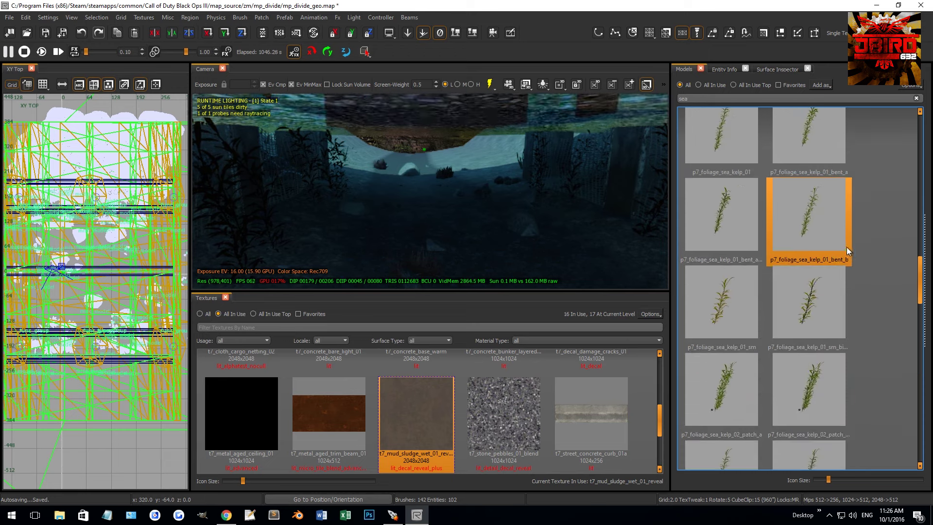
{"action": "left_click", "coordinate": [757, 238]}
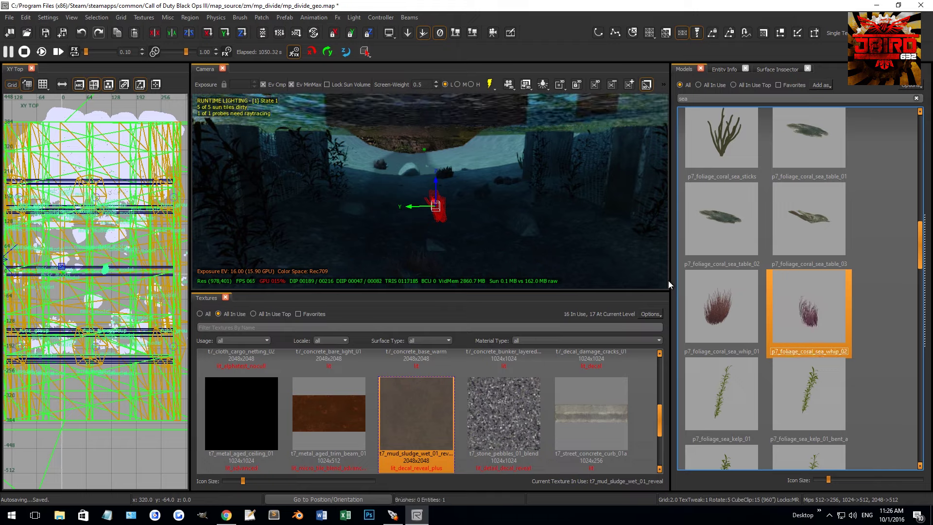
{"action": "key", "text": "Up"}
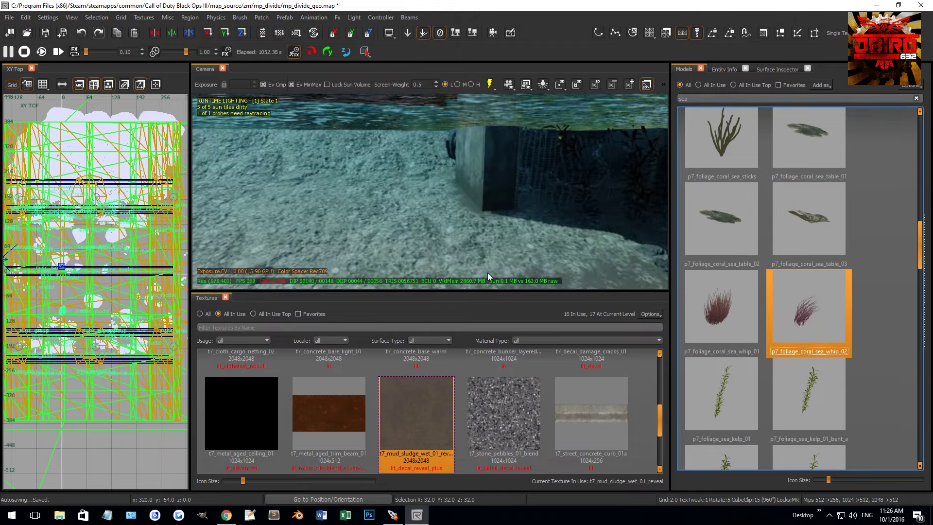
{"action": "left_click", "coordinate": [744, 316], "text": "ctrl"}
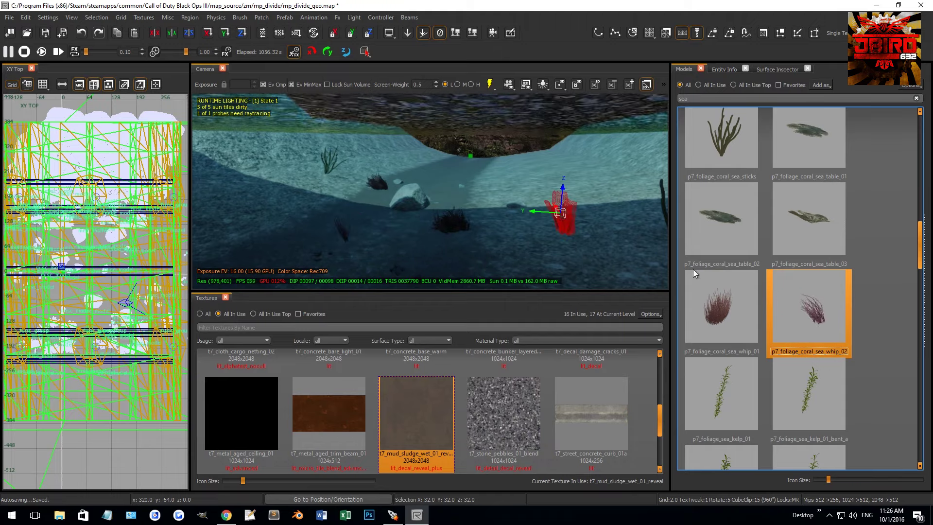
{"action": "key", "text": "Escape"}
Place a p7_foliage_coral_sea_fan_02 coral beside the plants at the netting, rotate it about the vertical axis, and clear the selection
{"action": "scroll", "coordinate": [692, 269], "scroll_direction": "up", "scroll_amount": 3}
{"action": "left_click", "coordinate": [833, 254]}
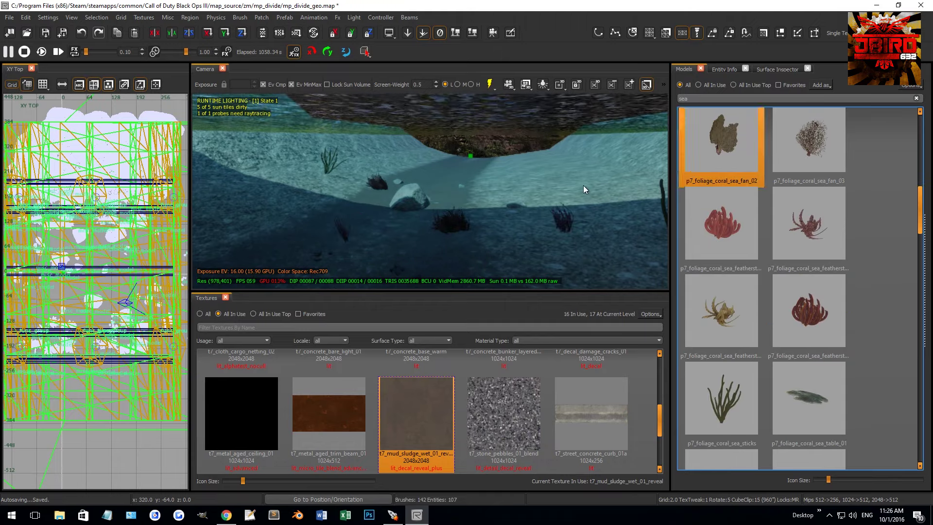
{"action": "key", "text": "Escape"}
{"action": "key", "text": "Up"}
{"action": "key", "text": "Up"}
{"action": "left_click", "coordinate": [383, 240]}
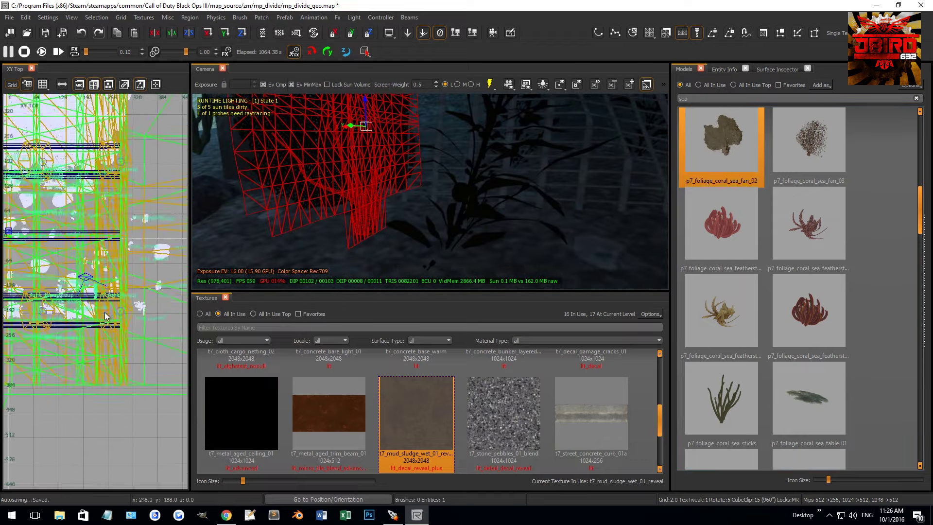
{"action": "scroll", "coordinate": [106, 316], "scroll_direction": "up", "scroll_amount": 5}
{"action": "key", "text": "ctrl+r"}
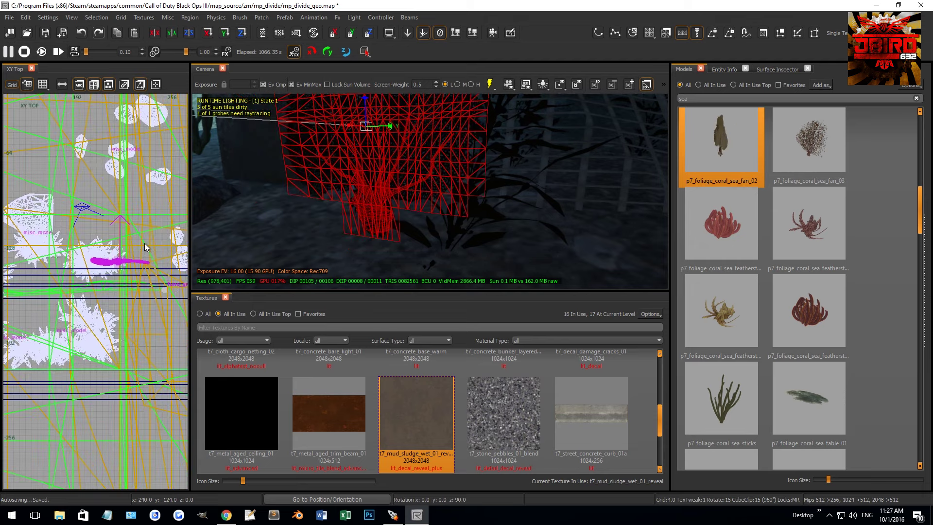
{"action": "scroll", "coordinate": [132, 251], "scroll_direction": "up", "scroll_amount": 2}
{"action": "key", "text": "Escape"}
Swap the sea fan at the netting to the p7_foliage_coral_sea_fan_03 model and clear the selection
{"action": "right_click_drag", "start_coordinate": [409, 188], "coordinate": [415, 190]}
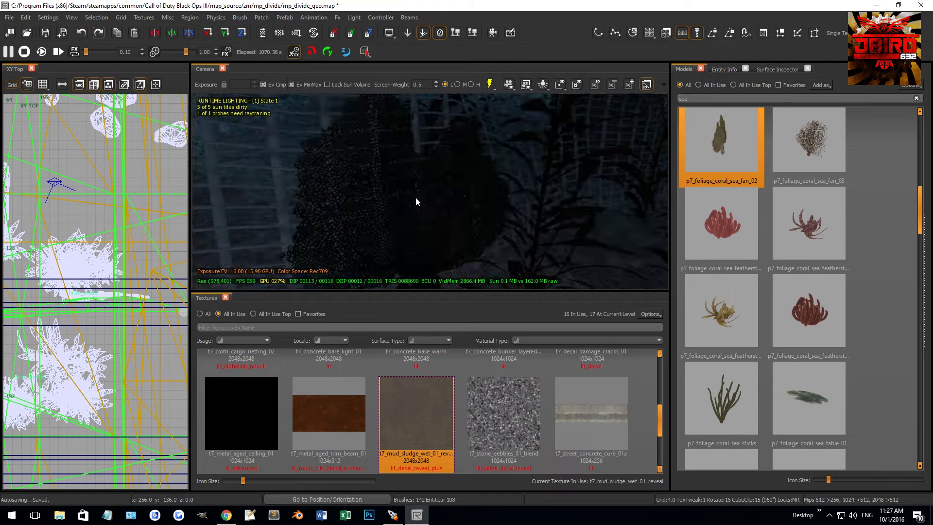
{"action": "left_click", "coordinate": [416, 200], "text": "shift"}
{"action": "left_click", "coordinate": [814, 132]}
{"action": "key", "text": "Escape"}
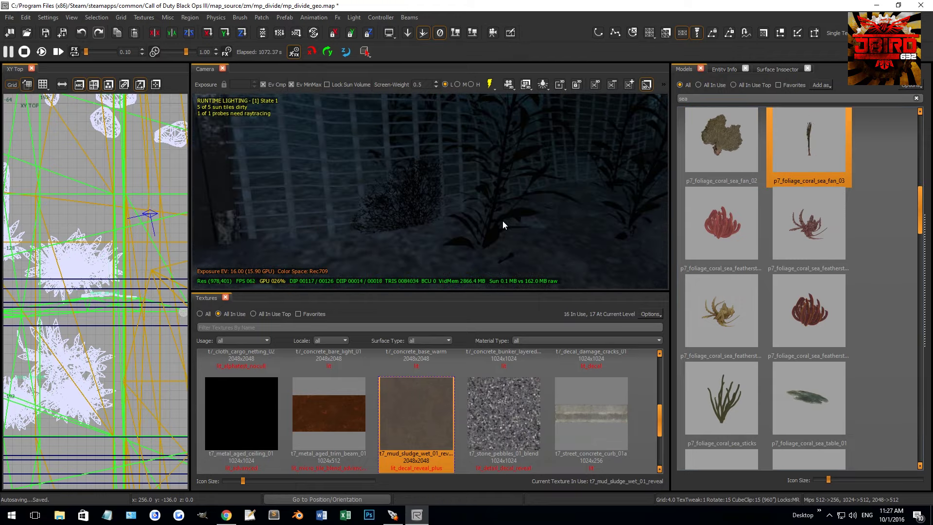
Select the p7_foliage_coral_sea_fan_03 coral at the netting and place copies beside the other plants and at a bridge pillar
{"action": "left_click", "coordinate": [441, 217], "text": "shift"}
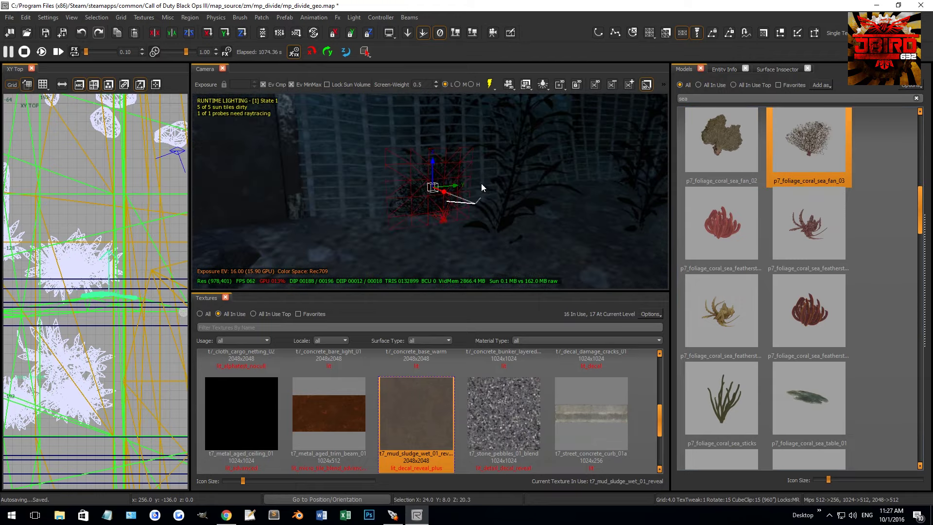
{"action": "scroll", "coordinate": [80, 309], "scroll_direction": "up", "scroll_amount": 3}
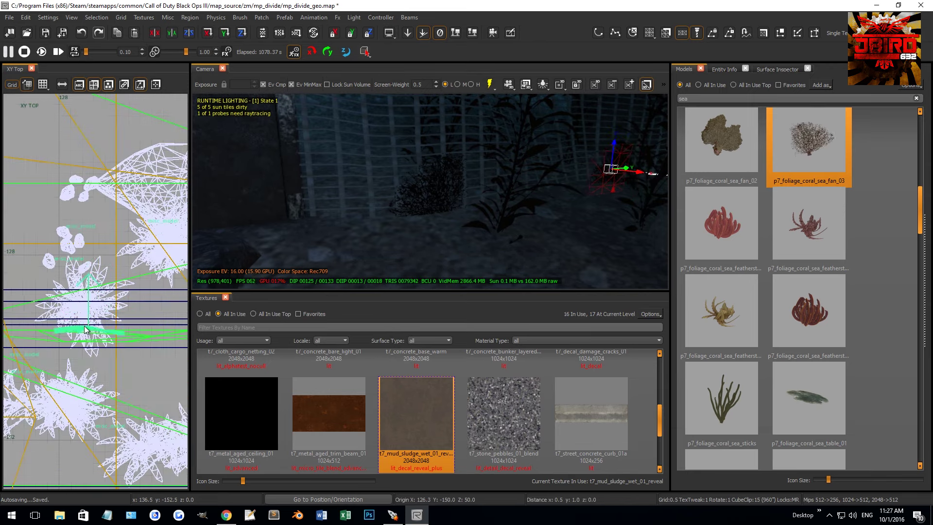
{"action": "mouse_move", "coordinate": [449, 196]}
{"action": "right_mouse_down"}
{"action": "mouse_move", "coordinate": [453, 185]}
{"action": "mouse_move", "coordinate": [467, 197]}
{"action": "right_mouse_up"}
{"action": "right_click_drag", "start_coordinate": [480, 238], "coordinate": [489, 204]}
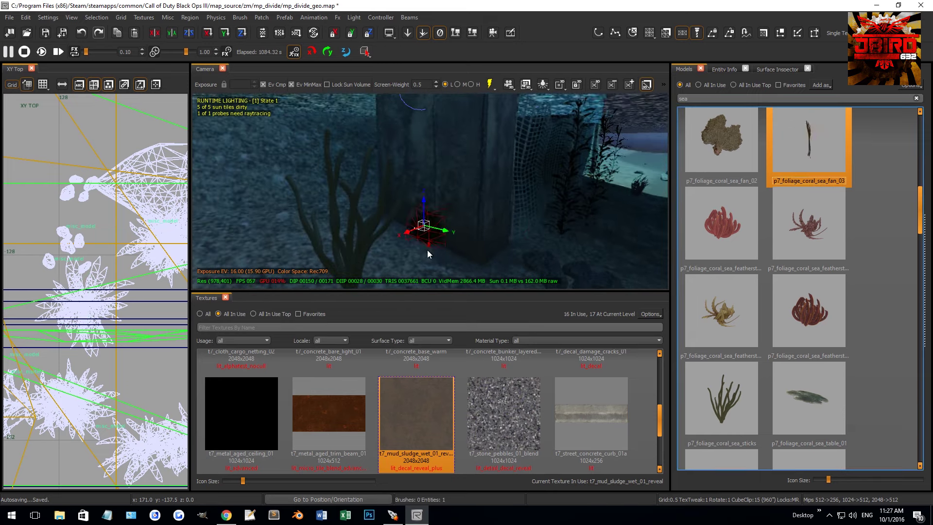
Set the model scale of the sea fan at the pillar to 2.5 and settle it against the riverbed
{"action": "key", "text": "n"}
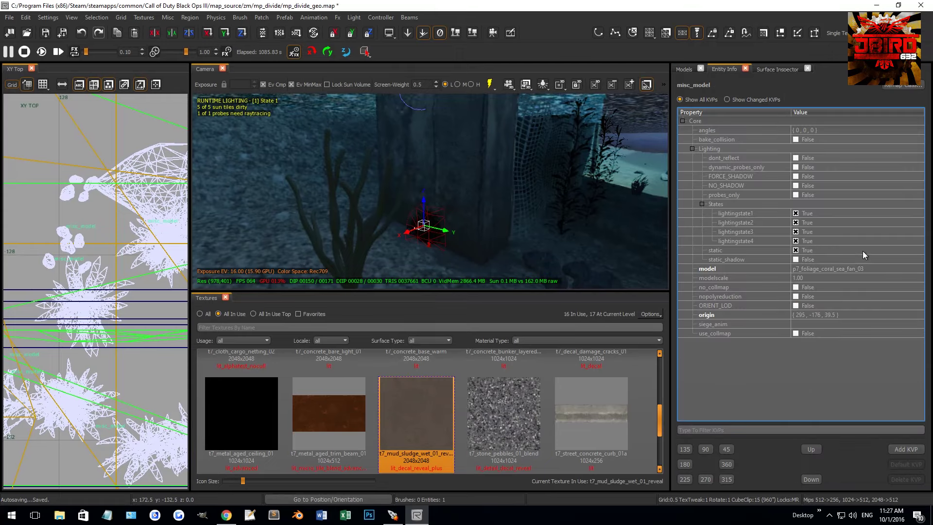
{"action": "left_click", "coordinate": [804, 275]}
{"action": "type", "text": "2.5"}
{"action": "key", "text": "Return"}
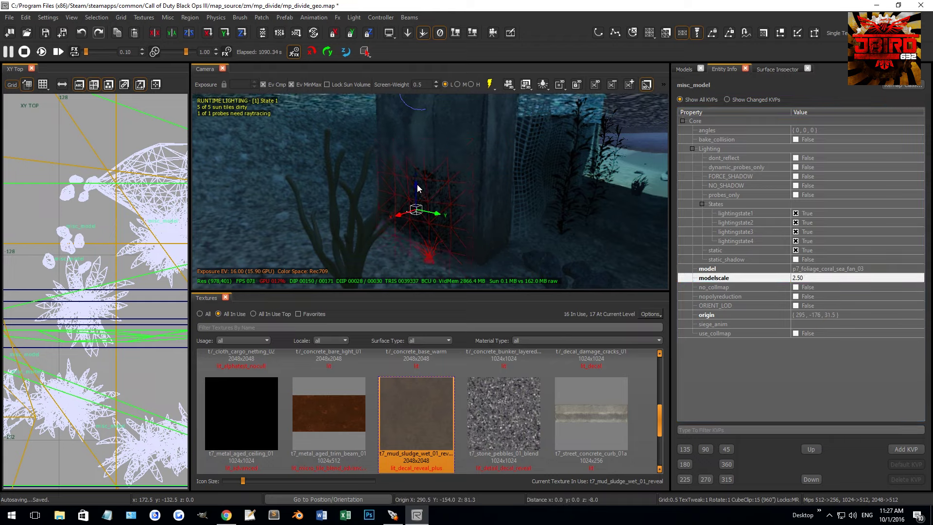
{"action": "left_click_drag", "start_coordinate": [439, 222], "coordinate": [444, 220]}
Place copies of the enlarged sea fan at the other bridge pillars and beside the netting, and clear the selection
{"action": "right_click_drag", "start_coordinate": [444, 221], "coordinate": [489, 200]}
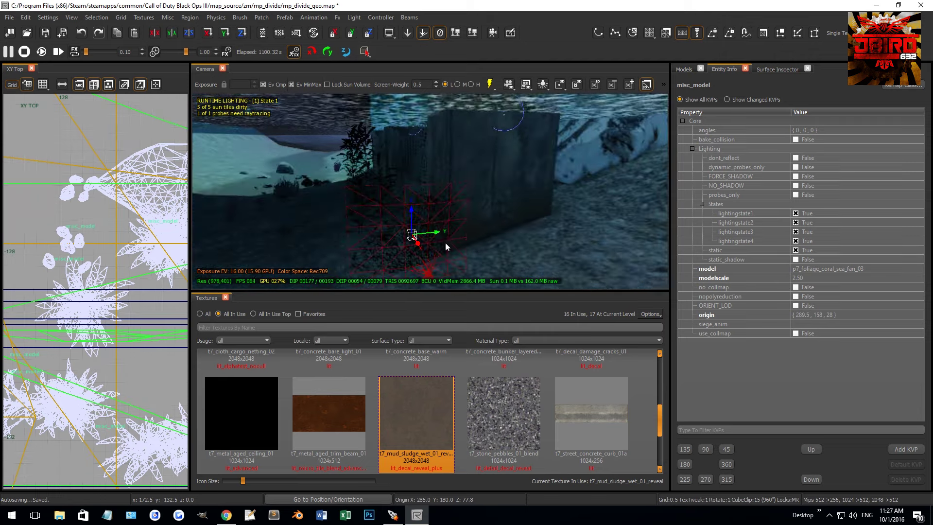
{"action": "left_click_drag", "start_coordinate": [486, 218], "coordinate": [497, 199]}
{"action": "right_click_drag", "start_coordinate": [497, 198], "coordinate": [465, 237]}
{"action": "right_click_drag", "start_coordinate": [191, 217], "coordinate": [547, 194]}
{"action": "left_click_drag", "start_coordinate": [545, 193], "coordinate": [614, 188]}
{"action": "right_click_drag", "start_coordinate": [390, 186], "coordinate": [340, 194]}
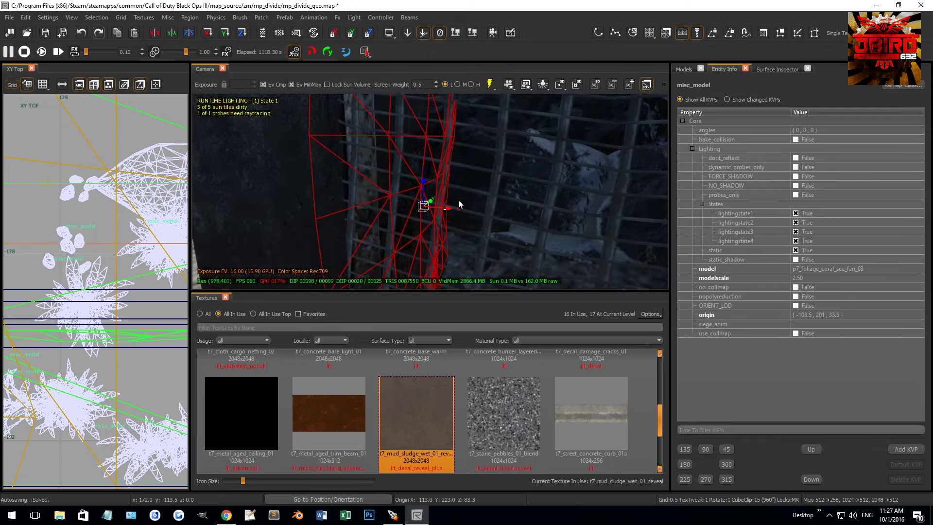
{"action": "key", "text": "Escape"}
{"action": "right_click_drag", "start_coordinate": [485, 193], "coordinate": [479, 197]}
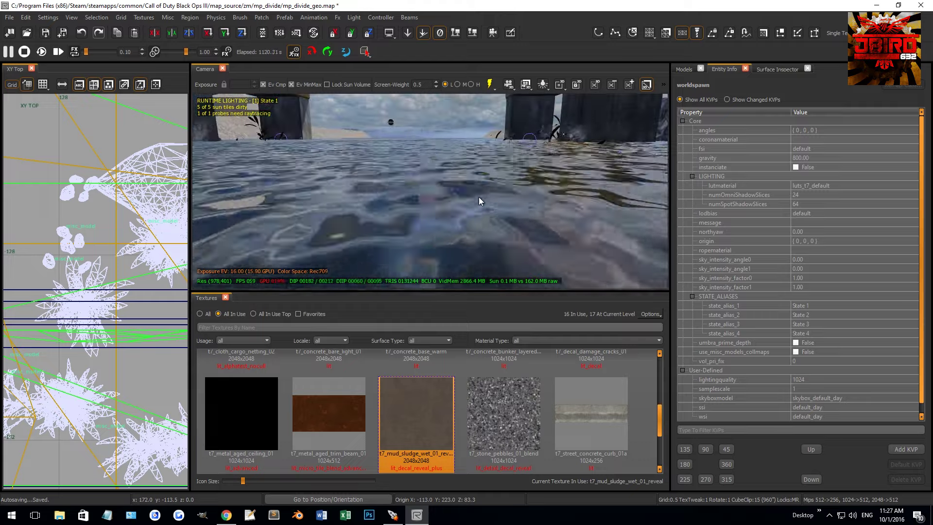
{"action": "key", "text": "m"}
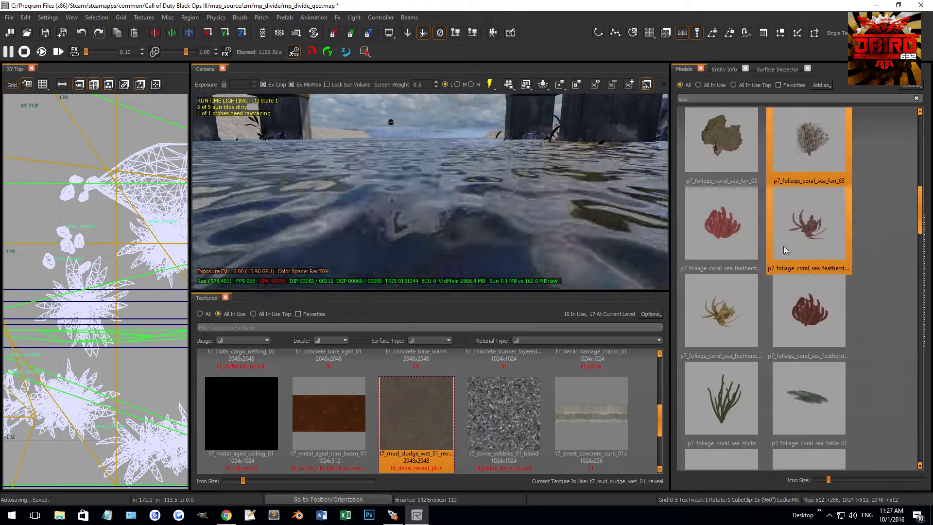
{"action": "scroll", "coordinate": [788, 284], "scroll_direction": "down", "scroll_amount": 3}
{"action": "right_click_drag", "start_coordinate": [539, 209], "coordinate": [524, 183]}
{"action": "right_click_drag", "start_coordinate": [388, 216], "coordinate": [447, 173]}
Select the bank slope patch together with the riverbed terrain and move their shared outer corner vertex inward 40 units along X
{"action": "left_click", "coordinate": [447, 173]}
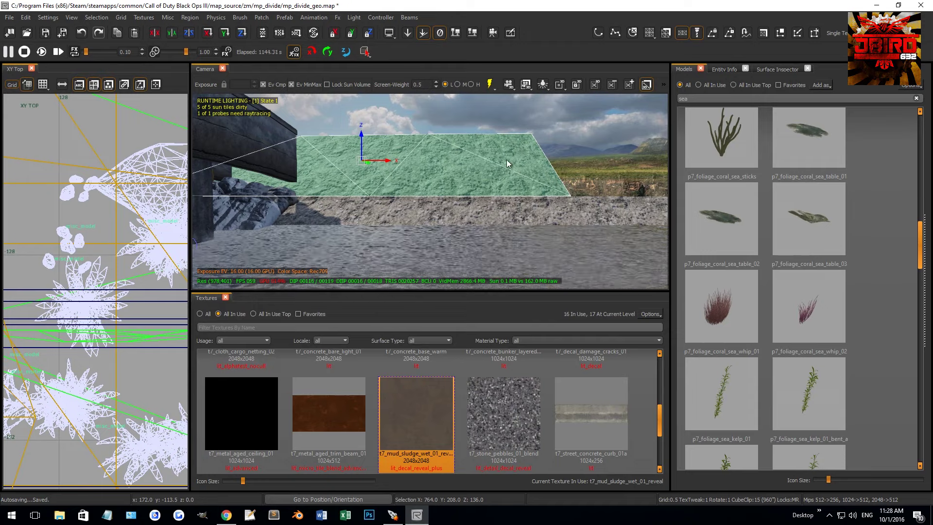
{"action": "scroll", "coordinate": [69, 297], "scroll_direction": "down", "scroll_amount": 4}
{"action": "right_click_drag", "start_coordinate": [446, 243], "coordinate": [429, 203]}
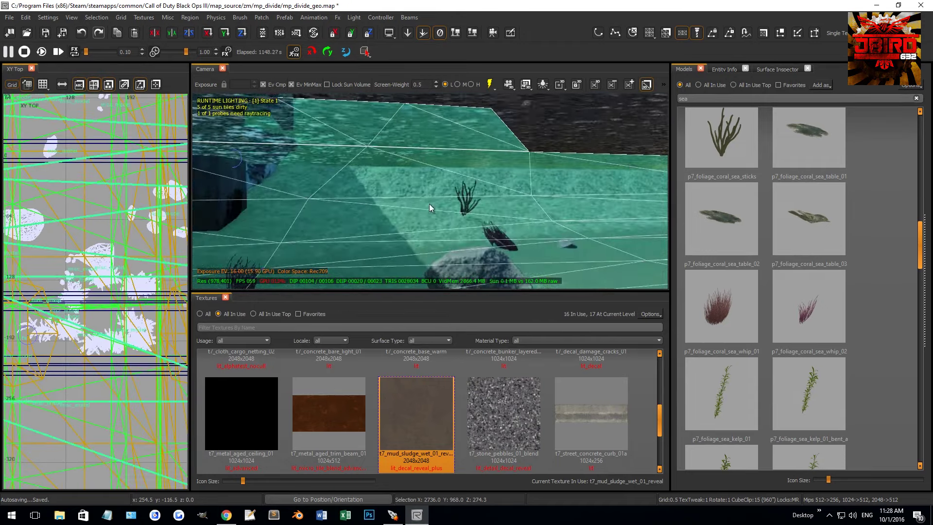
{"action": "key", "text": "ctrl+Tab"}
{"action": "key", "text": "ctrl+Tab"}
{"action": "key", "text": "ctrl+Tab"}
{"action": "key", "text": "ctrl+Tab"}
{"action": "key", "text": "ctrl+Tab"}
{"action": "right_click_drag", "start_coordinate": [121, 260], "coordinate": [32, 257]}
{"action": "scroll", "coordinate": [69, 185], "scroll_direction": "up", "scroll_amount": 2}
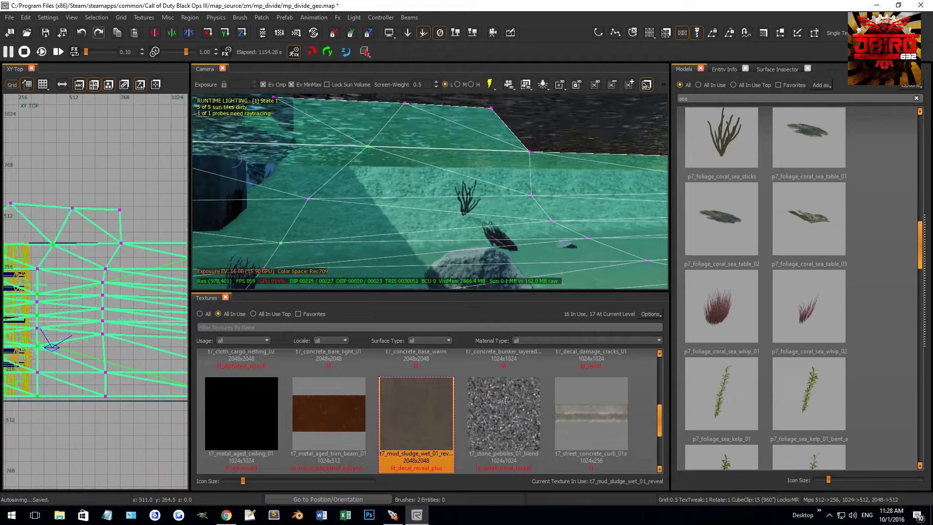
{"action": "left_click", "coordinate": [141, 252]}
{"action": "left_click_drag", "start_coordinate": [165, 256], "coordinate": [143, 255]}
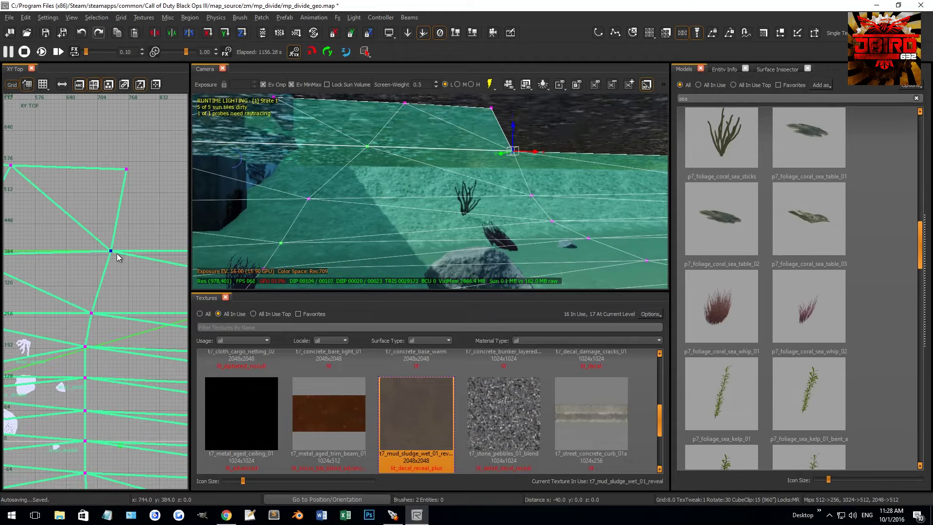
Move the upper outer corner vertex of the bank slope outward along X to straighten the slope's side edge
{"action": "scroll", "coordinate": [114, 233], "scroll_direction": "up", "scroll_amount": 2}
{"action": "left_click", "coordinate": [109, 200]}
{"action": "left_click_drag", "start_coordinate": [99, 209], "coordinate": [116, 212]}
{"action": "scroll", "coordinate": [86, 218], "scroll_direction": "down", "scroll_amount": 3}
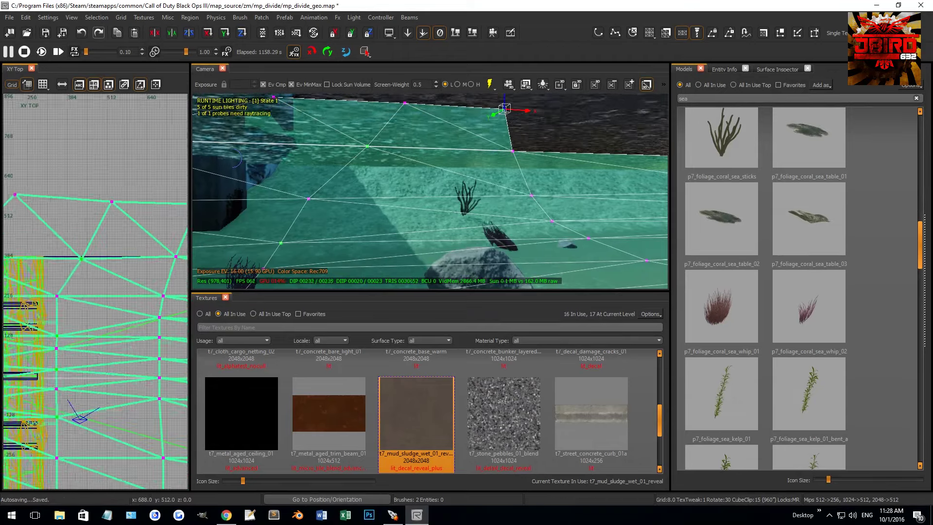
Isolate the bank slope patch and reposition its far edge to give a gentle slope 224 units deep and 48 units high
{"action": "mouse_move", "coordinate": [453, 125]}
{"action": "right_mouse_down"}
{"action": "mouse_move", "coordinate": [429, 170]}
{"action": "mouse_move", "coordinate": [230, 179]}
{"action": "mouse_move", "coordinate": [354, 181]}
{"action": "mouse_move", "coordinate": [499, 164]}
{"action": "mouse_move", "coordinate": [459, 153]}
{"action": "right_mouse_up"}
{"action": "left_click", "coordinate": [447, 153], "text": "shift"}
{"action": "left_click", "coordinate": [448, 154], "text": "shift"}
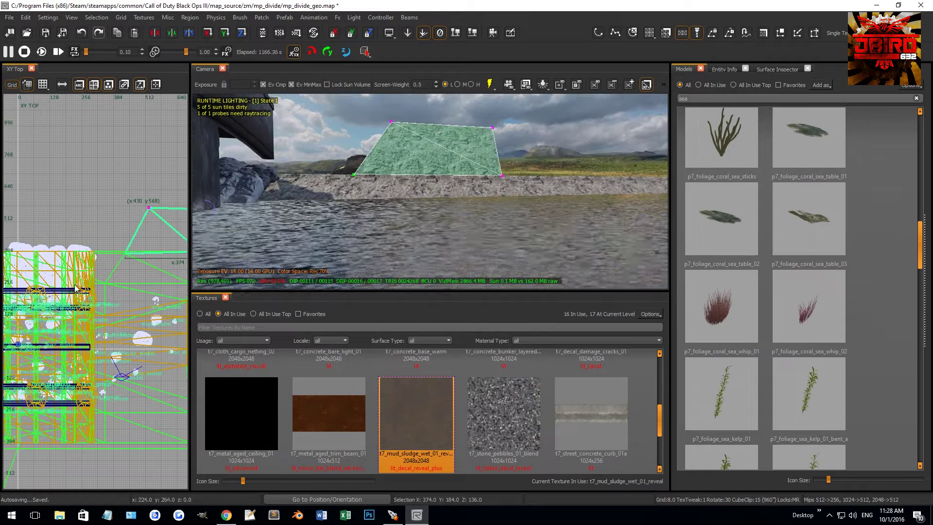
{"action": "key", "text": "ctrl+Tab"}
{"action": "key", "text": "ctrl+Tab"}
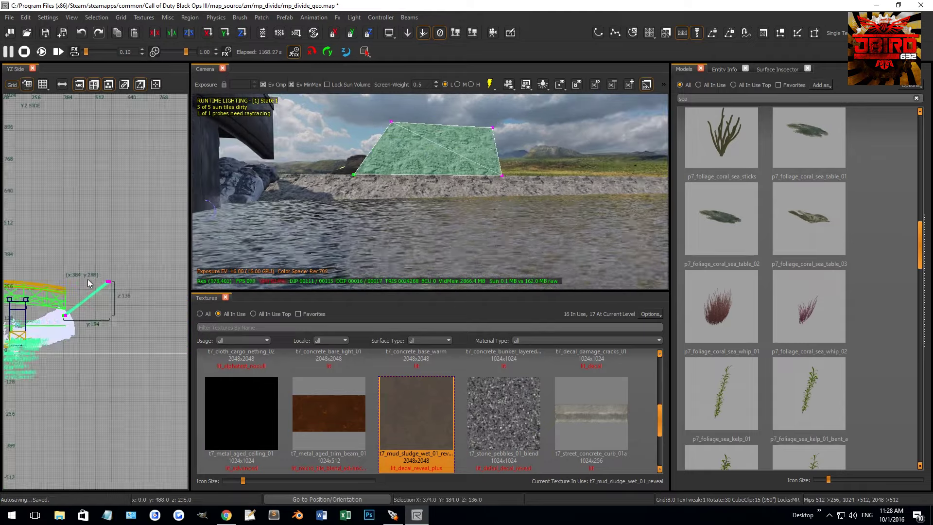
{"action": "left_click_drag", "start_coordinate": [128, 297], "coordinate": [139, 319]}
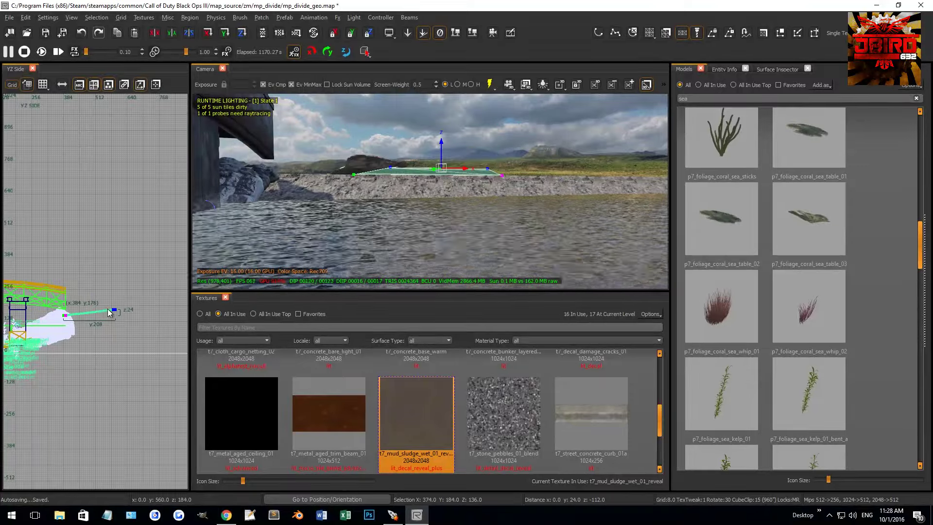
{"action": "right_click_drag", "start_coordinate": [352, 220], "coordinate": [273, 256]}
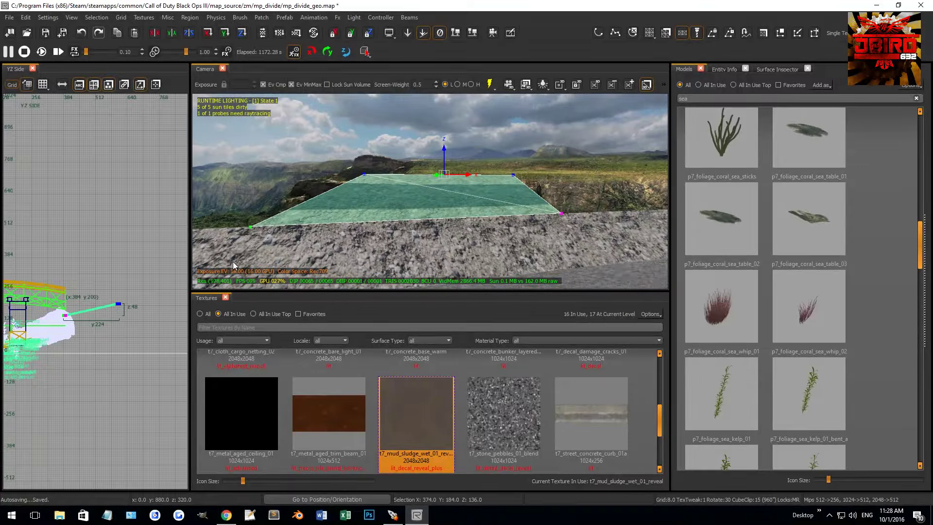
Duplicate the flattened bank patch and stretch the copy beyond the far edge into a section 566 units wide and 248 units deep
{"action": "key", "text": "ctrl+Tab"}
{"action": "key", "text": "ctrl+Tab"}
{"action": "key", "text": "ctrl+Tab"}
{"action": "key", "text": "ctrl+Tab"}
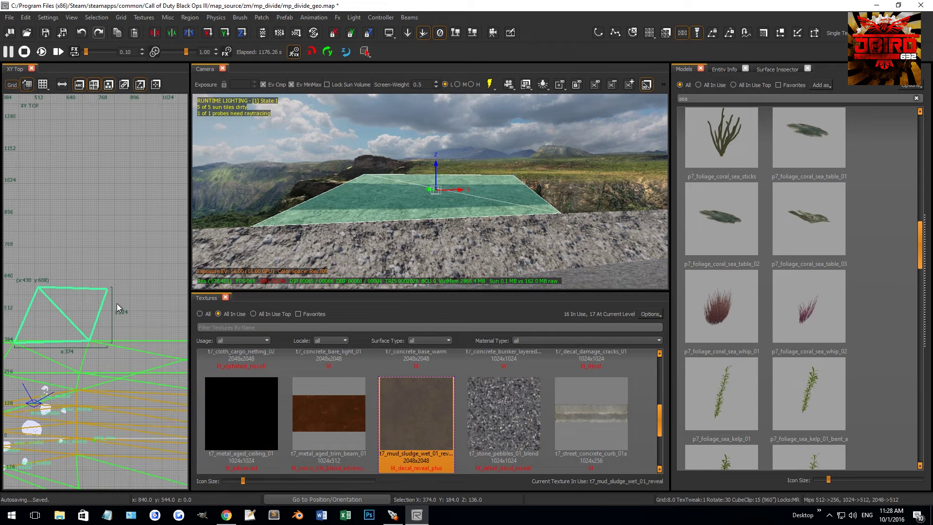
{"action": "key", "text": "v"}
{"action": "scroll", "coordinate": [45, 323], "scroll_direction": "down", "scroll_amount": 2}
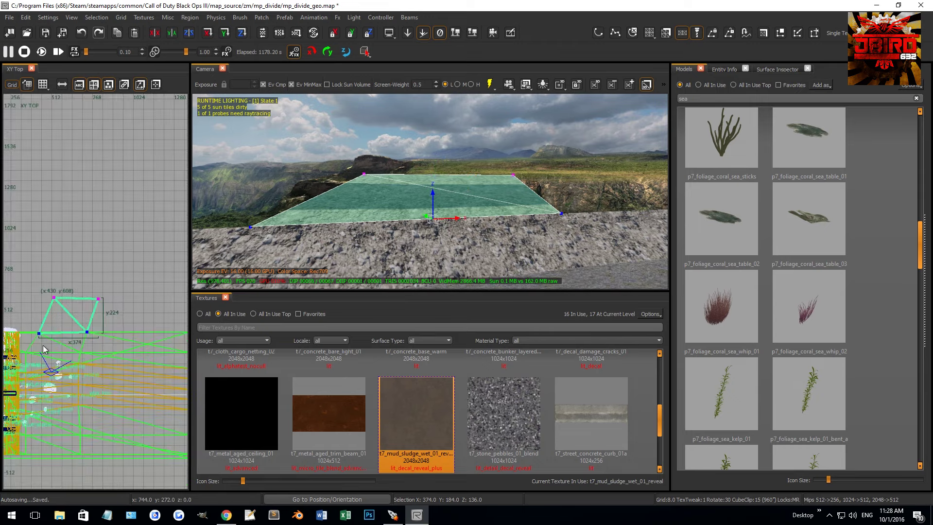
{"action": "left_click_drag", "start_coordinate": [67, 353], "coordinate": [89, 286]}
{"action": "right_click_drag", "start_coordinate": [417, 214], "coordinate": [424, 216]}
{"action": "key", "text": "v"}
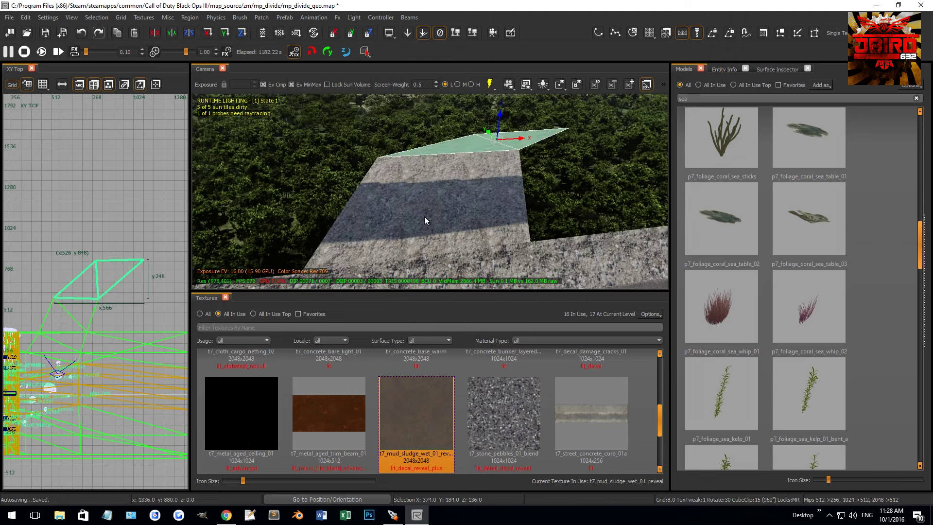
Join the two bank sections into one terrain patch and adjust the position and height of its far edge
{"action": "left_click", "coordinate": [468, 170], "text": "shift"}
{"action": "left_click", "coordinate": [448, 188], "text": "shift"}
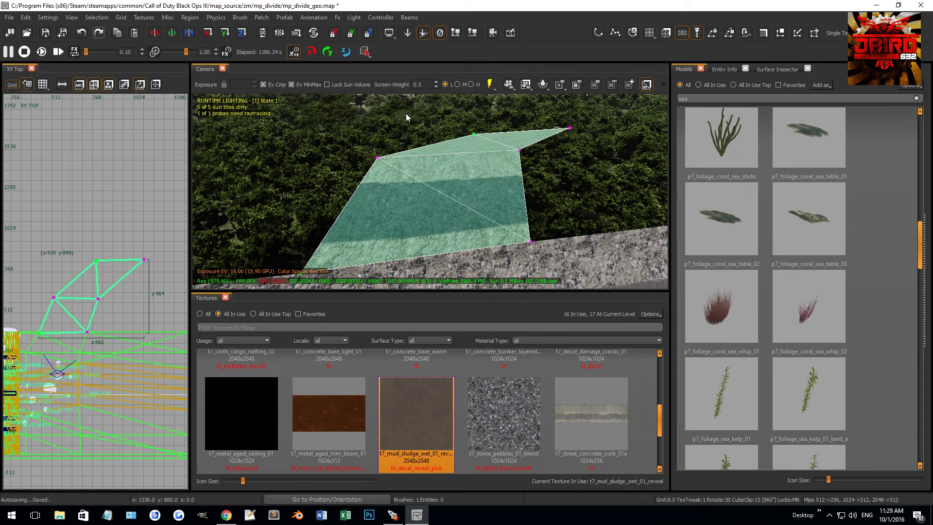
{"action": "key", "text": "ctrl+Tab"}
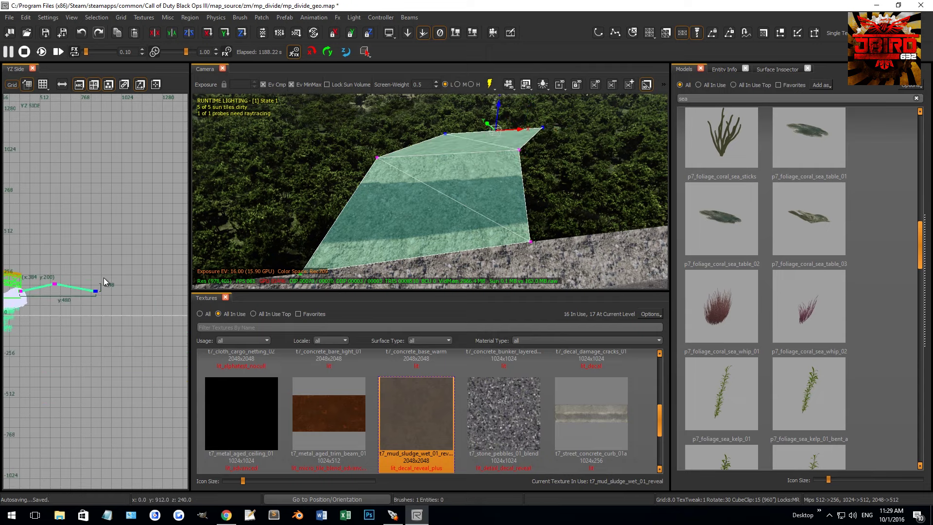
{"action": "mouse_move", "coordinate": [436, 191]}
{"action": "right_mouse_down"}
{"action": "mouse_move", "coordinate": [454, 181]}
{"action": "mouse_move", "coordinate": [423, 209]}
{"action": "mouse_move", "coordinate": [385, 177]}
{"action": "right_mouse_up"}
Add the riverbed terrain to the selection, insert a middle vertex column through both patches, and lower it on a grid of 1 to form a dip
{"action": "left_click", "coordinate": [439, 222], "text": "shift"}
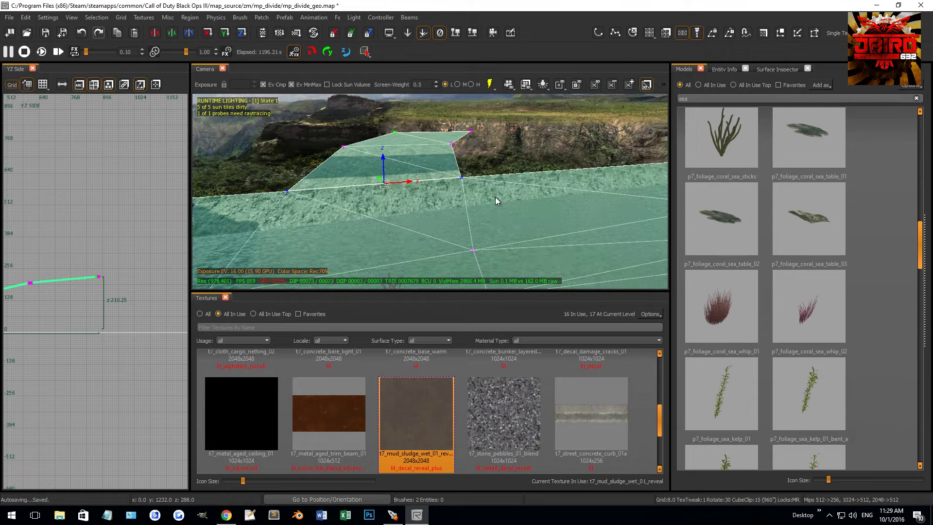
{"action": "right_click_drag", "start_coordinate": [483, 195], "coordinate": [458, 101]}
{"action": "left_click_drag", "start_coordinate": [458, 101], "coordinate": [506, 162]}
{"action": "key", "text": "1"}
{"action": "left_click_drag", "start_coordinate": [482, 97], "coordinate": [484, 111]}
{"action": "right_click_drag", "start_coordinate": [484, 111], "coordinate": [432, 170]}
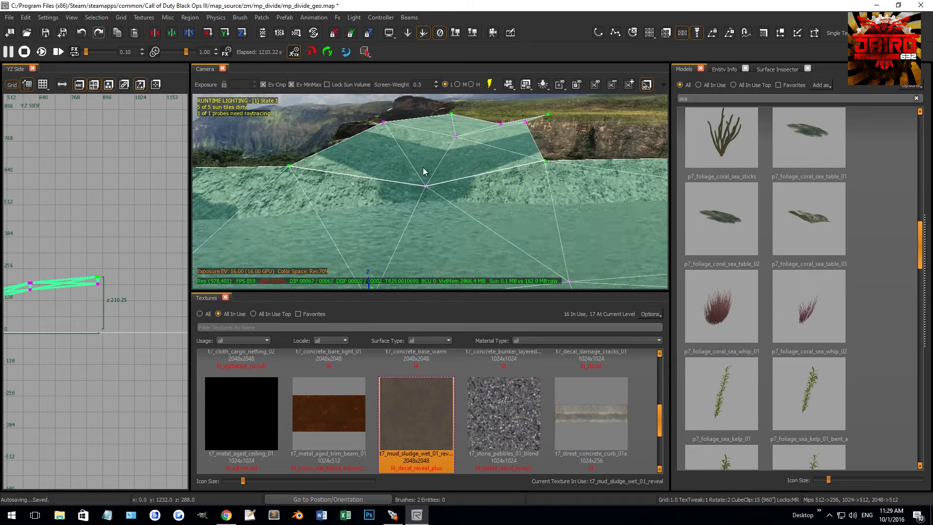
Insert a vertex column on each side of the middle one and reposition the new near-edge vertices to widen the dip
{"action": "key", "text": "ctrl+shift+KP_Add"}
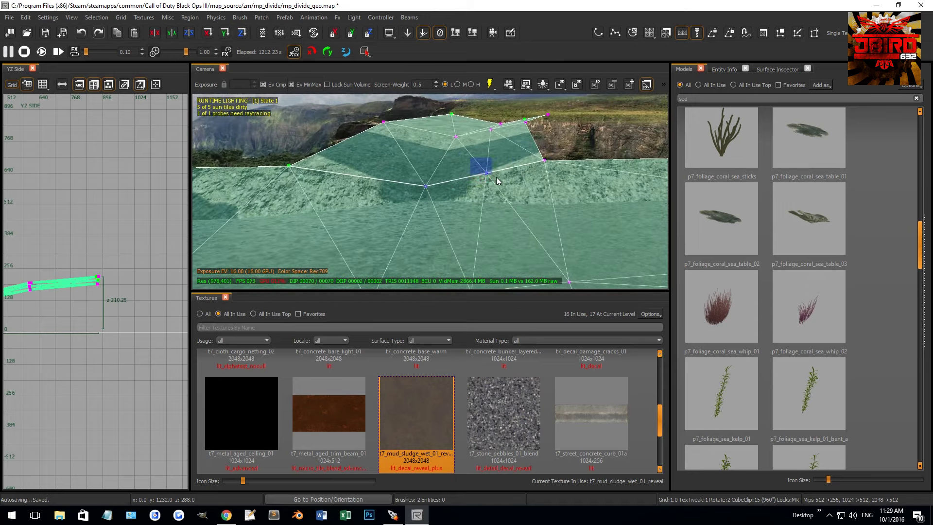
{"action": "left_click_drag", "start_coordinate": [511, 177], "coordinate": [523, 178]}
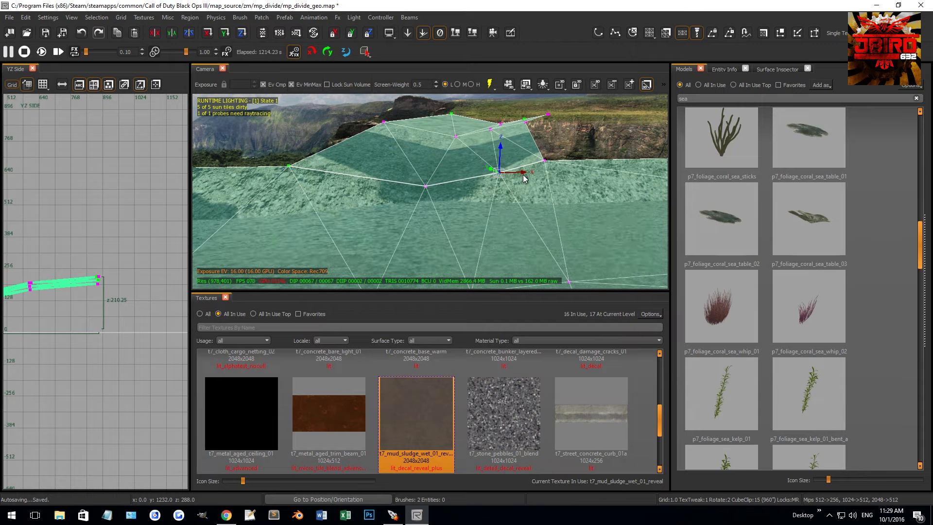
{"action": "right_click_drag", "start_coordinate": [524, 178], "coordinate": [453, 168]}
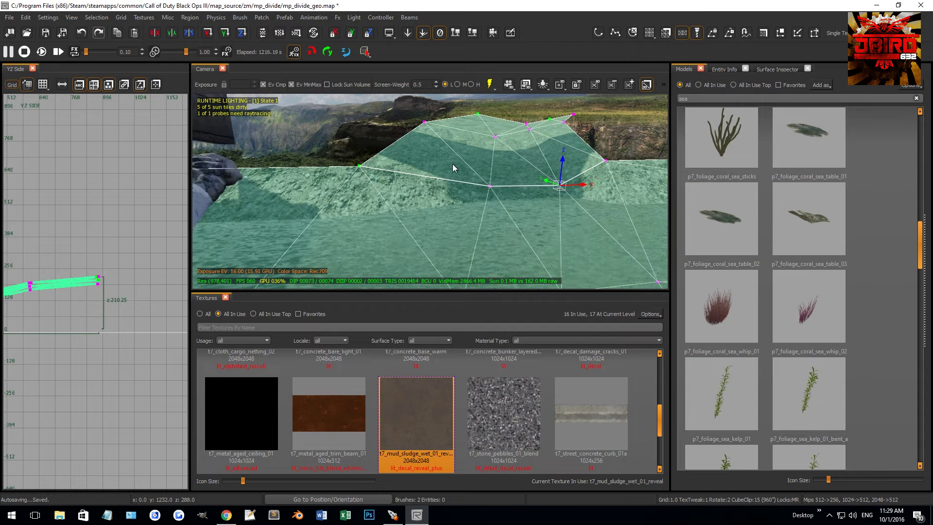
{"action": "key", "text": "ctrl+shift+KP_Add"}
{"action": "left_click_drag", "start_coordinate": [426, 177], "coordinate": [409, 184]}
{"action": "right_click_drag", "start_coordinate": [455, 158], "coordinate": [429, 142]}
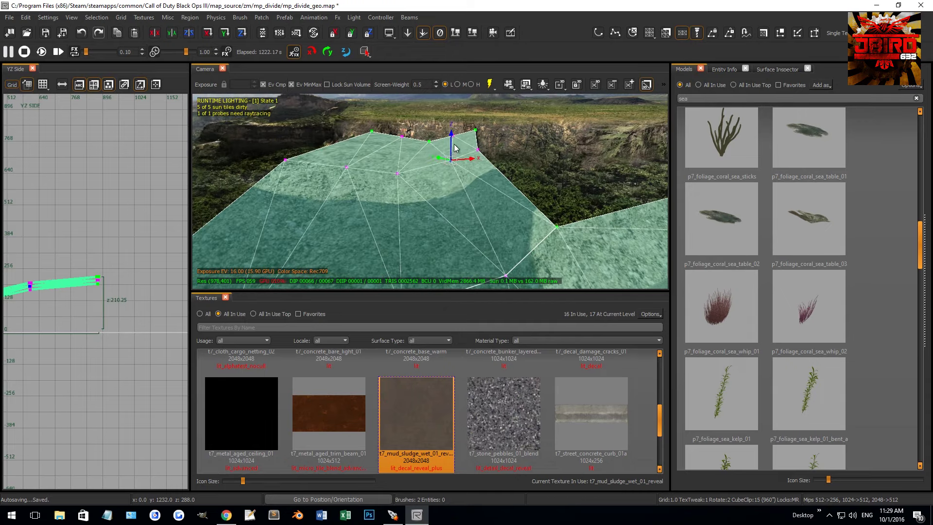
Lower the new middle-row vertices on both sides of the bank's dip to continue the channel, and clear the selection
{"action": "left_click_drag", "start_coordinate": [455, 139], "coordinate": [456, 152]}
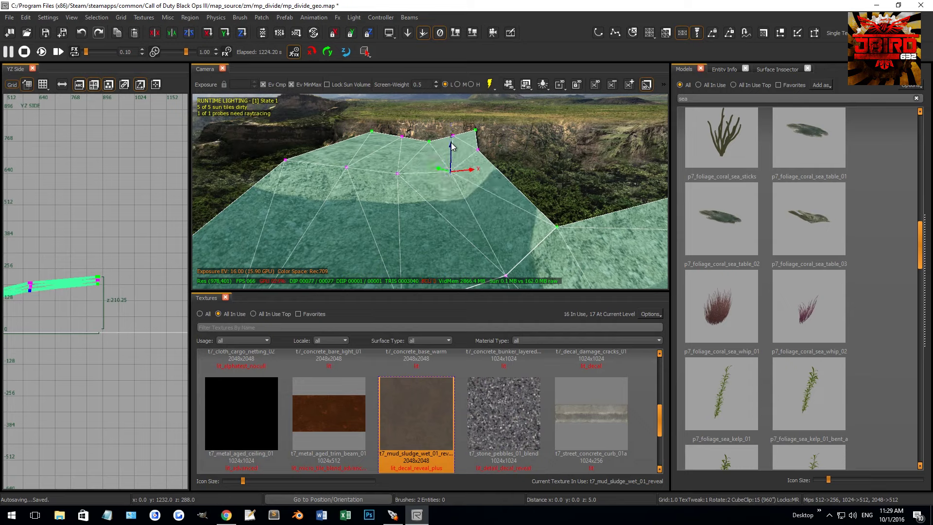
{"action": "right_click_drag", "start_coordinate": [511, 224], "coordinate": [409, 185]}
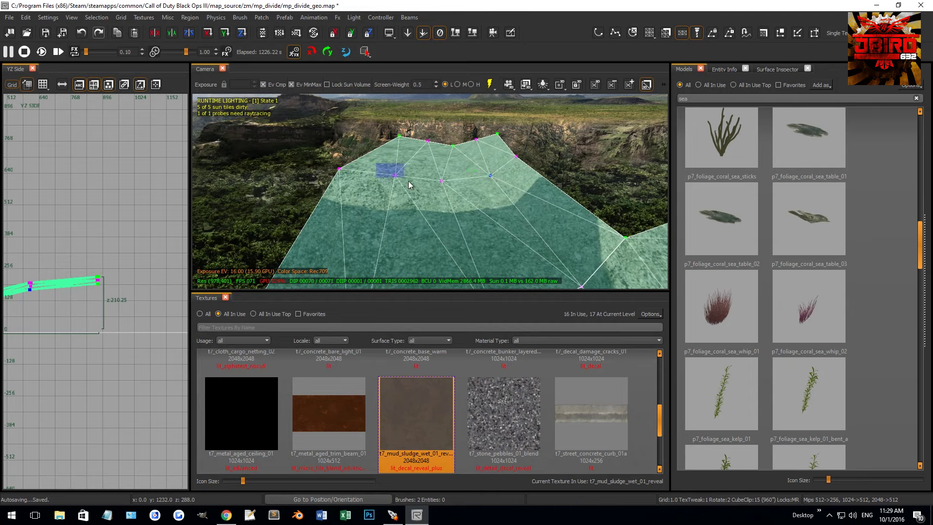
{"action": "left_click_drag", "start_coordinate": [416, 176], "coordinate": [402, 176]}
{"action": "mouse_move", "coordinate": [373, 154]}
{"action": "right_mouse_down"}
{"action": "mouse_move", "coordinate": [420, 158]}
{"action": "mouse_move", "coordinate": [427, 196]}
{"action": "mouse_move", "coordinate": [438, 162]}
{"action": "mouse_move", "coordinate": [474, 188]}
{"action": "right_mouse_up"}
{"action": "key", "text": "Escape"}
Apply natural texturing to the reshaped bank patch and clear the selection
{"action": "left_click", "coordinate": [474, 187], "text": "shift"}
{"action": "key", "text": "s"}
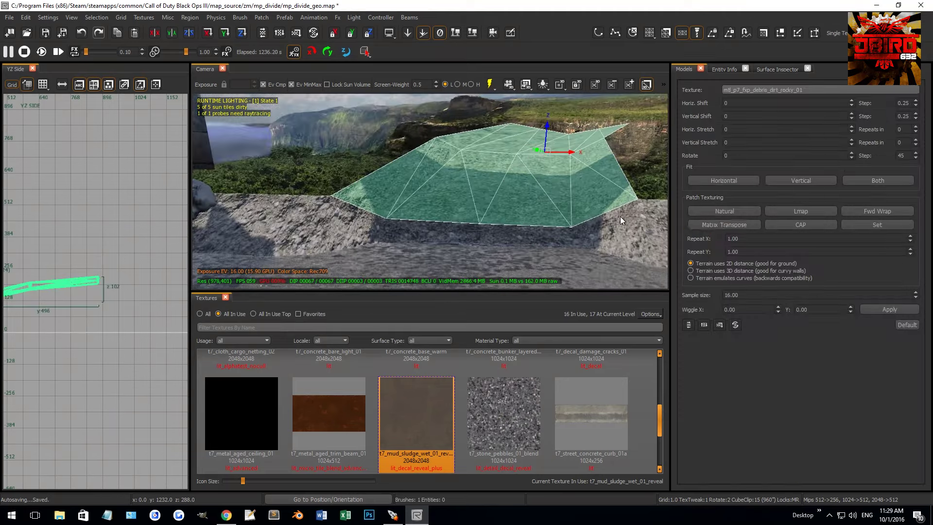
{"action": "left_click", "coordinate": [723, 211]}
{"action": "key", "text": "Escape"}
Duplicate the bank patch, texture the copy with t7_stone_pebbles_01_blend, and remove its outermost vertex columns on both sides
{"action": "right_click_drag", "start_coordinate": [583, 204], "coordinate": [453, 191]}
{"action": "left_click", "coordinate": [457, 190], "text": "shift"}
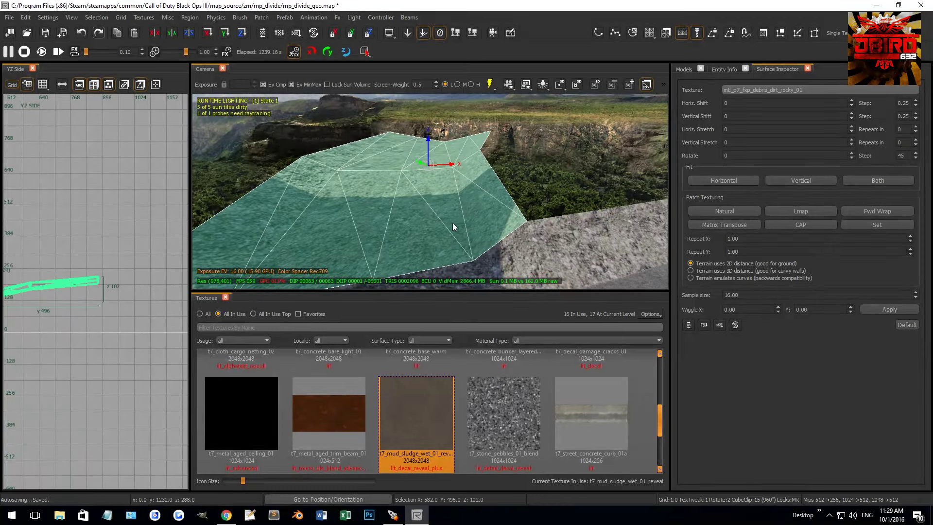
{"action": "left_click", "coordinate": [502, 402]}
{"action": "key", "text": "v"}
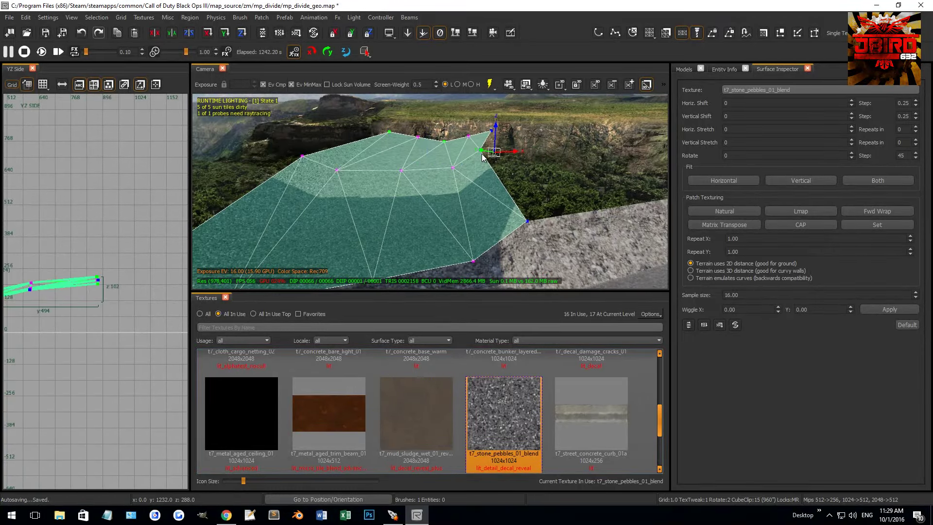
{"action": "key", "text": "ctrl+shift+KP_Subtract"}
{"action": "key", "text": "ctrl+shift+KP_Subtract"}
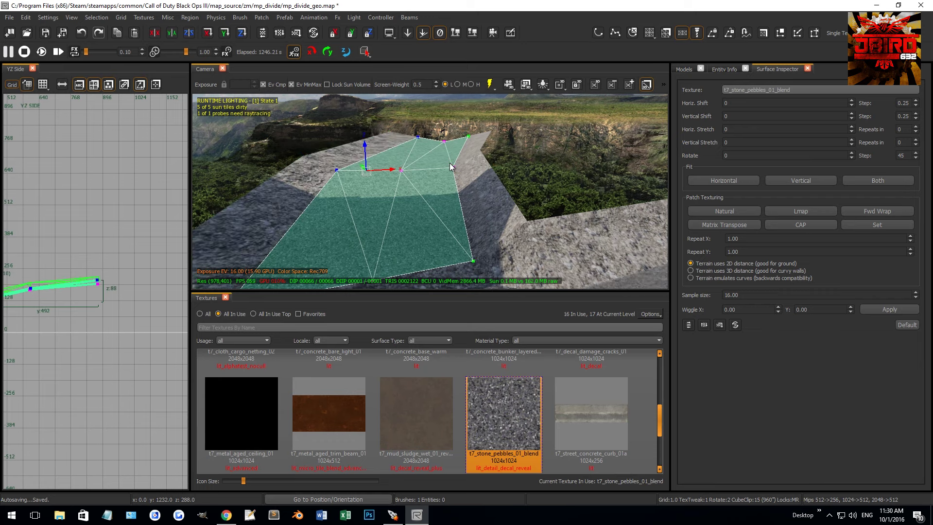
Clear the pebble patch's vertex alpha with Vertex Color/Alpha Editing, and raise its middle vertices to an alpha of 232
{"action": "right_click_drag", "start_coordinate": [454, 175], "coordinate": [660, 196]}
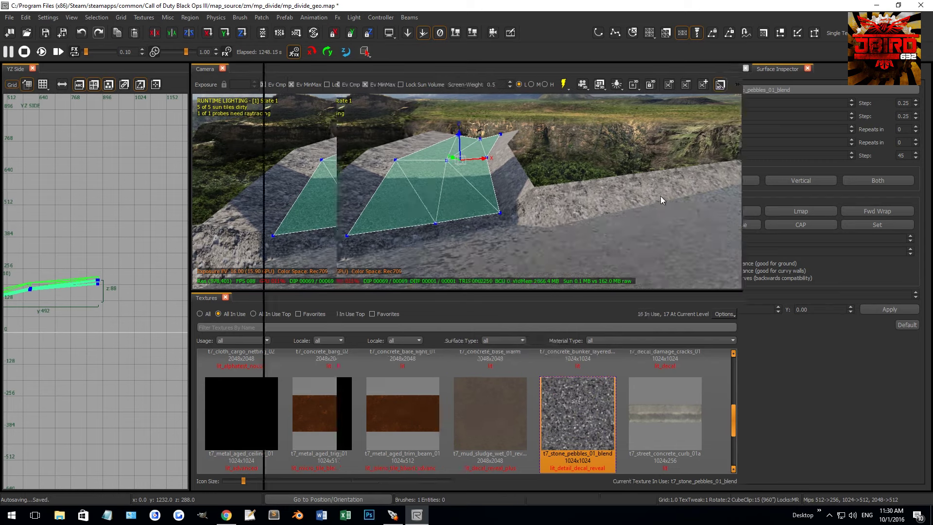
{"action": "key", "text": "ctrl+shift+v"}
{"action": "left_click", "coordinate": [717, 388]}
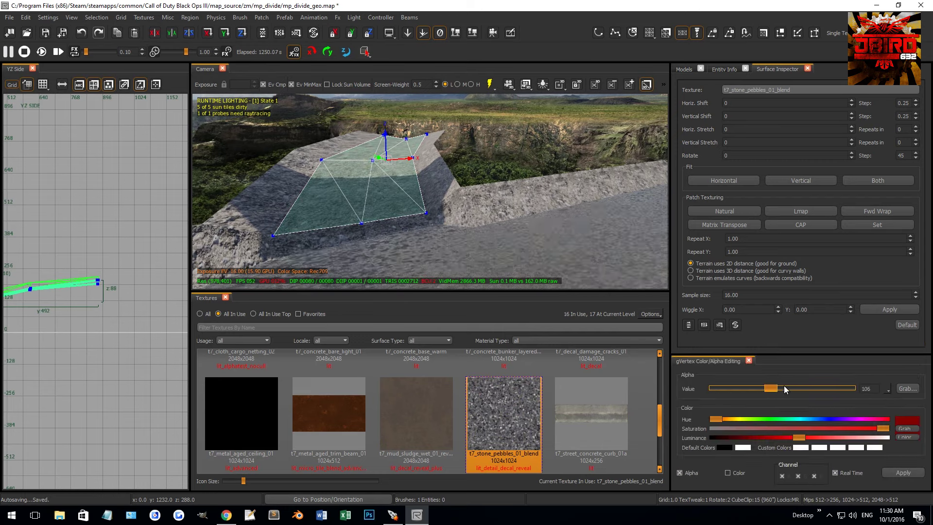
{"action": "left_click", "coordinate": [372, 160]}
{"action": "left_click_drag", "start_coordinate": [715, 388], "coordinate": [858, 389]}
{"action": "left_click", "coordinate": [414, 143]}
{"action": "mouse_move", "coordinate": [563, 249]}
{"action": "right_mouse_down"}
{"action": "mouse_move", "coordinate": [544, 203]}
{"action": "mouse_move", "coordinate": [518, 209]}
{"action": "right_mouse_up"}
{"action": "key", "text": "Escape"}
Apply natural texturing to the pebble blend patch and change its collision type
{"action": "left_click", "coordinate": [509, 210]}
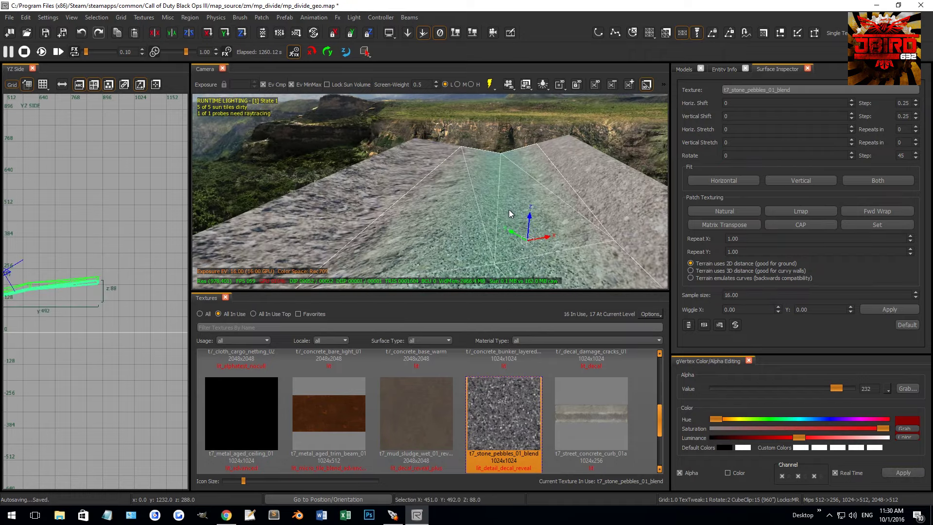
{"action": "left_click", "coordinate": [745, 211]}
{"action": "right_click_drag", "start_coordinate": [421, 245], "coordinate": [421, 246]}
{"action": "right_click", "coordinate": [82, 261]}
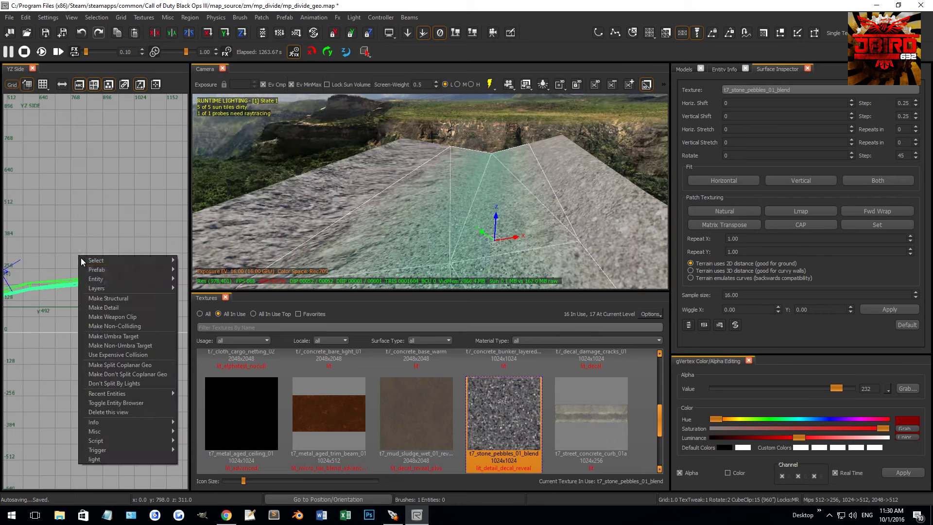
{"action": "left_click", "coordinate": [125, 317]}
Duplicate the full bank patch and texture the copy with t7_mud_sludge_wet_01_reveal
{"action": "right_click_drag", "start_coordinate": [442, 179], "coordinate": [484, 198]}
{"action": "left_click", "coordinate": [513, 184]}
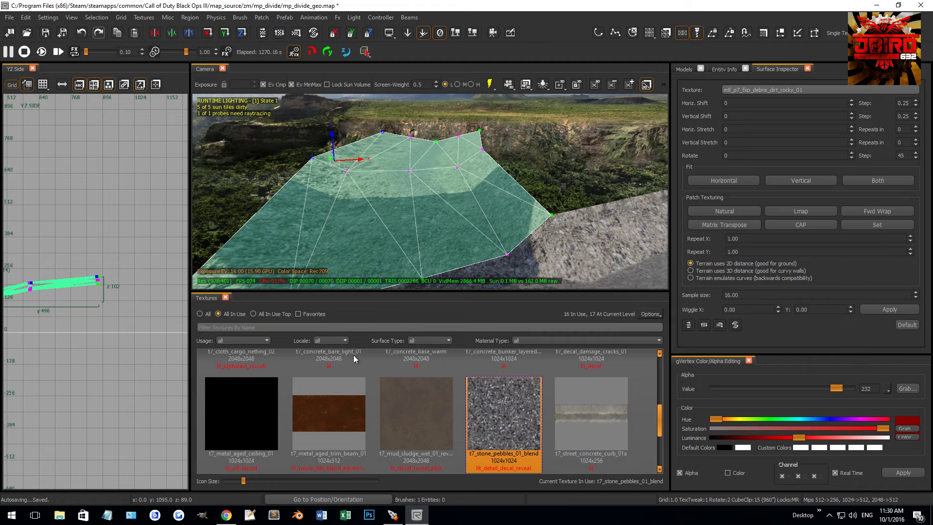
{"action": "right_click_drag", "start_coordinate": [443, 211], "coordinate": [441, 200]}
{"action": "left_click", "coordinate": [413, 428]}
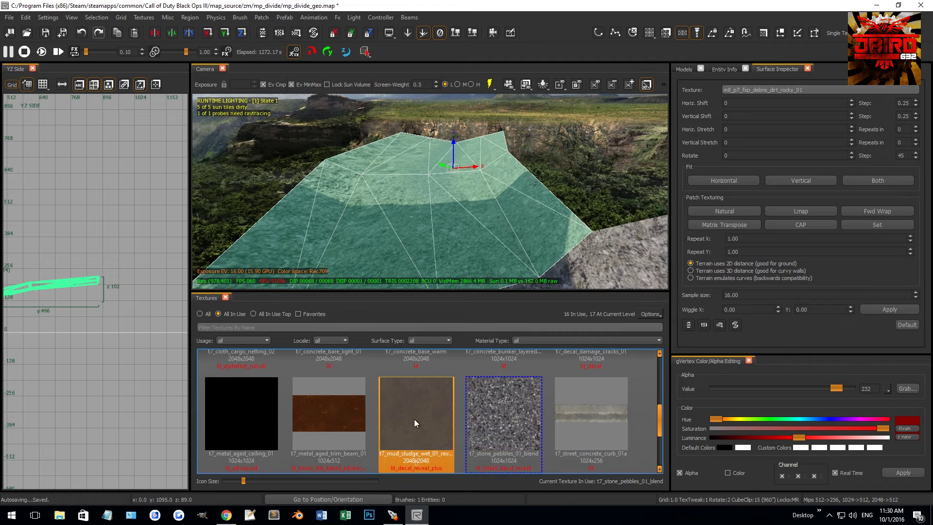
Set the mud layer's middle vertices to alpha 0 and the columns beside them to 125, and clear the selection
{"action": "left_click", "coordinate": [432, 176]}
{"action": "right_click_drag", "start_coordinate": [432, 177], "coordinate": [432, 176]}
{"action": "left_click_drag", "start_coordinate": [837, 388], "coordinate": [562, 366]}
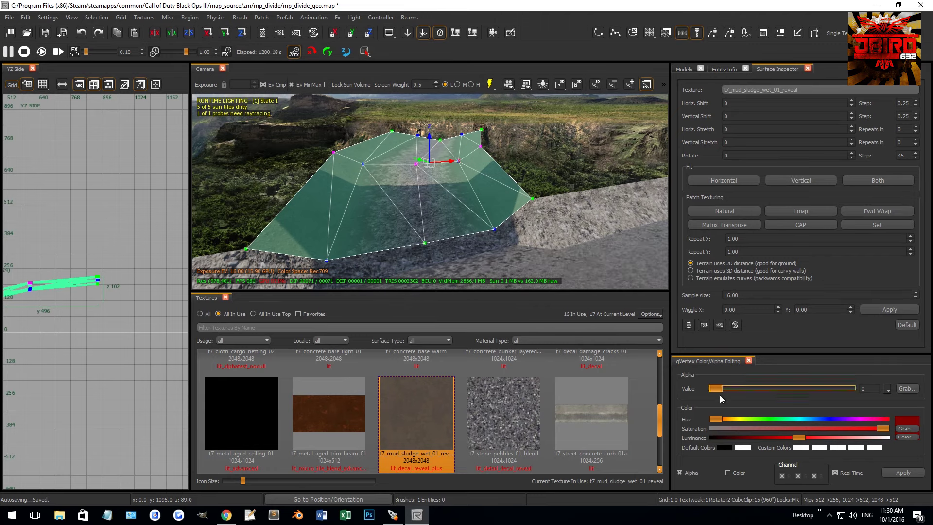
{"action": "left_click_drag", "start_coordinate": [715, 389], "coordinate": [739, 389]}
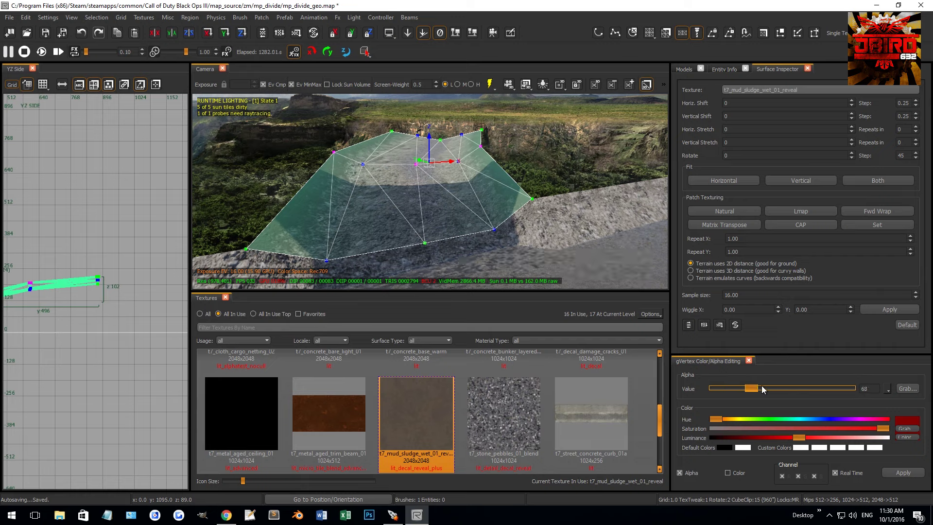
{"action": "key", "text": "Escape"}
Select the layered bank patches and insert a vertex row across them between the far edge and the next row
{"action": "right_click_drag", "start_coordinate": [555, 237], "coordinate": [523, 169]}
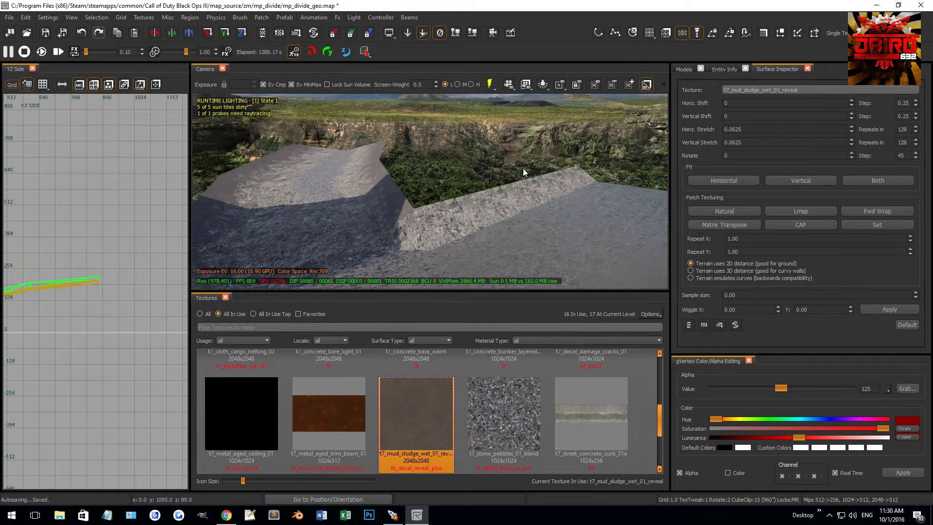
{"action": "right_click_drag", "start_coordinate": [390, 168], "coordinate": [451, 206]}
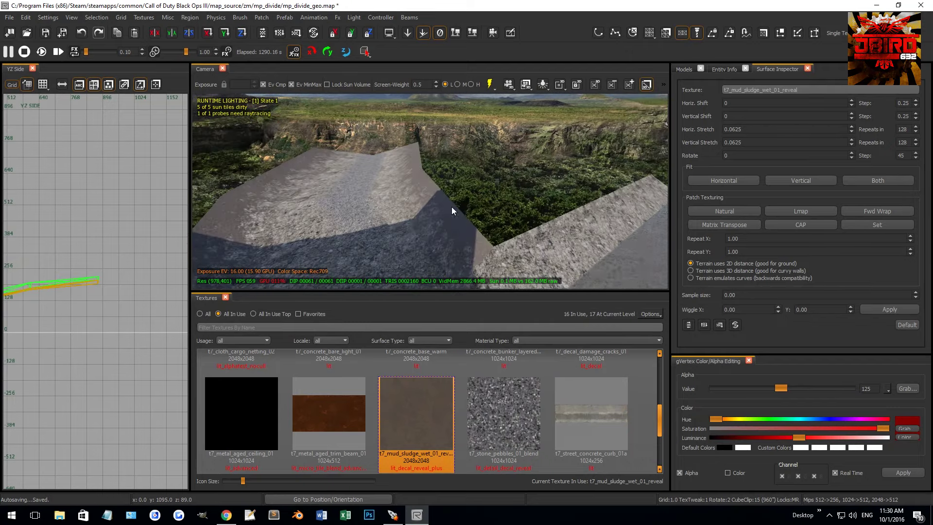
{"action": "left_click", "coordinate": [421, 215], "text": "shift"}
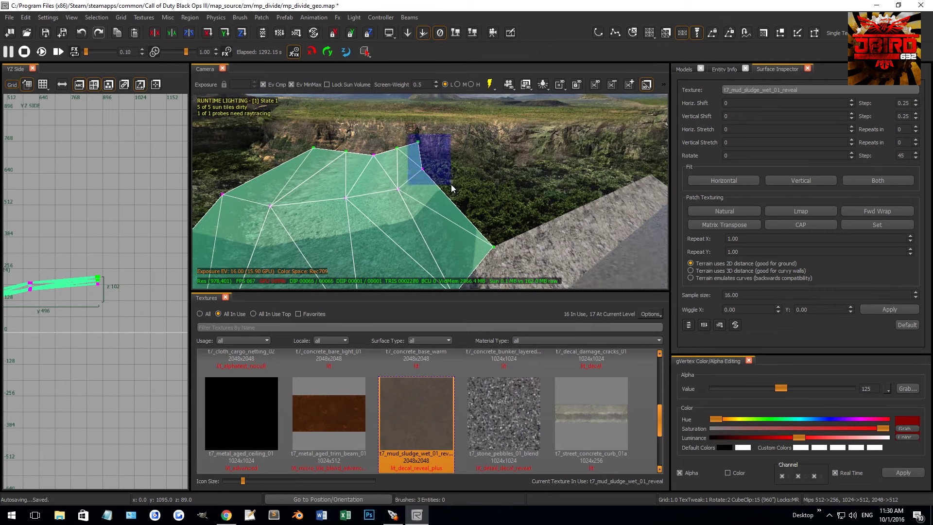
{"action": "key", "text": "ctrl+Tab"}
{"action": "key", "text": "ctrl+Tab"}
{"action": "key", "text": "ctrl+Tab"}
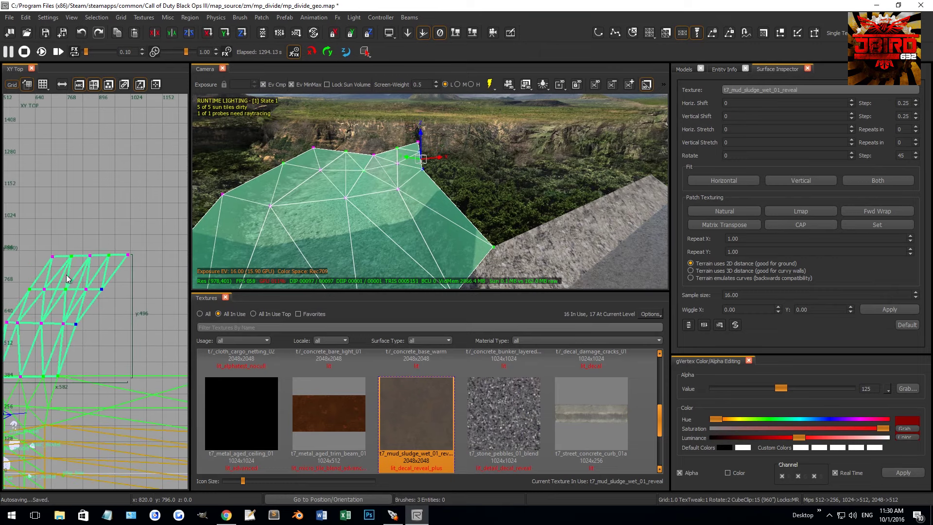
Try to shift the new vertex row of the layered bank patches sideways in the top view
{"action": "left_click_drag", "start_coordinate": [90, 299], "coordinate": [127, 304]}
{"action": "left_click", "coordinate": [318, 193]}
{"action": "left_click", "coordinate": [409, 185], "text": "shift"}
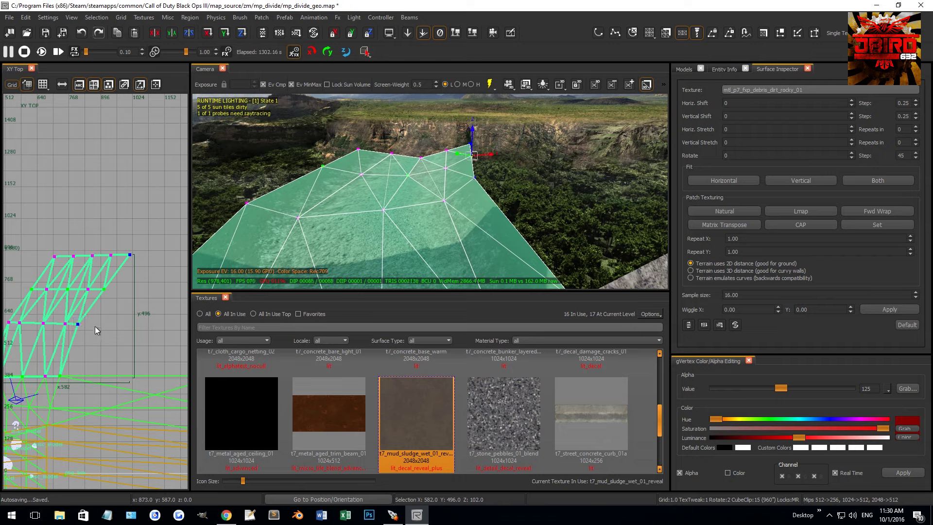
{"action": "right_click_drag", "start_coordinate": [95, 329], "coordinate": [86, 298]}
{"action": "key", "text": "Escape"}
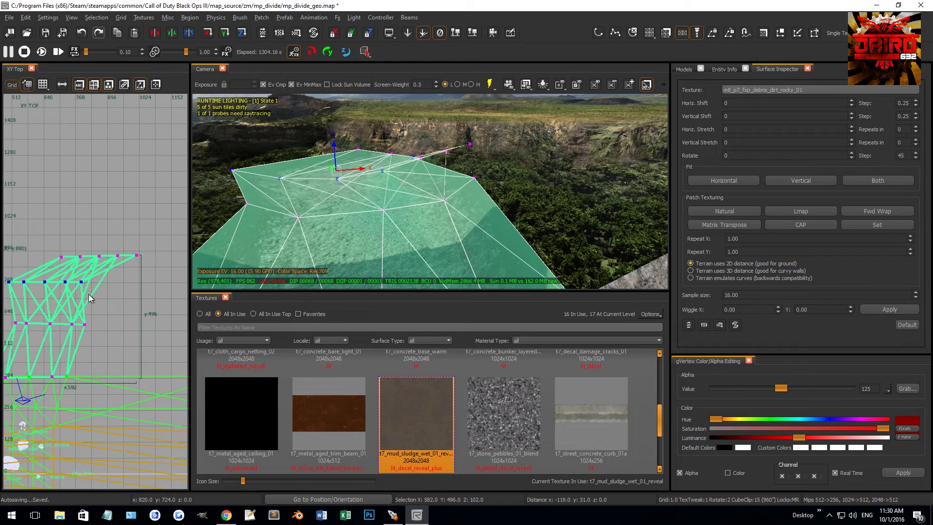
{"action": "right_click_drag", "start_coordinate": [407, 223], "coordinate": [417, 202]}
{"action": "left_click", "coordinate": [417, 201], "text": "shift"}
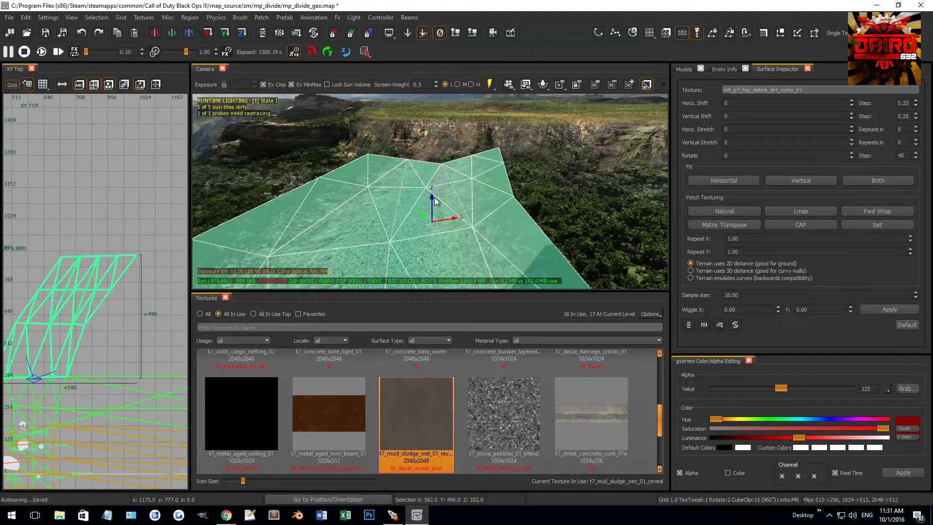
{"action": "key", "text": "Delete"}
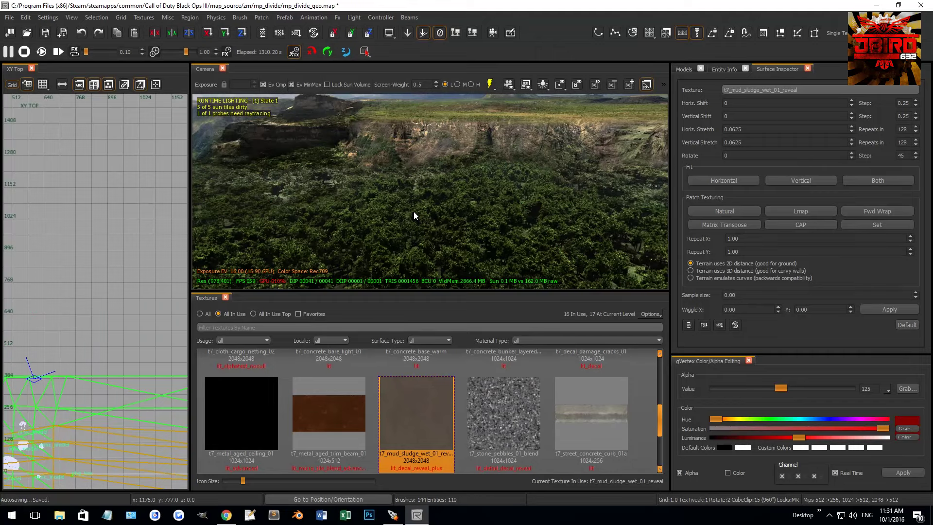
{"action": "key", "text": "ctrl+z"}
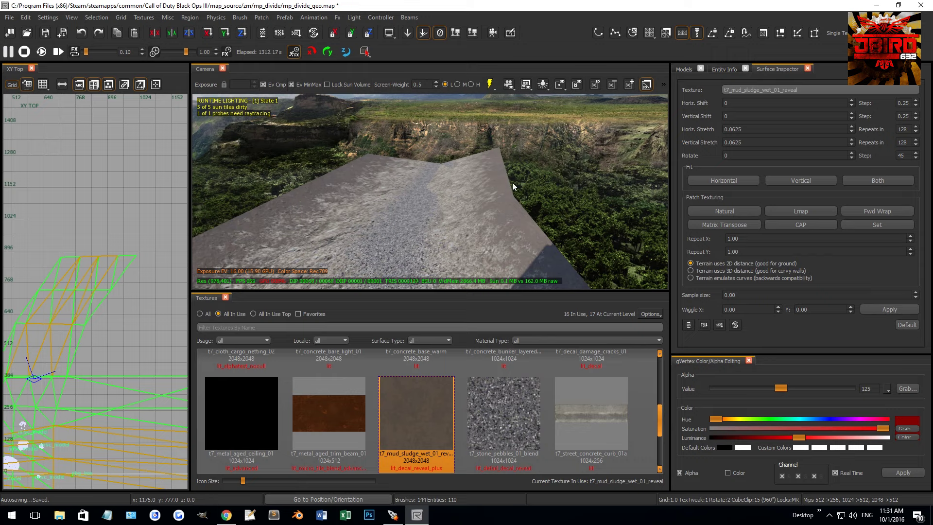
Select all bank layers and shift their two farthest vertex rows slightly toward negative X in the top view
{"action": "left_click", "coordinate": [473, 181], "text": "shift"}
{"action": "right_click_drag", "start_coordinate": [421, 214], "coordinate": [464, 194]}
{"action": "left_click_drag", "start_coordinate": [426, 193], "coordinate": [454, 223]}
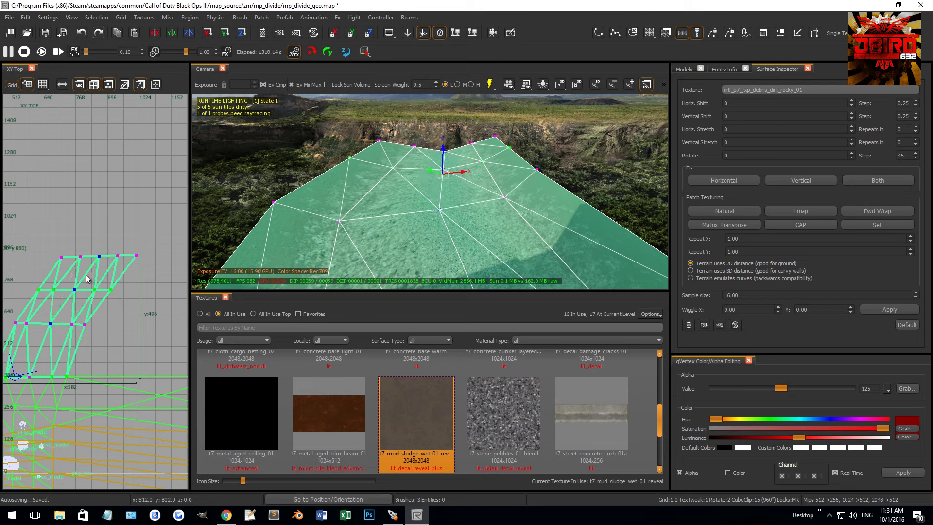
{"action": "left_click_drag", "start_coordinate": [116, 293], "coordinate": [108, 299]}
{"action": "left_click_drag", "start_coordinate": [22, 231], "coordinate": [112, 265]}
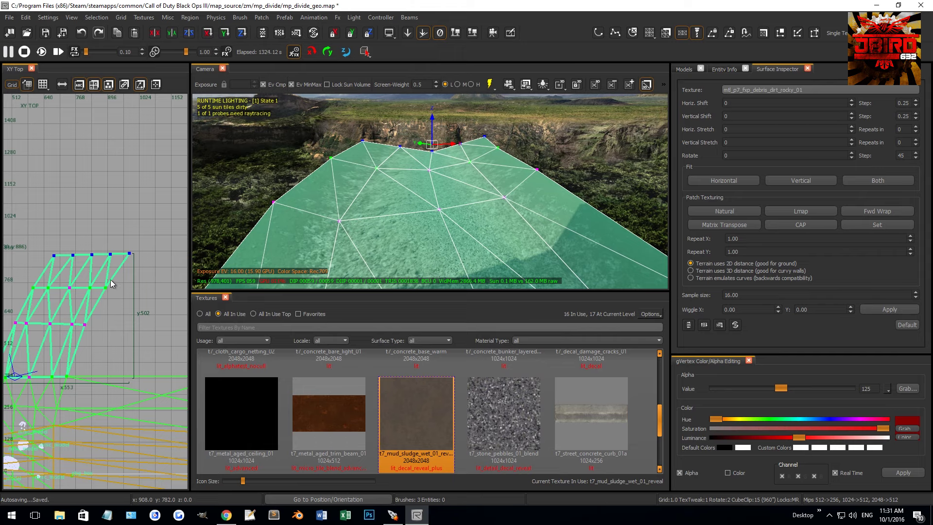
Insert another vertex row near the base of the bank layers and move it by -16 in X and 4 in Y
{"action": "right_click_drag", "start_coordinate": [116, 292], "coordinate": [90, 318]}
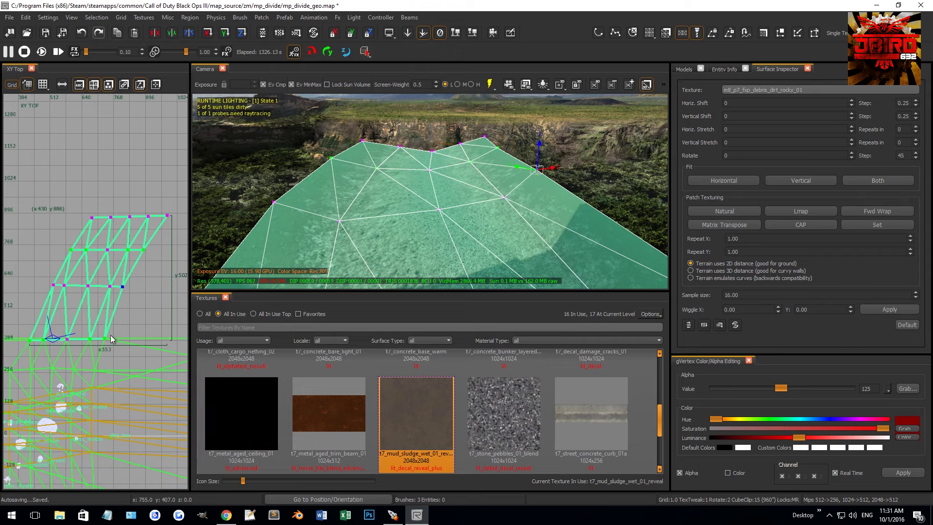
{"action": "key", "text": "ctrl+shift+plus"}
{"action": "left_click_drag", "start_coordinate": [131, 329], "coordinate": [130, 328], "text": "shift"}
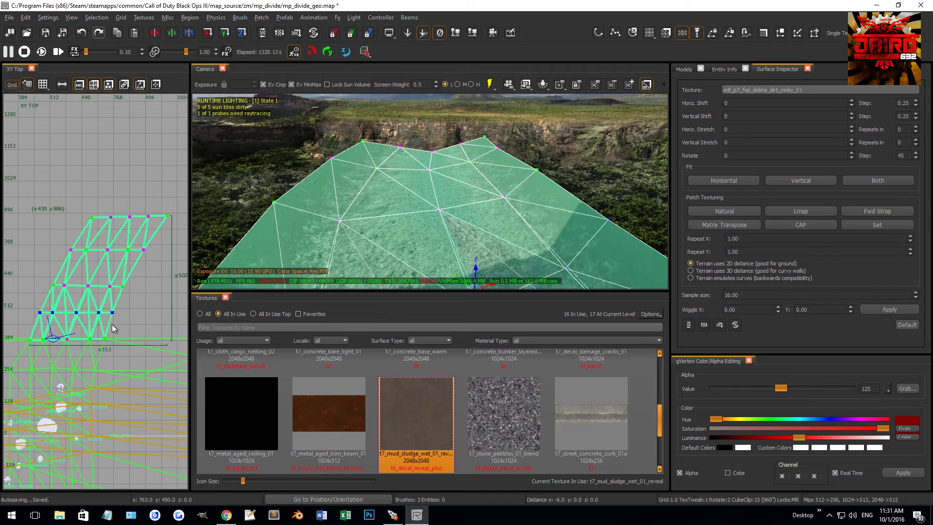
{"action": "key", "text": "Escape"}
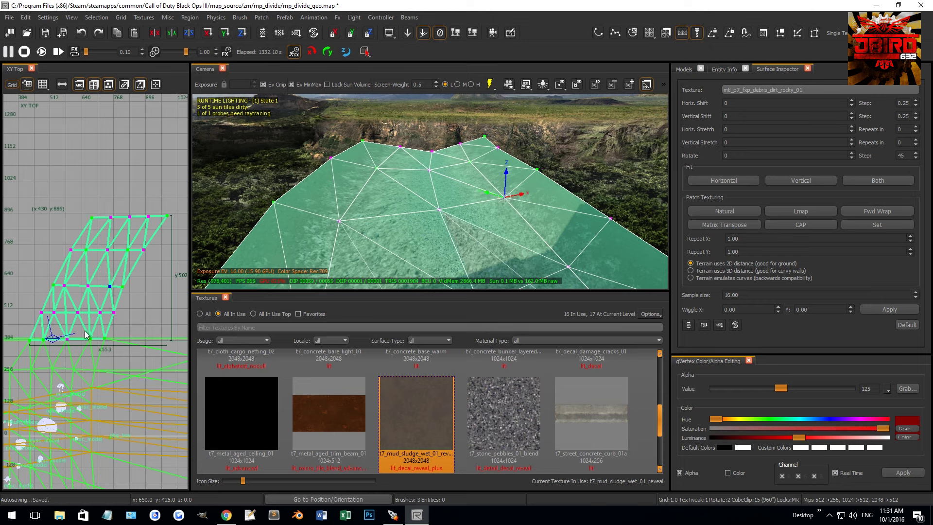
{"action": "left_click_drag", "start_coordinate": [30, 300], "coordinate": [146, 331], "text": "shift"}
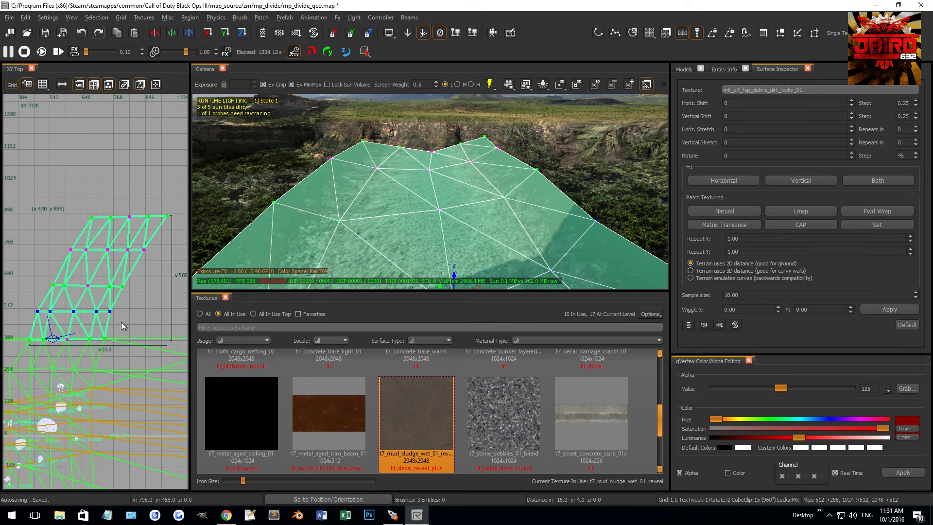
Curve the bank by rotating its vertex rows about Z, with -25 for the farthest, -15 for the next and -5 nearest the base
{"action": "left_click_drag", "start_coordinate": [141, 298], "coordinate": [149, 271], "text": "shift"}
{"action": "left_click_drag", "start_coordinate": [84, 208], "coordinate": [130, 229], "text": "shift"}
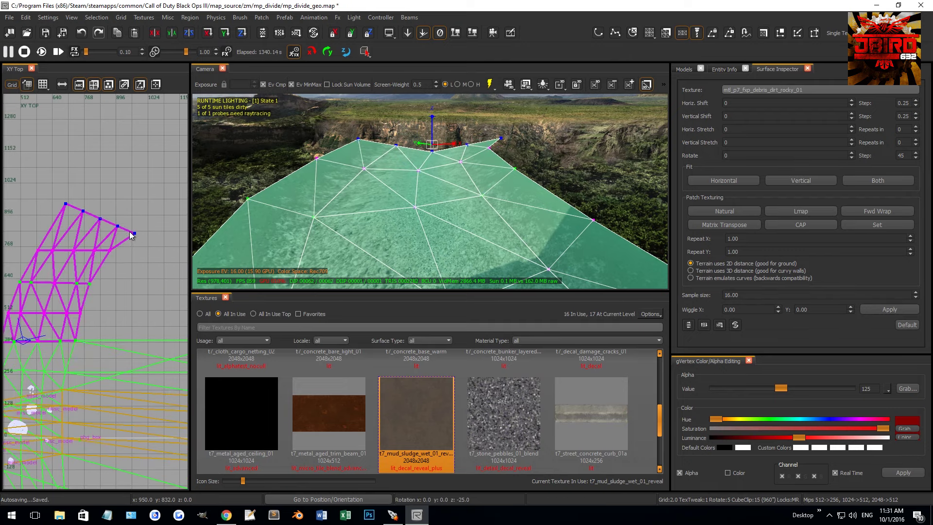
{"action": "left_click_drag", "start_coordinate": [42, 237], "coordinate": [138, 258], "text": "shift"}
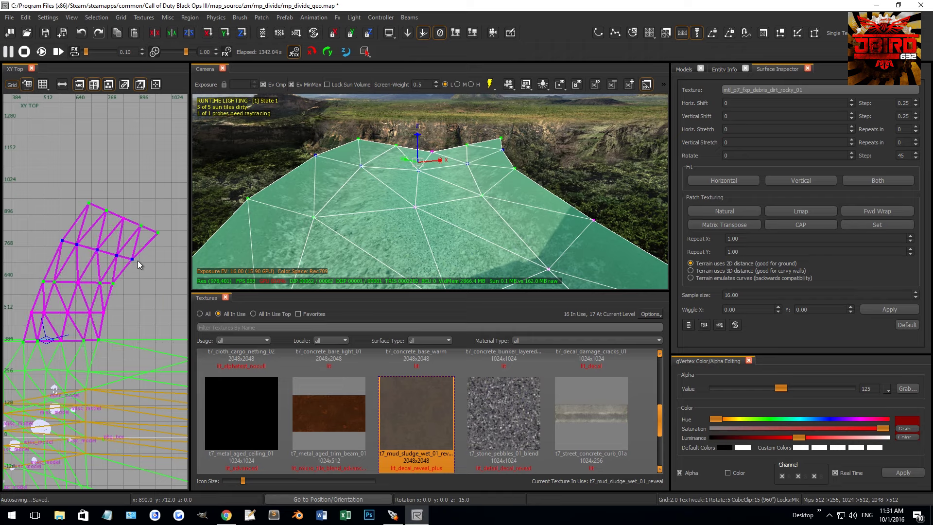
{"action": "left_click_drag", "start_coordinate": [31, 266], "coordinate": [120, 320], "text": "shift"}
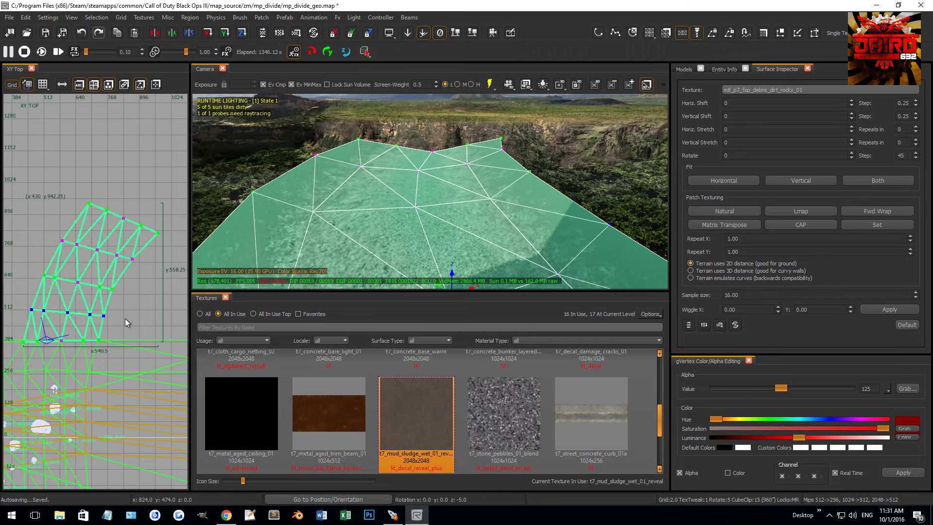
{"action": "key", "text": "Escape"}
Duplicate the riverbed terrain and trim the copy's vertices down to the narrow edge strip adjoining the new bank
{"action": "right_click_drag", "start_coordinate": [429, 219], "coordinate": [349, 160]}
{"action": "left_click", "coordinate": [461, 234], "text": "shift"}
{"action": "key", "text": "v"}
{"action": "mouse_move", "coordinate": [448, 162]}
{"action": "right_mouse_down"}
{"action": "mouse_move", "coordinate": [458, 186]}
{"action": "mouse_move", "coordinate": [447, 175]}
{"action": "right_mouse_up"}
{"action": "key", "text": "v"}
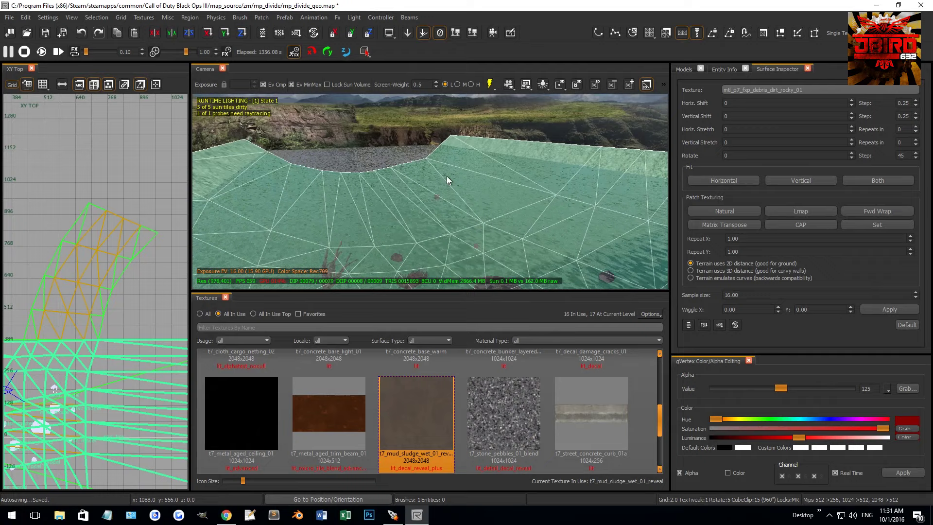
{"action": "key", "text": "v"}
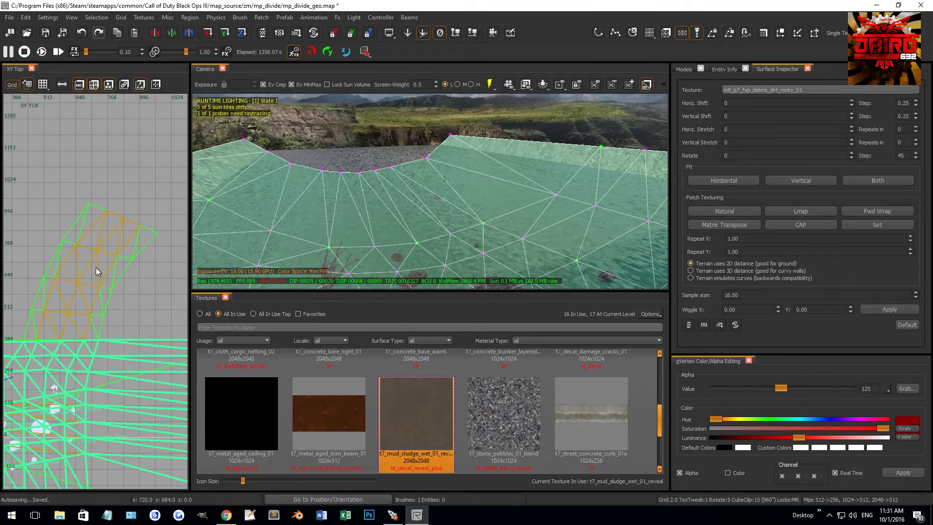
{"action": "scroll", "coordinate": [83, 264], "scroll_direction": "down", "scroll_amount": 3}
{"action": "scroll", "coordinate": [58, 263], "scroll_direction": "up", "scroll_amount": 1}
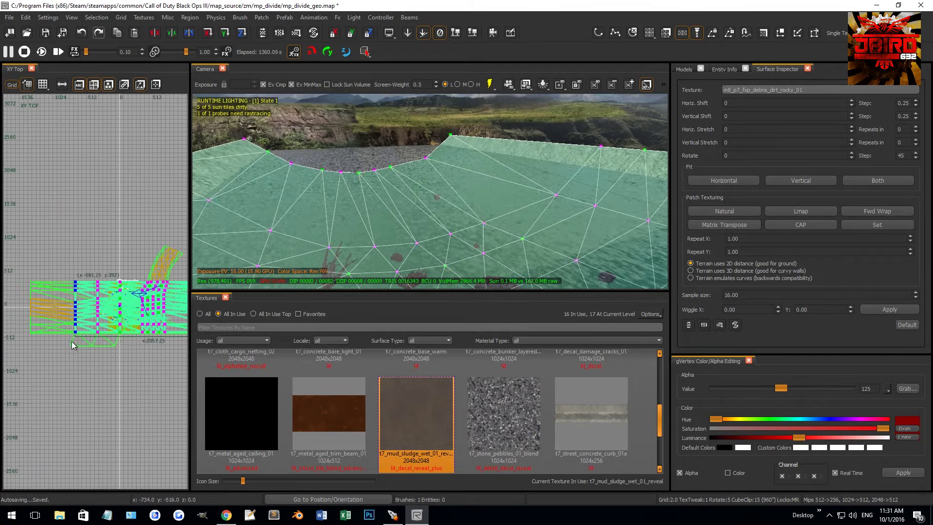
{"action": "scroll", "coordinate": [67, 311], "scroll_direction": "up", "scroll_amount": 2}
{"action": "left_click_drag", "start_coordinate": [67, 311], "coordinate": [107, 311]}
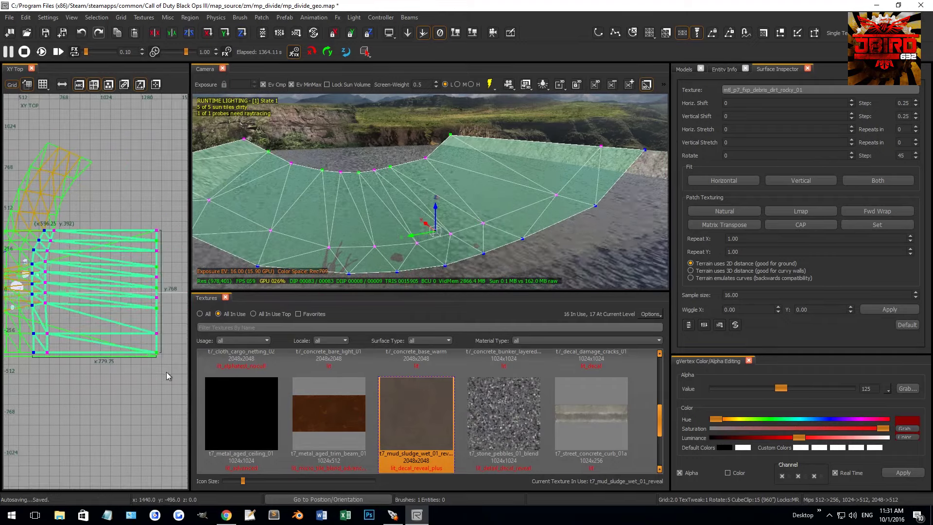
{"action": "left_click_drag", "start_coordinate": [166, 372], "coordinate": [49, 272]}
{"action": "right_click_drag", "start_coordinate": [395, 225], "coordinate": [377, 213]}
Texture the trimmed strip with t7_mud_sludge_wet_01_reveal and fade the alpha of its lower vertices to fully transparent
{"action": "left_click", "coordinate": [416, 413]}
{"action": "key", "text": "v"}
{"action": "left_click_drag", "start_coordinate": [357, 188], "coordinate": [510, 265]}
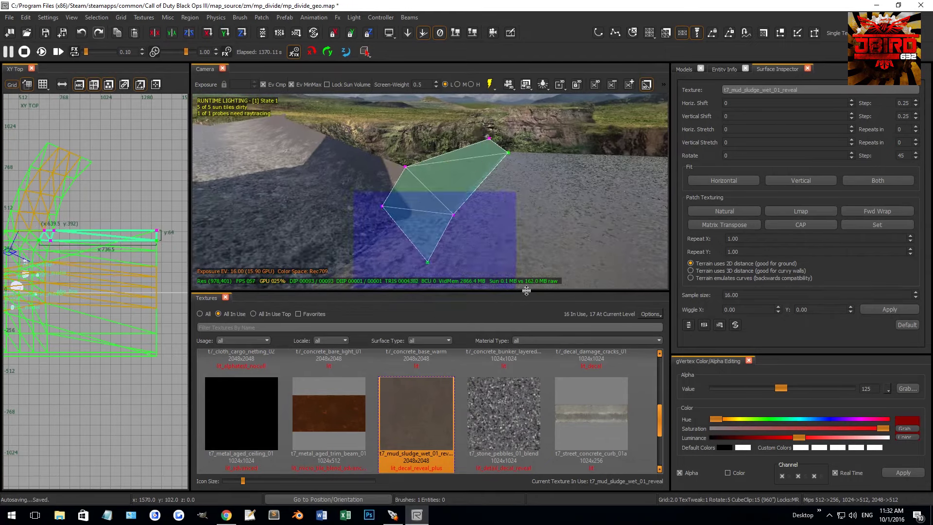
{"action": "left_click_drag", "start_coordinate": [781, 387], "coordinate": [625, 370]}
{"action": "right_click_drag", "start_coordinate": [509, 279], "coordinate": [468, 262]}
{"action": "key", "text": "v"}
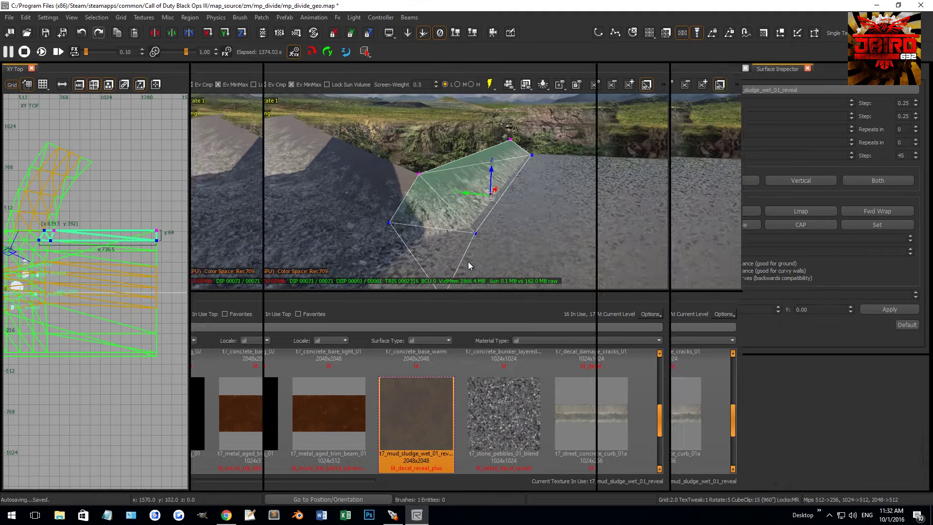
Change the collision type of the mud edge strip and clear the selection
{"action": "right_click", "coordinate": [161, 232]}
{"action": "left_click", "coordinate": [211, 300]}
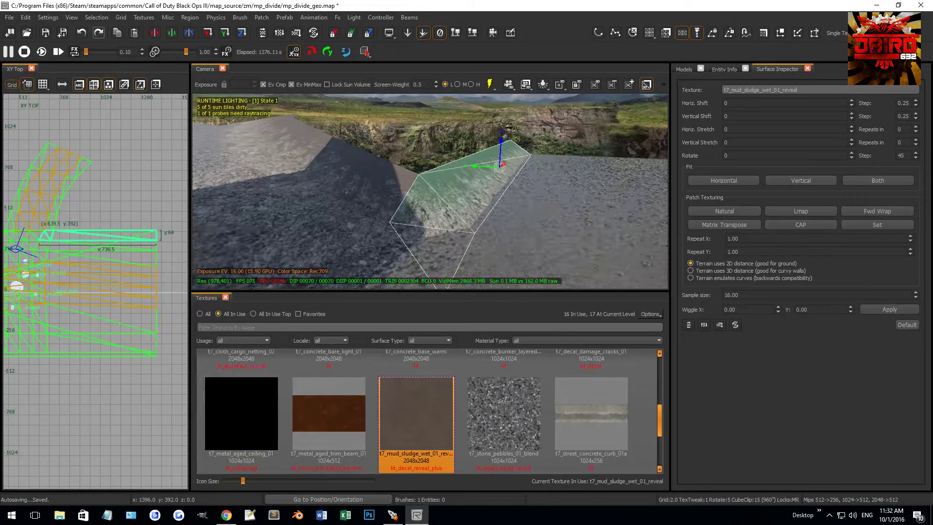
{"action": "key", "text": "Escape"}
Apply Lmap patch texturing to the mud layers of the curved bank and its adjoining edge strip together
{"action": "left_click", "coordinate": [446, 199]}
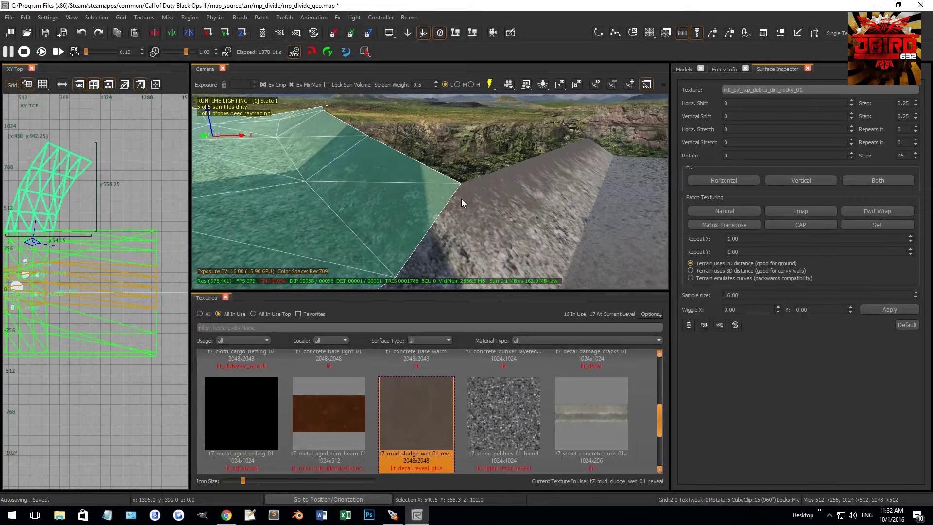
{"action": "left_click", "coordinate": [474, 198]}
{"action": "right_click_drag", "start_coordinate": [474, 198], "coordinate": [471, 179]}
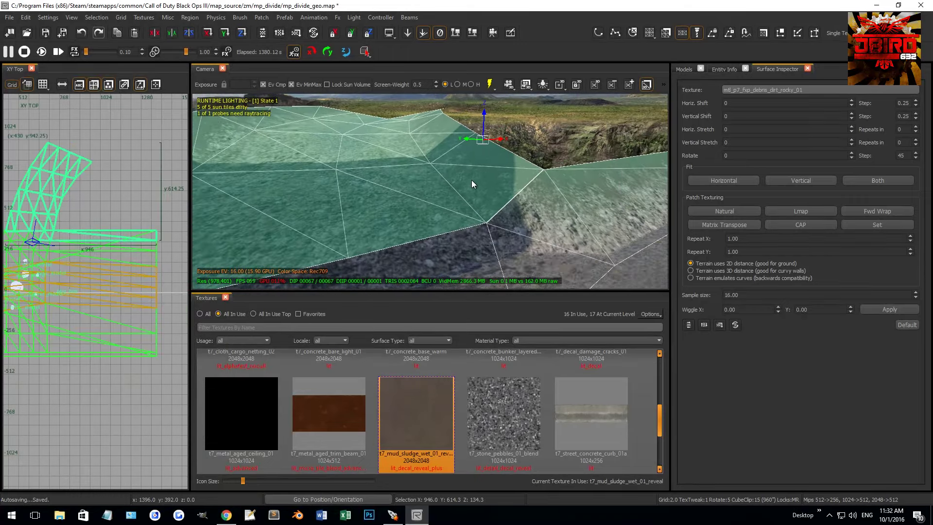
{"action": "key", "text": "Escape"}
{"action": "left_click", "coordinate": [490, 164]}
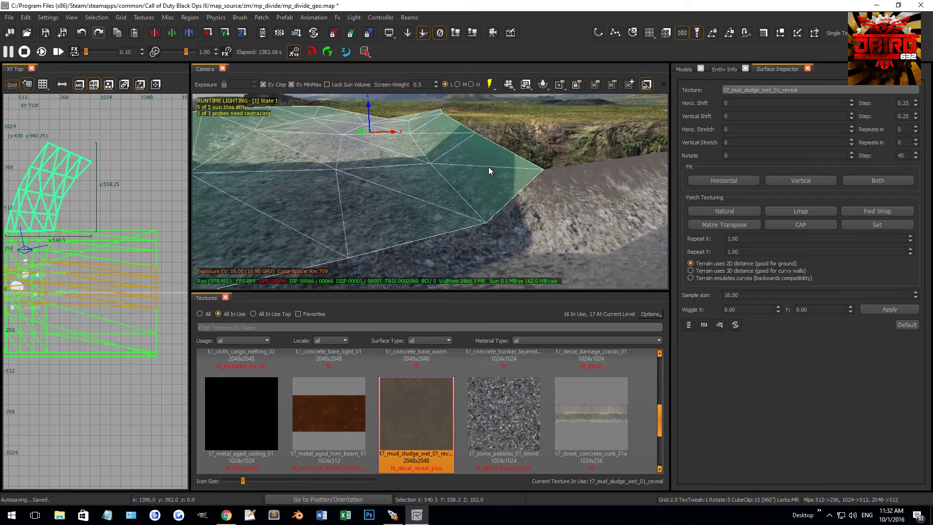
{"action": "left_click", "coordinate": [564, 185], "text": "shift"}
{"action": "right_click_drag", "start_coordinate": [564, 185], "coordinate": [552, 194]}
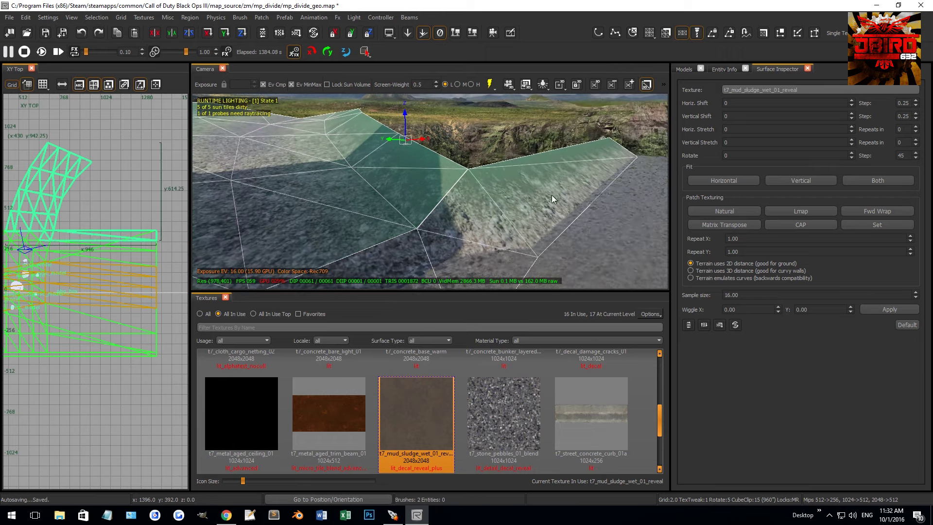
{"action": "left_click", "coordinate": [797, 211]}
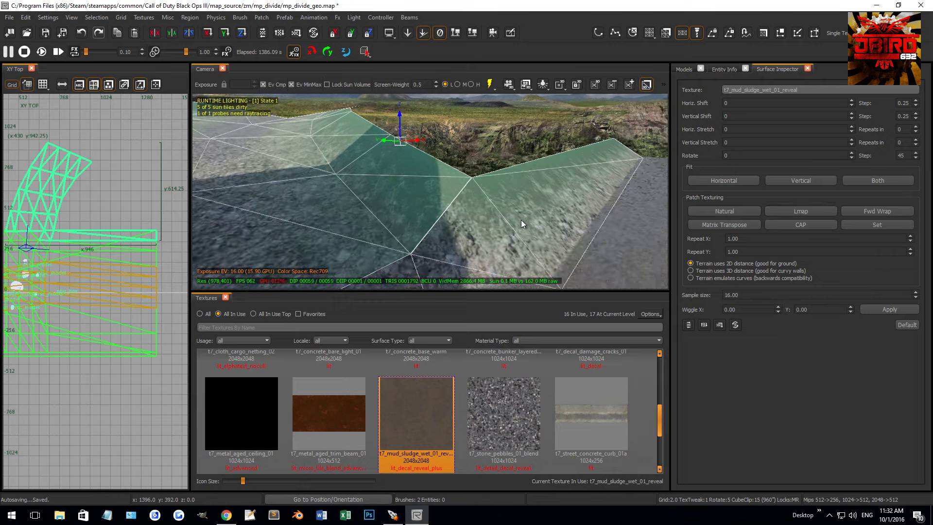
Check the seam between the bank and edge strip layers, including the corner vertex their mud layers share
{"action": "right_click_drag", "start_coordinate": [520, 220], "coordinate": [511, 218]}
{"action": "key", "text": "Escape"}
{"action": "left_click", "coordinate": [474, 189]}
{"action": "left_click", "coordinate": [508, 186], "text": "shift"}
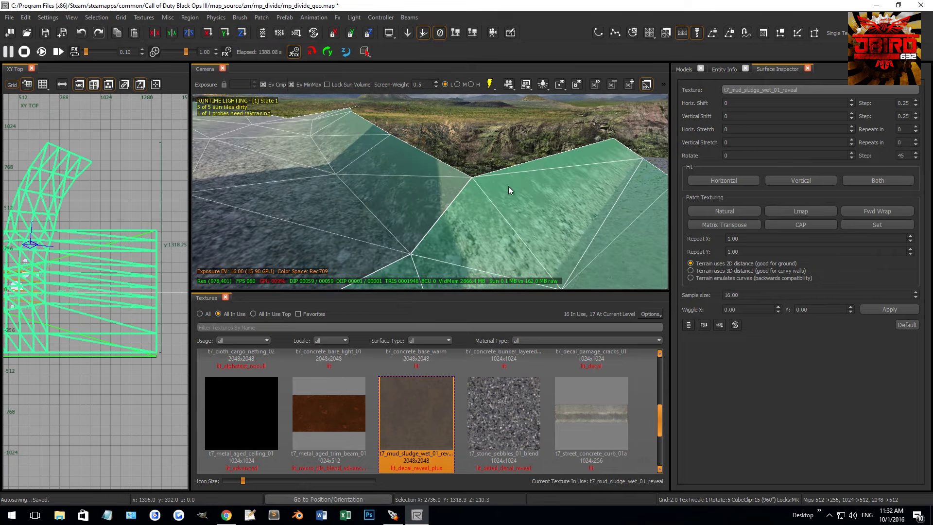
{"action": "right_click_drag", "start_coordinate": [503, 235], "coordinate": [481, 135]}
{"action": "key", "text": "Escape"}
{"action": "left_click", "coordinate": [477, 135]}
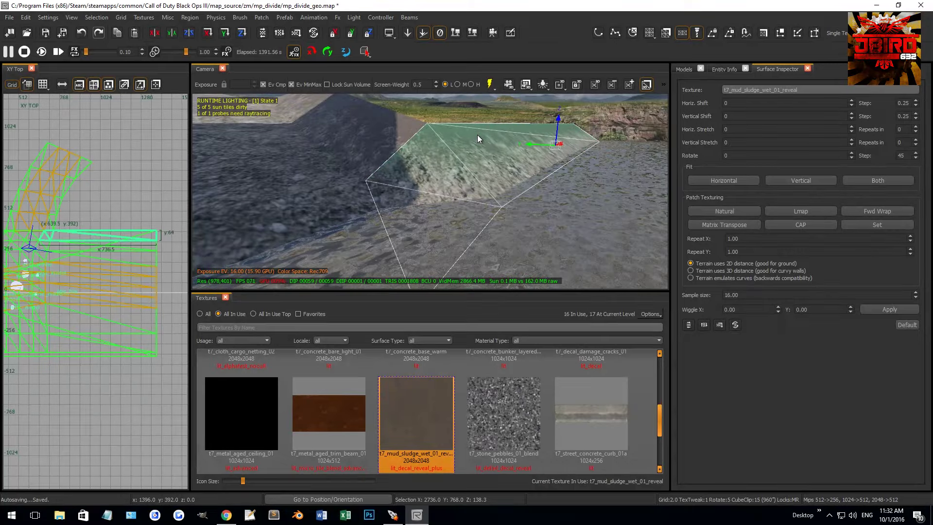
{"action": "left_click", "coordinate": [380, 126], "text": "shift"}
{"action": "right_click_drag", "start_coordinate": [381, 126], "coordinate": [454, 189]}
{"action": "key", "text": "v"}
{"action": "left_click", "coordinate": [431, 212]}
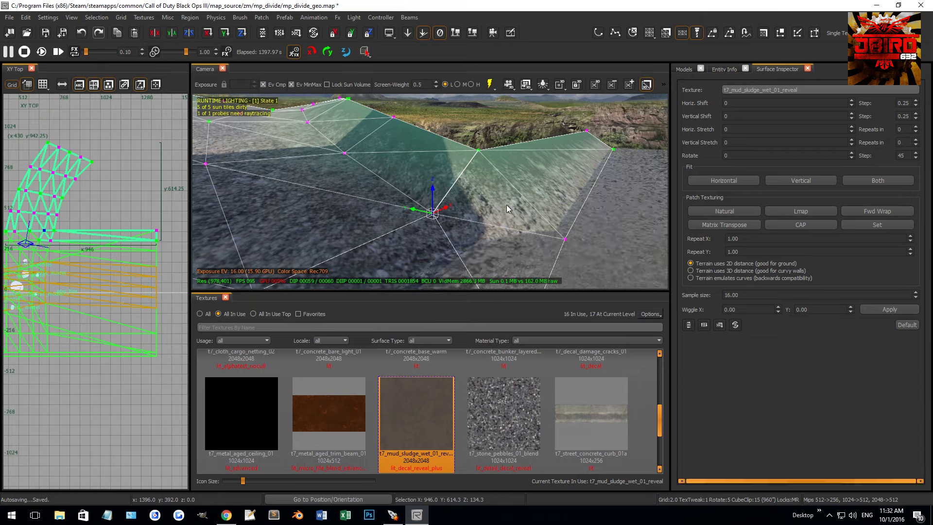
{"action": "key", "text": "Escape"}
Draw a 20 by 36 unit block at the riverbed terrain's far corner and give it the bridge pillar's t7_concrete_bunker_layered_02 texture
{"action": "right_click_drag", "start_coordinate": [493, 141], "coordinate": [234, 233]}
{"action": "scroll", "coordinate": [147, 251], "scroll_direction": "up", "scroll_amount": 8}
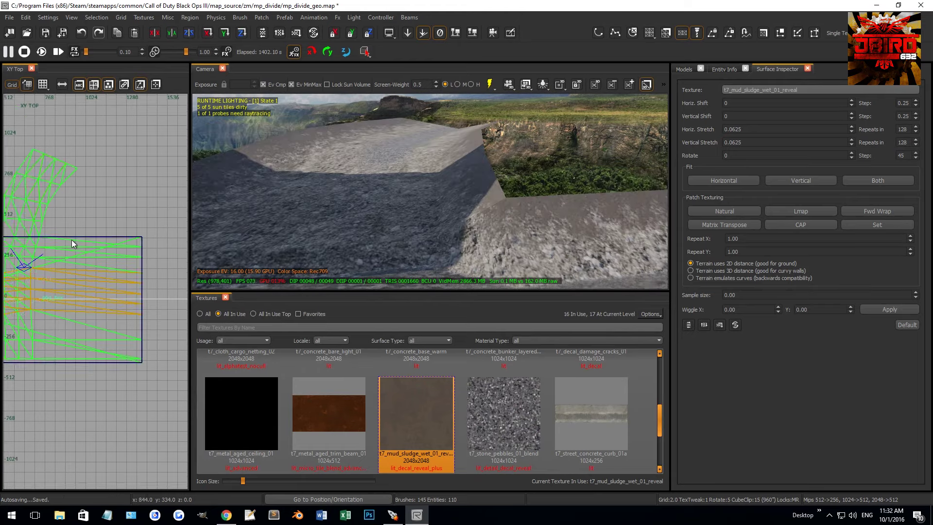
{"action": "scroll", "coordinate": [148, 255], "scroll_direction": "up", "scroll_amount": 2}
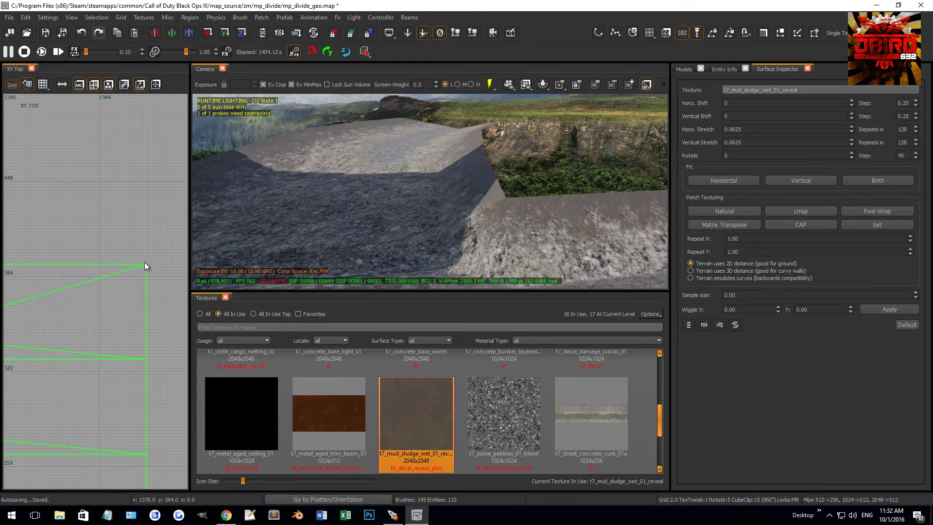
{"action": "mouse_move", "coordinate": [145, 261]}
{"action": "left_mouse_down"}
{"action": "mouse_move", "coordinate": [115, 231]}
{"action": "mouse_move", "coordinate": [130, 195]}
{"action": "left_mouse_up"}
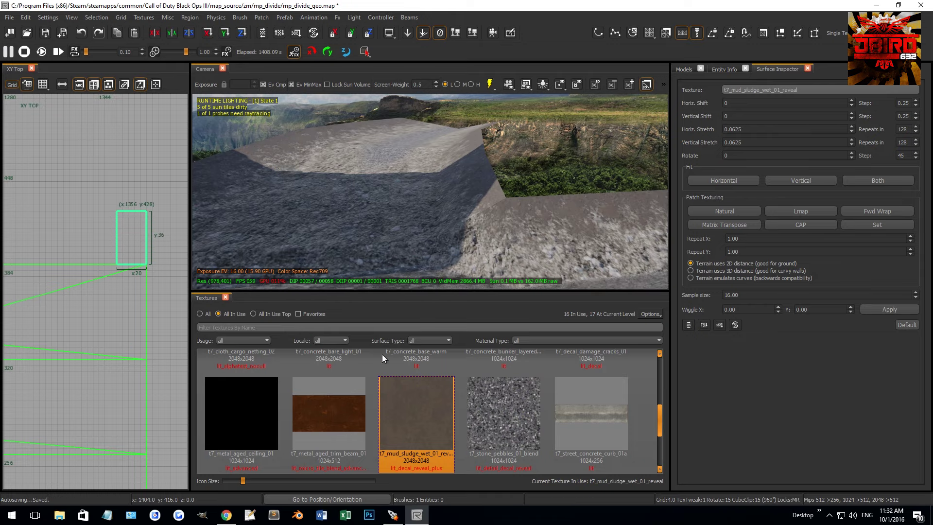
{"action": "right_click_drag", "start_coordinate": [340, 243], "coordinate": [372, 230]}
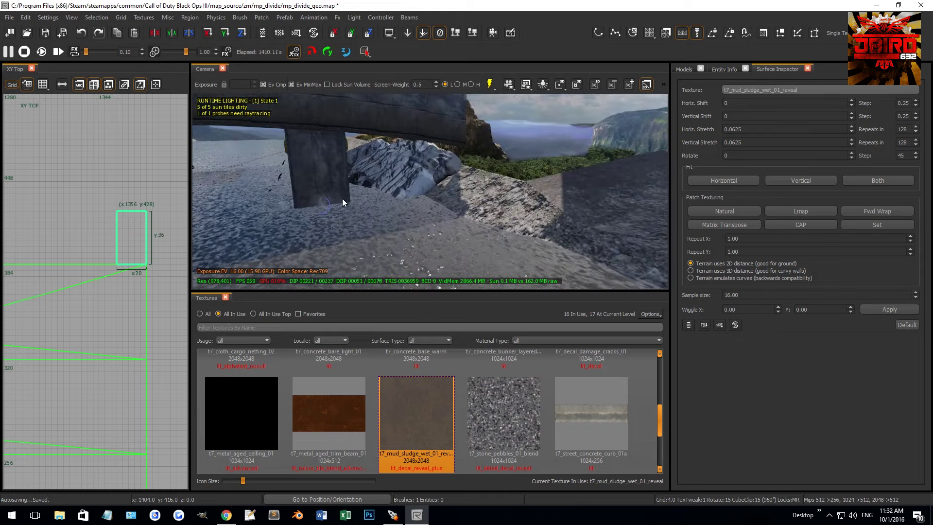
{"action": "middle_click", "coordinate": [326, 182]}
{"action": "key", "text": "f"}
Stretch the concrete block along the terrain edge to 644 units long and raise it to stand above the bank
{"action": "scroll", "coordinate": [101, 246], "scroll_direction": "down", "scroll_amount": 10}
{"action": "left_click_drag", "start_coordinate": [127, 246], "coordinate": [45, 246]}
{"action": "scroll", "coordinate": [53, 246], "scroll_direction": "up", "scroll_amount": 6}
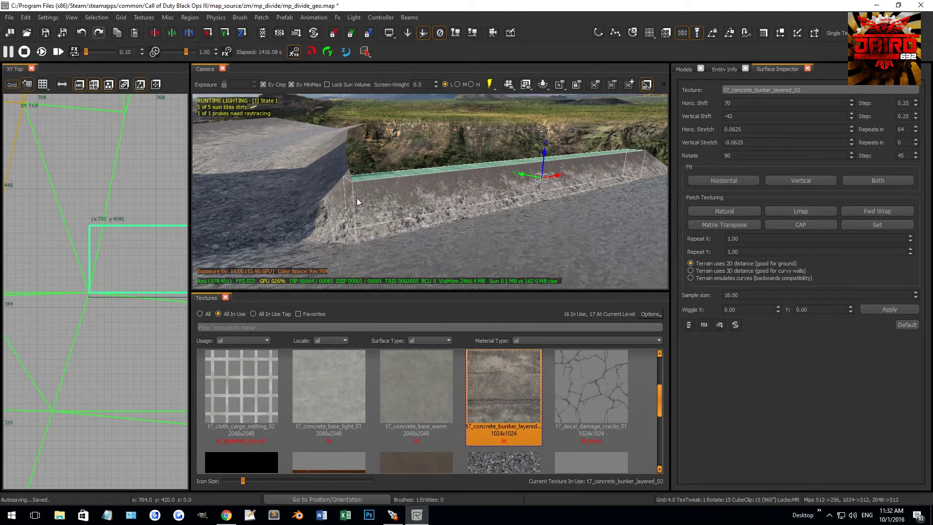
{"action": "right_click_drag", "start_coordinate": [233, 214], "coordinate": [263, 211]}
{"action": "key", "text": "ctrl+Tab"}
{"action": "scroll", "coordinate": [120, 254], "scroll_direction": "up", "scroll_amount": 2}
{"action": "mouse_move", "coordinate": [120, 254]}
{"action": "left_mouse_down"}
{"action": "mouse_move", "coordinate": [124, 223]}
{"action": "mouse_move", "coordinate": [124, 231]}
{"action": "left_mouse_up"}
{"action": "mouse_move", "coordinate": [229, 228]}
{"action": "right_mouse_down"}
{"action": "mouse_move", "coordinate": [222, 280]}
{"action": "mouse_move", "coordinate": [213, 253]}
{"action": "mouse_move", "coordinate": [223, 243]}
{"action": "mouse_move", "coordinate": [411, 160]}
{"action": "mouse_move", "coordinate": [435, 160]}
{"action": "mouse_move", "coordinate": [442, 192]}
{"action": "mouse_move", "coordinate": [420, 160]}
{"action": "right_mouse_up"}
Try to split the concrete wall crosswise with a clip line at x 1088
{"action": "key", "text": "Escape"}
{"action": "left_click", "coordinate": [395, 182], "text": "shift"}
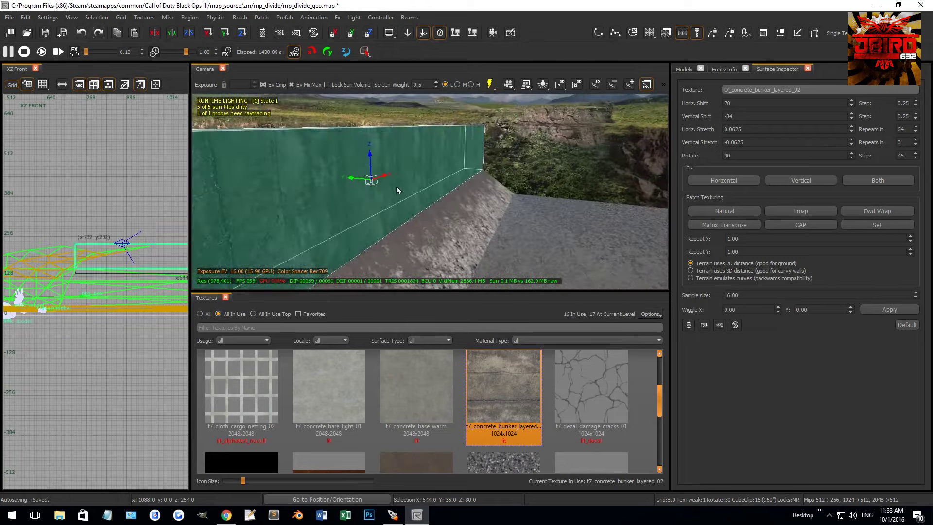
{"action": "key", "text": "ctrl+Tab"}
{"action": "scroll", "coordinate": [94, 284], "scroll_direction": "up", "scroll_amount": 3}
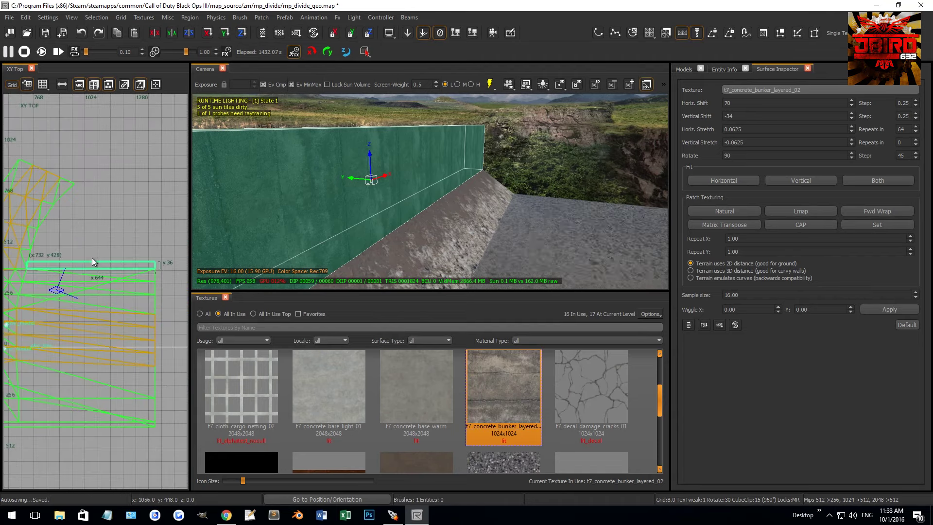
{"action": "scroll", "coordinate": [95, 271], "scroll_direction": "up", "scroll_amount": 2}
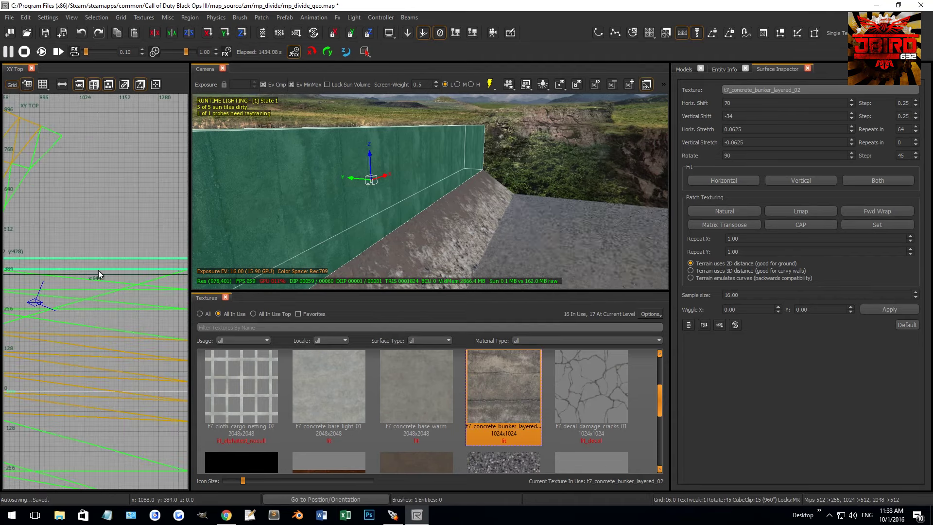
{"action": "mouse_move", "coordinate": [98, 271]}
{"action": "right_mouse_down"}
{"action": "mouse_move", "coordinate": [22, 297]}
{"action": "mouse_move", "coordinate": [95, 272]}
{"action": "right_mouse_up"}
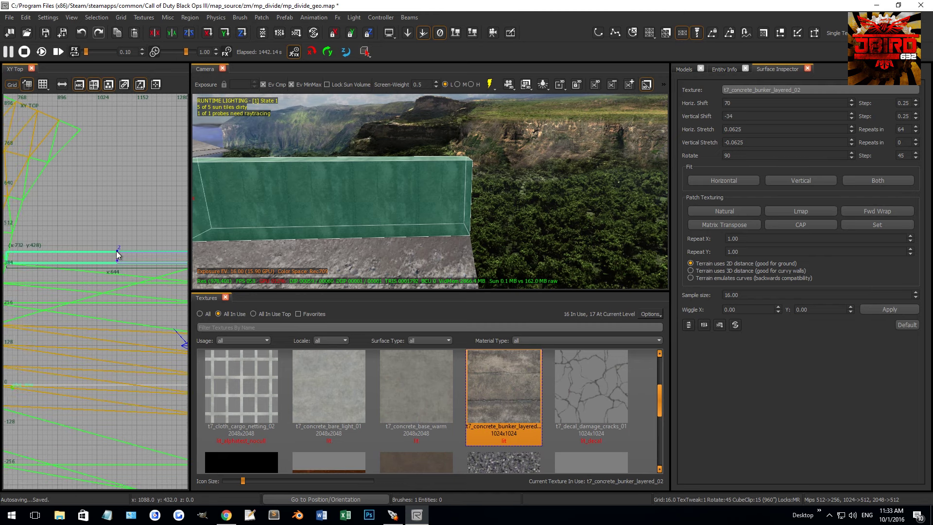
{"action": "key", "text": "Escape"}
{"action": "left_click", "coordinate": [283, 188]}
{"action": "right_click_drag", "start_coordinate": [147, 213], "coordinate": [145, 217]}
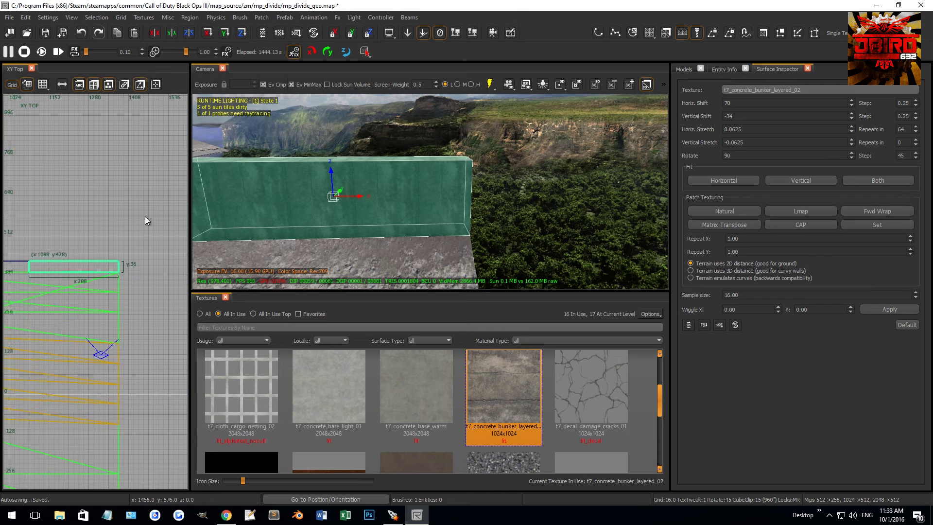
{"action": "right_click_drag", "start_coordinate": [348, 186], "coordinate": [332, 185]}
{"action": "key", "text": "ctrl+z"}
Split the concrete wall crosswise into two sections with a clip line at x 1072
{"action": "scroll", "coordinate": [93, 276], "scroll_direction": "up", "scroll_amount": 3}
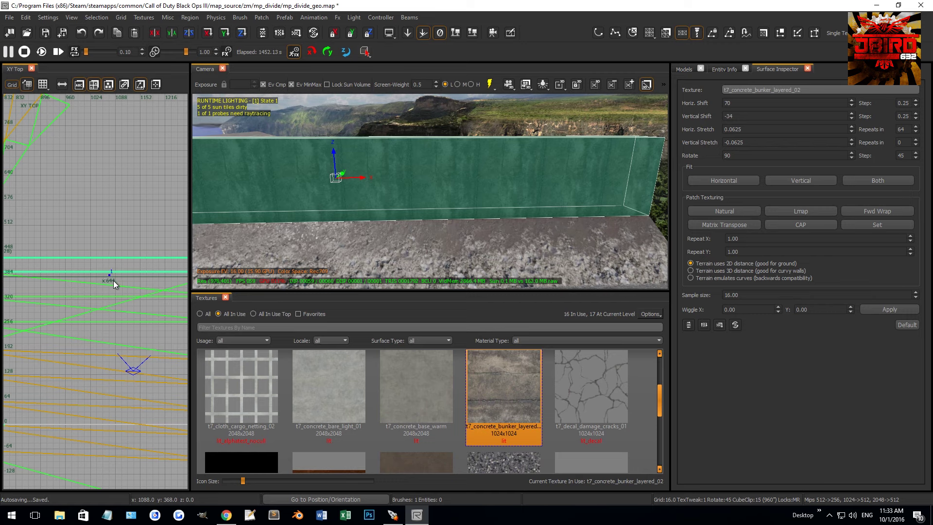
{"action": "scroll", "coordinate": [108, 278], "scroll_direction": "up", "scroll_amount": 2}
{"action": "left_click", "coordinate": [109, 224]}
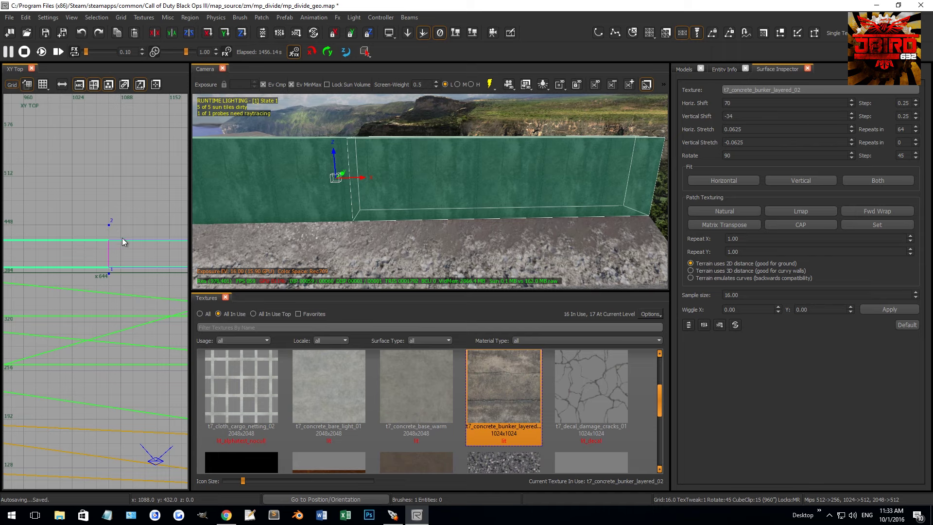
{"action": "right_click_drag", "start_coordinate": [403, 165], "coordinate": [404, 153]}
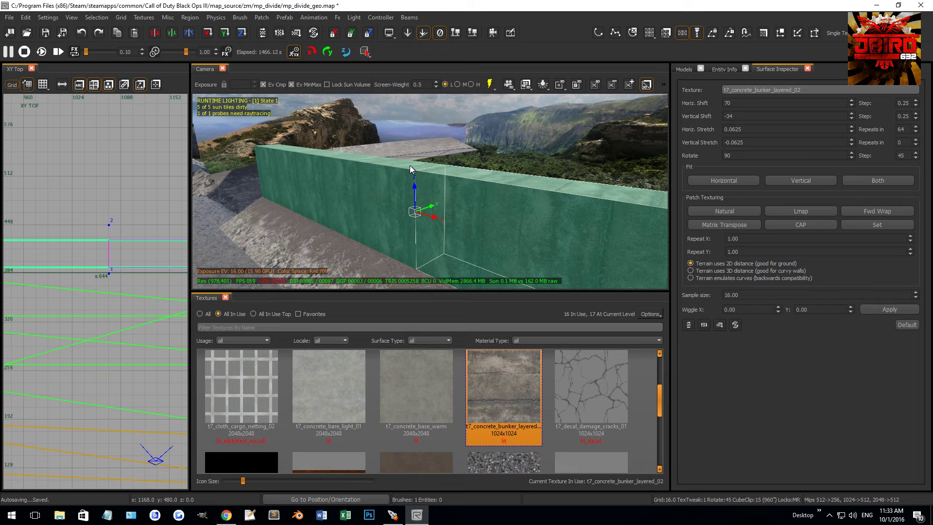
{"action": "left_click", "coordinate": [410, 165], "text": "shift"}
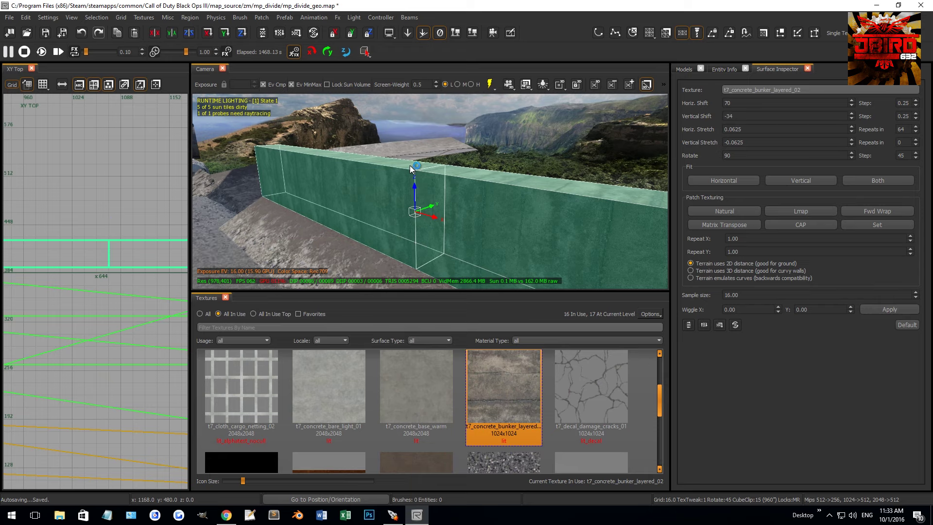
Angle the 304-unit wall section away from the riverbed by moving the edges of its free end outward
{"action": "right_click_drag", "start_coordinate": [389, 197], "coordinate": [451, 205]}
{"action": "key", "text": "Escape"}
{"action": "left_click", "coordinate": [447, 210], "text": "shift"}
{"action": "scroll", "coordinate": [162, 249], "scroll_direction": "down", "scroll_amount": 4}
{"action": "scroll", "coordinate": [127, 248], "scroll_direction": "up", "scroll_amount": 4}
{"action": "left_click_drag", "start_coordinate": [127, 248], "coordinate": [126, 227]}
{"action": "left_click_drag", "start_coordinate": [127, 259], "coordinate": [128, 235]}
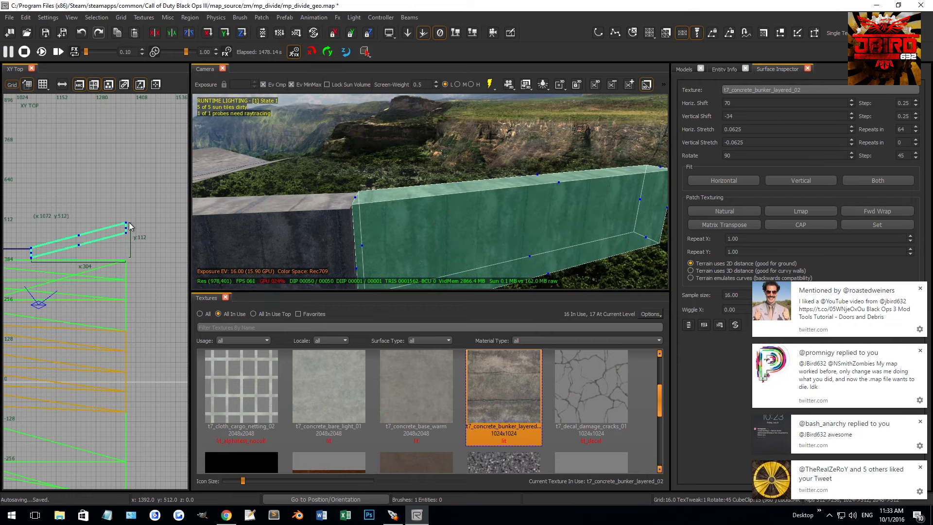
{"action": "left_click_drag", "start_coordinate": [129, 223], "coordinate": [128, 231]}
Set the grid to 2 and align the angled section's inner corner with the straight section's corner at y 392
{"action": "mouse_move", "coordinate": [427, 185]}
{"action": "right_mouse_down"}
{"action": "mouse_move", "coordinate": [386, 194]}
{"action": "mouse_move", "coordinate": [473, 200]}
{"action": "right_mouse_up"}
{"action": "key", "text": "Escape"}
{"action": "left_click", "coordinate": [78, 234], "text": "shift"}
{"action": "scroll", "coordinate": [68, 240], "scroll_direction": "up", "scroll_amount": 4}
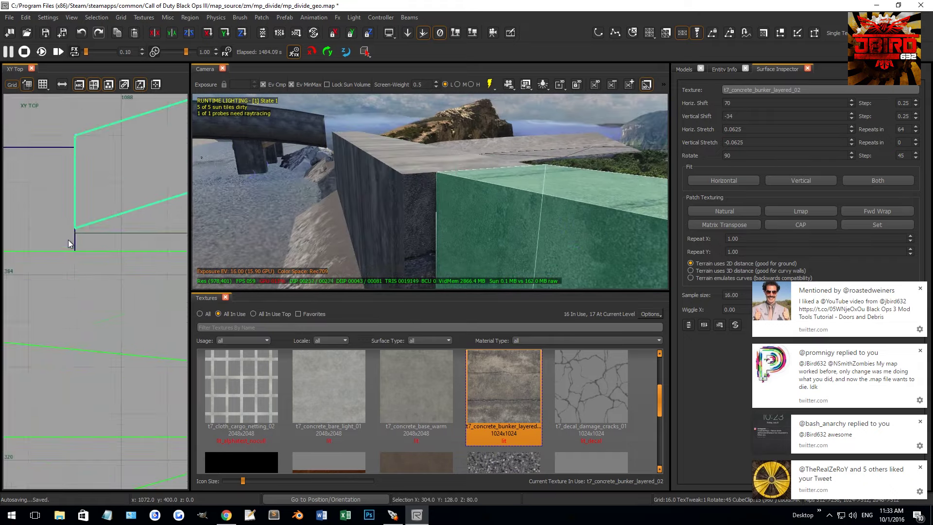
{"action": "key", "text": "e"}
{"action": "key", "text": "2"}
{"action": "left_click_drag", "start_coordinate": [77, 228], "coordinate": [79, 250]}
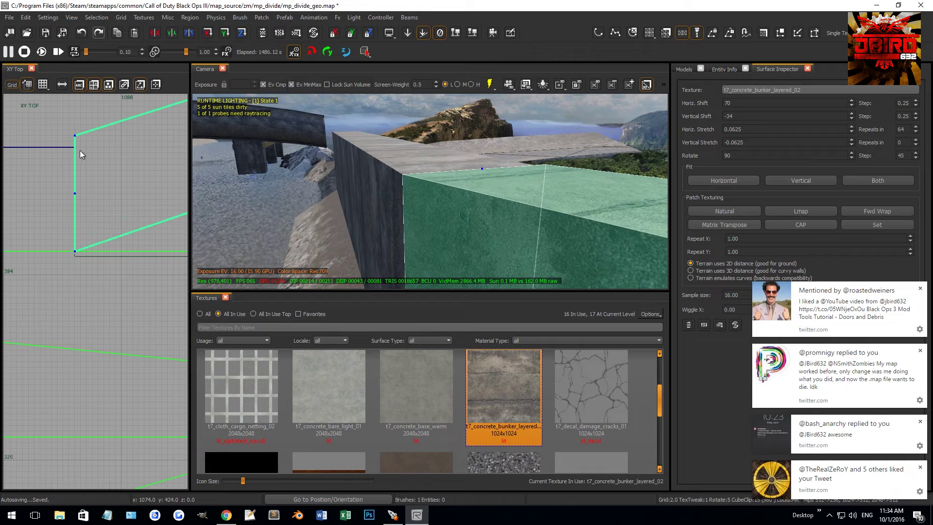
{"action": "scroll", "coordinate": [73, 194], "scroll_direction": "down", "scroll_amount": 5}
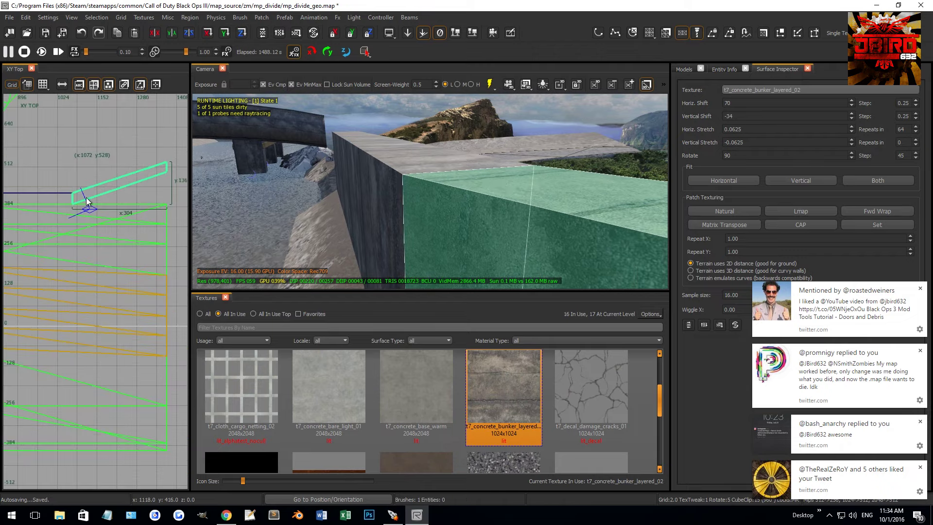
Cover both wall sections entirely with the caulk texture
{"action": "left_click", "coordinate": [359, 228], "text": "shift"}
{"action": "scroll", "coordinate": [283, 383], "scroll_direction": "up", "scroll_amount": 2}
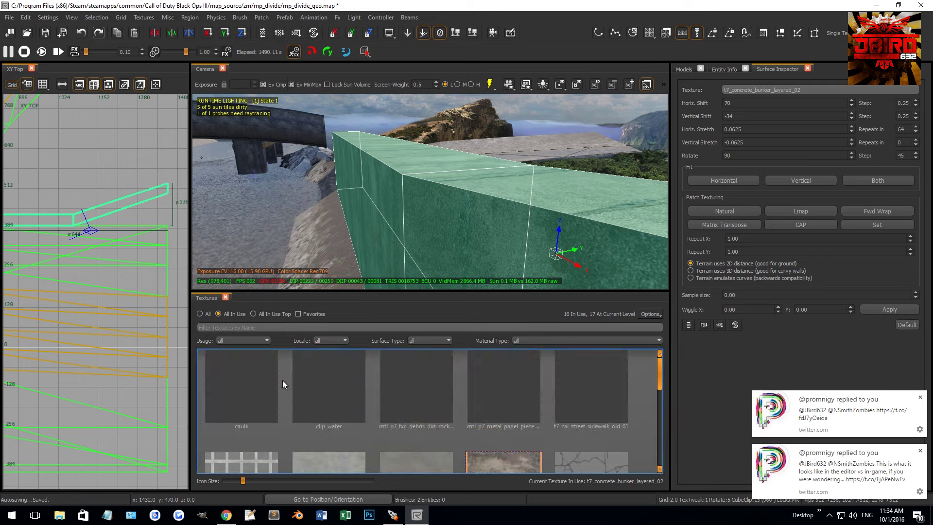
{"action": "left_click", "coordinate": [253, 359]}
{"action": "key", "text": "Escape"}
Texture the riverbed-facing sides of both wall sections with t7_concrete_bunker_layered_02
{"action": "right_click_drag", "start_coordinate": [409, 192], "coordinate": [488, 233]}
{"action": "left_click", "coordinate": [487, 233], "text": "shift"}
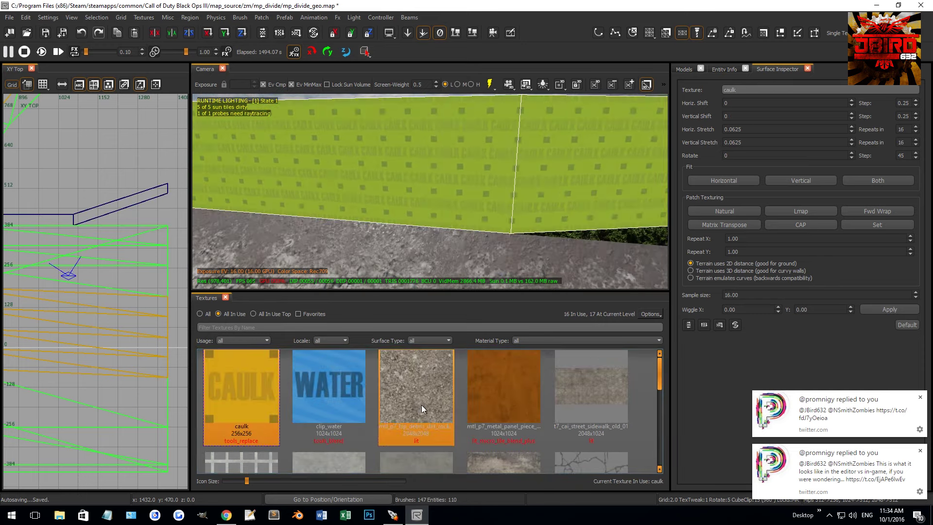
{"action": "scroll", "coordinate": [422, 404], "scroll_direction": "down", "scroll_amount": 2}
{"action": "left_click", "coordinate": [517, 378]}
{"action": "key", "text": "Escape"}
Draw a 12-unit-deep, 80-unit-high pillar brush against the wall where the two sections meet and texture it with caulk
{"action": "right_click_drag", "start_coordinate": [455, 214], "coordinate": [454, 208]}
{"action": "left_click", "coordinate": [464, 194], "text": "shift"}
{"action": "scroll", "coordinate": [96, 261], "scroll_direction": "up", "scroll_amount": 6}
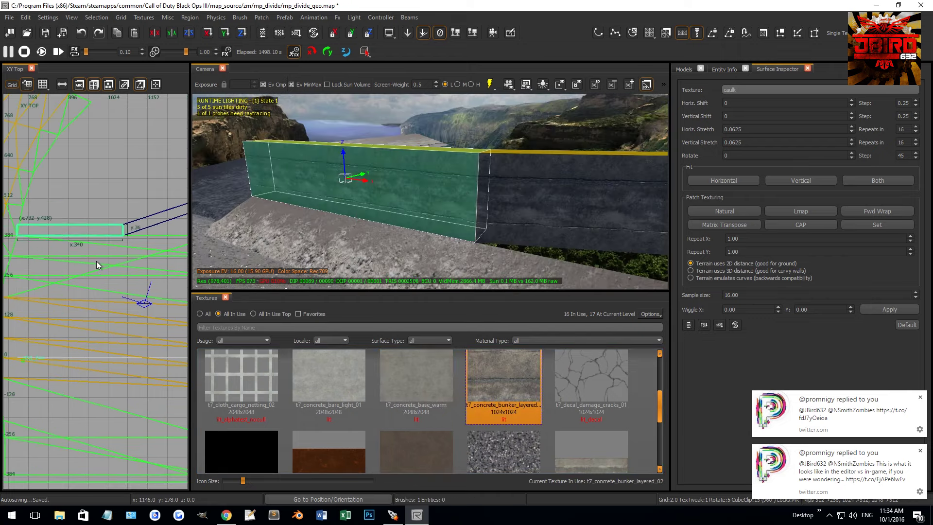
{"action": "key", "text": "Escape"}
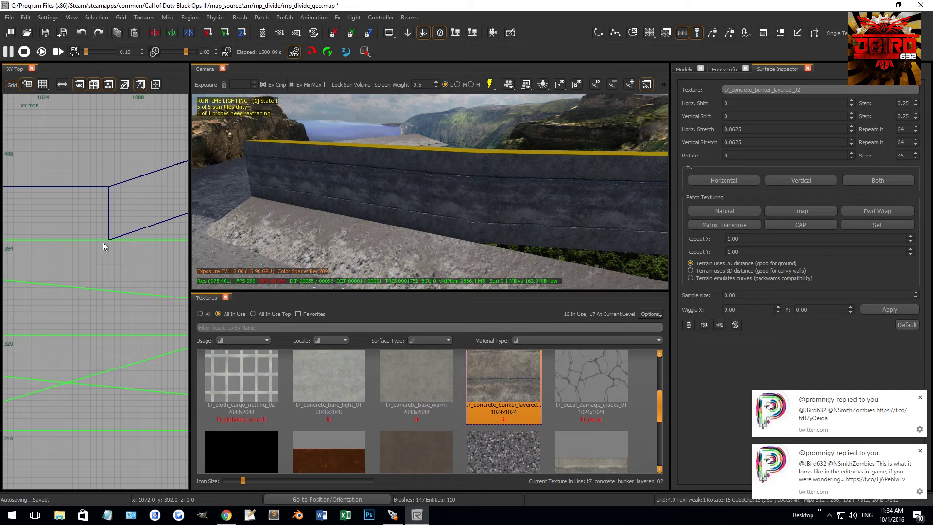
{"action": "left_click_drag", "start_coordinate": [109, 240], "coordinate": [74, 257]}
{"action": "key", "text": "ctrl+Tab"}
{"action": "scroll", "coordinate": [348, 395], "scroll_direction": "up", "scroll_amount": 2}
{"action": "left_click", "coordinate": [275, 388]}
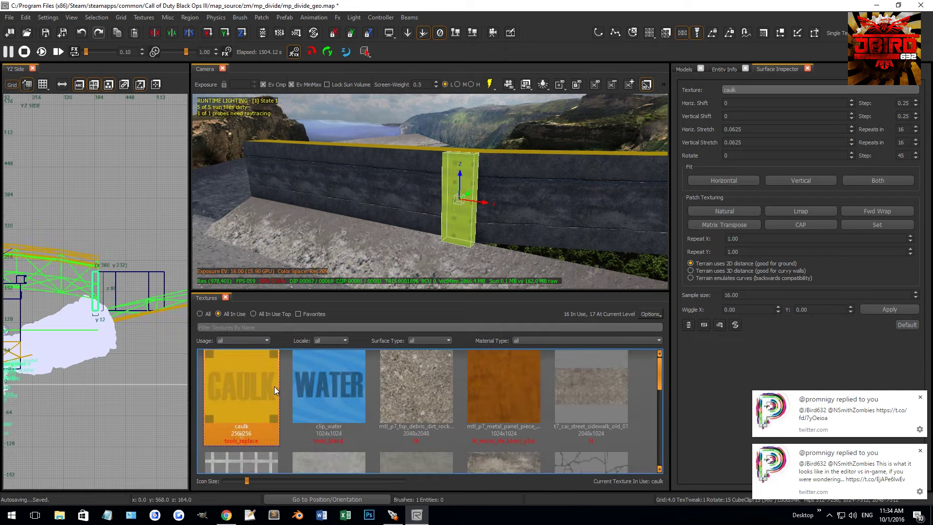
Extend the caulk pillar's base downward to a height of 88 units so it reaches into the bank
{"action": "scroll", "coordinate": [152, 362], "scroll_direction": "down", "scroll_amount": 3}
{"action": "scroll", "coordinate": [106, 345], "scroll_direction": "up", "scroll_amount": 4}
{"action": "middle_click_drag", "start_coordinate": [106, 346], "coordinate": [158, 322]}
{"action": "scroll", "coordinate": [161, 321], "scroll_direction": "up", "scroll_amount": 3}
{"action": "left_click_drag", "start_coordinate": [142, 311], "coordinate": [142, 334]}
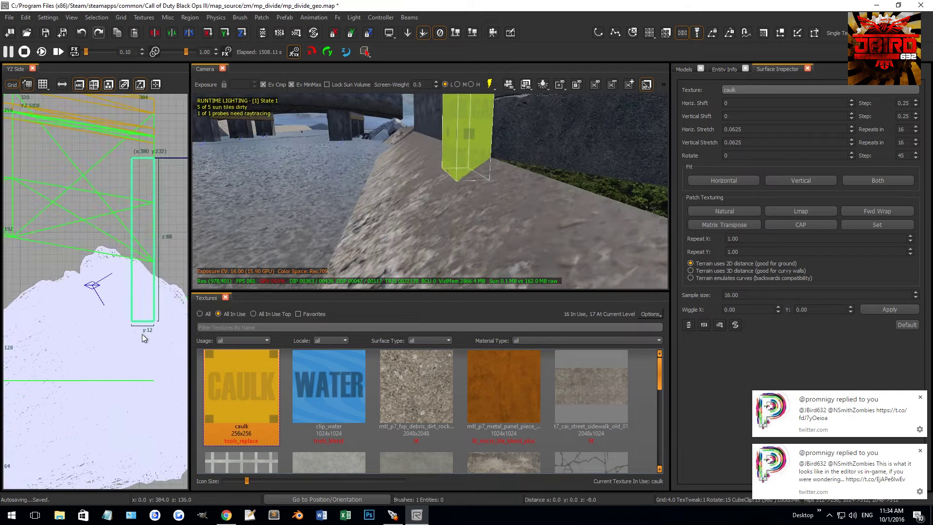
Draw a 12-unit-deep, 56-unit-high caulk brush against the front of the pillar's base and clip it diagonally into a sloped footing
{"action": "scroll", "coordinate": [135, 340], "scroll_direction": "down", "scroll_amount": 3}
{"action": "left_click_drag", "start_coordinate": [139, 323], "coordinate": [132, 323]}
{"action": "left_click_drag", "start_coordinate": [122, 216], "coordinate": [130, 240]}
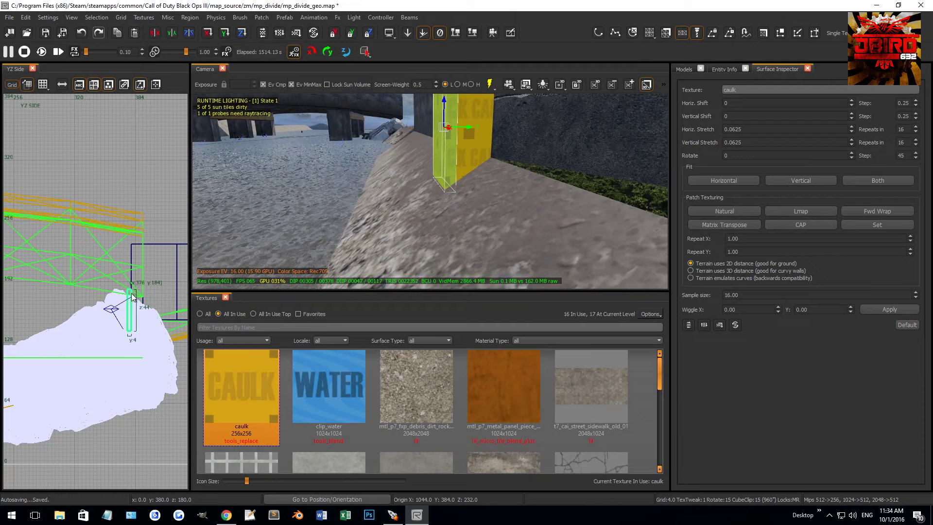
{"action": "scroll", "coordinate": [144, 299], "scroll_direction": "up", "scroll_amount": 3}
{"action": "mouse_move", "coordinate": [141, 291]}
{"action": "left_mouse_down"}
{"action": "mouse_move", "coordinate": [138, 314]}
{"action": "mouse_move", "coordinate": [121, 294]}
{"action": "left_mouse_up"}
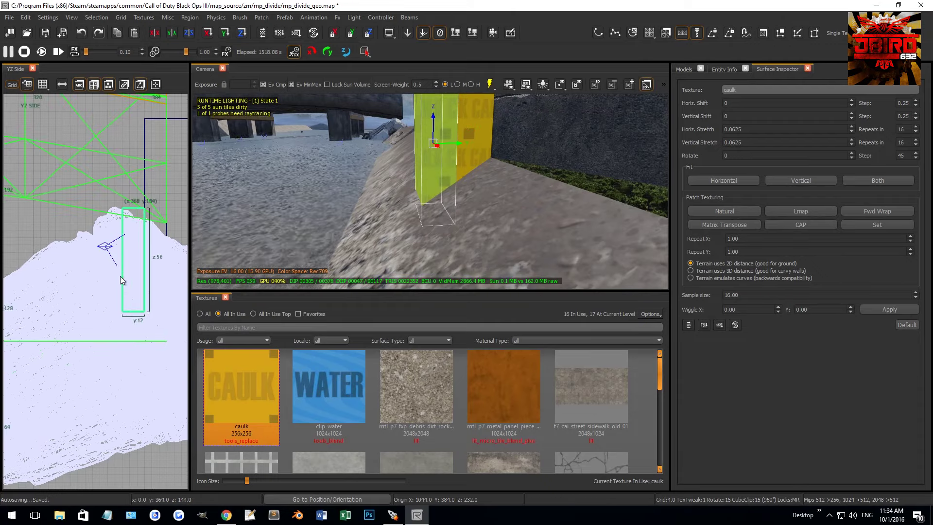
{"action": "left_click_drag", "start_coordinate": [121, 312], "coordinate": [122, 311]}
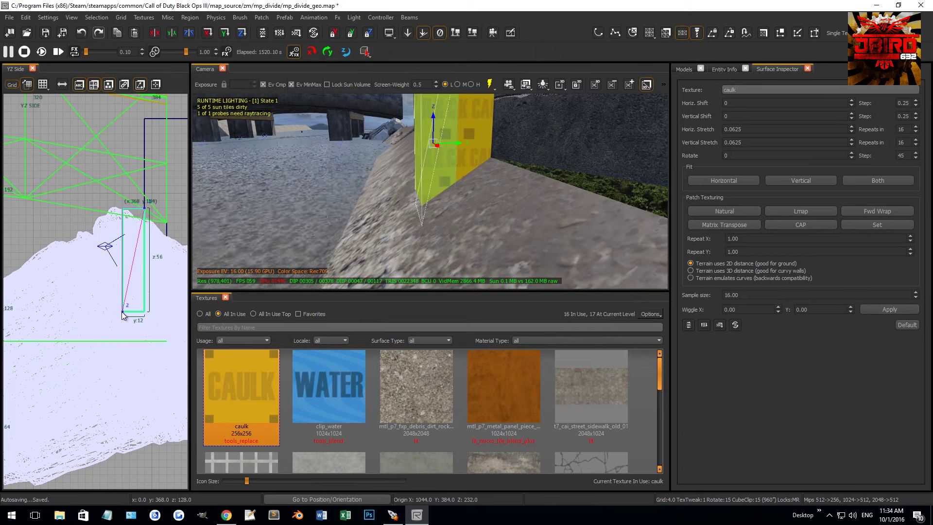
{"action": "key", "text": "Escape"}
Texture the visible faces of the pillar and its sloped footing with t7_concrete_base_warm
{"action": "mouse_move", "coordinate": [419, 185]}
{"action": "right_mouse_down"}
{"action": "mouse_move", "coordinate": [412, 176]}
{"action": "mouse_move", "coordinate": [375, 179]}
{"action": "mouse_move", "coordinate": [380, 168]}
{"action": "right_mouse_up"}
{"action": "left_click", "coordinate": [368, 191], "text": "shift"}
{"action": "key", "text": "Escape"}
{"action": "right_click_drag", "start_coordinate": [382, 246], "coordinate": [394, 255]}
{"action": "left_click", "coordinate": [417, 234], "text": "ctrl+shift"}
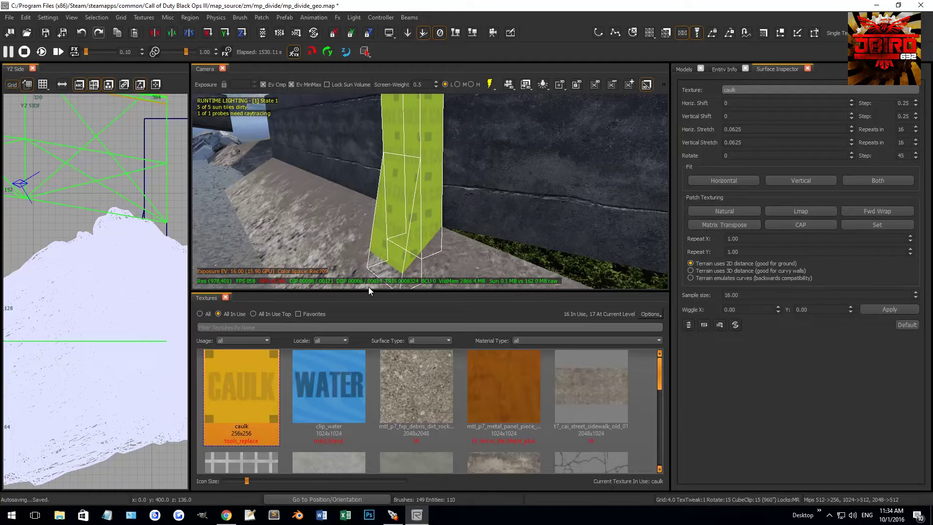
{"action": "scroll", "coordinate": [413, 386], "scroll_direction": "down", "scroll_amount": 1}
{"action": "left_click", "coordinate": [417, 390]}
{"action": "key", "text": "Escape"}
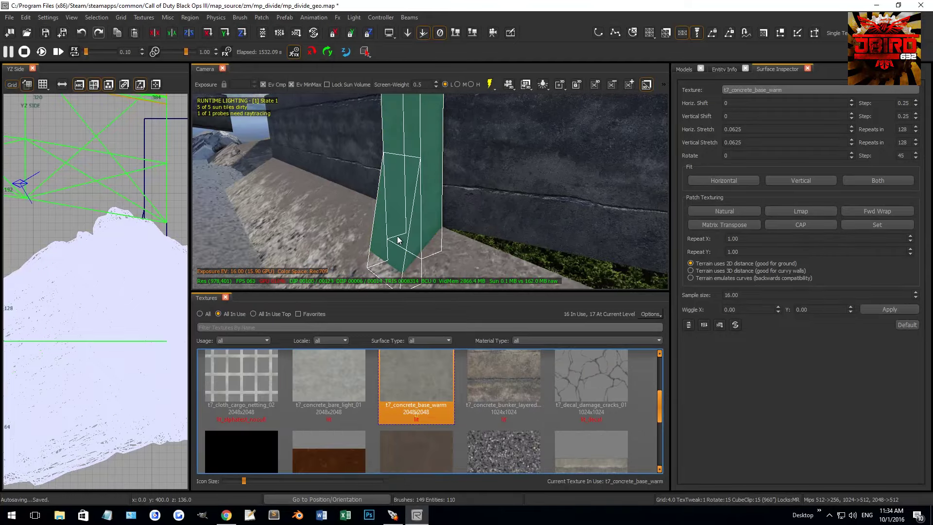
Texture the exposed faces of the pillar and its sloped footing with t7_street_concrete_curb_01a
{"action": "mouse_move", "coordinate": [393, 216]}
{"action": "right_mouse_down"}
{"action": "mouse_move", "coordinate": [406, 225]}
{"action": "mouse_move", "coordinate": [392, 208]}
{"action": "mouse_move", "coordinate": [443, 221]}
{"action": "mouse_move", "coordinate": [495, 218]}
{"action": "right_mouse_up"}
{"action": "left_click", "coordinate": [484, 221], "text": "shift"}
{"action": "left_click", "coordinate": [504, 158], "text": "shift"}
{"action": "right_click_drag", "start_coordinate": [504, 158], "coordinate": [476, 194]}
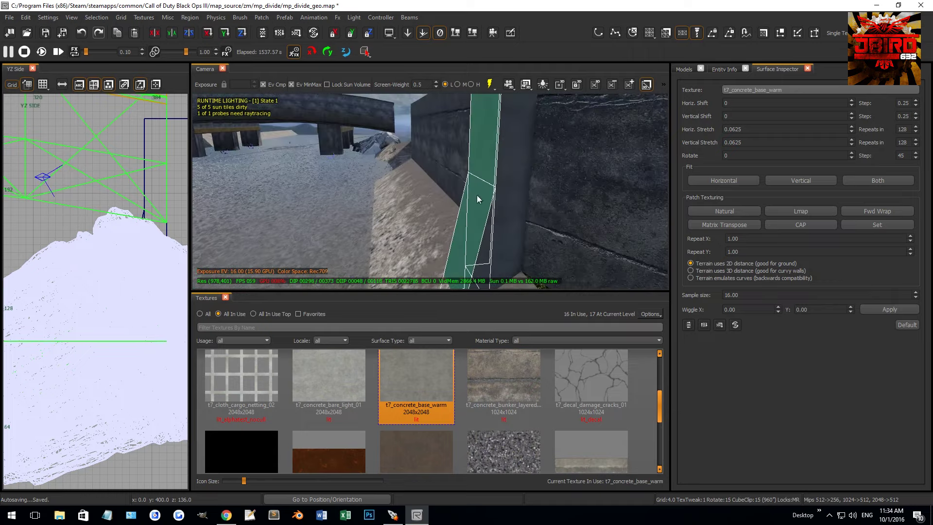
{"action": "left_click", "coordinate": [491, 238], "text": "shift"}
{"action": "scroll", "coordinate": [380, 383], "scroll_direction": "down", "scroll_amount": 1}
{"action": "scroll", "coordinate": [381, 383], "scroll_direction": "up", "scroll_amount": 1}
{"action": "left_click", "coordinate": [488, 396]}
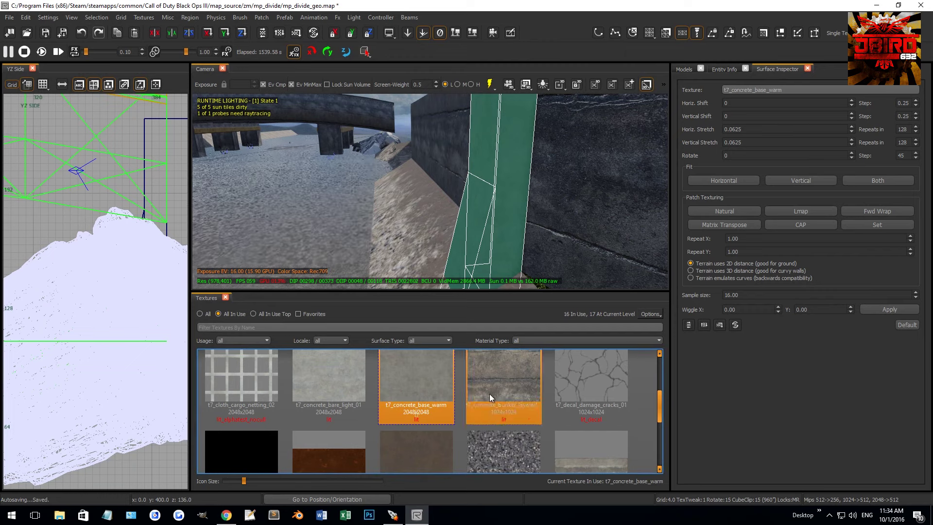
{"action": "left_click", "coordinate": [585, 449]}
Rotate the curb texture on the pillar's side face to 90 degrees
{"action": "left_click", "coordinate": [514, 217], "text": "shift"}
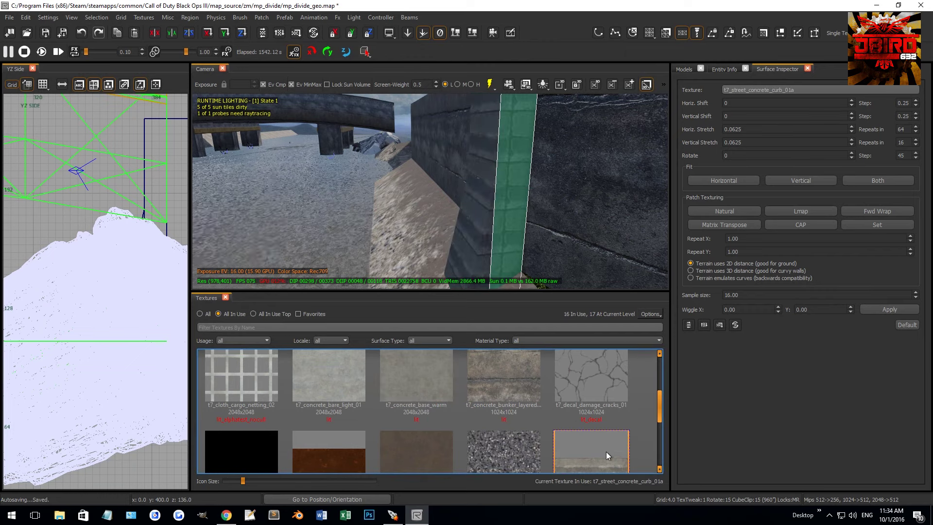
{"action": "key", "text": "s"}
{"action": "key", "text": "s"}
{"action": "double_click", "coordinate": [729, 155]}
{"action": "type", "text": "90"}
{"action": "key", "text": "Return"}
Reduce the grid to 0.5 and nudge the side face's curb texture to a horizontal shift of 7 and vertical shift of -5
{"action": "key", "text": "bracketleft"}
{"action": "key", "text": "bracketleft"}
{"action": "key", "text": "bracketleft"}
{"action": "key", "text": "shift+Right"}
{"action": "key", "text": "shift+Right"}
{"action": "key", "text": "shift+Right"}
{"action": "key", "text": "shift+Down"}
{"action": "key", "text": "shift+Down"}
{"action": "key", "text": "shift+Down"}
{"action": "key", "text": "shift+Down"}
{"action": "key", "text": "shift+Down"}
{"action": "key", "text": "shift+Down"}
{"action": "key", "text": "shift+Down"}
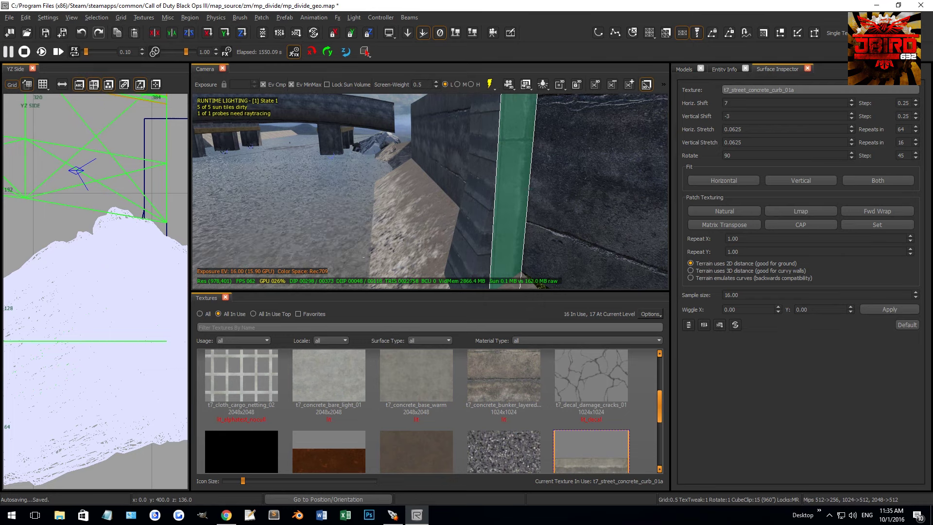
{"action": "mouse_move", "coordinate": [548, 224]}
{"action": "right_mouse_down"}
{"action": "mouse_move", "coordinate": [543, 213]}
{"action": "mouse_move", "coordinate": [535, 216]}
{"action": "right_mouse_up"}
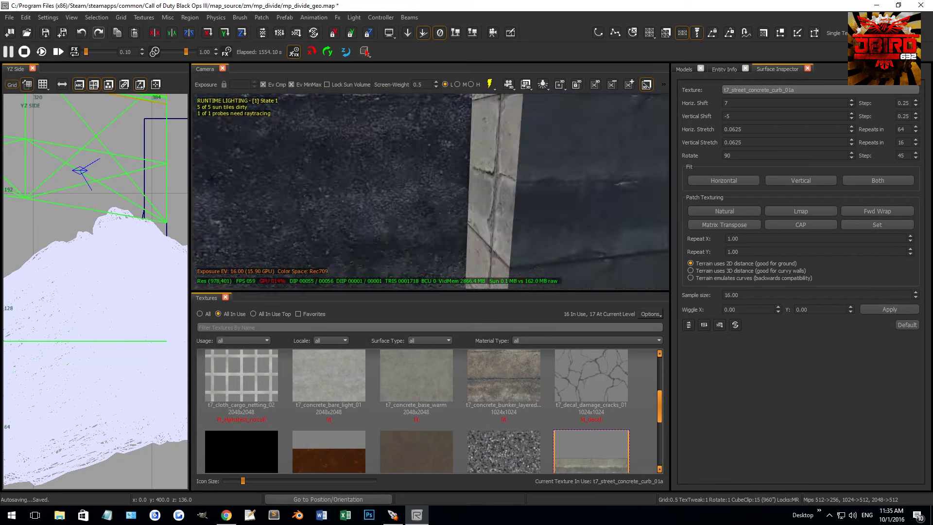
Carry the side face's 90-degree curb texture alignment over to the pillar's front face
{"action": "scroll", "coordinate": [421, 174], "scroll_direction": "down", "scroll_amount": 3}
{"action": "left_click", "coordinate": [414, 174], "text": "ctrl+shift"}
{"action": "left_click", "coordinate": [427, 176], "text": "ctrl+shift"}
{"action": "scroll", "coordinate": [427, 176], "scroll_direction": "up", "scroll_amount": 5}
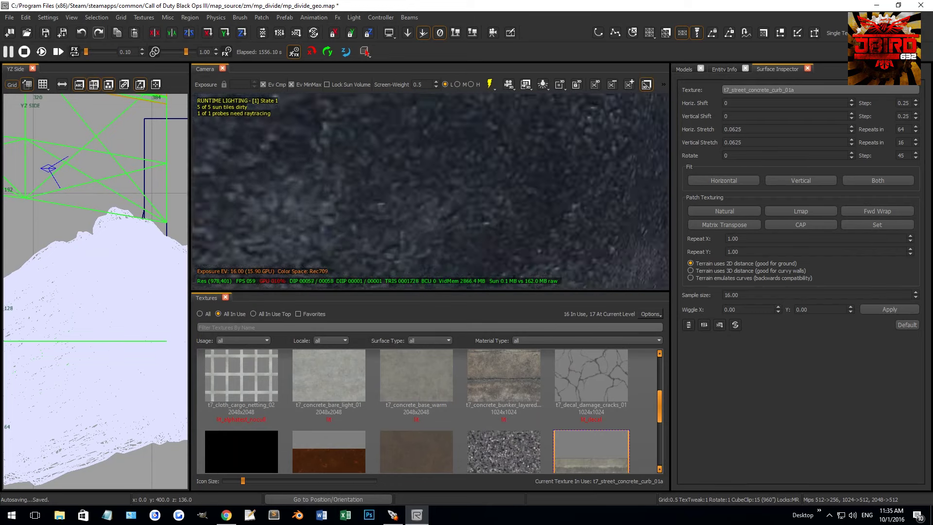
{"action": "scroll", "coordinate": [471, 174], "scroll_direction": "down", "scroll_amount": 5}
{"action": "right_click_drag", "start_coordinate": [504, 176], "coordinate": [490, 158]}
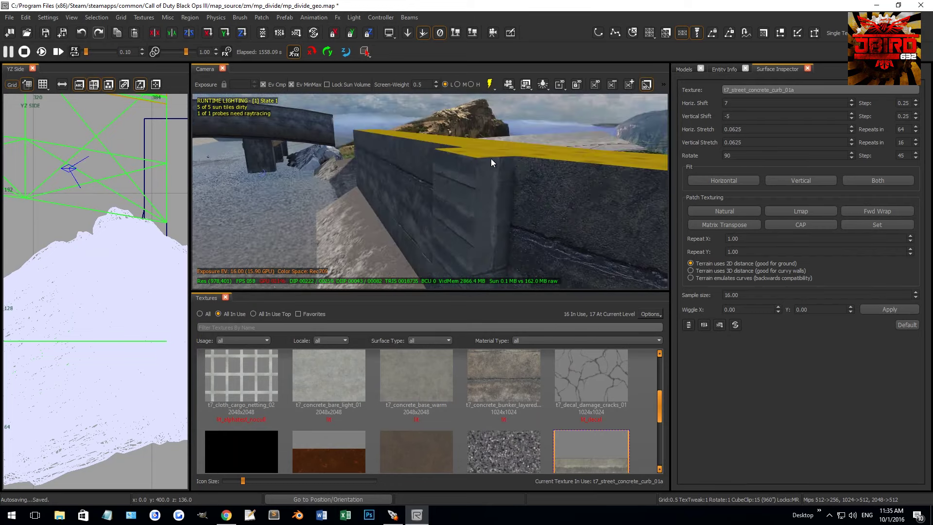
{"action": "left_click", "coordinate": [465, 179], "text": "ctrl+shift"}
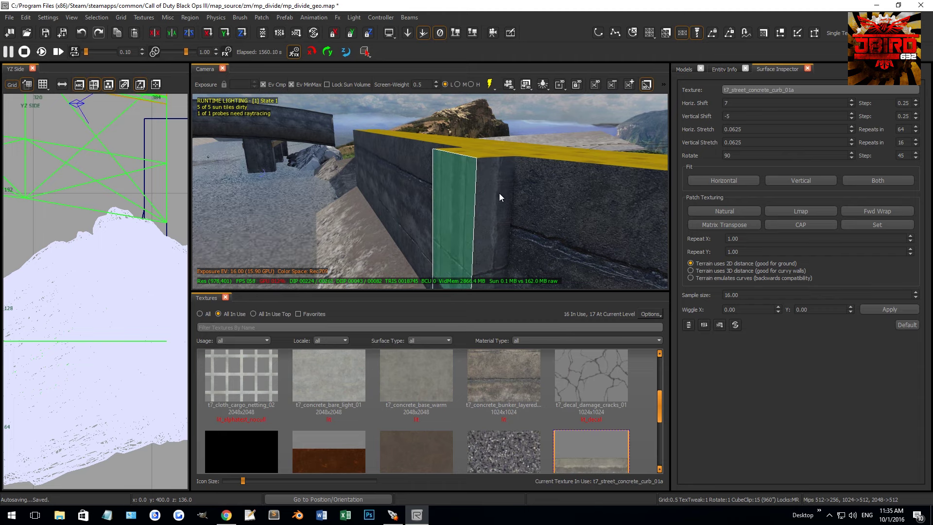
Try a horizontal and vertical stretch of 0.3125 on the front face's curb texture and undo it
{"action": "scroll", "coordinate": [491, 192], "scroll_direction": "up", "scroll_amount": 5}
{"action": "scroll", "coordinate": [745, 143], "scroll_direction": "up", "scroll_amount": 1}
{"action": "scroll", "coordinate": [750, 130], "scroll_direction": "up", "scroll_amount": 1}
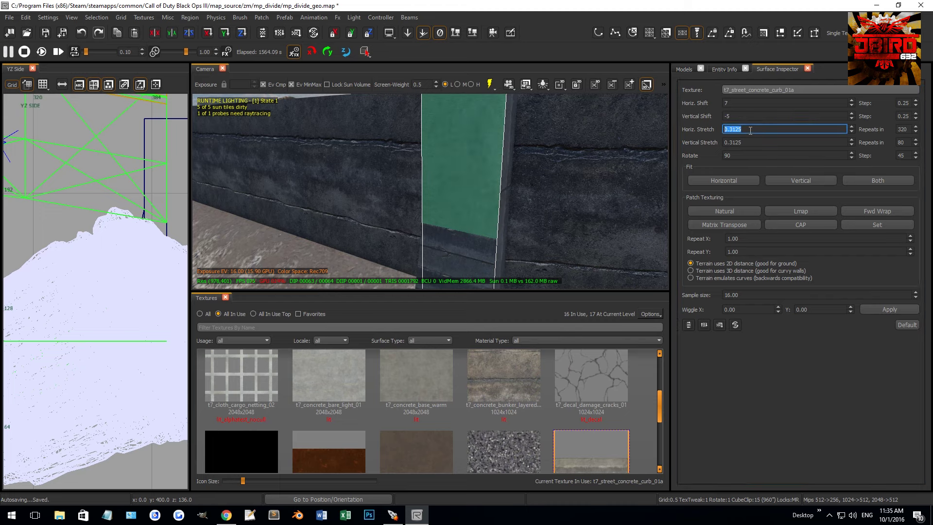
{"action": "key", "text": "ctrl+z"}
{"action": "key", "text": "ctrl+z"}
Fit the curb texture to the pillar's front face with 1 repeat in both X and Y
{"action": "right_click_drag", "start_coordinate": [564, 191], "coordinate": [515, 205]}
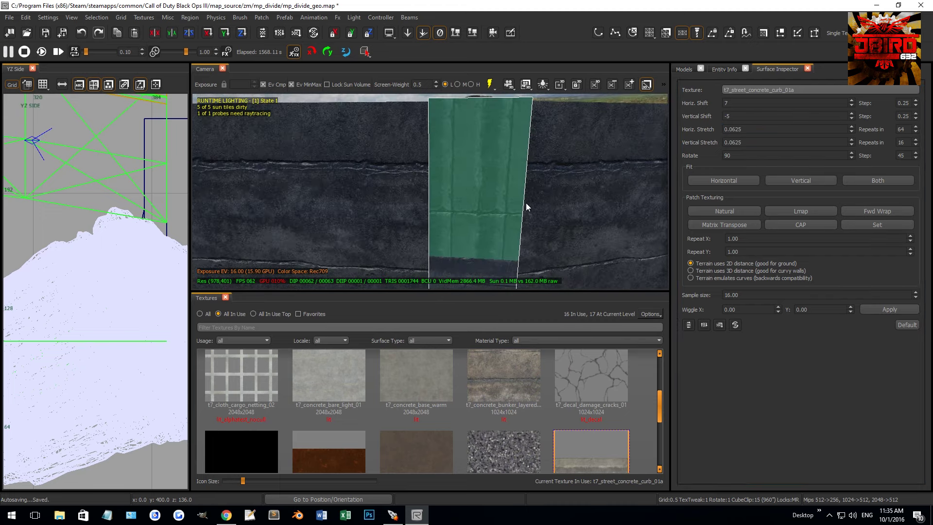
{"action": "right_click_drag", "start_coordinate": [552, 256], "coordinate": [528, 246]}
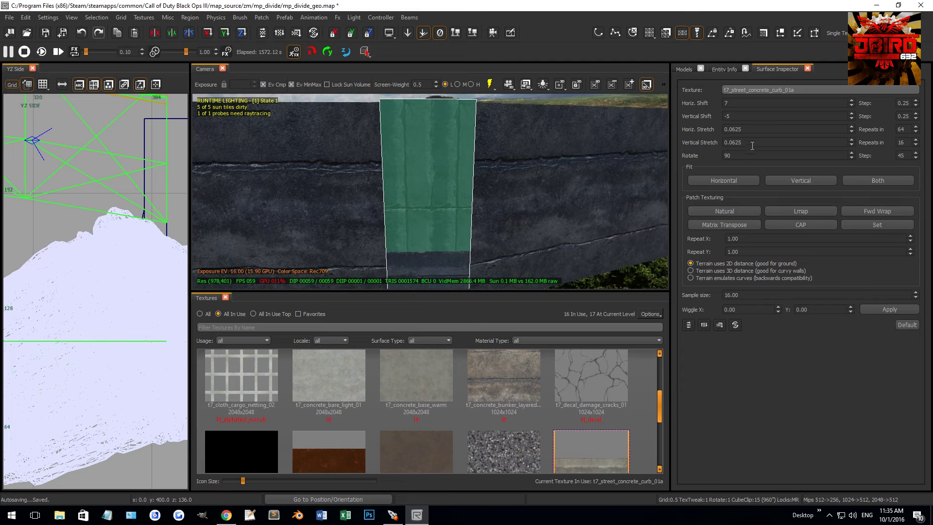
{"action": "left_click", "coordinate": [748, 243]}
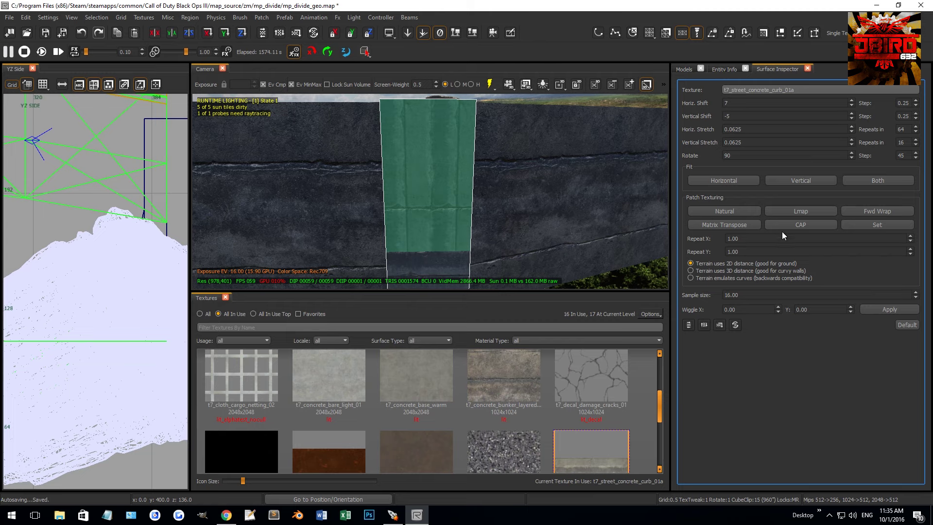
{"action": "left_click", "coordinate": [870, 223]}
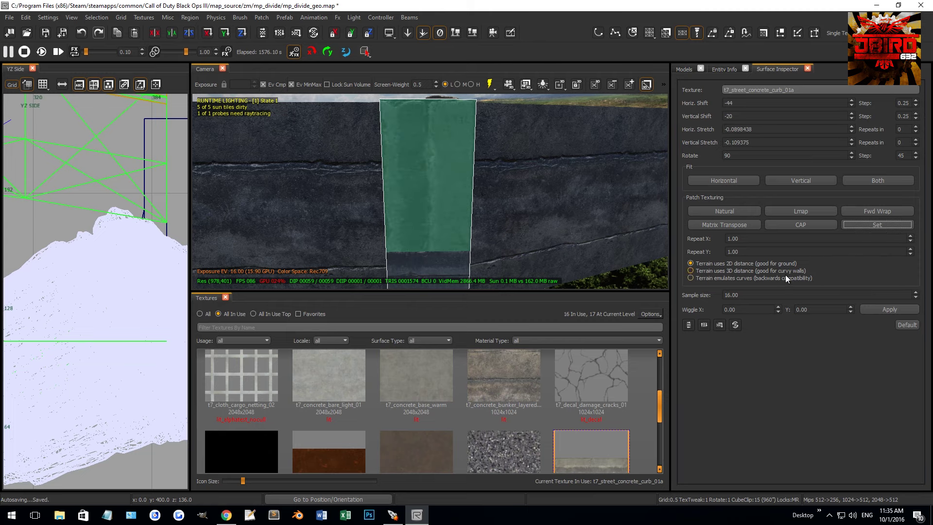
{"action": "key", "text": "Escape"}
Fit the curb texture to the pillar's side face with 1 repeat in X and 0.5 repeats in Y
{"action": "right_click_drag", "start_coordinate": [491, 220], "coordinate": [439, 187]}
{"action": "left_click", "coordinate": [439, 186], "text": "ctrl+shift"}
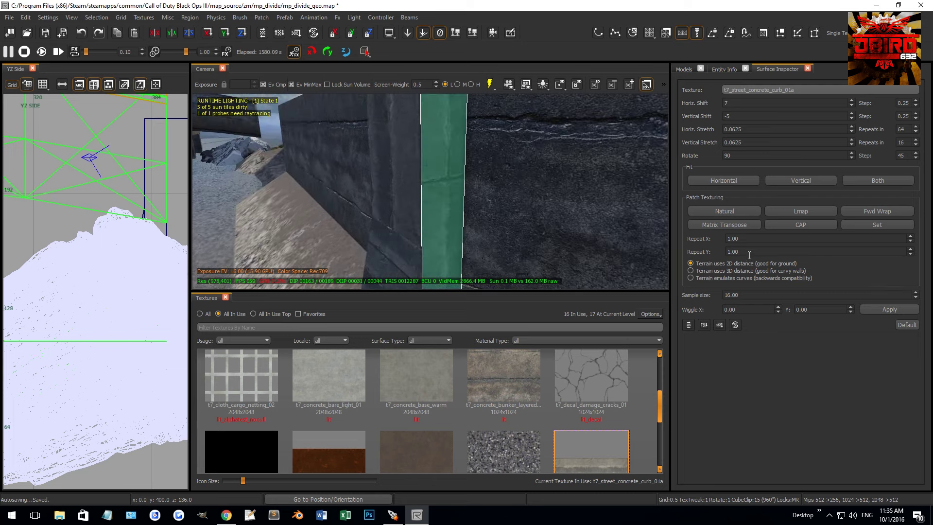
{"action": "left_click", "coordinate": [887, 223]}
{"action": "left_click", "coordinate": [754, 238]}
{"action": "type", "text": "0.5"}
{"action": "left_click", "coordinate": [880, 225]}
{"action": "left_click", "coordinate": [742, 240]}
{"action": "type", "text": "1"}
{"action": "key", "text": "Tab"}
{"action": "type", "text": "0.5"}
{"action": "left_click", "coordinate": [891, 226]}
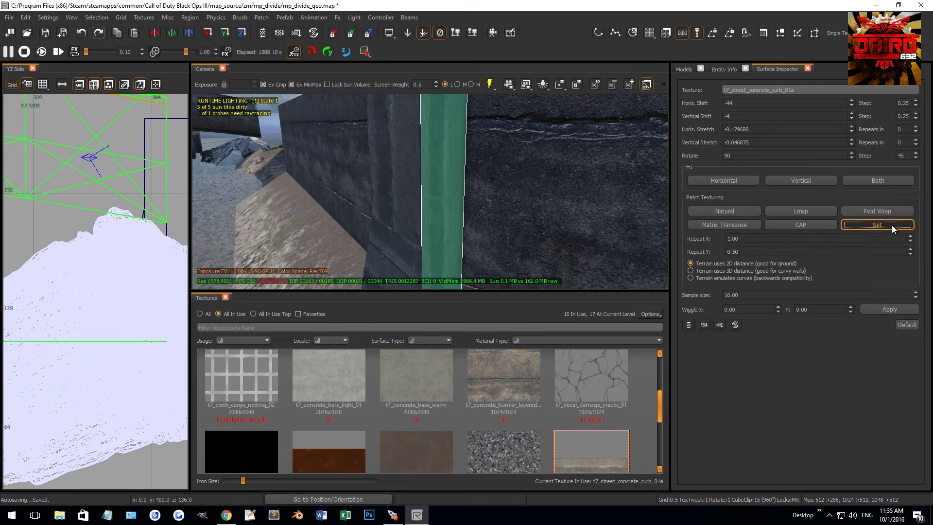
Select the pillar's front face again and open its Y repeat value for editing
{"action": "right_click_drag", "start_coordinate": [526, 191], "coordinate": [489, 191]}
{"action": "left_click", "coordinate": [480, 208], "text": "ctrl+shift"}
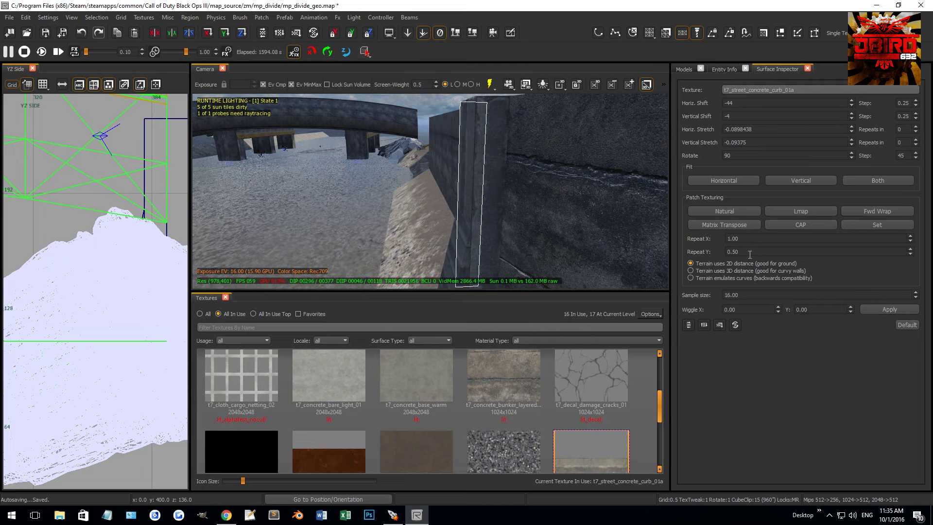
{"action": "key", "text": "Up"}
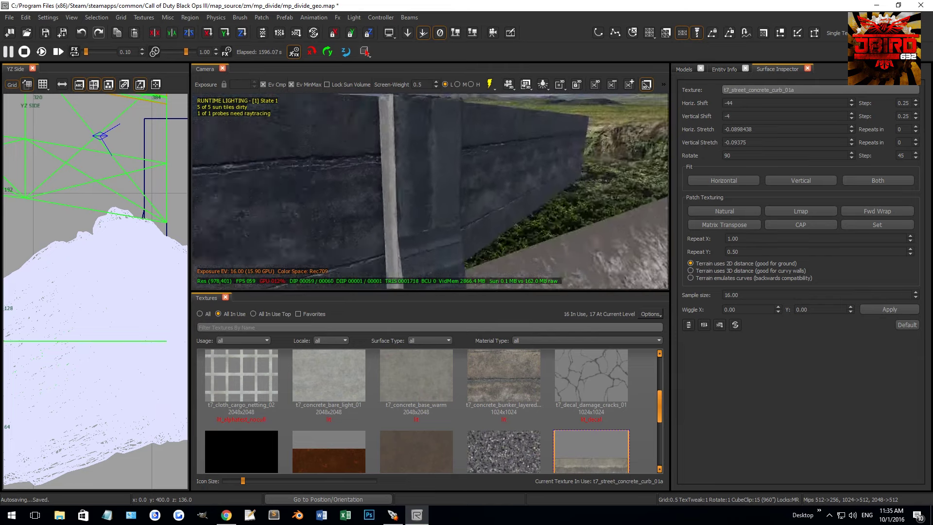
{"action": "right_click", "coordinate": [491, 201]}
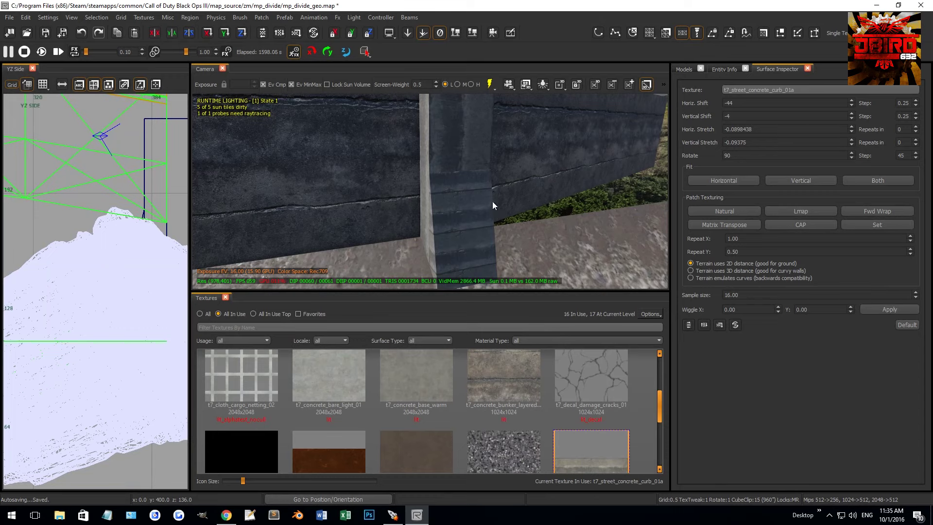
{"action": "left_click", "coordinate": [868, 208]}
{"action": "right_click_drag", "start_coordinate": [534, 224], "coordinate": [430, 200]}
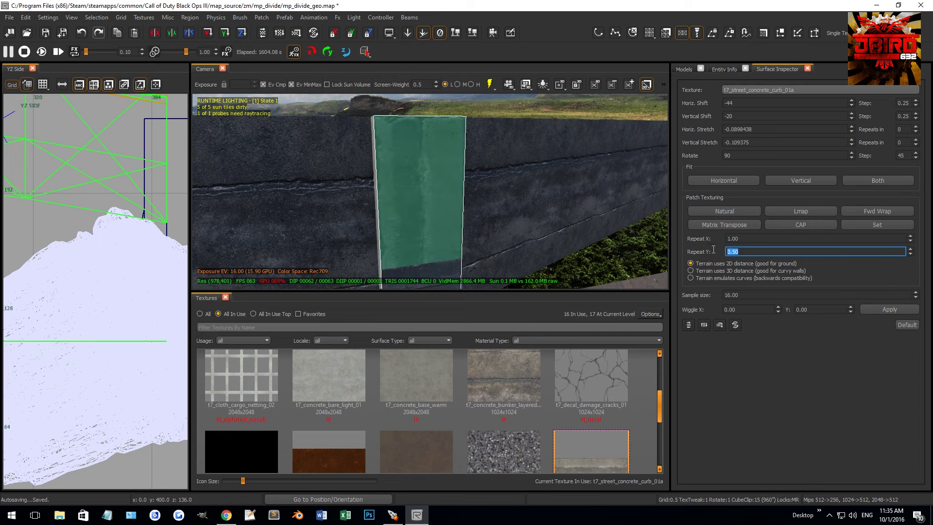
Try a Repeat Y of 1 and then 0.5 for the concrete texture on the selected pillar face
{"action": "type", "text": "1"}
{"action": "left_click", "coordinate": [868, 224]}
{"action": "left_click", "coordinate": [756, 251]}
{"action": "key", "text": "BackSpace"}
{"action": "key", "text": "BackSpace"}
{"action": "key", "text": "BackSpace"}
{"action": "key", "text": "BackSpace"}
{"action": "type", "text": "0.5"}
{"action": "key", "text": "Return"}
{"action": "left_click", "coordinate": [881, 227]}
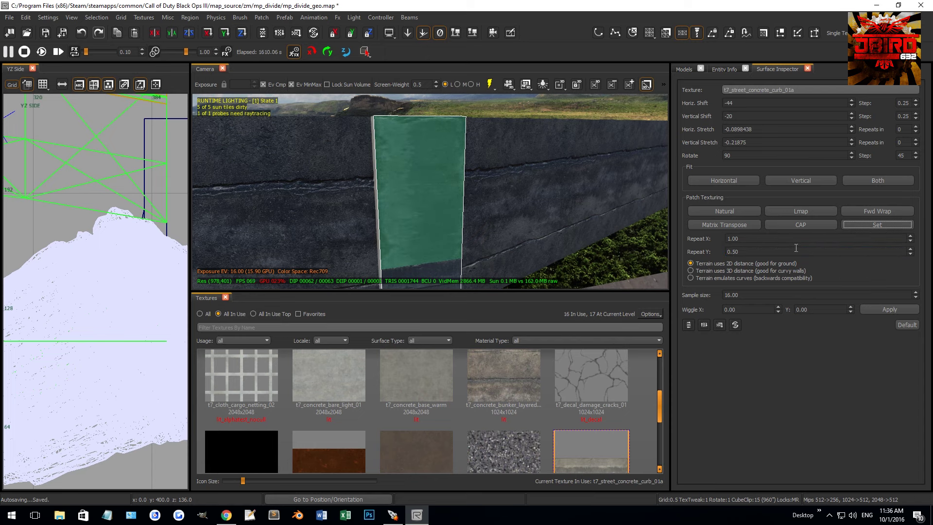
Apply a Repeat Y of 1.00 to the pillar face's concrete texture and deselect the face
{"action": "left_click", "coordinate": [863, 227]}
{"action": "scroll", "coordinate": [502, 224], "scroll_direction": "up", "scroll_amount": 5}
{"action": "left_click", "coordinate": [502, 217], "text": "shift"}
{"action": "key", "text": "Escape"}
Adjust the texture shift on the pillar's upper front face to match the lower face, with a vertical shift of -19
{"action": "right_click_drag", "start_coordinate": [565, 184], "coordinate": [549, 201]}
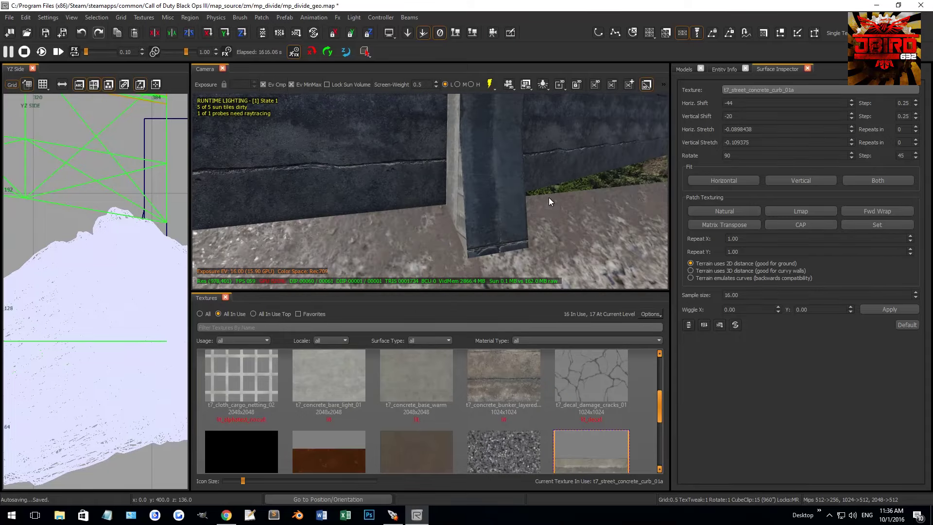
{"action": "left_click", "coordinate": [497, 131], "text": "shift"}
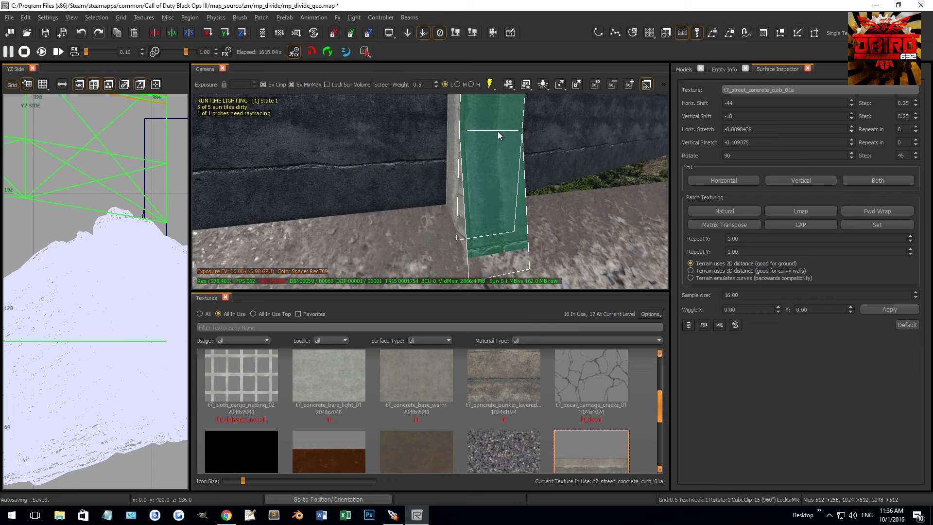
{"action": "left_click", "coordinate": [520, 150], "text": "shift"}
{"action": "key", "text": "Escape"}
{"action": "left_click", "coordinate": [502, 145], "text": "shift"}
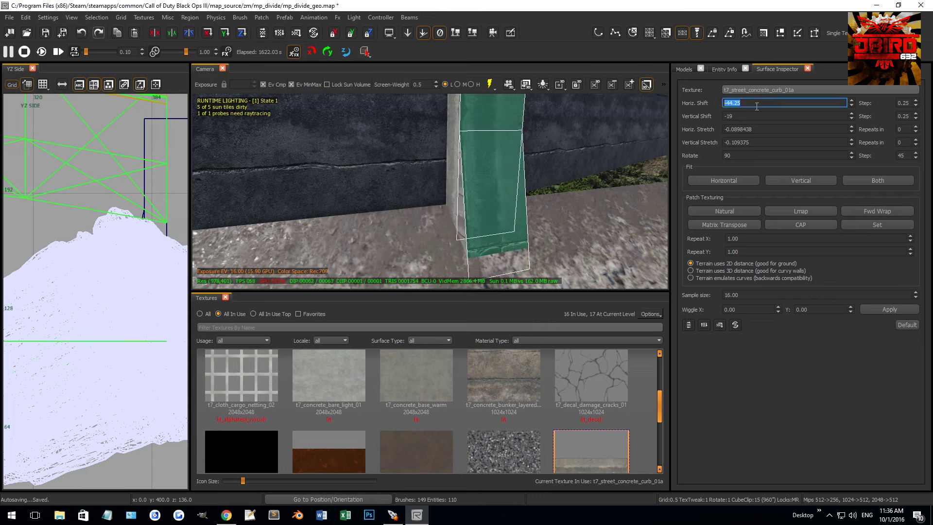
{"action": "key", "text": "Escape"}
{"action": "mouse_move", "coordinate": [645, 161]}
{"action": "right_mouse_down"}
{"action": "mouse_move", "coordinate": [608, 198]}
{"action": "mouse_move", "coordinate": [381, 223]}
{"action": "mouse_move", "coordinate": [409, 220]}
{"action": "mouse_move", "coordinate": [398, 208]}
{"action": "mouse_move", "coordinate": [442, 181]}
{"action": "mouse_move", "coordinate": [715, 160]}
{"action": "right_mouse_up"}
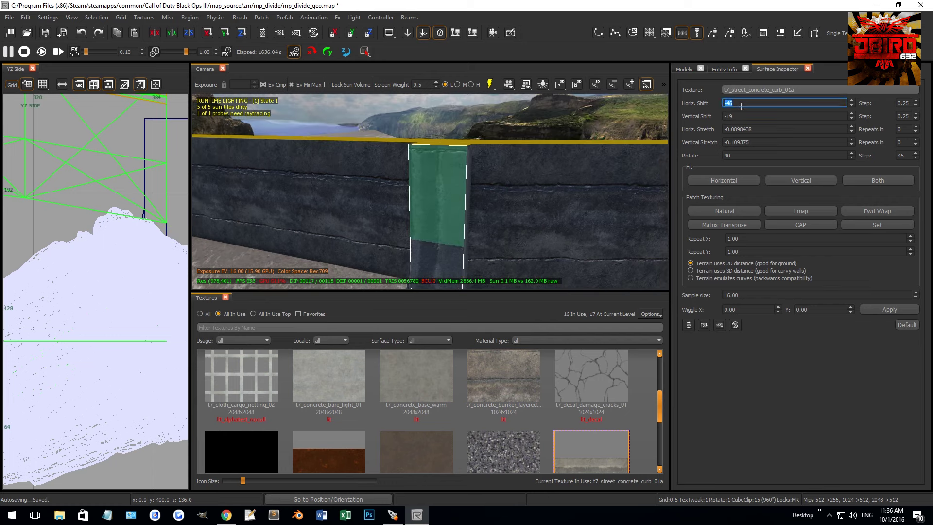
{"action": "scroll", "coordinate": [750, 104], "scroll_direction": "up", "scroll_amount": 2}
{"action": "key", "text": "Escape"}
Duplicate the whole pillar and place the copy against the wall at its other end, where the terrain begins
{"action": "right_click_drag", "start_coordinate": [493, 187], "coordinate": [496, 174]}
{"action": "left_click", "coordinate": [495, 174], "text": "shift"}
{"action": "right_click_drag", "start_coordinate": [436, 191], "coordinate": [409, 206]}
{"action": "key", "text": "ctrl+Tab"}
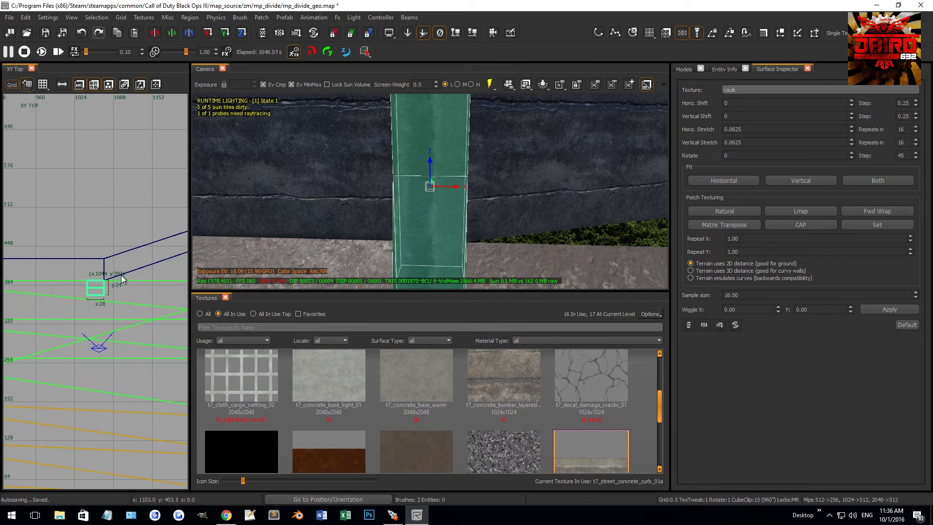
{"action": "mouse_move", "coordinate": [112, 282]}
{"action": "right_mouse_down"}
{"action": "mouse_move", "coordinate": [97, 287]}
{"action": "mouse_move", "coordinate": [117, 306]}
{"action": "mouse_move", "coordinate": [167, 289]}
{"action": "mouse_move", "coordinate": [62, 278]}
{"action": "right_mouse_up"}
{"action": "scroll", "coordinate": [65, 277], "scroll_direction": "up", "scroll_amount": 4}
{"action": "left_click_drag", "start_coordinate": [62, 278], "coordinate": [54, 277]}
{"action": "right_click_drag", "start_coordinate": [424, 173], "coordinate": [425, 173]}
{"action": "key", "text": "Escape"}
{"action": "right_click_drag", "start_coordinate": [477, 158], "coordinate": [475, 157]}
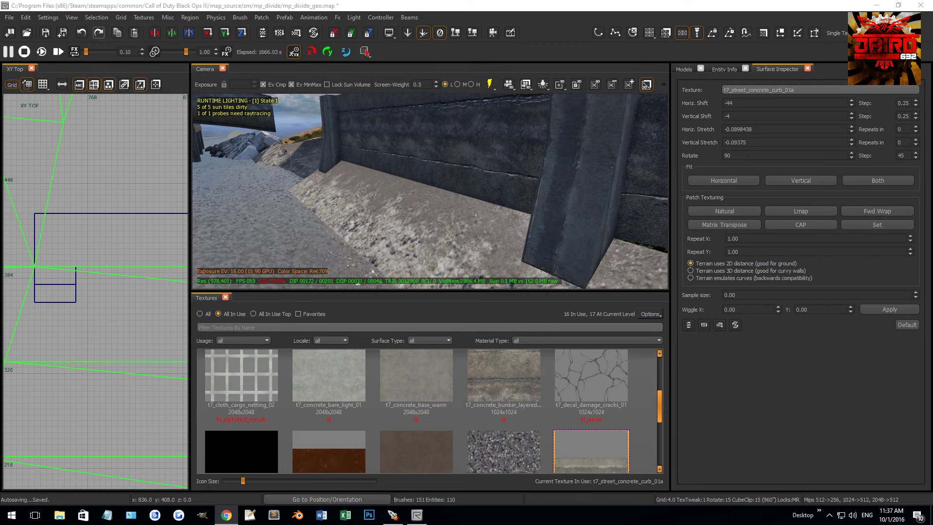
Select the two overlapping terrain patches and move their inner vertex column about 16 units in X to align with the wall's bend
{"action": "right_click_drag", "start_coordinate": [561, 219], "coordinate": [526, 215]}
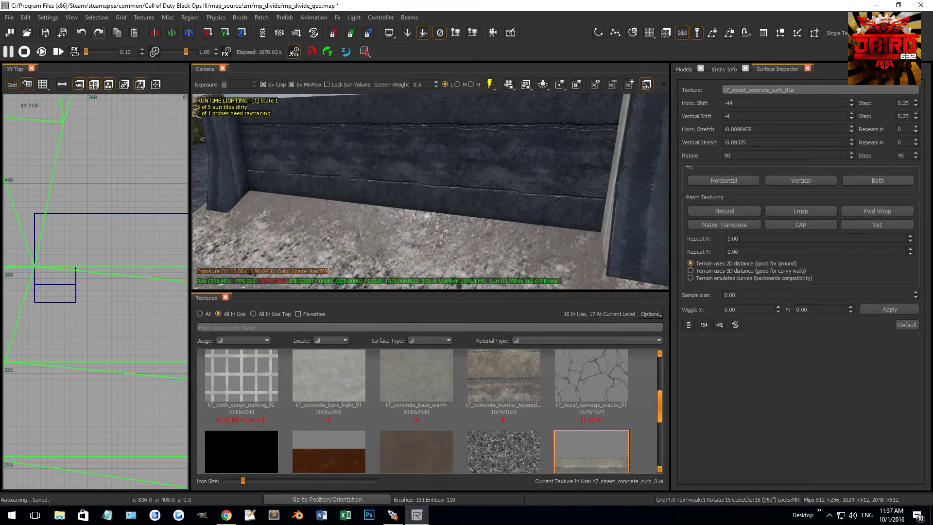
{"action": "right_click_drag", "start_coordinate": [504, 153], "coordinate": [492, 106]}
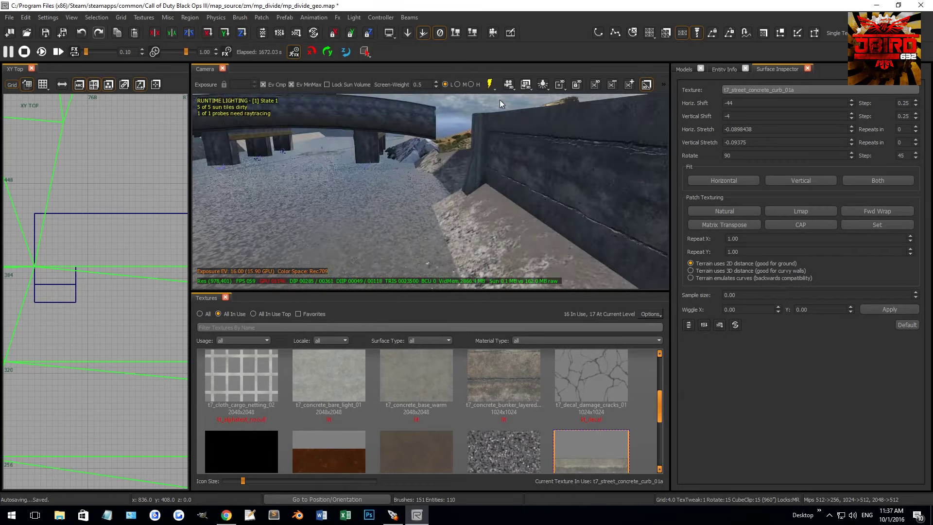
{"action": "right_click_drag", "start_coordinate": [525, 221], "coordinate": [538, 206]}
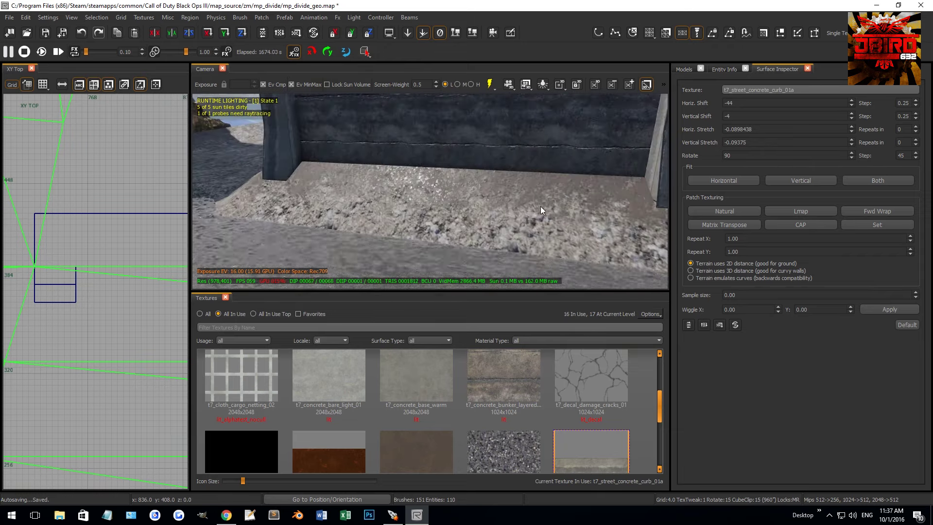
{"action": "left_click", "coordinate": [523, 214]}
{"action": "right_click_drag", "start_coordinate": [430, 192], "coordinate": [403, 176]}
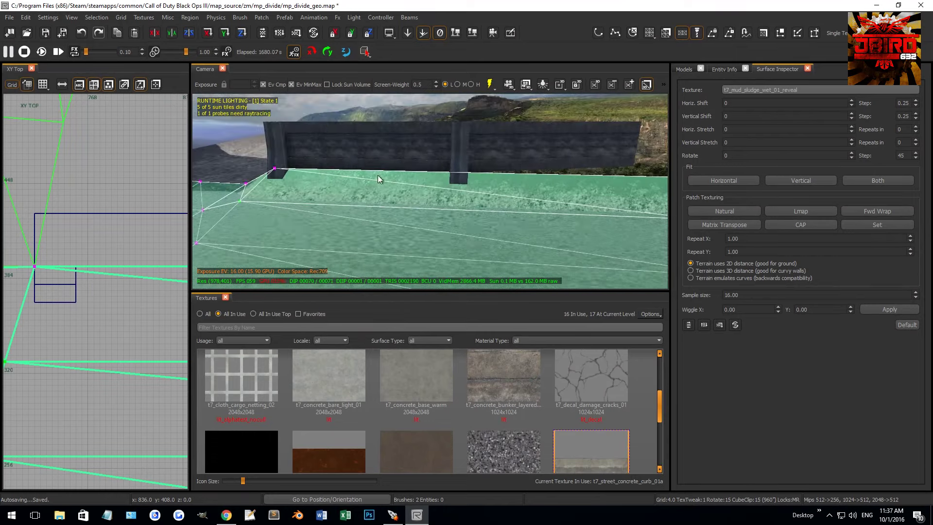
{"action": "right_click_drag", "start_coordinate": [295, 178], "coordinate": [294, 160]}
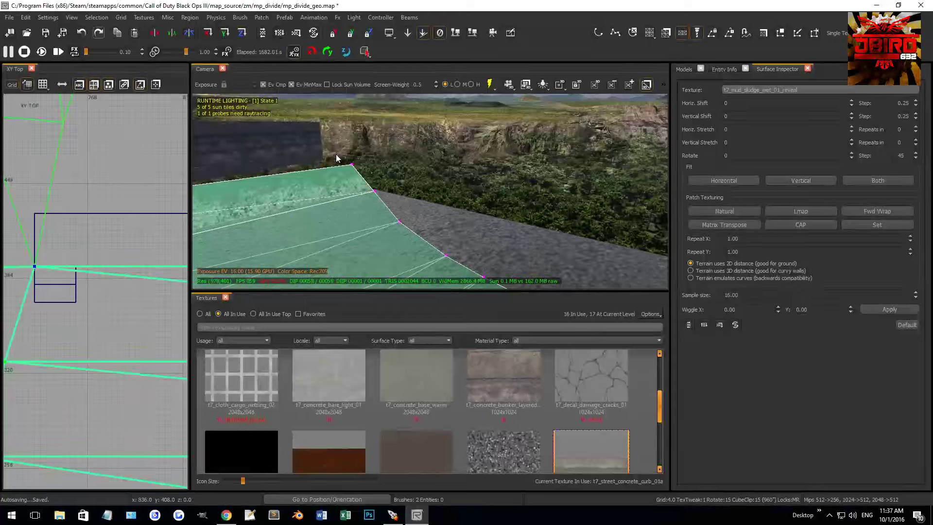
{"action": "scroll", "coordinate": [111, 229], "scroll_direction": "down", "scroll_amount": 5}
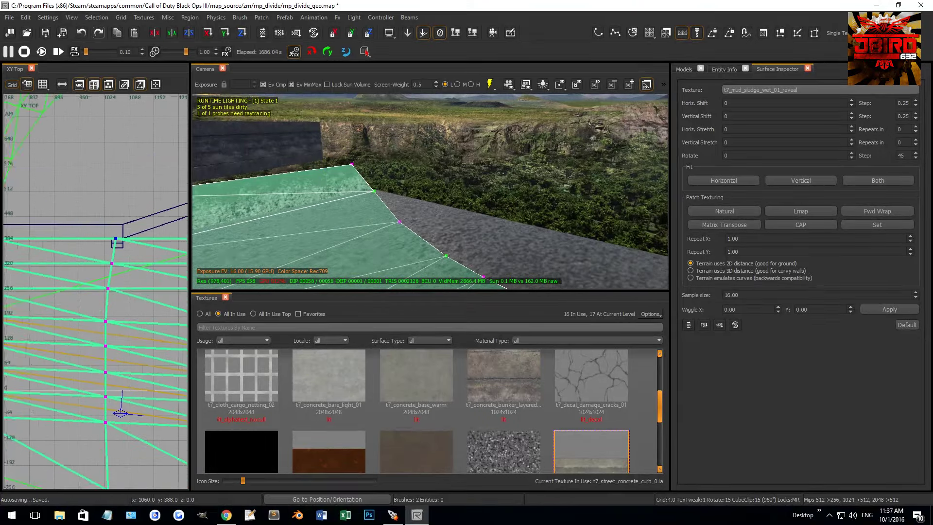
{"action": "left_click_drag", "start_coordinate": [71, 170], "coordinate": [124, 384]}
{"action": "scroll", "coordinate": [122, 380], "scroll_direction": "down", "scroll_amount": 3}
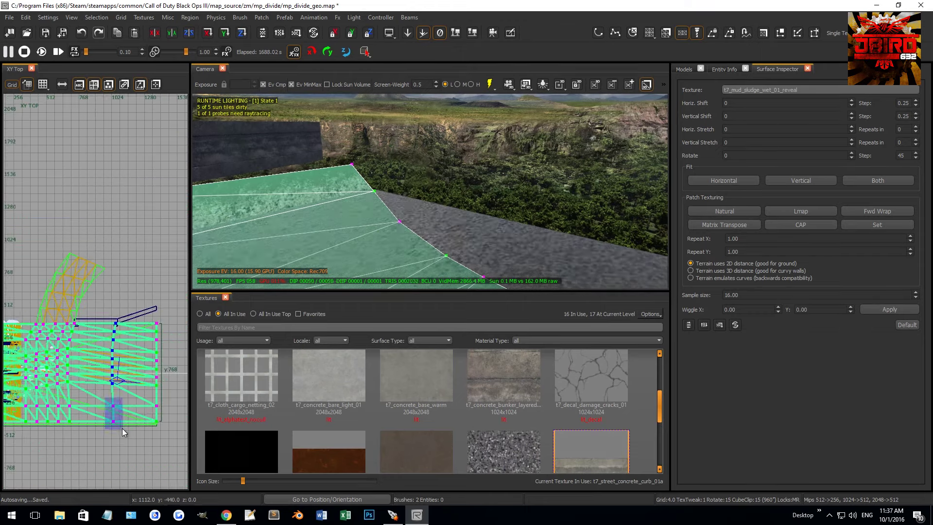
{"action": "scroll", "coordinate": [122, 427], "scroll_direction": "up", "scroll_amount": 12}
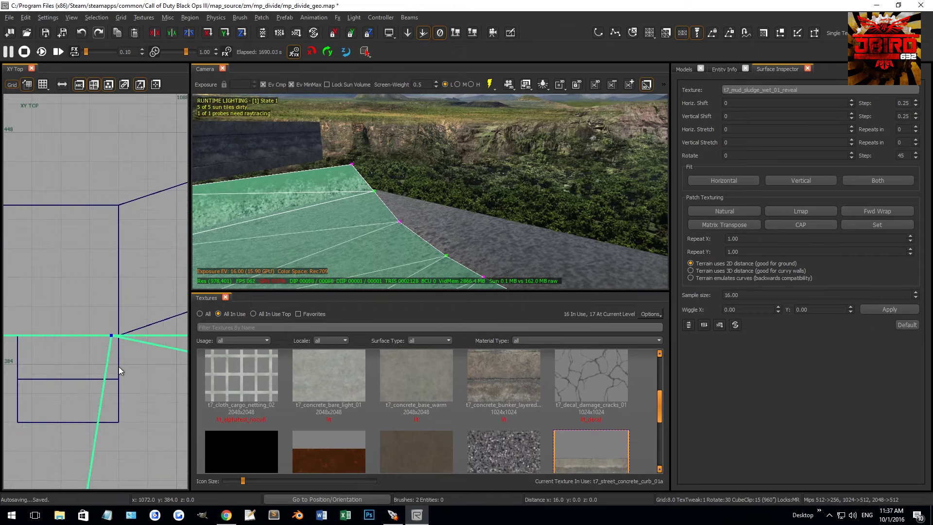
{"action": "scroll", "coordinate": [121, 342], "scroll_direction": "up", "scroll_amount": 6}
{"action": "scroll", "coordinate": [113, 342], "scroll_direction": "down", "scroll_amount": 8}
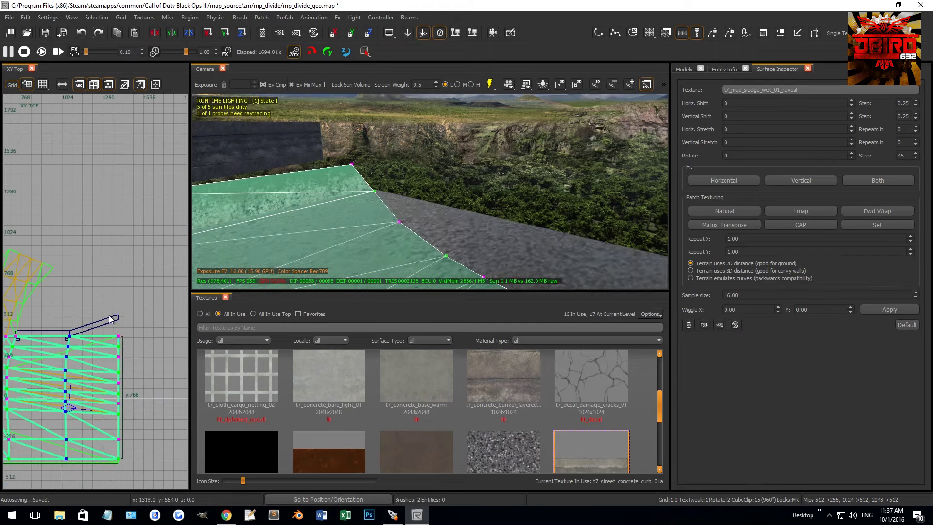
Try to pull the upper vertices of the terrain's outer edge out to the end of the angled wall
{"action": "left_click_drag", "start_coordinate": [128, 385], "coordinate": [128, 385], "text": "shift"}
{"action": "scroll", "coordinate": [120, 340], "scroll_direction": "up", "scroll_amount": 5}
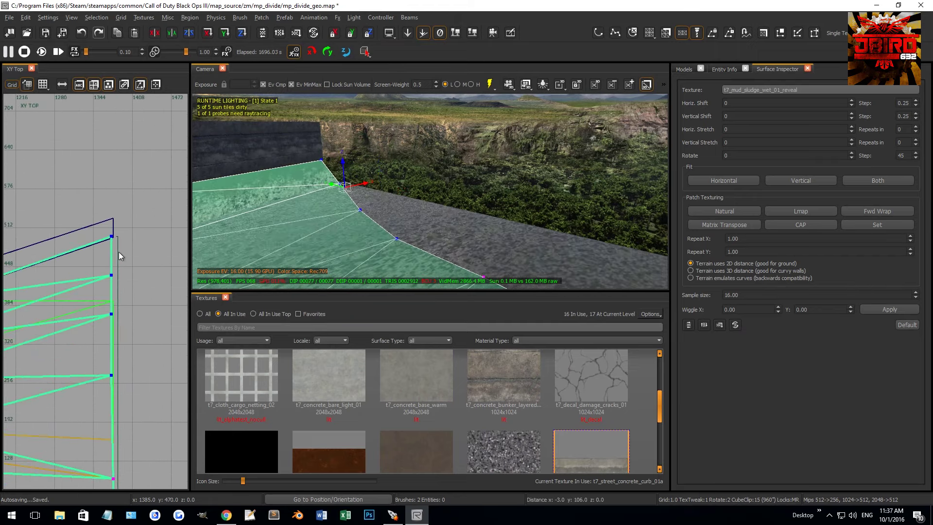
{"action": "scroll", "coordinate": [121, 245], "scroll_direction": "up", "scroll_amount": 4}
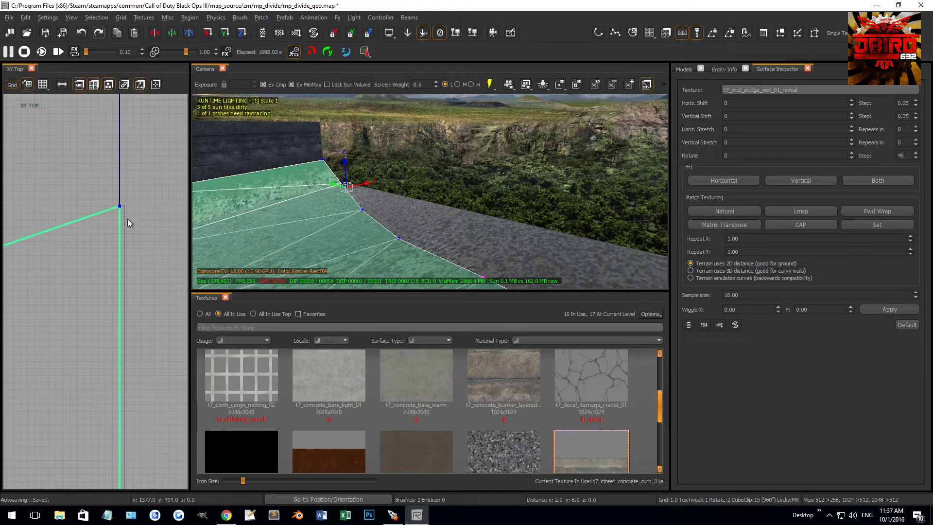
{"action": "scroll", "coordinate": [131, 311], "scroll_direction": "down", "scroll_amount": 5}
{"action": "scroll", "coordinate": [124, 348], "scroll_direction": "up", "scroll_amount": 2}
{"action": "left_click_drag", "start_coordinate": [125, 334], "coordinate": [154, 368]}
{"action": "key", "text": "Escape"}
Examine the overlapping mud and rocky dirt terrain patches along the riverbed and their vertices
{"action": "right_click_drag", "start_coordinate": [310, 236], "coordinate": [423, 185]}
{"action": "key", "text": "Escape"}
{"action": "left_click", "coordinate": [480, 213], "text": "shift"}
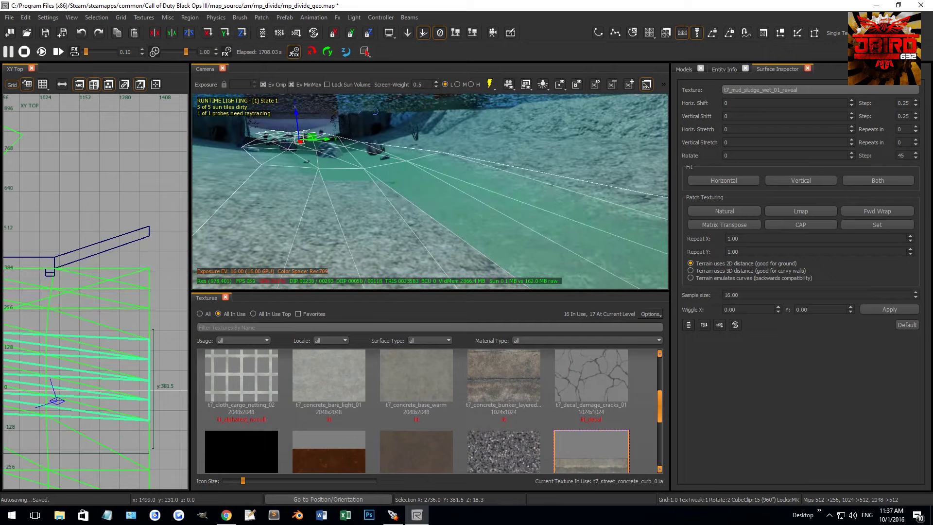
{"action": "right_click_drag", "start_coordinate": [480, 214], "coordinate": [480, 214]}
{"action": "right_click_drag", "start_coordinate": [403, 185], "coordinate": [353, 163]}
{"action": "left_click", "coordinate": [351, 164], "text": "shift"}
{"action": "left_click", "coordinate": [583, 164], "text": "shift"}
{"action": "mouse_move", "coordinate": [546, 175]}
{"action": "right_mouse_down"}
{"action": "mouse_move", "coordinate": [444, 225]}
{"action": "mouse_move", "coordinate": [297, 177]}
{"action": "mouse_move", "coordinate": [488, 158]}
{"action": "mouse_move", "coordinate": [469, 199]}
{"action": "right_mouse_up"}
{"action": "key", "text": "Escape"}
{"action": "left_click", "coordinate": [452, 203], "text": "shift"}
{"action": "right_click_drag", "start_coordinate": [409, 252], "coordinate": [463, 243]}
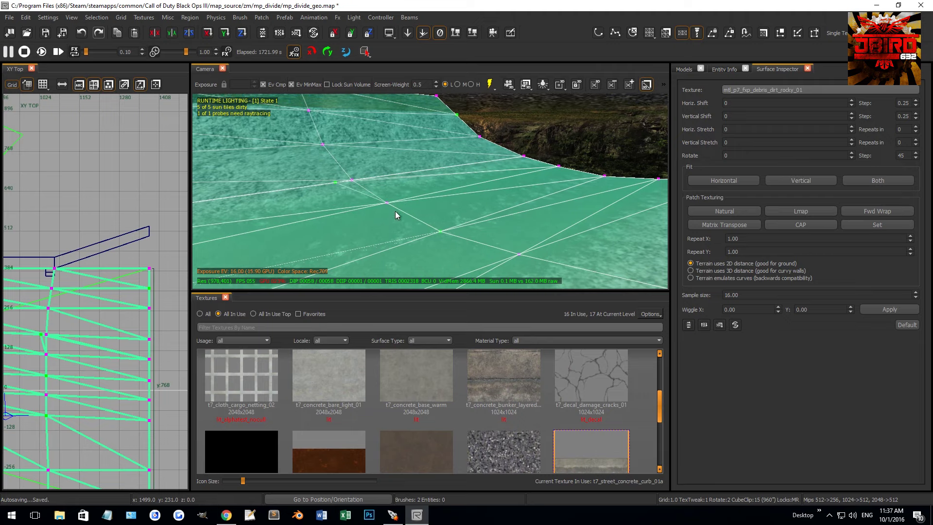
{"action": "right_click_drag", "start_coordinate": [427, 195], "coordinate": [463, 250]}
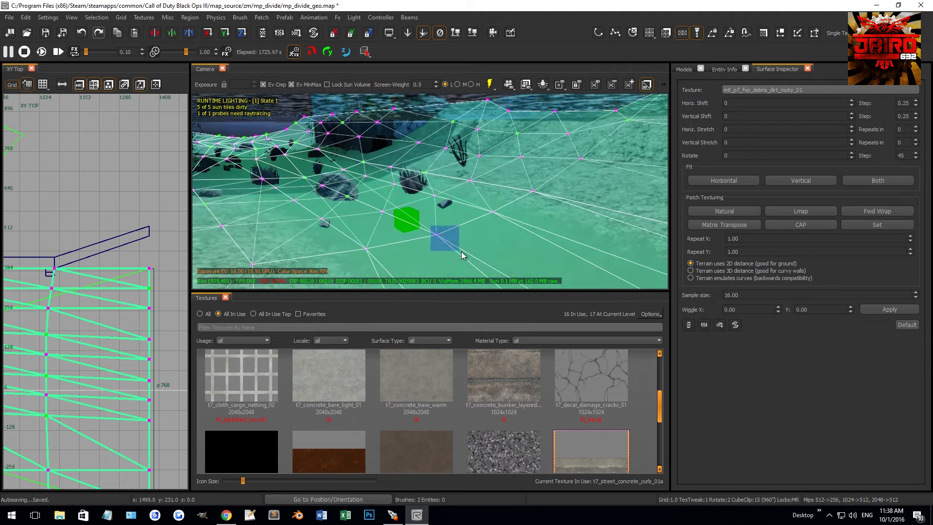
{"action": "left_click", "coordinate": [500, 209]}
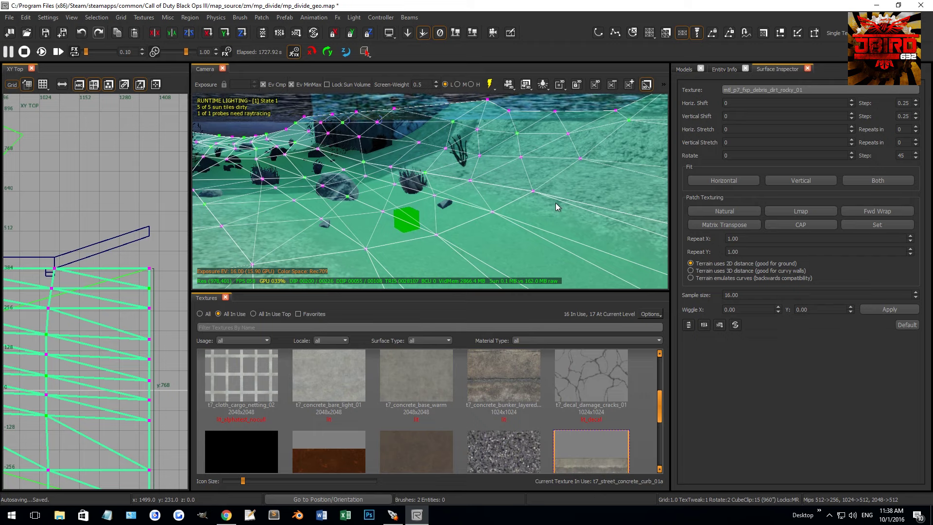
{"action": "key", "text": "Escape"}
Reselect the terrain by the wall, try moving its outer edge's upper vertices toward the angled wall, and undo the move
{"action": "right_click_drag", "start_coordinate": [485, 212], "coordinate": [496, 206]}
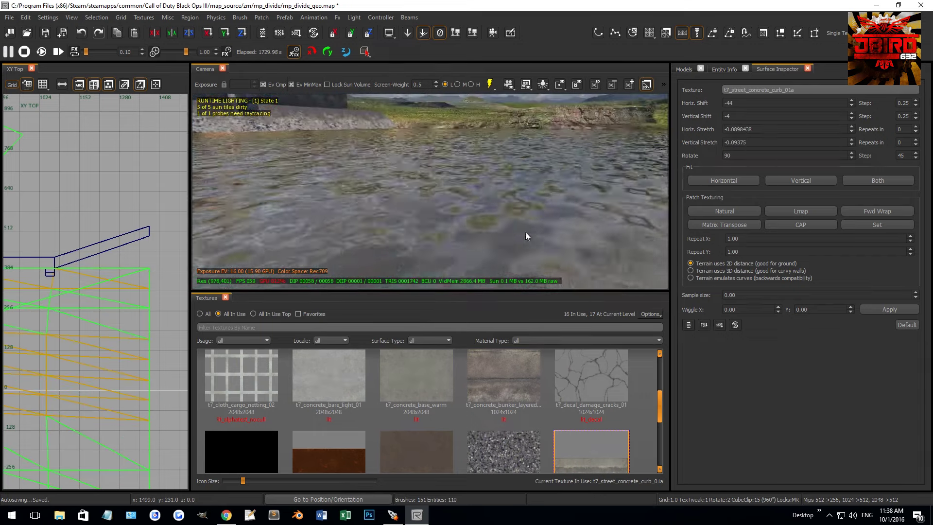
{"action": "left_click", "coordinate": [456, 193]}
{"action": "right_click_drag", "start_coordinate": [406, 194], "coordinate": [447, 221]}
{"action": "scroll", "coordinate": [94, 266], "scroll_direction": "down", "scroll_amount": 3}
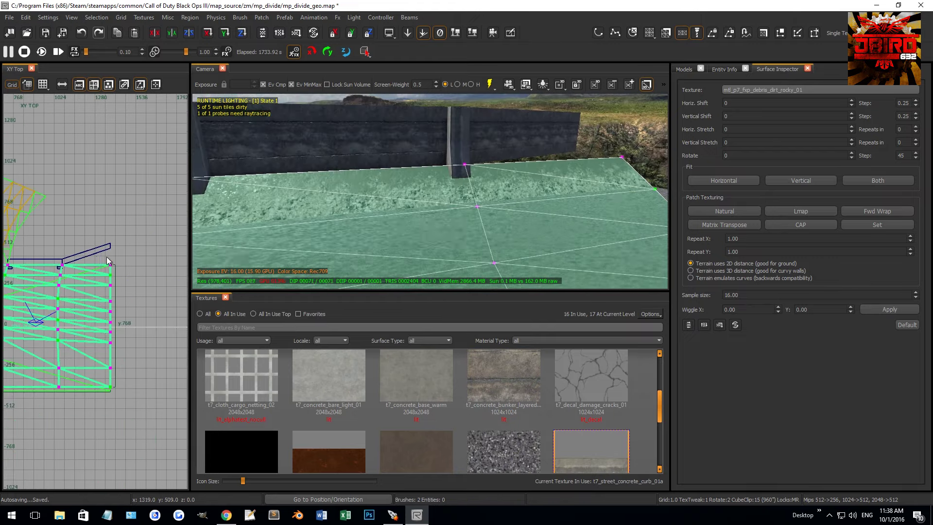
{"action": "scroll", "coordinate": [113, 265], "scroll_direction": "up", "scroll_amount": 4}
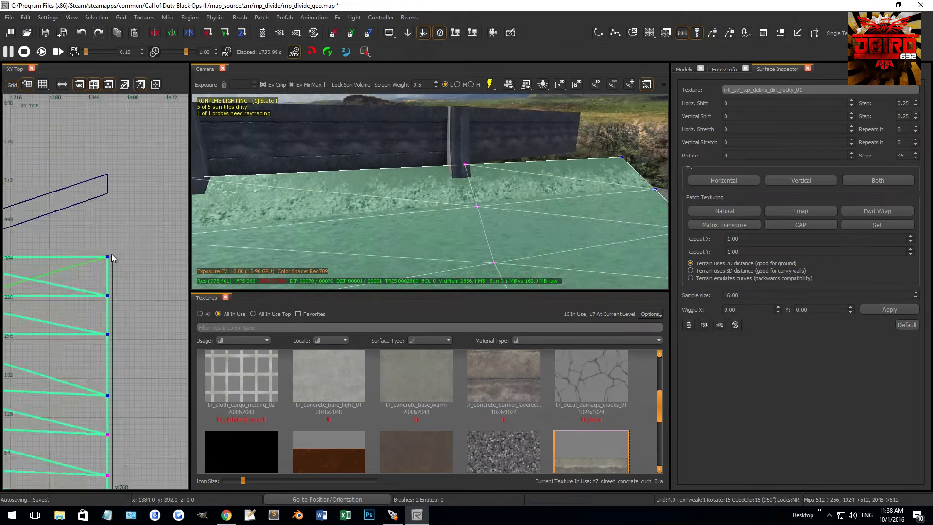
{"action": "left_click_drag", "start_coordinate": [112, 264], "coordinate": [115, 200]}
{"action": "scroll", "coordinate": [89, 194], "scroll_direction": "up", "scroll_amount": 1}
{"action": "key", "text": "ctrl+z"}
Move the four upper vertices of the terrain patches' outer edge so the ground meets the end of the angled wall
{"action": "right_click_drag", "start_coordinate": [399, 171], "coordinate": [425, 148]}
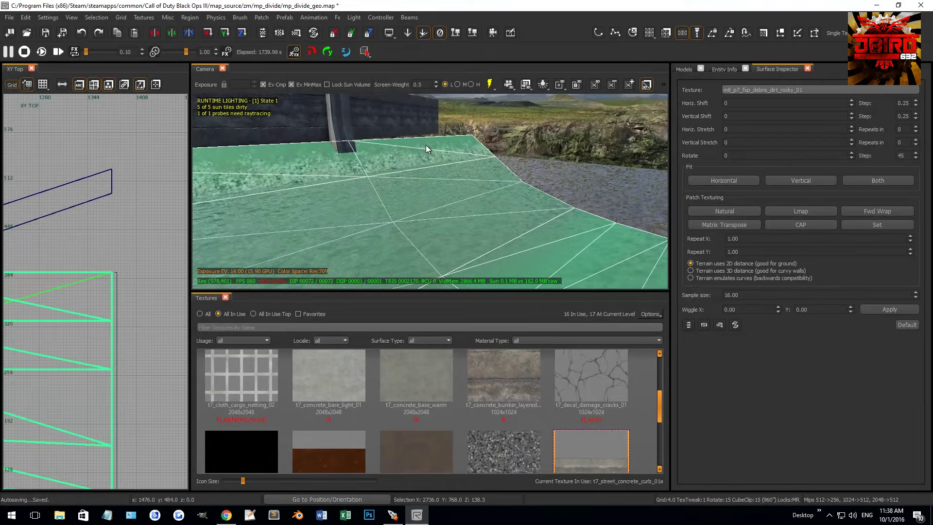
{"action": "key", "text": "v"}
{"action": "scroll", "coordinate": [105, 296], "scroll_direction": "down", "scroll_amount": 5}
{"action": "left_click_drag", "start_coordinate": [91, 265], "coordinate": [130, 344]}
{"action": "scroll", "coordinate": [116, 243], "scroll_direction": "up", "scroll_amount": 6}
{"action": "key", "text": "Up"}
{"action": "scroll", "coordinate": [64, 263], "scroll_direction": "down", "scroll_amount": 4}
{"action": "left_click_drag", "start_coordinate": [103, 257], "coordinate": [122, 288]}
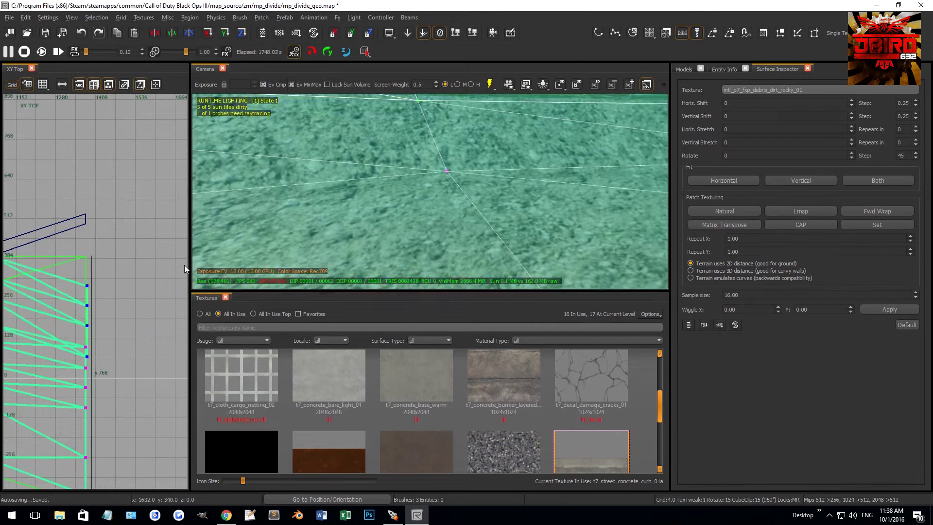
{"action": "key", "text": "Down"}
{"action": "right_click_drag", "start_coordinate": [115, 257], "coordinate": [102, 319]}
{"action": "left_click_drag", "start_coordinate": [102, 319], "coordinate": [129, 262]}
{"action": "scroll", "coordinate": [115, 283], "scroll_direction": "up", "scroll_amount": 6}
{"action": "scroll", "coordinate": [129, 261], "scroll_direction": "down", "scroll_amount": 3}
{"action": "right_click_drag", "start_coordinate": [393, 230], "coordinate": [393, 231]}
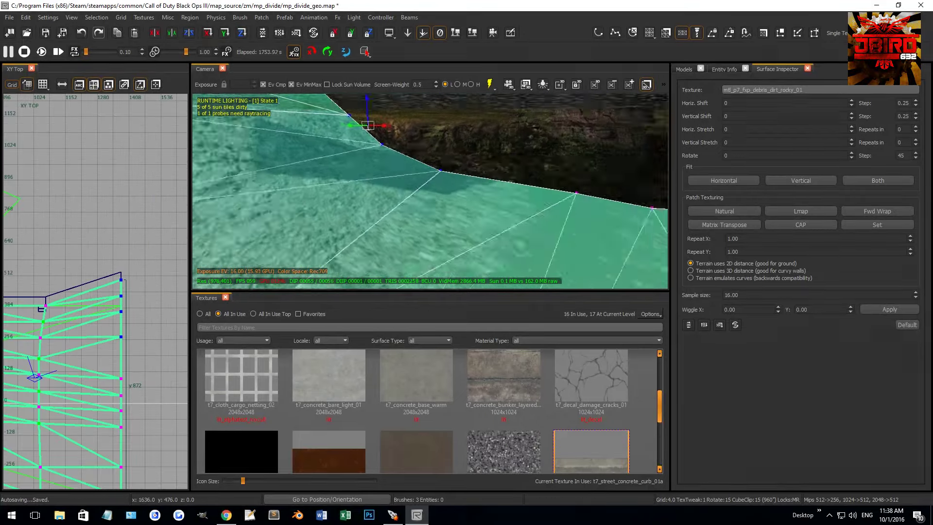
Leave vertex editing and apply Lmap patch texturing to the selected terrain patches
{"action": "key", "text": "Escape"}
{"action": "left_click", "coordinate": [380, 177], "text": "shift"}
{"action": "right_click_drag", "start_coordinate": [380, 177], "coordinate": [391, 181]}
{"action": "mouse_move", "coordinate": [459, 219]}
{"action": "right_mouse_down"}
{"action": "mouse_move", "coordinate": [458, 208]}
{"action": "mouse_move", "coordinate": [546, 226]}
{"action": "right_mouse_up"}
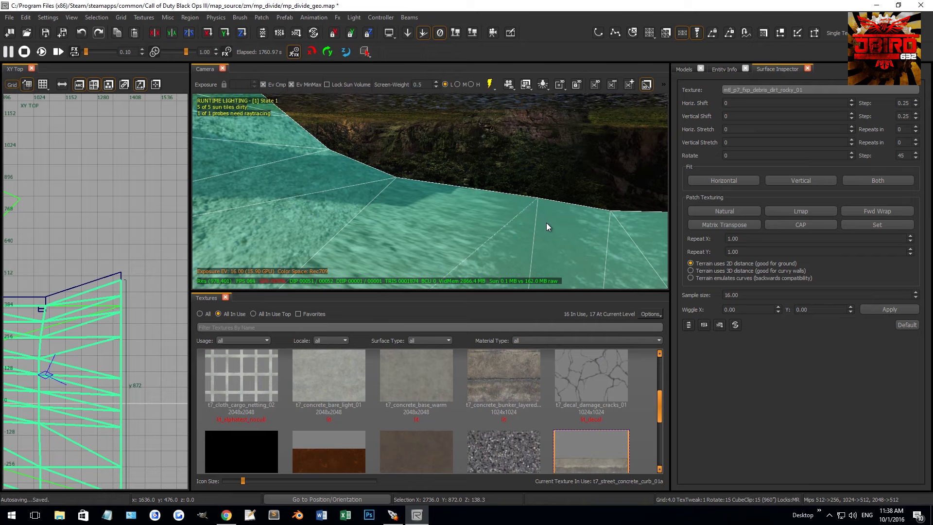
{"action": "left_click", "coordinate": [800, 208]}
{"action": "key", "text": "Escape"}
Select the water stream patch and insert extra vertex columns in it near the angled wall
{"action": "mouse_move", "coordinate": [428, 192]}
{"action": "right_mouse_down"}
{"action": "mouse_move", "coordinate": [409, 183]}
{"action": "mouse_move", "coordinate": [532, 237]}
{"action": "right_mouse_up"}
{"action": "left_click", "coordinate": [482, 256], "text": "shift"}
{"action": "key", "text": "Escape"}
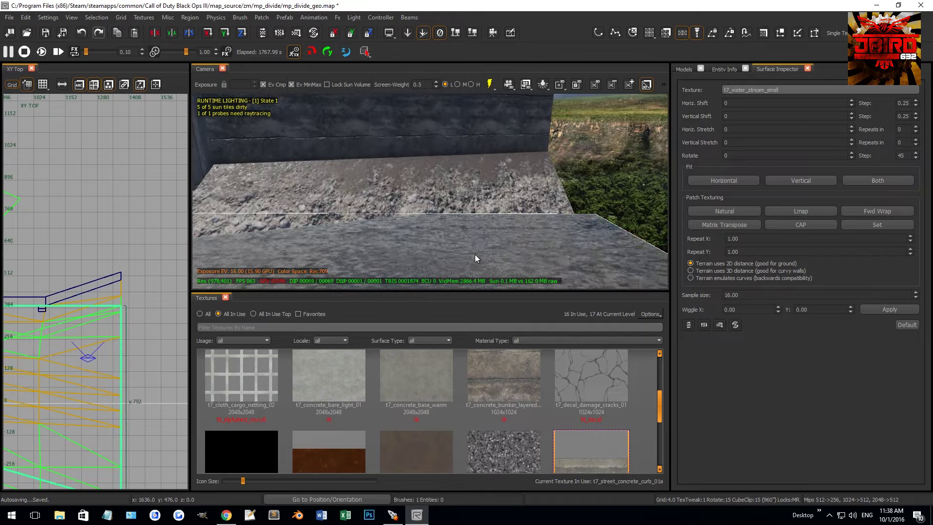
{"action": "left_click", "coordinate": [430, 255], "text": "shift"}
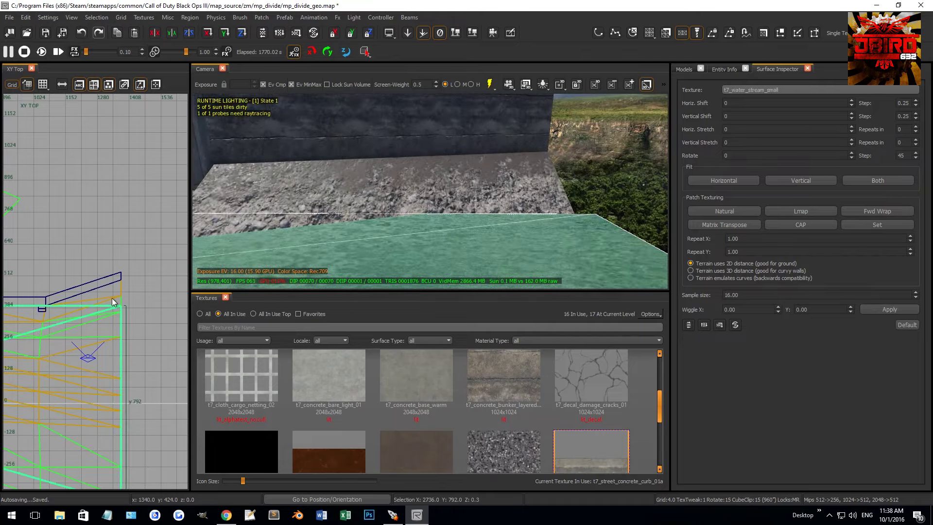
{"action": "scroll", "coordinate": [114, 304], "scroll_direction": "up", "scroll_amount": 2}
{"action": "scroll", "coordinate": [114, 304], "scroll_direction": "down", "scroll_amount": 3}
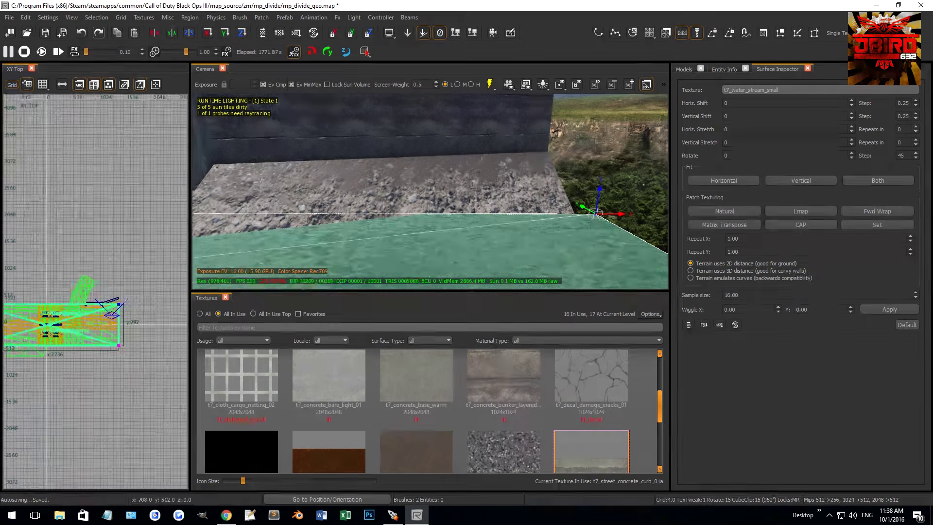
{"action": "scroll", "coordinate": [79, 318], "scroll_direction": "down", "scroll_amount": 2}
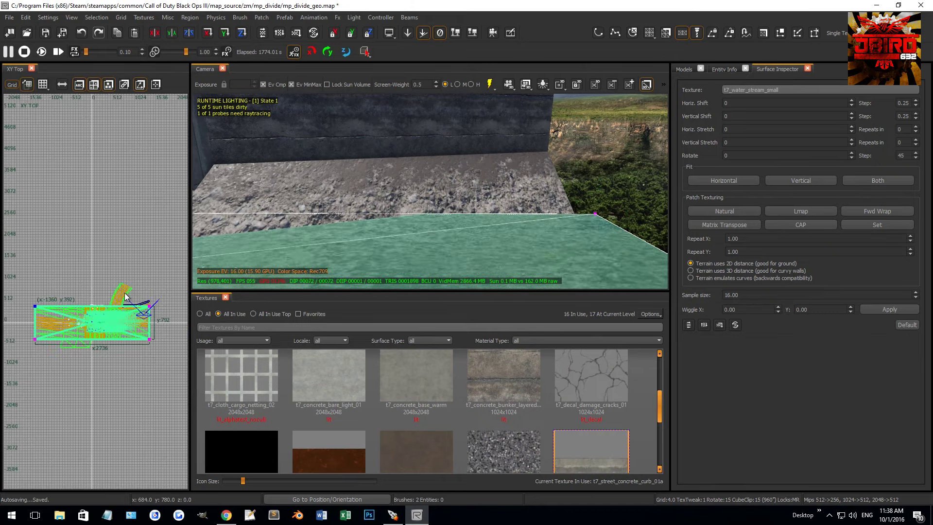
{"action": "scroll", "coordinate": [77, 296], "scroll_direction": "up", "scroll_amount": 2}
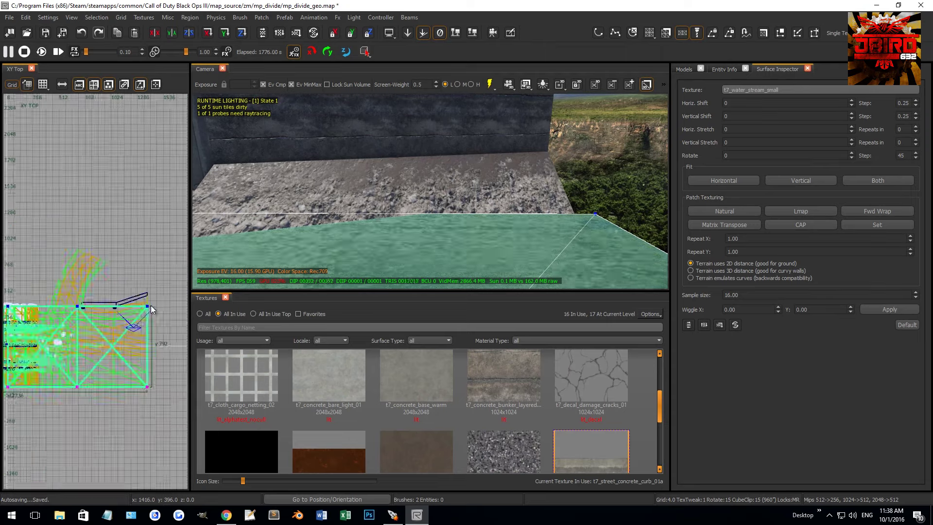
{"action": "left_click_drag", "start_coordinate": [76, 295], "coordinate": [91, 309]}
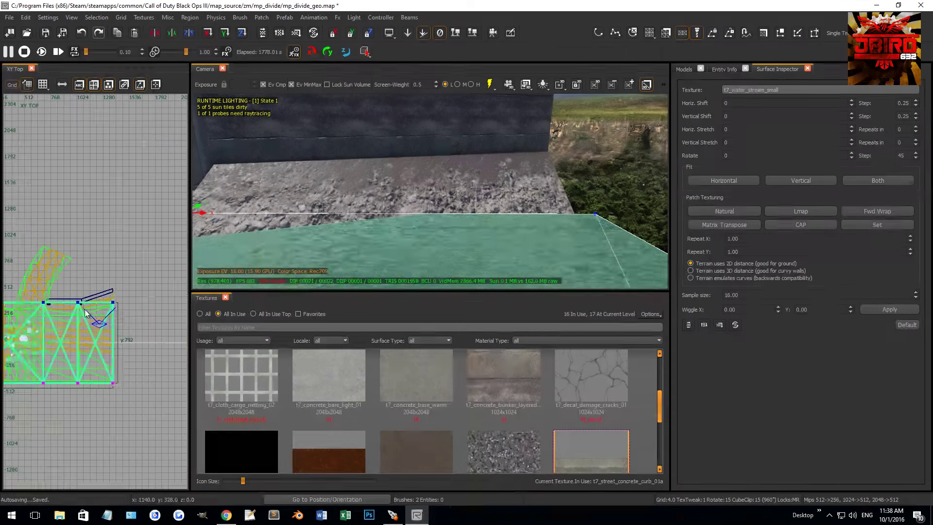
Move the water patch's outer corner vertex so the water reaches the end of the angled wall
{"action": "right_click_drag", "start_coordinate": [49, 279], "coordinate": [117, 282]}
{"action": "scroll", "coordinate": [77, 376], "scroll_direction": "down", "scroll_amount": 1}
{"action": "scroll", "coordinate": [69, 358], "scroll_direction": "up", "scroll_amount": 3}
{"action": "left_click_drag", "start_coordinate": [94, 330], "coordinate": [110, 241]}
{"action": "scroll", "coordinate": [150, 285], "scroll_direction": "up", "scroll_amount": 4}
{"action": "scroll", "coordinate": [103, 240], "scroll_direction": "up", "scroll_amount": 2}
{"action": "key", "text": "Escape"}
Select the water volume covering the canal and extend its wall-side edge to the end of the angled wall
{"action": "right_click_drag", "start_coordinate": [471, 198], "coordinate": [431, 195]}
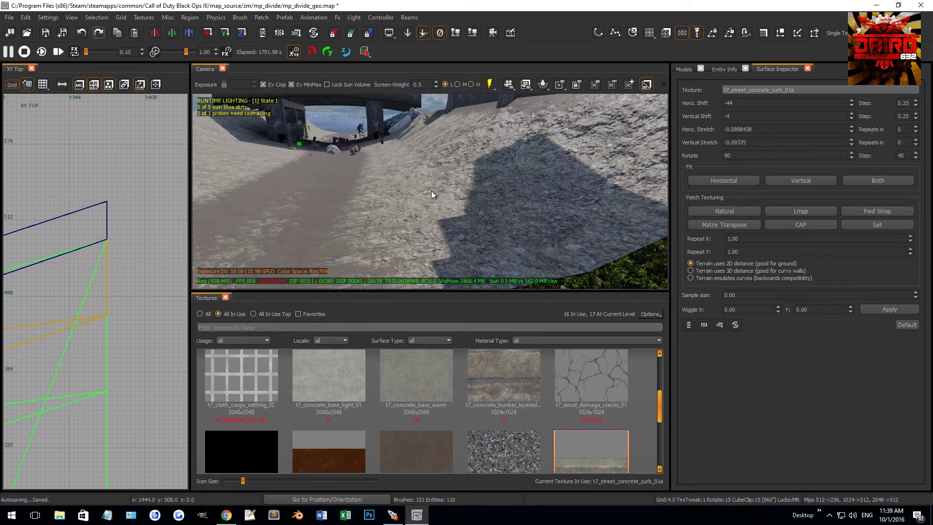
{"action": "left_click", "coordinate": [299, 145], "text": "shift"}
{"action": "scroll", "coordinate": [92, 250], "scroll_direction": "down", "scroll_amount": 5}
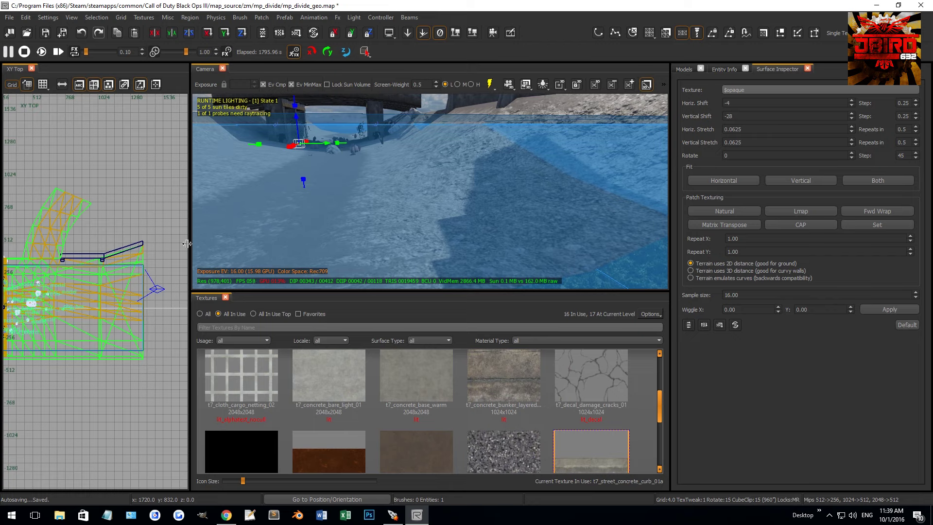
{"action": "scroll", "coordinate": [133, 250], "scroll_direction": "up", "scroll_amount": 4}
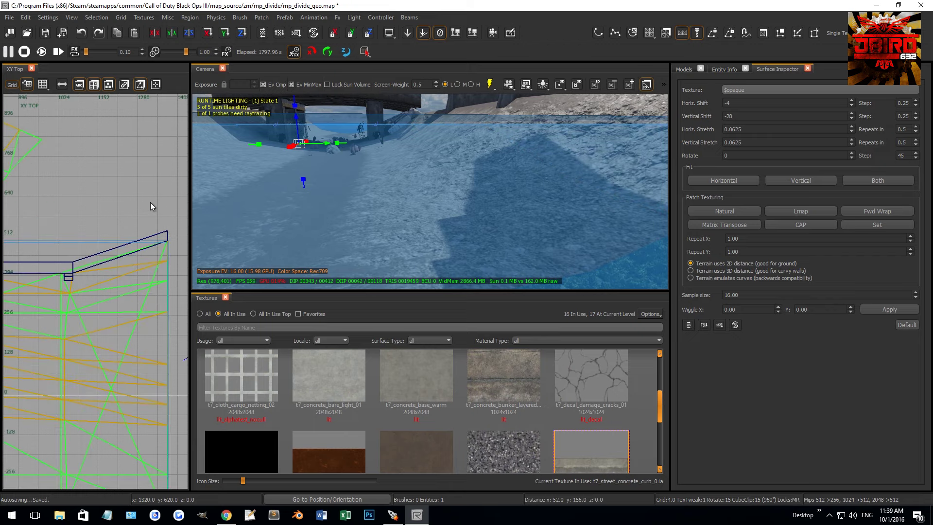
Show the clip geometry and extend the clip_water brush's wall-side edge to the end of the angled wall
{"action": "right_click_drag", "start_coordinate": [452, 179], "coordinate": [415, 197]}
{"action": "key", "text": "f"}
{"action": "left_click", "coordinate": [828, 360]}
{"action": "left_click", "coordinate": [503, 238], "text": "shift"}
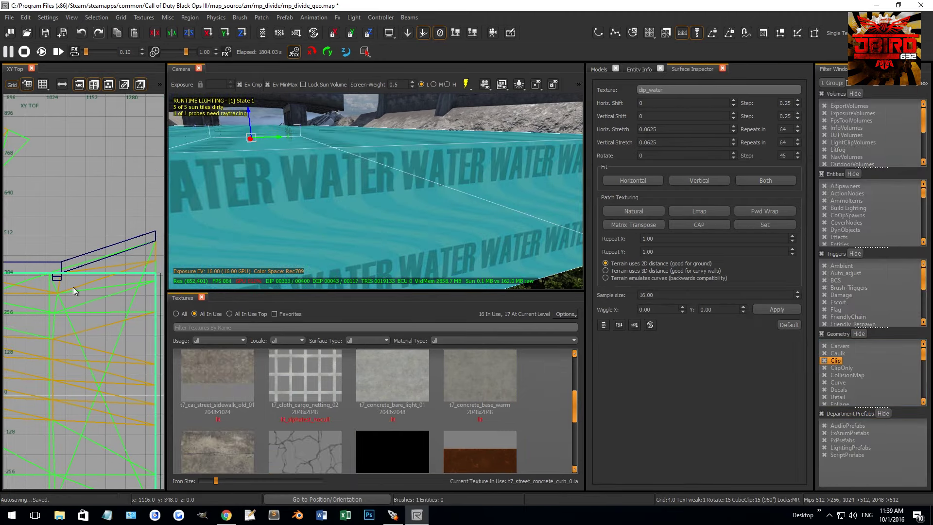
{"action": "scroll", "coordinate": [74, 287], "scroll_direction": "up", "scroll_amount": 1}
{"action": "left_click_drag", "start_coordinate": [107, 260], "coordinate": [120, 265]}
{"action": "scroll", "coordinate": [129, 260], "scroll_direction": "up", "scroll_amount": 1}
{"action": "scroll", "coordinate": [129, 259], "scroll_direction": "up", "scroll_amount": 1}
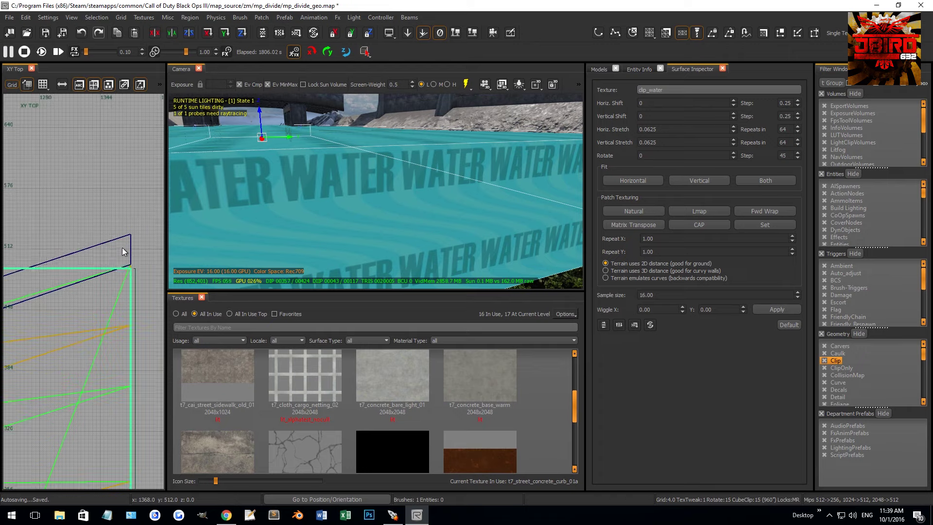
Deselect the water clip brush and hide the clip geometry again
{"action": "key", "text": "Escape"}
{"action": "left_click", "coordinate": [833, 346]}
{"action": "left_click", "coordinate": [833, 347]}
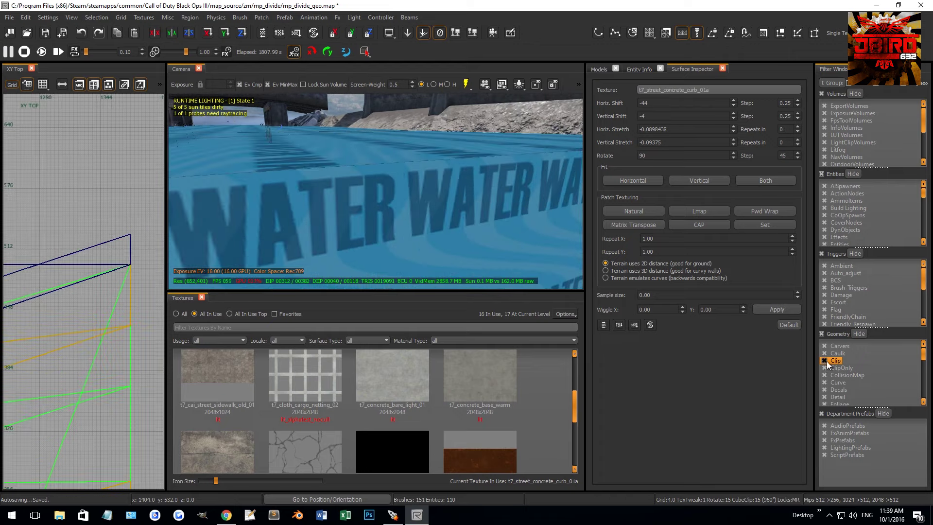
Select the straight concrete wall brush and split it horizontally at height 212 in the YZ side view
{"action": "mouse_move", "coordinate": [374, 195]}
{"action": "right_mouse_down"}
{"action": "mouse_move", "coordinate": [379, 204]}
{"action": "mouse_move", "coordinate": [387, 193]}
{"action": "mouse_move", "coordinate": [379, 156]}
{"action": "mouse_move", "coordinate": [380, 180]}
{"action": "mouse_move", "coordinate": [437, 204]}
{"action": "mouse_move", "coordinate": [441, 196]}
{"action": "mouse_move", "coordinate": [410, 180]}
{"action": "mouse_move", "coordinate": [410, 161]}
{"action": "mouse_move", "coordinate": [344, 184]}
{"action": "mouse_move", "coordinate": [386, 182]}
{"action": "right_mouse_up"}
{"action": "left_click", "coordinate": [387, 163], "text": "shift"}
{"action": "key", "text": "Escape"}
{"action": "left_click", "coordinate": [378, 182], "text": "shift"}
{"action": "key", "text": "ctrl+Tab"}
{"action": "key", "text": "ctrl+Tab"}
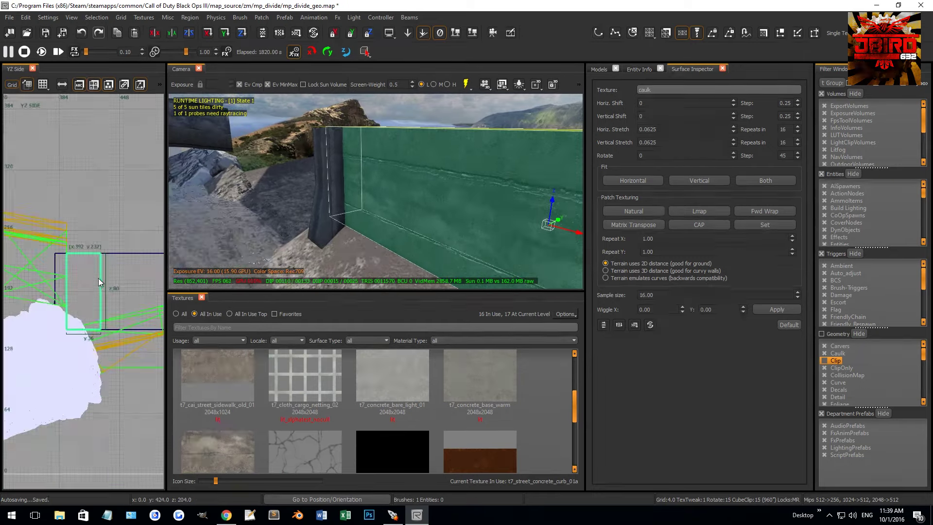
{"action": "scroll", "coordinate": [54, 291], "scroll_direction": "up", "scroll_amount": 3}
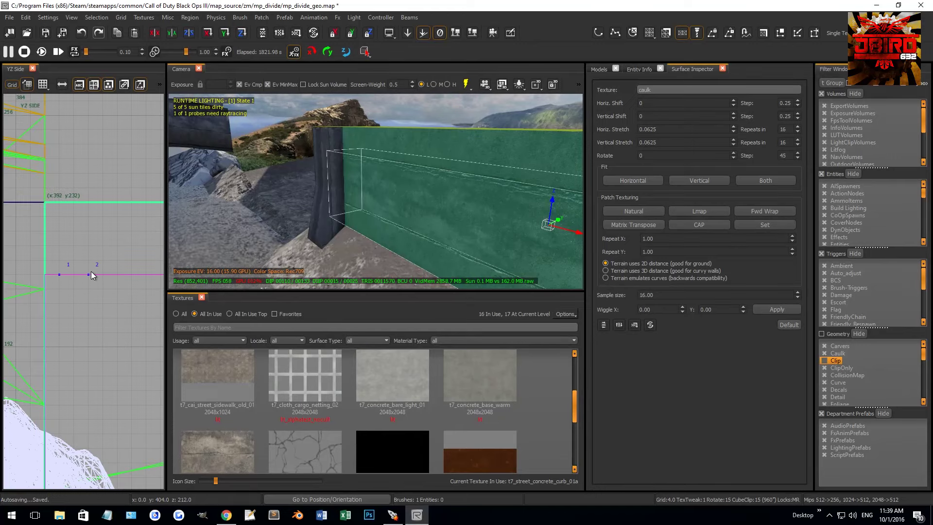
{"action": "middle_click", "coordinate": [447, 185], "text": "ctrl+shift"}
Adjust the facing edges of the upper and lower wall sections so they meet slightly below height 212
{"action": "right_click_drag", "start_coordinate": [447, 185], "coordinate": [421, 168]}
{"action": "key", "text": "ctrl+z"}
{"action": "scroll", "coordinate": [86, 262], "scroll_direction": "up", "scroll_amount": 2}
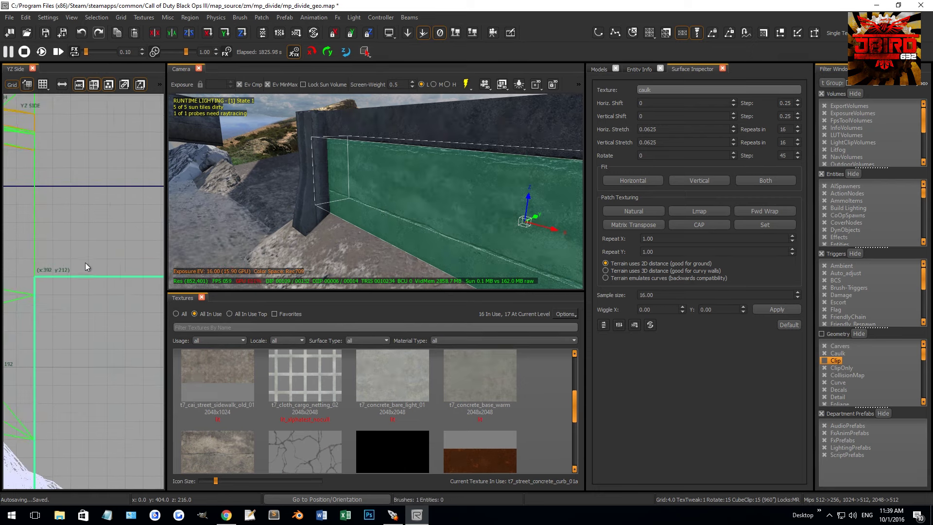
{"action": "key", "text": "Escape"}
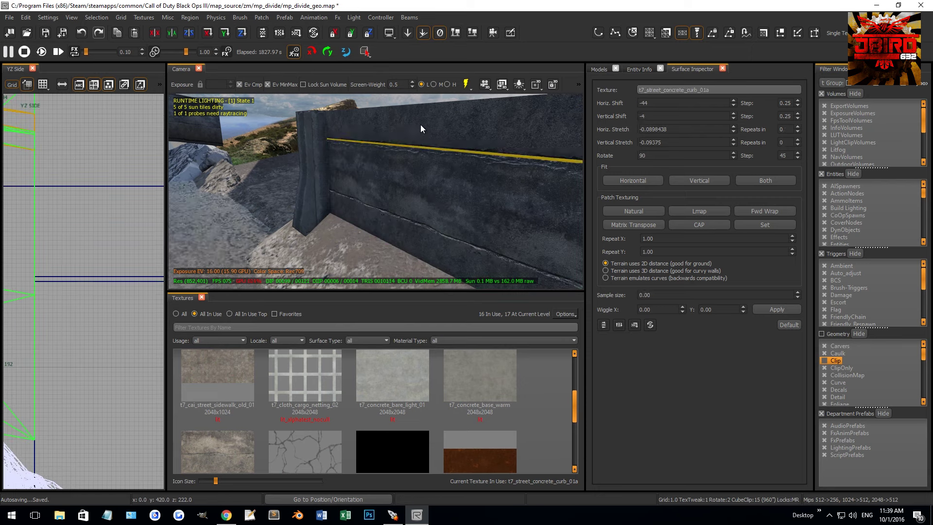
{"action": "left_click_drag", "start_coordinate": [68, 186], "coordinate": [77, 280]}
{"action": "key", "text": "ctrl+z"}
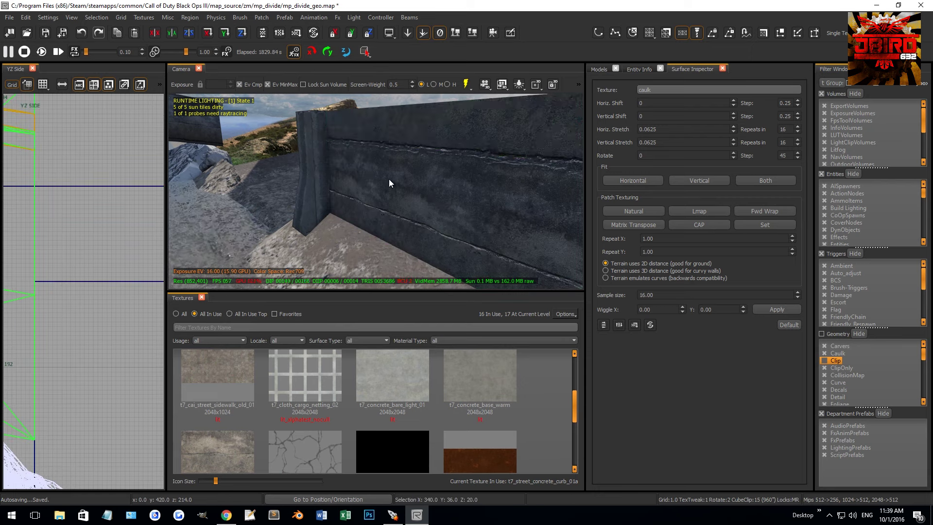
{"action": "left_click", "coordinate": [375, 180], "text": "shift"}
{"action": "scroll", "coordinate": [92, 287], "scroll_direction": "down", "scroll_amount": 2}
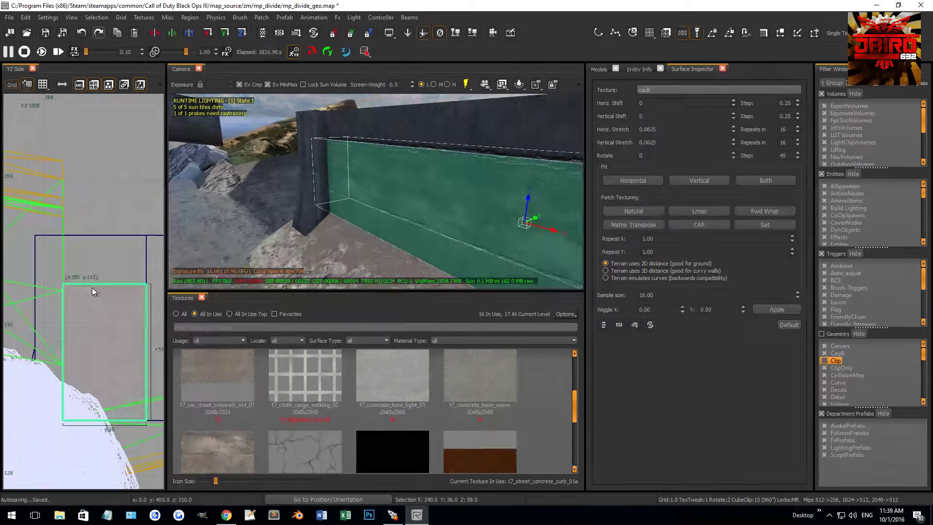
{"action": "key", "text": "Escape"}
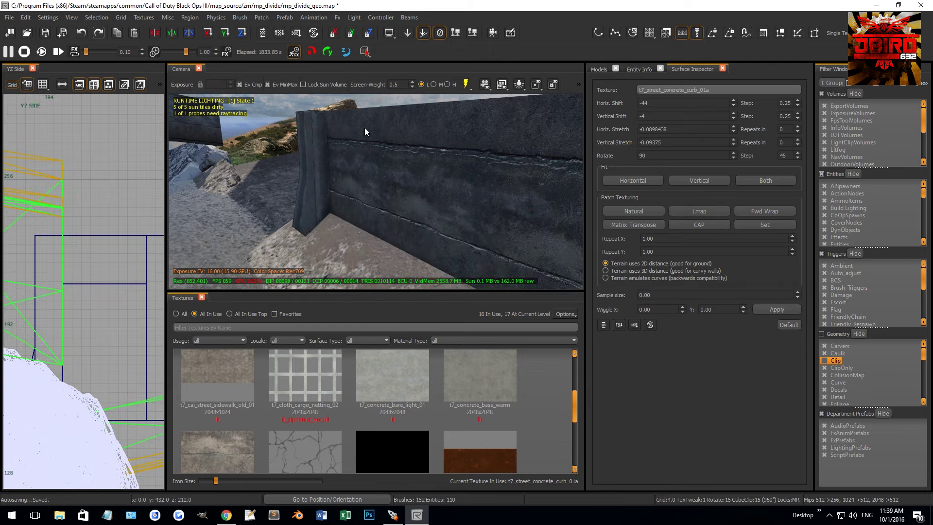
Extend the upper wall section outward over the pillars and undo the last change
{"action": "scroll", "coordinate": [83, 272], "scroll_direction": "up", "scroll_amount": 2}
{"action": "left_click_drag", "start_coordinate": [75, 221], "coordinate": [161, 298]}
{"action": "left_click_drag", "start_coordinate": [62, 268], "coordinate": [19, 268]}
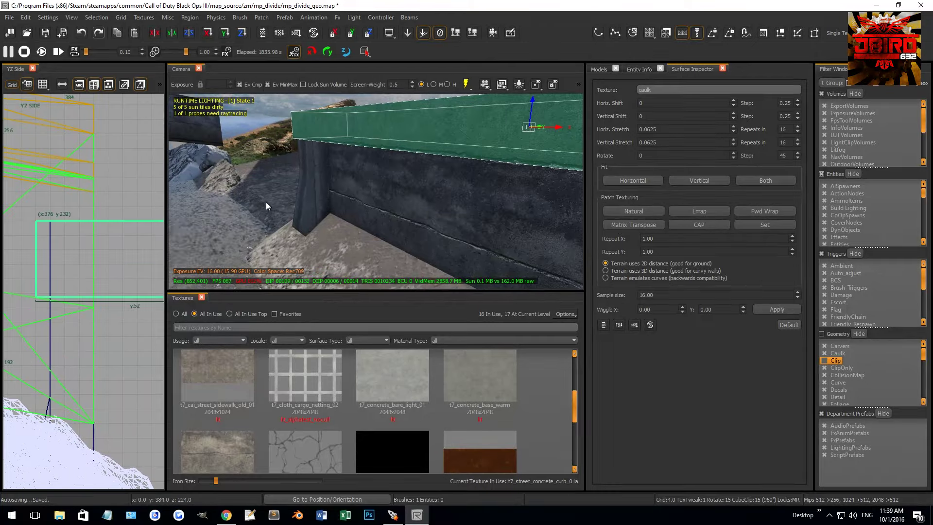
{"action": "key", "text": "ctrl+z"}
Select the support pillar's brushes and lower their tops to height 212, beneath the overhanging upper wall section
{"action": "mouse_move", "coordinate": [375, 191]}
{"action": "right_mouse_down"}
{"action": "mouse_move", "coordinate": [334, 161]}
{"action": "mouse_move", "coordinate": [373, 156]}
{"action": "mouse_move", "coordinate": [384, 143]}
{"action": "right_mouse_up"}
{"action": "left_click", "coordinate": [333, 161], "text": "shift"}
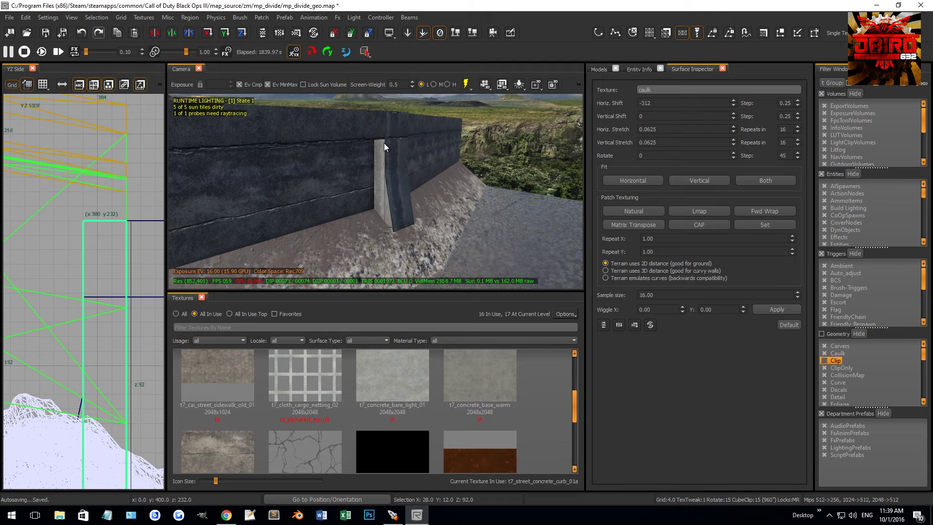
{"action": "left_click", "coordinate": [384, 143], "text": "shift"}
{"action": "left_click_drag", "start_coordinate": [109, 195], "coordinate": [109, 267]}
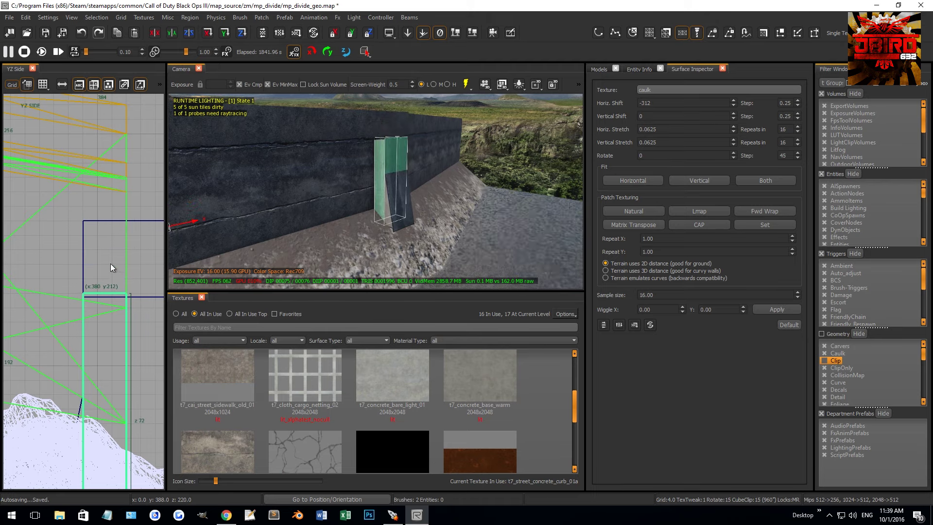
{"action": "scroll", "coordinate": [109, 287], "scroll_direction": "up", "scroll_amount": 3}
{"action": "key", "text": "Escape"}
Copy the t7_concrete_bunker_layered_02 texture from the wall onto the underside of the upper wall section
{"action": "right_click_drag", "start_coordinate": [397, 186], "coordinate": [398, 196]}
{"action": "left_click", "coordinate": [398, 192], "text": "shift"}
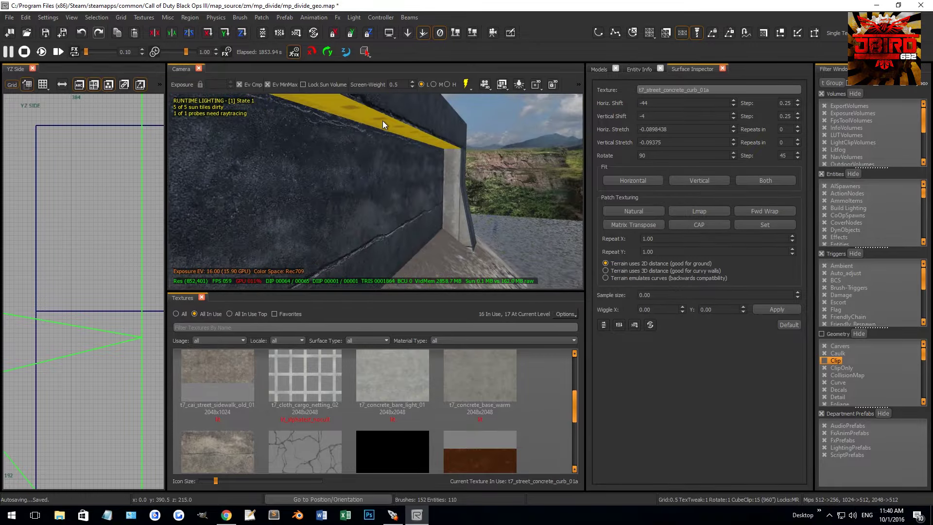
{"action": "middle_click", "coordinate": [398, 111]}
{"action": "mouse_move", "coordinate": [399, 111]}
{"action": "right_mouse_down"}
{"action": "mouse_move", "coordinate": [395, 128]}
{"action": "mouse_move", "coordinate": [421, 146]}
{"action": "right_mouse_up"}
{"action": "left_click", "coordinate": [398, 190], "text": "shift"}
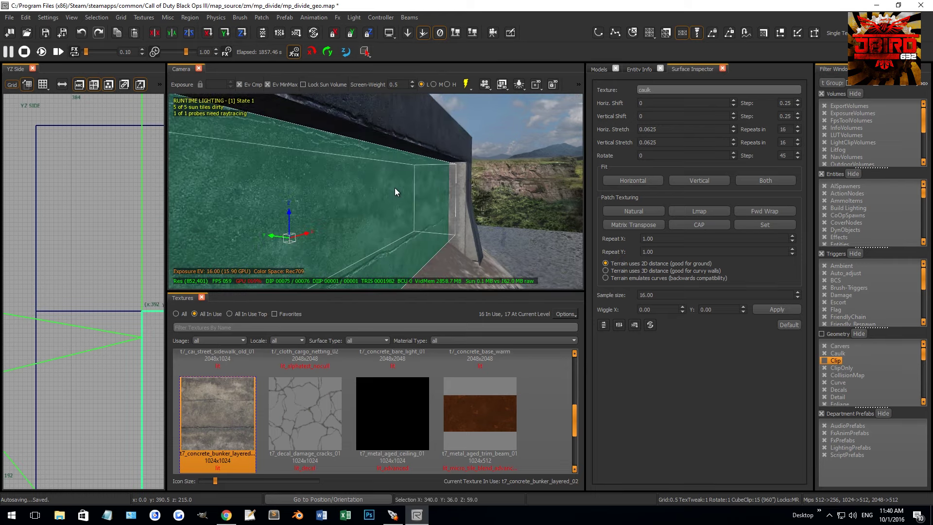
{"action": "middle_click", "coordinate": [420, 133]}
{"action": "right_click_drag", "start_coordinate": [420, 133], "coordinate": [438, 127]}
Duplicate the end pillar and place the copy between the two existing pillars of the straight wall
{"action": "left_click", "coordinate": [234, 204], "text": "shift"}
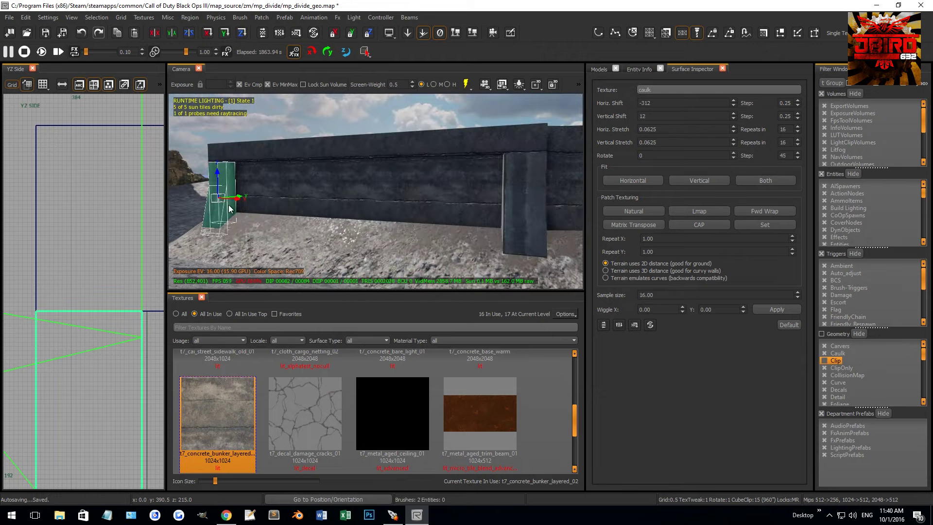
{"action": "left_click_drag", "start_coordinate": [232, 194], "coordinate": [377, 213]}
{"action": "scroll", "coordinate": [103, 241], "scroll_direction": "down", "scroll_amount": 5}
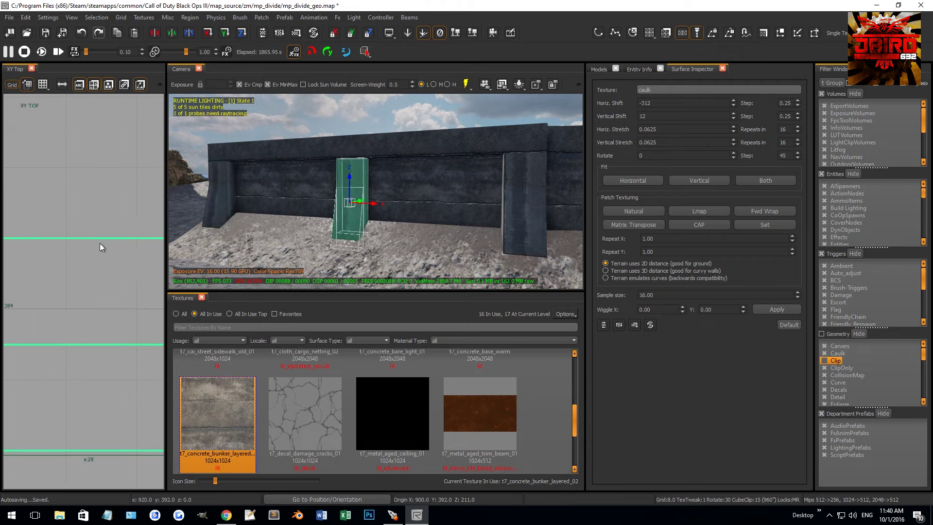
{"action": "key", "text": "ctrl+Tab"}
{"action": "scroll", "coordinate": [89, 238], "scroll_direction": "up", "scroll_amount": 3}
{"action": "key", "text": "Escape"}
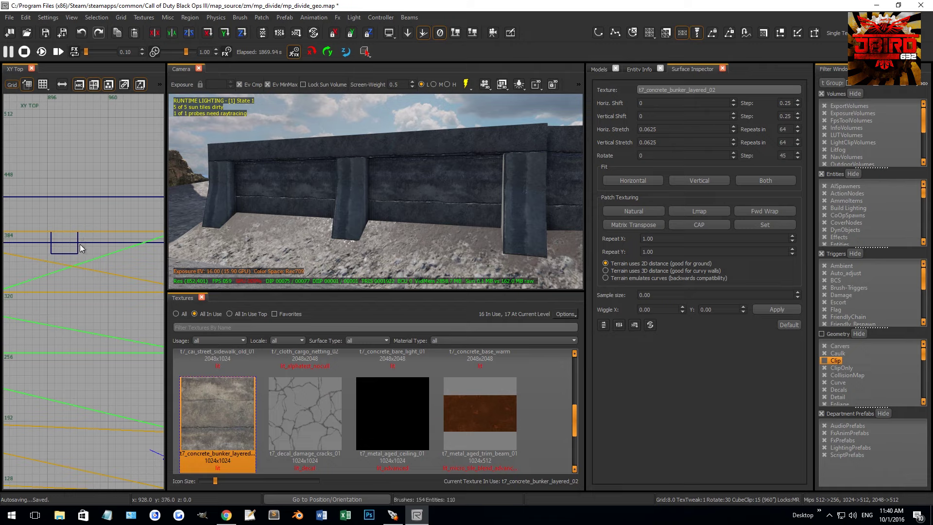
Draw a temporary spacer block beside the middle pillar and fit it between the pillars on a 1-unit grid
{"action": "left_click_drag", "start_coordinate": [80, 244], "coordinate": [123, 251]}
{"action": "scroll", "coordinate": [87, 242], "scroll_direction": "up", "scroll_amount": 3}
{"action": "scroll", "coordinate": [90, 240], "scroll_direction": "down", "scroll_amount": 2}
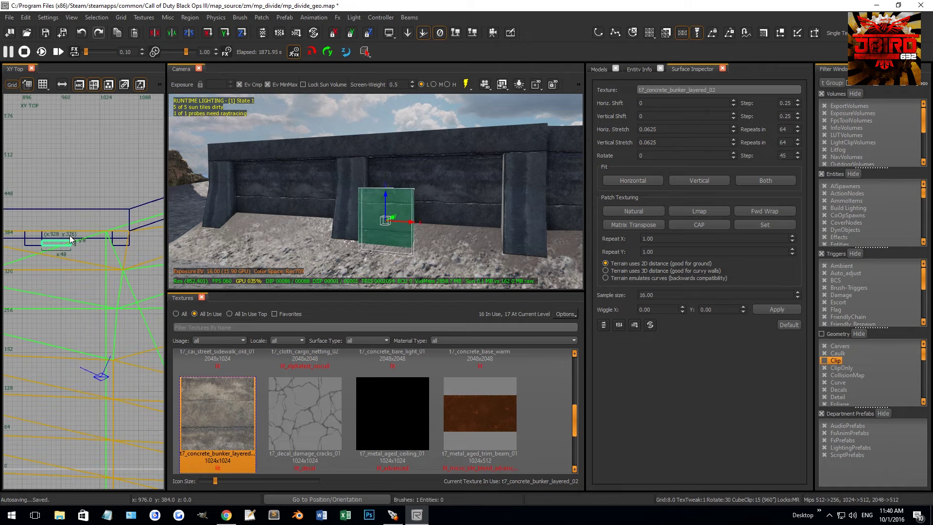
{"action": "mouse_move", "coordinate": [98, 246]}
{"action": "left_mouse_down"}
{"action": "mouse_move", "coordinate": [132, 246]}
{"action": "mouse_move", "coordinate": [42, 255]}
{"action": "mouse_move", "coordinate": [51, 248]}
{"action": "left_mouse_up"}
{"action": "key", "text": "1"}
{"action": "scroll", "coordinate": [117, 245], "scroll_direction": "up", "scroll_amount": 2}
{"action": "scroll", "coordinate": [57, 261], "scroll_direction": "down", "scroll_amount": 6}
{"action": "scroll", "coordinate": [42, 255], "scroll_direction": "up", "scroll_amount": 6}
{"action": "scroll", "coordinate": [42, 244], "scroll_direction": "down", "scroll_amount": 4}
{"action": "scroll", "coordinate": [27, 244], "scroll_direction": "up", "scroll_amount": 2}
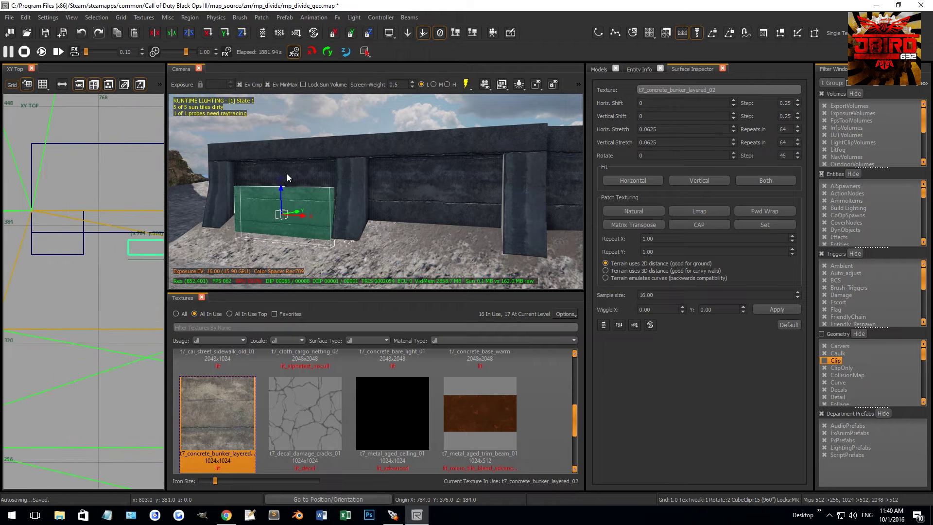
Fill the gap between the end pillar and the spacer with a 24 by 8 unit temporary block
{"action": "key", "text": "Up"}
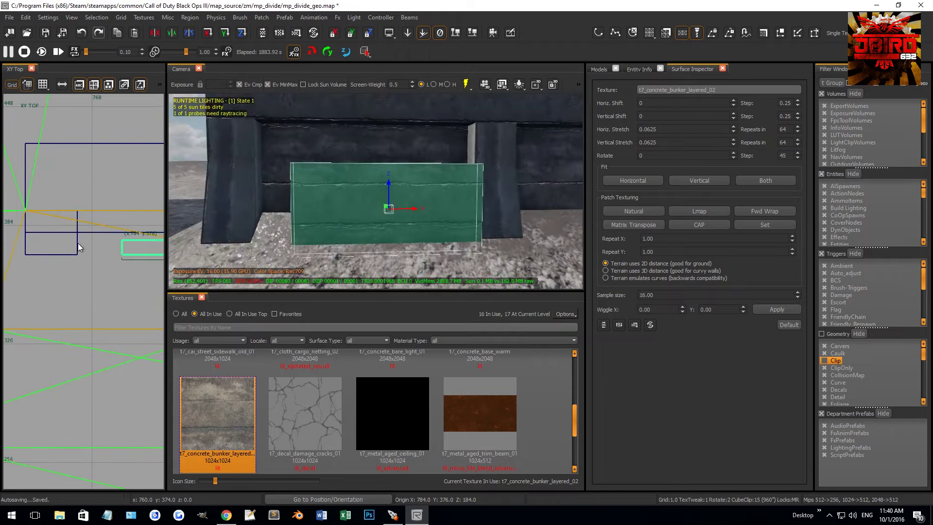
{"action": "scroll", "coordinate": [136, 242], "scroll_direction": "up", "scroll_amount": 2}
{"action": "key", "text": "Escape"}
{"action": "mouse_move", "coordinate": [145, 240]}
{"action": "left_mouse_down"}
{"action": "mouse_move", "coordinate": [117, 266]}
{"action": "mouse_move", "coordinate": [78, 263]}
{"action": "left_mouse_up"}
{"action": "right_click_drag", "start_coordinate": [78, 262], "coordinate": [105, 271]}
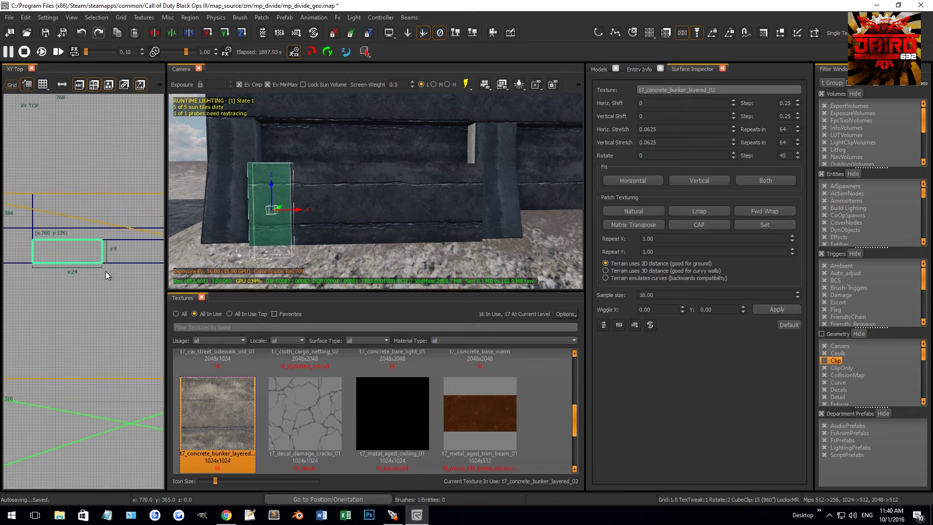
{"action": "key", "text": "space"}
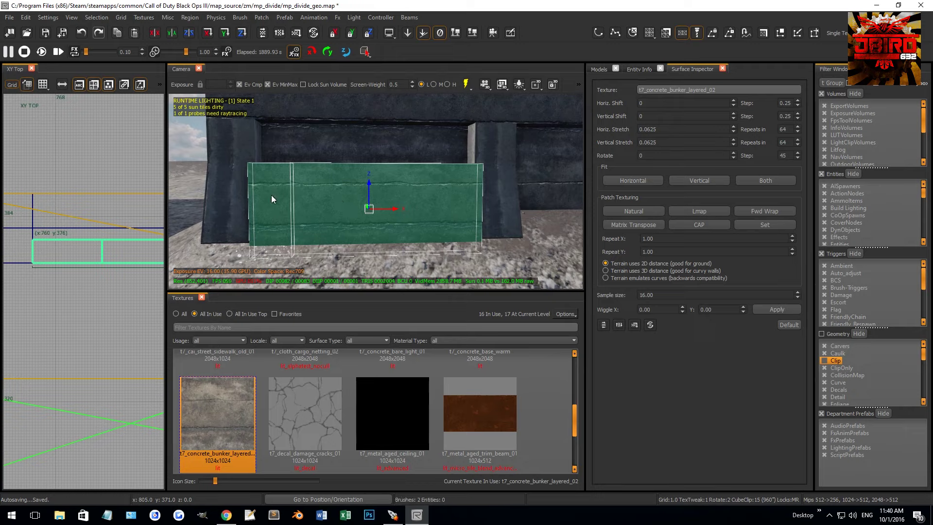
Remove the spacer blocks and shift the middle pillar slightly toward the end pillar to even out the spacing
{"action": "left_click", "coordinate": [544, 183], "text": "shift"}
{"action": "scroll", "coordinate": [103, 252], "scroll_direction": "down", "scroll_amount": 3}
{"action": "scroll", "coordinate": [103, 252], "scroll_direction": "up", "scroll_amount": 3}
{"action": "scroll", "coordinate": [69, 255], "scroll_direction": "up", "scroll_amount": 1}
{"action": "scroll", "coordinate": [75, 264], "scroll_direction": "up", "scroll_amount": 2}
{"action": "left_click_drag", "start_coordinate": [110, 266], "coordinate": [52, 269]}
{"action": "key", "text": "Escape"}
Create a terrain patch from the straight wall's front face behind the pillars with Faces to Terrain
{"action": "right_click", "coordinate": [432, 150]}
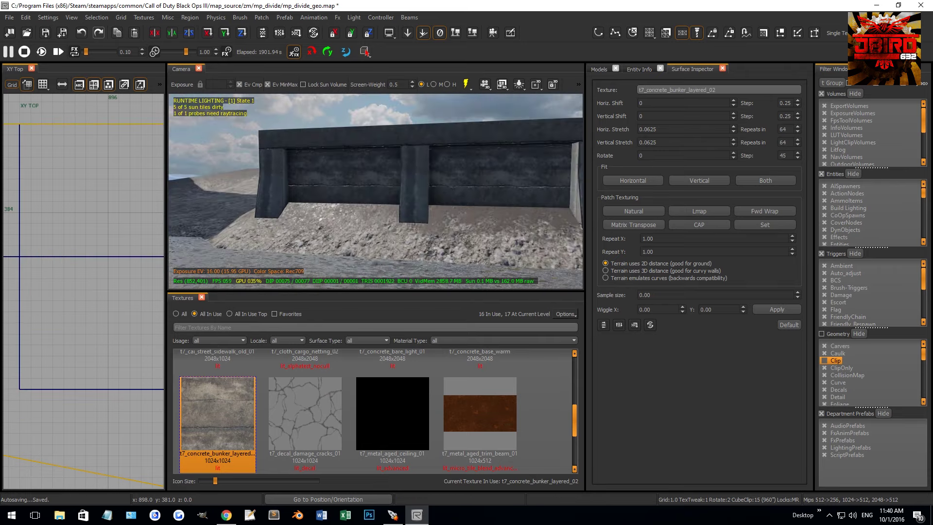
{"action": "key", "text": "Up"}
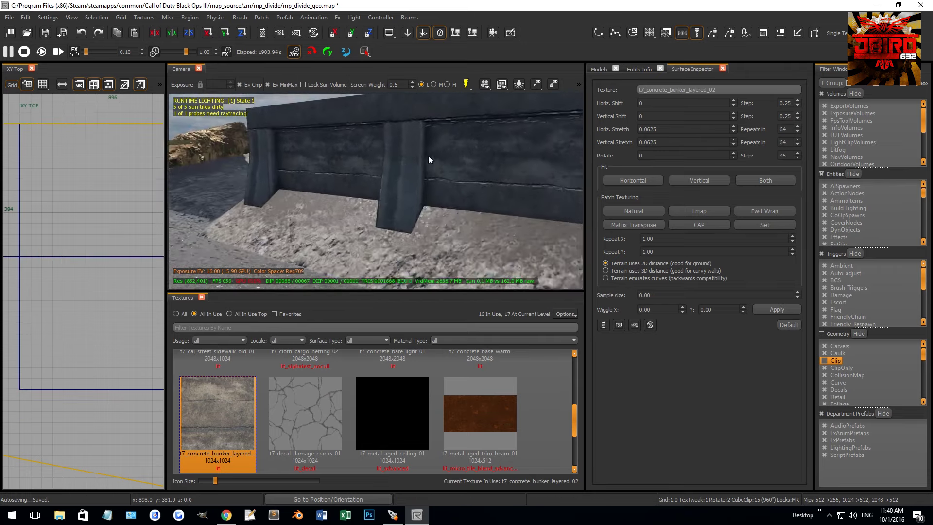
{"action": "right_click", "coordinate": [427, 160]}
{"action": "key", "text": "Down"}
{"action": "left_click", "coordinate": [376, 191], "text": "shift"}
{"action": "right_click", "coordinate": [375, 192]}
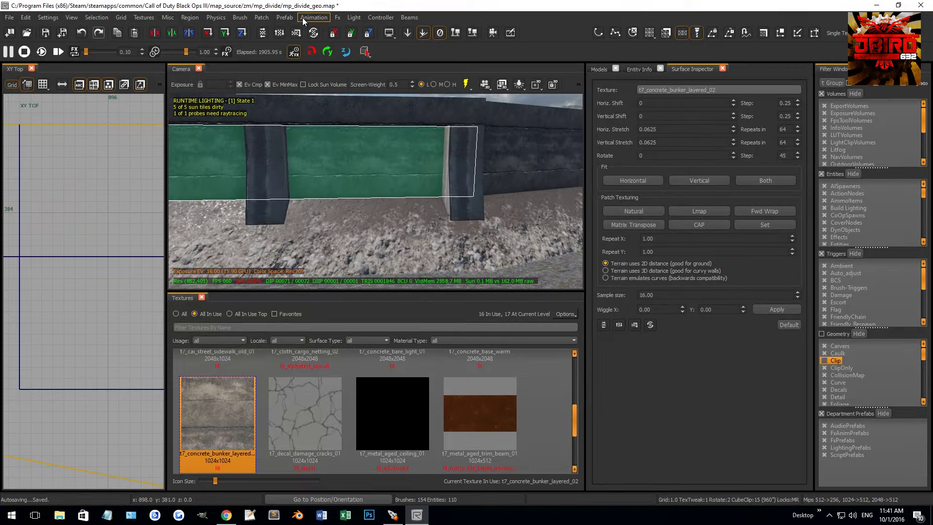
{"action": "left_click", "coordinate": [262, 17]}
{"action": "mouse_move", "coordinate": [277, 36]}
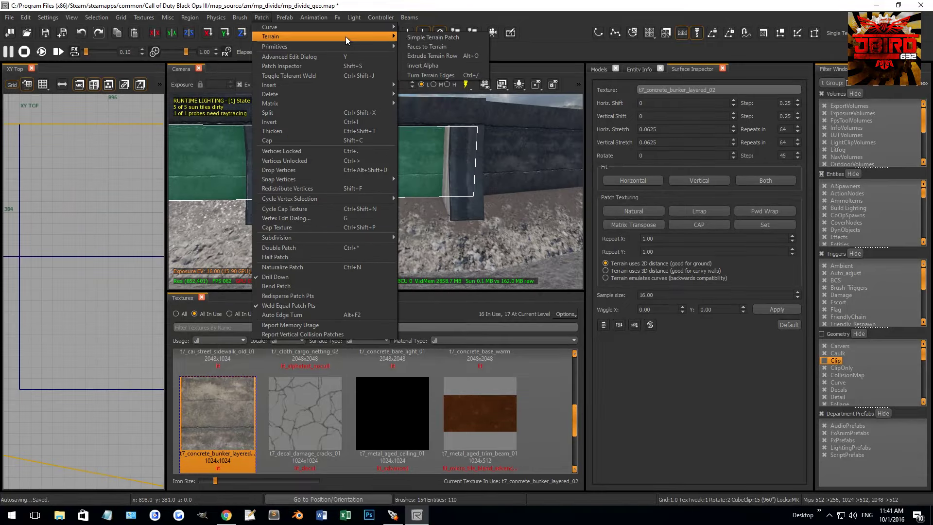
{"action": "left_click", "coordinate": [432, 46]}
{"action": "key", "text": "Down"}
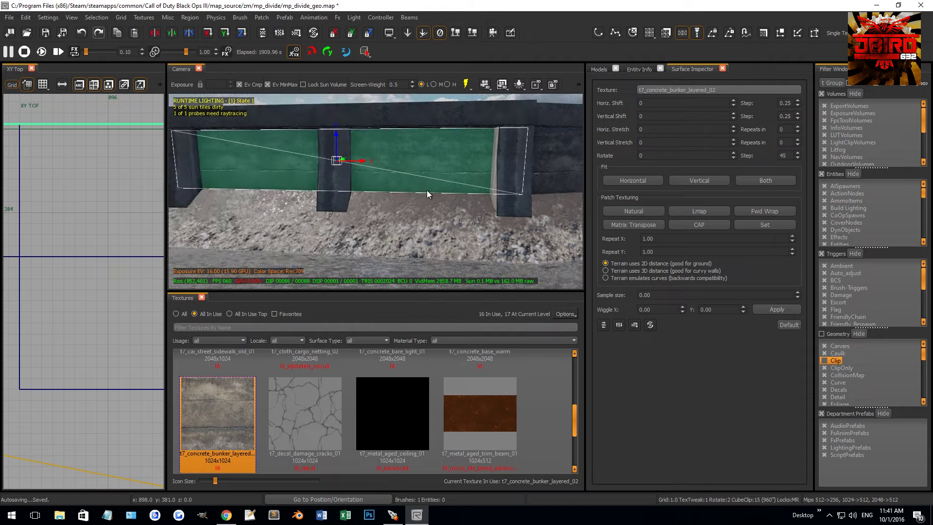
Apply the t7_mud_sludge_wet_01_reveal texture to the wall's terrain patch
{"action": "key", "text": "Up"}
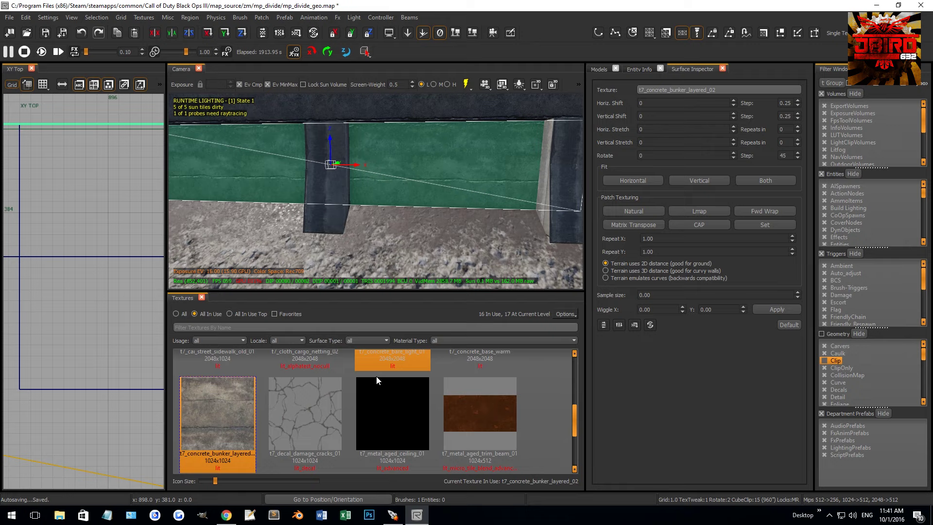
{"action": "scroll", "coordinate": [339, 424], "scroll_direction": "up", "scroll_amount": 3}
{"action": "scroll", "coordinate": [343, 424], "scroll_direction": "down", "scroll_amount": 3}
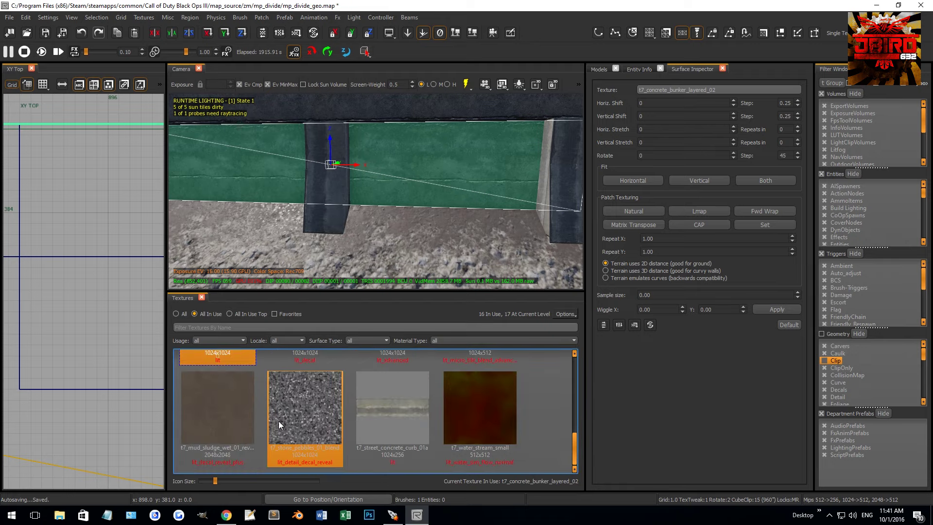
{"action": "left_click", "coordinate": [228, 408]}
Shorten the sludge patch in the front view so it fills only the bay between the end and middle pillars
{"action": "scroll", "coordinate": [402, 233], "scroll_direction": "down", "scroll_amount": 5}
{"action": "scroll", "coordinate": [111, 275], "scroll_direction": "down", "scroll_amount": 5}
{"action": "scroll", "coordinate": [99, 289], "scroll_direction": "up", "scroll_amount": 3}
{"action": "key", "text": "ctrl+Tab"}
{"action": "left_click_drag", "start_coordinate": [65, 279], "coordinate": [133, 277]}
{"action": "scroll", "coordinate": [77, 271], "scroll_direction": "down", "scroll_amount": 2}
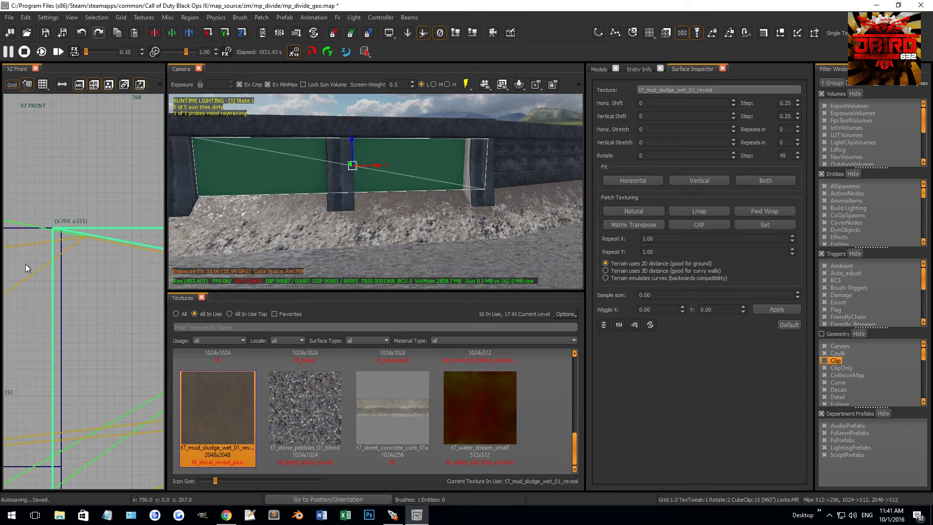
{"action": "scroll", "coordinate": [78, 270], "scroll_direction": "down", "scroll_amount": 2}
{"action": "mouse_move", "coordinate": [110, 269]}
{"action": "left_mouse_down"}
{"action": "mouse_move", "coordinate": [59, 269]}
{"action": "mouse_move", "coordinate": [94, 257]}
{"action": "left_mouse_up"}
{"action": "scroll", "coordinate": [82, 269], "scroll_direction": "up", "scroll_amount": 4}
{"action": "scroll", "coordinate": [332, 174], "scroll_direction": "up", "scroll_amount": 5}
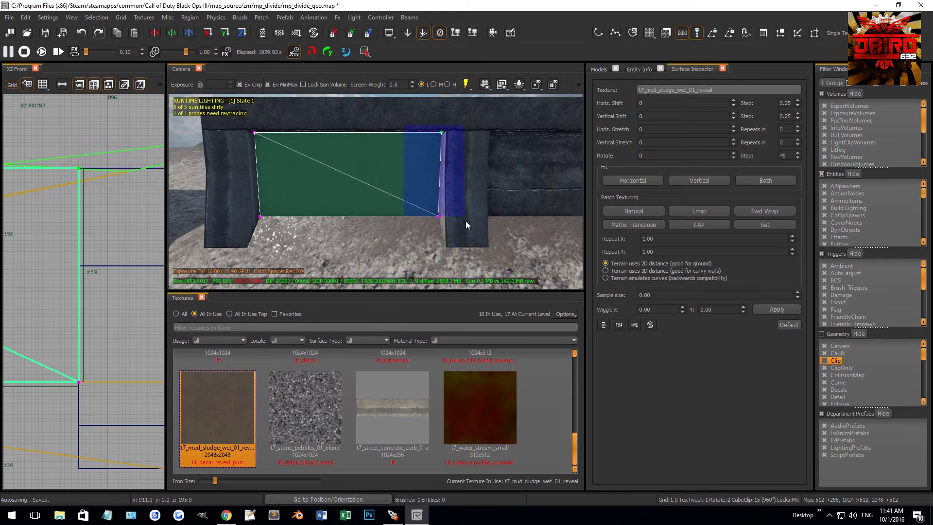
Add two vertex rows to the sludge patch and place them near its upper and lower edges
{"action": "key", "text": "ctrl+KP_Add"}
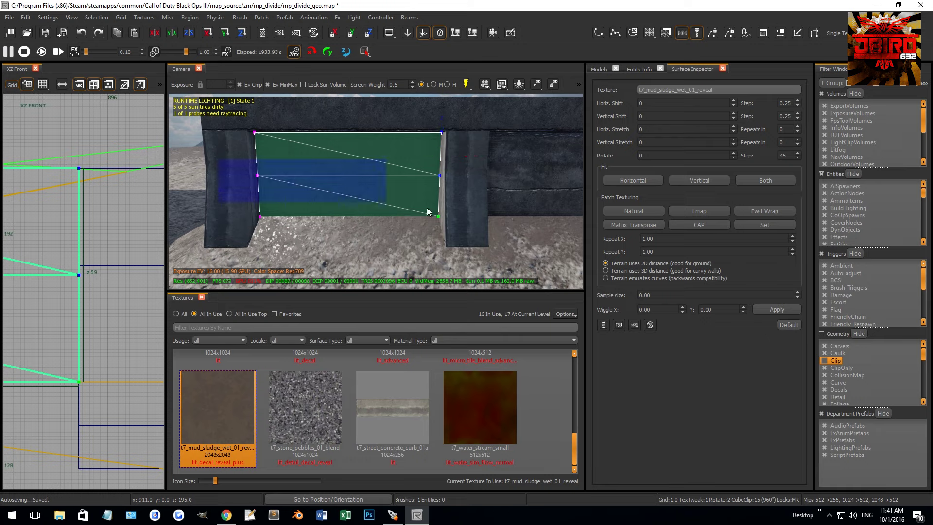
{"action": "key", "text": "ctrl+KP_Add"}
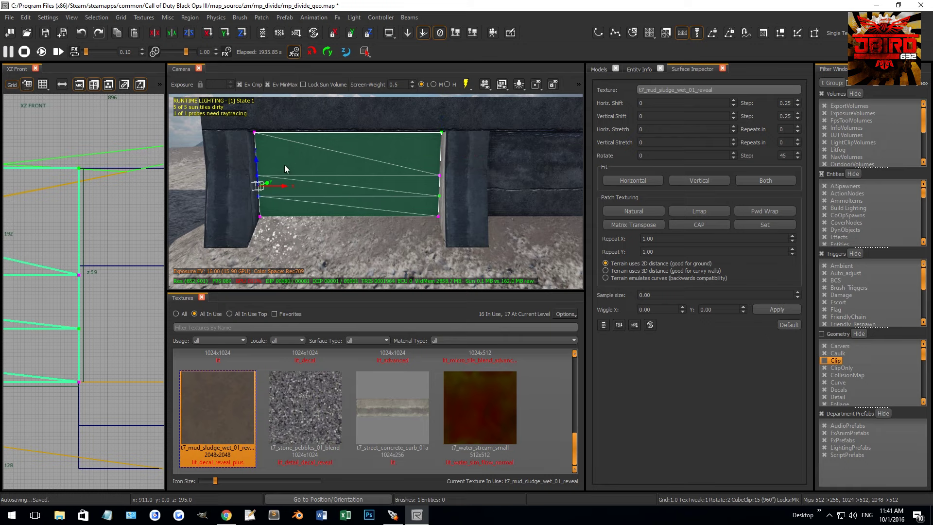
{"action": "left_click_drag", "start_coordinate": [291, 183], "coordinate": [275, 174]}
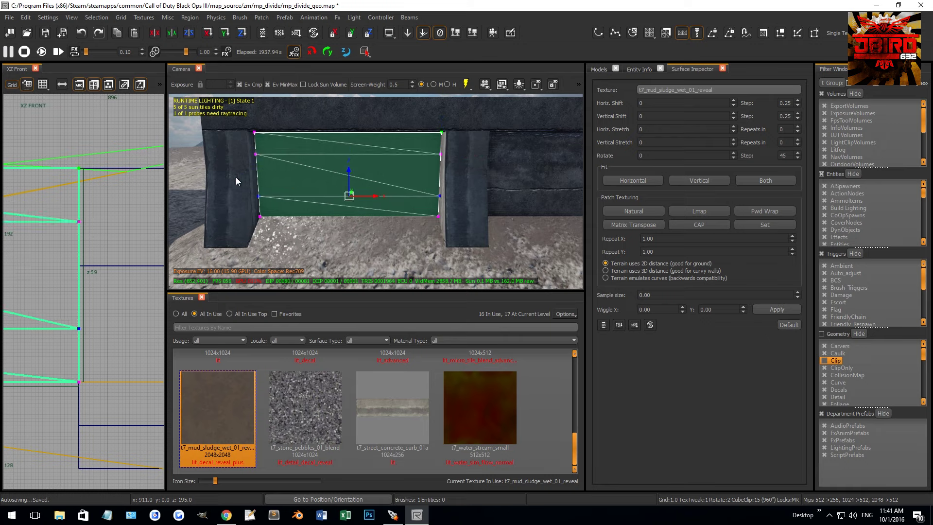
Add two vertex columns to the sludge patch and shift them outward toward the pillars on either side
{"action": "key", "text": "ctrl+shift+KP_Add"}
{"action": "key", "text": "ctrl+shift+KP_Add"}
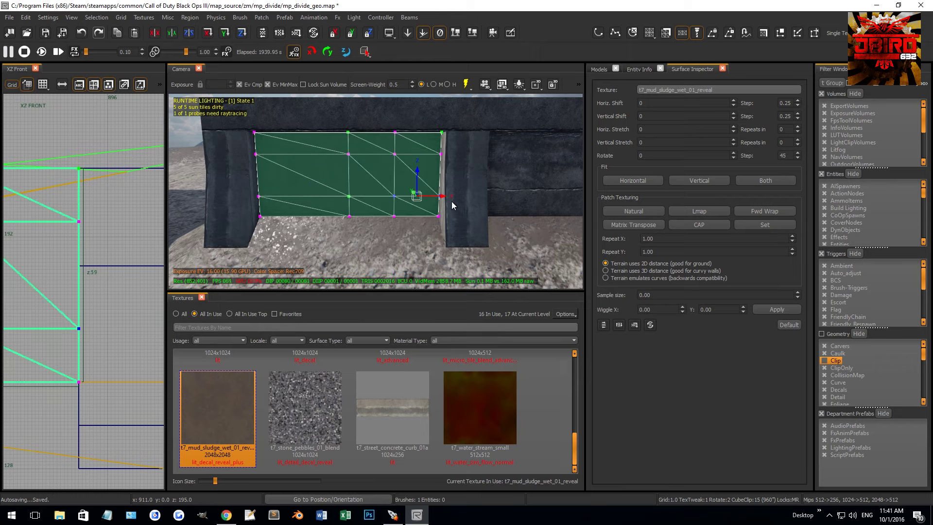
{"action": "left_click_drag", "start_coordinate": [381, 190], "coordinate": [462, 199]}
{"action": "left_click_drag", "start_coordinate": [257, 186], "coordinate": [356, 204]}
{"action": "key", "text": "ctrl+shift+KP_Add"}
{"action": "key", "text": "ctrl+shift+KP_Subtract"}
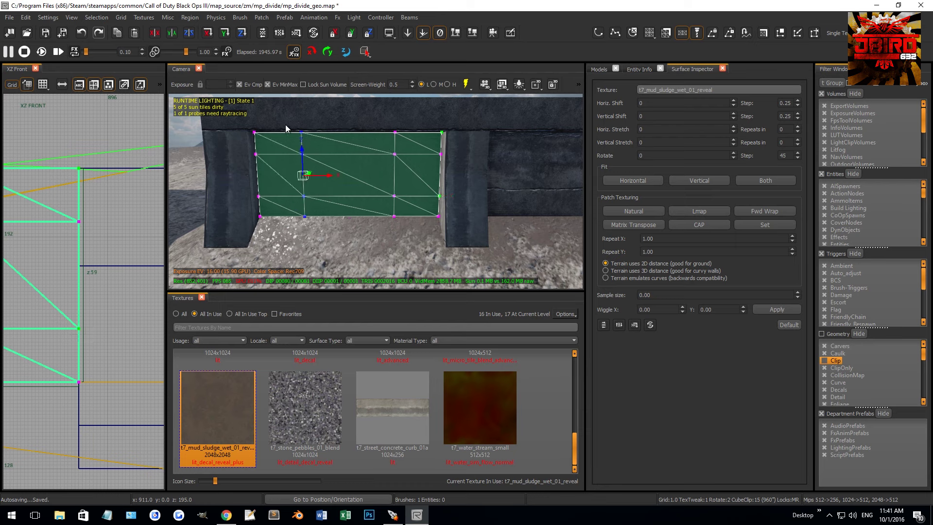
{"action": "left_click_drag", "start_coordinate": [332, 177], "coordinate": [319, 180]}
{"action": "left_click_drag", "start_coordinate": [377, 115], "coordinate": [411, 232]}
{"action": "left_click_drag", "start_coordinate": [416, 175], "coordinate": [428, 177]}
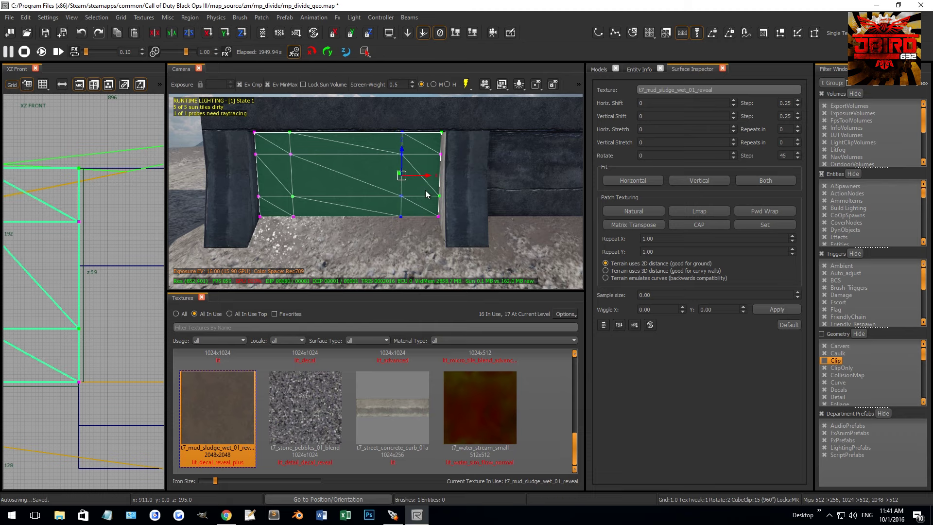
Set the alpha of the sludge patch's four inner vertices to 0
{"action": "scroll", "coordinate": [406, 196], "scroll_direction": "up", "scroll_amount": 5}
{"action": "key", "text": "Escape"}
{"action": "left_click_drag", "start_coordinate": [466, 122], "coordinate": [287, 211]}
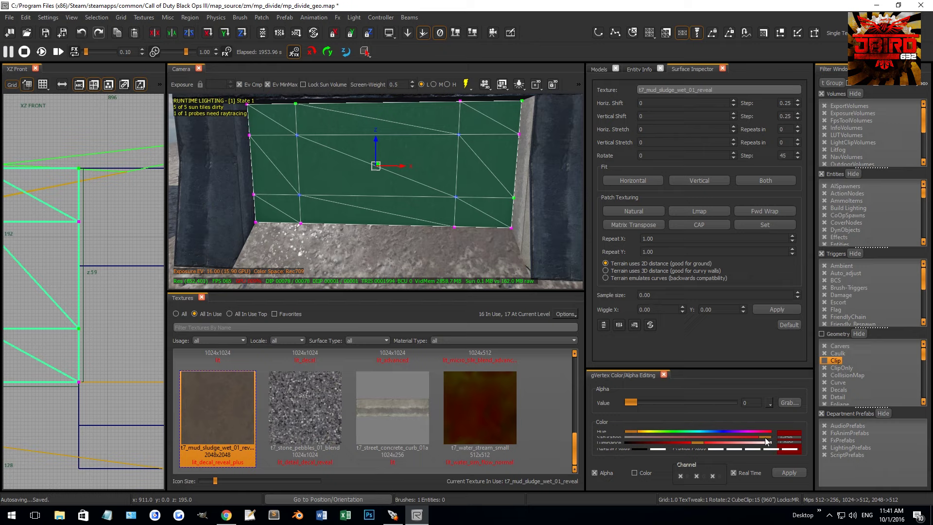
{"action": "left_click", "coordinate": [789, 472]}
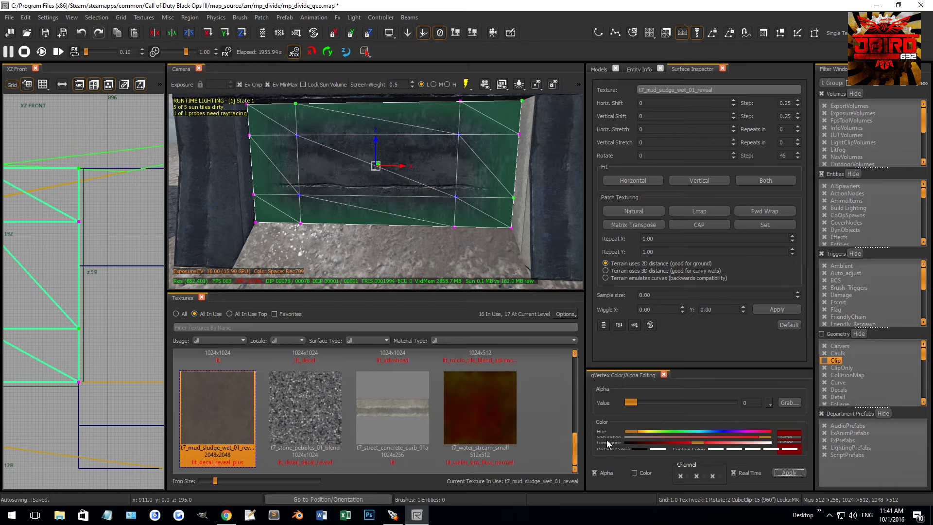
{"action": "scroll", "coordinate": [423, 197], "scroll_direction": "up", "scroll_amount": 3}
{"action": "scroll", "coordinate": [370, 193], "scroll_direction": "down", "scroll_amount": 3}
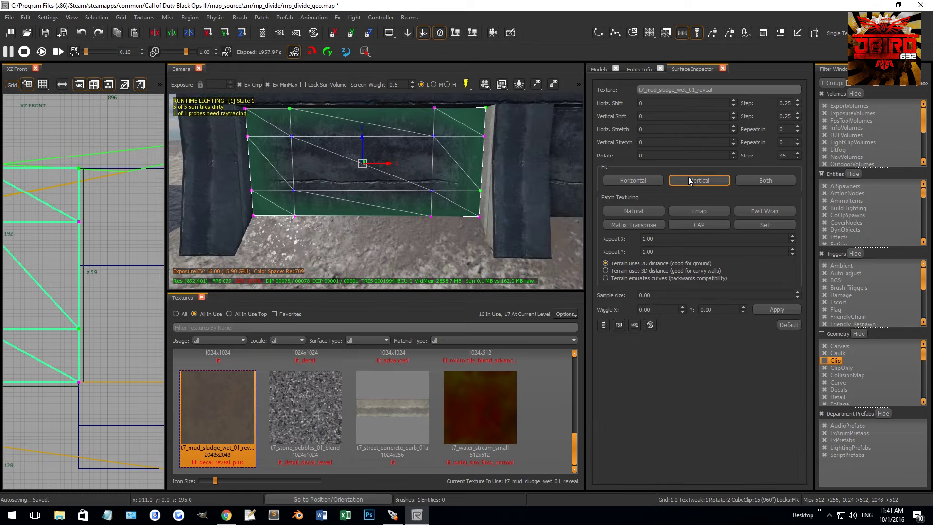
Apply natural texture mapping to the sludge patch and make it non-colliding
{"action": "left_click", "coordinate": [640, 211]}
{"action": "right_click", "coordinate": [138, 238]}
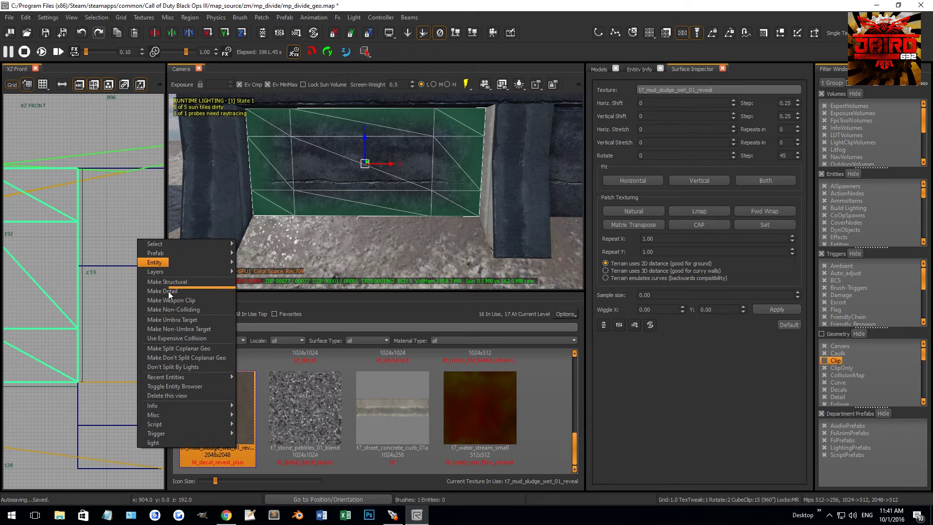
{"action": "left_click", "coordinate": [189, 308]}
Set the alpha of the sludge patch's upper outer vertices to 107 and mark the patch as non-colliding again
{"action": "scroll", "coordinate": [501, 154], "scroll_direction": "down", "scroll_amount": 2}
{"action": "left_click_drag", "start_coordinate": [502, 152], "coordinate": [297, 117]}
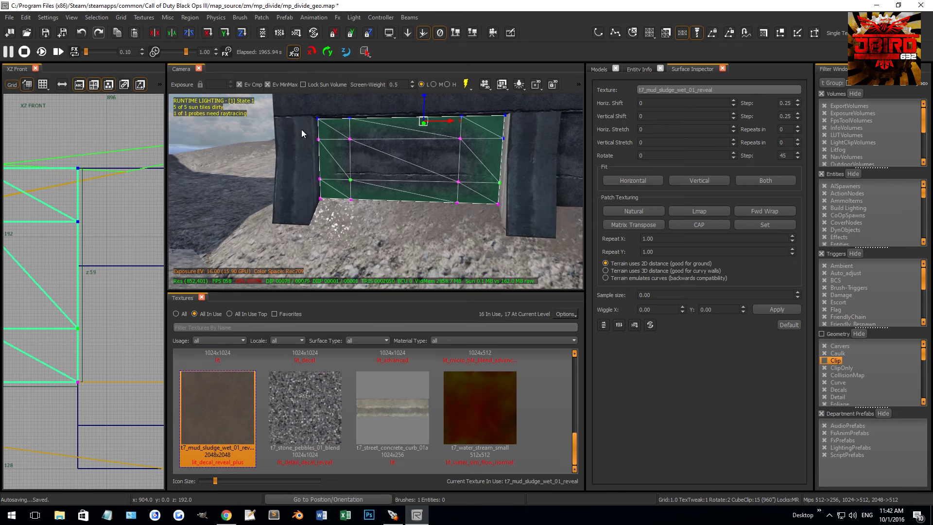
{"action": "key", "text": "ctrl+shift+v"}
{"action": "left_click_drag", "start_coordinate": [631, 402], "coordinate": [673, 401]}
{"action": "scroll", "coordinate": [447, 222], "scroll_direction": "up", "scroll_amount": 3}
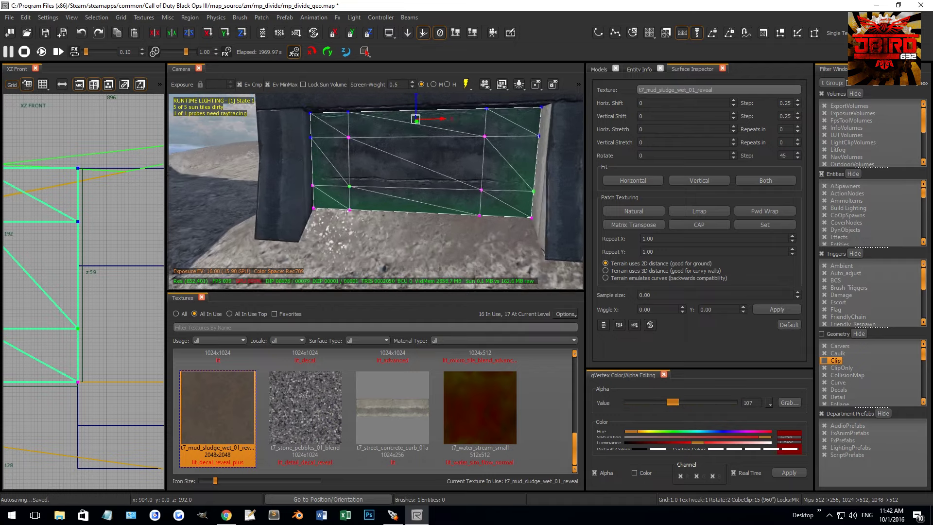
{"action": "right_click", "coordinate": [115, 204]}
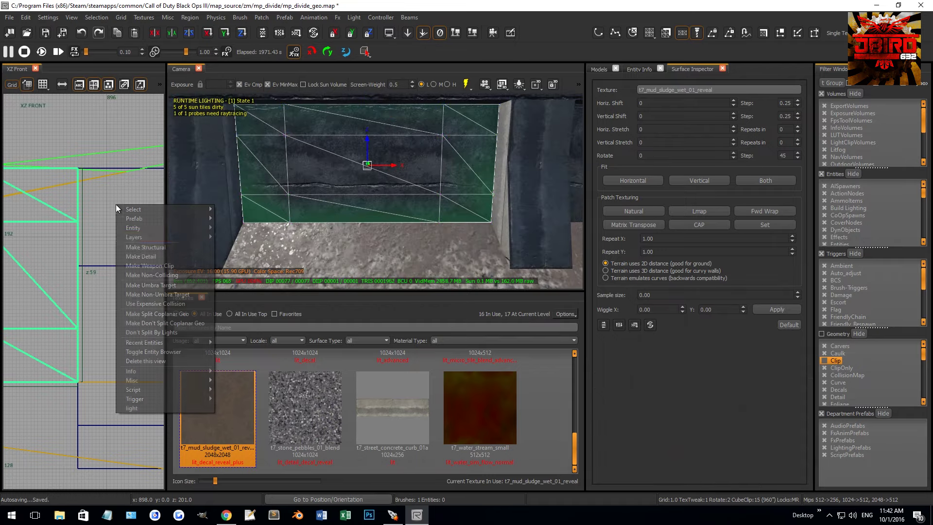
{"action": "left_click", "coordinate": [151, 275]}
Duplicate the sludge patch into the next bay between the pillars and make the copy non-colliding
{"action": "key", "text": "Escape"}
{"action": "right_click_drag", "start_coordinate": [392, 214], "coordinate": [443, 149]}
{"action": "left_click", "coordinate": [504, 144]}
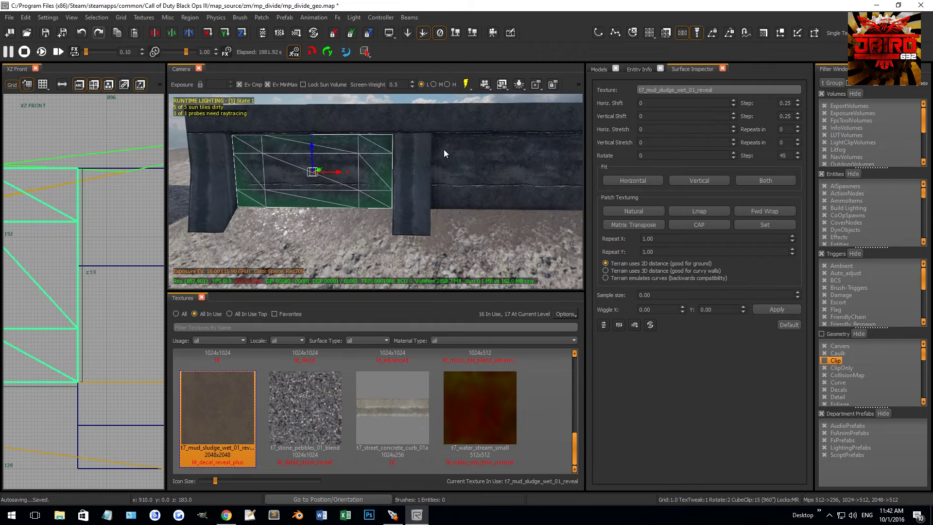
{"action": "key", "text": "4"}
{"action": "left_click_drag", "start_coordinate": [342, 174], "coordinate": [530, 176]}
{"action": "right_click_drag", "start_coordinate": [530, 179], "coordinate": [426, 183]}
{"action": "left_click_drag", "start_coordinate": [423, 184], "coordinate": [423, 186]}
{"action": "key", "text": "2"}
{"action": "right_click", "coordinate": [88, 222]}
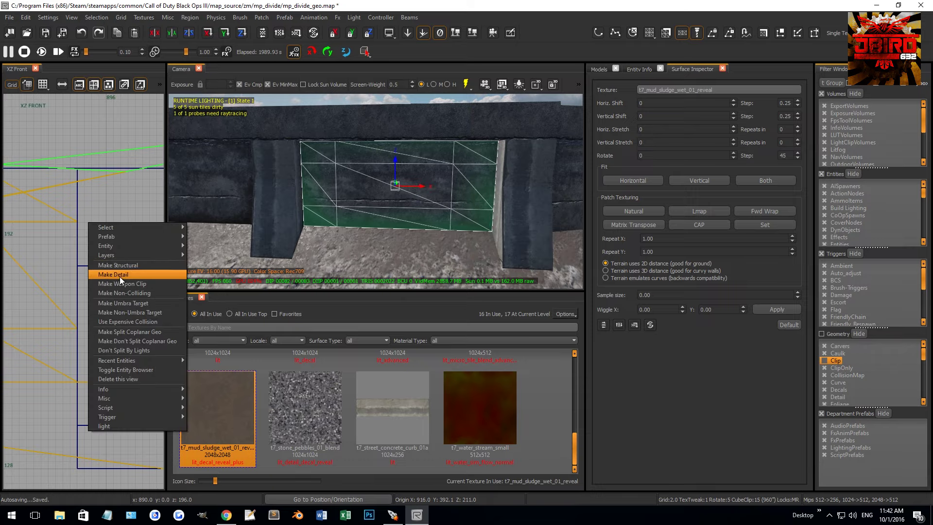
{"action": "left_click", "coordinate": [134, 294]}
Try the p7_aqu_mylar_pipe_wrapped_shell_02 model from a "pipe" search on the wall and remove it
{"action": "right_click_drag", "start_coordinate": [430, 187], "coordinate": [340, 190]}
{"action": "left_click", "coordinate": [600, 69]}
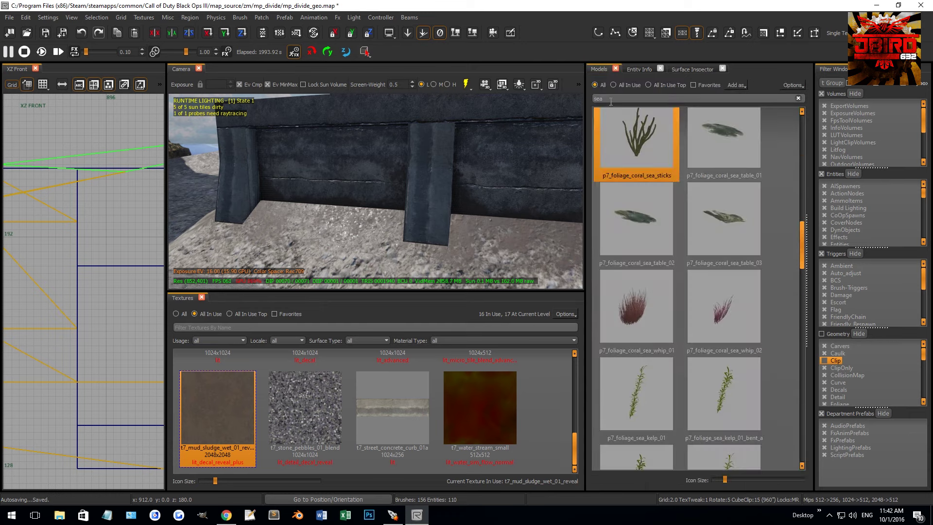
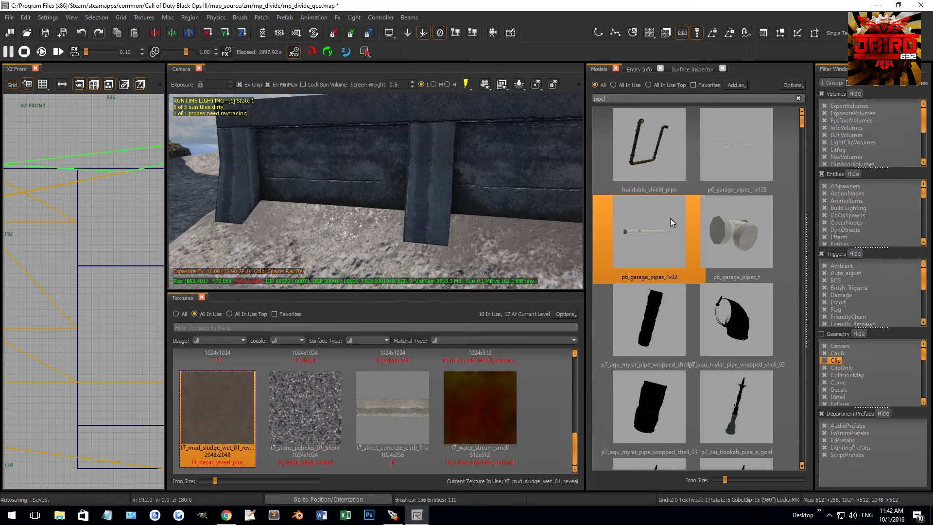
{"action": "scroll", "coordinate": [689, 288], "scroll_direction": "down", "scroll_amount": 3}
{"action": "scroll", "coordinate": [707, 204], "scroll_direction": "up", "scroll_amount": 3}
{"action": "left_click_drag", "start_coordinate": [742, 336], "coordinate": [330, 162]}
{"action": "scroll", "coordinate": [409, 183], "scroll_direction": "up", "scroll_amount": 3}
{"action": "scroll", "coordinate": [399, 196], "scroll_direction": "up", "scroll_amount": 5}
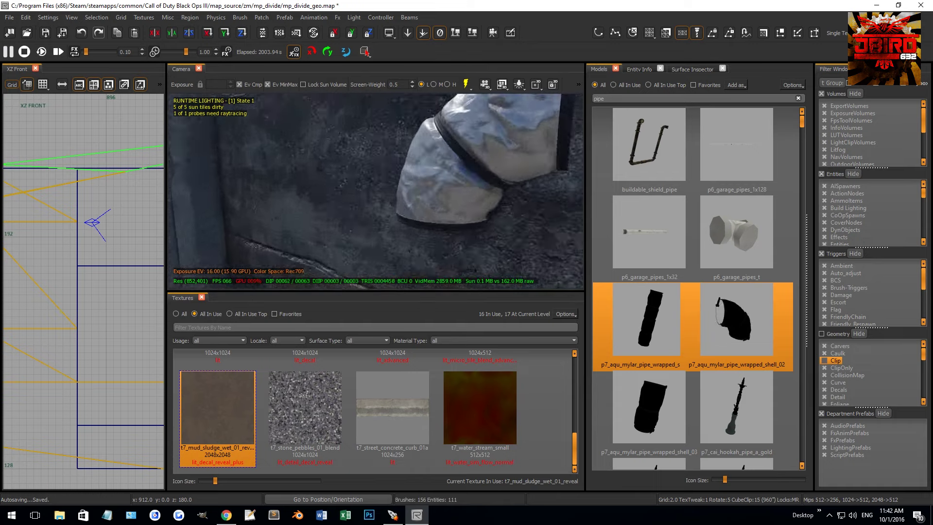
{"action": "scroll", "coordinate": [417, 132], "scroll_direction": "down", "scroll_amount": 5}
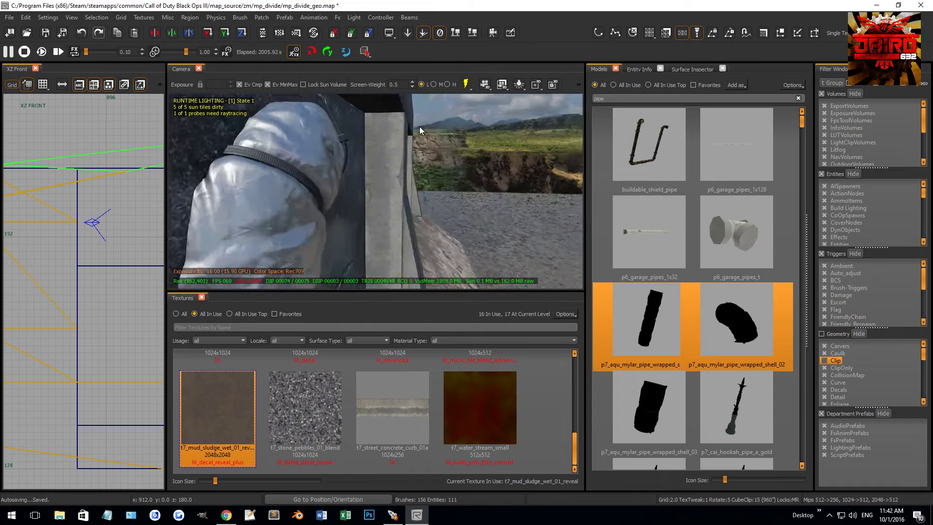
{"action": "left_click", "coordinate": [342, 187]}
{"action": "right_click_drag", "start_coordinate": [342, 187], "coordinate": [342, 187]}
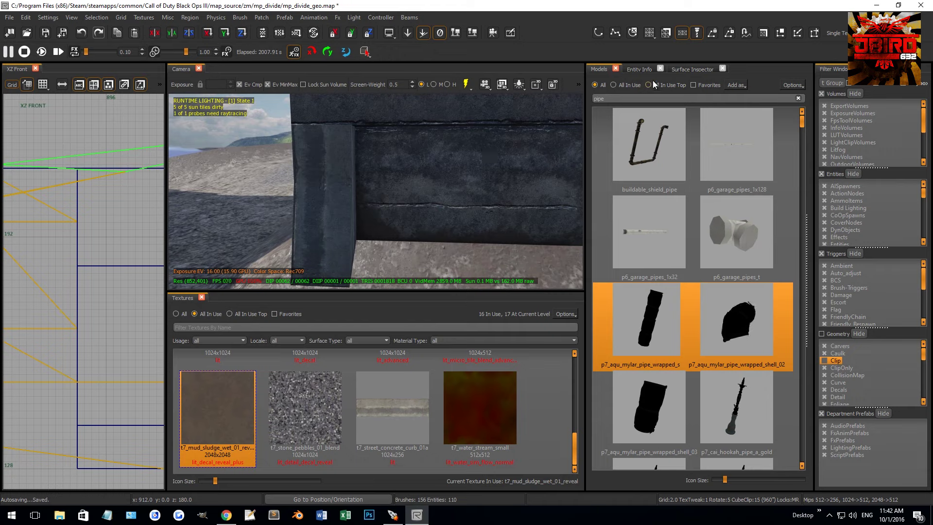
Search the models for "sewer" and place p7_sewer_gate_metal_round against the wall beside the pillar
{"action": "type", "text": "s"}
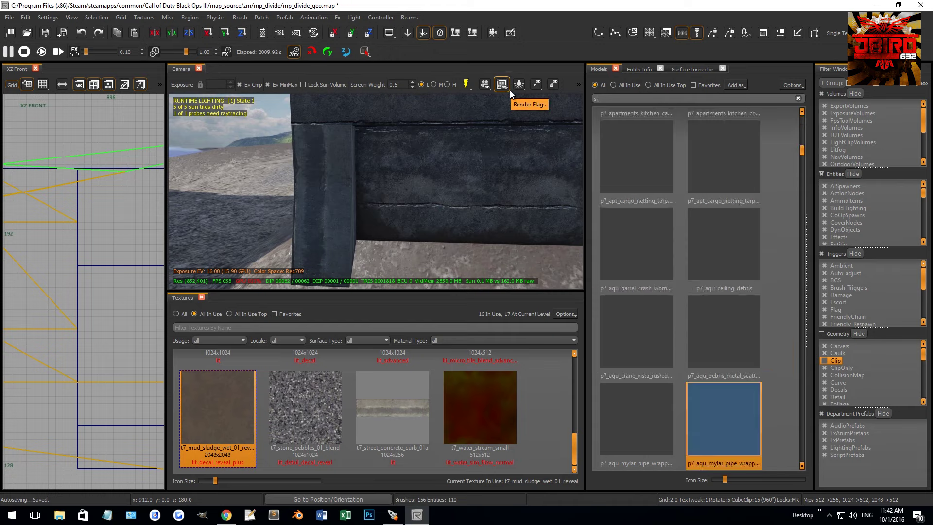
{"action": "type", "text": "ewer"}
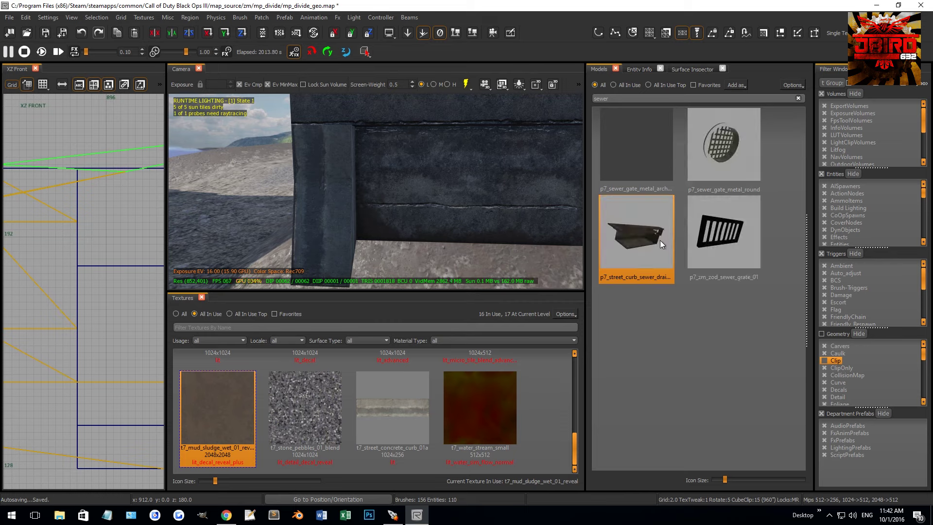
{"action": "left_click", "coordinate": [723, 139]}
{"action": "left_click_drag", "start_coordinate": [490, 190], "coordinate": [468, 188]}
{"action": "scroll", "coordinate": [112, 244], "scroll_direction": "down", "scroll_amount": 5}
{"action": "key", "text": "ctrl+Tab"}
{"action": "scroll", "coordinate": [93, 295], "scroll_direction": "up", "scroll_amount": 3}
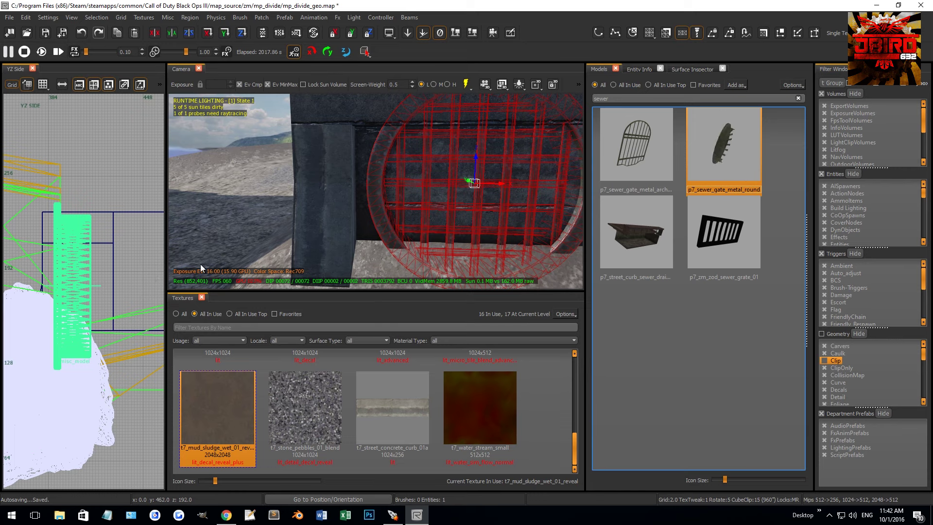
Scale down the round sewer gate by setting its modelscale to 0.4
{"action": "left_click", "coordinate": [639, 69]}
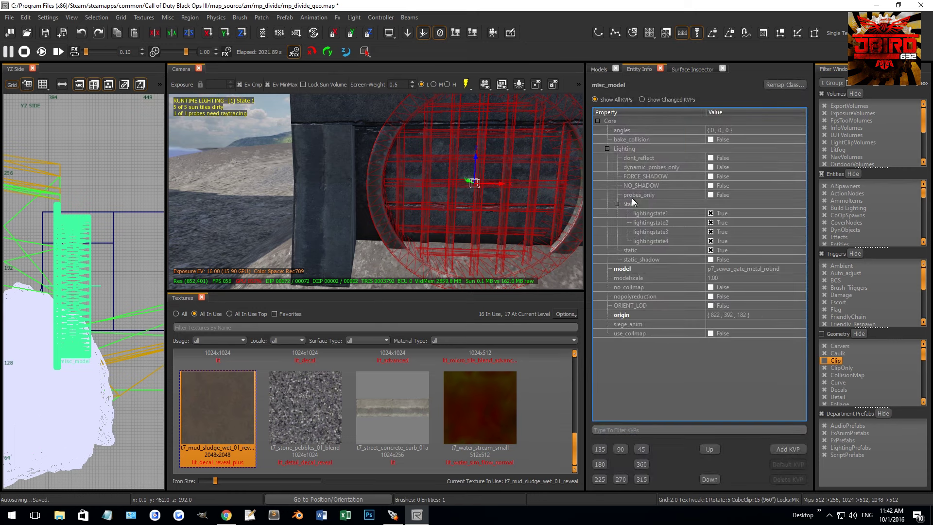
{"action": "left_click", "coordinate": [720, 278]}
{"action": "type", "text": "0.5"}
{"action": "key", "text": "Return"}
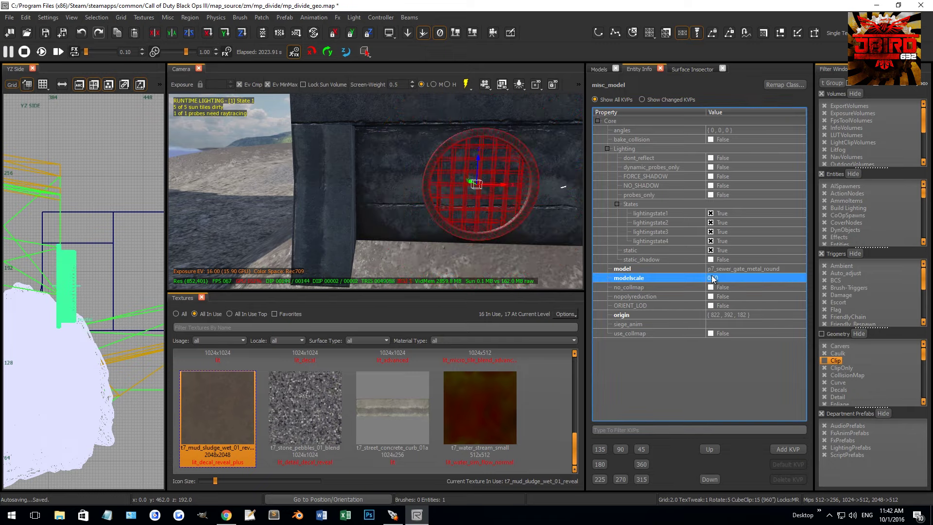
{"action": "type", "text": "0.4"}
{"action": "key", "text": "Return"}
{"action": "key", "text": "Escape"}
{"action": "right_click_drag", "start_coordinate": [481, 238], "coordinate": [452, 165]}
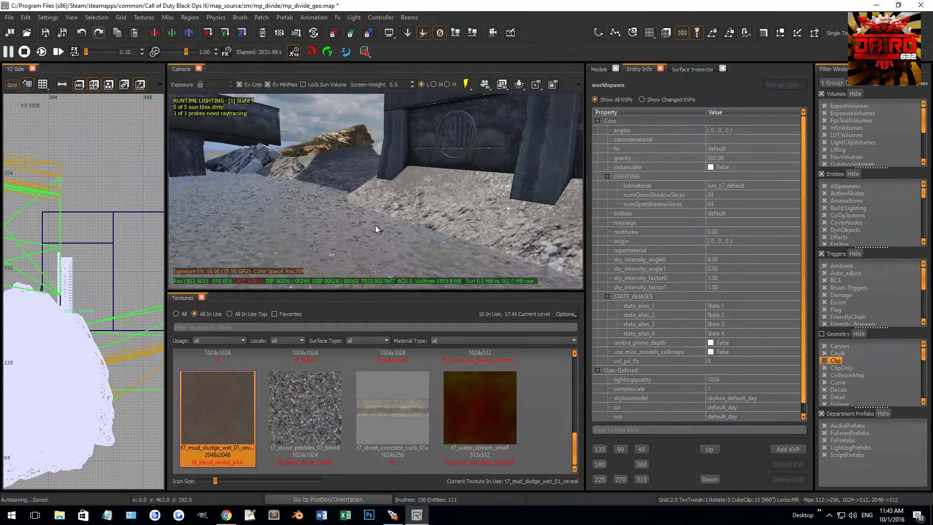
Select the long concrete wall brush behind the round sewer gate and show it in the front view
{"action": "right_click_drag", "start_coordinate": [375, 225], "coordinate": [198, 224]}
{"action": "left_click", "coordinate": [404, 201]}
{"action": "scroll", "coordinate": [84, 241], "scroll_direction": "up", "scroll_amount": 3}
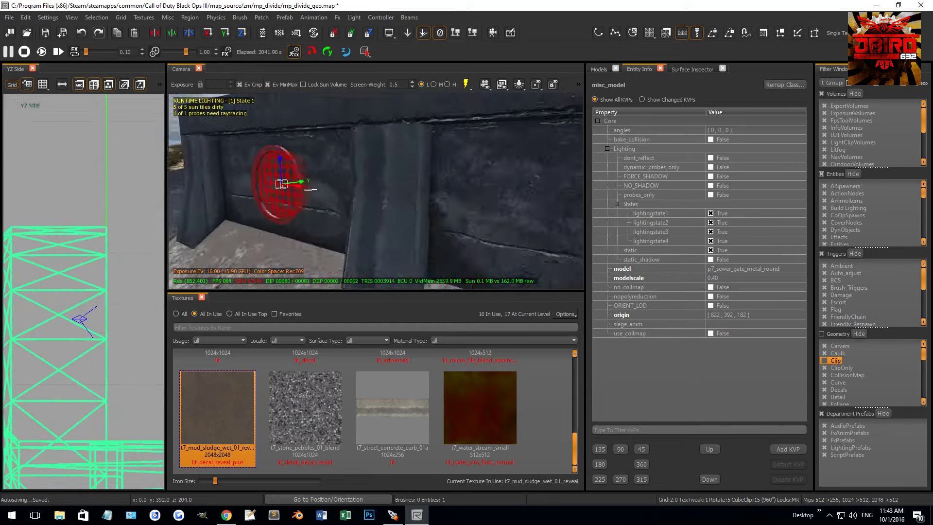
{"action": "key", "text": "f"}
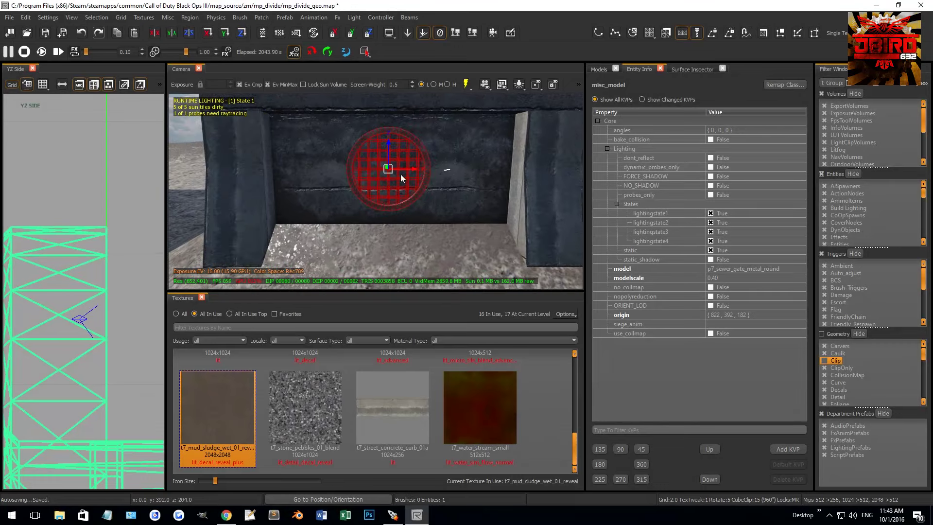
{"action": "scroll", "coordinate": [437, 166], "scroll_direction": "down", "scroll_amount": 2}
{"action": "left_click", "coordinate": [420, 161]}
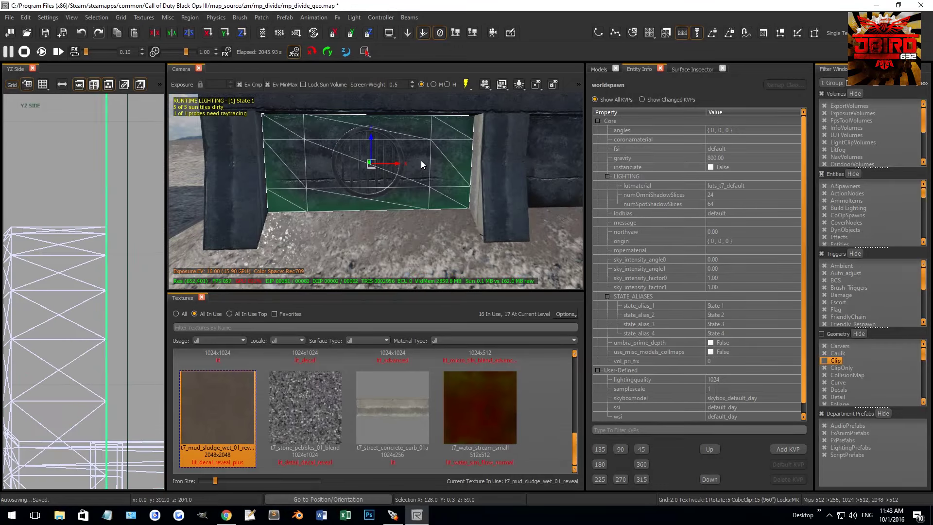
{"action": "left_click", "coordinate": [390, 166]}
{"action": "left_click", "coordinate": [423, 160]}
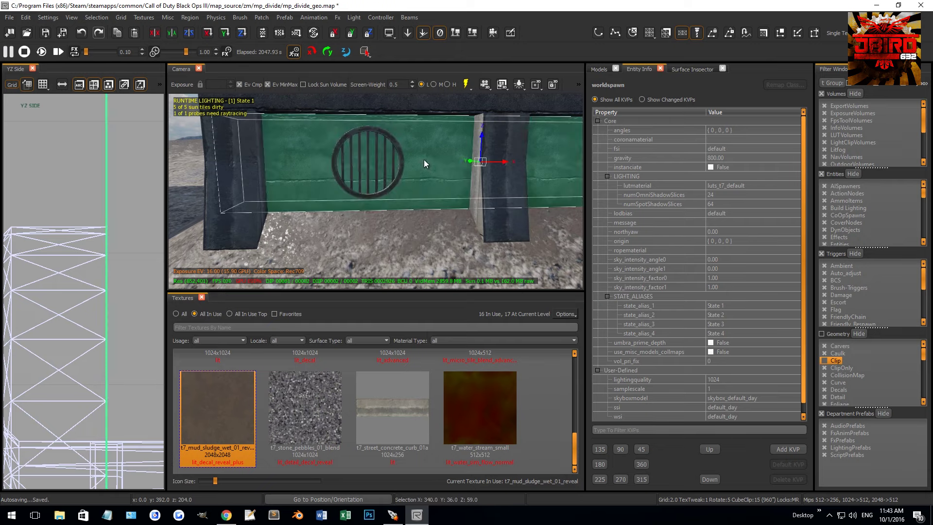
{"action": "key", "text": "ctrl+Tab"}
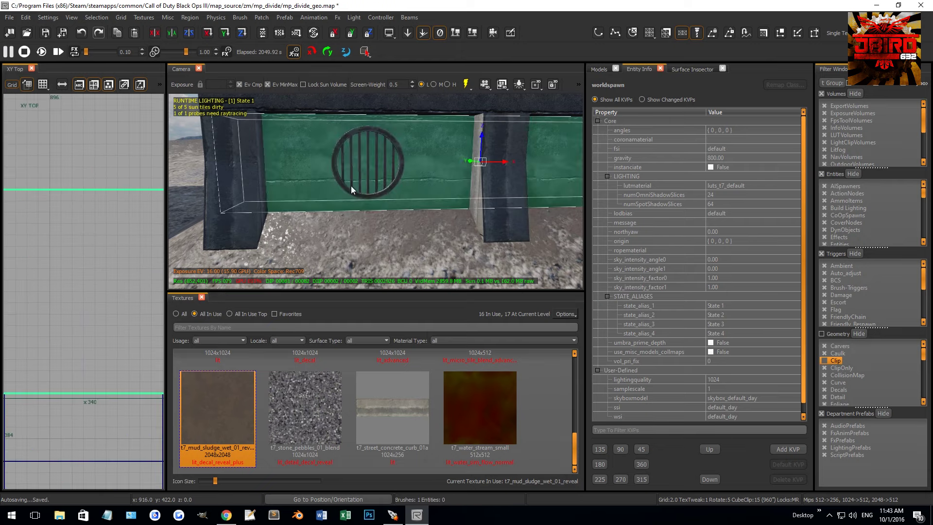
{"action": "key", "text": "f"}
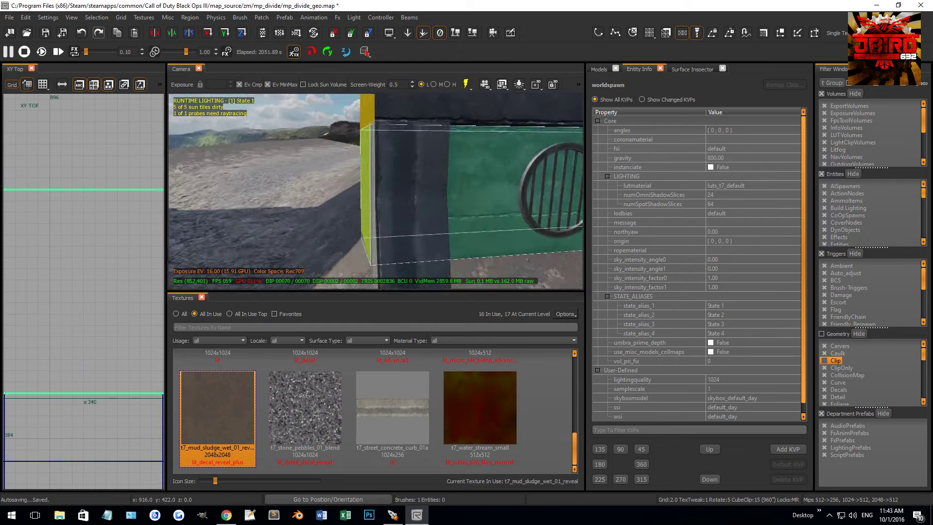
{"action": "scroll", "coordinate": [106, 263], "scroll_direction": "down", "scroll_amount": 3}
{"action": "key", "text": "ctrl+Tab"}
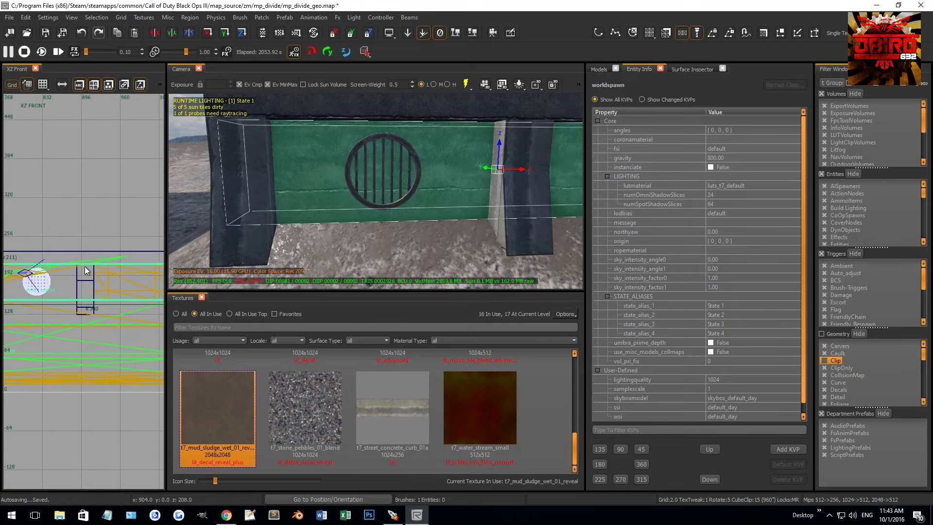
Refine the grid to 0.5 and split the wall brush vertically at the round gate's right side, keeping both pieces
{"action": "scroll", "coordinate": [79, 270], "scroll_direction": "up", "scroll_amount": 5}
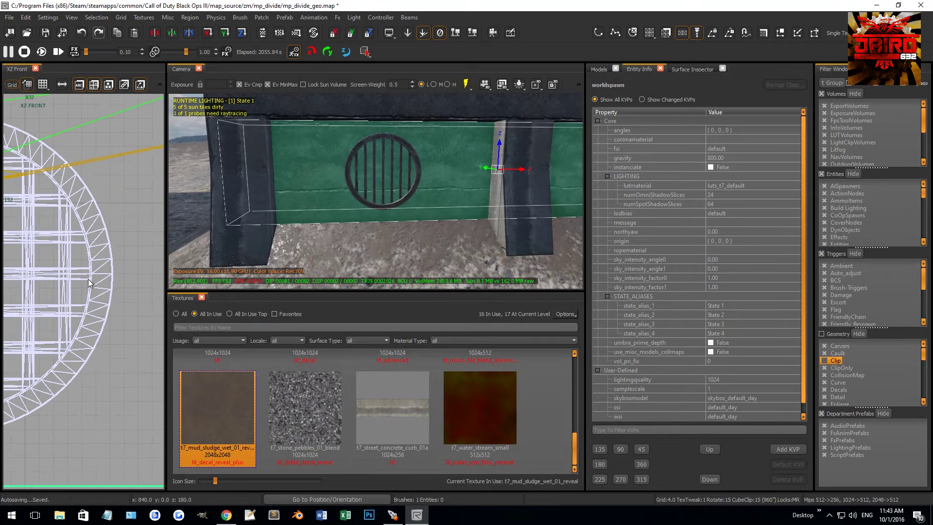
{"action": "scroll", "coordinate": [88, 279], "scroll_direction": "up", "scroll_amount": 2}
{"action": "left_click", "coordinate": [98, 292]}
{"action": "key", "text": "bracketleft"}
{"action": "key", "text": "bracketleft"}
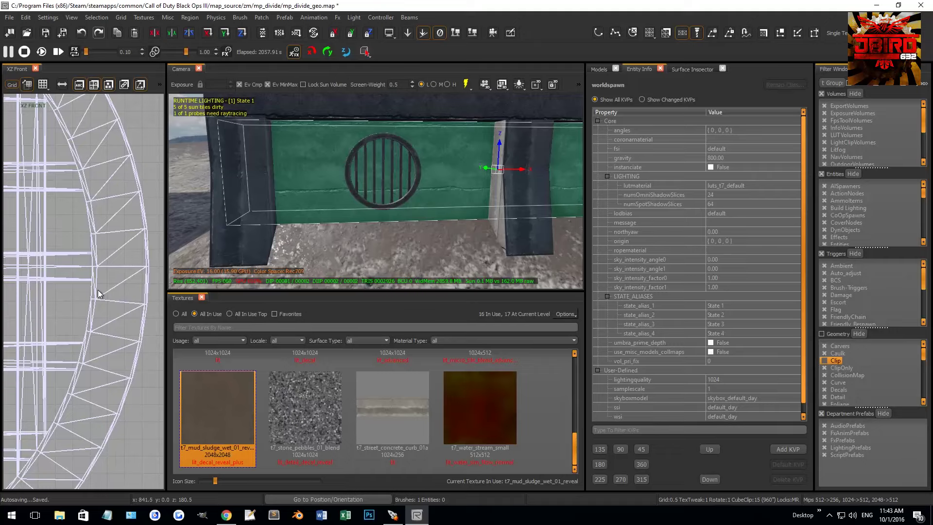
{"action": "left_click", "coordinate": [100, 260]}
{"action": "key", "text": "shift+Return"}
{"action": "scroll", "coordinate": [101, 261], "scroll_direction": "down", "scroll_amount": 3}
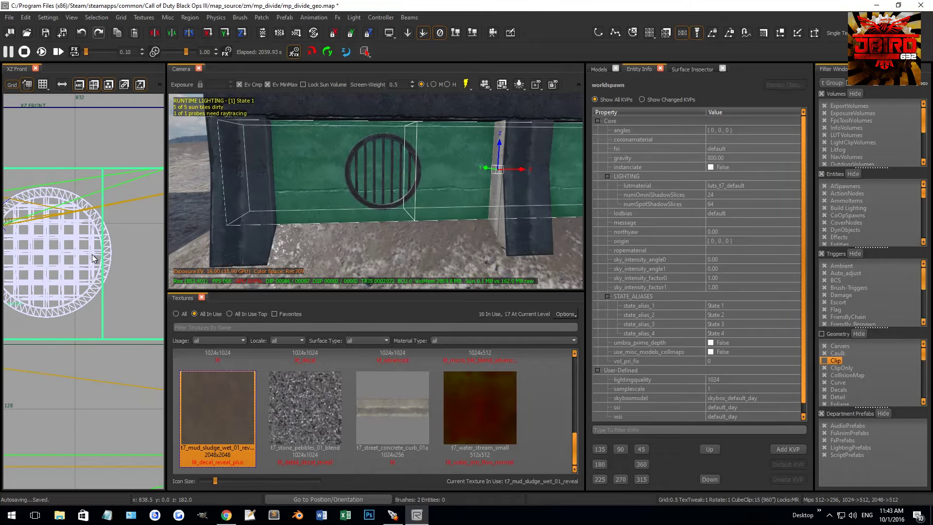
Split the wall brush vertically at the round gate's left side as well
{"action": "scroll", "coordinate": [90, 253], "scroll_direction": "up", "scroll_amount": 4}
{"action": "left_click", "coordinate": [96, 230]}
{"action": "left_click", "coordinate": [97, 198]}
{"action": "key", "text": "Return"}
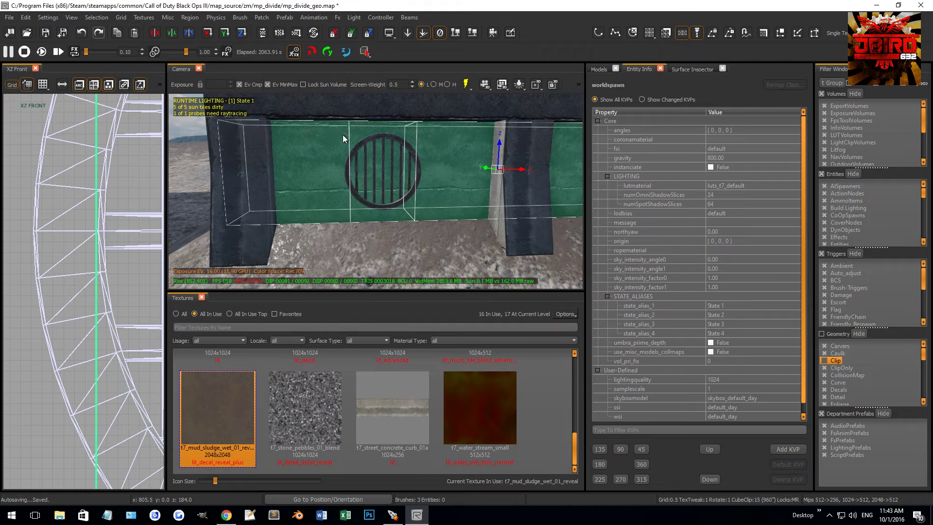
Select only the wall section behind the gate and split it horizontally along the gate's upper rim
{"action": "key", "text": "Escape"}
{"action": "left_click", "coordinate": [361, 132], "text": "shift"}
{"action": "scroll", "coordinate": [87, 237], "scroll_direction": "up", "scroll_amount": 4}
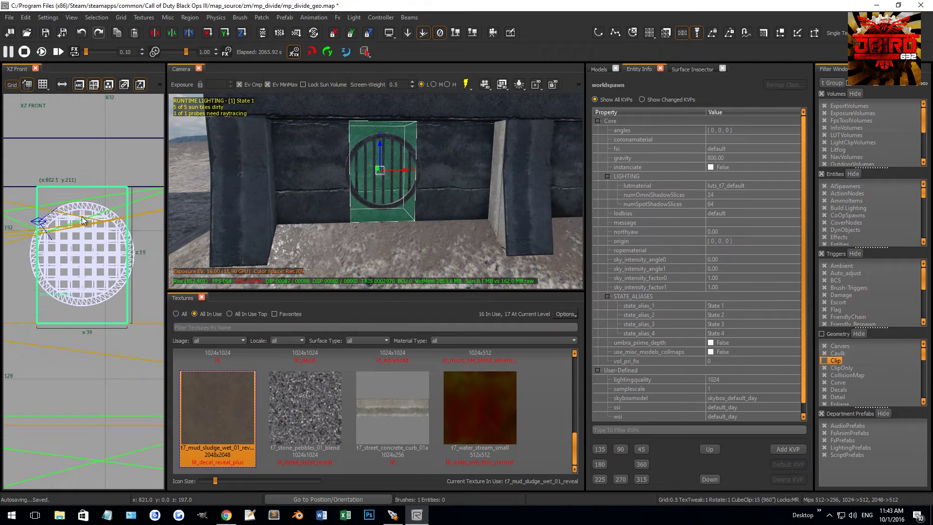
{"action": "scroll", "coordinate": [78, 204], "scroll_direction": "up", "scroll_amount": 4}
{"action": "left_click", "coordinate": [98, 253]}
{"action": "left_click", "coordinate": [131, 253]}
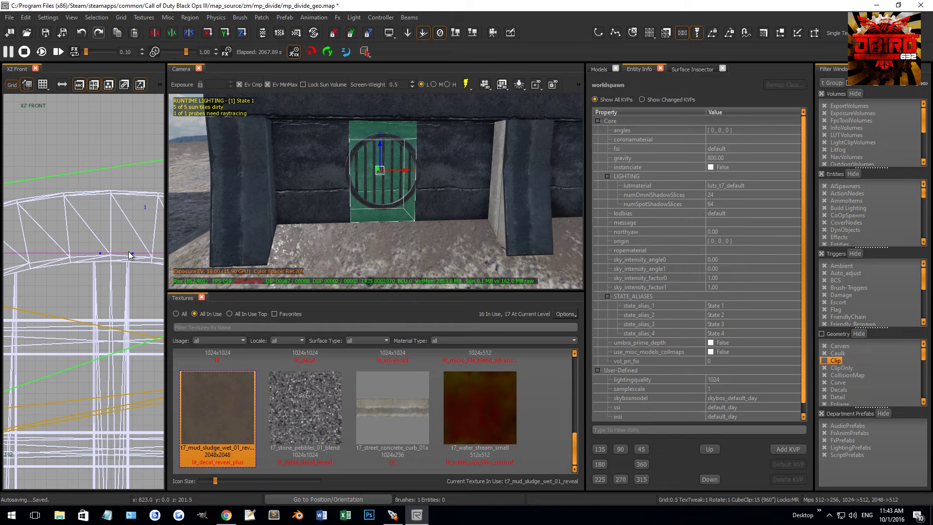
{"action": "key", "text": "Return"}
Split the section horizontally along the gate's lower rim, leaving a 39 by 39 block behind the gate
{"action": "scroll", "coordinate": [116, 290], "scroll_direction": "down", "scroll_amount": 5}
{"action": "scroll", "coordinate": [73, 347], "scroll_direction": "up", "scroll_amount": 5}
{"action": "left_click", "coordinate": [97, 321]}
{"action": "left_click", "coordinate": [136, 320]}
{"action": "key", "text": "Return"}
Try deleting the square wall block behind the gate and undo the deletion
{"action": "right_click", "coordinate": [399, 168]}
{"action": "key", "text": "Up"}
{"action": "right_click", "coordinate": [358, 216]}
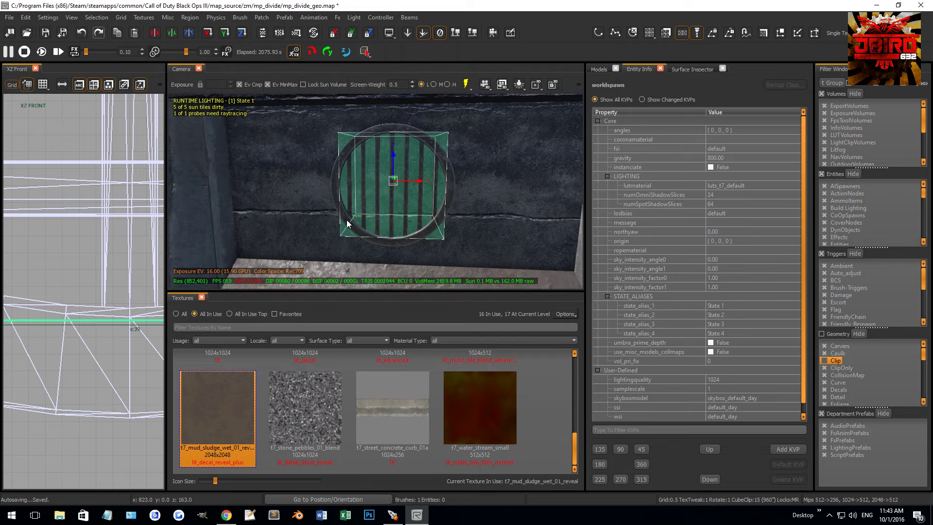
{"action": "key", "text": "Escape"}
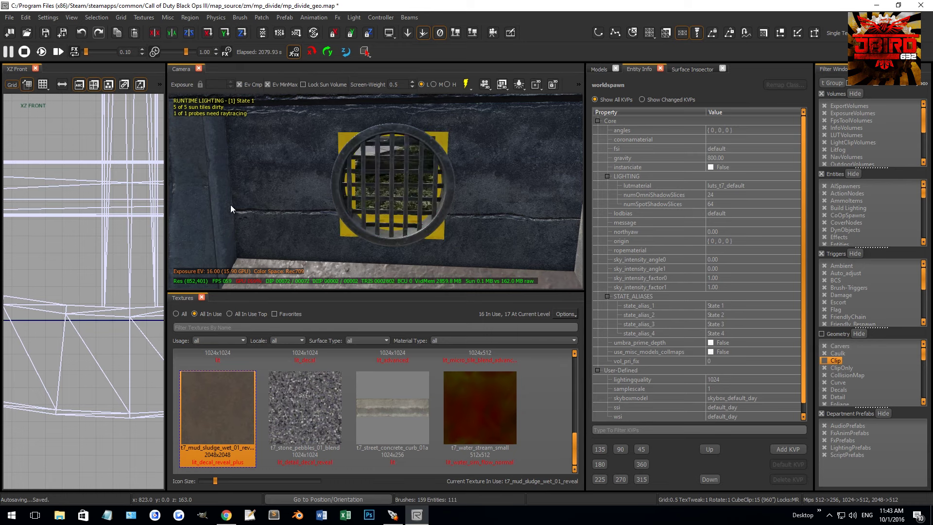
{"action": "key", "text": "ctrl+z"}
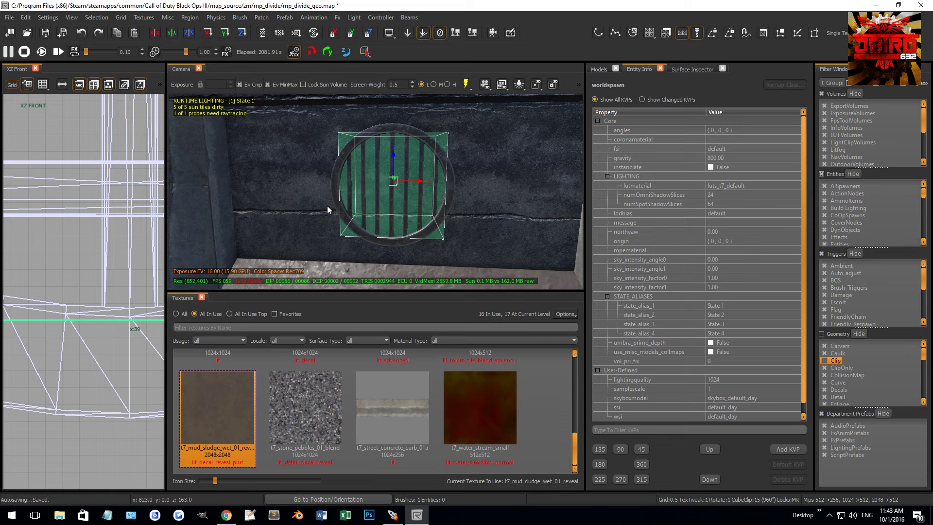
Turn the 39 by 39 block behind the gate into a cylinder patch
{"action": "scroll", "coordinate": [94, 290], "scroll_direction": "up", "scroll_amount": 5}
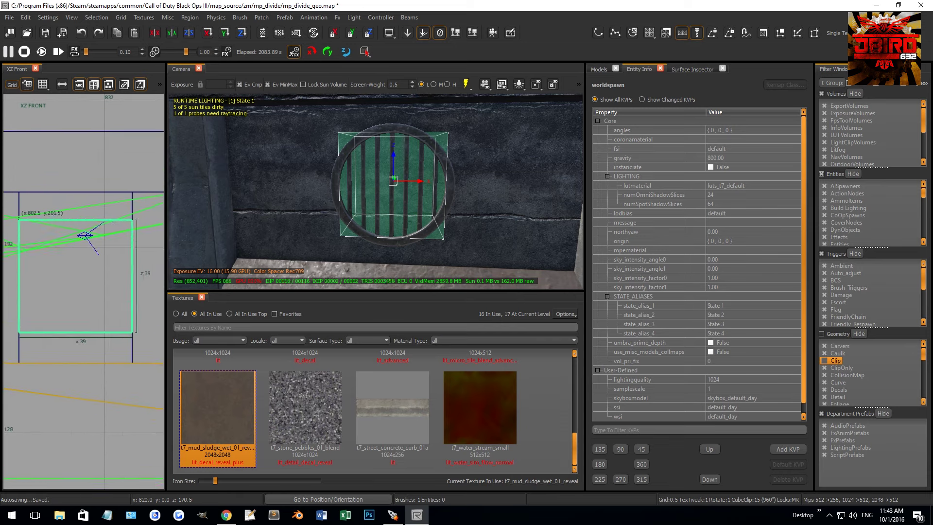
{"action": "left_click", "coordinate": [262, 17]}
{"action": "left_click", "coordinate": [262, 18]}
{"action": "left_click", "coordinate": [267, 18]}
{"action": "mouse_move", "coordinate": [283, 45]}
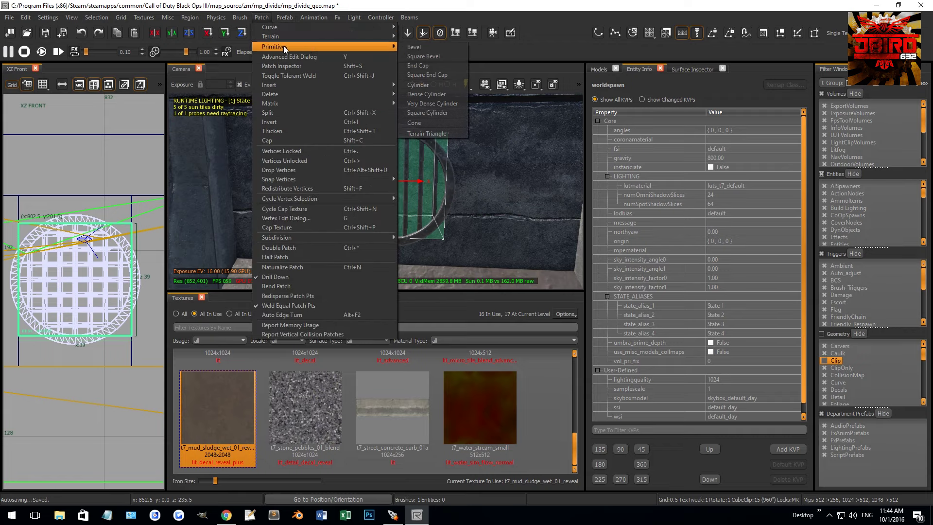
{"action": "left_click", "coordinate": [418, 85]}
{"action": "scroll", "coordinate": [397, 137], "scroll_direction": "up", "scroll_amount": 3}
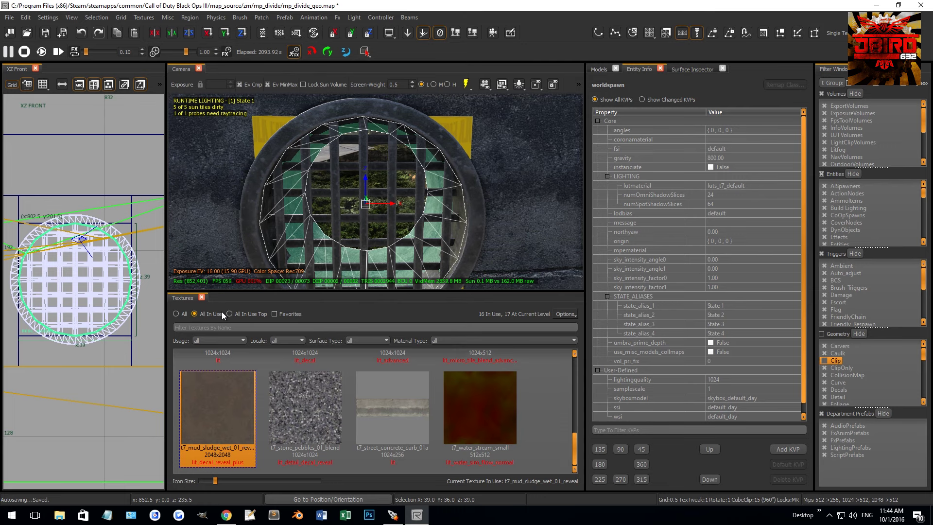
Apply the t7_metal_aged_ceiling_01 texture to the cylinder with Natural patch texturing
{"action": "scroll", "coordinate": [293, 374], "scroll_direction": "up", "scroll_amount": 2}
{"action": "left_click", "coordinate": [293, 372]}
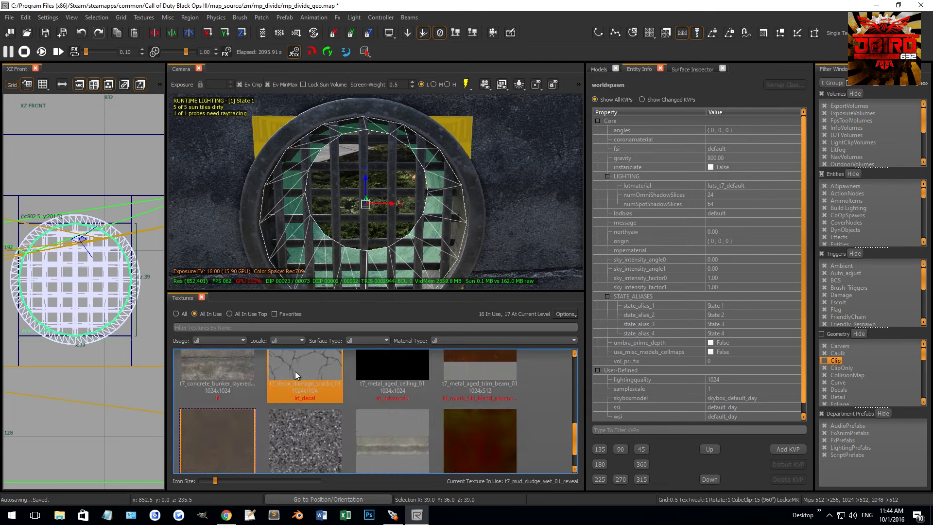
{"action": "scroll", "coordinate": [287, 371], "scroll_direction": "down", "scroll_amount": 1}
{"action": "left_click", "coordinate": [274, 386]}
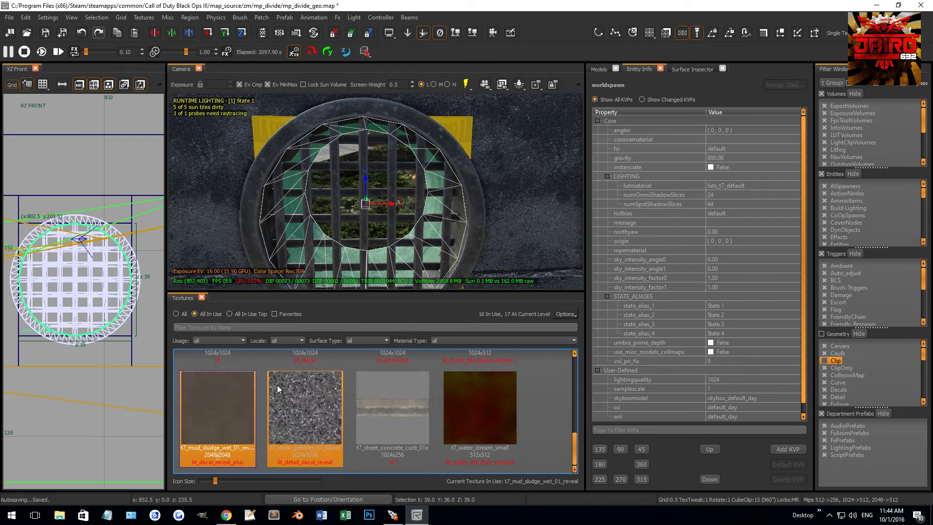
{"action": "scroll", "coordinate": [309, 399], "scroll_direction": "up", "scroll_amount": 4}
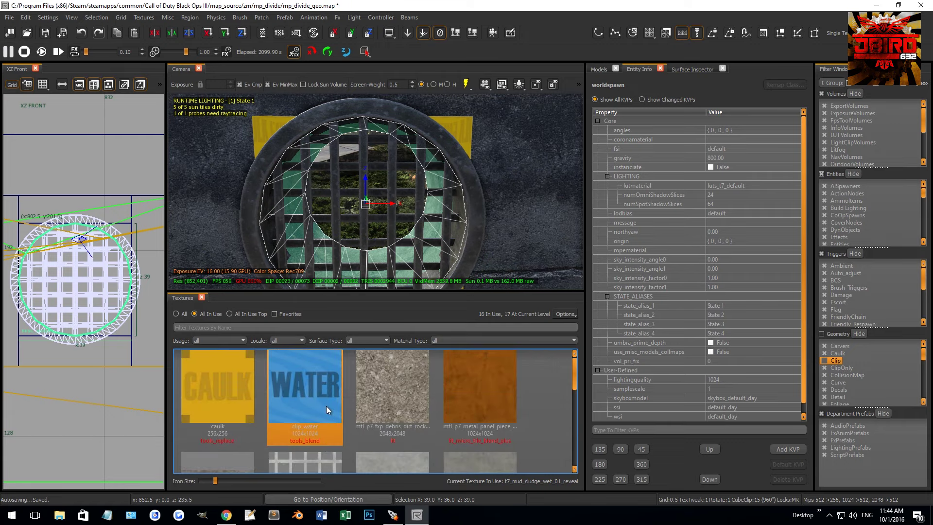
{"action": "scroll", "coordinate": [327, 406], "scroll_direction": "down", "scroll_amount": 2}
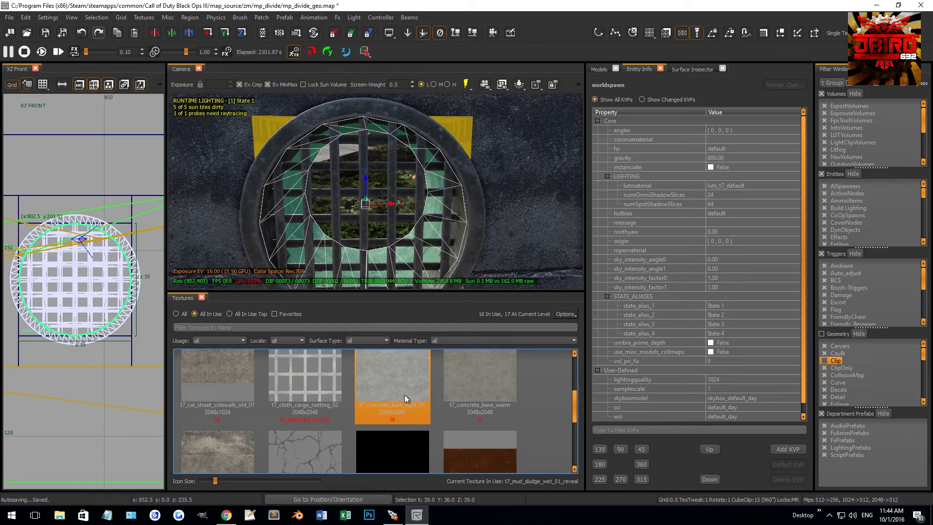
{"action": "scroll", "coordinate": [404, 395], "scroll_direction": "down", "scroll_amount": 2}
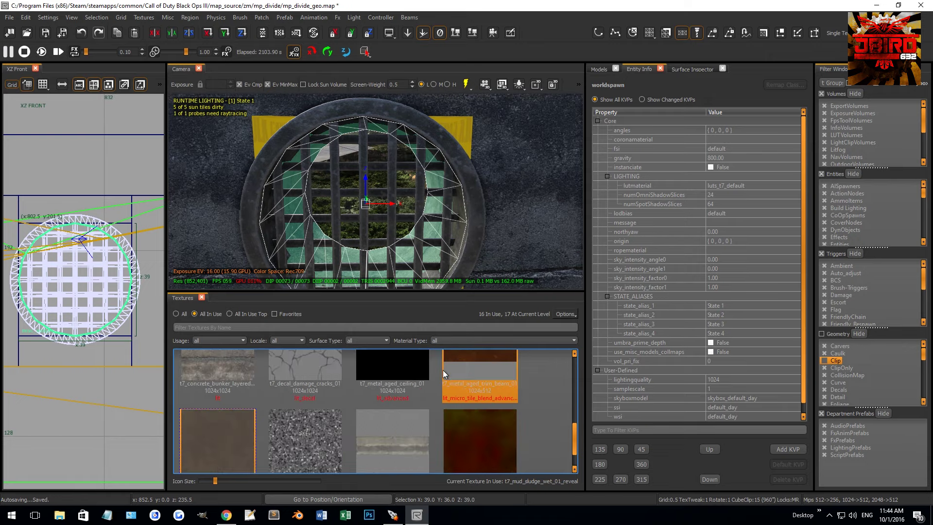
{"action": "left_click", "coordinate": [401, 367]}
{"action": "scroll", "coordinate": [581, 225], "scroll_direction": "up", "scroll_amount": 3}
{"action": "key", "text": "s"}
{"action": "left_click", "coordinate": [648, 211]}
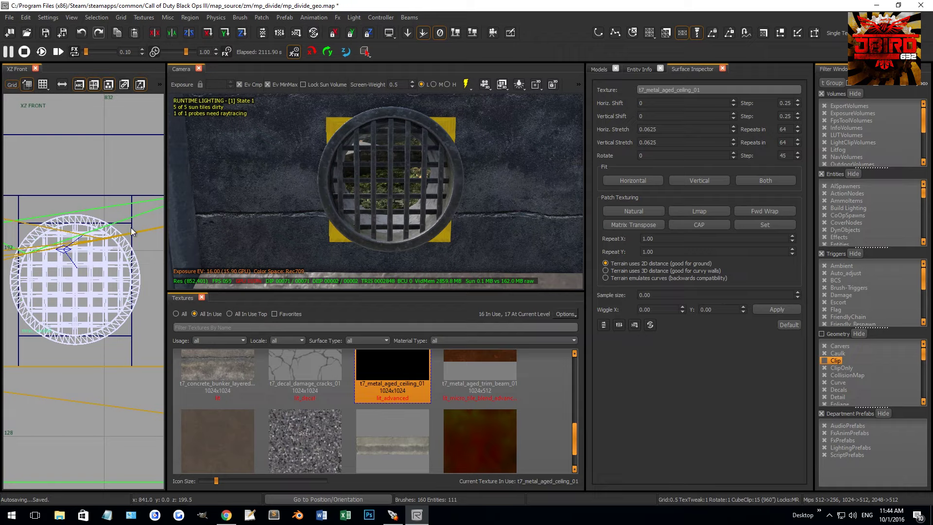
Draw a 19.5 by 19.5 brush filling the upper-right quarter of the square opening around the gate
{"action": "scroll", "coordinate": [132, 224], "scroll_direction": "up", "scroll_amount": 2}
{"action": "left_click_drag", "start_coordinate": [131, 217], "coordinate": [56, 339]}
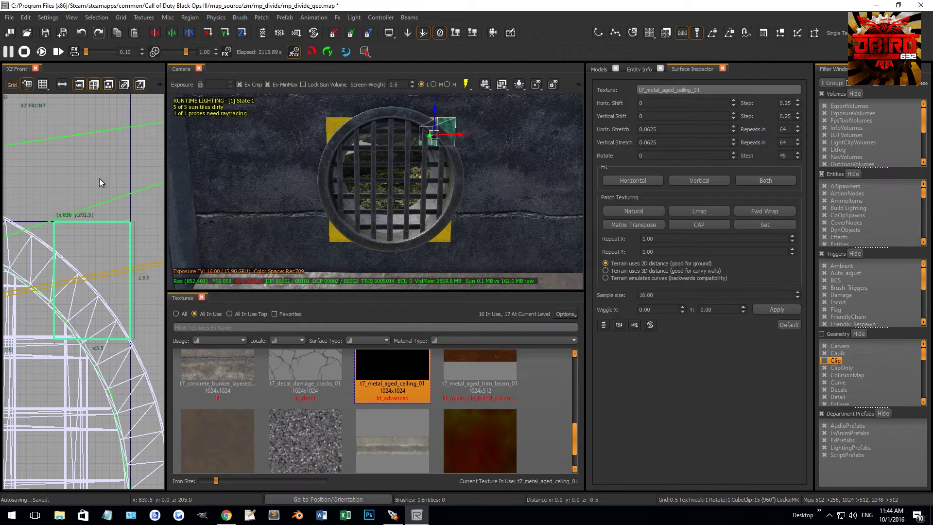
{"action": "scroll", "coordinate": [82, 219], "scroll_direction": "down", "scroll_amount": 2}
{"action": "left_click_drag", "start_coordinate": [102, 232], "coordinate": [43, 231]}
{"action": "scroll", "coordinate": [111, 226], "scroll_direction": "up", "scroll_amount": 3}
{"action": "left_click_drag", "start_coordinate": [105, 227], "coordinate": [89, 231]}
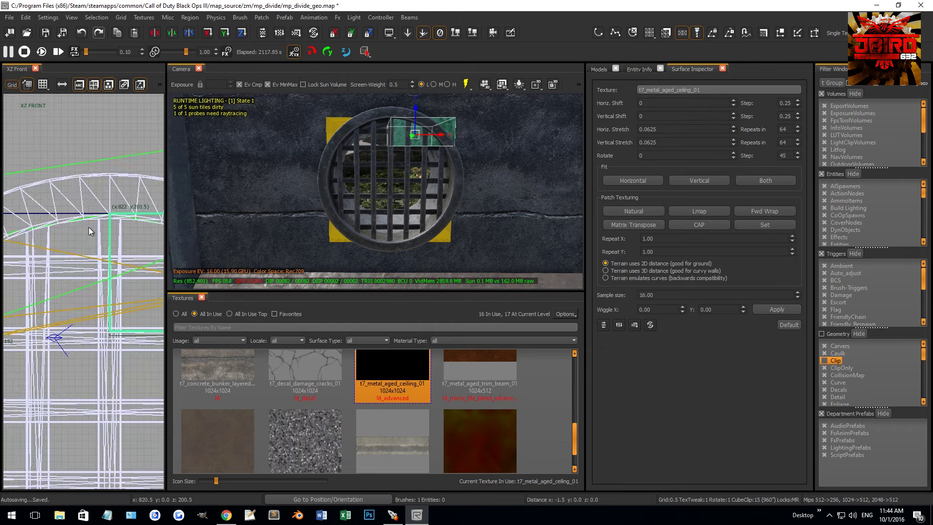
{"action": "scroll", "coordinate": [101, 259], "scroll_direction": "down", "scroll_amount": 3}
{"action": "scroll", "coordinate": [57, 267], "scroll_direction": "up", "scroll_amount": 3}
{"action": "mouse_move", "coordinate": [56, 267]}
{"action": "left_mouse_down"}
{"action": "mouse_move", "coordinate": [91, 370]}
{"action": "mouse_move", "coordinate": [100, 348]}
{"action": "mouse_move", "coordinate": [102, 375]}
{"action": "left_mouse_up"}
{"action": "scroll", "coordinate": [98, 300], "scroll_direction": "down", "scroll_amount": 3}
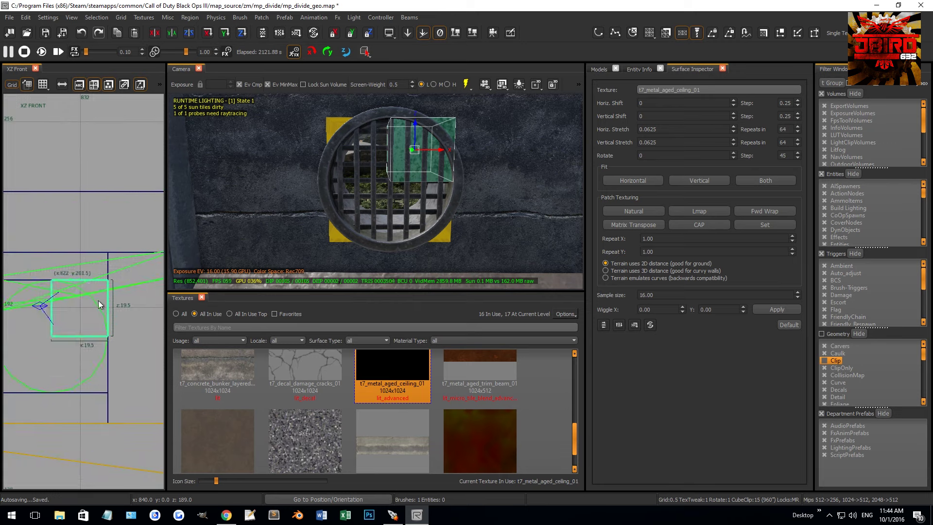
Convert the quarter-size brush in the opening's upper-right corner into a Bevel patch
{"action": "left_click", "coordinate": [99, 301], "text": "shift"}
{"action": "left_click", "coordinate": [287, 18]}
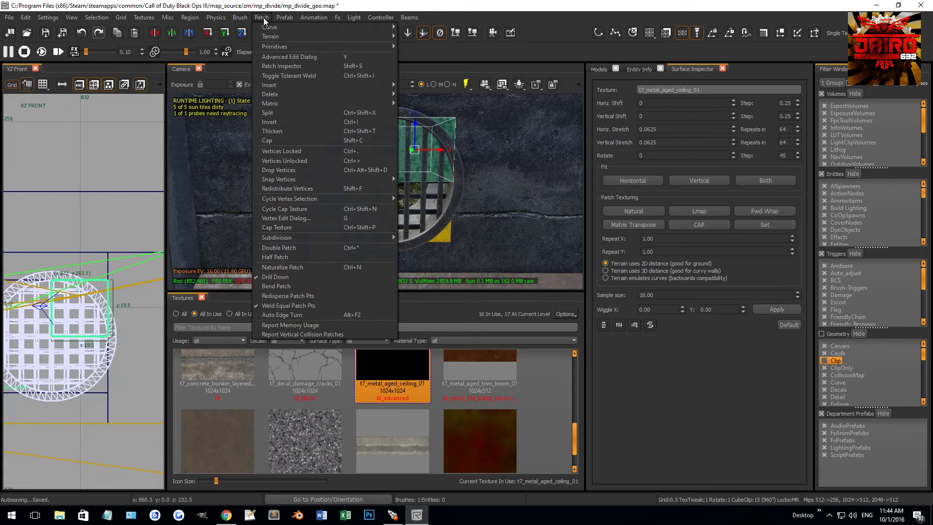
{"action": "mouse_move", "coordinate": [276, 46]}
{"action": "left_click", "coordinate": [419, 48]}
Move the bevel patch into the opening's upper-left corner so its curve follows the gate's ring
{"action": "right_click_drag", "start_coordinate": [116, 243], "coordinate": [144, 272]}
{"action": "key", "text": "4"}
{"action": "left_click_drag", "start_coordinate": [148, 274], "coordinate": [77, 273]}
{"action": "scroll", "coordinate": [79, 274], "scroll_direction": "up", "scroll_amount": 4}
{"action": "key", "text": "2"}
{"action": "left_click_drag", "start_coordinate": [40, 324], "coordinate": [85, 335]}
{"action": "scroll", "coordinate": [77, 337], "scroll_direction": "up", "scroll_amount": 4}
{"action": "key", "text": "0"}
{"action": "scroll", "coordinate": [84, 306], "scroll_direction": "down", "scroll_amount": 6}
{"action": "right_click_drag", "start_coordinate": [378, 185], "coordinate": [392, 161]}
{"action": "right_click_drag", "start_coordinate": [446, 228], "coordinate": [431, 207]}
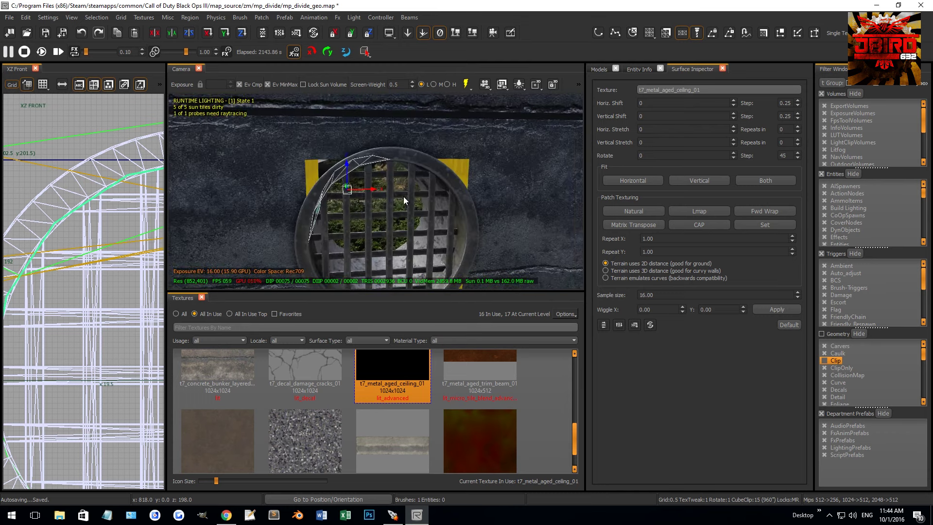
Cap the bevel patch with the Inverted Bevel option
{"action": "key", "text": "shift+c"}
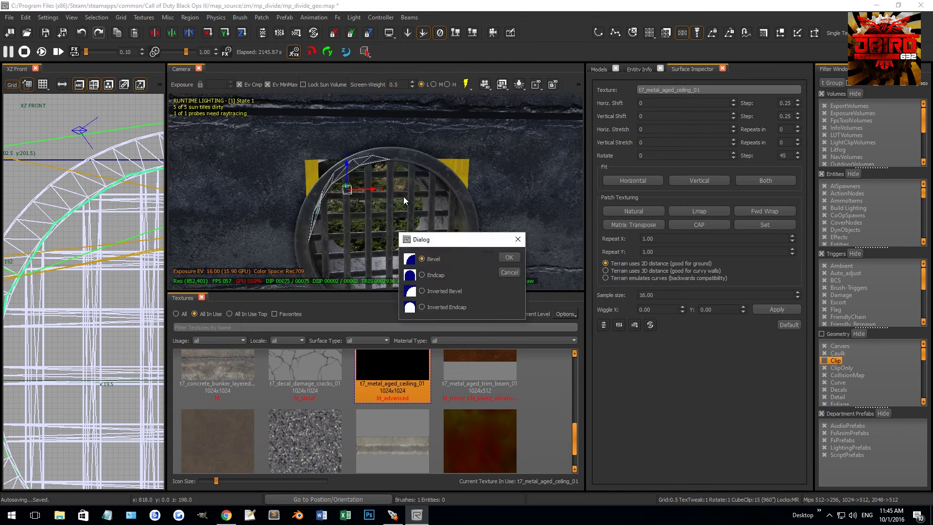
{"action": "left_click", "coordinate": [431, 291]}
{"action": "left_click", "coordinate": [509, 258]}
{"action": "scroll", "coordinate": [422, 219], "scroll_direction": "up", "scroll_amount": 3}
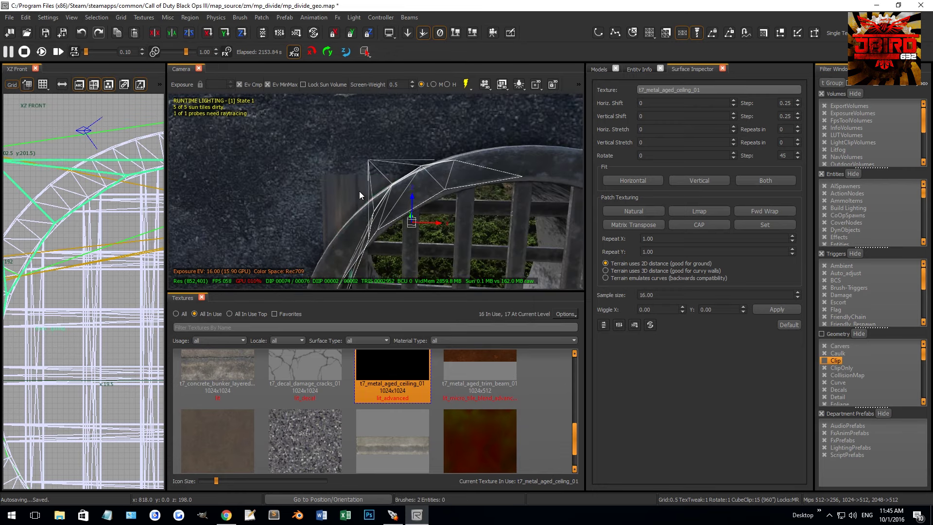
{"action": "key", "text": "Escape"}
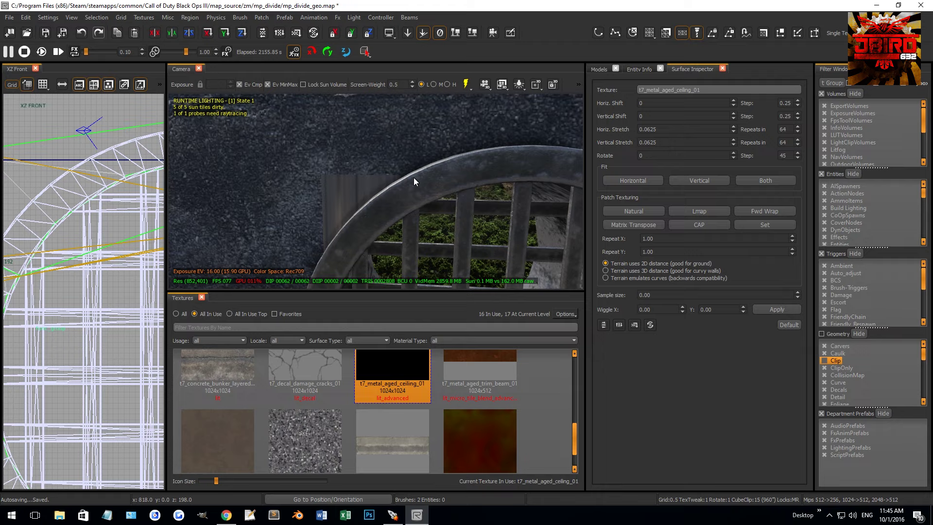
Apply the wall's t7_concrete_bunker_layered_02 texture to the cap in the opening's upper-left corner
{"action": "left_click", "coordinate": [362, 183]}
{"action": "key", "text": "f"}
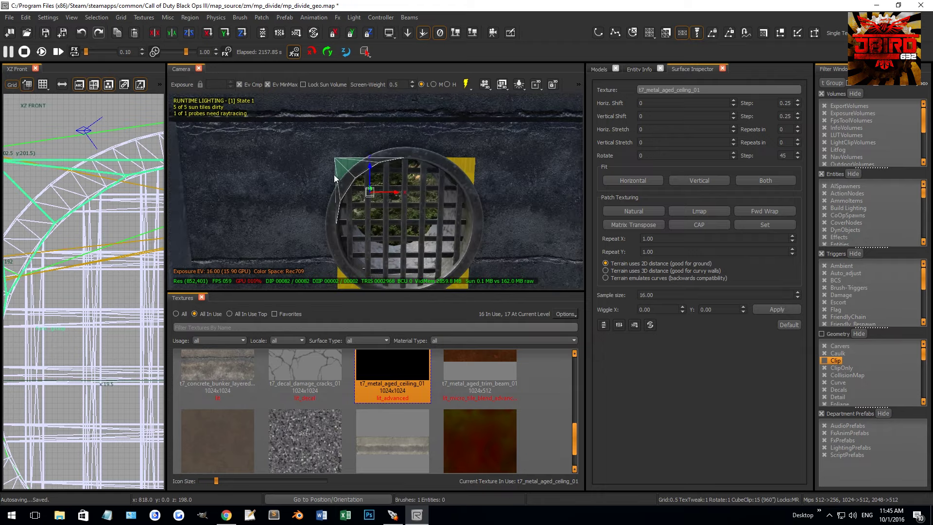
{"action": "middle_click", "coordinate": [315, 173]}
{"action": "scroll", "coordinate": [315, 173], "scroll_direction": "up", "scroll_amount": 3}
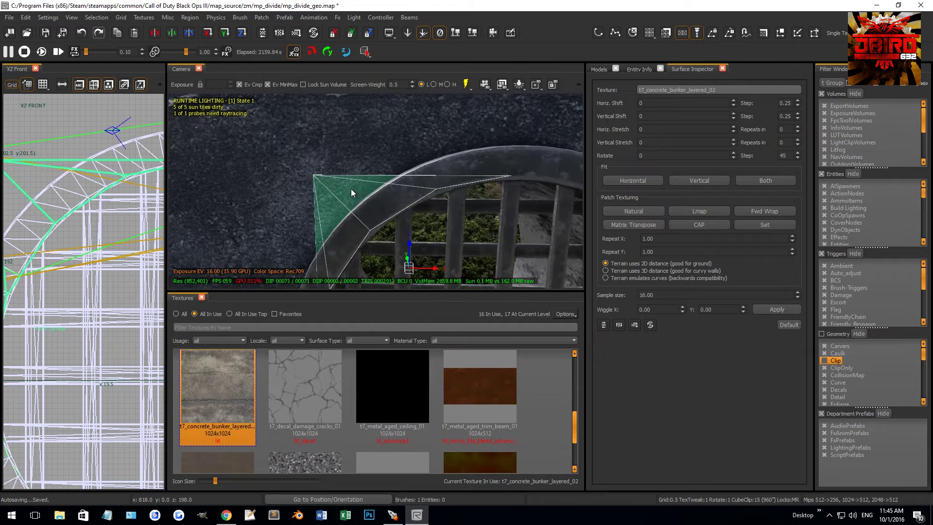
Duplicate the capped corner patch, mirror it horizontally and fit the copy into the opening's upper-right corner
{"action": "scroll", "coordinate": [350, 189], "scroll_direction": "down", "scroll_amount": 3}
{"action": "scroll", "coordinate": [94, 269], "scroll_direction": "down", "scroll_amount": 4}
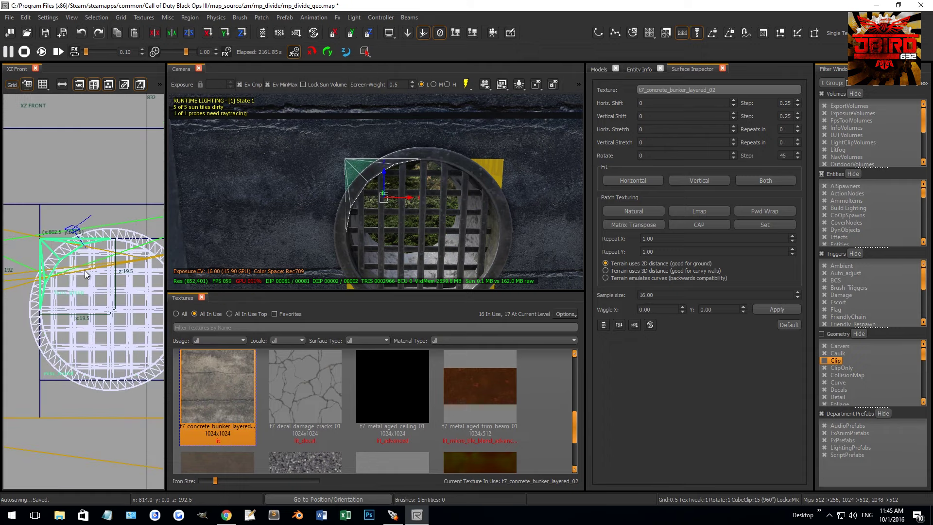
{"action": "key", "text": "r"}
{"action": "left_click_drag", "start_coordinate": [79, 271], "coordinate": [110, 241]}
{"action": "key", "text": "w"}
{"action": "scroll", "coordinate": [107, 257], "scroll_direction": "up", "scroll_amount": 3}
{"action": "key", "text": "1"}
{"action": "scroll", "coordinate": [144, 234], "scroll_direction": "up", "scroll_amount": 2}
{"action": "scroll", "coordinate": [143, 234], "scroll_direction": "up", "scroll_amount": 2}
{"action": "key", "text": "0"}
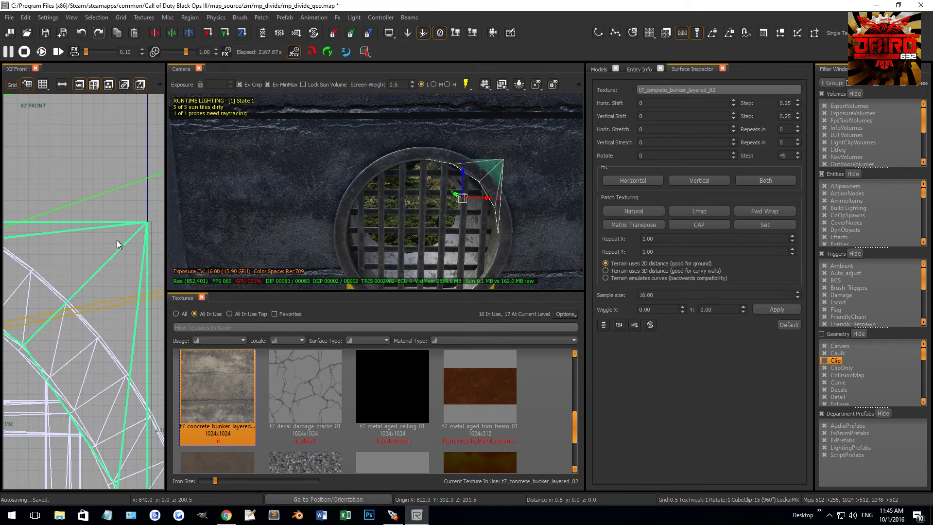
Duplicate both upper corner patches, flip the copies vertically and fit them into the opening's two lower corners
{"action": "scroll", "coordinate": [520, 186], "scroll_direction": "up", "scroll_amount": 3}
{"action": "right_click_drag", "start_coordinate": [520, 186], "coordinate": [340, 164]}
{"action": "scroll", "coordinate": [119, 251], "scroll_direction": "down", "scroll_amount": 5}
{"action": "key", "text": "4"}
{"action": "left_click_drag", "start_coordinate": [105, 263], "coordinate": [117, 400]}
{"action": "scroll", "coordinate": [107, 275], "scroll_direction": "up", "scroll_amount": 6}
{"action": "key", "text": "0"}
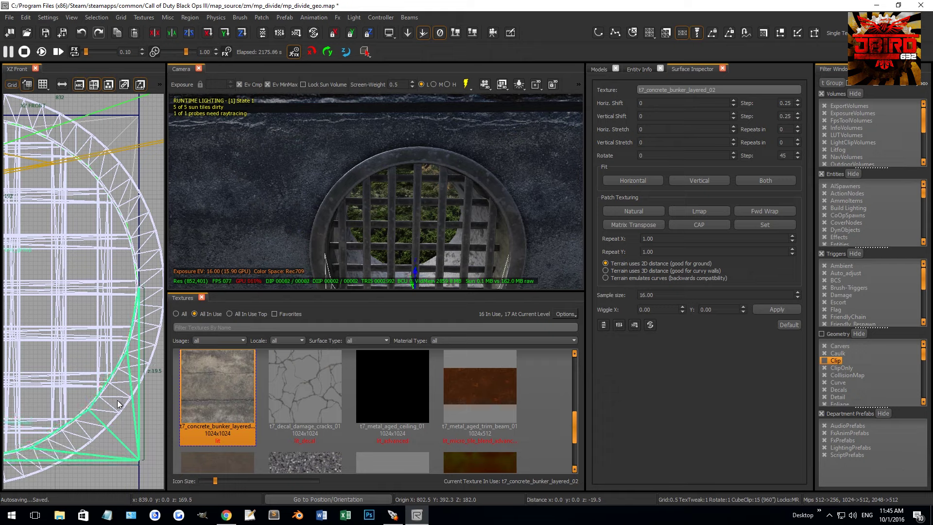
{"action": "right_click_drag", "start_coordinate": [273, 271], "coordinate": [316, 212]}
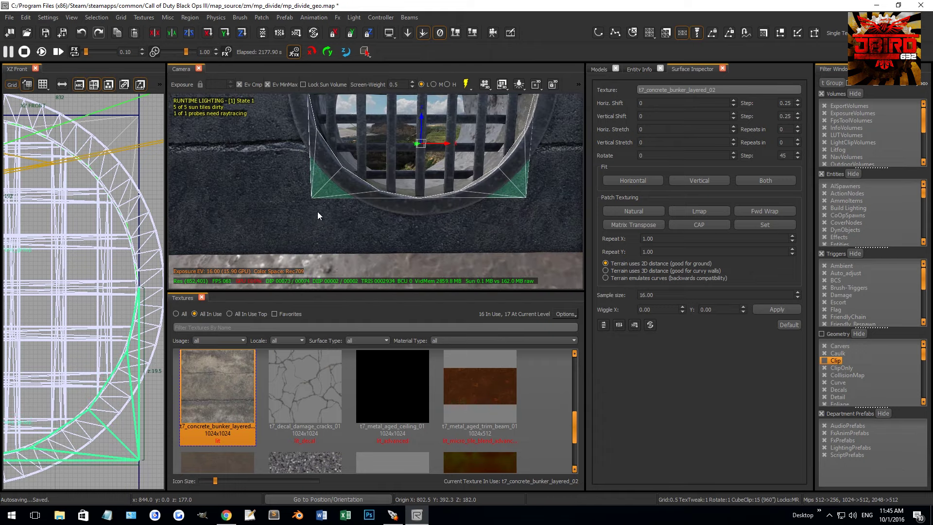
Select all four corner patches around the gate and set them to weapon clip
{"action": "key", "text": "Escape"}
{"action": "scroll", "coordinate": [328, 215], "scroll_direction": "up", "scroll_amount": 2}
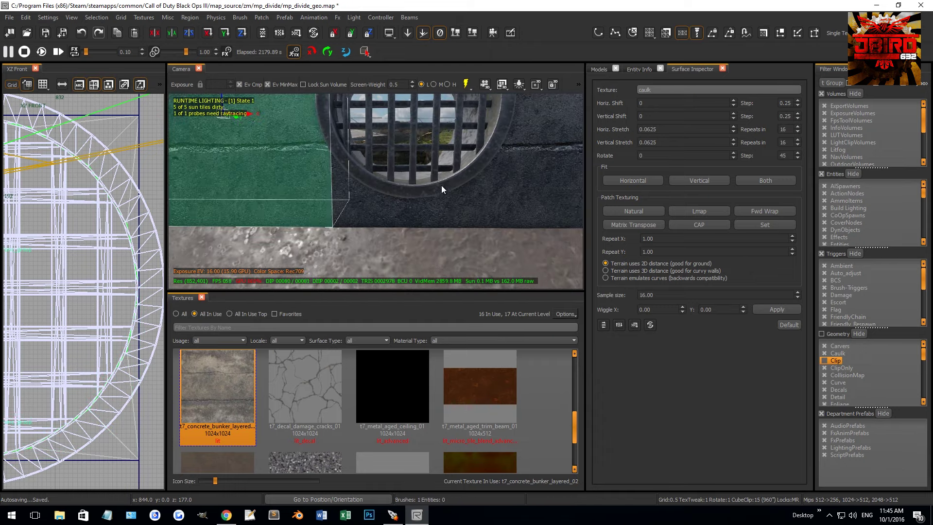
{"action": "left_click", "coordinate": [335, 175], "text": "shift"}
{"action": "right_click_drag", "start_coordinate": [464, 179], "coordinate": [460, 169]}
{"action": "left_click", "coordinate": [460, 170], "text": "shift"}
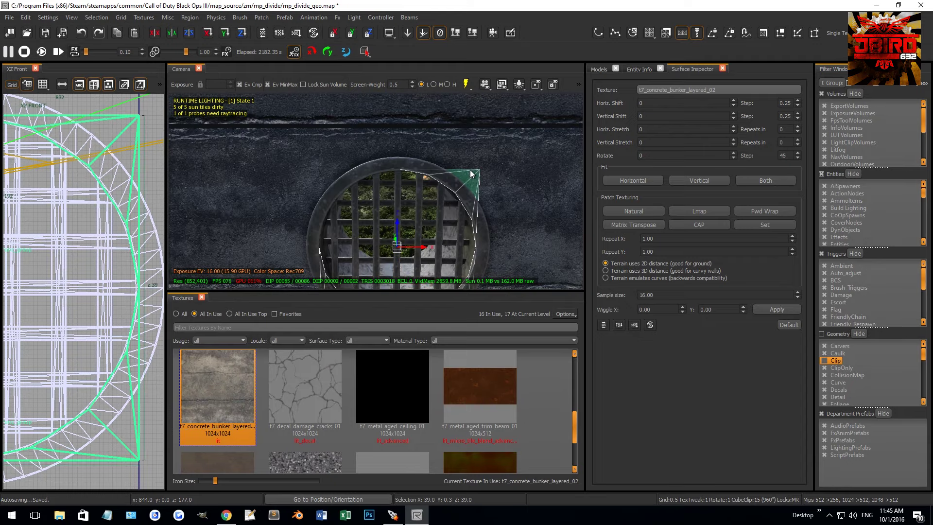
{"action": "right_click", "coordinate": [91, 240]}
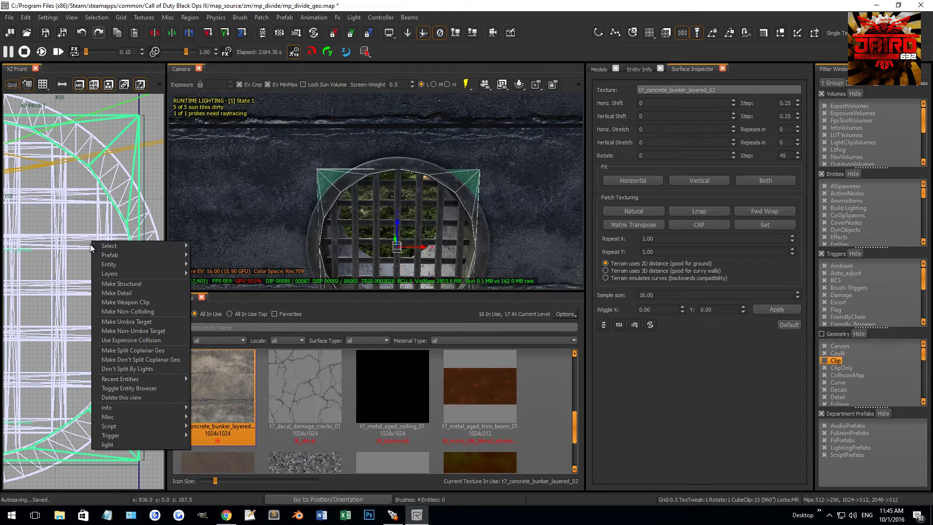
{"action": "left_click", "coordinate": [145, 302]}
Hide the four corner patches, the sewer gate and the metal cylinder to expose the square opening
{"action": "left_click", "coordinate": [330, 173], "text": "shift"}
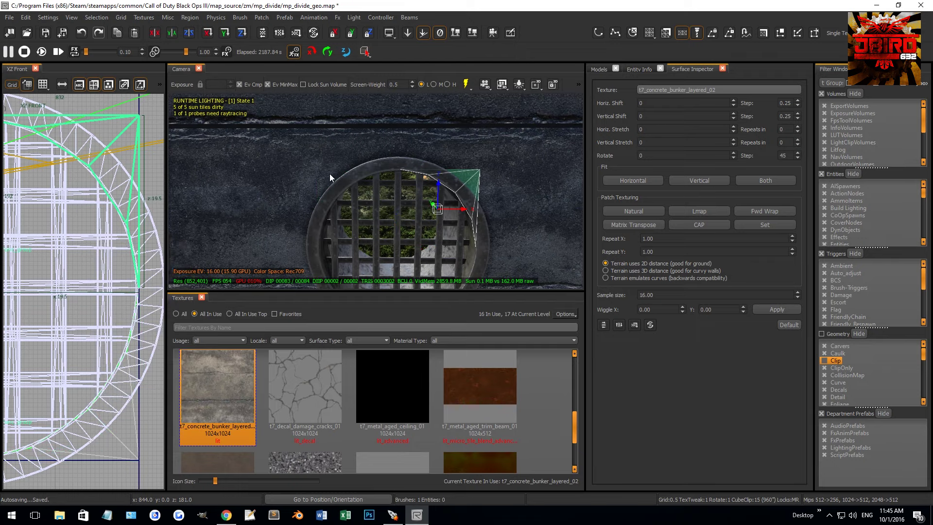
{"action": "right_click_drag", "start_coordinate": [330, 174], "coordinate": [333, 181]}
{"action": "left_click", "coordinate": [343, 246], "text": "shift"}
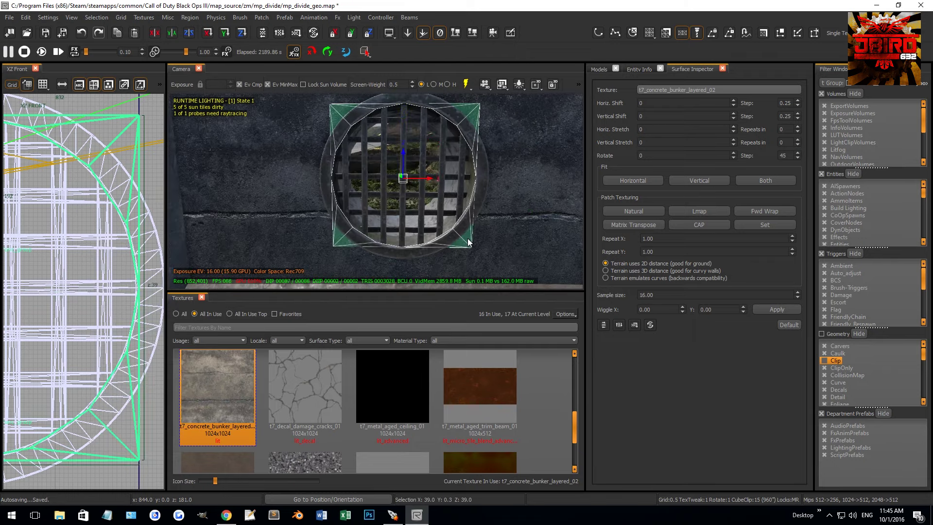
{"action": "key", "text": "Escape"}
{"action": "left_click", "coordinate": [450, 234], "text": "shift"}
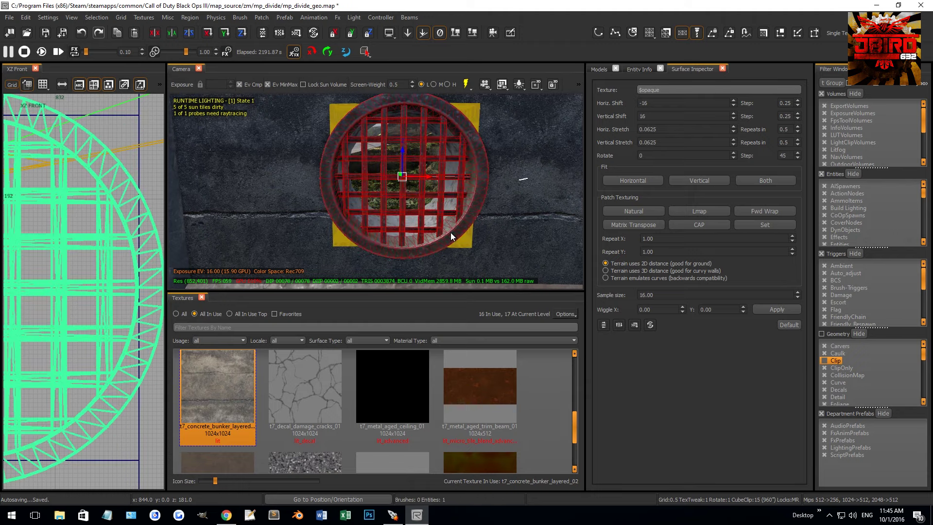
{"action": "key", "text": "h"}
{"action": "left_click", "coordinate": [443, 223], "text": "shift"}
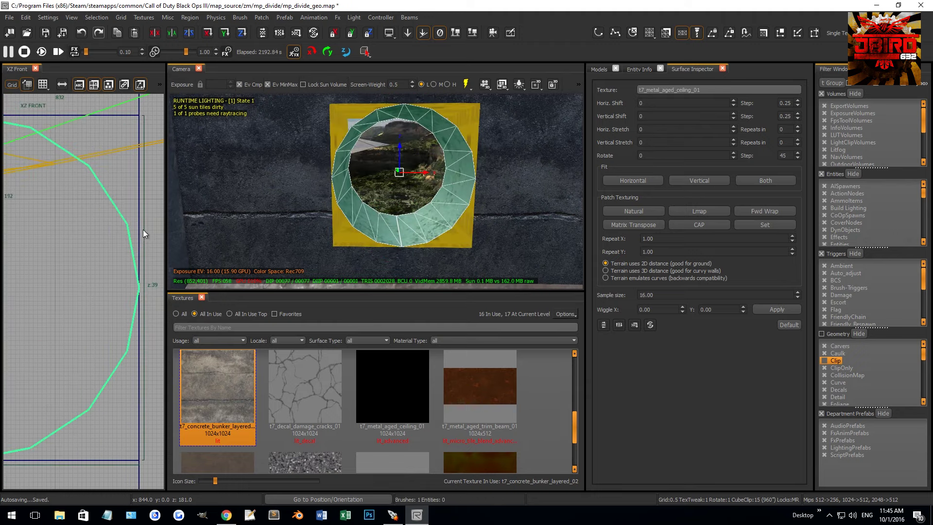
{"action": "right_click", "coordinate": [117, 241]}
Duplicate the caulk brush beneath the opening, move the copy up and resize it to fill the whole opening
{"action": "left_click", "coordinate": [384, 216], "text": "shift"}
{"action": "right_click_drag", "start_coordinate": [384, 215], "coordinate": [324, 206]}
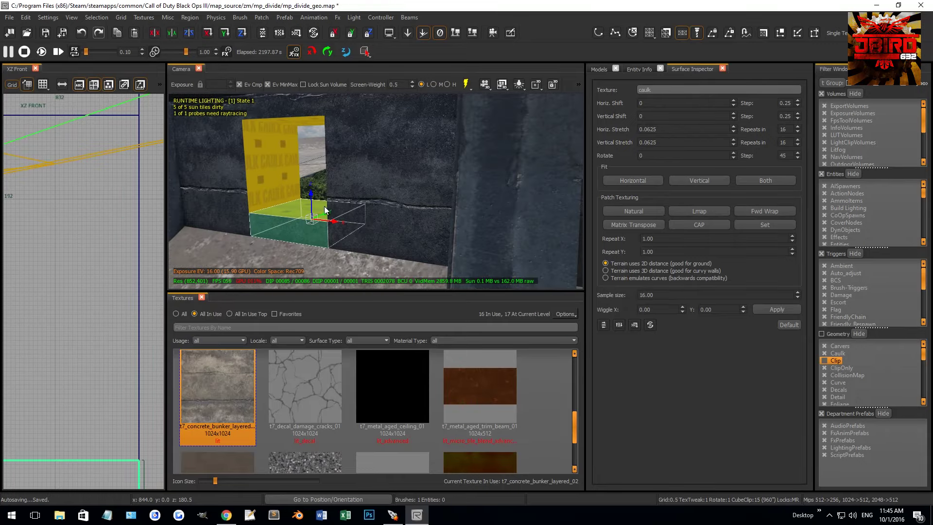
{"action": "left_click_drag", "start_coordinate": [312, 192], "coordinate": [313, 168]}
{"action": "scroll", "coordinate": [87, 363], "scroll_direction": "up", "scroll_amount": 3}
{"action": "mouse_move", "coordinate": [102, 394]}
{"action": "left_mouse_down"}
{"action": "mouse_move", "coordinate": [92, 306]}
{"action": "mouse_move", "coordinate": [107, 205]}
{"action": "left_mouse_up"}
{"action": "scroll", "coordinate": [109, 238], "scroll_direction": "up", "scroll_amount": 2}
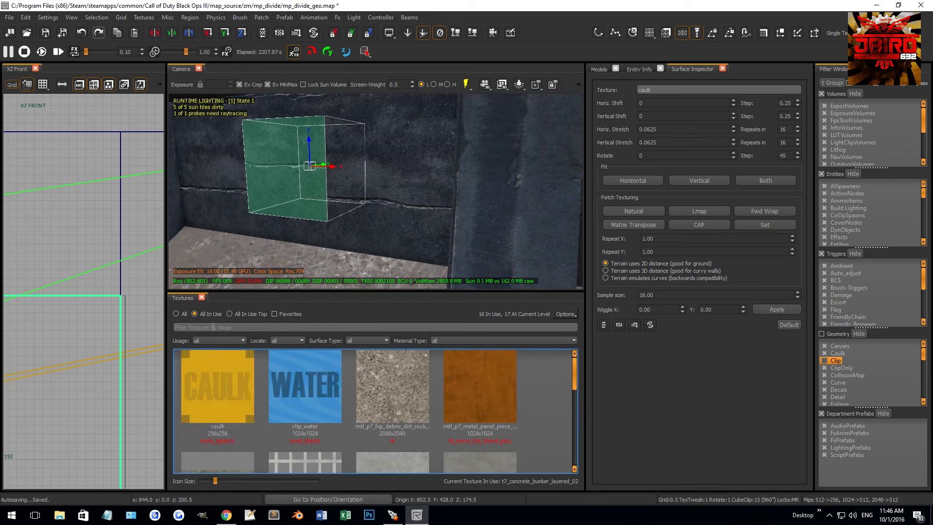
Find the clip texture, apply it to the brush filling the opening and show the hidden geometry again
{"action": "left_click", "coordinate": [177, 314]}
{"action": "left_click", "coordinate": [195, 328]}
{"action": "type", "text": "clip"}
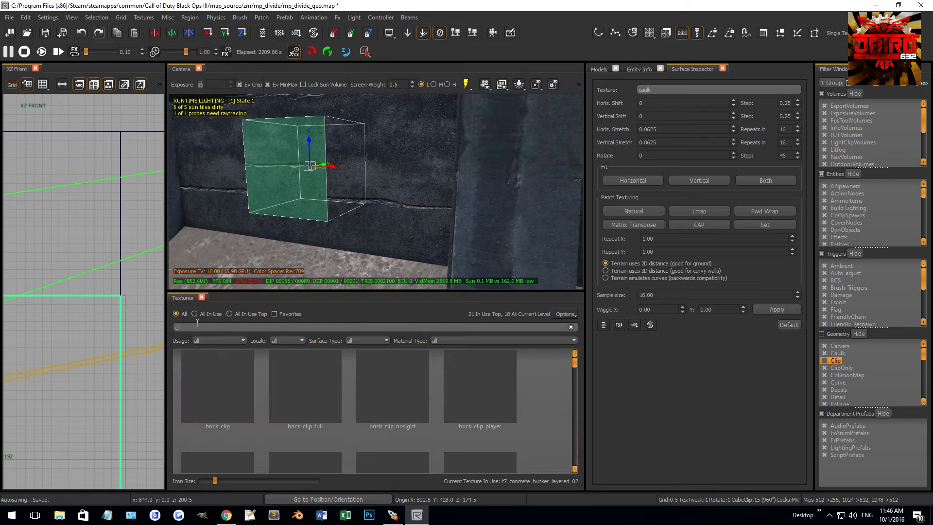
{"action": "scroll", "coordinate": [341, 392], "scroll_direction": "down", "scroll_amount": 2}
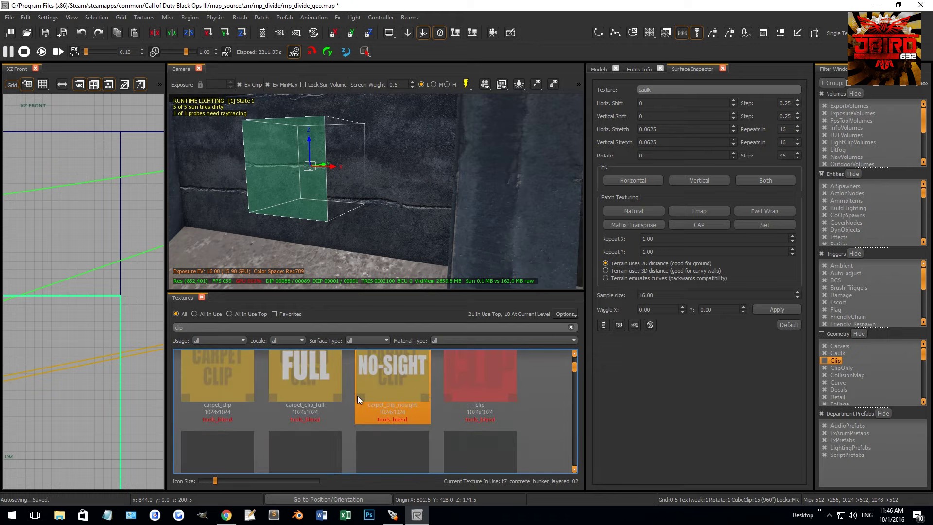
{"action": "left_click", "coordinate": [471, 373]}
{"action": "key", "text": "Escape"}
Extend the metal cylinder behind the gate further back past the wall in the top view
{"action": "right_click_drag", "start_coordinate": [395, 241], "coordinate": [356, 250]}
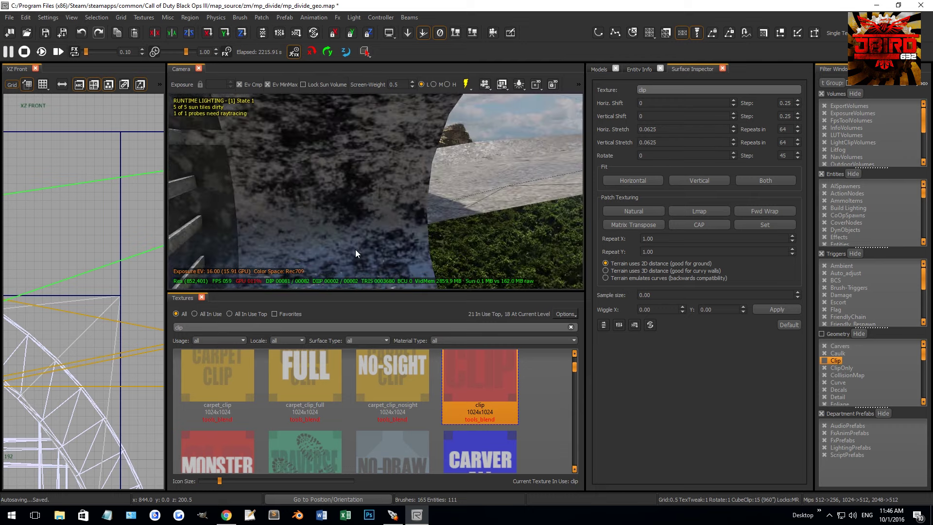
{"action": "left_click", "coordinate": [357, 249], "text": "shift"}
{"action": "key", "text": "ctrl+Tab"}
{"action": "key", "text": "ctrl+Tab"}
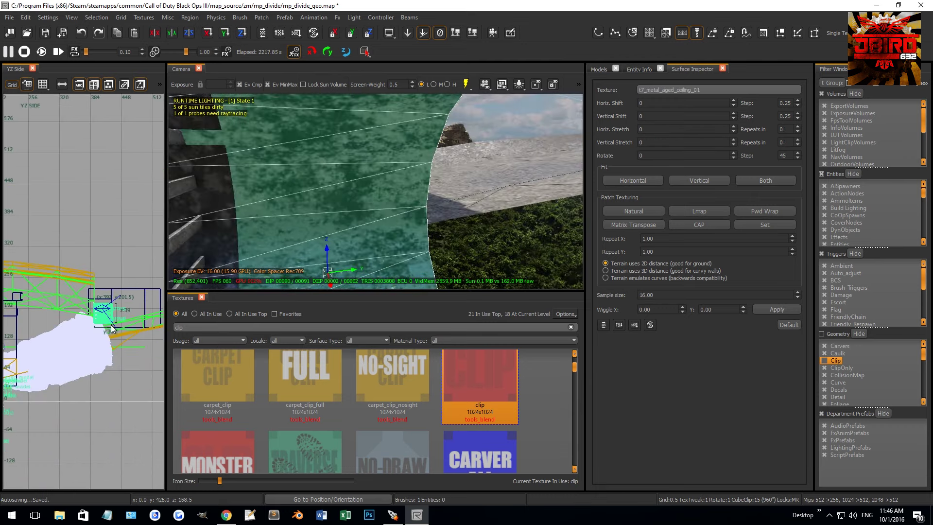
{"action": "scroll", "coordinate": [109, 319], "scroll_direction": "down", "scroll_amount": 2}
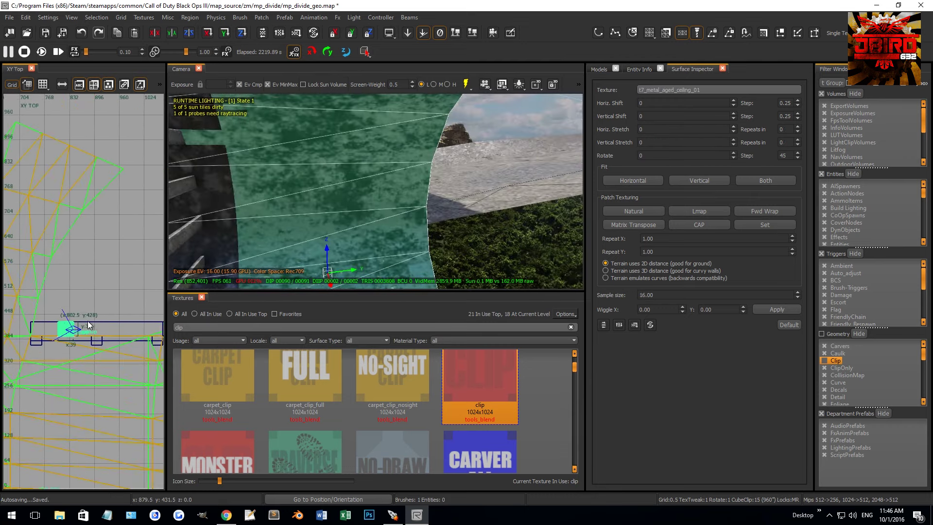
{"action": "scroll", "coordinate": [111, 301], "scroll_direction": "up", "scroll_amount": 1}
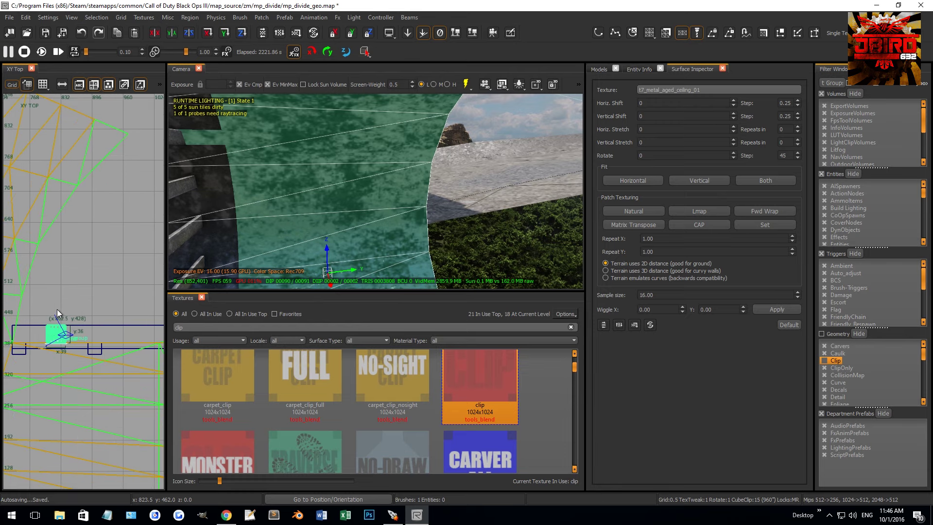
{"action": "left_click_drag", "start_coordinate": [52, 314], "coordinate": [60, 272]}
Duplicate the extended cylinder and place the copy, about 92 units long, end to end behind it
{"action": "key", "text": "2"}
{"action": "scroll", "coordinate": [49, 265], "scroll_direction": "up", "scroll_amount": 9}
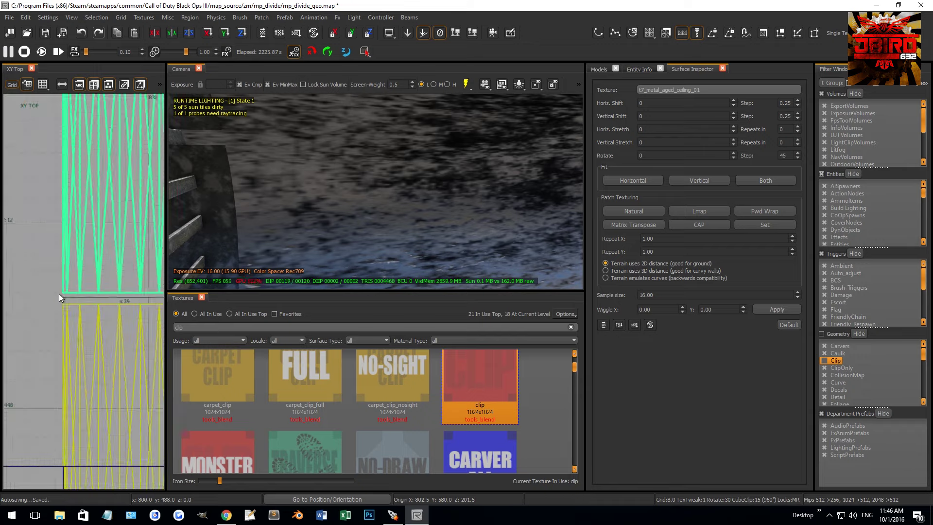
{"action": "scroll", "coordinate": [87, 279], "scroll_direction": "down", "scroll_amount": 6}
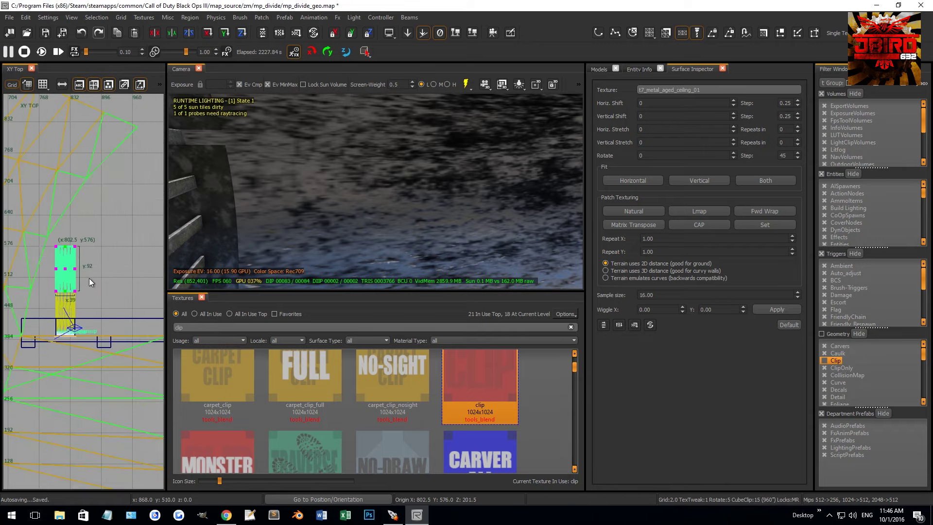
Bend the copied cylinder into a curved pipe about 125 by 109 units by moving and rotating its far-end vertices
{"action": "left_click_drag", "start_coordinate": [52, 245], "coordinate": [119, 260]}
{"action": "key", "text": "Escape"}
{"action": "key", "text": "Escape"}
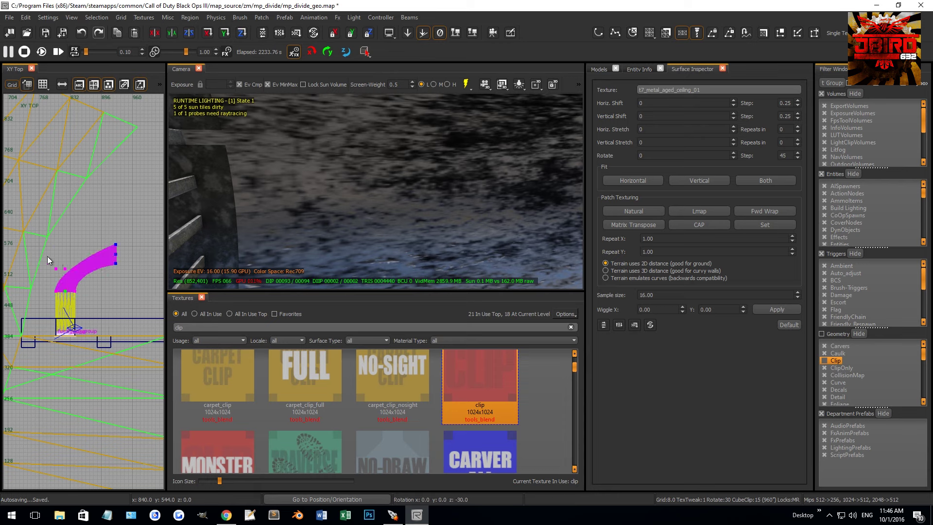
{"action": "key", "text": "ctrl+z"}
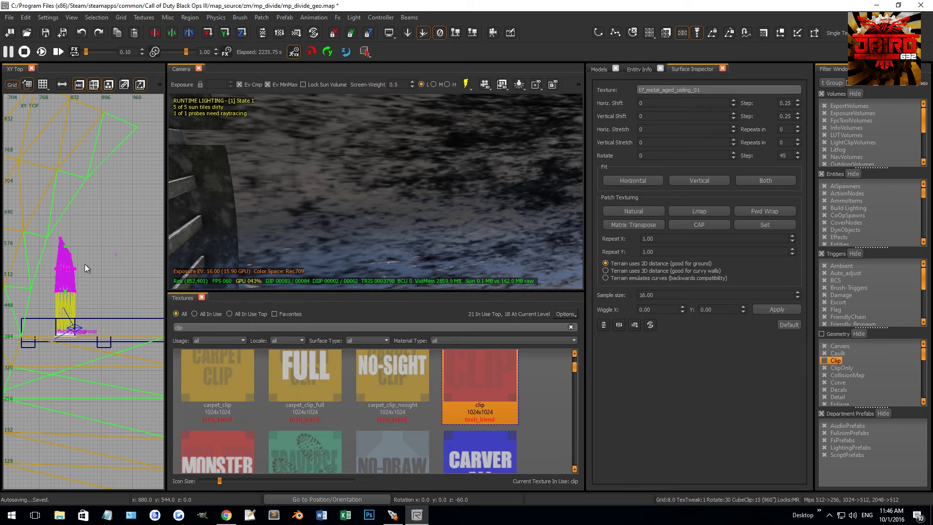
{"action": "left_click", "coordinate": [57, 244]}
{"action": "mouse_move", "coordinate": [86, 265]}
{"action": "left_mouse_down"}
{"action": "mouse_move", "coordinate": [95, 254]}
{"action": "mouse_move", "coordinate": [82, 273]}
{"action": "mouse_move", "coordinate": [70, 270]}
{"action": "left_mouse_up"}
{"action": "key", "text": "Escape"}
{"action": "key", "text": "bracketleft"}
{"action": "key", "text": "bracketleft"}
{"action": "left_click", "coordinate": [84, 281]}
Apply Natural patch texturing to the curved pipe section
{"action": "mouse_move", "coordinate": [356, 203]}
{"action": "right_mouse_down"}
{"action": "mouse_move", "coordinate": [356, 175]}
{"action": "mouse_move", "coordinate": [352, 198]}
{"action": "right_mouse_up"}
{"action": "left_click", "coordinate": [352, 199], "text": "shift"}
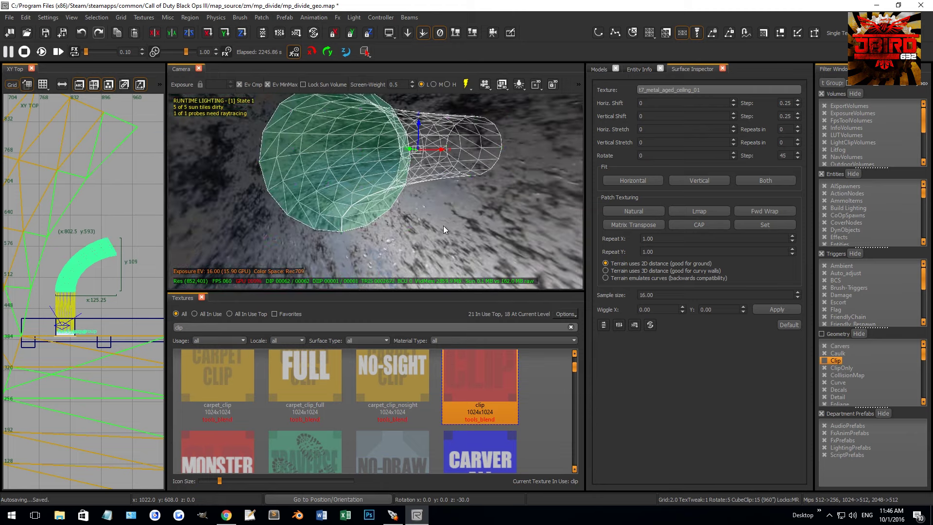
{"action": "right_click_drag", "start_coordinate": [426, 231], "coordinate": [451, 230]}
{"action": "left_click", "coordinate": [634, 213]}
Close the far end of the curved pipe with a round cap patch
{"action": "mouse_move", "coordinate": [572, 211]}
{"action": "right_mouse_down"}
{"action": "mouse_move", "coordinate": [437, 219]}
{"action": "mouse_move", "coordinate": [398, 200]}
{"action": "mouse_move", "coordinate": [463, 148]}
{"action": "mouse_move", "coordinate": [407, 209]}
{"action": "mouse_move", "coordinate": [431, 209]}
{"action": "mouse_move", "coordinate": [454, 171]}
{"action": "right_mouse_up"}
{"action": "left_click", "coordinate": [399, 200], "text": "shift"}
{"action": "left_click", "coordinate": [407, 209], "text": "shift"}
{"action": "left_click", "coordinate": [454, 172], "text": "shift"}
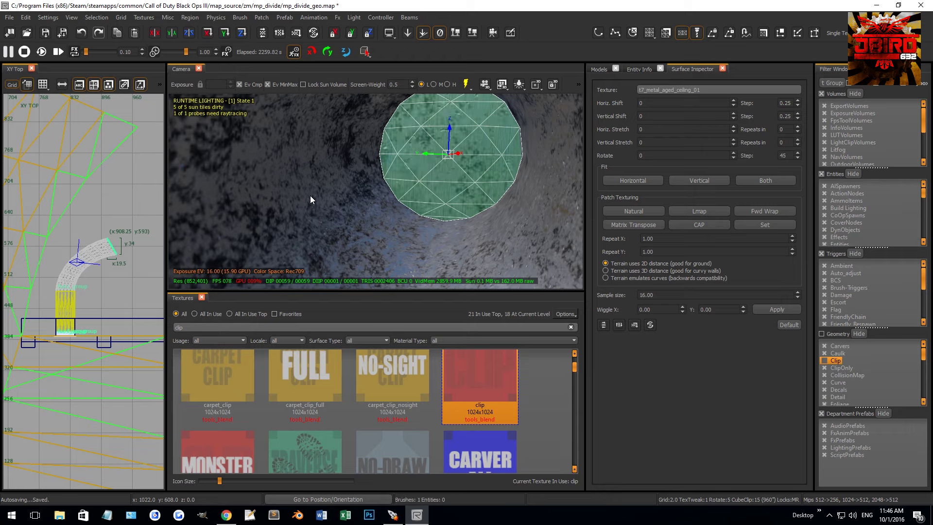
{"action": "key", "text": "Escape"}
Select both pipe sections and the end cap together and check how they line up behind the gate
{"action": "mouse_move", "coordinate": [402, 192]}
{"action": "right_mouse_down"}
{"action": "mouse_move", "coordinate": [388, 187]}
{"action": "mouse_move", "coordinate": [459, 186]}
{"action": "mouse_move", "coordinate": [422, 205]}
{"action": "mouse_move", "coordinate": [408, 194]}
{"action": "mouse_move", "coordinate": [429, 197]}
{"action": "mouse_move", "coordinate": [417, 191]}
{"action": "right_mouse_up"}
{"action": "left_click", "coordinate": [459, 186], "text": "shift"}
{"action": "left_click", "coordinate": [411, 216], "text": "shift"}
{"action": "key", "text": "Up"}
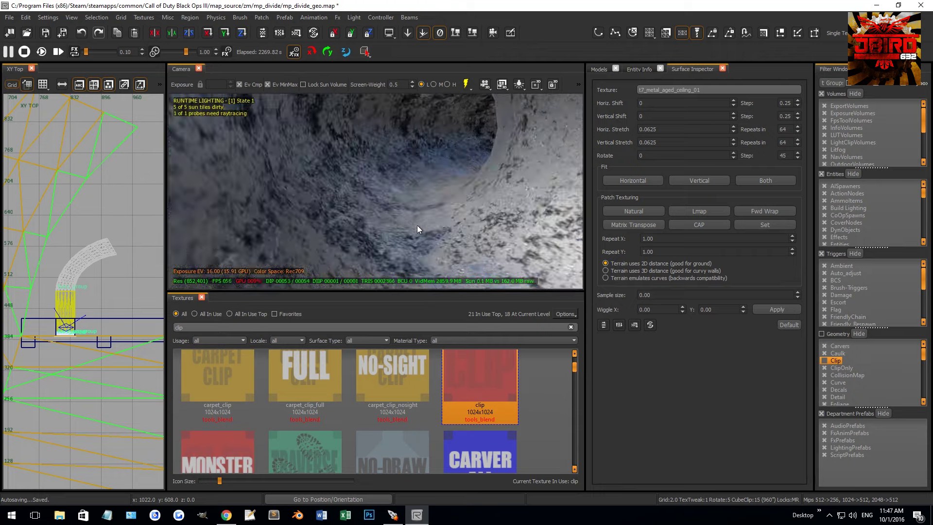
{"action": "left_click", "coordinate": [423, 217], "text": "shift"}
{"action": "right_click_drag", "start_coordinate": [515, 253], "coordinate": [453, 207]}
{"action": "key", "text": "Down"}
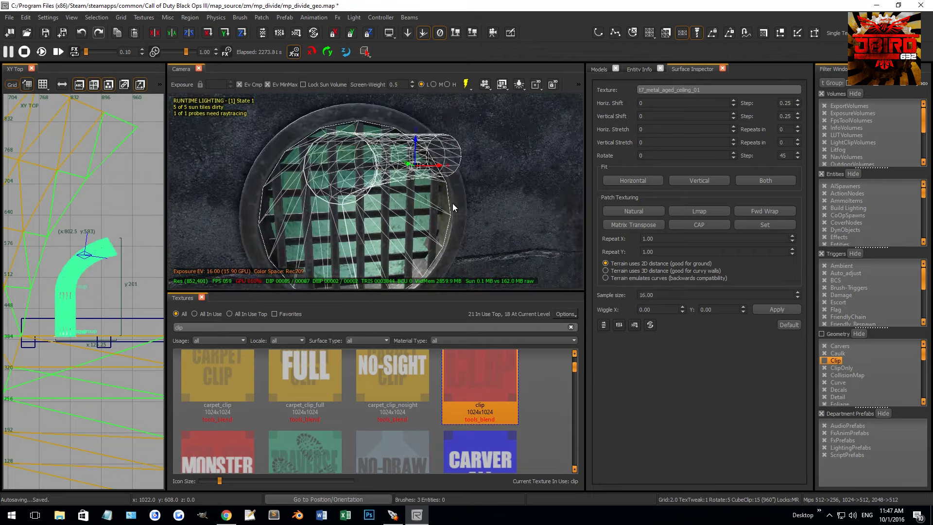
{"action": "key", "text": "Up"}
{"action": "right_click_drag", "start_coordinate": [453, 204], "coordinate": [418, 205]}
{"action": "key", "text": "Escape"}
Recalculate the runtime lighting and probes for the camera view at the gate
{"action": "key", "text": "Up"}
{"action": "key", "text": "Down"}
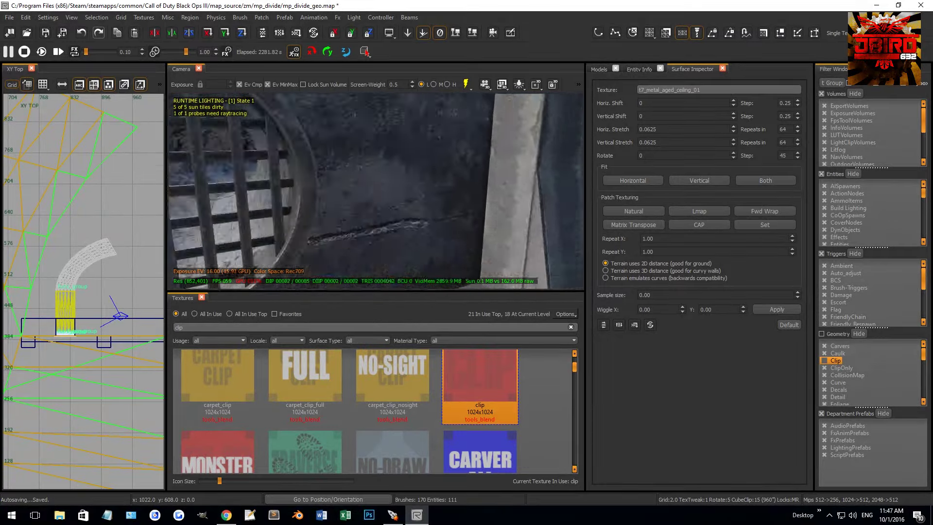
{"action": "right_click_drag", "start_coordinate": [417, 205], "coordinate": [408, 199]}
{"action": "key", "text": "Up"}
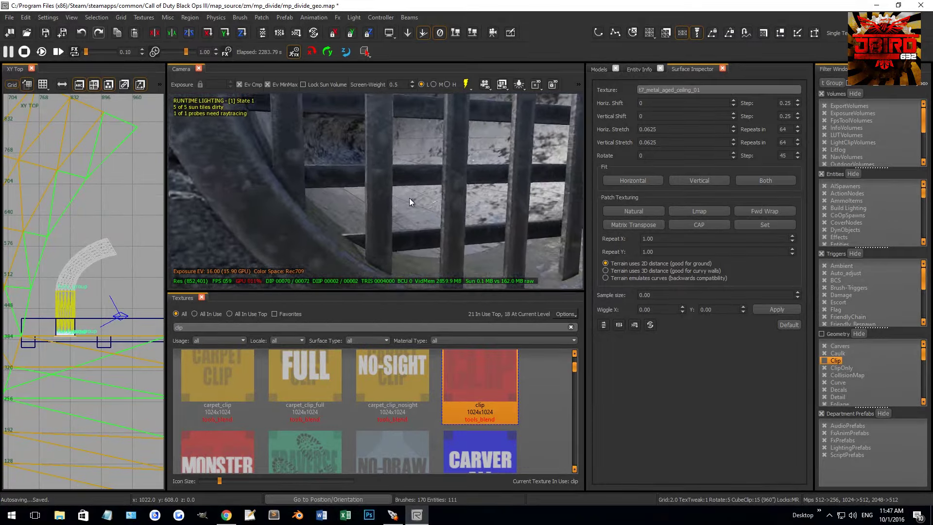
{"action": "key", "text": "Down"}
{"action": "left_click", "coordinate": [465, 84]}
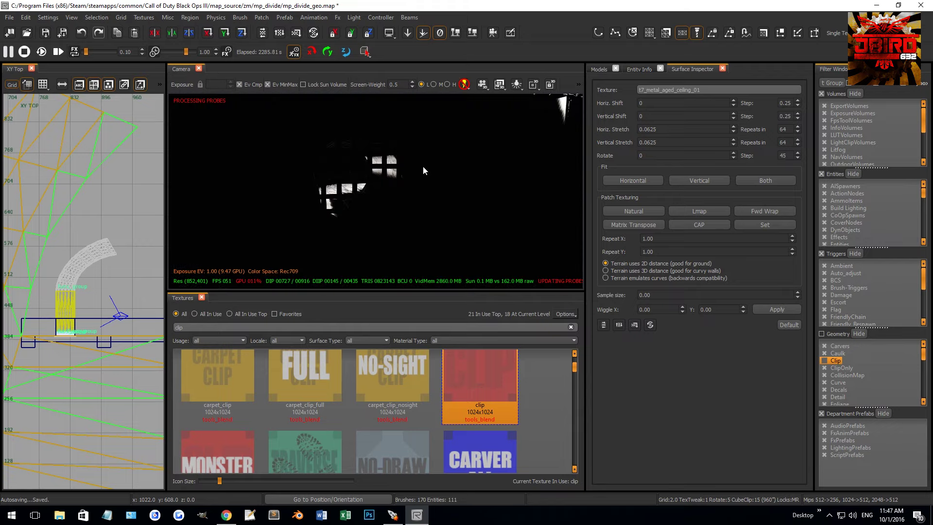
Examine the relit pipe interior, the gate seen from inside and the canal wall from a distance
{"action": "key", "text": "Up"}
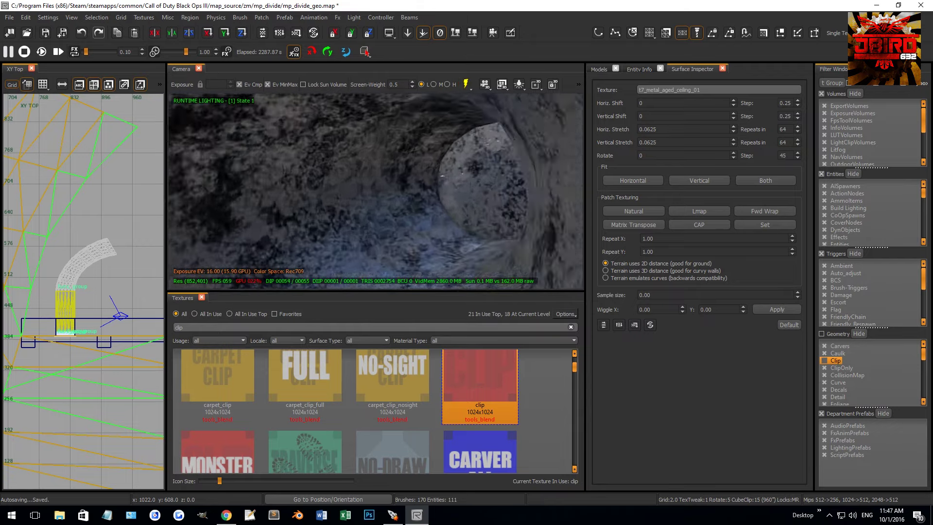
{"action": "key", "text": "Down"}
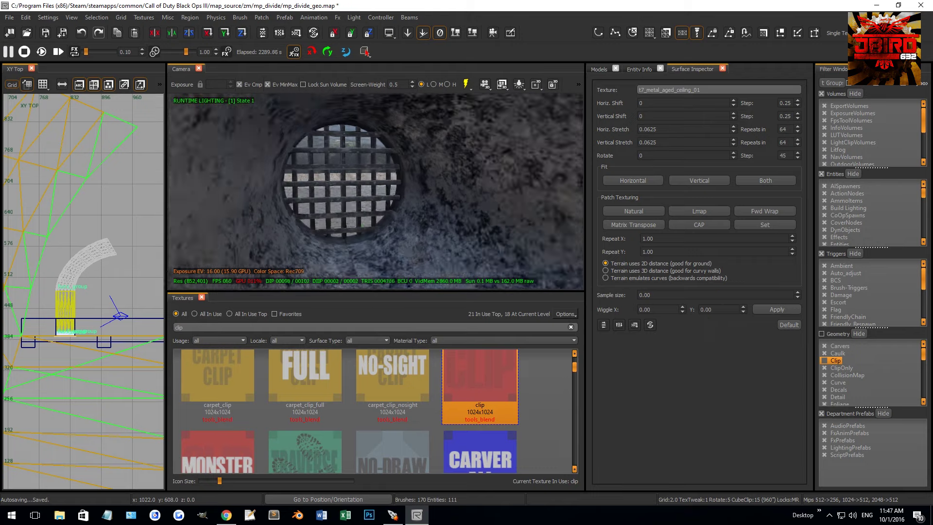
{"action": "right_click", "coordinate": [418, 195]}
{"action": "key", "text": "Up"}
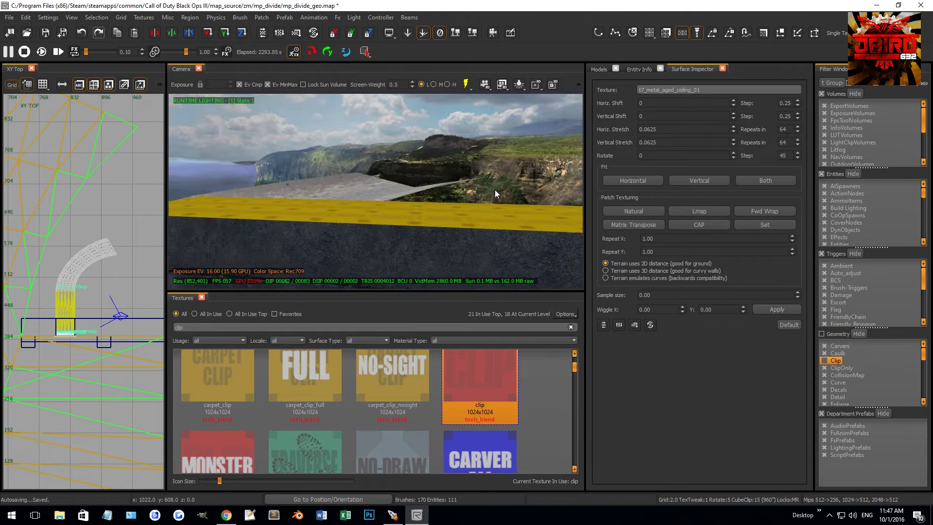
{"action": "key", "text": "Left"}
{"action": "key", "text": "Up"}
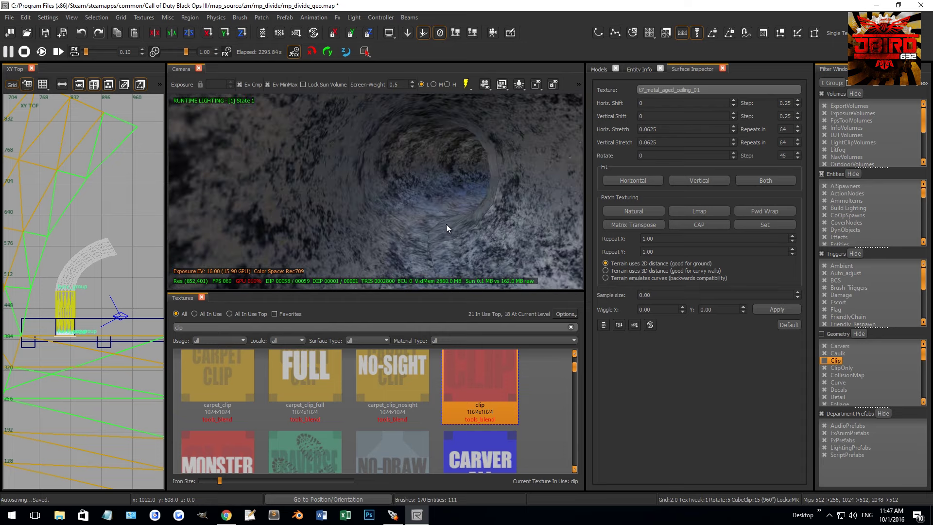
{"action": "key", "text": "Down"}
{"action": "key", "text": "Right"}
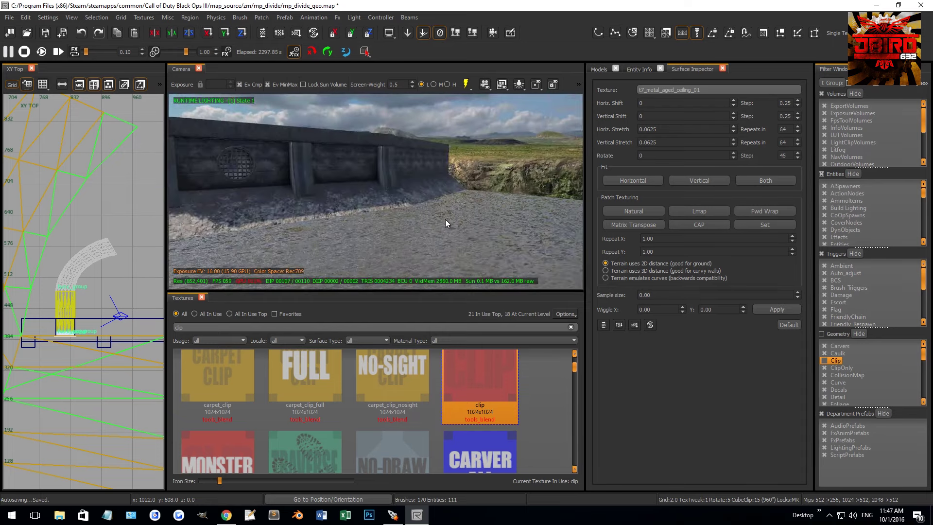
Draw a new brush about 132 units wide over the footprint of the curved pipe in the top view
{"action": "left_click", "coordinate": [445, 224], "text": "shift"}
{"action": "scroll", "coordinate": [107, 225], "scroll_direction": "down", "scroll_amount": 1}
{"action": "scroll", "coordinate": [100, 264], "scroll_direction": "down", "scroll_amount": 1}
{"action": "scroll", "coordinate": [107, 261], "scroll_direction": "up", "scroll_amount": 2}
{"action": "left_click", "coordinate": [137, 253], "text": "shift"}
{"action": "left_click_drag", "start_coordinate": [72, 331], "coordinate": [74, 334]}
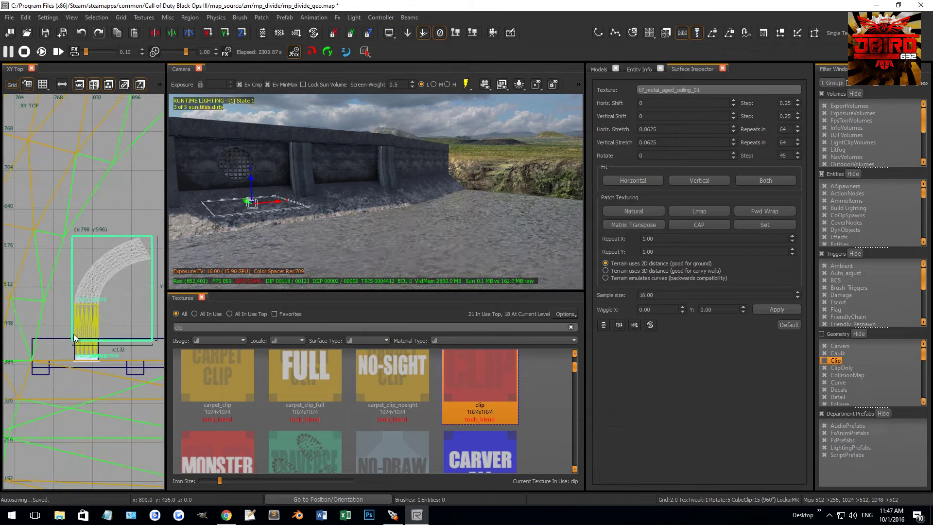
{"action": "scroll", "coordinate": [72, 335], "scroll_direction": "up", "scroll_amount": 3}
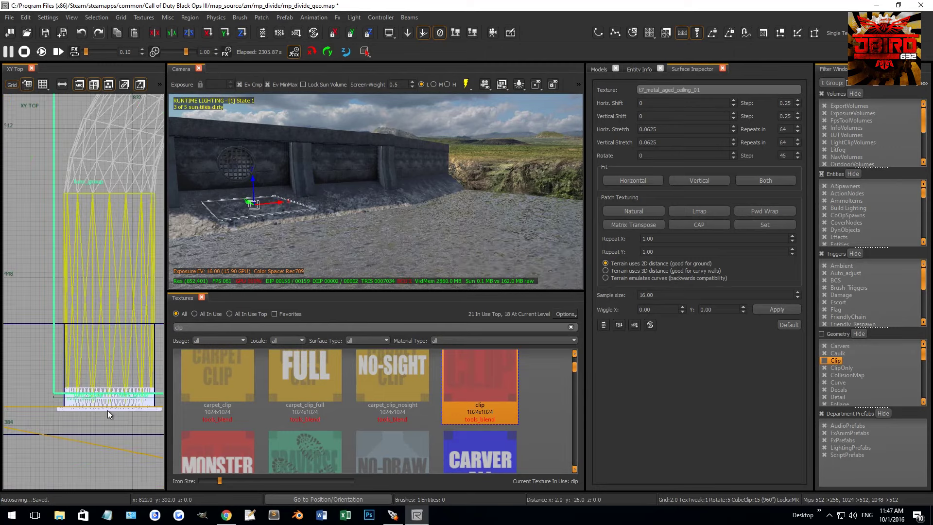
Resize the brush to 36 by 92 units so it covers only the straight pipe section
{"action": "scroll", "coordinate": [66, 371], "scroll_direction": "down", "scroll_amount": 3}
{"action": "left_click_drag", "start_coordinate": [132, 359], "coordinate": [35, 372]}
{"action": "scroll", "coordinate": [64, 369], "scroll_direction": "up", "scroll_amount": 2}
{"action": "left_click_drag", "start_coordinate": [115, 371], "coordinate": [123, 369]}
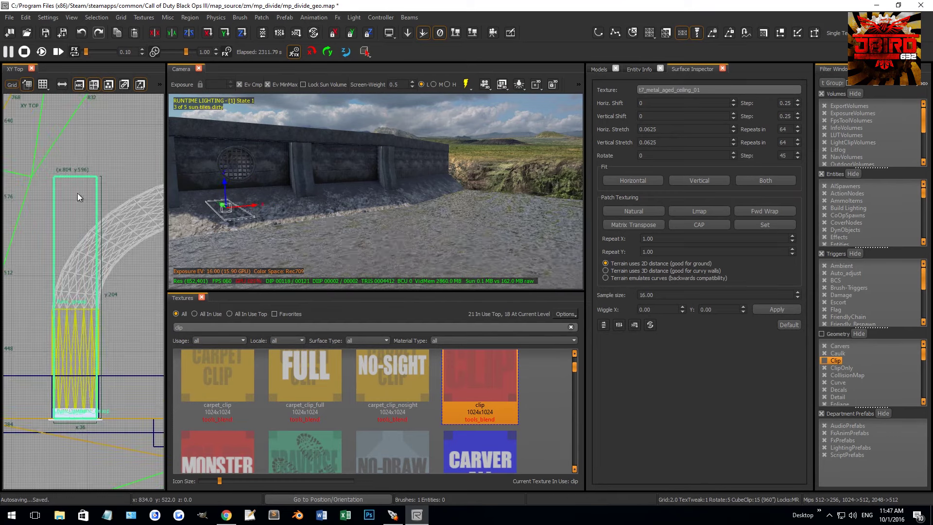
{"action": "mouse_move", "coordinate": [74, 172]}
{"action": "left_mouse_down"}
{"action": "mouse_move", "coordinate": [89, 264]}
{"action": "mouse_move", "coordinate": [80, 303]}
{"action": "left_mouse_up"}
{"action": "scroll", "coordinate": [80, 303], "scroll_direction": "up", "scroll_amount": 2}
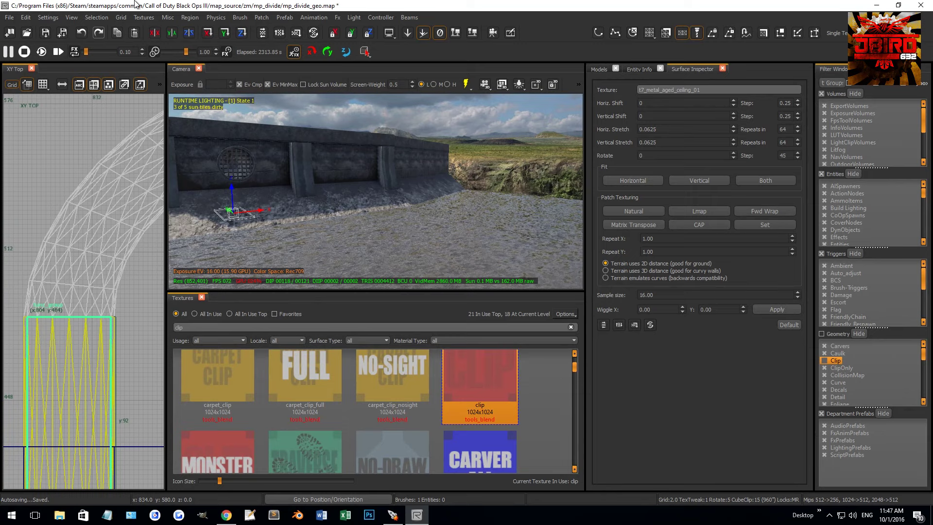
Turn the brush into a terrain patch with a density of 2 by 2
{"action": "left_click", "coordinate": [261, 17]}
{"action": "mouse_move", "coordinate": [277, 46]}
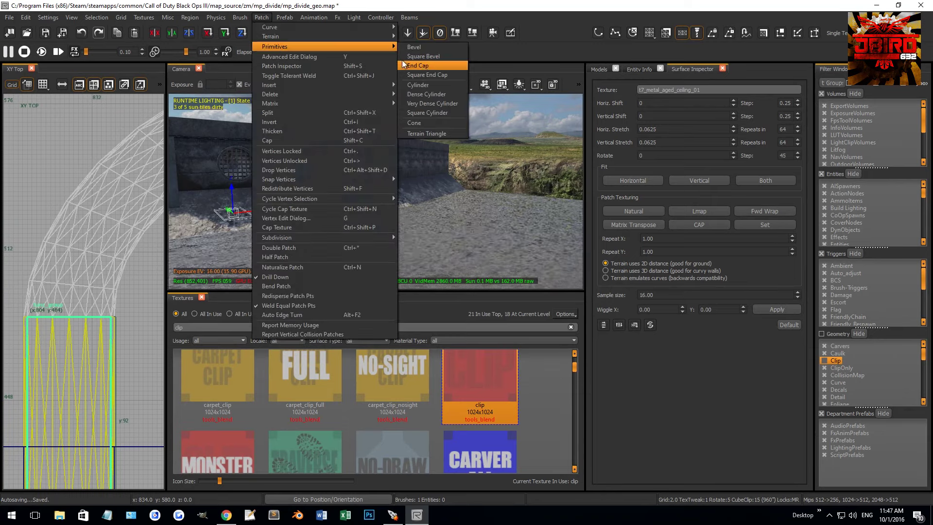
{"action": "mouse_move", "coordinate": [342, 37]}
{"action": "left_click", "coordinate": [438, 47]}
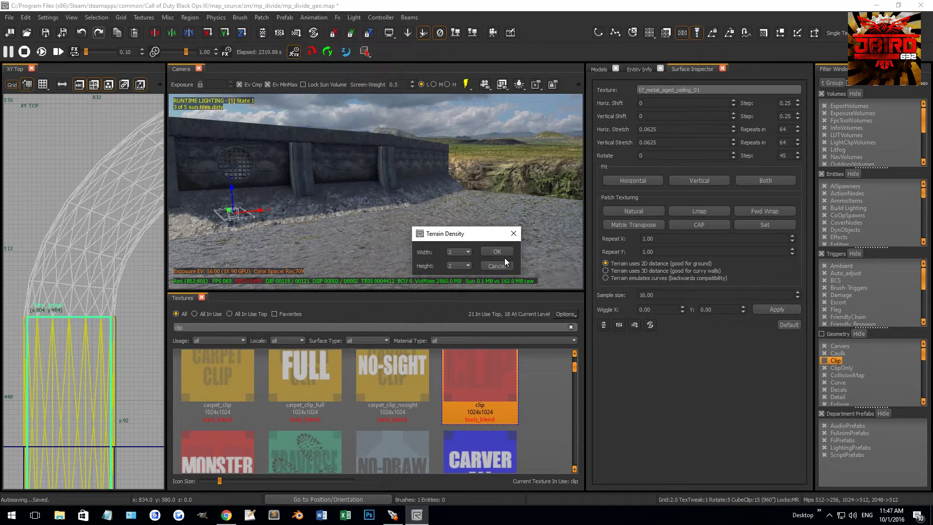
{"action": "left_click", "coordinate": [496, 252]}
Apply the t7_water_stream_small texture to the terrain patch and raise it to Z 164.3 inside the pipe
{"action": "right_click_drag", "start_coordinate": [493, 205], "coordinate": [518, 235]}
{"action": "key", "text": "Up"}
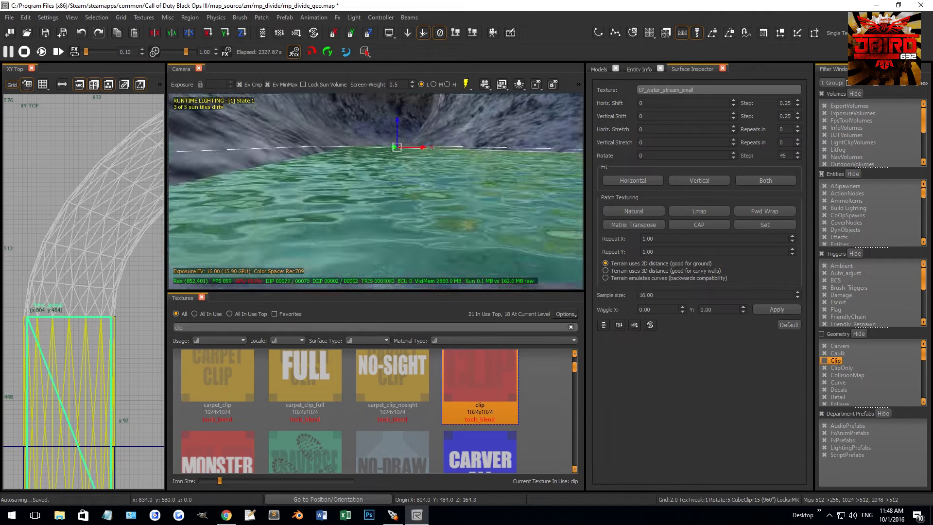
{"action": "right_click_drag", "start_coordinate": [448, 224], "coordinate": [448, 224]}
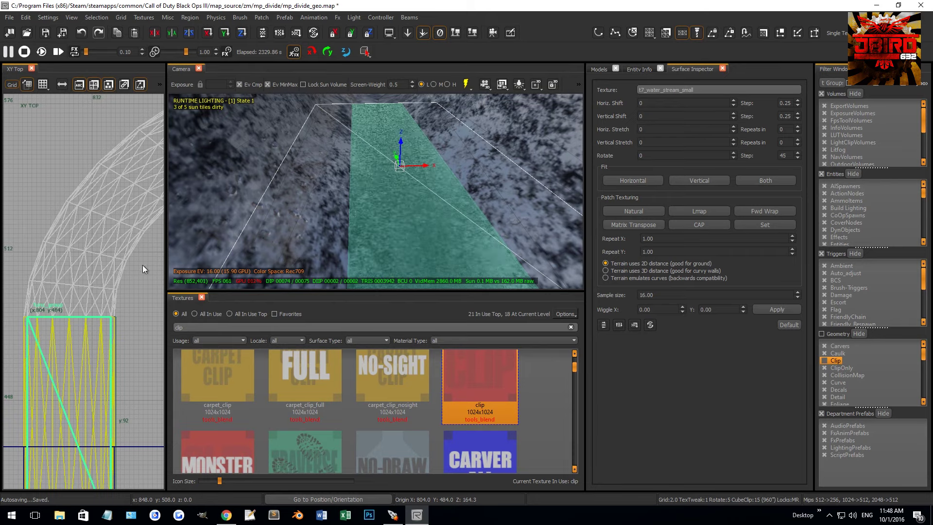
{"action": "right_click_drag", "start_coordinate": [307, 215], "coordinate": [308, 215]}
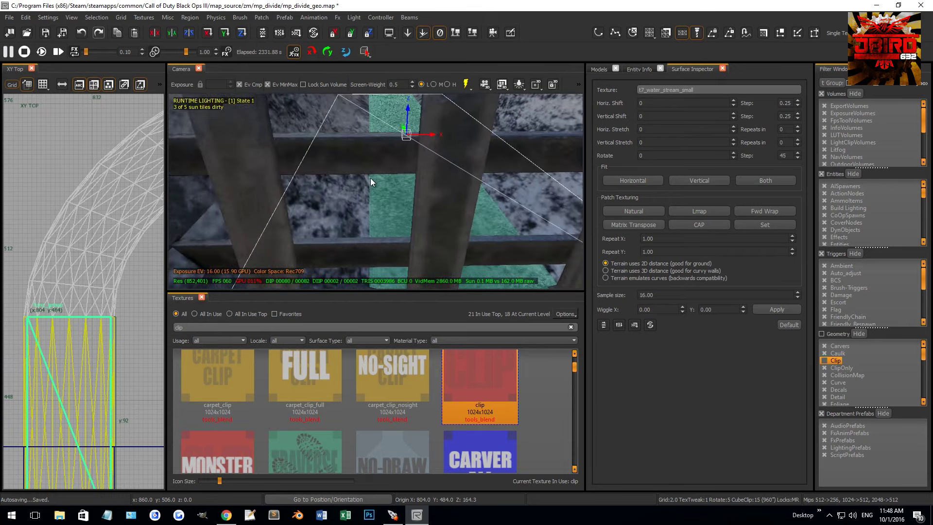
{"action": "key", "text": "s"}
{"action": "mouse_move", "coordinate": [399, 190]}
{"action": "right_mouse_down"}
{"action": "mouse_move", "coordinate": [415, 174]}
{"action": "mouse_move", "coordinate": [313, 120]}
{"action": "right_mouse_up"}
Add a middle vertex column to the water patch and move both side edges 10 units inward, making it 16 units wide
{"action": "left_click", "coordinate": [527, 148], "text": "shift"}
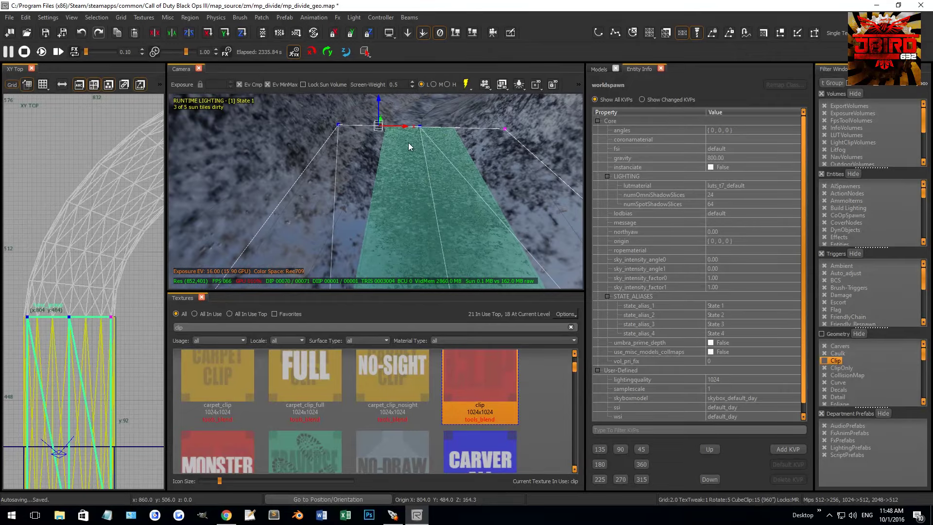
{"action": "left_click", "coordinate": [338, 126]}
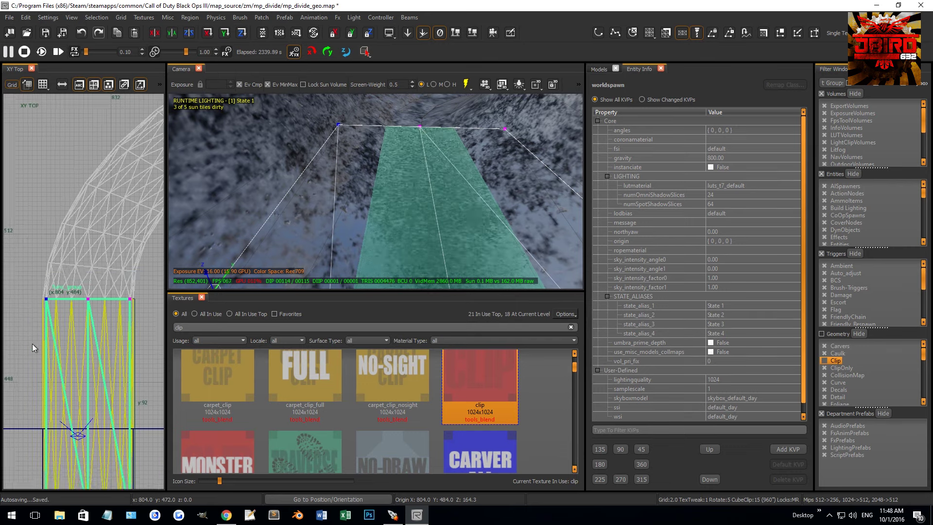
{"action": "left_click_drag", "start_coordinate": [54, 310], "coordinate": [85, 311]}
{"action": "scroll", "coordinate": [80, 300], "scroll_direction": "up", "scroll_amount": 2}
{"action": "scroll", "coordinate": [77, 300], "scroll_direction": "up", "scroll_amount": 1}
{"action": "left_click", "coordinate": [503, 130]}
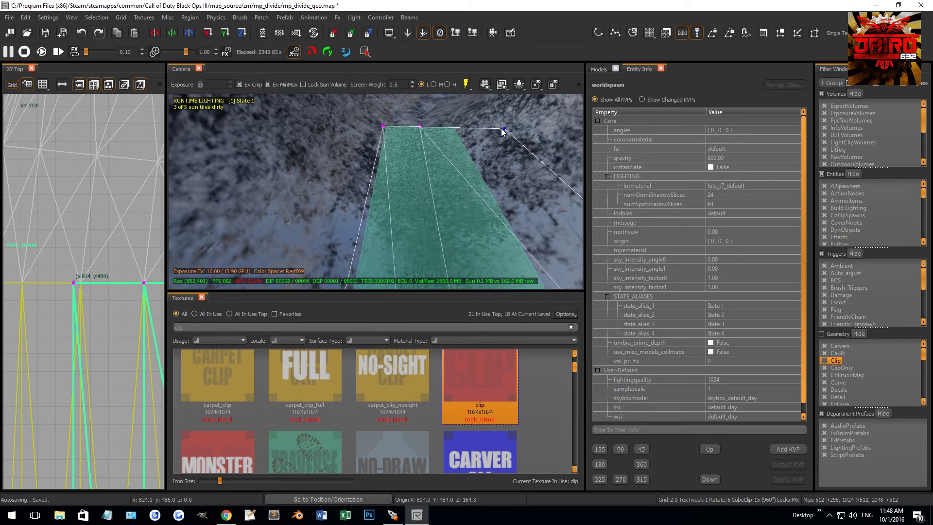
{"action": "scroll", "coordinate": [58, 321], "scroll_direction": "down", "scroll_amount": 2}
{"action": "left_click_drag", "start_coordinate": [110, 320], "coordinate": [54, 317]}
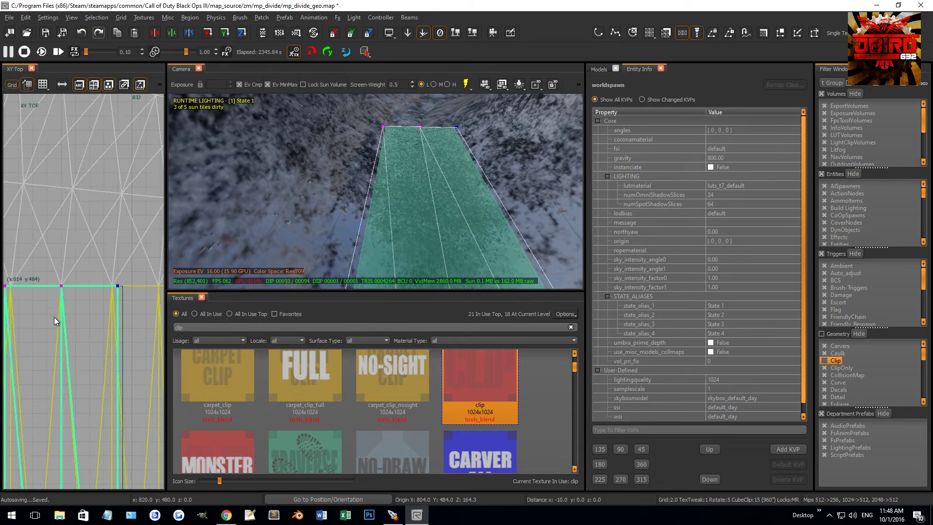
Set the vertex alpha of the water patch's two far corners to 0
{"action": "left_click", "coordinate": [384, 127], "text": "shift"}
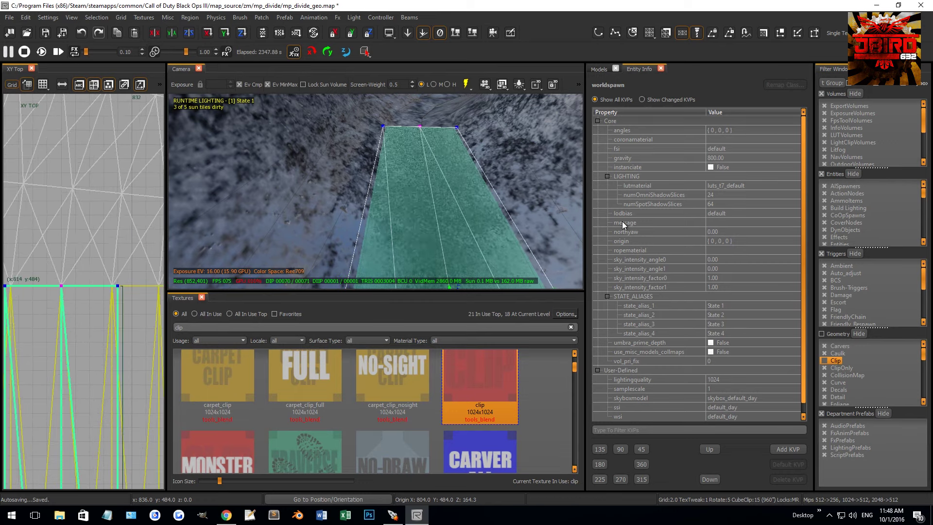
{"action": "key", "text": "ctrl+shift+a"}
{"action": "left_click_drag", "start_coordinate": [679, 401], "coordinate": [609, 395]}
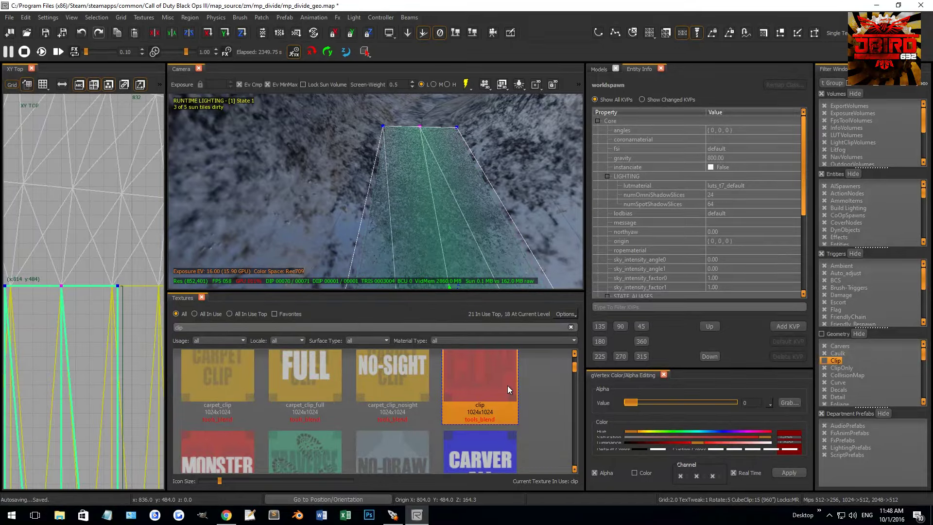
{"action": "key", "text": "Escape"}
{"action": "key", "text": "Escape"}
Set the vertex alpha of the water patch's two far corners to 255
{"action": "right_click_drag", "start_coordinate": [425, 218], "coordinate": [415, 209]}
{"action": "left_click", "coordinate": [414, 210], "text": "shift"}
{"action": "key", "text": "v"}
{"action": "left_click", "coordinate": [421, 135]}
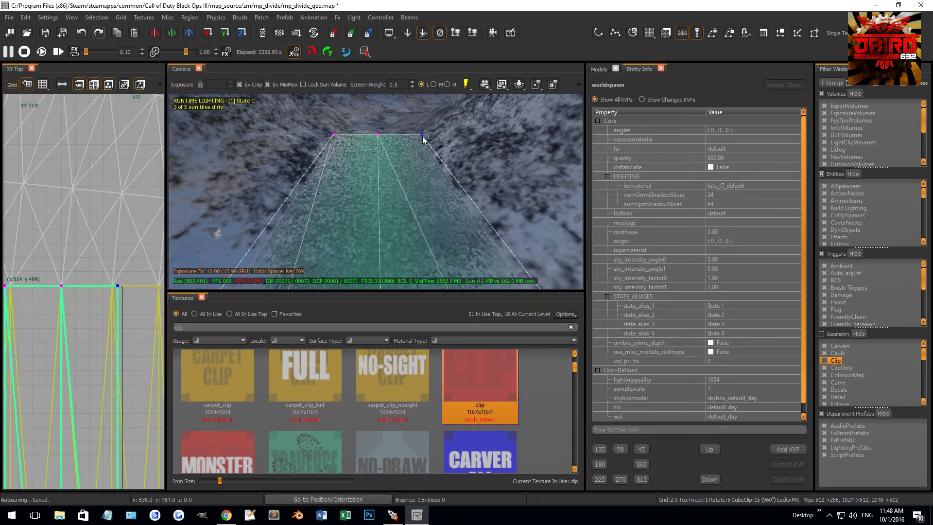
{"action": "left_click", "coordinate": [334, 135], "text": "shift"}
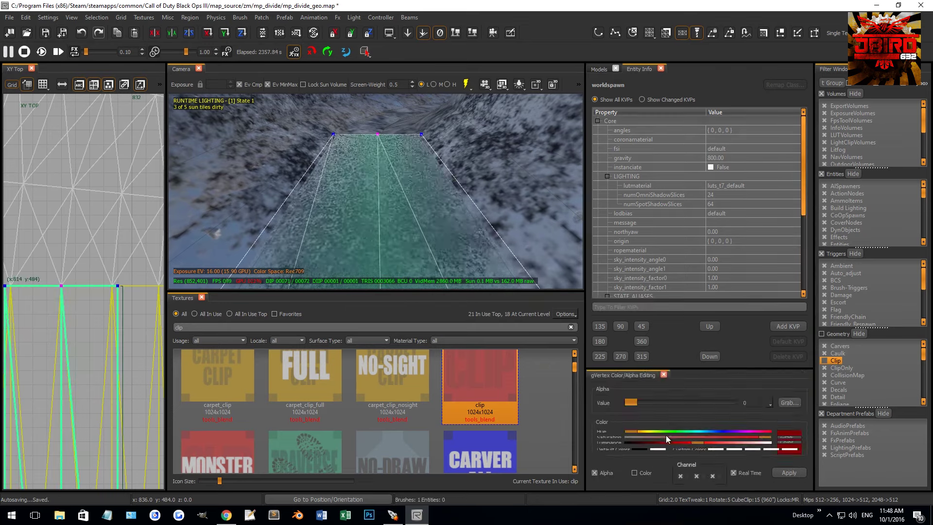
{"action": "left_click_drag", "start_coordinate": [630, 401], "coordinate": [730, 402]}
{"action": "mouse_move", "coordinate": [463, 252]}
{"action": "right_mouse_down"}
{"action": "mouse_move", "coordinate": [464, 241]}
{"action": "mouse_move", "coordinate": [408, 238]}
{"action": "mouse_move", "coordinate": [461, 237]}
{"action": "right_mouse_up"}
Set the water texture's vertical stretch to 1.5 and its horizontal stretch to 1.25
{"action": "key", "text": "s"}
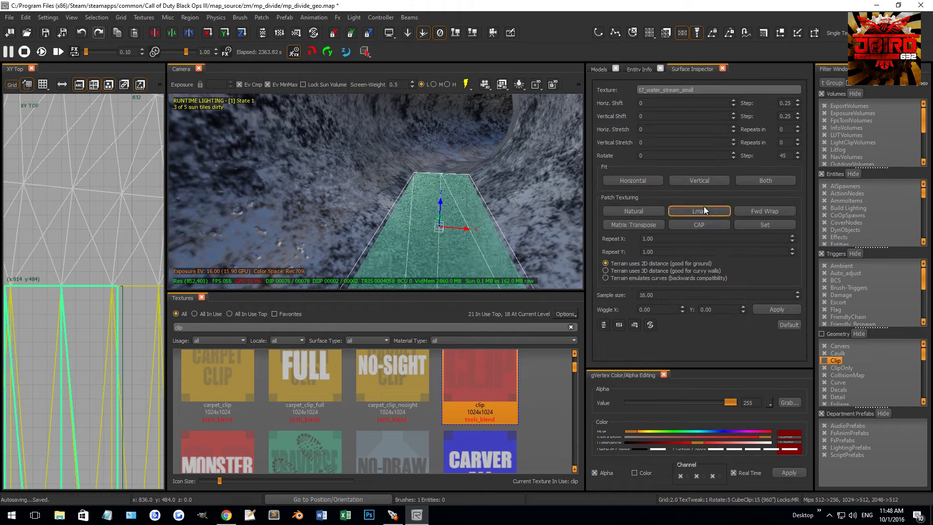
{"action": "double_click", "coordinate": [655, 143]}
{"action": "type", "text": "1.5"}
{"action": "key", "text": "Return"}
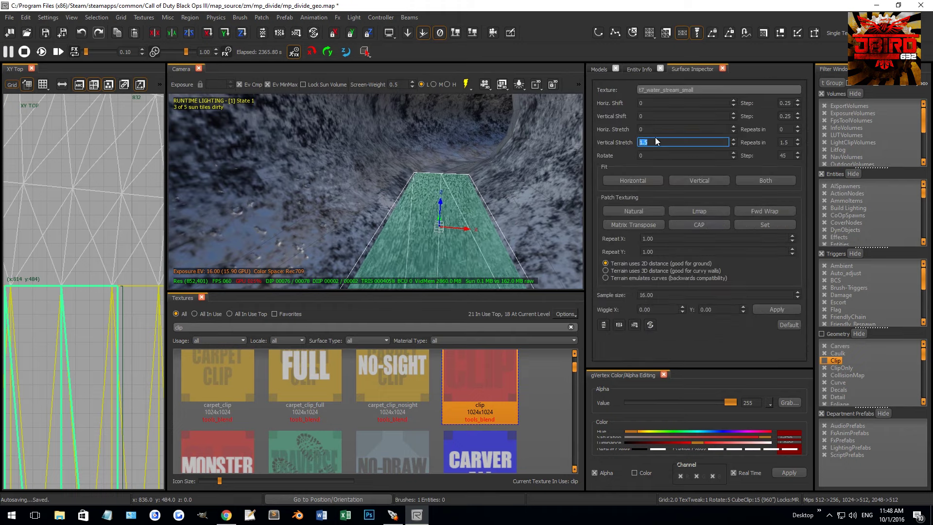
{"action": "double_click", "coordinate": [654, 129]}
{"action": "type", "text": "1.25"}
{"action": "key", "text": "Return"}
Duplicate the water patch and place the copy end to end with the original at X 814, Y 576
{"action": "mouse_move", "coordinate": [447, 184]}
{"action": "right_mouse_down"}
{"action": "mouse_move", "coordinate": [476, 181]}
{"action": "mouse_move", "coordinate": [430, 184]}
{"action": "mouse_move", "coordinate": [433, 205]}
{"action": "right_mouse_up"}
{"action": "left_click", "coordinate": [338, 216], "text": "shift"}
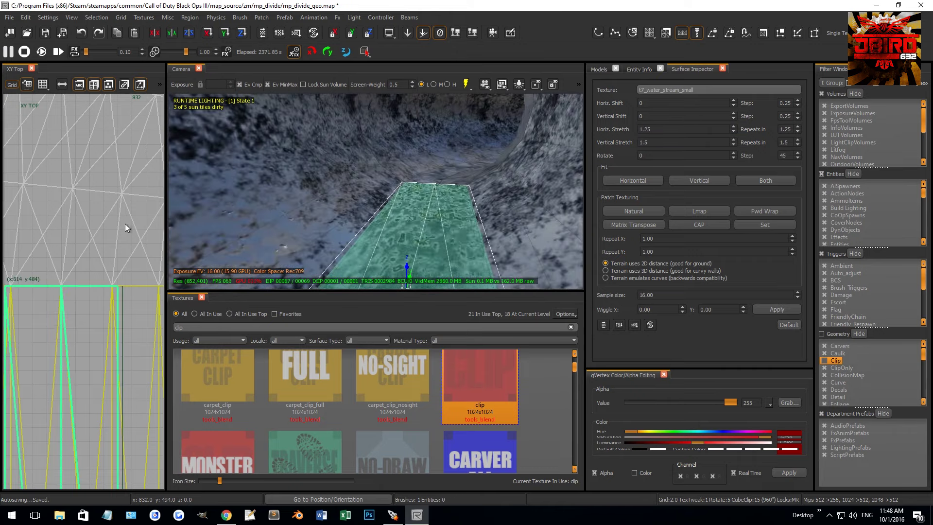
{"action": "key", "text": "f"}
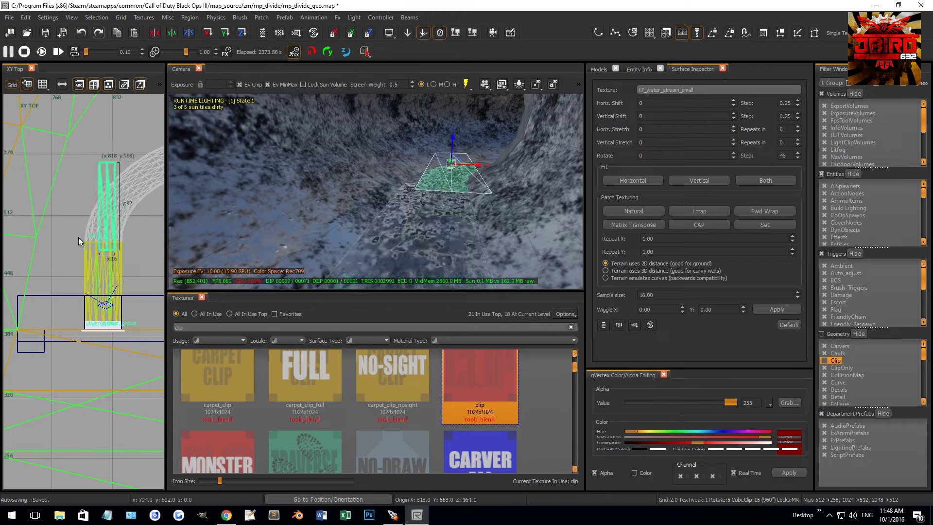
{"action": "scroll", "coordinate": [78, 220], "scroll_direction": "up", "scroll_amount": 5}
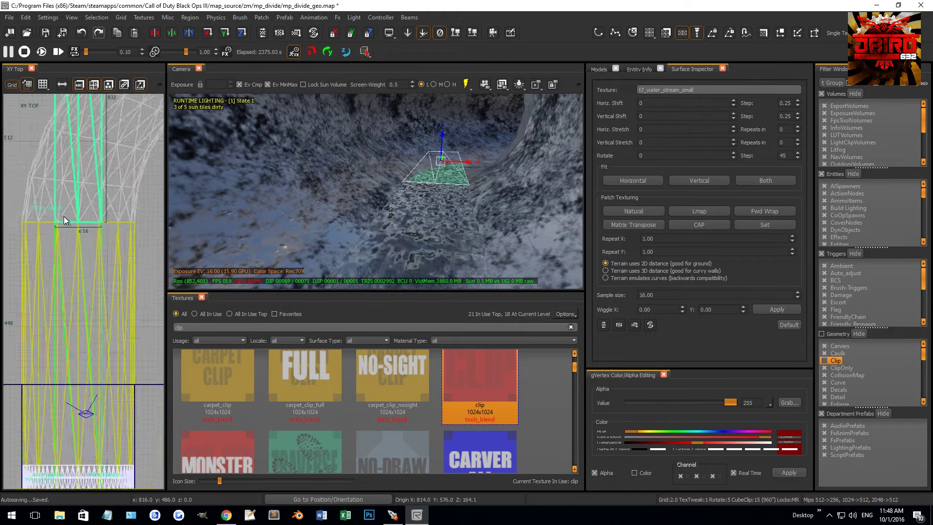
{"action": "scroll", "coordinate": [64, 220], "scroll_direction": "down", "scroll_amount": 5}
Convert the copied water strip into a curve patch with a density of 3 by 3
{"action": "left_click", "coordinate": [261, 17]}
{"action": "mouse_move", "coordinate": [282, 27]}
{"action": "left_click", "coordinate": [417, 27]}
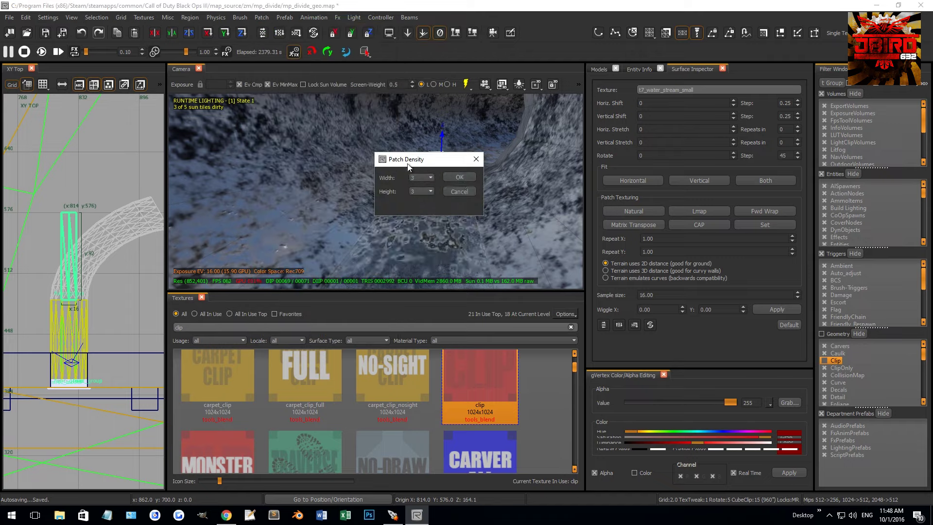
{"action": "left_click", "coordinate": [459, 177]}
Rotate the curve patch's far vertex row -60 degrees about Z and move it to the far end of the curved pipe
{"action": "right_click_drag", "start_coordinate": [160, 198], "coordinate": [97, 251]}
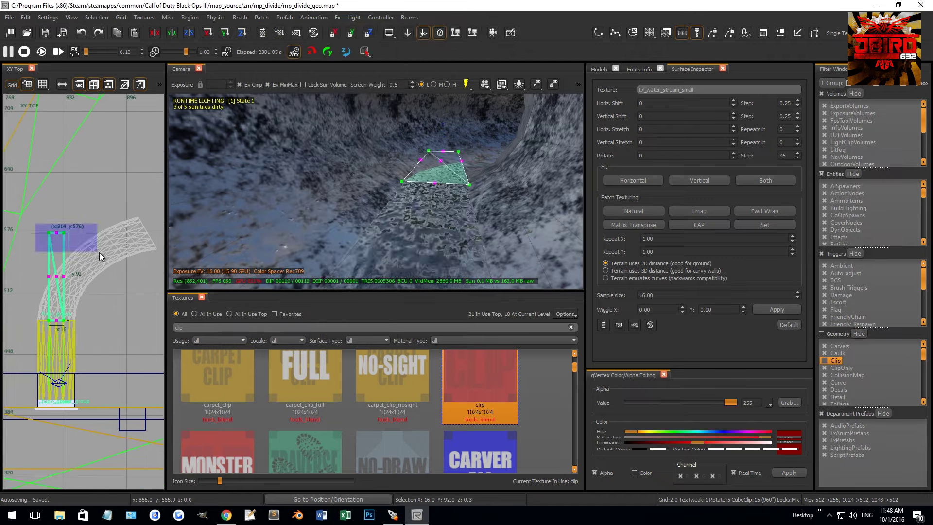
{"action": "left_click_drag", "start_coordinate": [56, 241], "coordinate": [158, 253]}
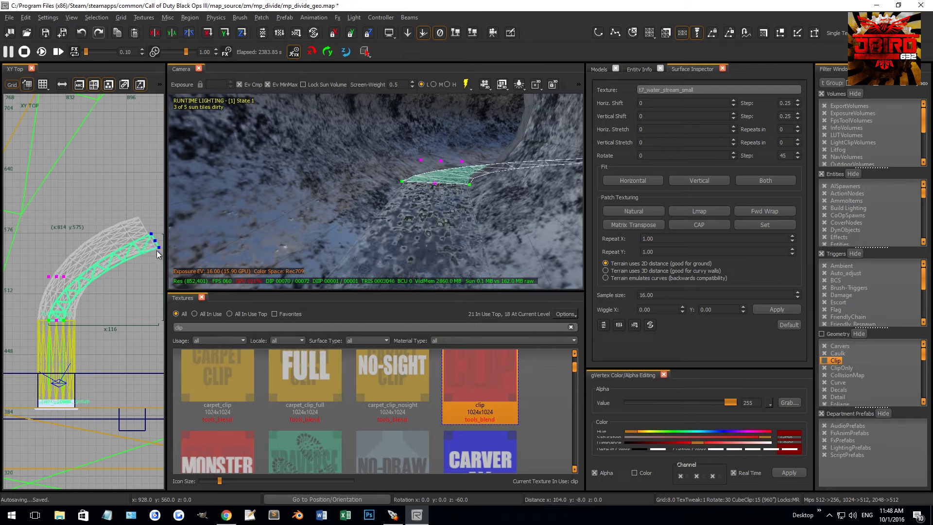
{"action": "scroll", "coordinate": [109, 230], "scroll_direction": "up", "scroll_amount": 5}
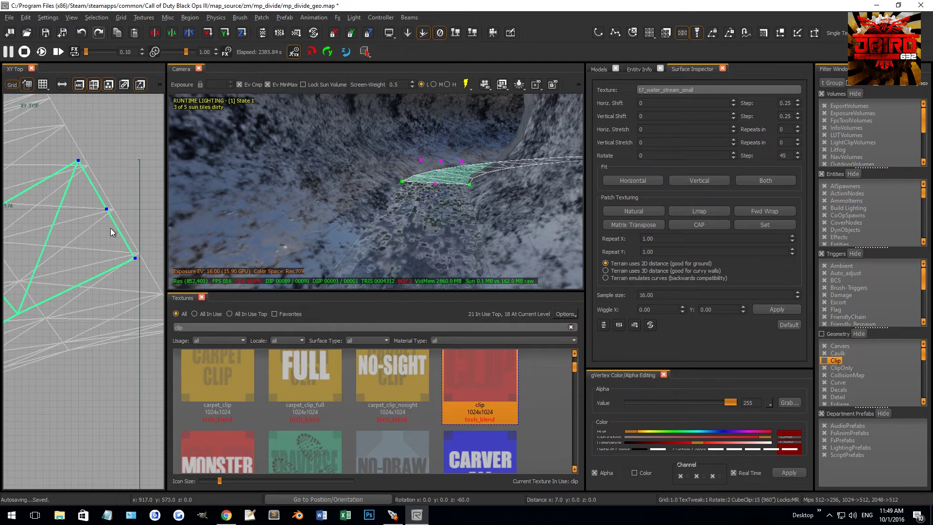
{"action": "scroll", "coordinate": [110, 219], "scroll_direction": "down", "scroll_amount": 1}
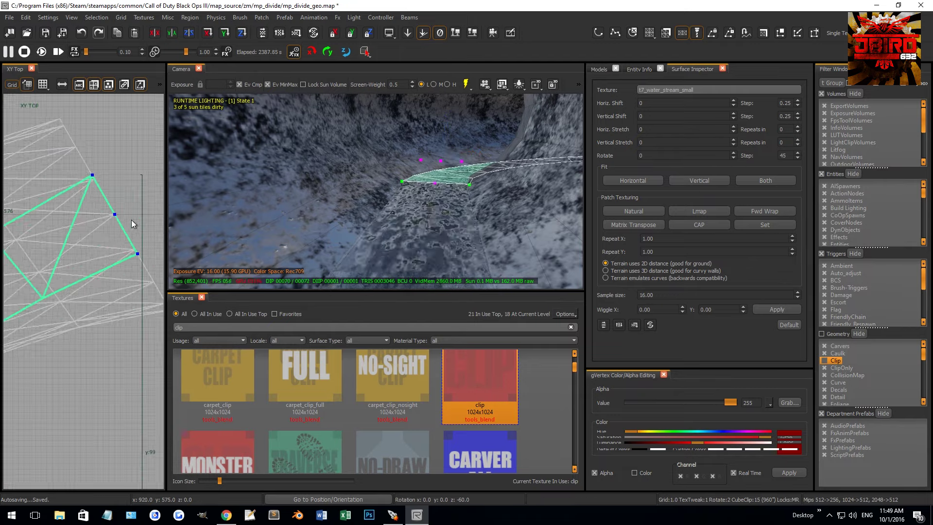
Rotate the curve patch's middle vertex row -30 degrees about Z and shift it so the water follows the pipe's bend
{"action": "scroll", "coordinate": [115, 212], "scroll_direction": "down", "scroll_amount": 4}
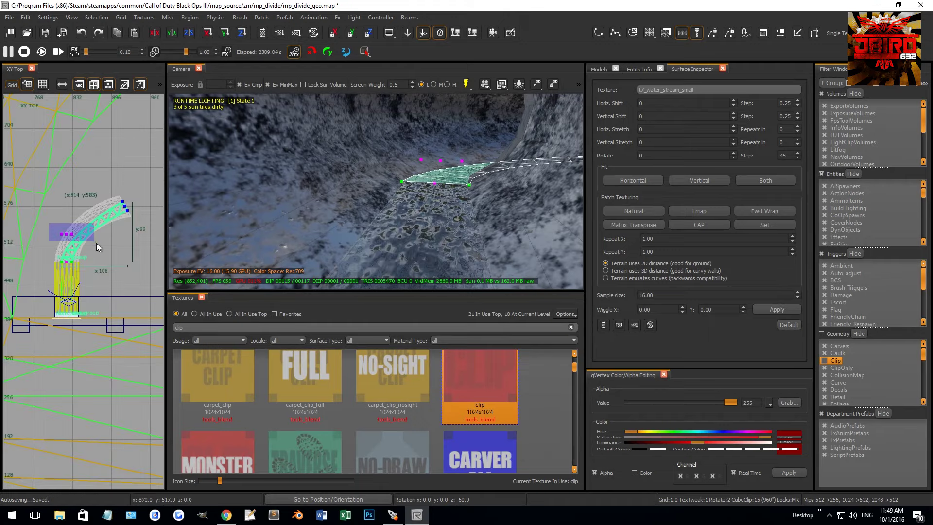
{"action": "scroll", "coordinate": [93, 243], "scroll_direction": "up", "scroll_amount": 2}
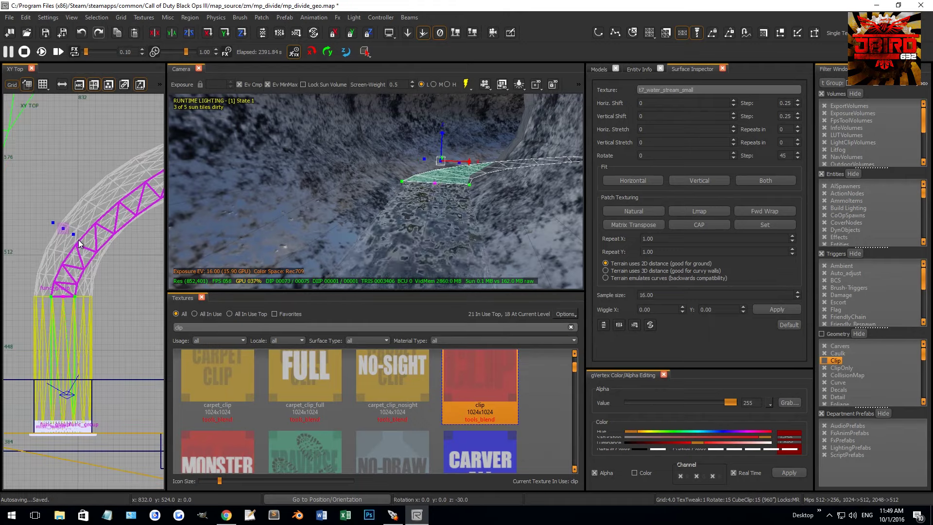
{"action": "left_click", "coordinate": [80, 220], "text": "shift"}
{"action": "mouse_move", "coordinate": [344, 204]}
{"action": "right_mouse_down"}
{"action": "mouse_move", "coordinate": [370, 199]}
{"action": "mouse_move", "coordinate": [345, 204]}
{"action": "right_mouse_up"}
{"action": "key", "text": "Escape"}
View the gate from outside, open the FX Browser and expand its water effects folder
{"action": "right_click_drag", "start_coordinate": [362, 201], "coordinate": [489, 173]}
{"action": "right_click_drag", "start_coordinate": [442, 203], "coordinate": [412, 210]}
{"action": "right_click", "coordinate": [558, 35]}
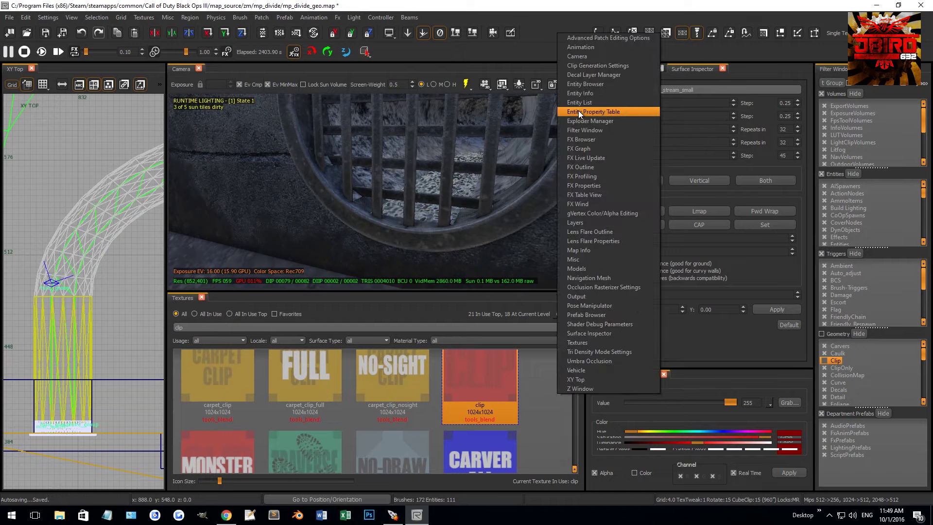
{"action": "left_click", "coordinate": [593, 139]}
{"action": "double_click", "coordinate": [514, 360]}
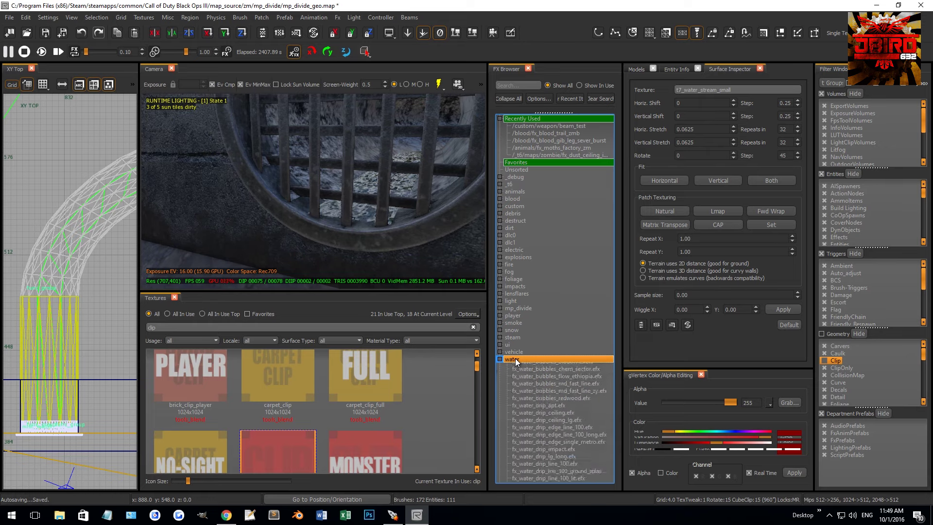
Search the effects for water and waterfall entries, and clear the search
{"action": "scroll", "coordinate": [538, 300], "scroll_direction": "down", "scroll_amount": 1}
{"action": "left_click", "coordinate": [514, 86]}
{"action": "type", "text": "waterfall"}
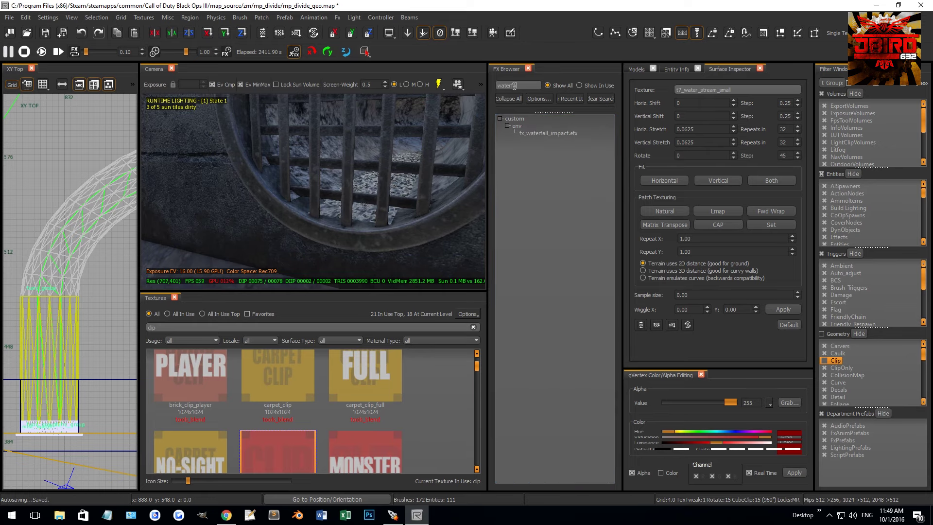
{"action": "key", "text": "BackSpace"}
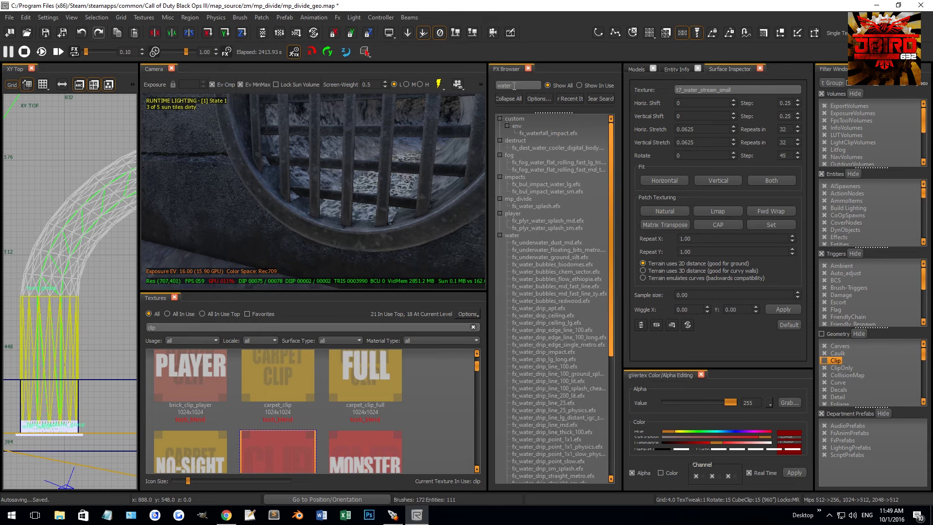
{"action": "type", "text": "fall"}
{"action": "scroll", "coordinate": [432, 176], "scroll_direction": "down", "scroll_amount": 3}
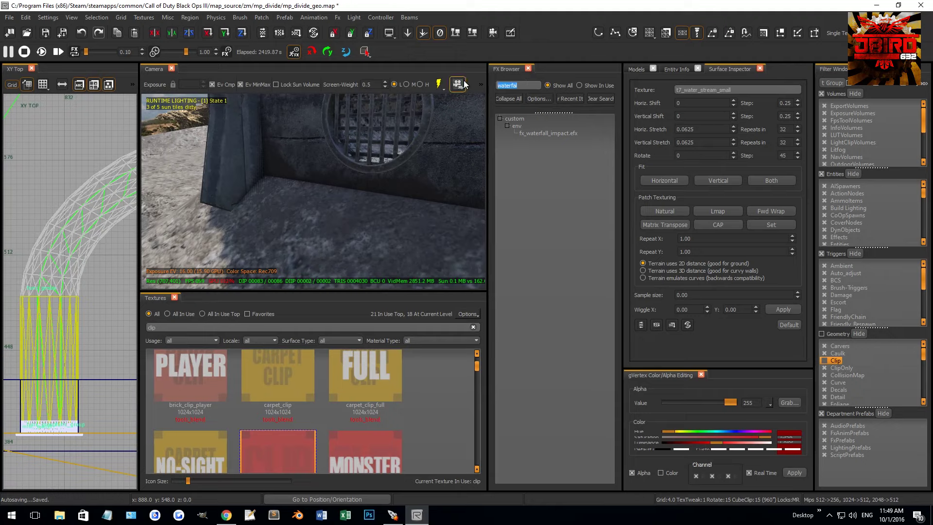
{"action": "key", "text": "BackSpace"}
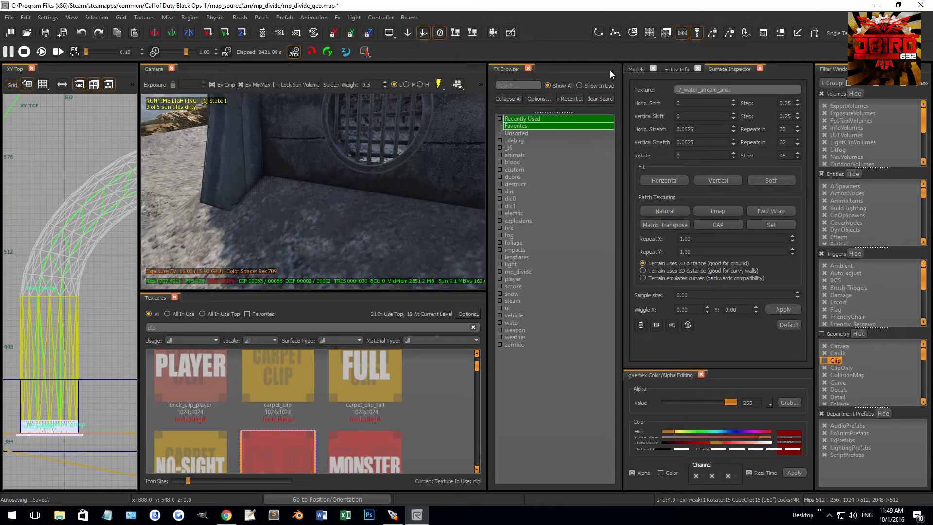
Search the models for waterfalls and place p7_cai_waterfall_01 in front of the round sewer gate
{"action": "left_click", "coordinate": [642, 70]}
{"action": "left_click", "coordinate": [654, 98]}
{"action": "type", "text": "wate"}
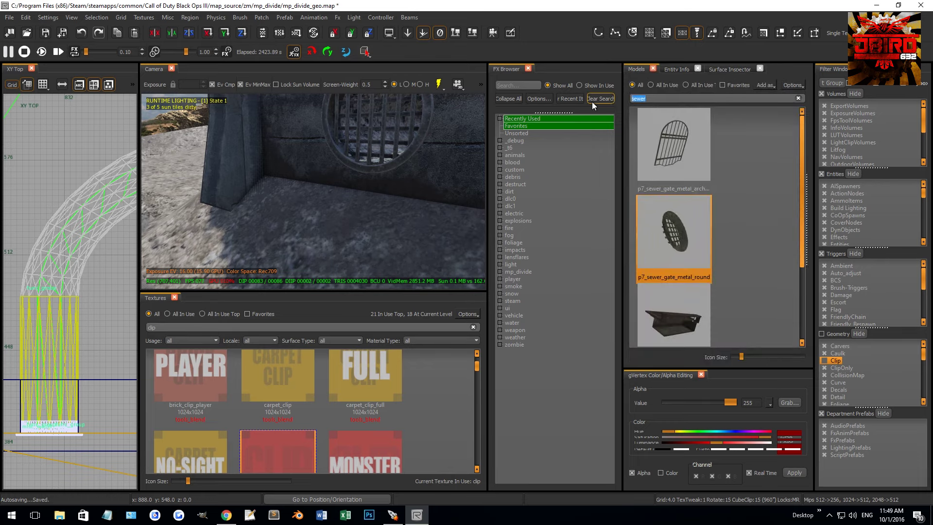
{"action": "type", "text": "rfa"}
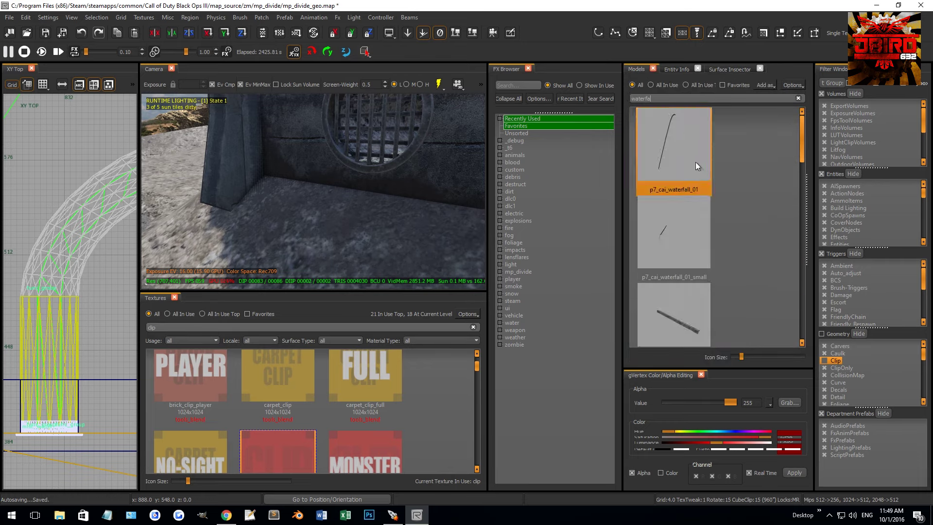
{"action": "left_click_drag", "start_coordinate": [692, 159], "coordinate": [367, 173]}
{"action": "right_click_drag", "start_coordinate": [342, 176], "coordinate": [332, 177]}
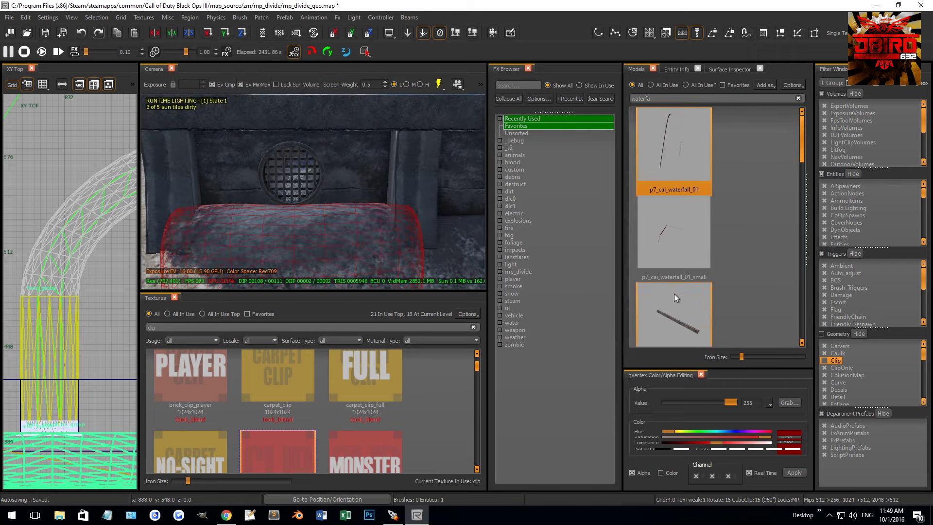
Set the waterfall model's scale to 0.20
{"action": "key", "text": "n"}
{"action": "left_click", "coordinate": [764, 278]}
{"action": "type", "text": "0.2"}
{"action": "key", "text": "Return"}
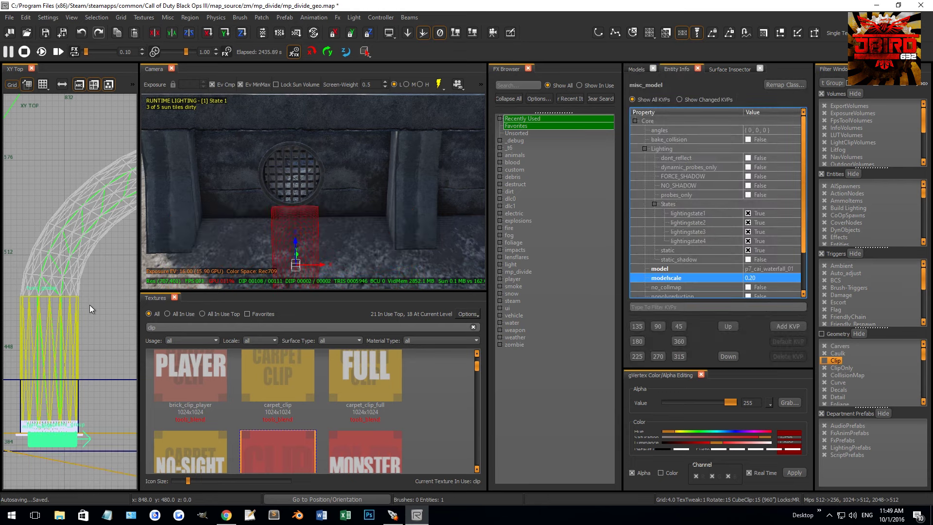
Move the waterfall up against the gate's lower rim and set its model scale to 0.10
{"action": "key", "text": "ctrl+Tab"}
{"action": "scroll", "coordinate": [72, 270], "scroll_direction": "up", "scroll_amount": 3}
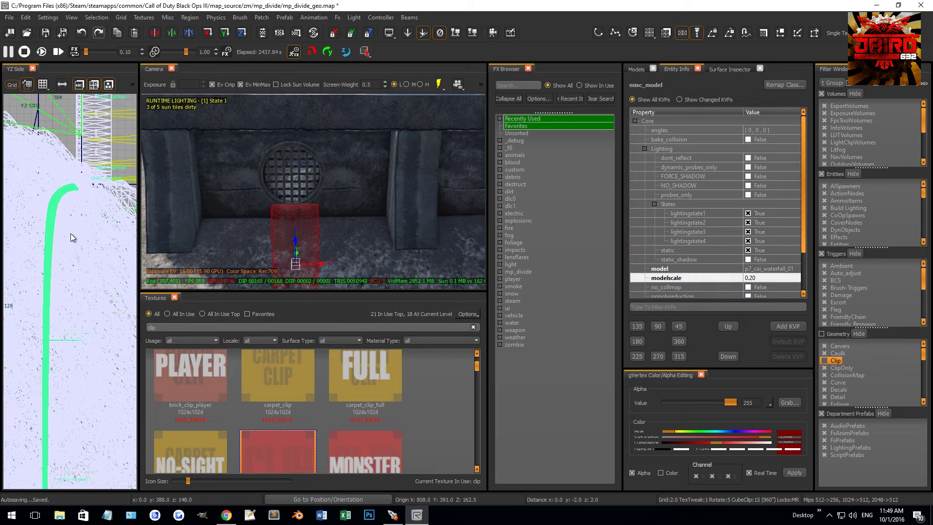
{"action": "key", "text": "Delete"}
{"action": "right_click_drag", "start_coordinate": [294, 218], "coordinate": [301, 209]}
{"action": "scroll", "coordinate": [326, 216], "scroll_direction": "up", "scroll_amount": 2}
{"action": "key", "text": "ctrl+z"}
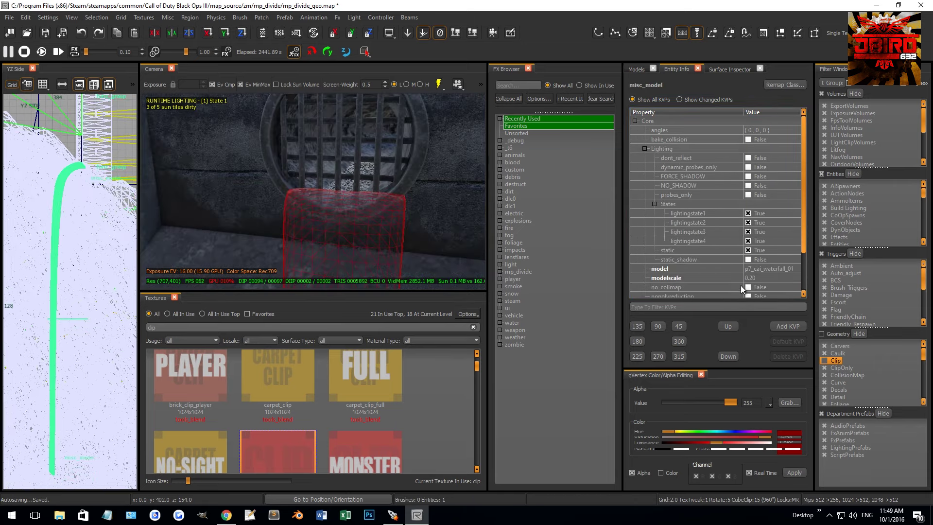
{"action": "type", "text": "1"}
{"action": "key", "text": "Return"}
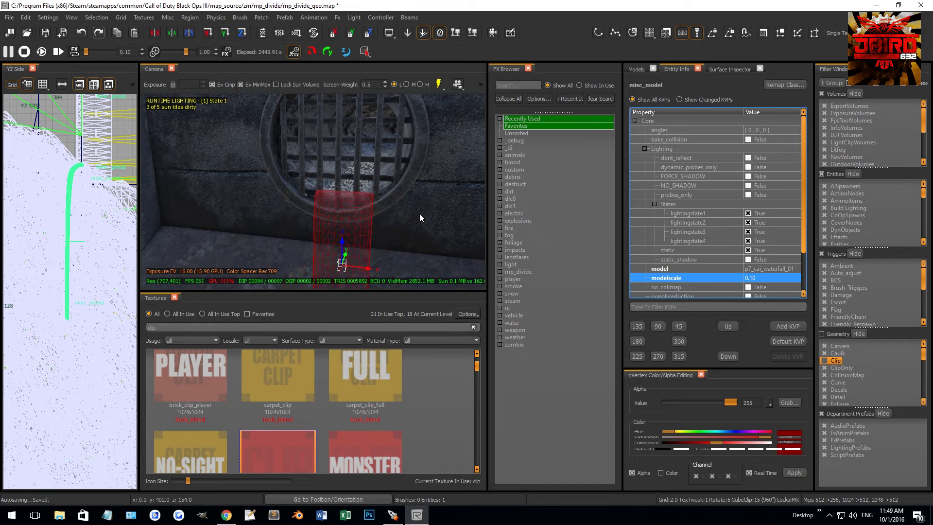
Refine the grid to 0.5 and lower the waterfall onto the gate's bottom rim, at about Z 166.3
{"action": "key", "text": "["}
{"action": "key", "text": "["}
{"action": "left_click_drag", "start_coordinate": [340, 239], "coordinate": [341, 244]}
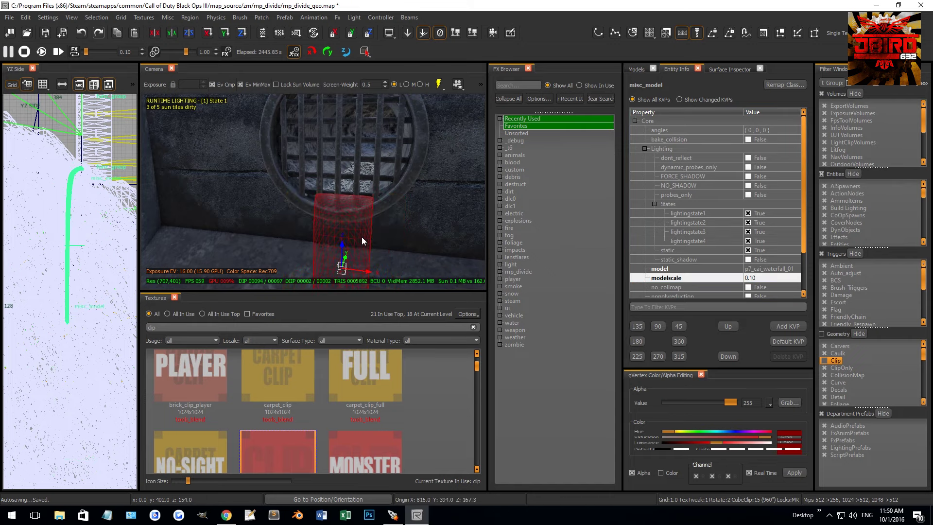
{"action": "right_click_drag", "start_coordinate": [376, 227], "coordinate": [377, 182]}
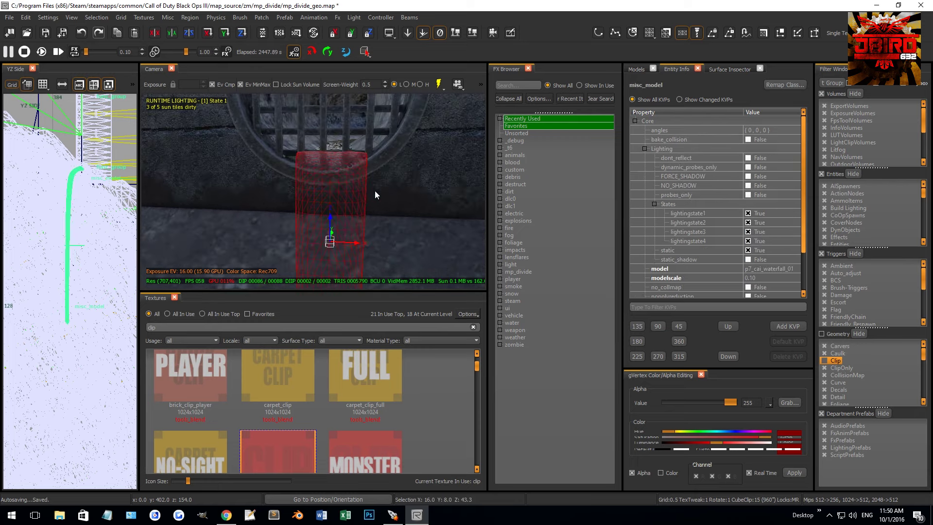
{"action": "left_click_drag", "start_coordinate": [332, 219], "coordinate": [333, 223]}
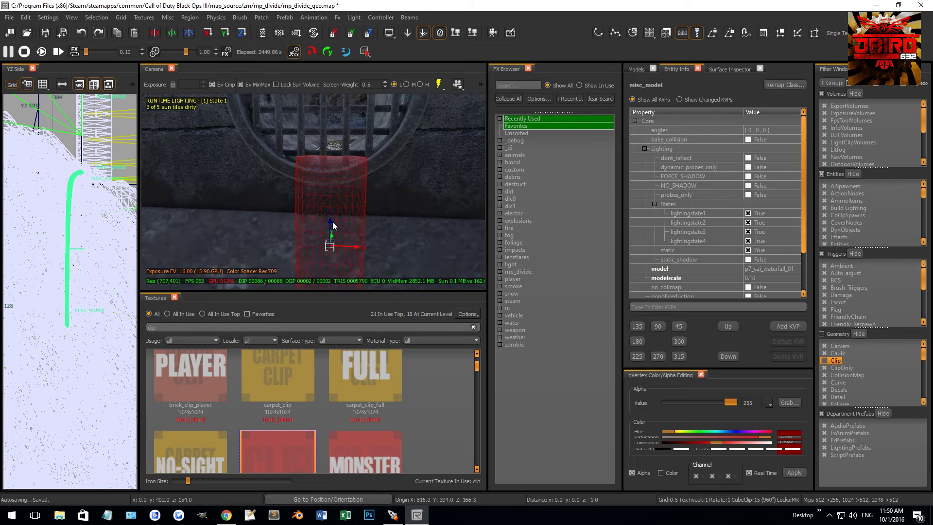
{"action": "key", "text": "Escape"}
{"action": "right_click_drag", "start_coordinate": [370, 221], "coordinate": [366, 204]}
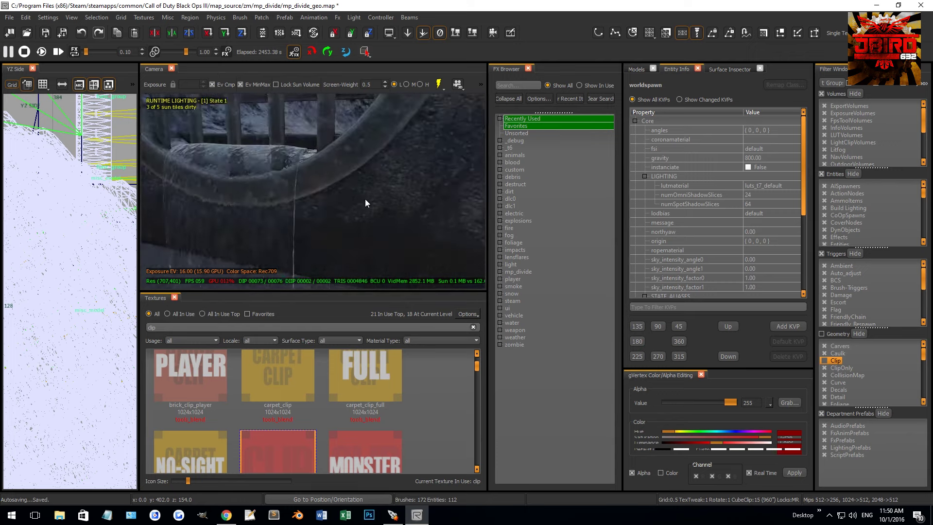
Try a model scale of 0.15 on the waterfall
{"action": "left_click", "coordinate": [283, 173]}
{"action": "left_click", "coordinate": [757, 276]}
{"action": "type", "text": "1.50"}
{"action": "key", "text": "Return"}
{"action": "type", "text": "0.15"}
{"action": "key", "text": "Return"}
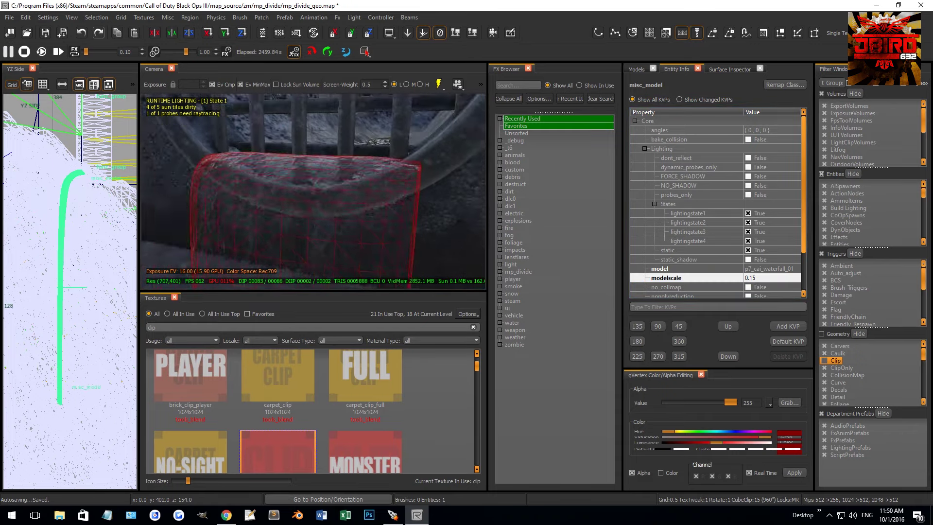
Set the waterfall's model scale to 0.12 and deselect it
{"action": "right_click_drag", "start_coordinate": [427, 209], "coordinate": [442, 223]}
{"action": "type", "text": "0.10"}
{"action": "key", "text": "Return"}
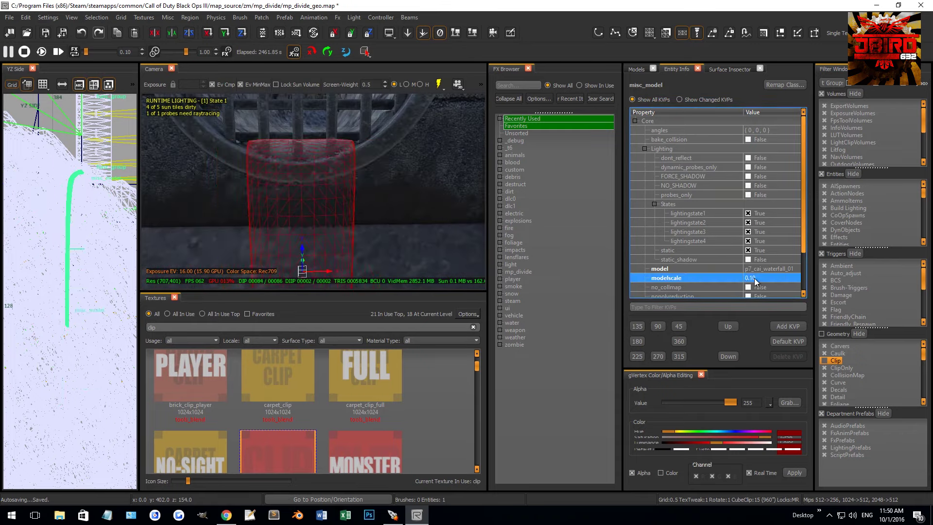
{"action": "left_click", "coordinate": [754, 278]}
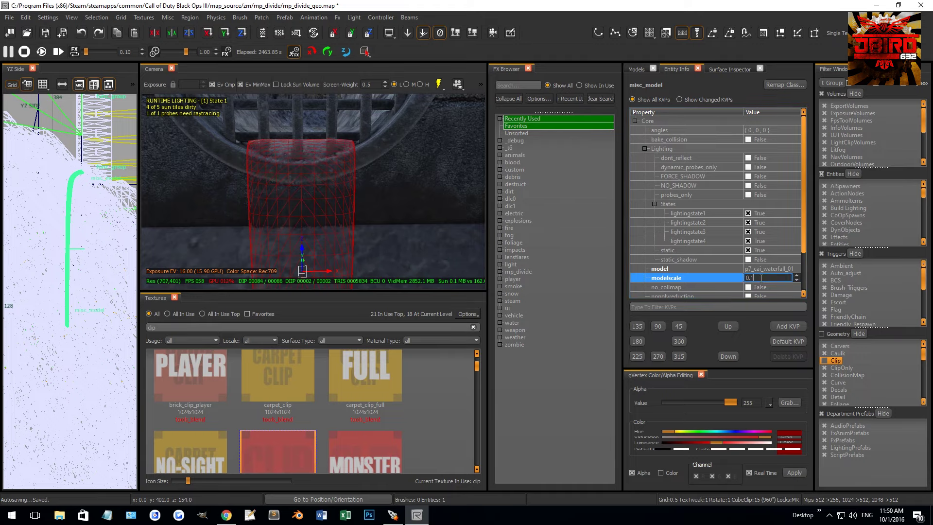
{"action": "key", "text": "Return"}
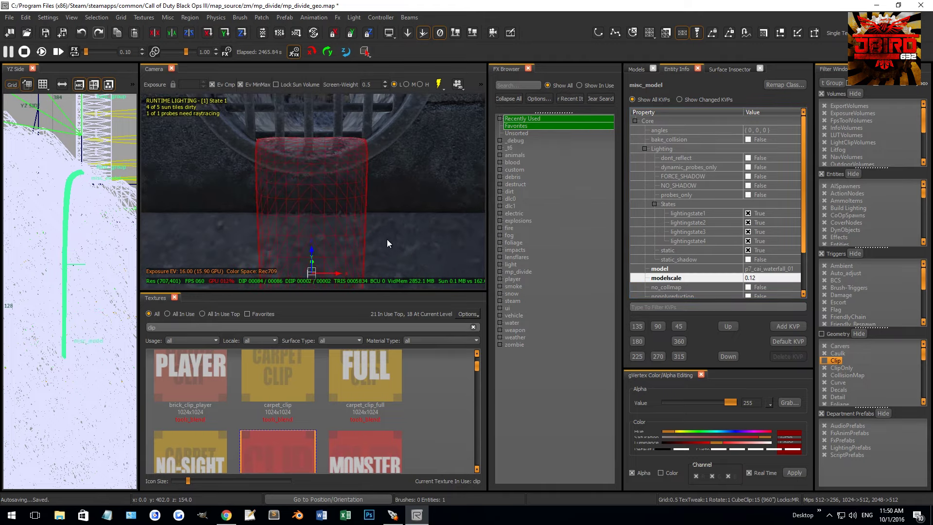
{"action": "key", "text": "Escape"}
Select the straight and curved water patches inside the pipe and raise both by about 2 units
{"action": "mouse_move", "coordinate": [351, 247]}
{"action": "right_mouse_down"}
{"action": "mouse_move", "coordinate": [367, 204]}
{"action": "mouse_move", "coordinate": [363, 178]}
{"action": "mouse_move", "coordinate": [348, 176]}
{"action": "right_mouse_up"}
{"action": "left_click", "coordinate": [347, 180], "text": "shift"}
{"action": "left_click", "coordinate": [330, 178], "text": "shift"}
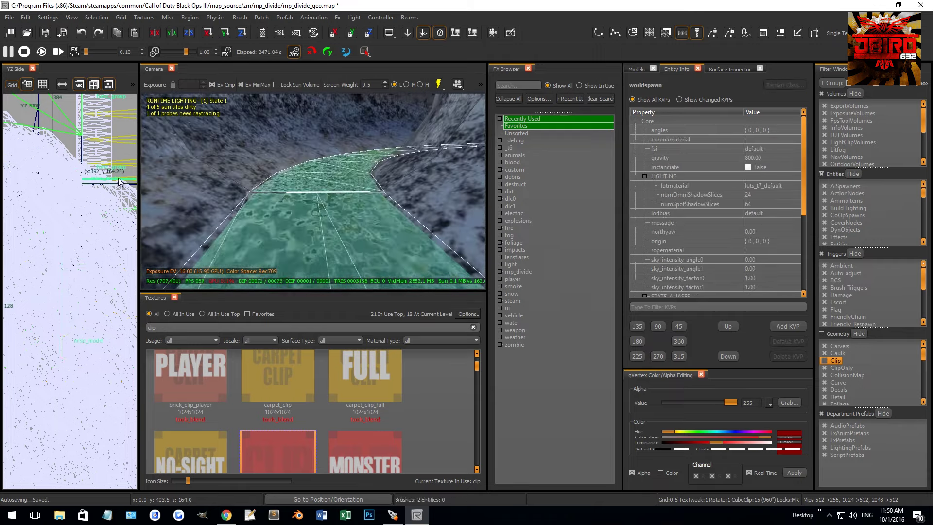
{"action": "key", "text": "ctrl+Tab"}
{"action": "scroll", "coordinate": [55, 240], "scroll_direction": "up", "scroll_amount": 5}
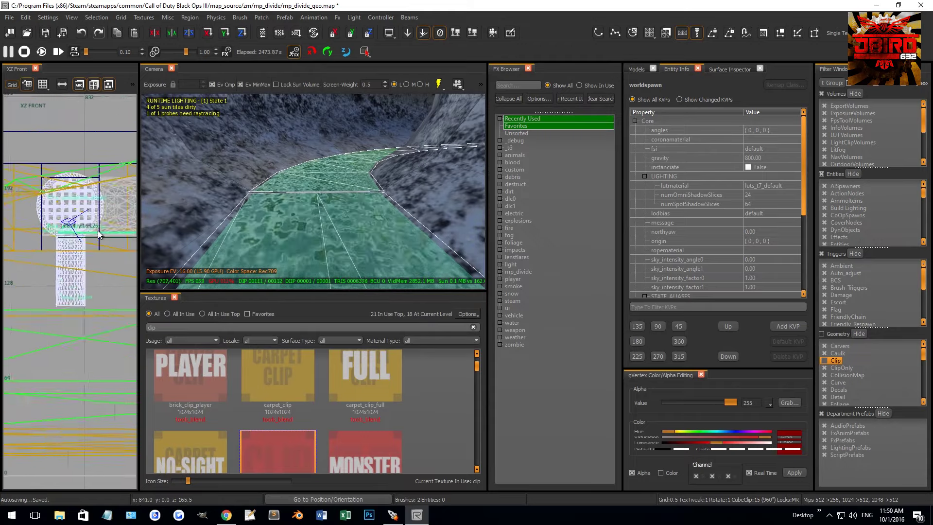
{"action": "left_click_drag", "start_coordinate": [70, 245], "coordinate": [70, 218]}
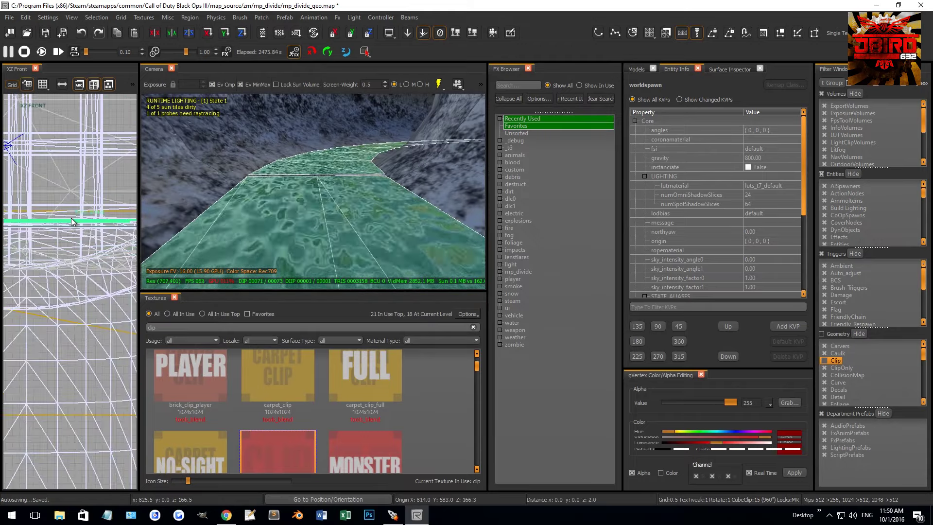
Widen the straight water patch by moving its side edges outward by about 1 unit each
{"action": "mouse_move", "coordinate": [274, 187]}
{"action": "right_mouse_down"}
{"action": "mouse_move", "coordinate": [351, 182]}
{"action": "mouse_move", "coordinate": [287, 205]}
{"action": "mouse_move", "coordinate": [107, 235]}
{"action": "right_mouse_up"}
{"action": "key", "text": "ctrl+Tab"}
{"action": "scroll", "coordinate": [85, 239], "scroll_direction": "down", "scroll_amount": 5}
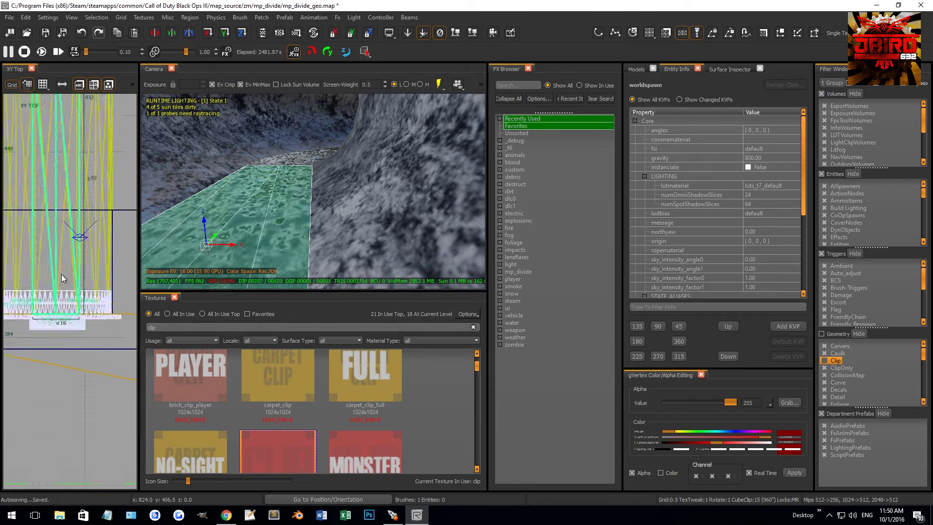
{"action": "left_click_drag", "start_coordinate": [87, 317], "coordinate": [102, 313]}
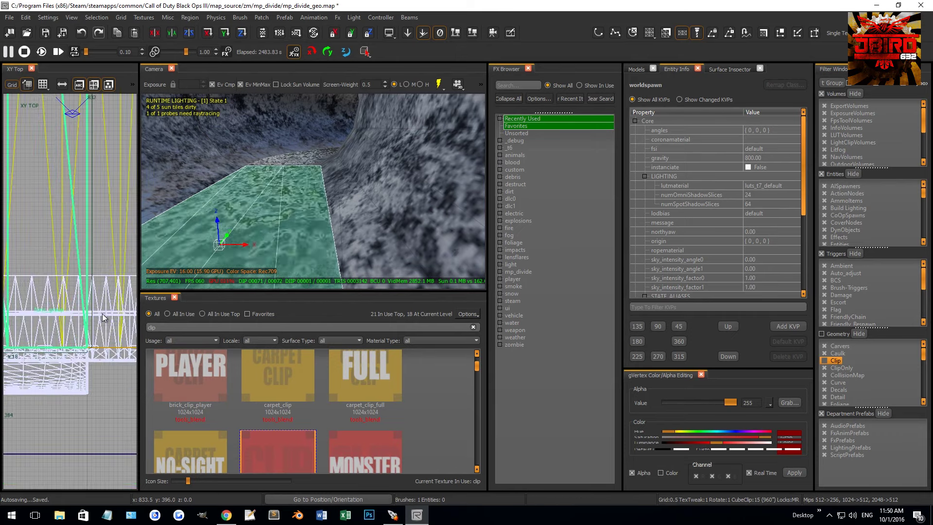
{"action": "scroll", "coordinate": [57, 308], "scroll_direction": "down", "scroll_amount": 3}
{"action": "scroll", "coordinate": [56, 308], "scroll_direction": "up", "scroll_amount": 3}
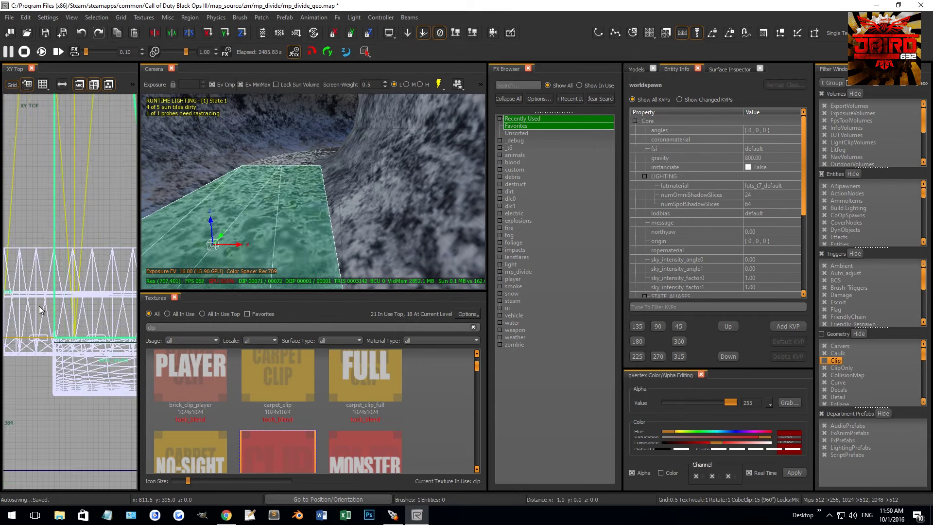
Move the curved water patch's near corner vertices outward to match the widened straight patch
{"action": "mouse_move", "coordinate": [347, 199]}
{"action": "right_mouse_down"}
{"action": "mouse_move", "coordinate": [358, 196]}
{"action": "mouse_move", "coordinate": [456, 257]}
{"action": "mouse_move", "coordinate": [258, 235]}
{"action": "right_mouse_up"}
{"action": "scroll", "coordinate": [77, 226], "scroll_direction": "up", "scroll_amount": 3}
{"action": "scroll", "coordinate": [61, 207], "scroll_direction": "down", "scroll_amount": 3}
{"action": "scroll", "coordinate": [53, 184], "scroll_direction": "up", "scroll_amount": 5}
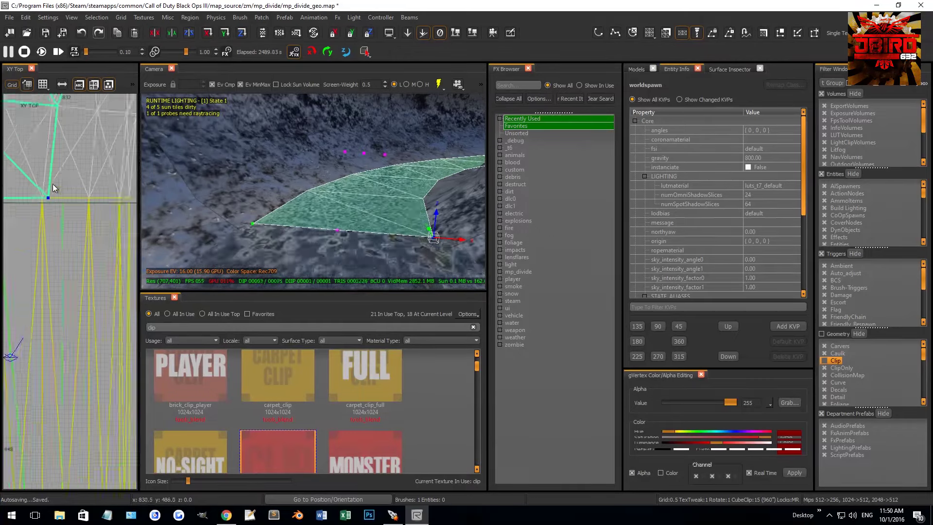
{"action": "left_click_drag", "start_coordinate": [36, 202], "coordinate": [83, 197]}
{"action": "scroll", "coordinate": [65, 200], "scroll_direction": "down", "scroll_amount": 4}
{"action": "left_click", "coordinate": [63, 199]}
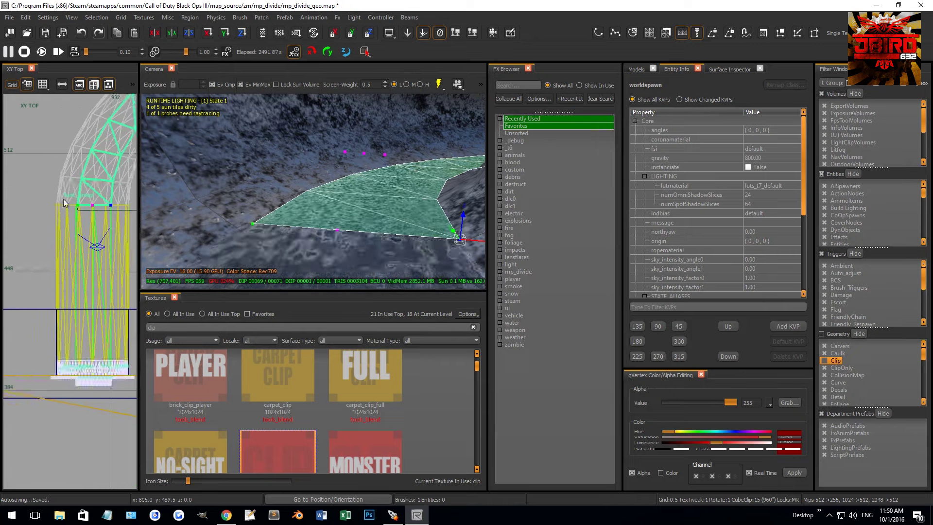
{"action": "scroll", "coordinate": [91, 222], "scroll_direction": "up", "scroll_amount": 4}
{"action": "left_click_drag", "start_coordinate": [103, 223], "coordinate": [81, 218]}
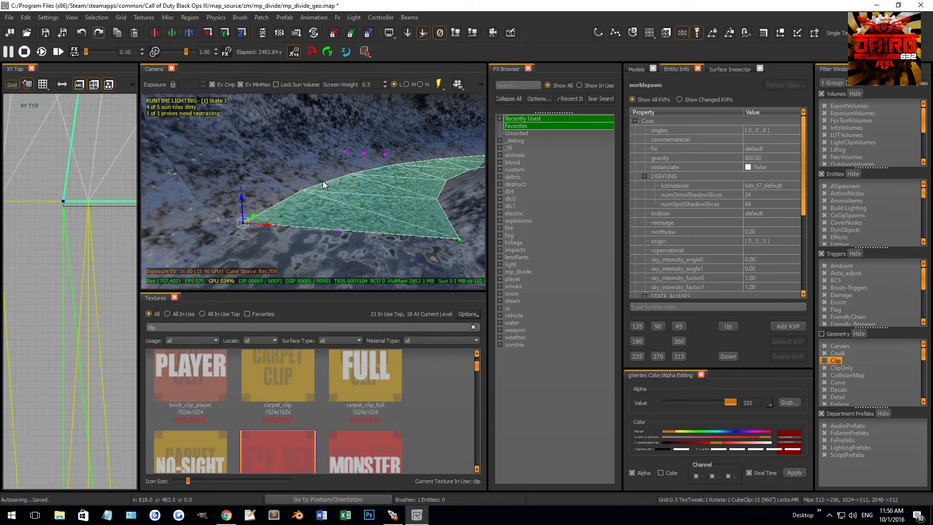
{"action": "key", "text": "Escape"}
Select the canal terrain patches and insert a vertex column in line with the round gate
{"action": "mouse_move", "coordinate": [326, 181]}
{"action": "right_mouse_down"}
{"action": "mouse_move", "coordinate": [316, 176]}
{"action": "mouse_move", "coordinate": [246, 226]}
{"action": "mouse_move", "coordinate": [296, 207]}
{"action": "mouse_move", "coordinate": [326, 163]}
{"action": "right_mouse_up"}
{"action": "left_click", "coordinate": [296, 208], "text": "shift"}
{"action": "left_click", "coordinate": [251, 239], "text": "shift"}
{"action": "mouse_move", "coordinate": [251, 239]}
{"action": "right_mouse_down"}
{"action": "mouse_move", "coordinate": [281, 183]}
{"action": "mouse_move", "coordinate": [400, 162]}
{"action": "mouse_move", "coordinate": [188, 184]}
{"action": "mouse_move", "coordinate": [153, 171]}
{"action": "mouse_move", "coordinate": [225, 186]}
{"action": "mouse_move", "coordinate": [421, 164]}
{"action": "right_mouse_up"}
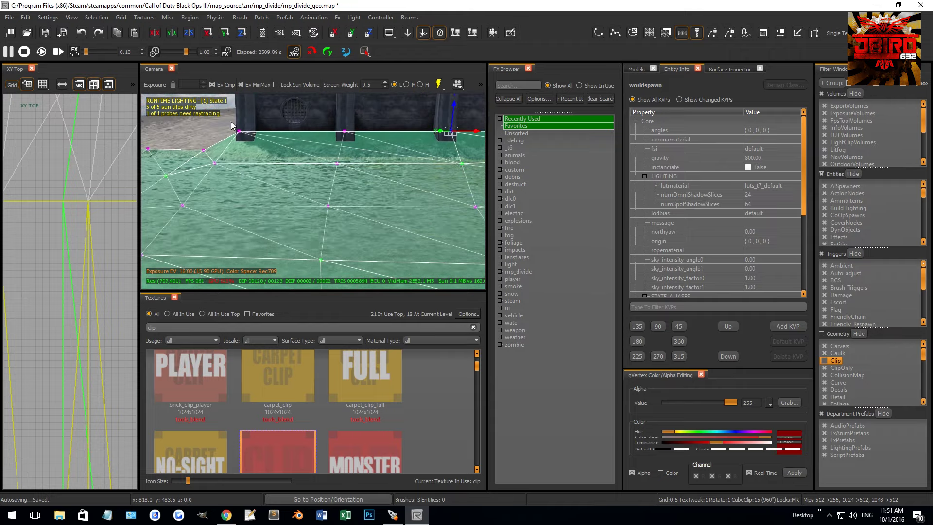
{"action": "left_click", "coordinate": [289, 135]}
{"action": "mouse_move", "coordinate": [289, 134]}
{"action": "right_mouse_down"}
{"action": "mouse_move", "coordinate": [223, 128]}
{"action": "mouse_move", "coordinate": [400, 165]}
{"action": "mouse_move", "coordinate": [384, 148]}
{"action": "mouse_move", "coordinate": [381, 184]}
{"action": "mouse_move", "coordinate": [395, 204]}
{"action": "right_mouse_up"}
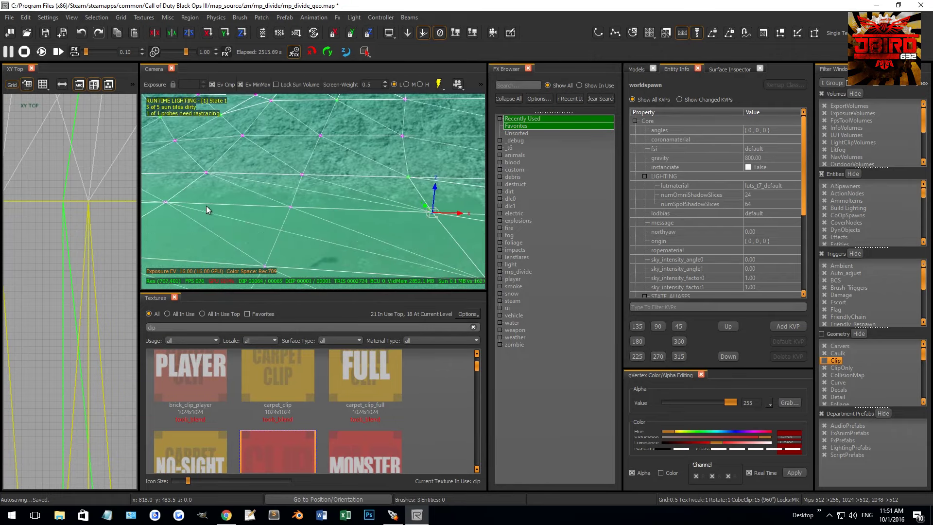
Insert further terrain vertex columns on both sides of the gate's column, between the two wall buttresses
{"action": "right_click_drag", "start_coordinate": [244, 210], "coordinate": [284, 190]}
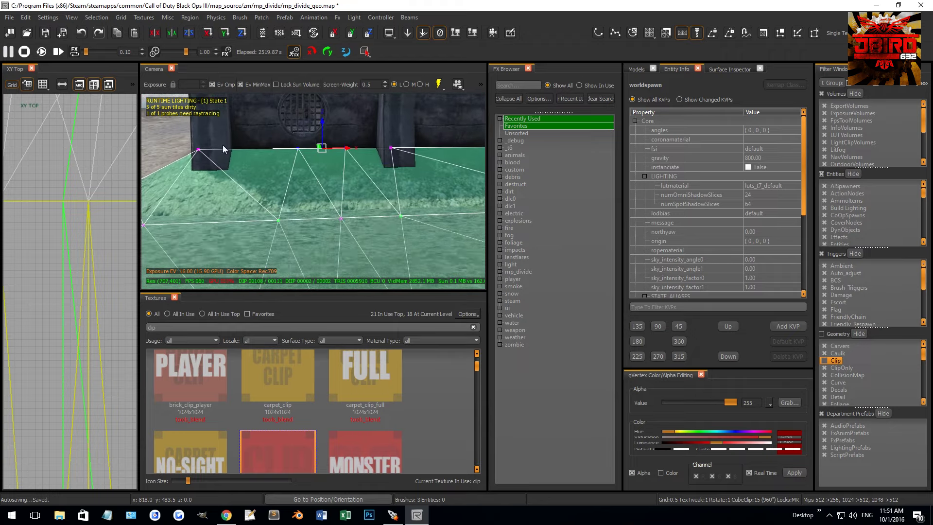
{"action": "left_click", "coordinate": [315, 155]}
{"action": "right_click_drag", "start_coordinate": [315, 155], "coordinate": [395, 239]}
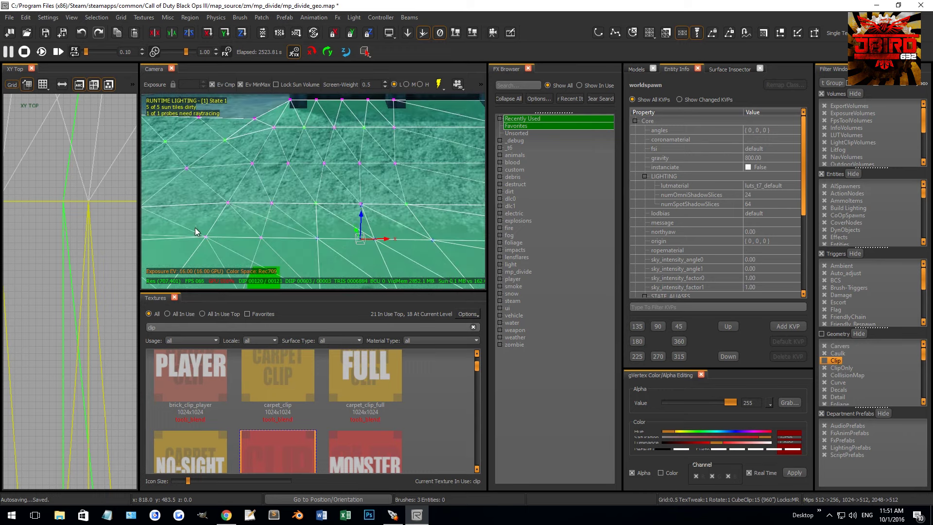
{"action": "right_click_drag", "start_coordinate": [395, 240], "coordinate": [332, 162]}
{"action": "right_click_drag", "start_coordinate": [424, 161], "coordinate": [369, 185]}
Shift the inserted vertices in the second, third and fourth terrain rows sideways so the columns line up with the gate
{"action": "scroll", "coordinate": [78, 262], "scroll_direction": "down", "scroll_amount": 5}
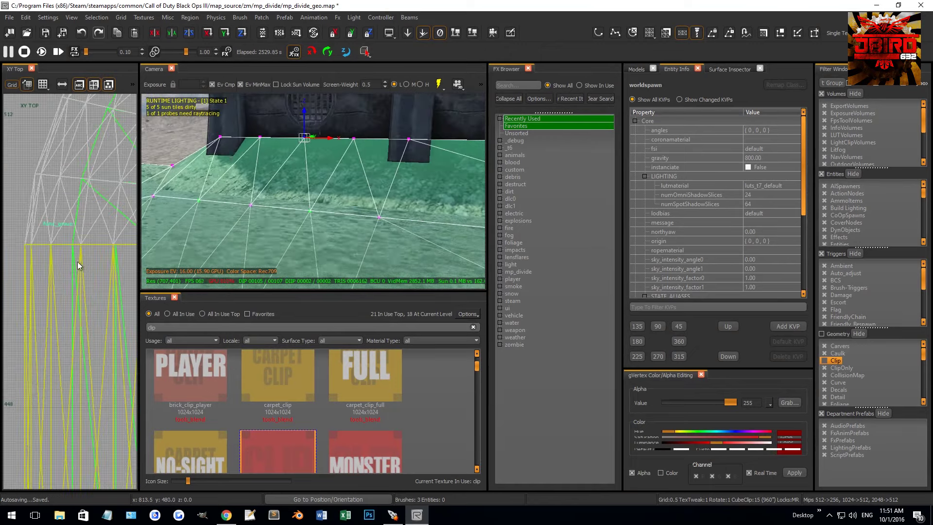
{"action": "scroll", "coordinate": [71, 266], "scroll_direction": "up", "scroll_amount": 3}
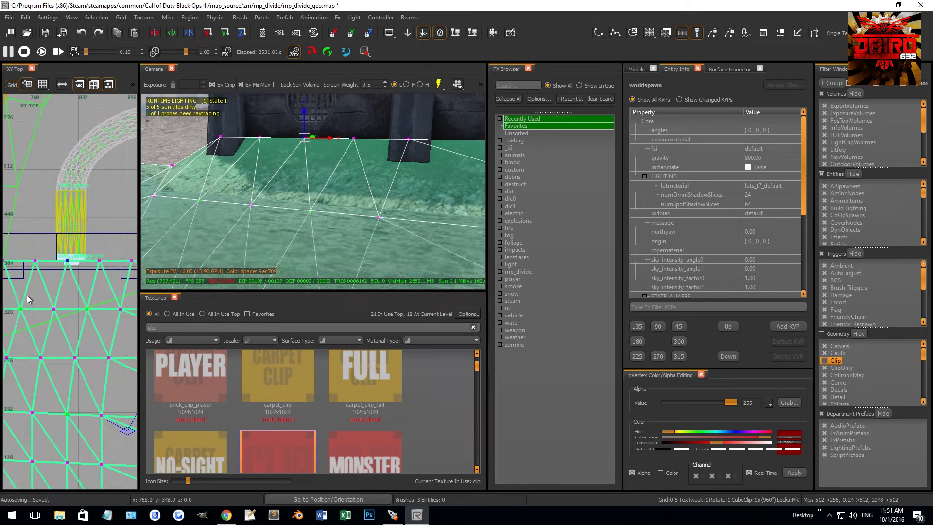
{"action": "left_click_drag", "start_coordinate": [27, 295], "coordinate": [72, 323]}
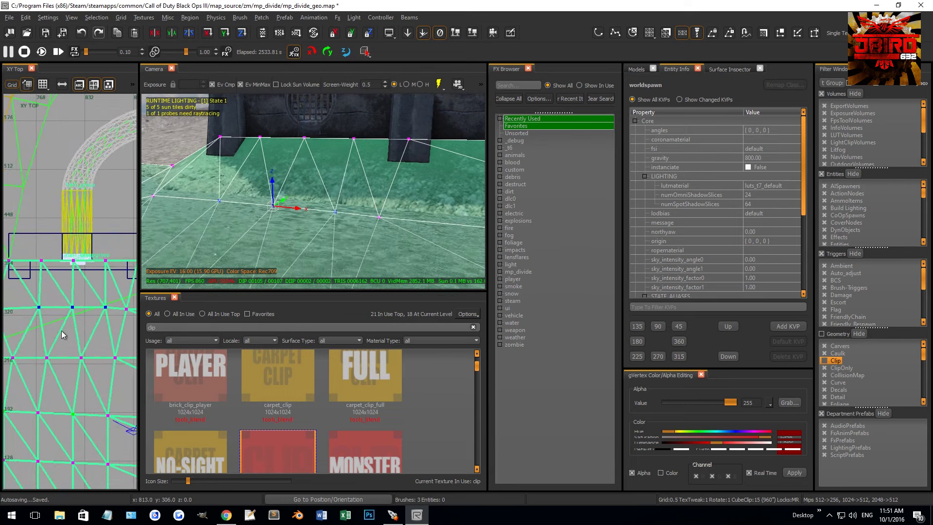
{"action": "right_click_drag", "start_coordinate": [71, 326], "coordinate": [43, 348]}
{"action": "left_click_drag", "start_coordinate": [22, 336], "coordinate": [113, 355], "text": "shift"}
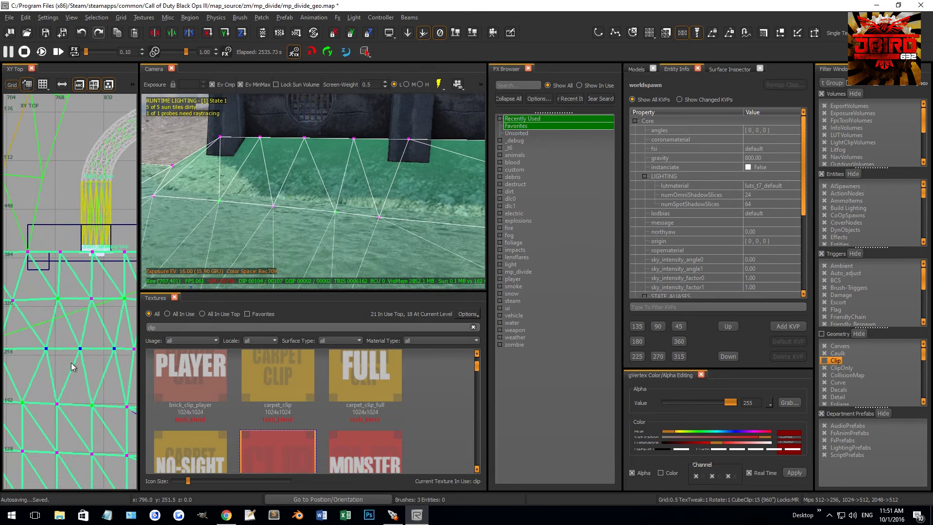
{"action": "left_click_drag", "start_coordinate": [20, 397], "coordinate": [99, 404], "text": "shift"}
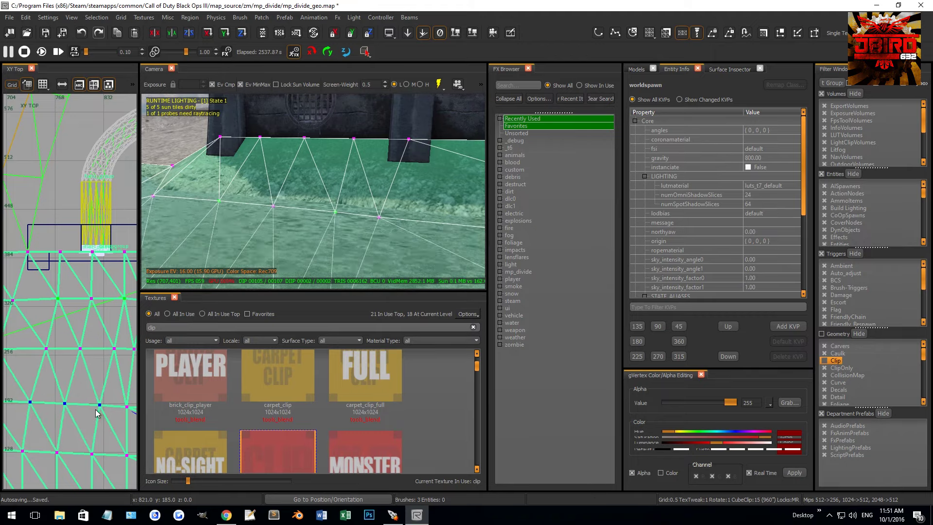
Lower the terrain vertices in the gate's column in the first two rows to form a channel beneath the outlet
{"action": "right_click_drag", "start_coordinate": [99, 404], "coordinate": [75, 369]}
{"action": "left_click_drag", "start_coordinate": [61, 324], "coordinate": [81, 339], "text": "shift"}
{"action": "right_click_drag", "start_coordinate": [81, 339], "coordinate": [84, 284]}
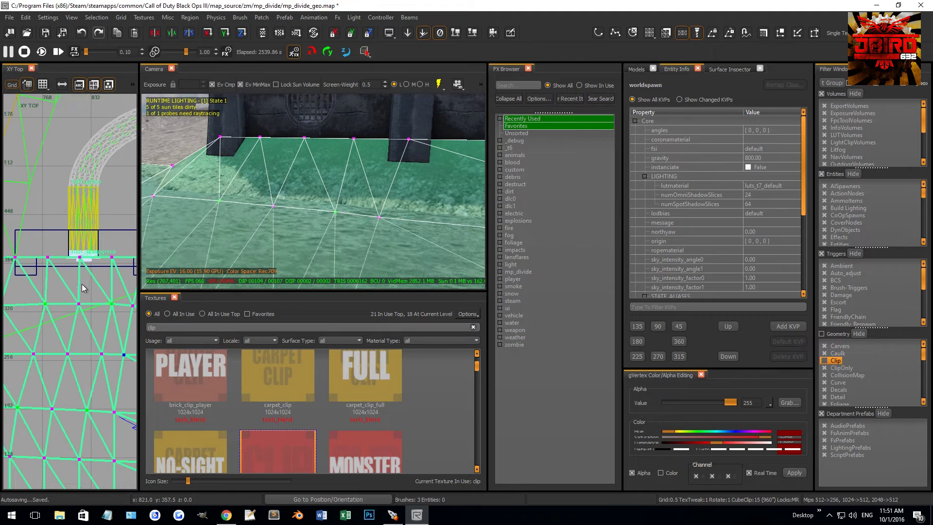
{"action": "left_click_drag", "start_coordinate": [63, 251], "coordinate": [86, 318], "text": "shift"}
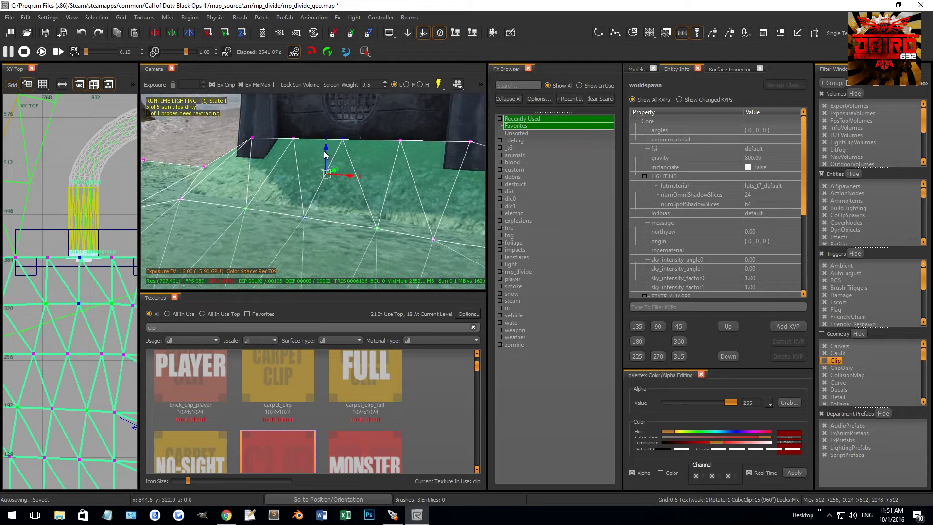
{"action": "left_click_drag", "start_coordinate": [324, 157], "coordinate": [326, 157]}
{"action": "right_click_drag", "start_coordinate": [325, 157], "coordinate": [361, 196]}
{"action": "left_click_drag", "start_coordinate": [368, 192], "coordinate": [369, 195]}
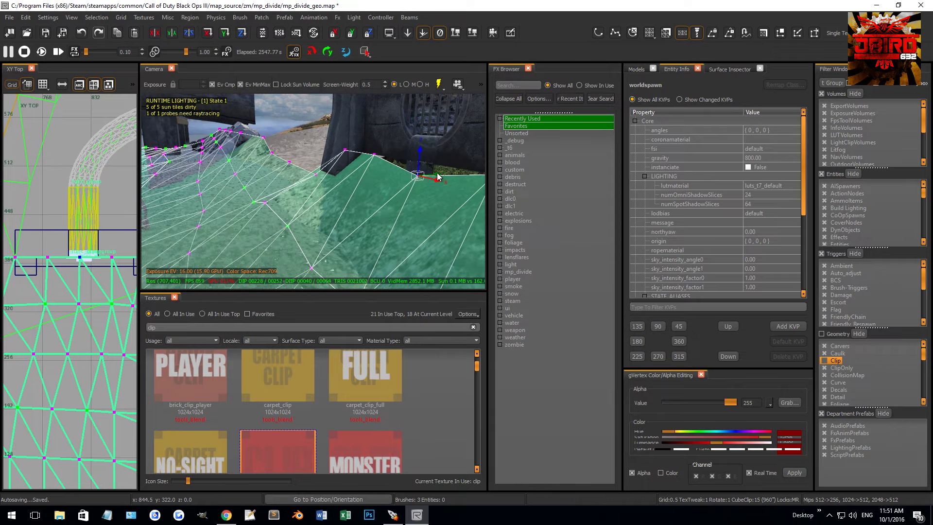
{"action": "right_click_drag", "start_coordinate": [441, 171], "coordinate": [388, 255]}
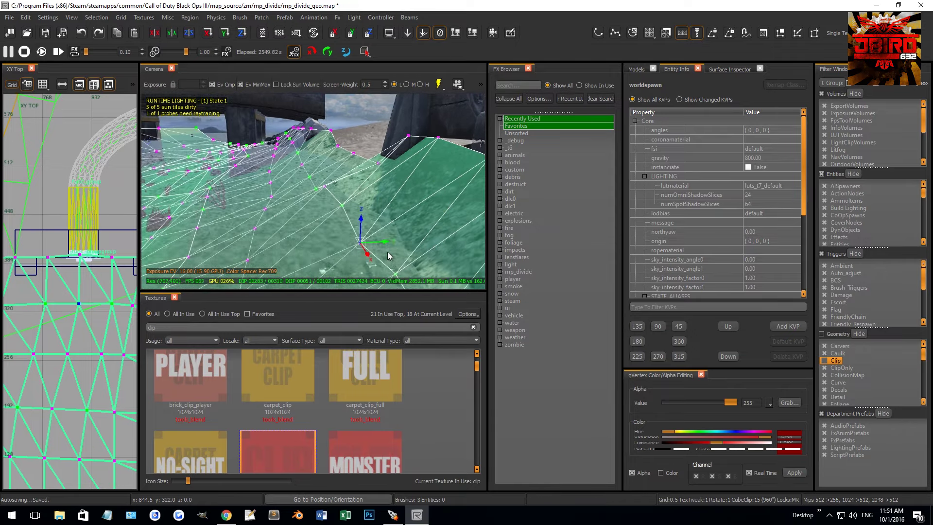
{"action": "key", "text": "Escape"}
{"action": "right_click_drag", "start_coordinate": [388, 256], "coordinate": [380, 160]}
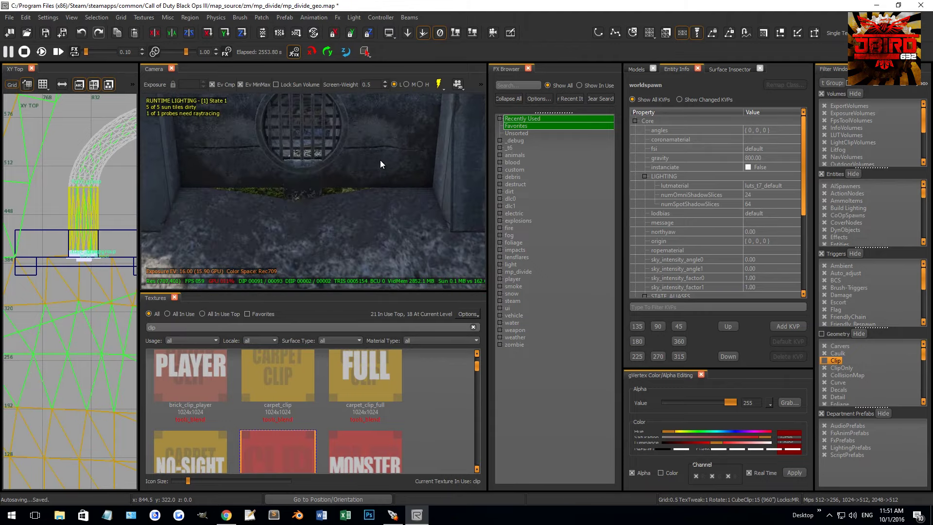
Extend the bottom faces of the three wall brushes around the gate downward to close the gap above the lowered terrain
{"action": "left_click", "coordinate": [380, 159], "text": "shift"}
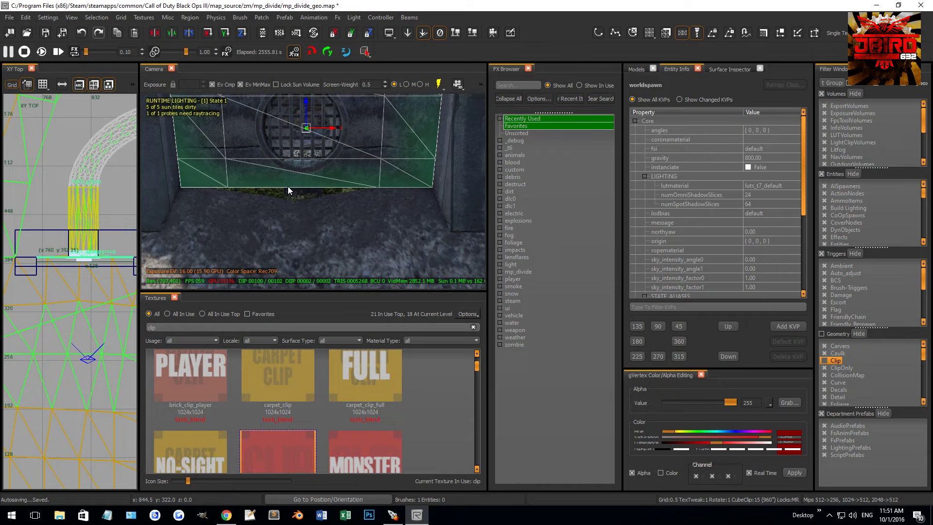
{"action": "left_click", "coordinate": [379, 171], "text": "shift"}
{"action": "left_click", "coordinate": [378, 172], "text": "shift"}
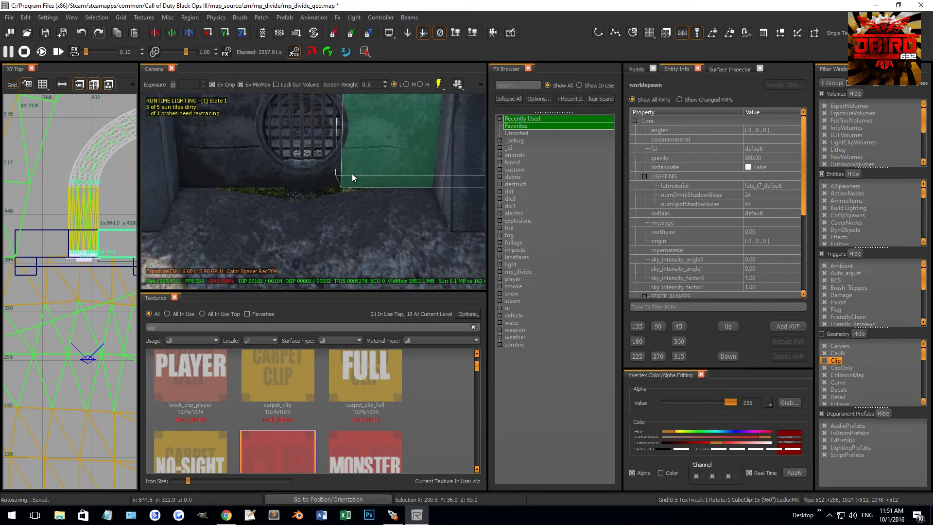
{"action": "left_click", "coordinate": [244, 129], "text": "shift"}
{"action": "left_click", "coordinate": [244, 129], "text": "shift"}
{"action": "left_click", "coordinate": [251, 120], "text": "shift"}
{"action": "left_click", "coordinate": [252, 120], "text": "shift"}
{"action": "left_click", "coordinate": [251, 120], "text": "shift"}
{"action": "left_click", "coordinate": [247, 123], "text": "shift"}
{"action": "left_click", "coordinate": [246, 151], "text": "shift"}
{"action": "left_click", "coordinate": [336, 176], "text": "shift"}
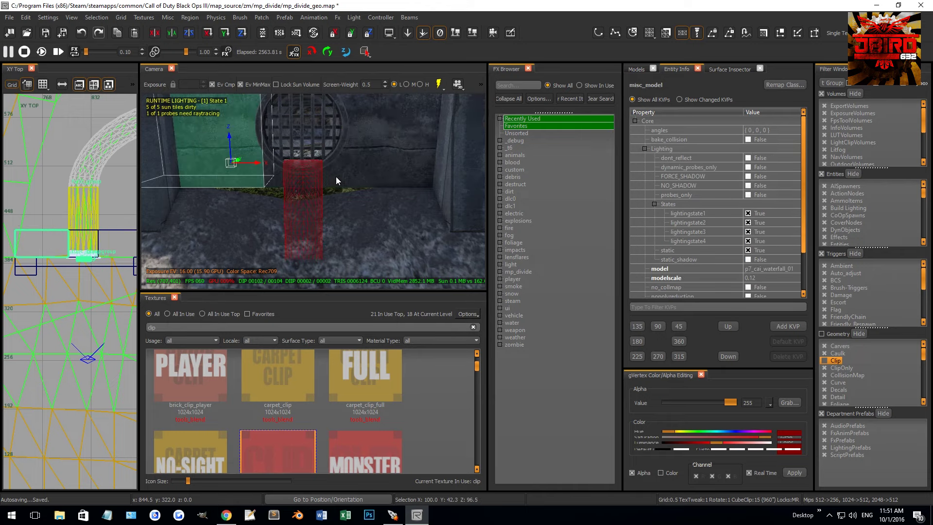
{"action": "left_click", "coordinate": [321, 177], "text": "shift"}
{"action": "left_click", "coordinate": [369, 177], "text": "shift"}
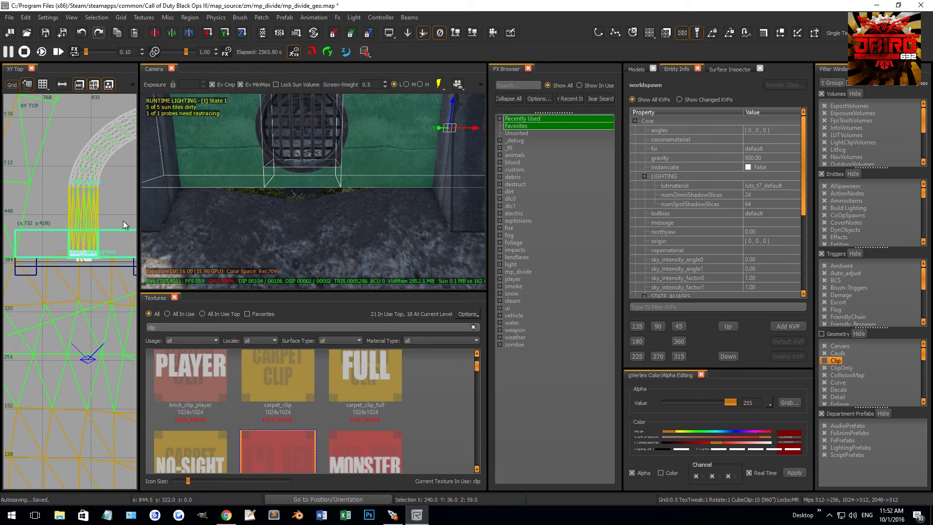
{"action": "key", "text": "ctrl+Tab"}
{"action": "scroll", "coordinate": [77, 297], "scroll_direction": "up", "scroll_amount": 2}
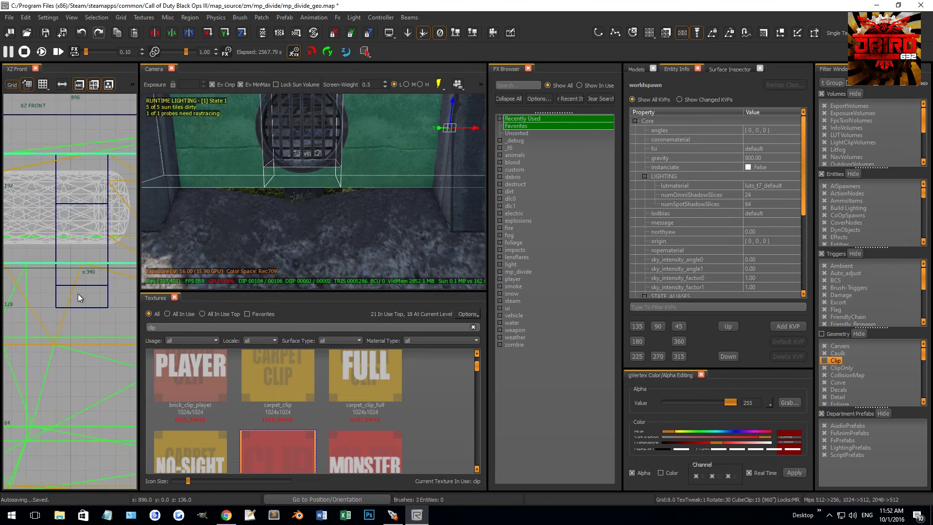
{"action": "left_click_drag", "start_coordinate": [77, 291], "coordinate": [76, 304]}
{"action": "key", "text": "bracketleft"}
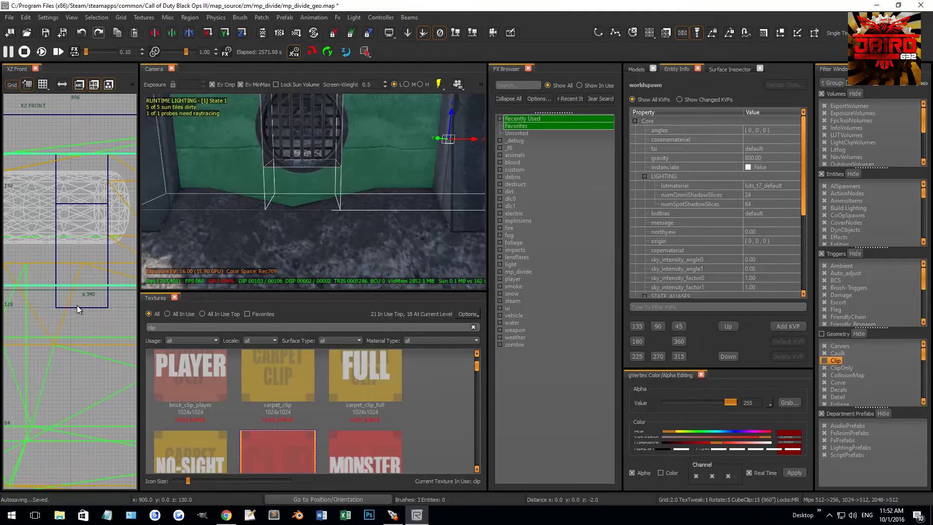
{"action": "key", "text": "Escape"}
{"action": "scroll", "coordinate": [290, 212], "scroll_direction": "down", "scroll_amount": 2}
{"action": "scroll", "coordinate": [299, 197], "scroll_direction": "up", "scroll_amount": 2}
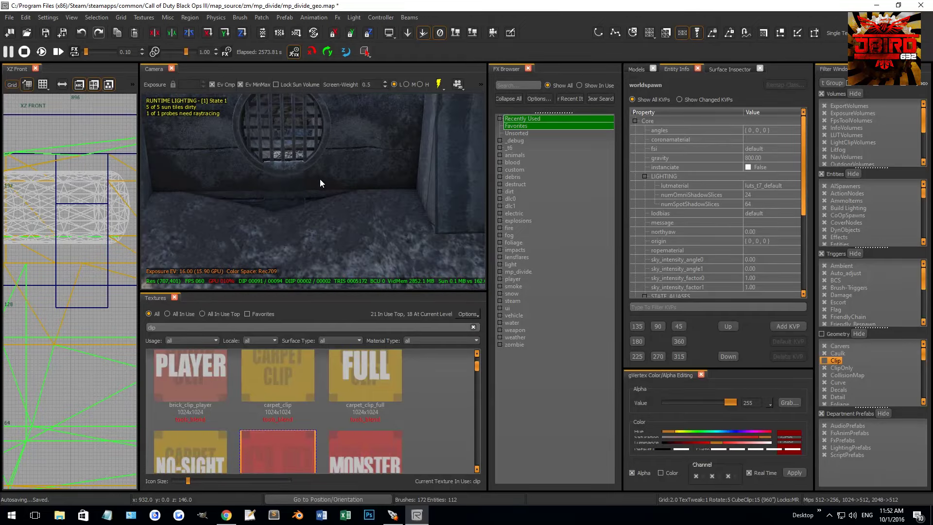
Lower the bottom middle vertices of the t7_mud_sludge_wet_01_reveal patch on the gate wall and apply Natural patch texturing
{"action": "left_click", "coordinate": [348, 183], "text": "shift"}
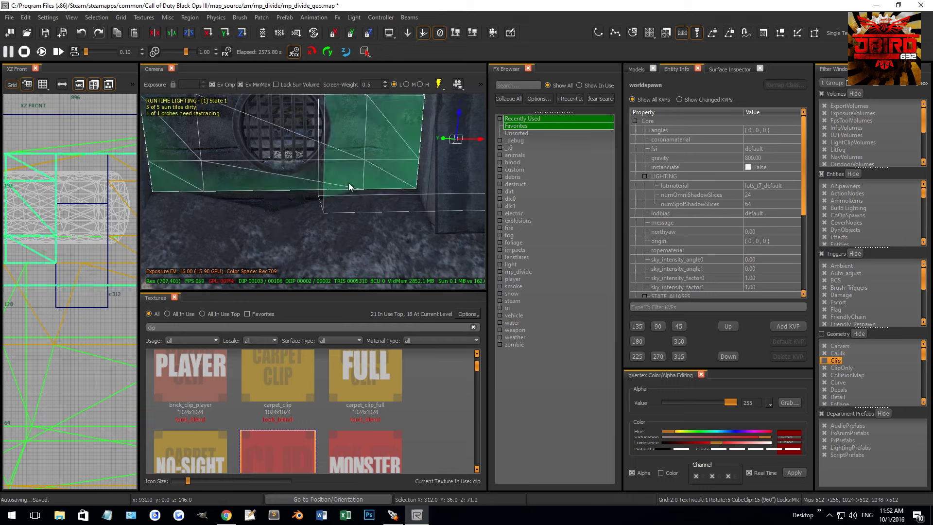
{"action": "key", "text": "v"}
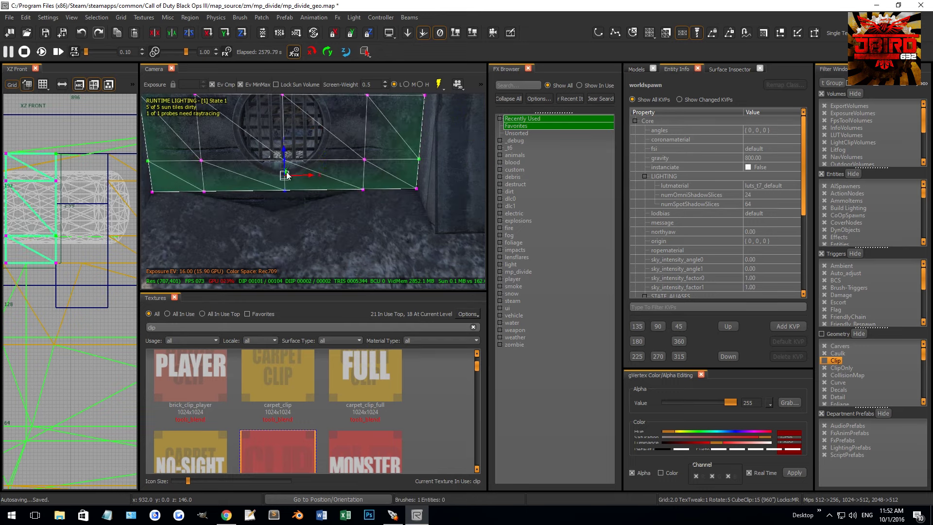
{"action": "left_click_drag", "start_coordinate": [284, 153], "coordinate": [286, 173]}
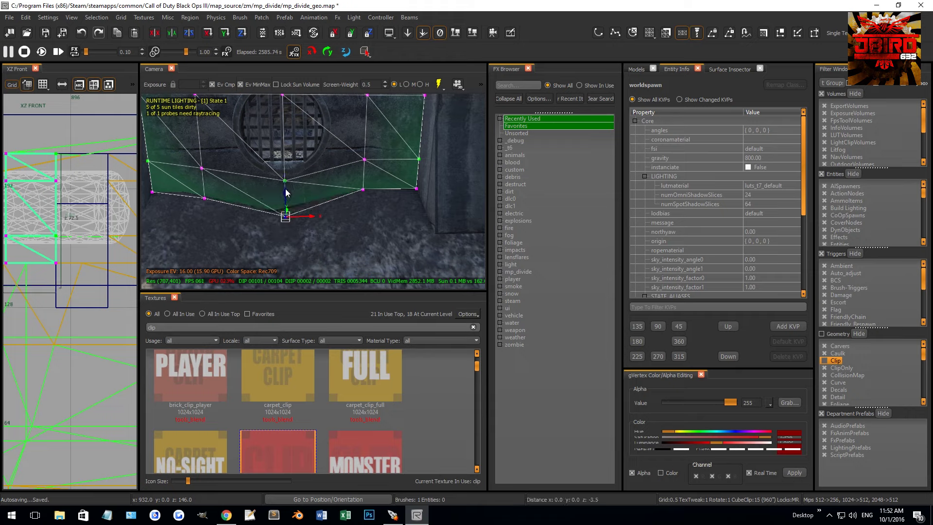
{"action": "key", "text": "s"}
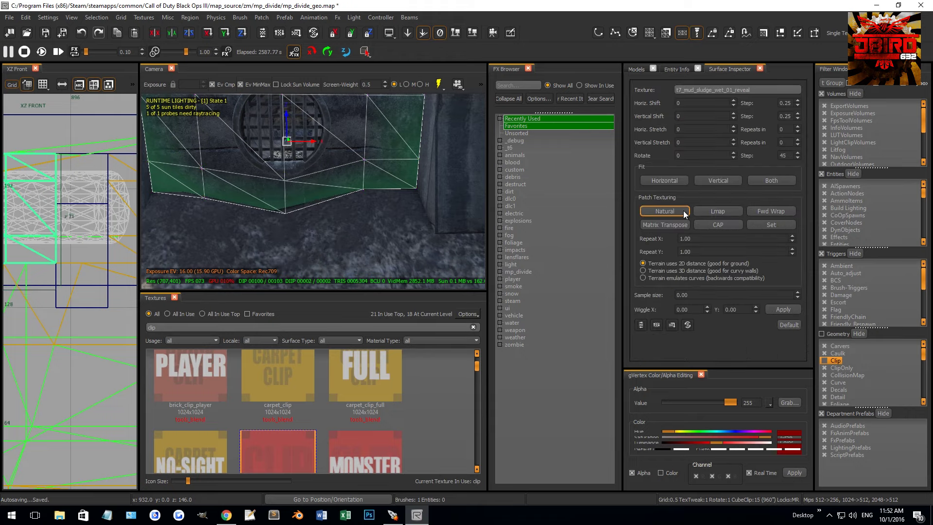
{"action": "key", "text": "Escape"}
Shape the t7_water_stream_small patch at the outlet into a sloping stream, pulling its outer vertices toward the canal and lowering its upper vertices onto the terrain
{"action": "mouse_move", "coordinate": [351, 210]}
{"action": "right_mouse_down"}
{"action": "mouse_move", "coordinate": [352, 195]}
{"action": "mouse_move", "coordinate": [343, 201]}
{"action": "right_mouse_up"}
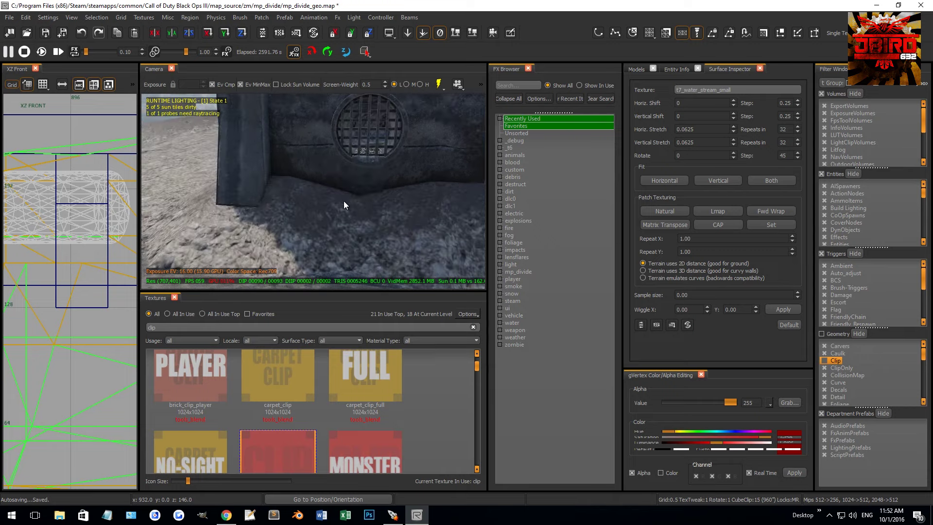
{"action": "mouse_move", "coordinate": [341, 196]}
{"action": "right_mouse_down"}
{"action": "mouse_move", "coordinate": [342, 204]}
{"action": "mouse_move", "coordinate": [343, 196]}
{"action": "right_mouse_up"}
{"action": "mouse_move", "coordinate": [339, 189]}
{"action": "right_mouse_down"}
{"action": "mouse_move", "coordinate": [342, 225]}
{"action": "mouse_move", "coordinate": [307, 206]}
{"action": "right_mouse_up"}
{"action": "left_click", "coordinate": [307, 206], "text": "shift"}
{"action": "key", "text": "ctrl+Tab"}
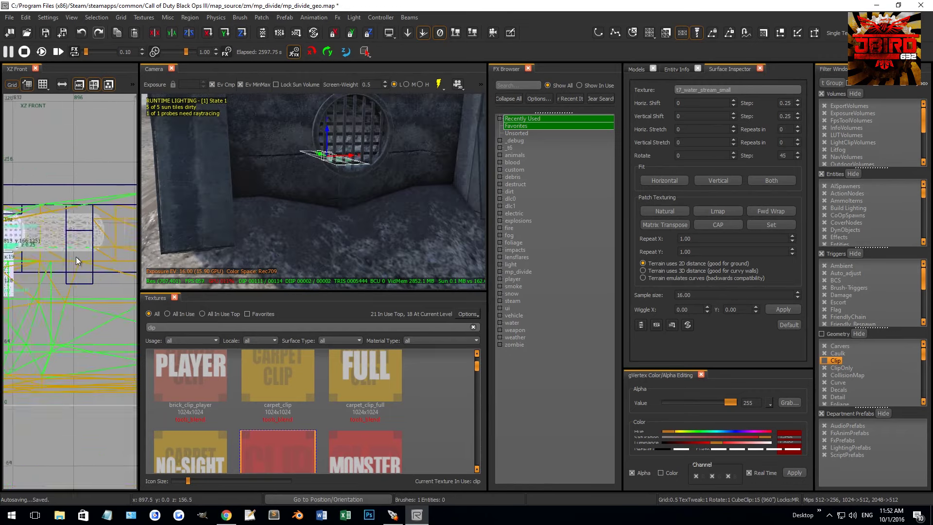
{"action": "scroll", "coordinate": [62, 243], "scroll_direction": "down", "scroll_amount": 5}
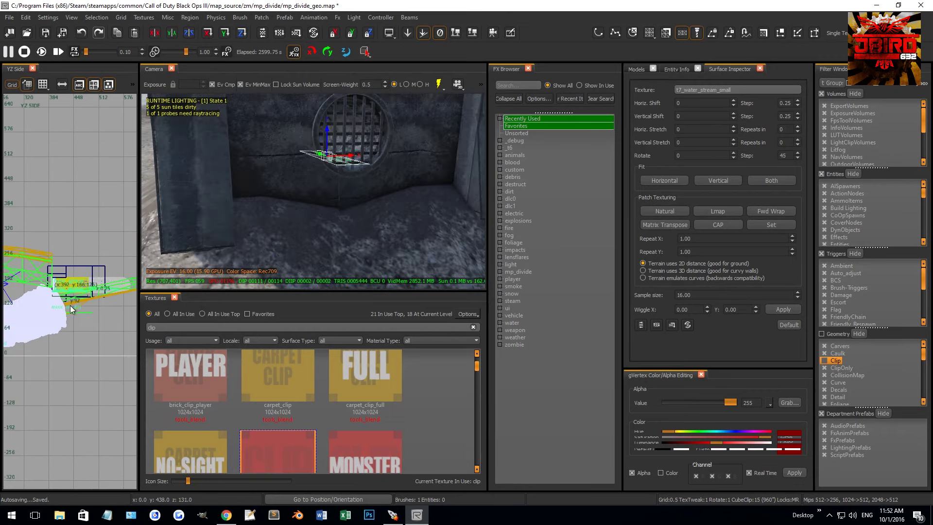
{"action": "key", "text": "v"}
{"action": "left_click_drag", "start_coordinate": [97, 304], "coordinate": [30, 304]}
{"action": "right_click_drag", "start_coordinate": [225, 219], "coordinate": [228, 219]}
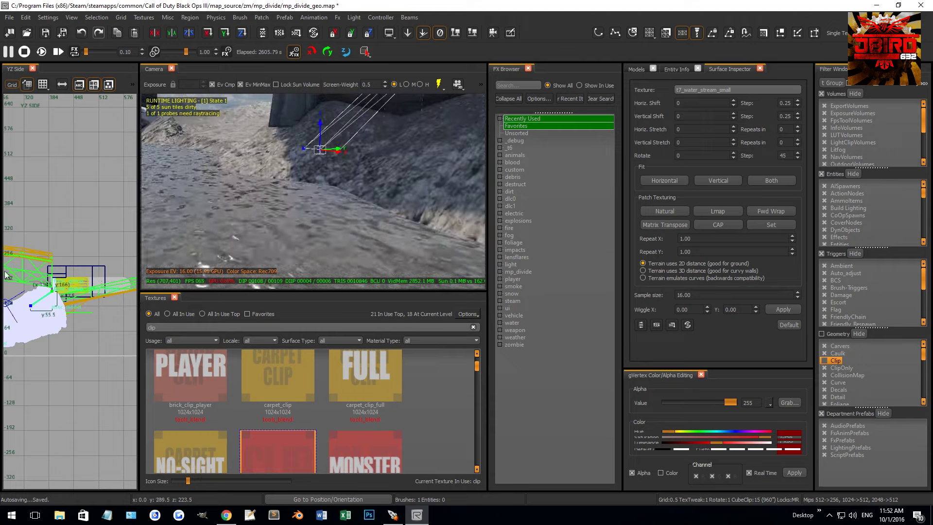
{"action": "key", "text": "Up"}
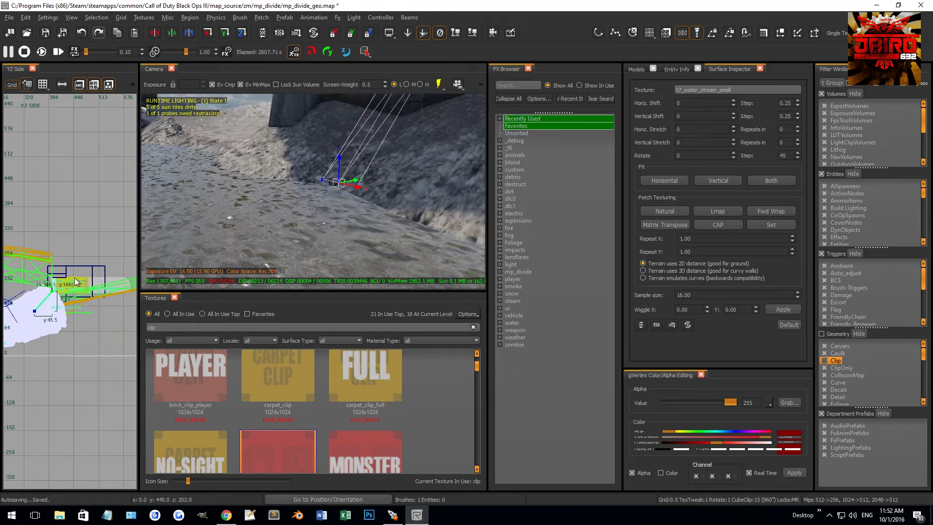
{"action": "scroll", "coordinate": [75, 278], "scroll_direction": "up", "scroll_amount": 2}
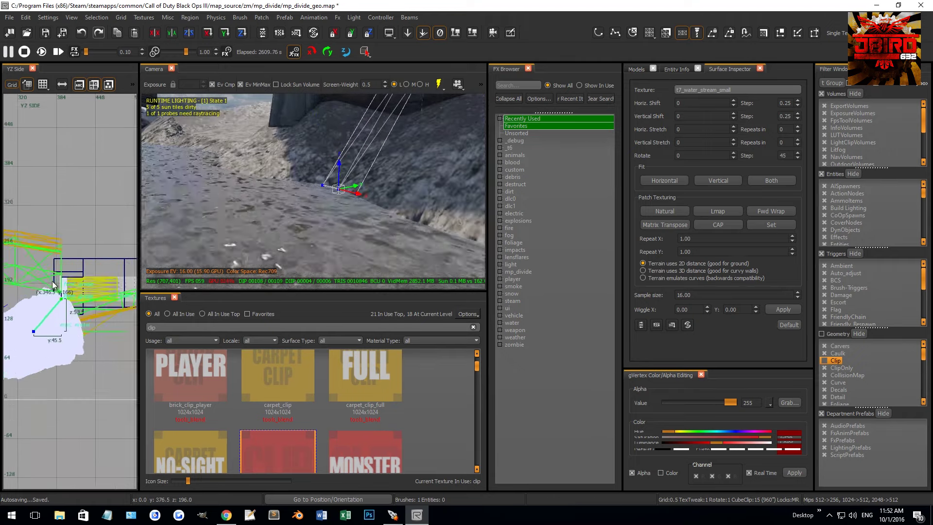
{"action": "left_click_drag", "start_coordinate": [71, 306], "coordinate": [70, 318]}
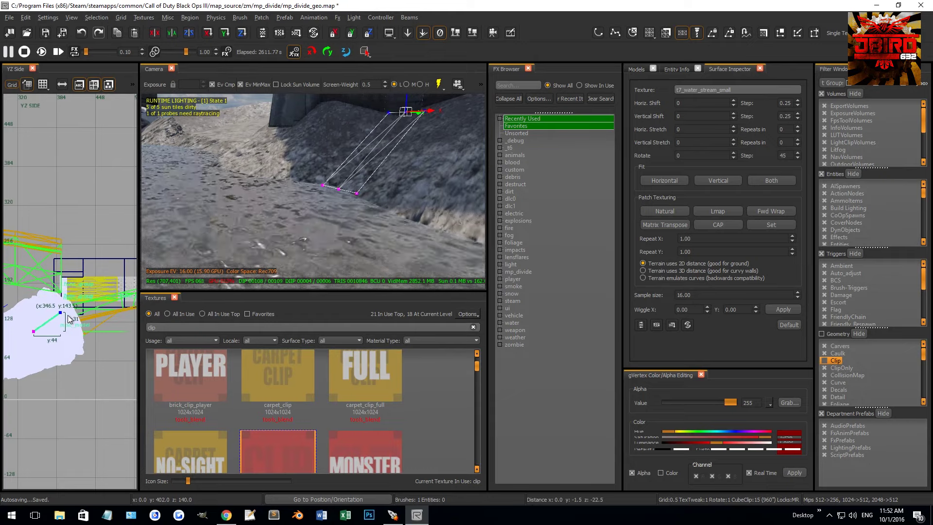
Raise the sloping stream patch's upper corner vertex to follow the terrain beneath the gate
{"action": "left_click", "coordinate": [272, 207], "text": "shift"}
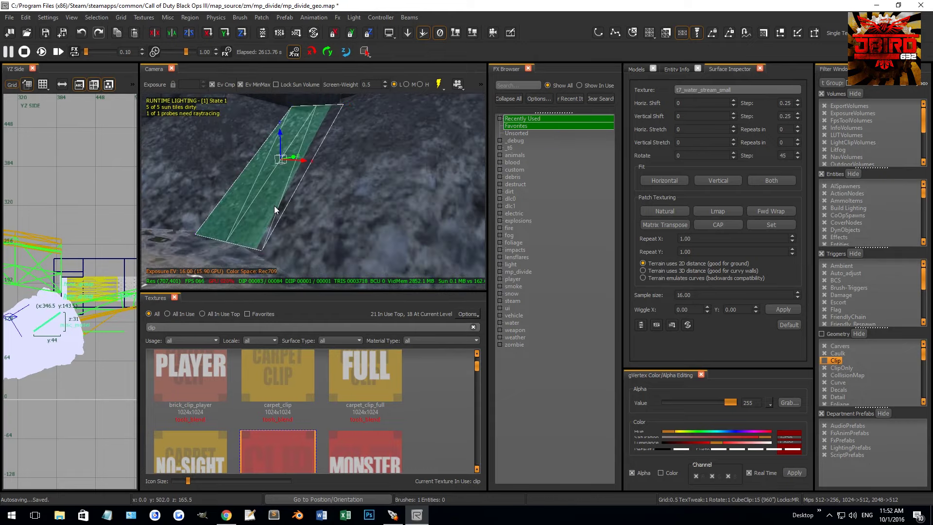
{"action": "right_click_drag", "start_coordinate": [261, 205], "coordinate": [279, 176]}
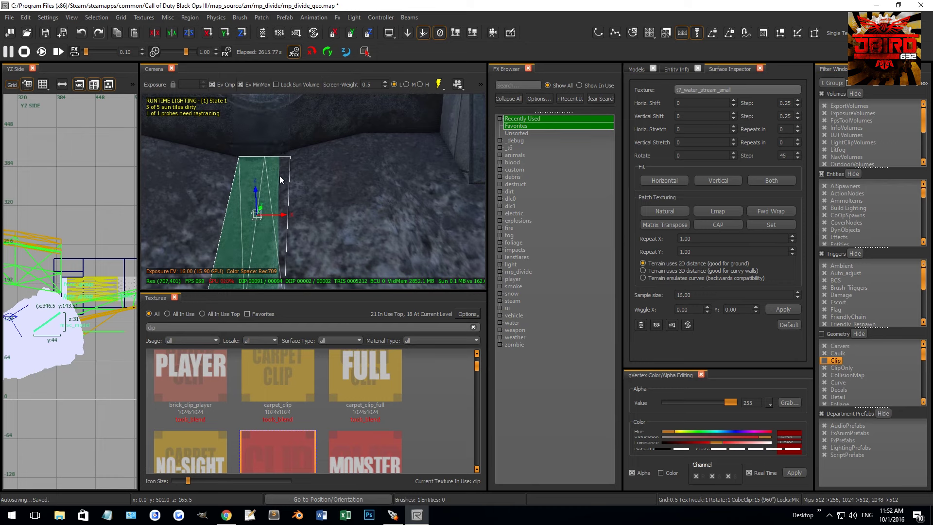
{"action": "left_click", "coordinate": [291, 156]}
{"action": "left_click_drag", "start_coordinate": [289, 127], "coordinate": [290, 127]}
{"action": "right_click_drag", "start_coordinate": [291, 124], "coordinate": [280, 193]}
{"action": "left_click", "coordinate": [286, 245]}
{"action": "key", "text": "v"}
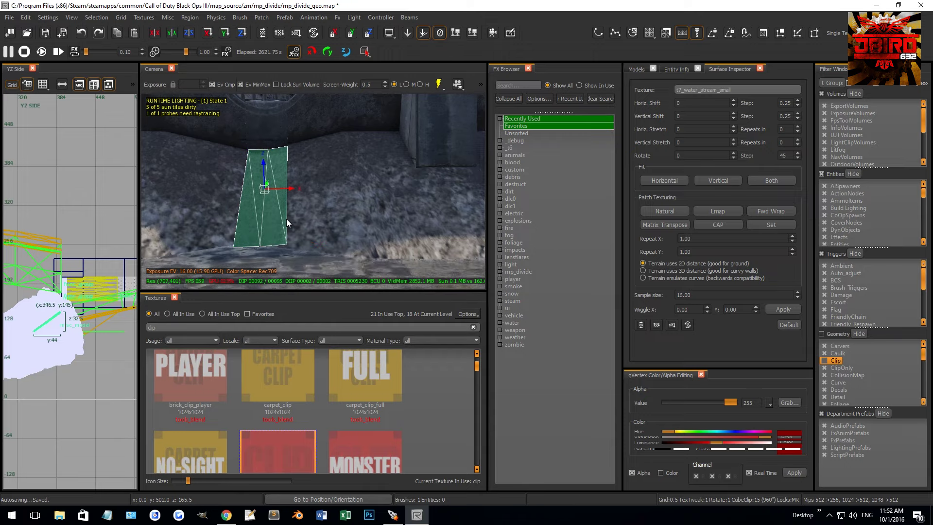
Flip the stream patch vertically, raising its wall-side vertices and lowering its canal-side vertices to slope it downhill again
{"action": "left_click", "coordinate": [286, 223]}
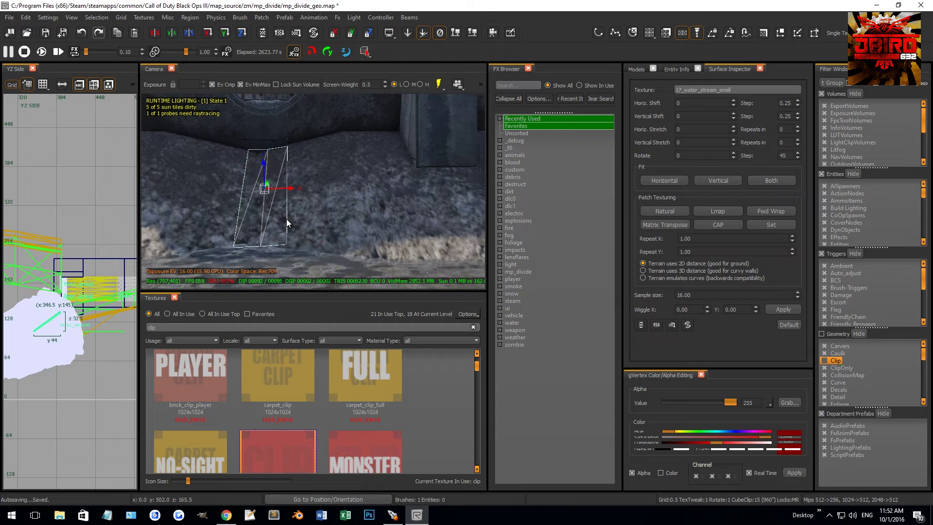
{"action": "left_click", "coordinate": [96, 17]}
{"action": "mouse_move", "coordinate": [113, 144]}
{"action": "left_click", "coordinate": [245, 142]}
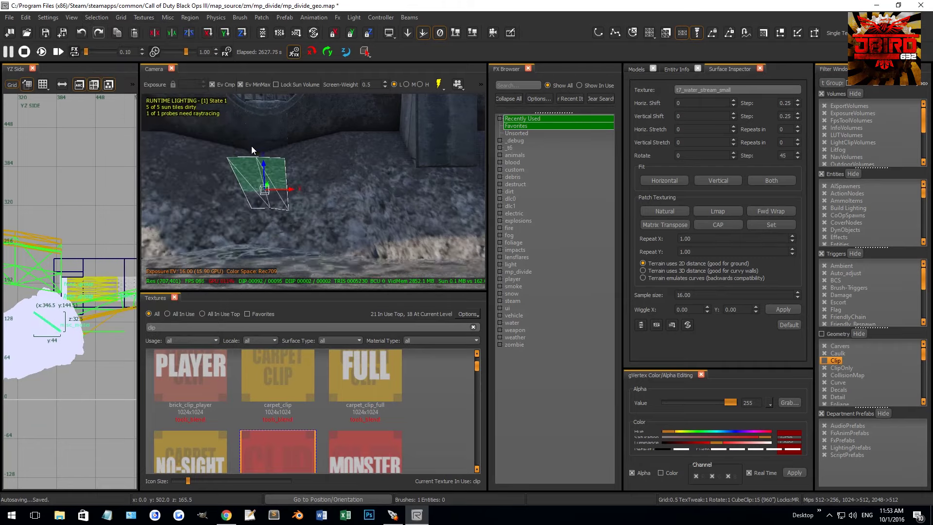
{"action": "right_click_drag", "start_coordinate": [285, 189], "coordinate": [365, 177]}
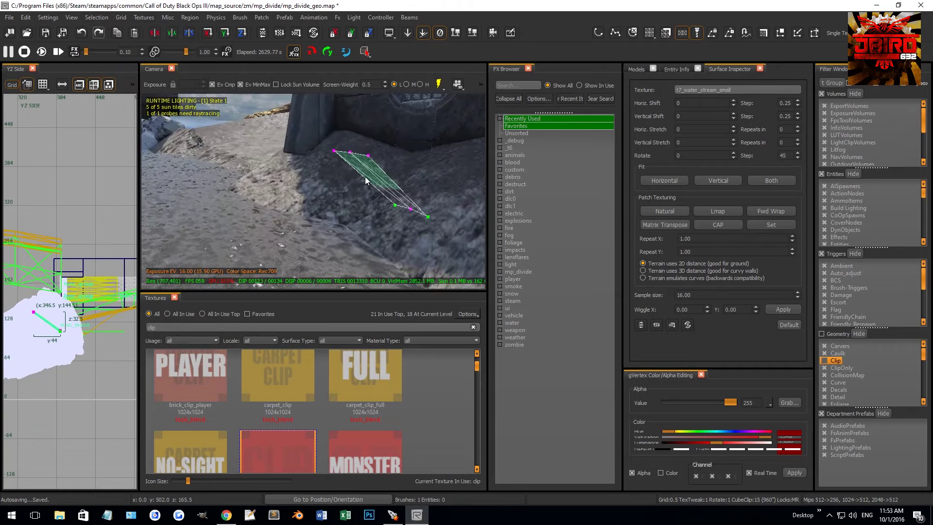
{"action": "left_click_drag", "start_coordinate": [433, 222], "coordinate": [418, 127]}
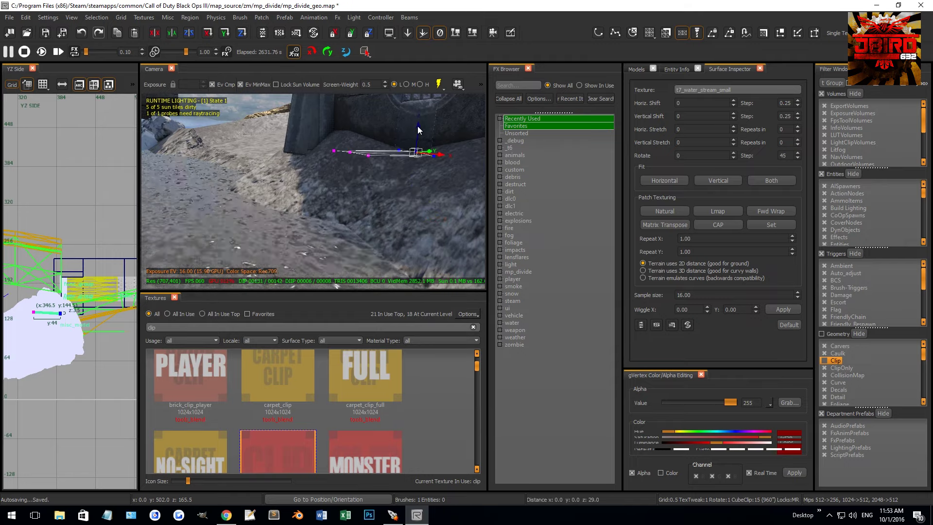
{"action": "left_click_drag", "start_coordinate": [359, 141], "coordinate": [353, 198]}
{"action": "key", "text": "v"}
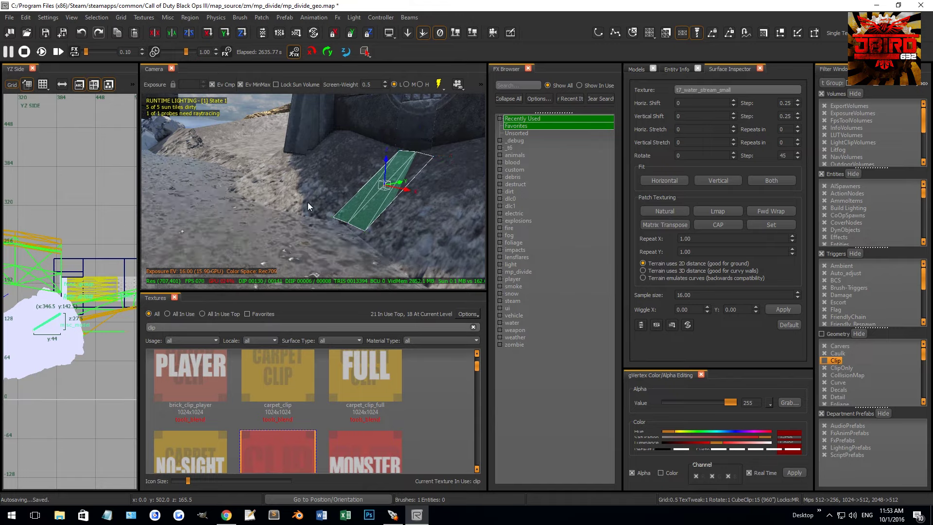
Rotate the stream patch 180 degrees about the vertical axis in the top view
{"action": "key", "text": "ctrl+Tab"}
{"action": "scroll", "coordinate": [78, 295], "scroll_direction": "up", "scroll_amount": 2}
{"action": "left_click_drag", "start_coordinate": [79, 295], "coordinate": [78, 311]}
{"action": "key", "text": "v"}
{"action": "key", "text": "Up"}
{"action": "key", "text": "Up"}
{"action": "key", "text": "Up"}
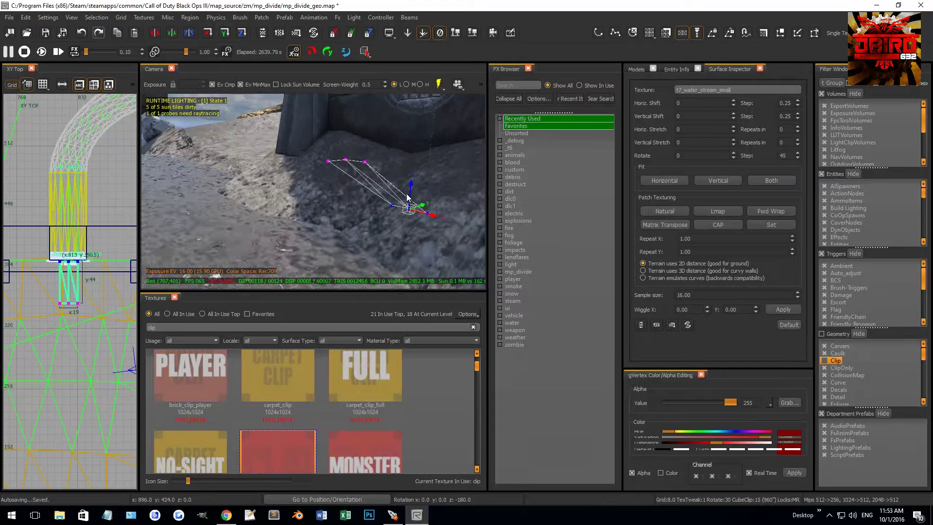
Fine-tune the stream patch's canal-side and upper vertices on a 0.5 grid so they follow the terrain below the outlet
{"action": "key", "text": "bracketleft"}
{"action": "key", "text": "bracketleft"}
{"action": "key", "text": "bracketleft"}
{"action": "key", "text": "bracketleft"}
{"action": "left_click_drag", "start_coordinate": [409, 177], "coordinate": [343, 221]}
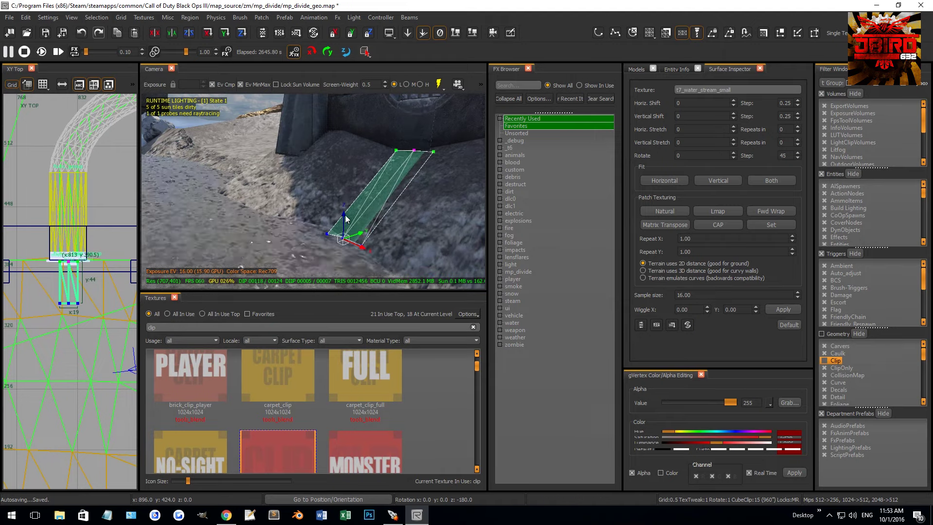
{"action": "left_click", "coordinate": [363, 243]}
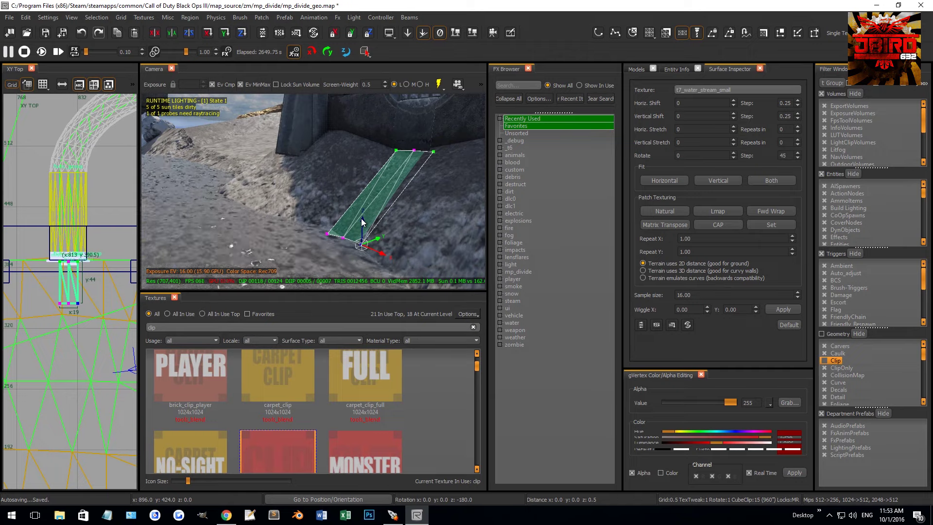
{"action": "left_click", "coordinate": [434, 151]}
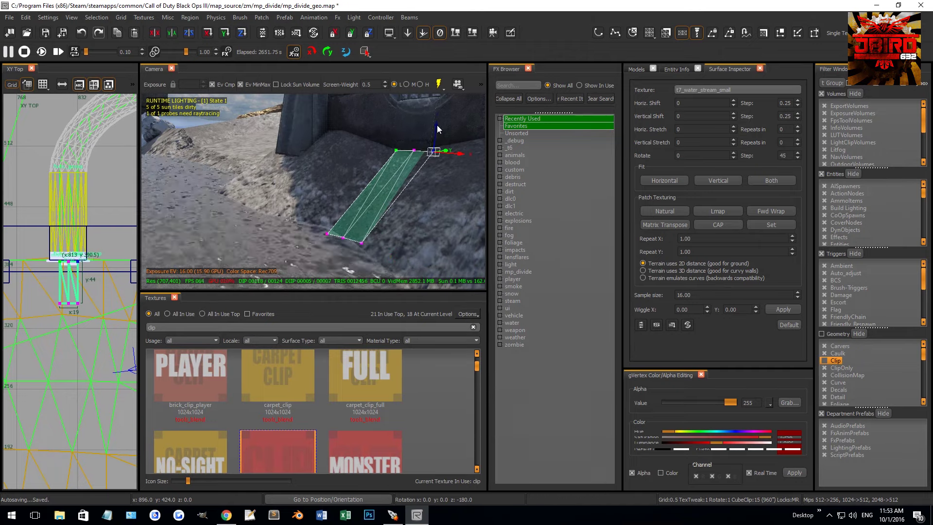
{"action": "key", "text": "Escape"}
Duplicate the existing effect entity at the bridge pillar's base and bring the copy over to the sewer gate
{"action": "mouse_move", "coordinate": [402, 168]}
{"action": "right_mouse_down"}
{"action": "mouse_move", "coordinate": [368, 191]}
{"action": "mouse_move", "coordinate": [322, 198]}
{"action": "mouse_move", "coordinate": [362, 193]}
{"action": "right_mouse_up"}
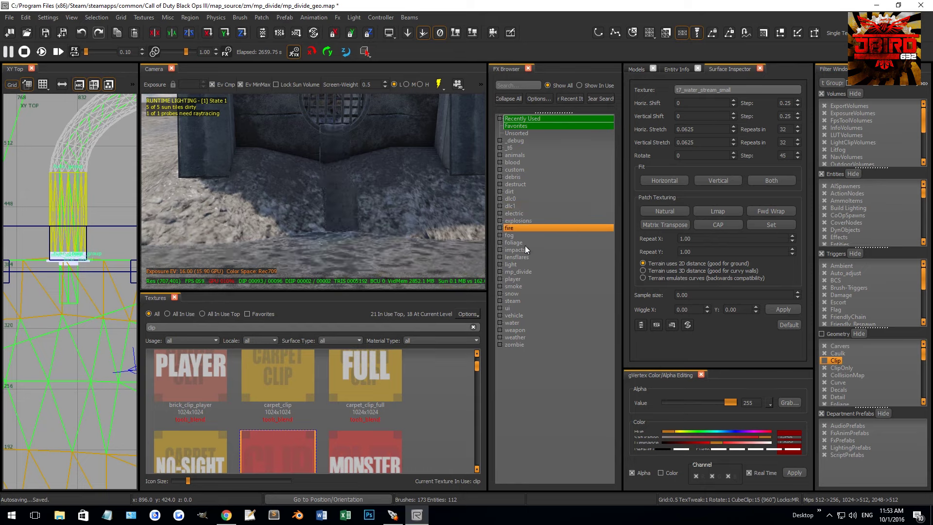
{"action": "left_click", "coordinate": [524, 322]}
{"action": "right_click_drag", "start_coordinate": [341, 199], "coordinate": [370, 213]}
{"action": "left_click", "coordinate": [370, 214]}
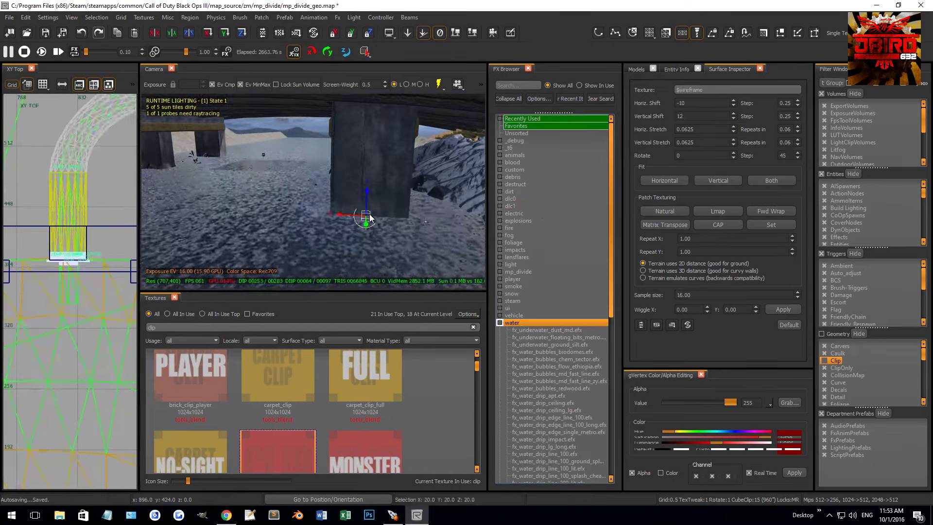
{"action": "scroll", "coordinate": [68, 293], "scroll_direction": "up", "scroll_amount": 2}
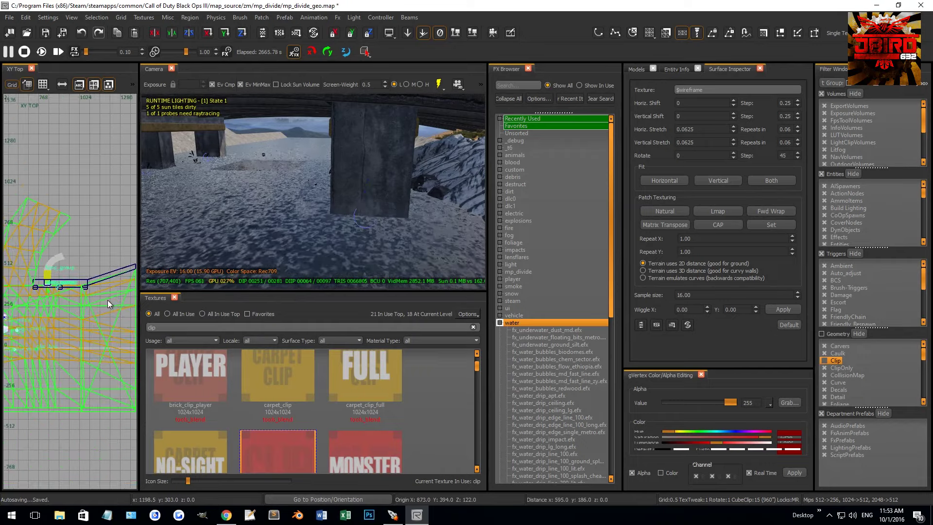
{"action": "key", "text": "Escape"}
{"action": "left_click", "coordinate": [48, 276], "text": "shift"}
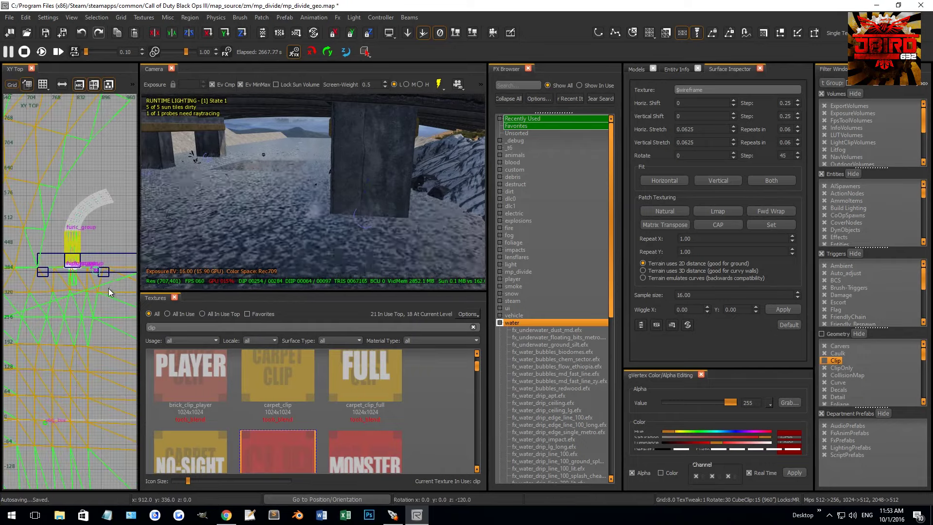
Position the copied effect entity at the foot of the waterfall beneath the gate, adjusting its height to the ground
{"action": "scroll", "coordinate": [53, 276], "scroll_direction": "up", "scroll_amount": 5}
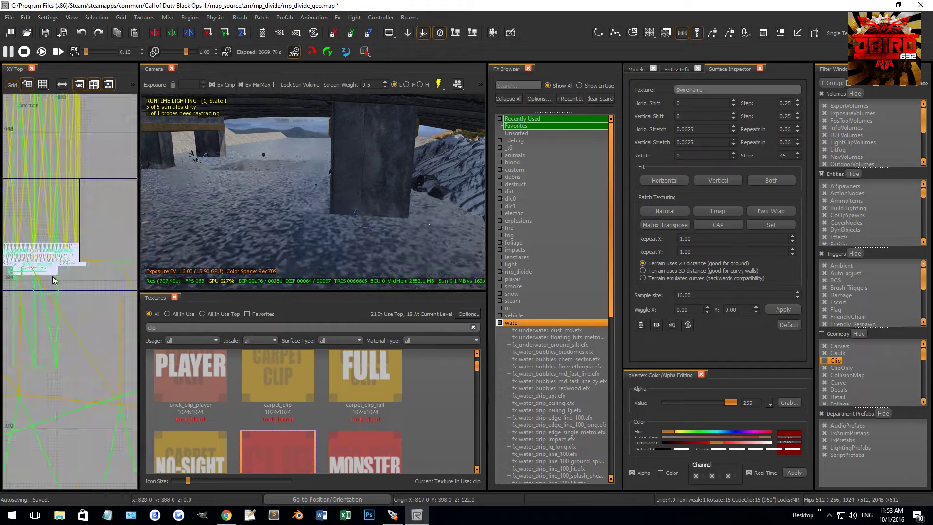
{"action": "key", "text": "bracketleft"}
{"action": "left_click_drag", "start_coordinate": [55, 275], "coordinate": [42, 268]}
{"action": "right_click_drag", "start_coordinate": [242, 220], "coordinate": [242, 221]}
{"action": "left_click_drag", "start_coordinate": [400, 185], "coordinate": [397, 130]}
{"action": "key", "text": "Down"}
{"action": "key", "text": "Escape"}
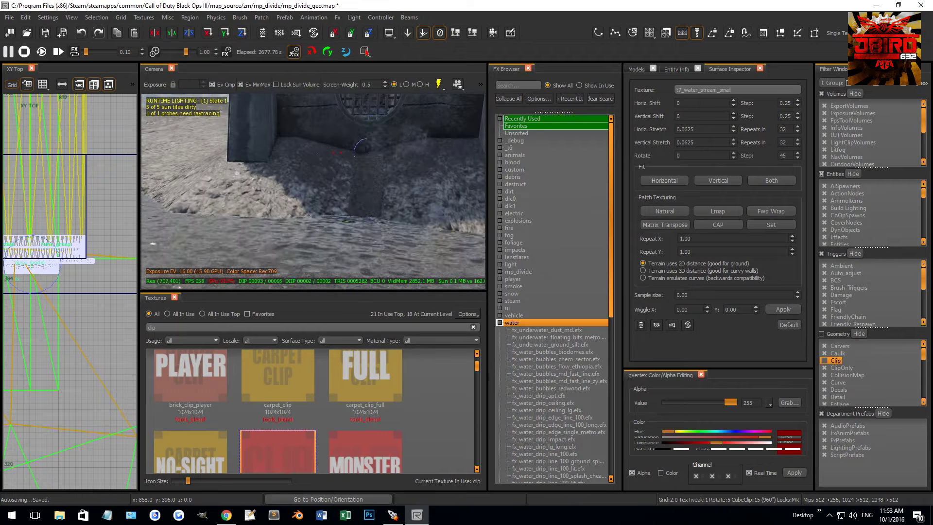
Browse the water effects and place fx_water_ground_splash_sm.efx on the ground below the sewer gate
{"action": "right_click_drag", "start_coordinate": [378, 148], "coordinate": [379, 148]}
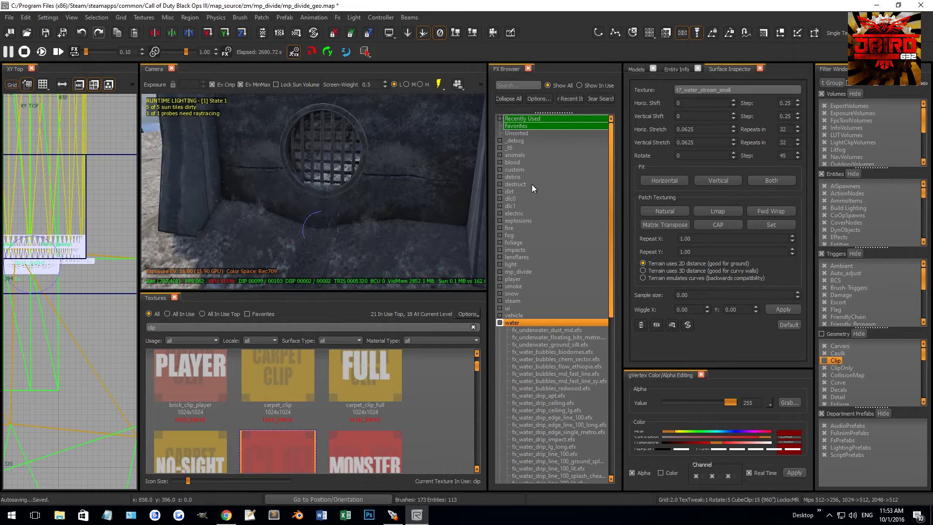
{"action": "scroll", "coordinate": [565, 377], "scroll_direction": "down", "scroll_amount": 2}
{"action": "left_click", "coordinate": [560, 377]}
{"action": "scroll", "coordinate": [561, 376], "scroll_direction": "down", "scroll_amount": 9}
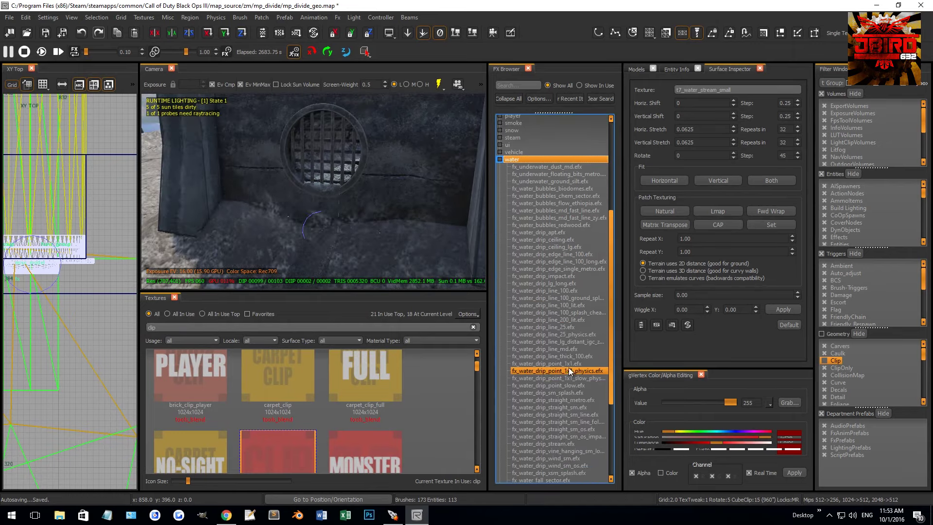
{"action": "left_click", "coordinate": [564, 371]}
{"action": "scroll", "coordinate": [562, 383], "scroll_direction": "up", "scroll_amount": 7}
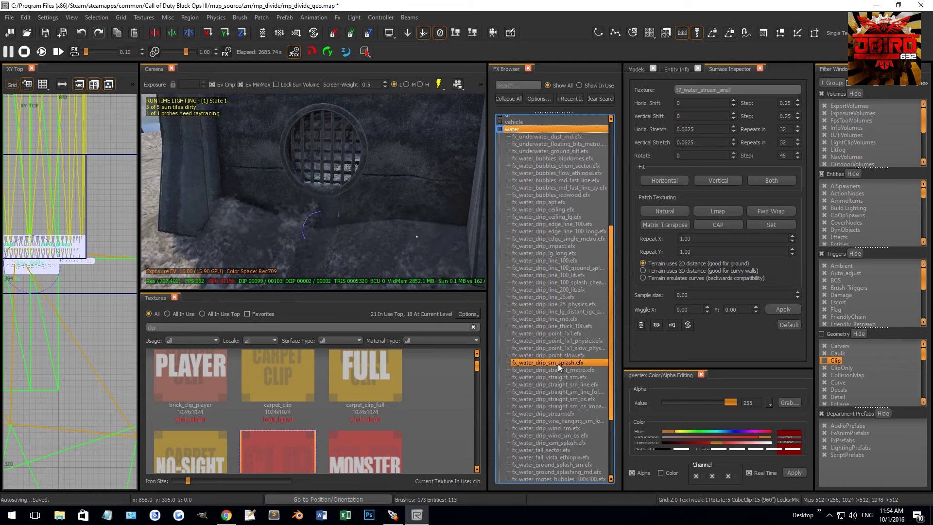
{"action": "left_click", "coordinate": [559, 253]}
{"action": "scroll", "coordinate": [559, 287], "scroll_direction": "down", "scroll_amount": 7}
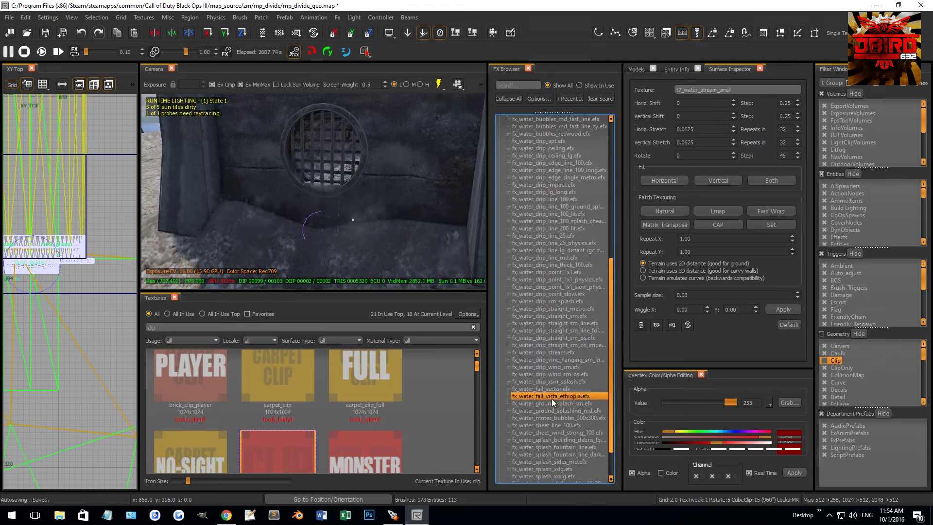
{"action": "left_click", "coordinate": [548, 402]}
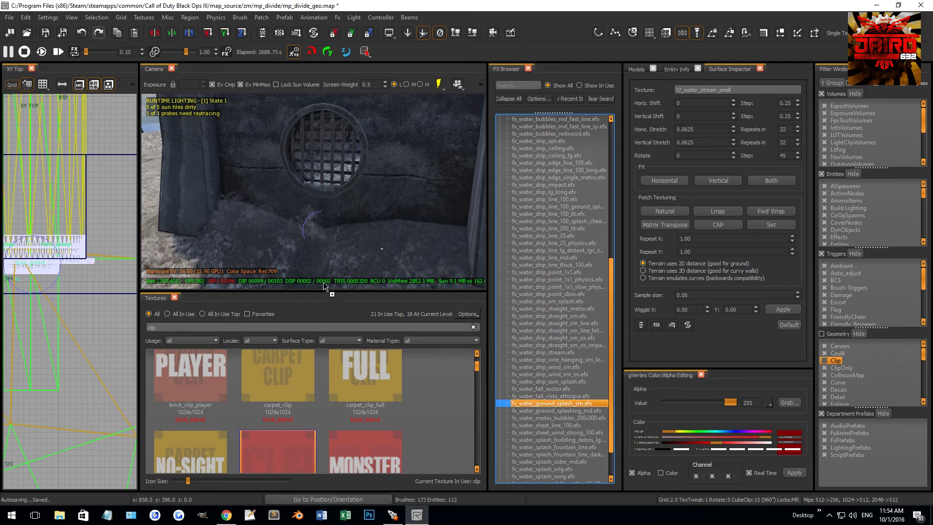
{"action": "left_click", "coordinate": [297, 288]}
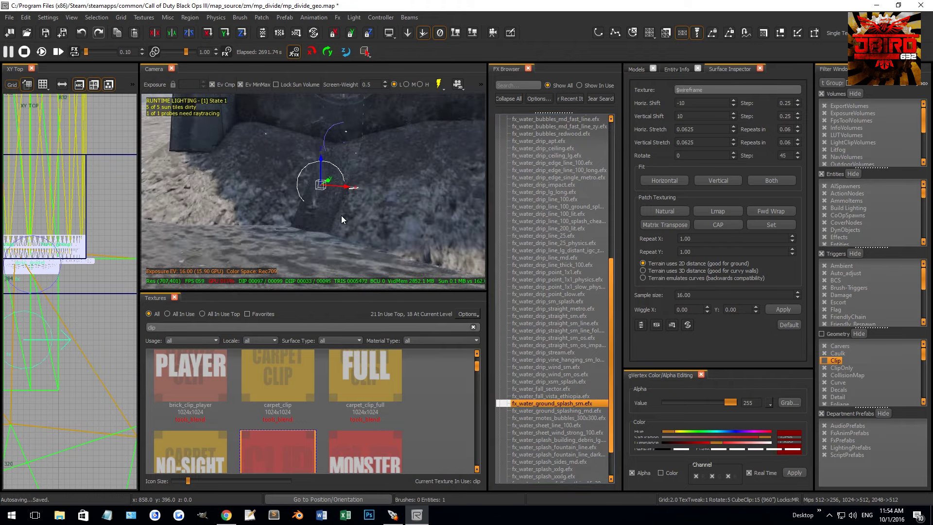
{"action": "mouse_move", "coordinate": [341, 215]}
{"action": "right_mouse_down"}
{"action": "mouse_move", "coordinate": [311, 193]}
{"action": "mouse_move", "coordinate": [317, 208]}
{"action": "mouse_move", "coordinate": [348, 148]}
{"action": "mouse_move", "coordinate": [328, 156]}
{"action": "mouse_move", "coordinate": [325, 170]}
{"action": "right_mouse_up"}
{"action": "left_click", "coordinate": [342, 182], "text": "shift"}
{"action": "key", "text": "Escape"}
Extend the end of the angled wall's top brush to meet the straight wall section and close the gap
{"action": "left_click", "coordinate": [296, 184], "text": "shift"}
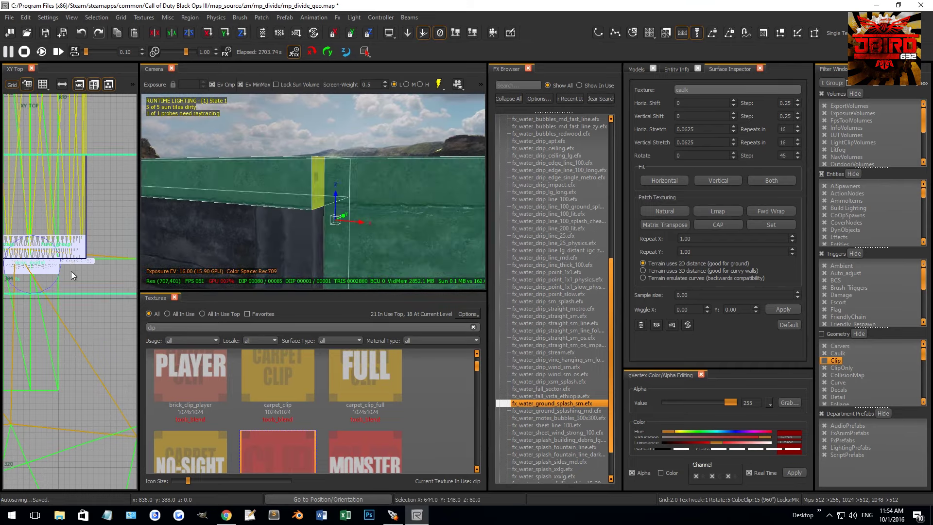
{"action": "scroll", "coordinate": [71, 269], "scroll_direction": "up", "scroll_amount": 5}
{"action": "key", "text": "ctrl+Tab"}
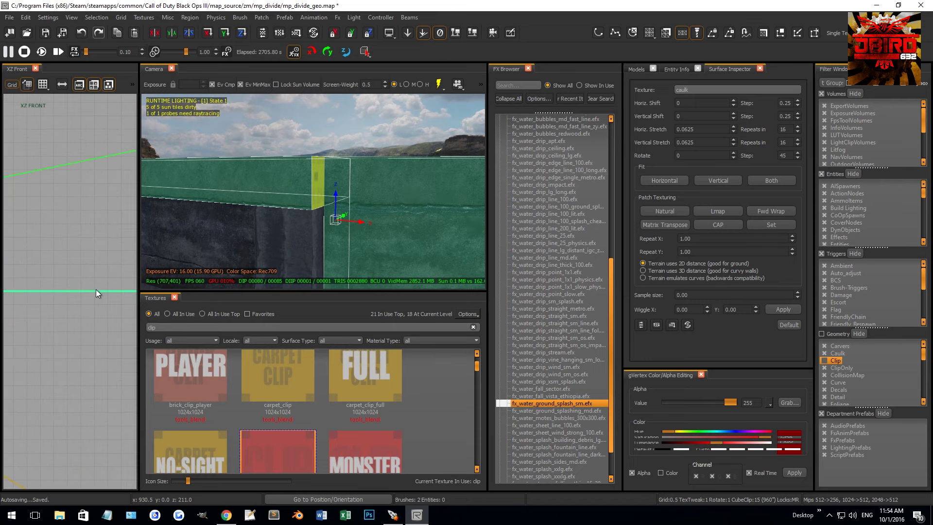
{"action": "key", "text": "Escape"}
{"action": "left_click", "coordinate": [397, 179], "text": "shift"}
{"action": "key", "text": "ctrl+Tab"}
{"action": "scroll", "coordinate": [86, 248], "scroll_direction": "up", "scroll_amount": 4}
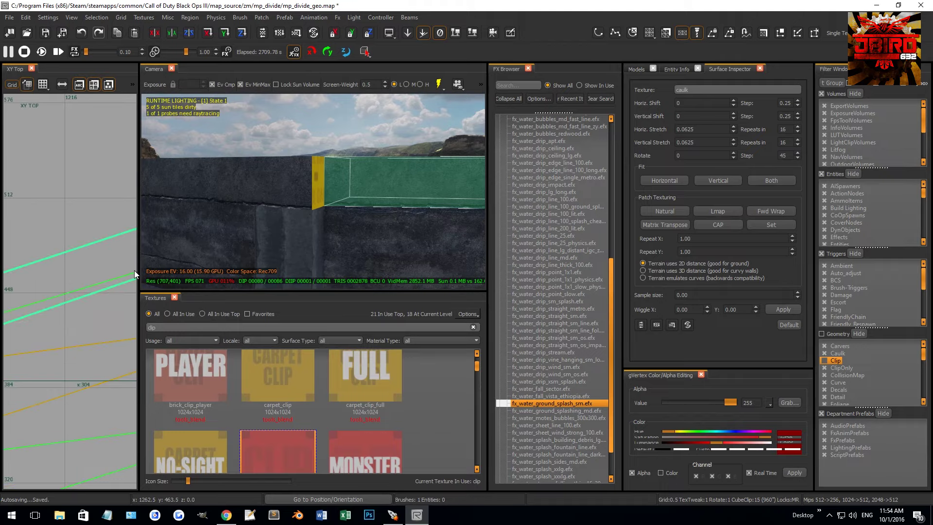
{"action": "left_click_drag", "start_coordinate": [135, 274], "coordinate": [205, 273]}
{"action": "scroll", "coordinate": [104, 282], "scroll_direction": "down", "scroll_amount": 3}
{"action": "scroll", "coordinate": [89, 291], "scroll_direction": "up", "scroll_amount": 3}
{"action": "mouse_move", "coordinate": [89, 292]}
{"action": "left_mouse_down"}
{"action": "mouse_move", "coordinate": [97, 312]}
{"action": "mouse_move", "coordinate": [81, 323]}
{"action": "mouse_move", "coordinate": [102, 313]}
{"action": "mouse_move", "coordinate": [104, 329]}
{"action": "left_mouse_up"}
{"action": "scroll", "coordinate": [100, 308], "scroll_direction": "up", "scroll_amount": 3}
{"action": "scroll", "coordinate": [80, 329], "scroll_direction": "up", "scroll_amount": 2}
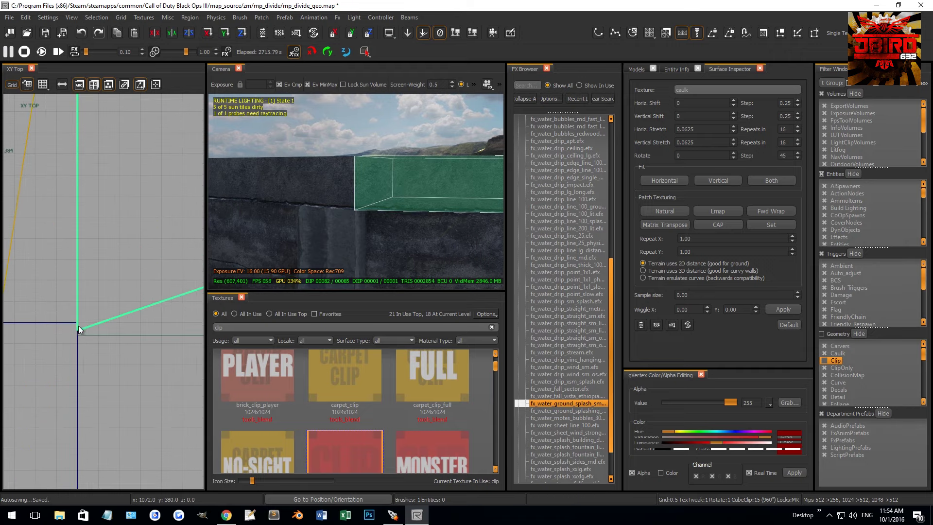
{"action": "scroll", "coordinate": [82, 316], "scroll_direction": "down", "scroll_amount": 5}
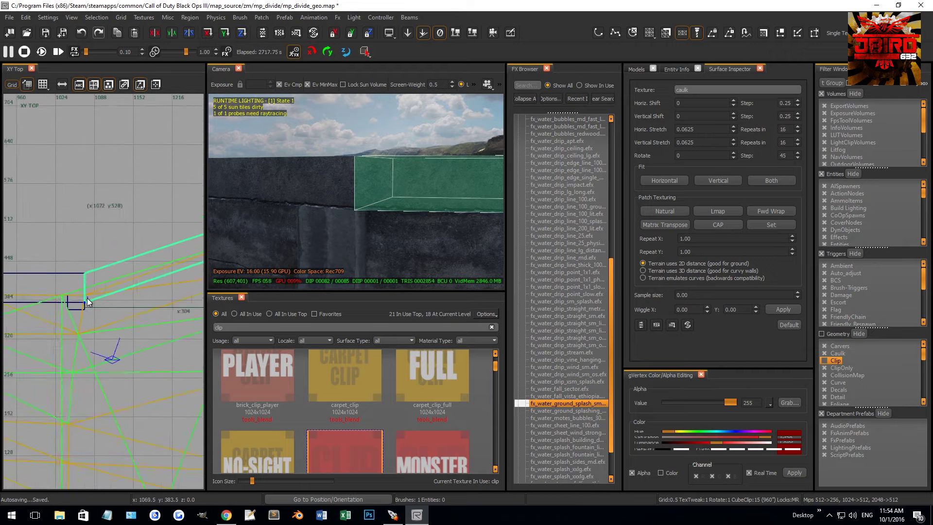
{"action": "scroll", "coordinate": [105, 275], "scroll_direction": "up", "scroll_amount": 8}
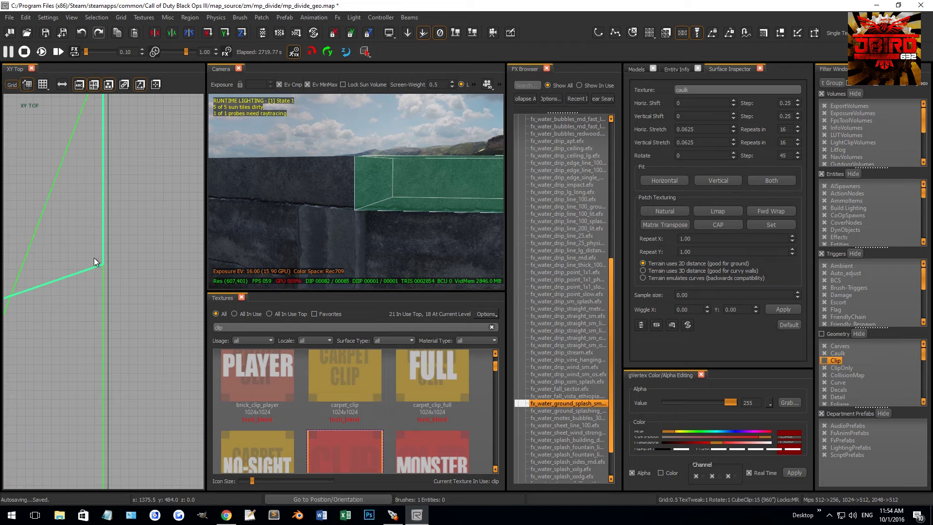
Rotate the t7_concrete_bunker_layered_02 texture on the underside of the angled wall's top brush, trying 30 and settling on 20 degrees
{"action": "key", "text": "Escape"}
{"action": "mouse_move", "coordinate": [212, 254]}
{"action": "right_mouse_down"}
{"action": "mouse_move", "coordinate": [392, 225]}
{"action": "mouse_move", "coordinate": [380, 248]}
{"action": "right_mouse_up"}
{"action": "left_click", "coordinate": [380, 248], "text": "shift"}
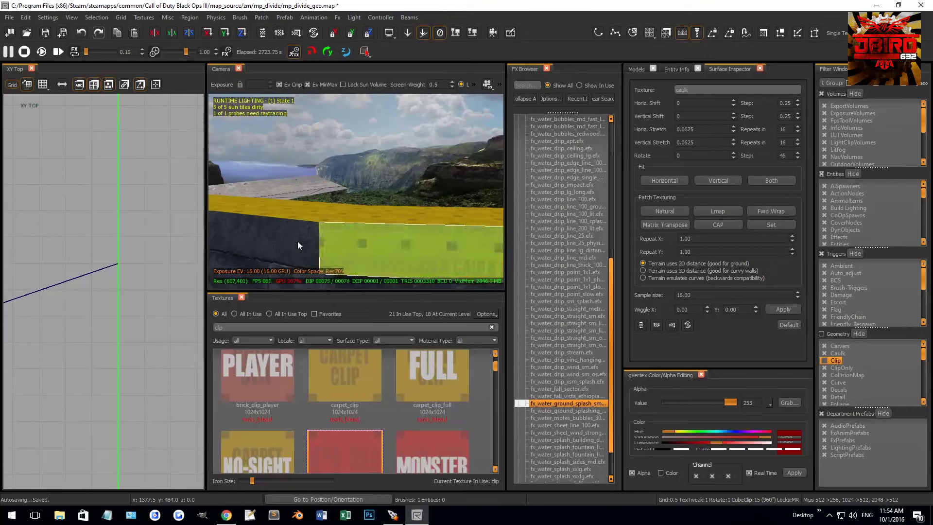
{"action": "right_click_drag", "start_coordinate": [276, 235], "coordinate": [361, 170]}
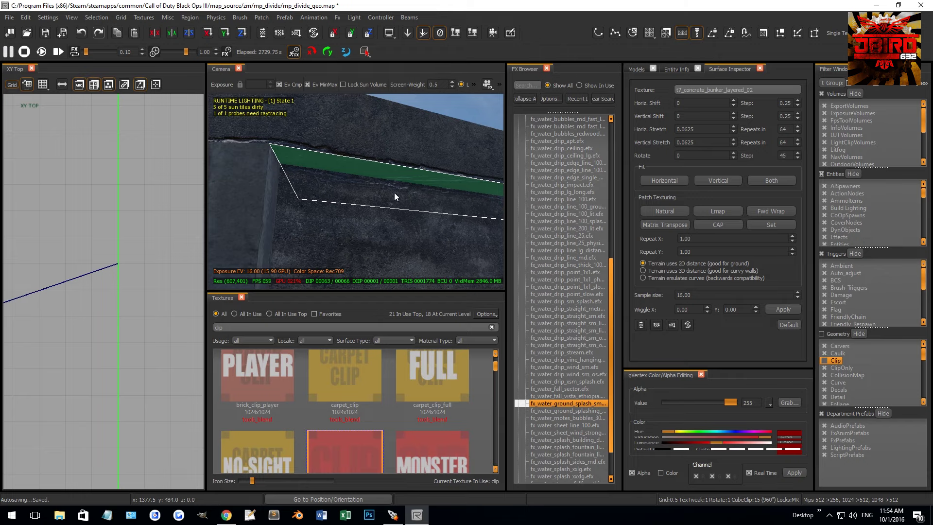
{"action": "key", "text": "s"}
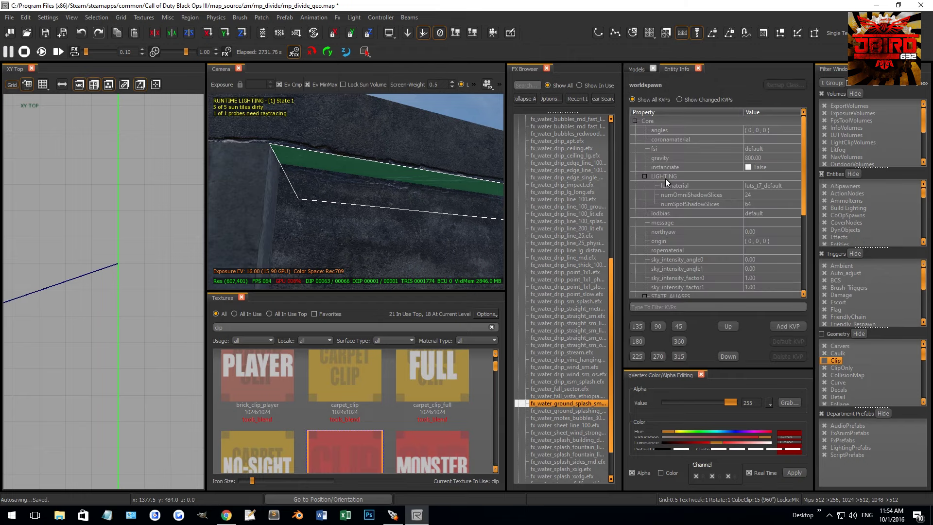
{"action": "key", "text": "s"}
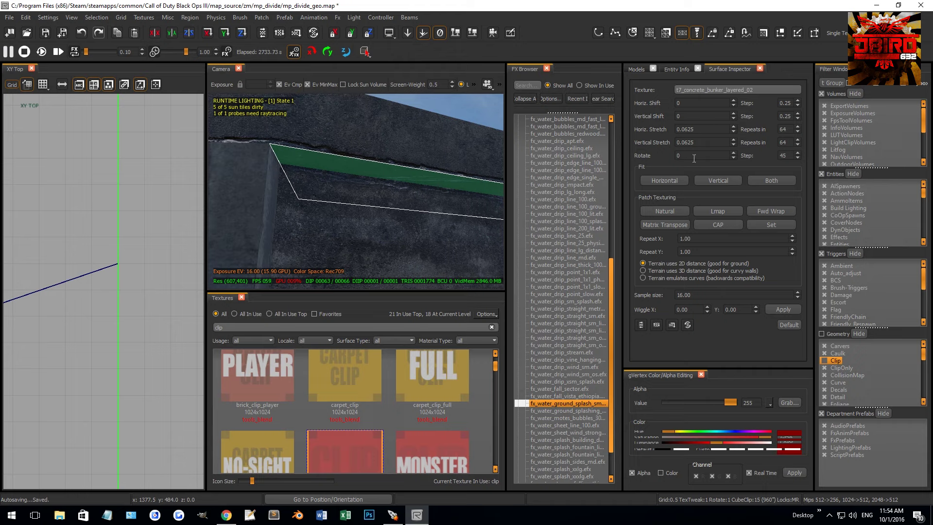
{"action": "type", "text": "30"}
{"action": "right_click_drag", "start_coordinate": [437, 205], "coordinate": [355, 170]}
{"action": "key", "text": "BackSpace"}
{"action": "key", "text": "BackSpace"}
{"action": "type", "text": "20"}
Paste a copy of the two-brush wall pillar and move it in the top view to the angled wall section
{"action": "right_click_drag", "start_coordinate": [355, 189], "coordinate": [399, 213]}
{"action": "key", "text": "ctrl+v"}
{"action": "key", "text": "ctrl+Tab"}
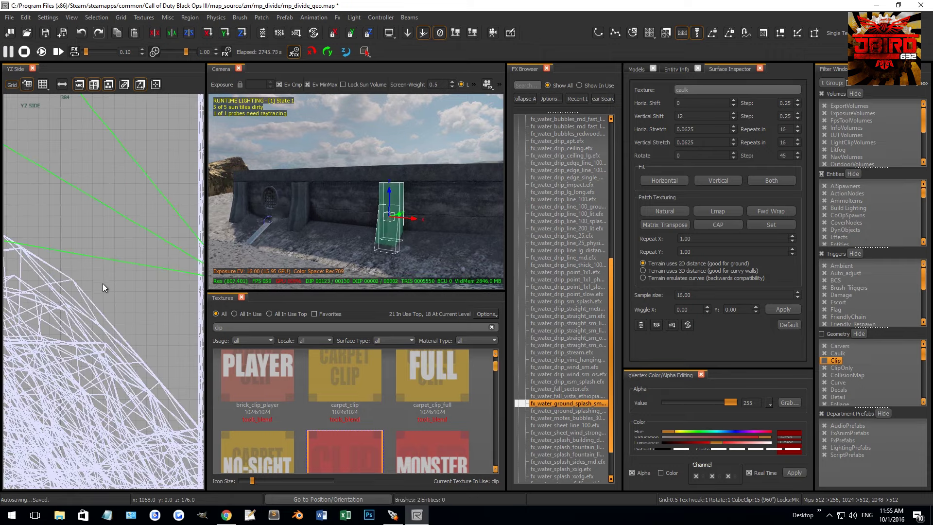
{"action": "key", "text": "ctrl+Tab"}
{"action": "key", "text": "ctrl+Tab"}
{"action": "scroll", "coordinate": [91, 291], "scroll_direction": "down", "scroll_amount": 1}
{"action": "mouse_move", "coordinate": [109, 287]}
{"action": "right_mouse_down"}
{"action": "mouse_move", "coordinate": [78, 291]}
{"action": "mouse_move", "coordinate": [140, 267]}
{"action": "mouse_move", "coordinate": [97, 279]}
{"action": "right_mouse_up"}
{"action": "mouse_move", "coordinate": [97, 279]}
{"action": "left_mouse_down"}
{"action": "mouse_move", "coordinate": [75, 278]}
{"action": "mouse_move", "coordinate": [153, 268]}
{"action": "mouse_move", "coordinate": [135, 264]}
{"action": "mouse_move", "coordinate": [143, 281]}
{"action": "mouse_move", "coordinate": [142, 272]}
{"action": "mouse_move", "coordinate": [193, 267]}
{"action": "left_mouse_up"}
{"action": "scroll", "coordinate": [139, 267], "scroll_direction": "up", "scroll_amount": 3}
Rotate the pillar copy to the angled wall's direction on a fine grid and seat it against the wall at X 1107.8, Y 401.4
{"action": "key", "text": "bracketleft"}
{"action": "scroll", "coordinate": [134, 263], "scroll_direction": "up", "scroll_amount": 2}
{"action": "key", "text": "bracketleft"}
{"action": "key", "text": "bracketleft"}
{"action": "key", "text": "r"}
{"action": "key", "text": "r"}
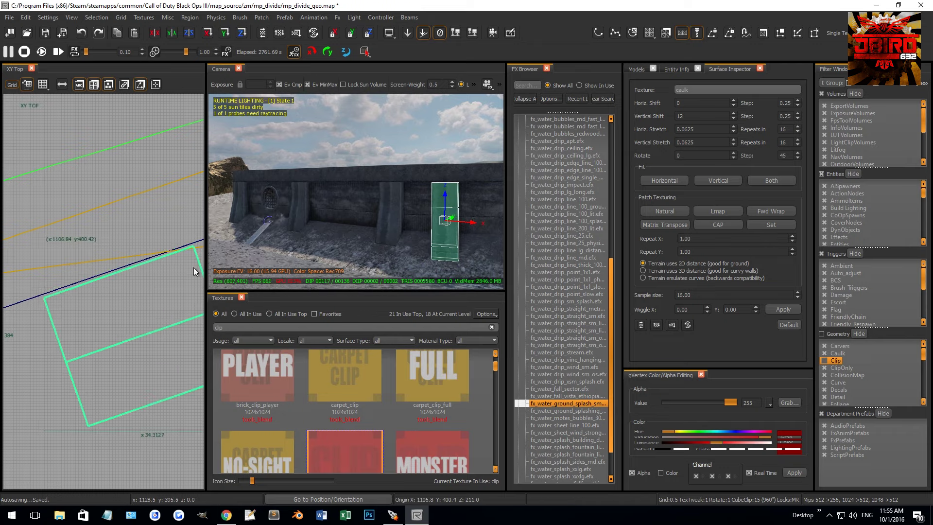
{"action": "left_click_drag", "start_coordinate": [130, 282], "coordinate": [131, 279]}
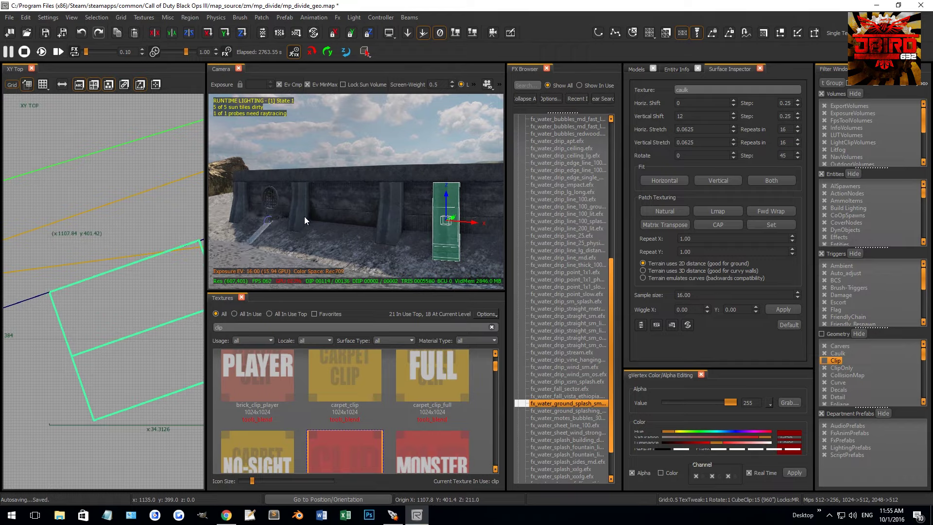
Move the angled pillar farther along the wall to X 1203.8, Y 433.4, matching the spacing of the straight section's pillars
{"action": "right_click_drag", "start_coordinate": [304, 221], "coordinate": [287, 220]}
{"action": "scroll", "coordinate": [59, 307], "scroll_direction": "up", "scroll_amount": 4}
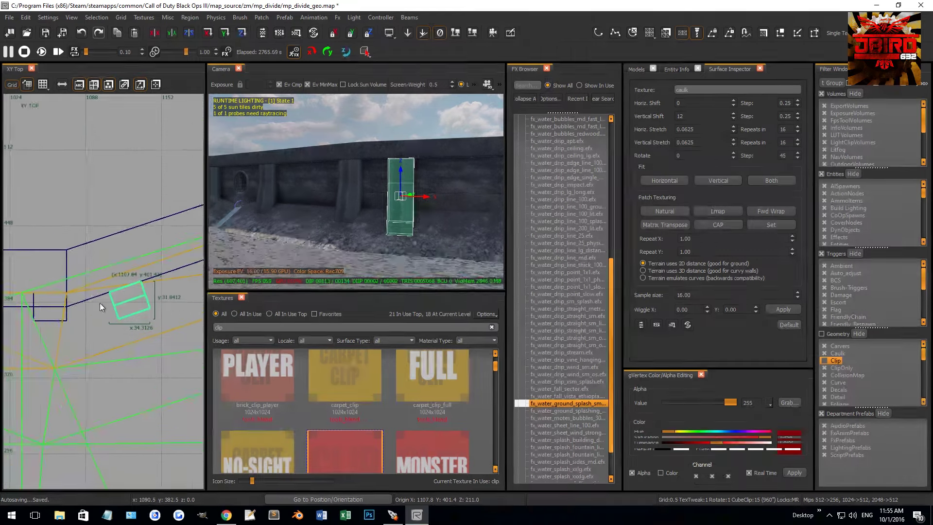
{"action": "scroll", "coordinate": [93, 304], "scroll_direction": "down", "scroll_amount": 4}
{"action": "right_click_drag", "start_coordinate": [300, 204], "coordinate": [299, 203]}
{"action": "scroll", "coordinate": [86, 294], "scroll_direction": "down", "scroll_amount": 3}
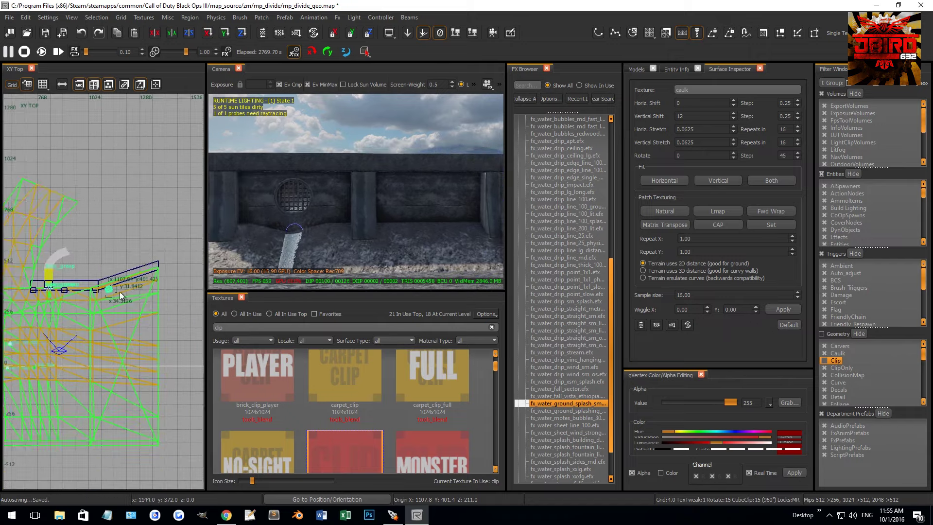
{"action": "scroll", "coordinate": [114, 293], "scroll_direction": "up", "scroll_amount": 3}
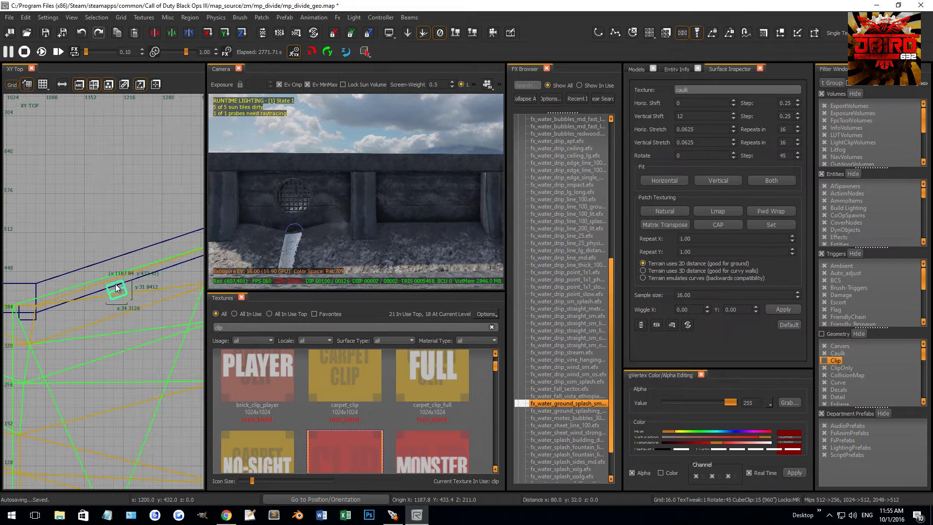
{"action": "right_click_drag", "start_coordinate": [213, 249], "coordinate": [213, 248]}
{"action": "scroll", "coordinate": [122, 292], "scroll_direction": "up", "scroll_amount": 2}
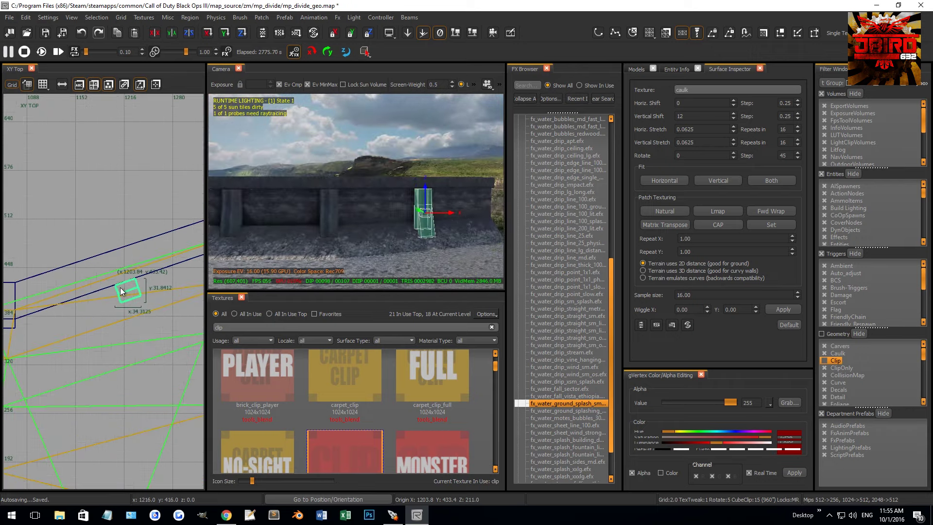
{"action": "right_click_drag", "start_coordinate": [327, 214], "coordinate": [327, 215]}
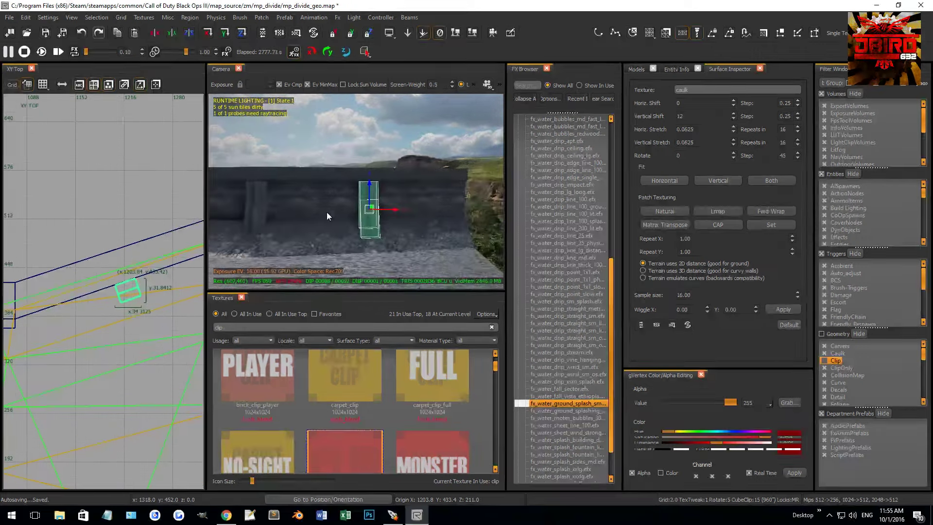
Paste another copy of the pillar at the far end of the angled wall, at X 1375.8, Y 493.4
{"action": "right_click_drag", "start_coordinate": [121, 271], "coordinate": [90, 289]}
{"action": "middle_click_drag", "start_coordinate": [42, 305], "coordinate": [169, 277]}
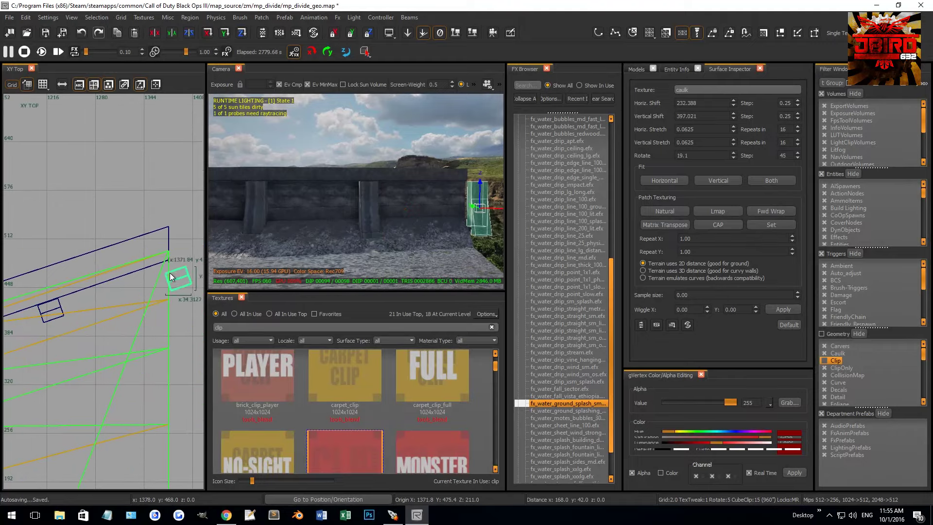
{"action": "scroll", "coordinate": [167, 274], "scroll_direction": "up", "scroll_amount": 3}
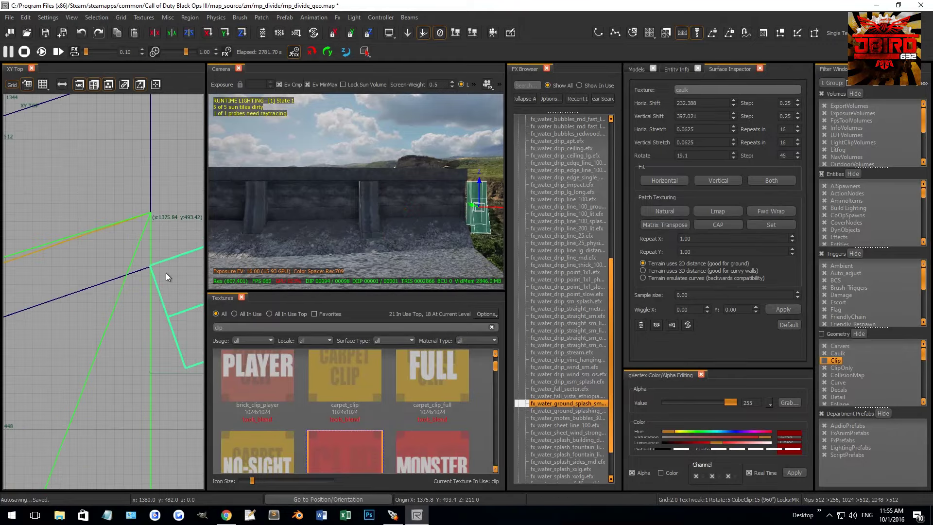
{"action": "key", "text": "Escape"}
Stretch the far ends of the two angled wall brushes so they span behind the end pillar
{"action": "left_click", "coordinate": [448, 185], "text": "shift"}
{"action": "scroll", "coordinate": [118, 252], "scroll_direction": "down", "scroll_amount": 3}
{"action": "left_click", "coordinate": [123, 243], "text": "shift"}
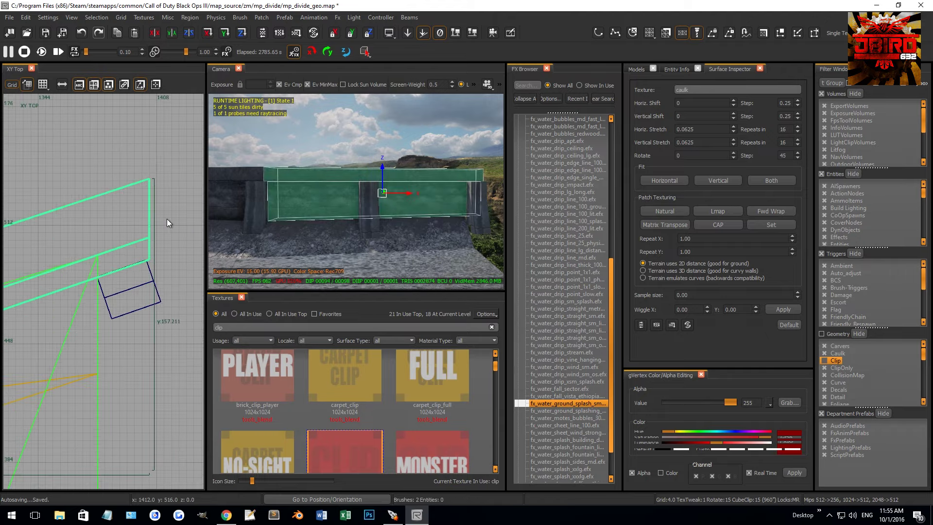
{"action": "key", "text": "Escape"}
Examine the finished wall from the front and around the top brush above the sewer outlet
{"action": "key", "text": "Down"}
{"action": "key", "text": "Down"}
{"action": "key", "text": "Down"}
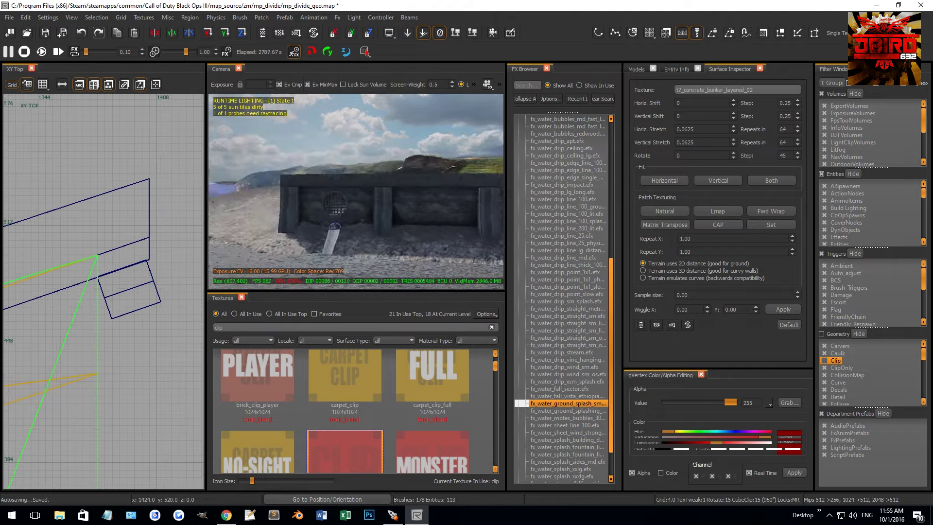
{"action": "key", "text": "Right"}
{"action": "key", "text": "Right"}
{"action": "key", "text": "Right"}
{"action": "key", "text": "Right"}
{"action": "right_click_drag", "start_coordinate": [393, 192], "coordinate": [355, 215]}
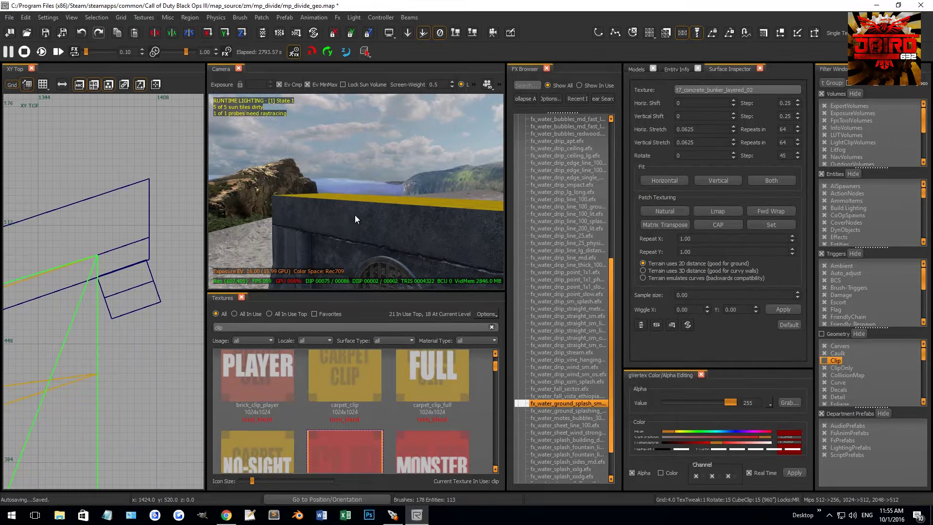
{"action": "left_click", "coordinate": [355, 219], "text": "shift"}
{"action": "key", "text": "ctrl+Tab"}
{"action": "scroll", "coordinate": [72, 255], "scroll_direction": "up", "scroll_amount": 2}
{"action": "key", "text": "Escape"}
Move the angled wall's middle pillar back into the wall to X 1199.8, Y 445.4 in the top view
{"action": "mouse_move", "coordinate": [438, 185]}
{"action": "right_mouse_down"}
{"action": "mouse_move", "coordinate": [380, 235]}
{"action": "mouse_move", "coordinate": [370, 219]}
{"action": "mouse_move", "coordinate": [391, 227]}
{"action": "right_mouse_up"}
{"action": "left_click", "coordinate": [395, 246], "text": "shift"}
{"action": "scroll", "coordinate": [135, 296], "scroll_direction": "down", "scroll_amount": 4}
{"action": "key", "text": "ctrl+Tab"}
{"action": "scroll", "coordinate": [118, 287], "scroll_direction": "up", "scroll_amount": 3}
{"action": "left_click_drag", "start_coordinate": [120, 286], "coordinate": [112, 259]}
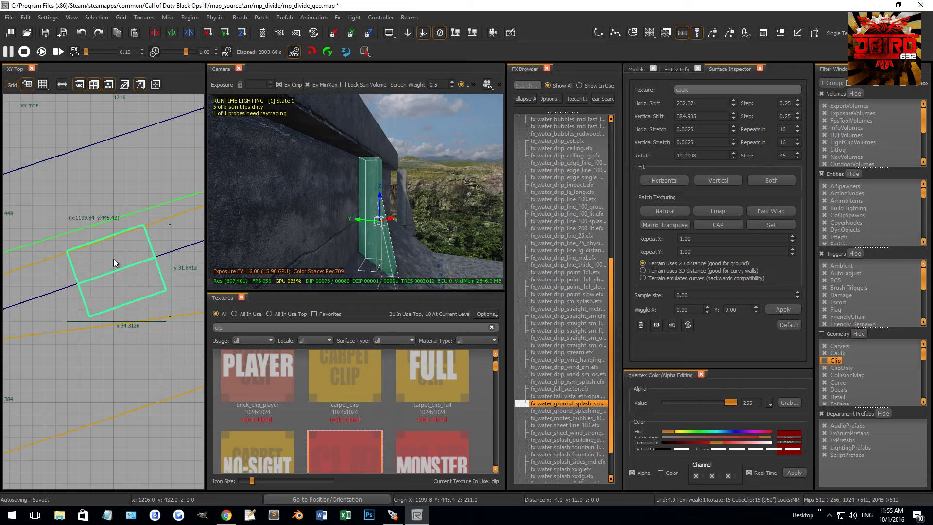
Select only the end pillar and move it back into the angled wall, refining the grid for the fit
{"action": "left_click", "coordinate": [407, 199], "text": "shift"}
{"action": "left_click", "coordinate": [404, 206], "text": "ctrl+shift"}
{"action": "left_click", "coordinate": [81, 248], "text": "shift"}
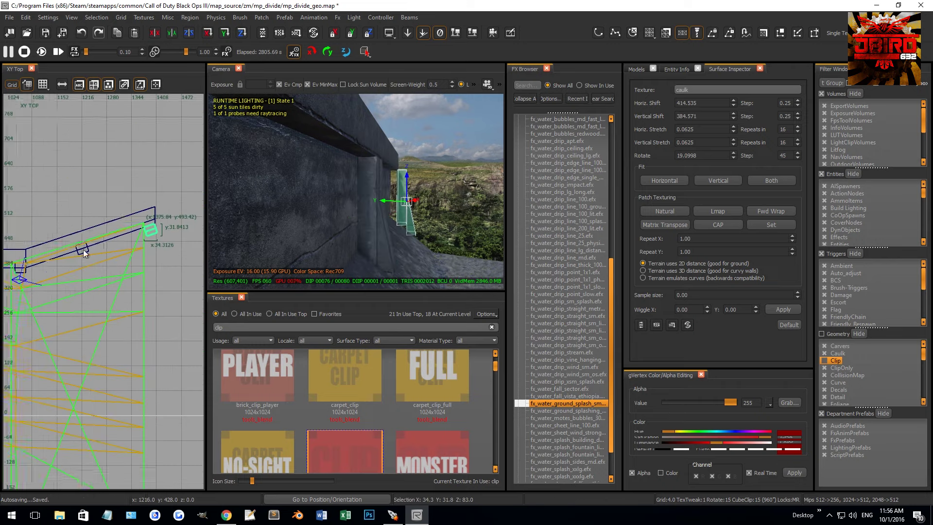
{"action": "left_click_drag", "start_coordinate": [108, 284], "coordinate": [110, 254]}
{"action": "key", "text": "bracketleft"}
{"action": "key", "text": "Escape"}
Try to bevel the upper edge of the straight wall's top brush with a diagonal clip in the side view
{"action": "right_click_drag", "start_coordinate": [339, 196], "coordinate": [411, 223]}
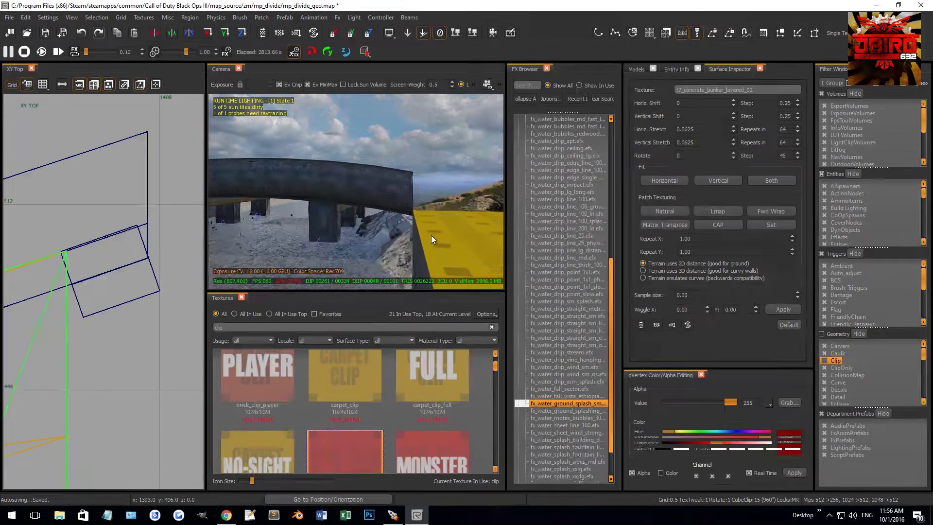
{"action": "left_click", "coordinate": [430, 234], "text": "shift"}
{"action": "key", "text": "ctrl+Tab"}
{"action": "key", "text": "ctrl+Tab"}
{"action": "scroll", "coordinate": [43, 267], "scroll_direction": "up", "scroll_amount": 5}
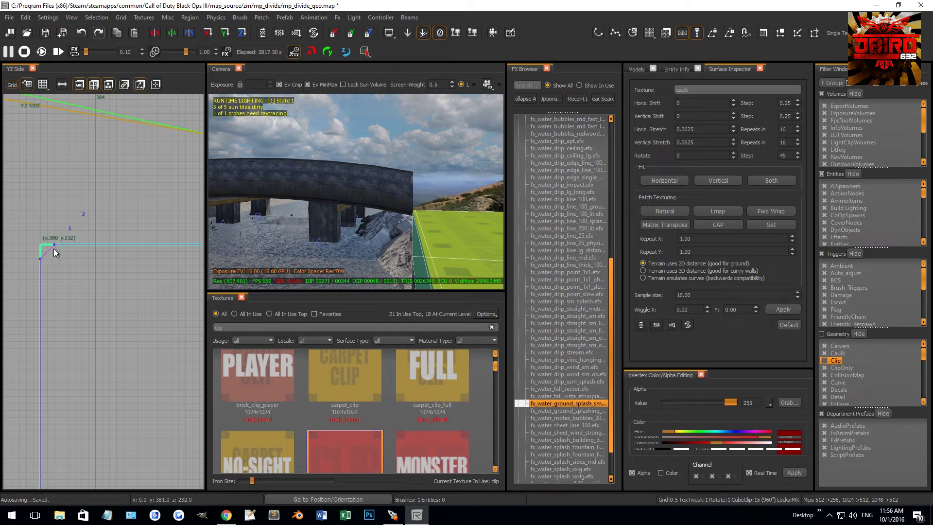
{"action": "right_click", "coordinate": [307, 204]}
{"action": "right_click", "coordinate": [366, 203]}
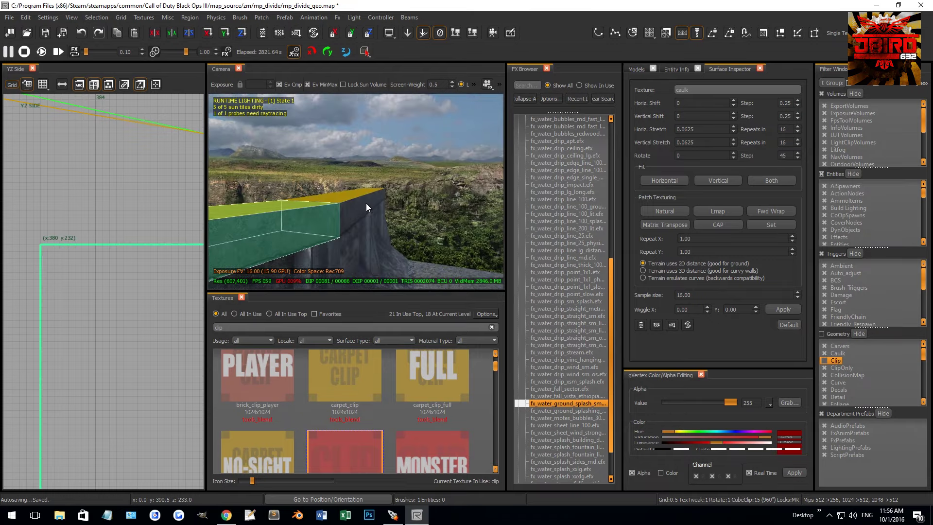
{"action": "mouse_move", "coordinate": [326, 179]}
{"action": "right_mouse_down"}
{"action": "mouse_move", "coordinate": [339, 203]}
{"action": "mouse_move", "coordinate": [355, 205]}
{"action": "right_mouse_up"}
{"action": "left_click", "coordinate": [335, 211], "text": "shift"}
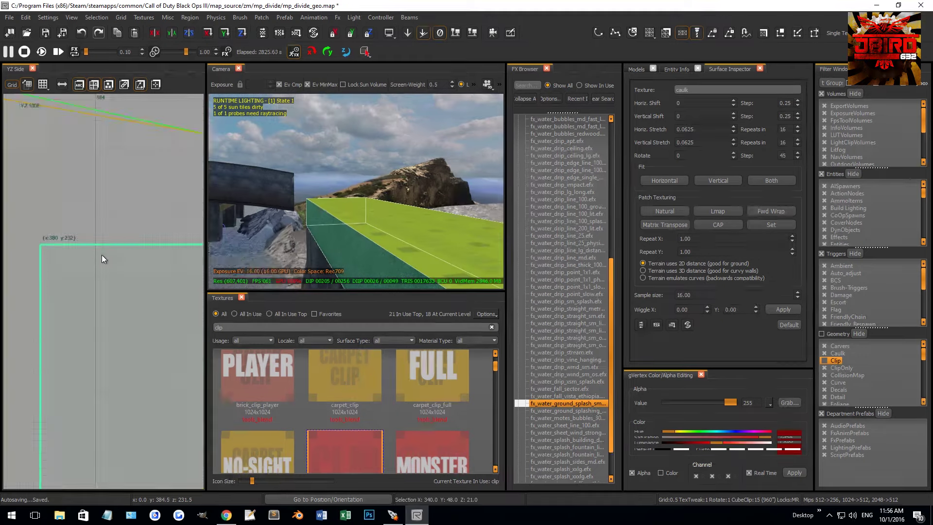
{"action": "key", "text": "Escape"}
Try a thin trim brush, 1.5 units wide and 1 unit high, along the straight wall's upper edge, and delete it
{"action": "left_click", "coordinate": [87, 243], "text": "shift"}
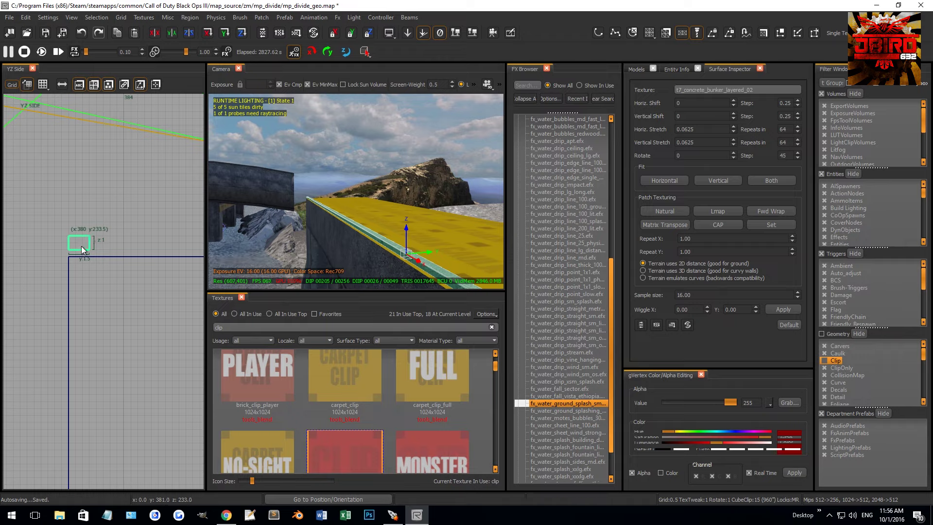
{"action": "mouse_move", "coordinate": [340, 169]}
{"action": "right_mouse_down"}
{"action": "mouse_move", "coordinate": [386, 177]}
{"action": "mouse_move", "coordinate": [368, 190]}
{"action": "mouse_move", "coordinate": [262, 183]}
{"action": "right_mouse_up"}
{"action": "key", "text": "Delete"}
Save the mp_divide_geo prefab and leave it to return to the parent mp_divide map
{"action": "right_click", "coordinate": [76, 214]}
{"action": "mouse_move", "coordinate": [169, 226]}
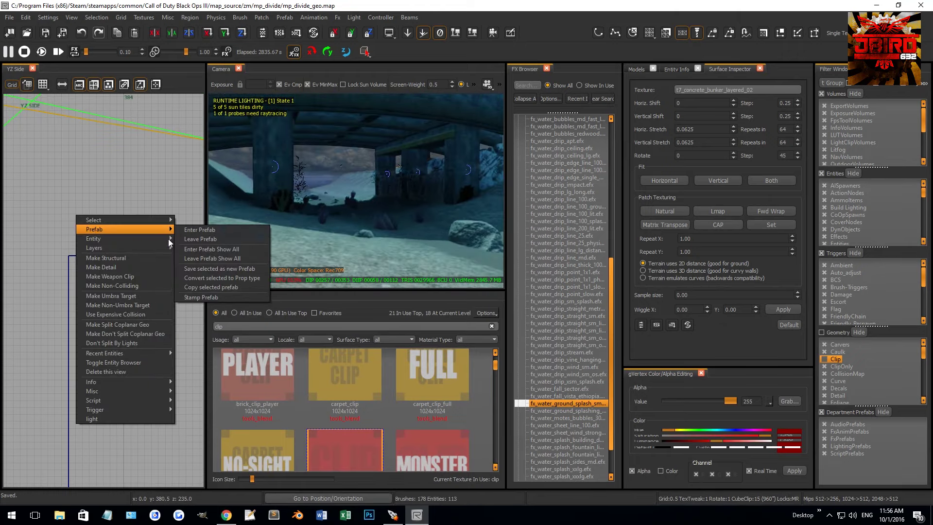
{"action": "left_click", "coordinate": [267, 229]}
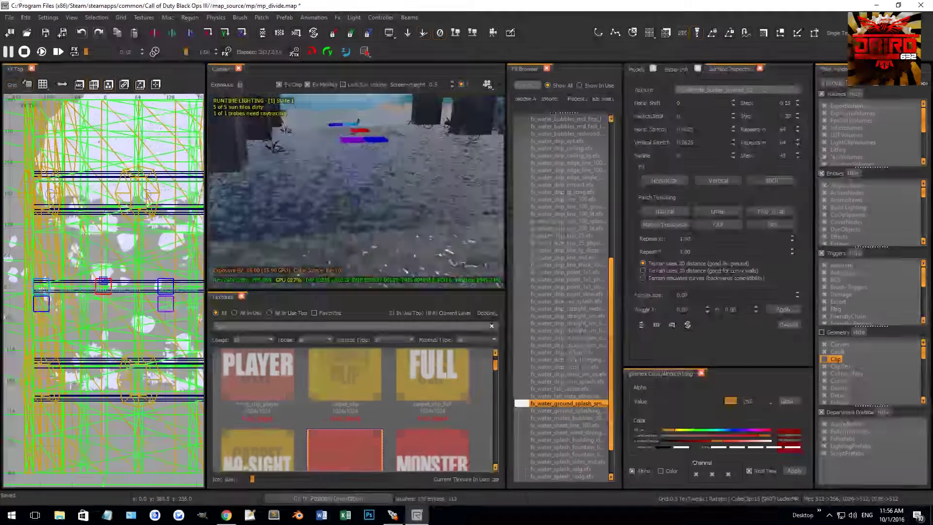
Check the coloured box entities on the bridge deck and save the mp_divide map
{"action": "left_click", "coordinate": [364, 207], "text": "shift"}
{"action": "right_click_drag", "start_coordinate": [336, 213], "coordinate": [399, 235]}
{"action": "left_click", "coordinate": [399, 233], "text": "shift"}
{"action": "mouse_move", "coordinate": [357, 169]}
{"action": "right_mouse_down"}
{"action": "mouse_move", "coordinate": [364, 84]}
{"action": "mouse_move", "coordinate": [357, 145]}
{"action": "mouse_move", "coordinate": [383, 170]}
{"action": "right_mouse_up"}
{"action": "key", "text": "Escape"}
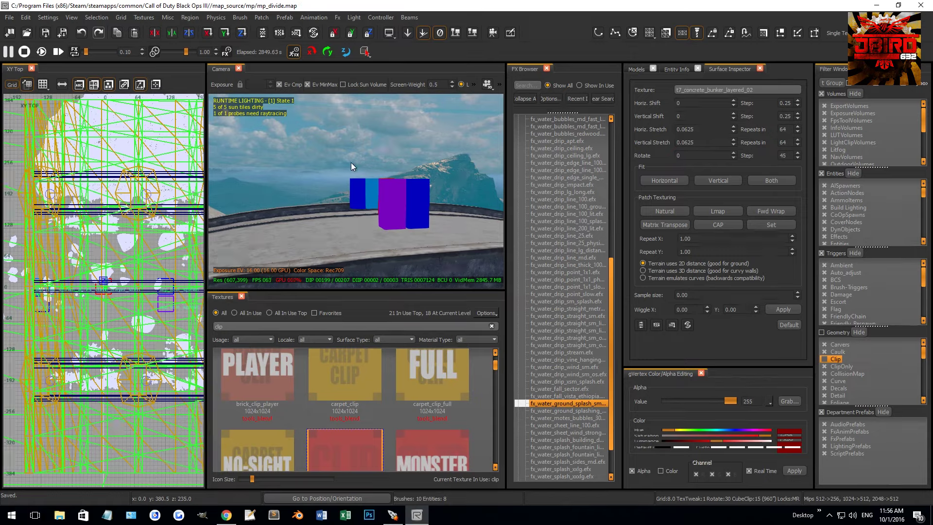
Close the FX browser, view the canal wall, and exit the map editor, exporting the changed lighting
{"action": "left_click", "coordinate": [546, 68]}
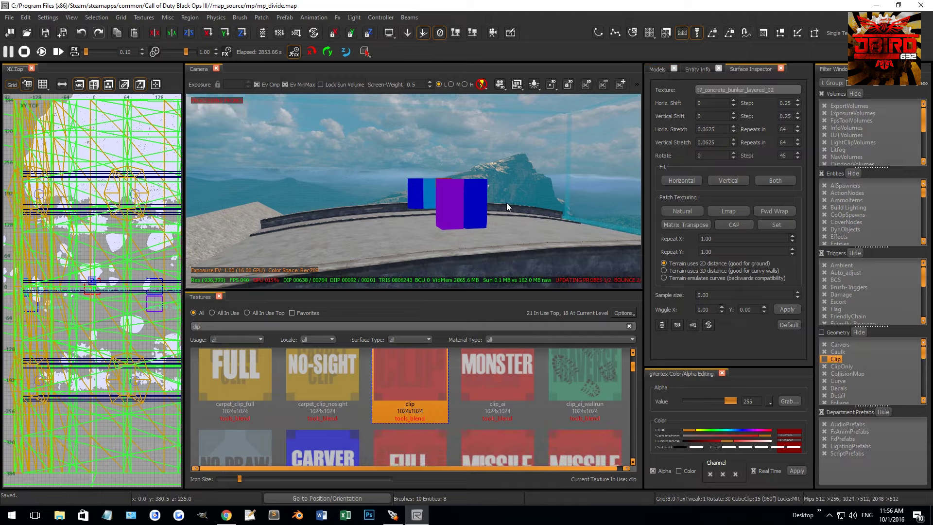
{"action": "mouse_move", "coordinate": [458, 175]}
{"action": "right_mouse_down"}
{"action": "mouse_move", "coordinate": [437, 185]}
{"action": "mouse_move", "coordinate": [450, 168]}
{"action": "right_mouse_up"}
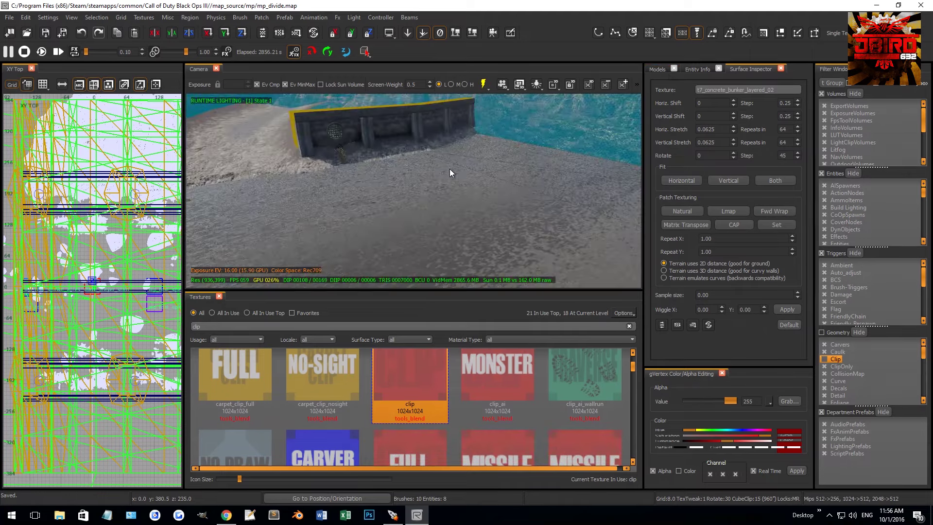
{"action": "left_click", "coordinate": [920, 7]}
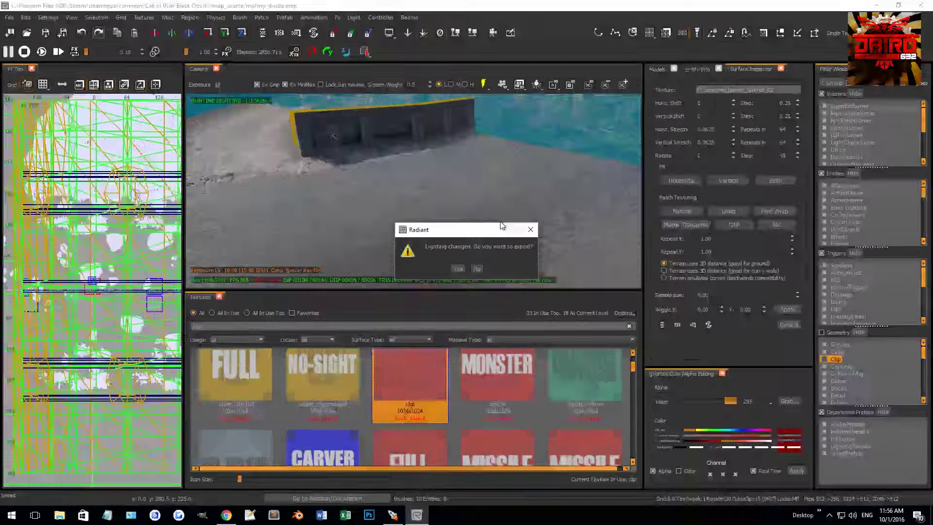
{"action": "left_click", "coordinate": [457, 269]}
{"action": "left_click", "coordinate": [455, 302]}
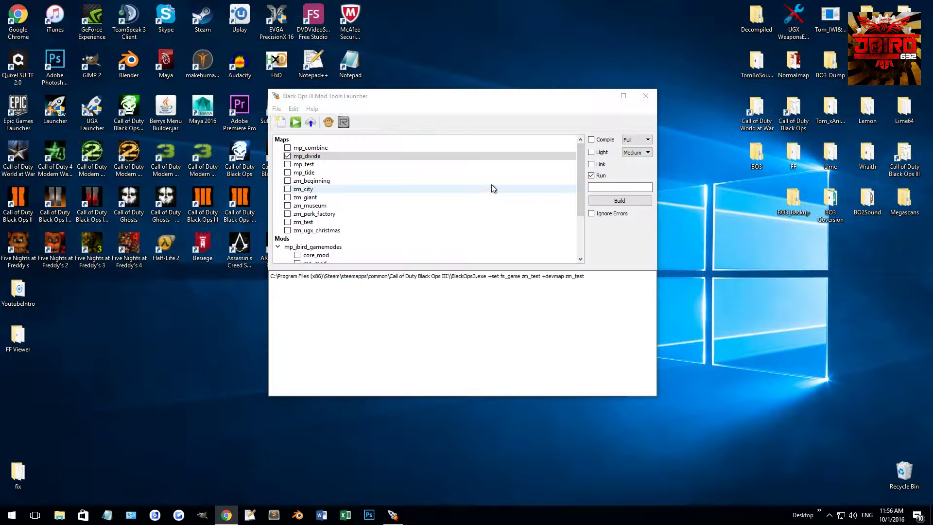
In the Mod Tools Launcher, build mp_divide with Compile, Light and Link enabled and Run disabled
{"action": "left_click", "coordinate": [601, 155]}
{"action": "left_click", "coordinate": [601, 165]}
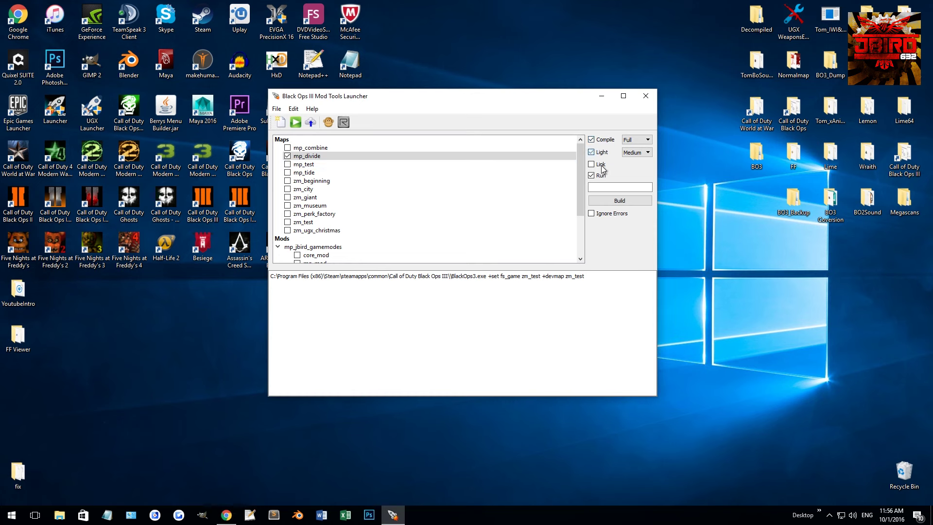
{"action": "left_click", "coordinate": [600, 177]}
{"action": "left_click", "coordinate": [613, 202]}
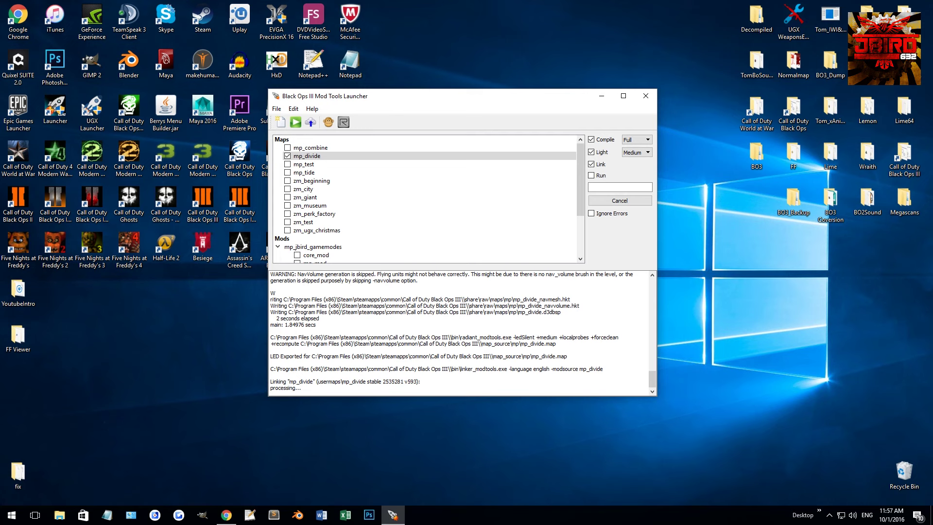
{"action": "key", "text": "alt+Tab"}
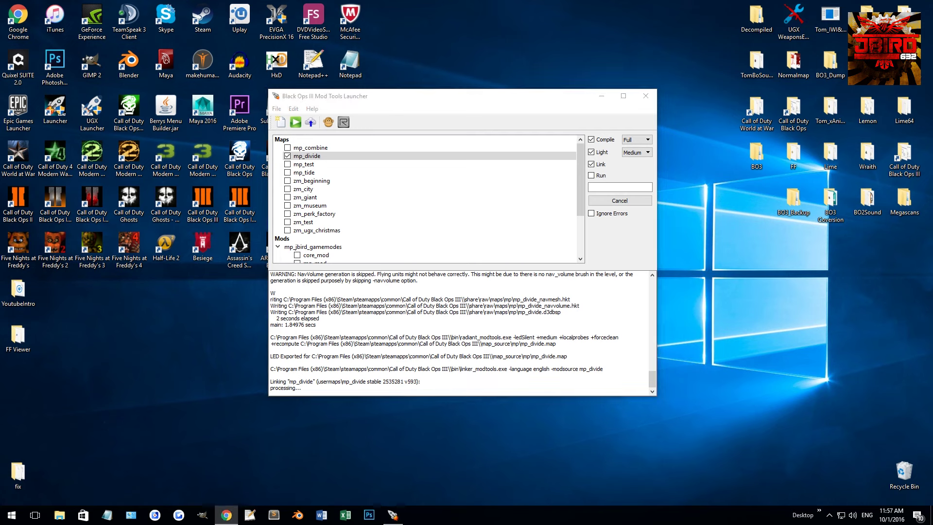